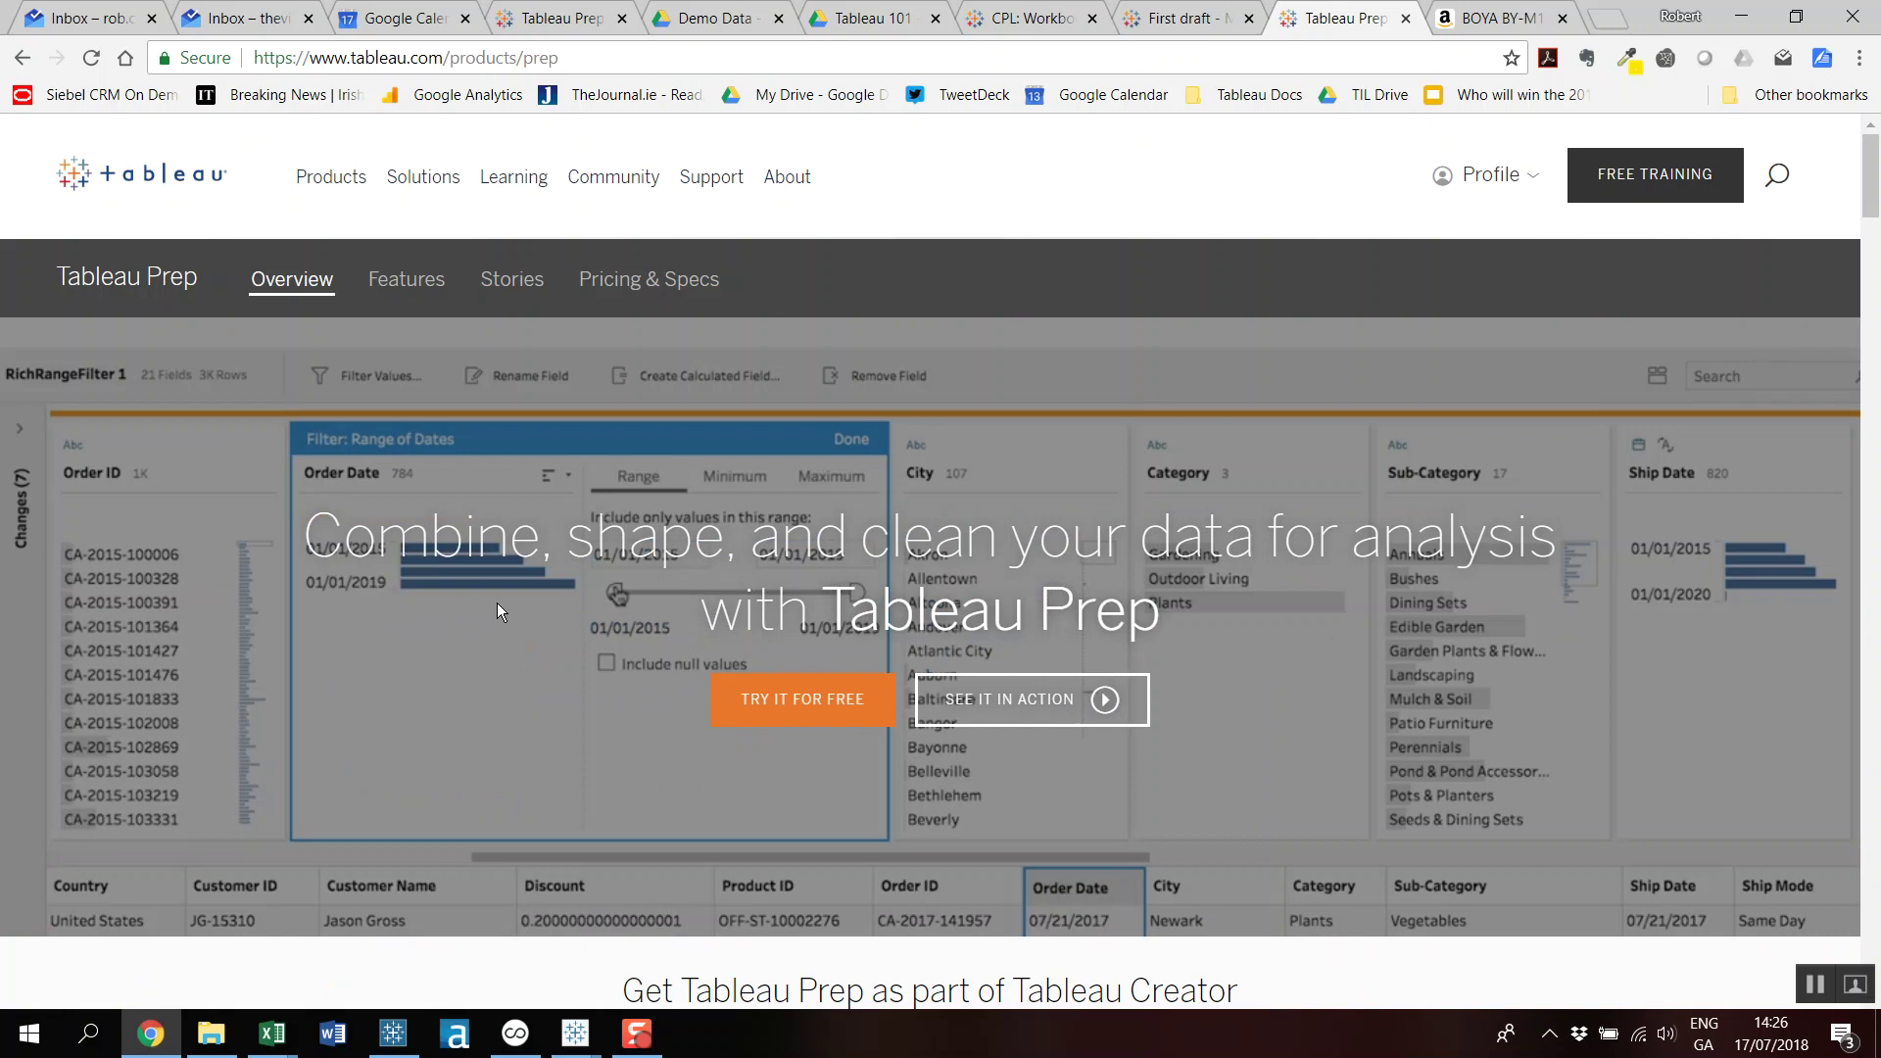
Switch to the Test Session 1 workbook in Excel and examine the fields from Bodyweight to Wellness Index.
left_click(258, 1029)
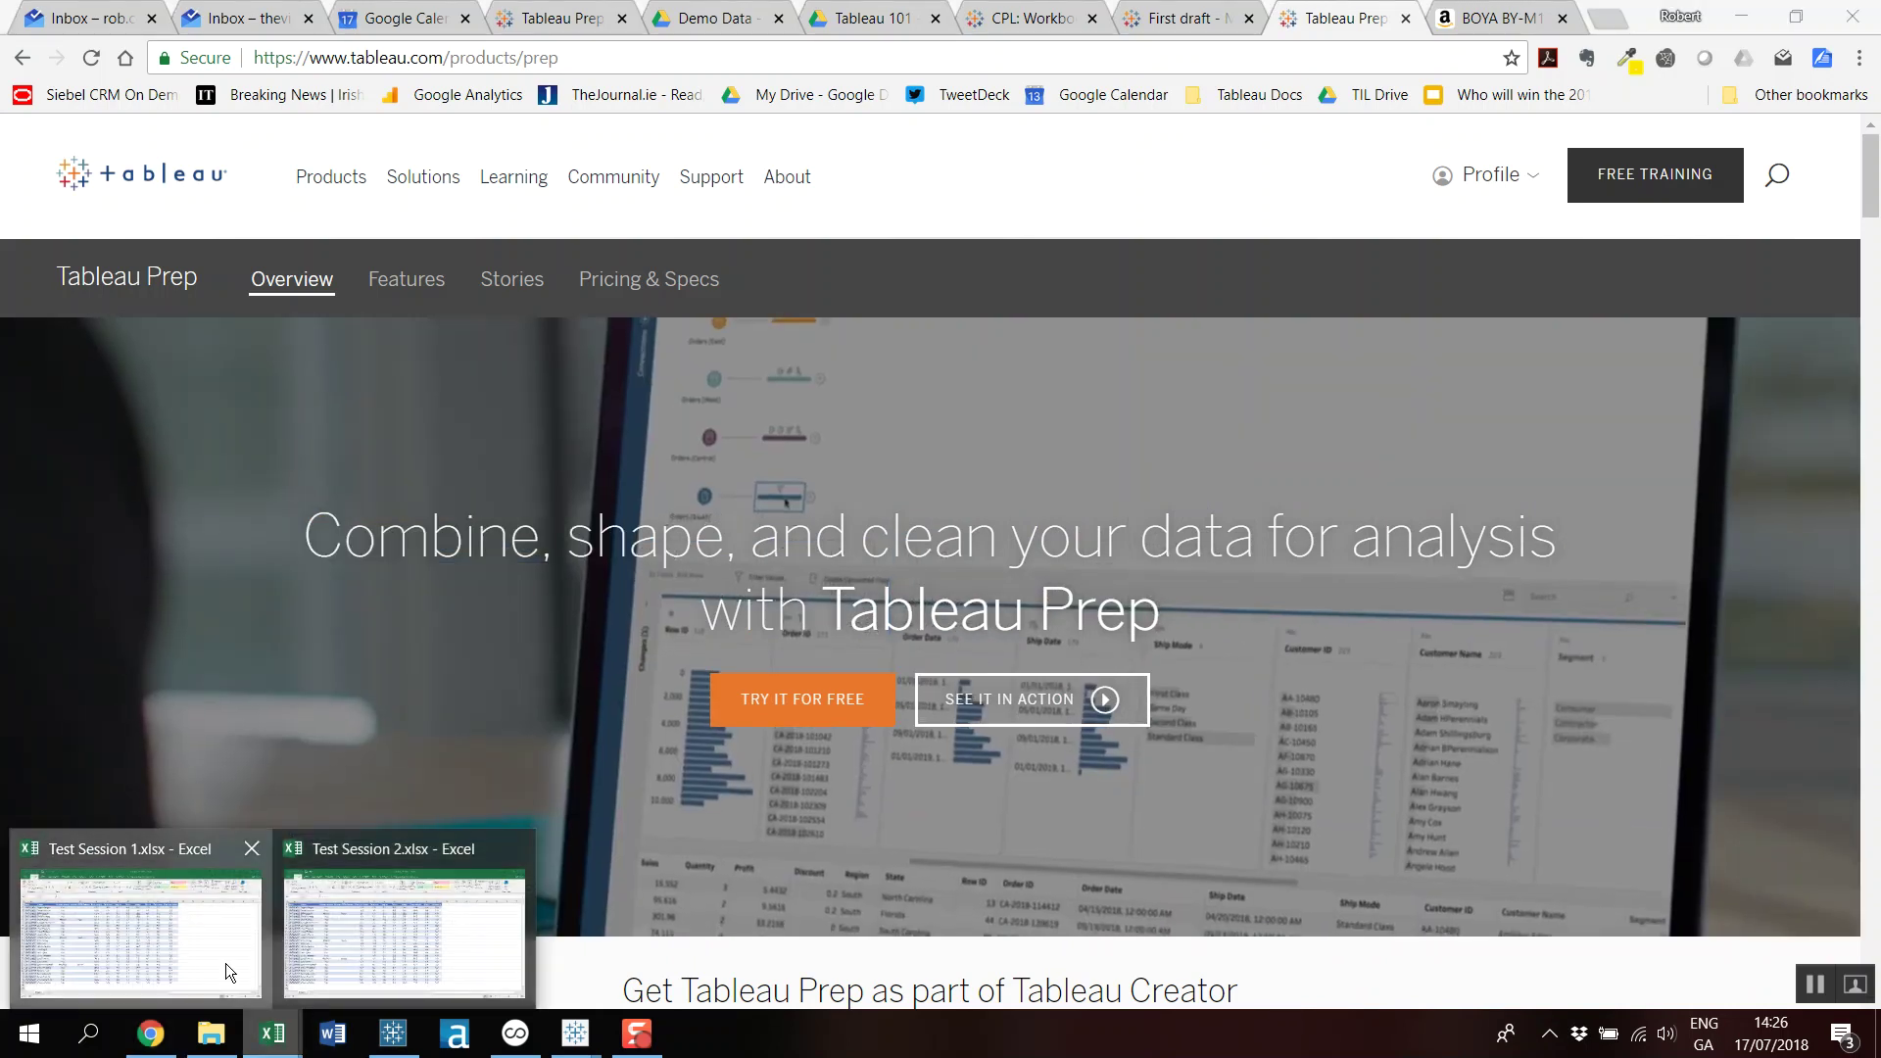
left_click(227, 965)
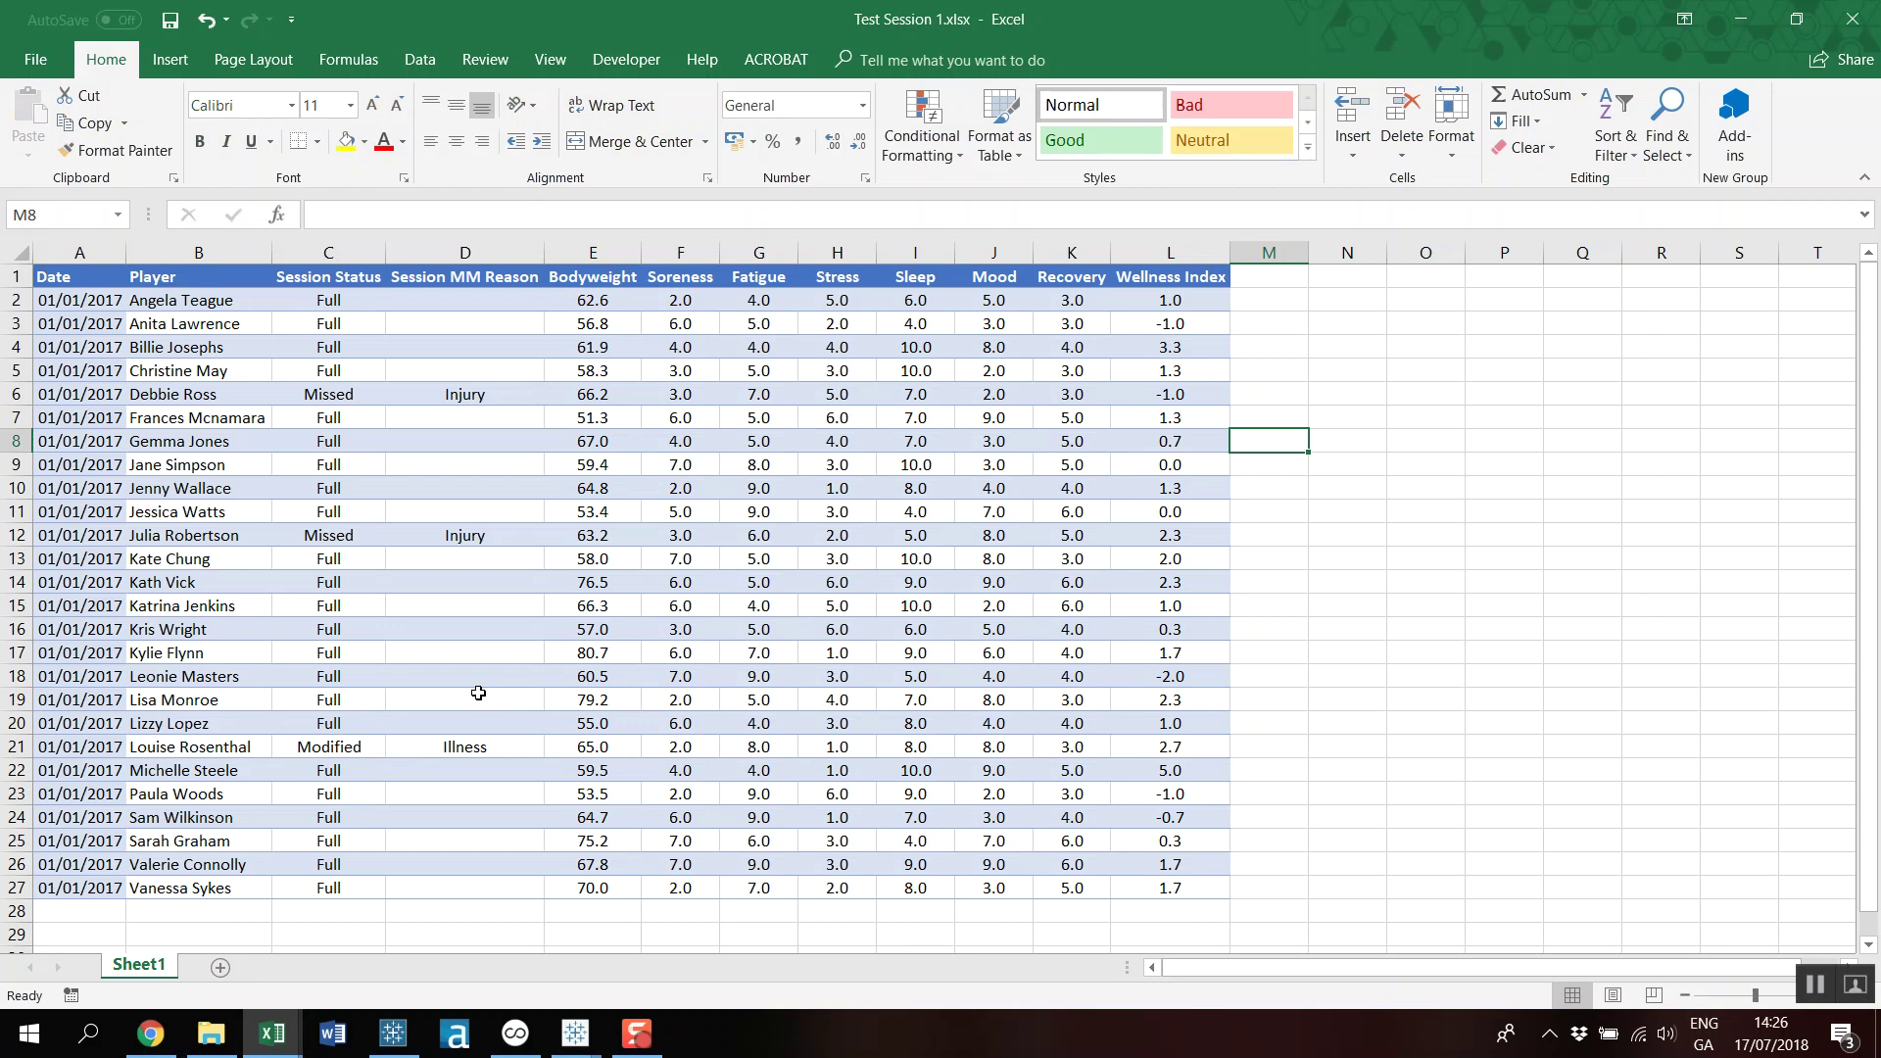
left_click_drag(588, 284, 1186, 294)
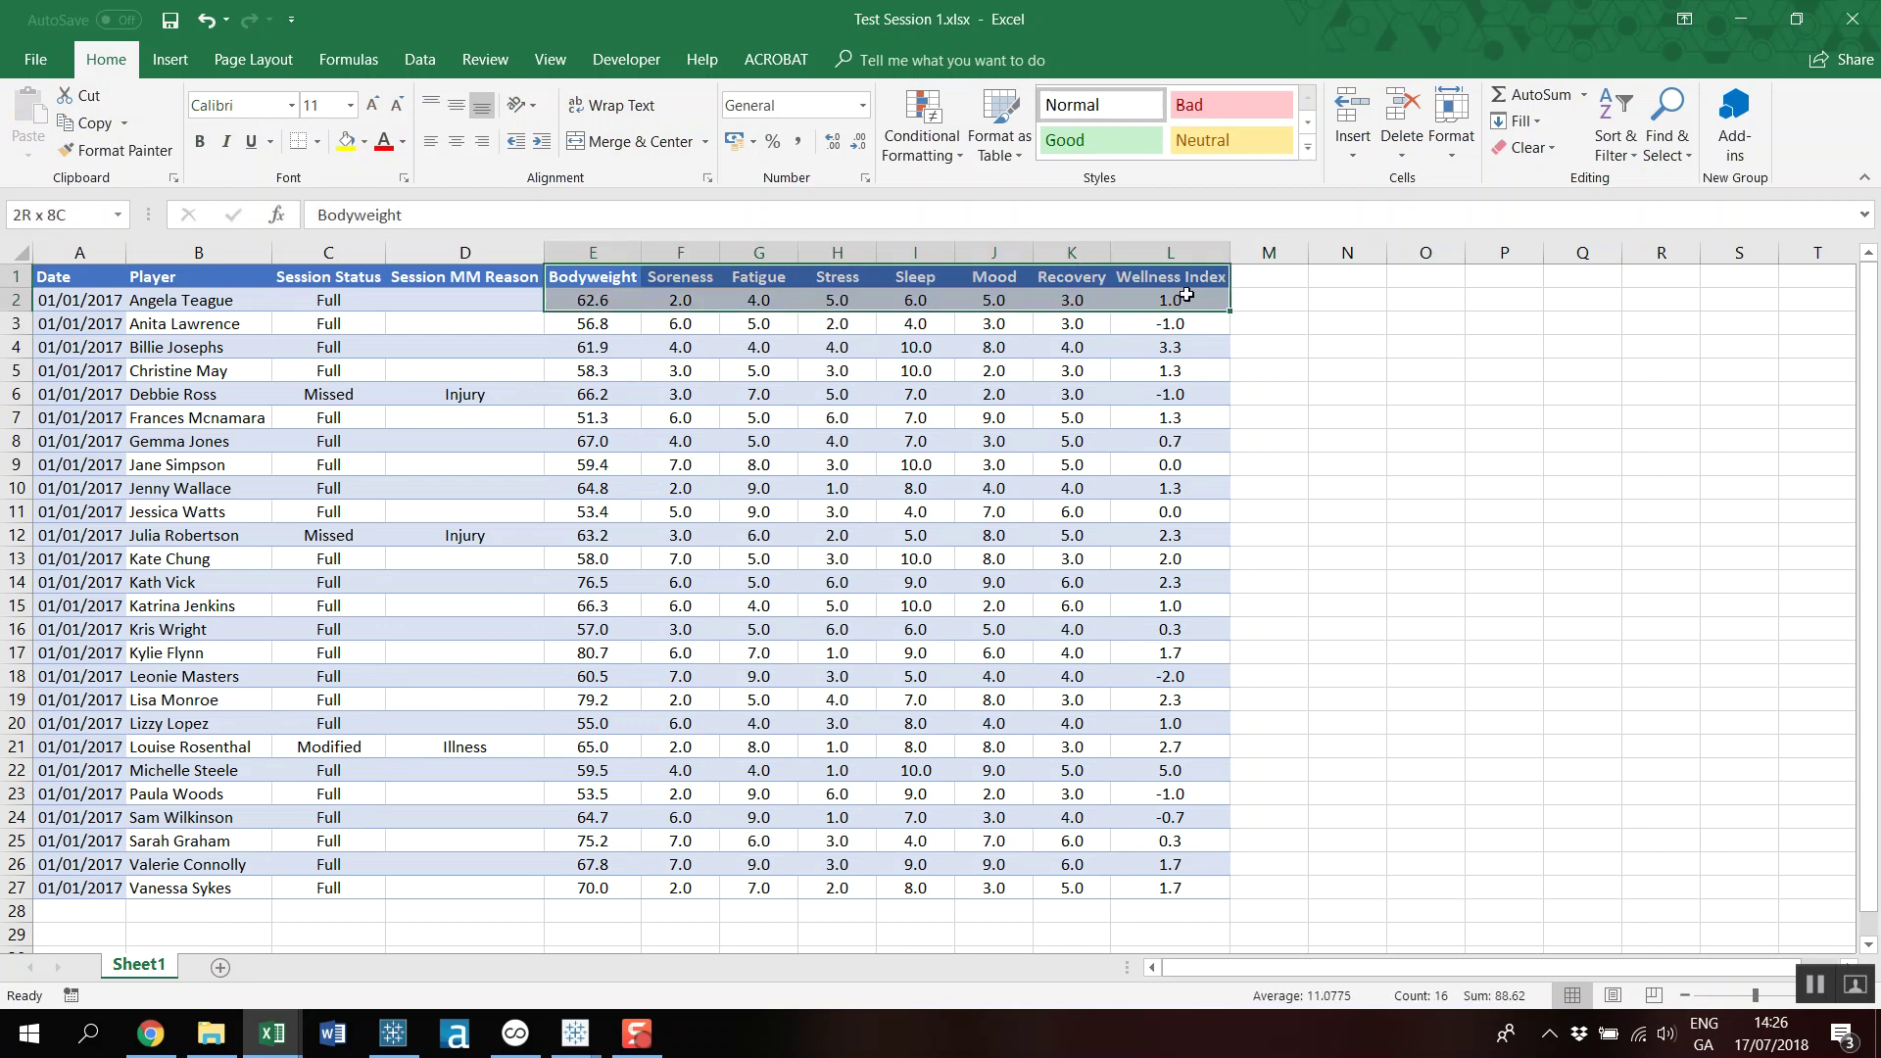
left_click(911, 448)
left_click_drag(630, 290, 1200, 312)
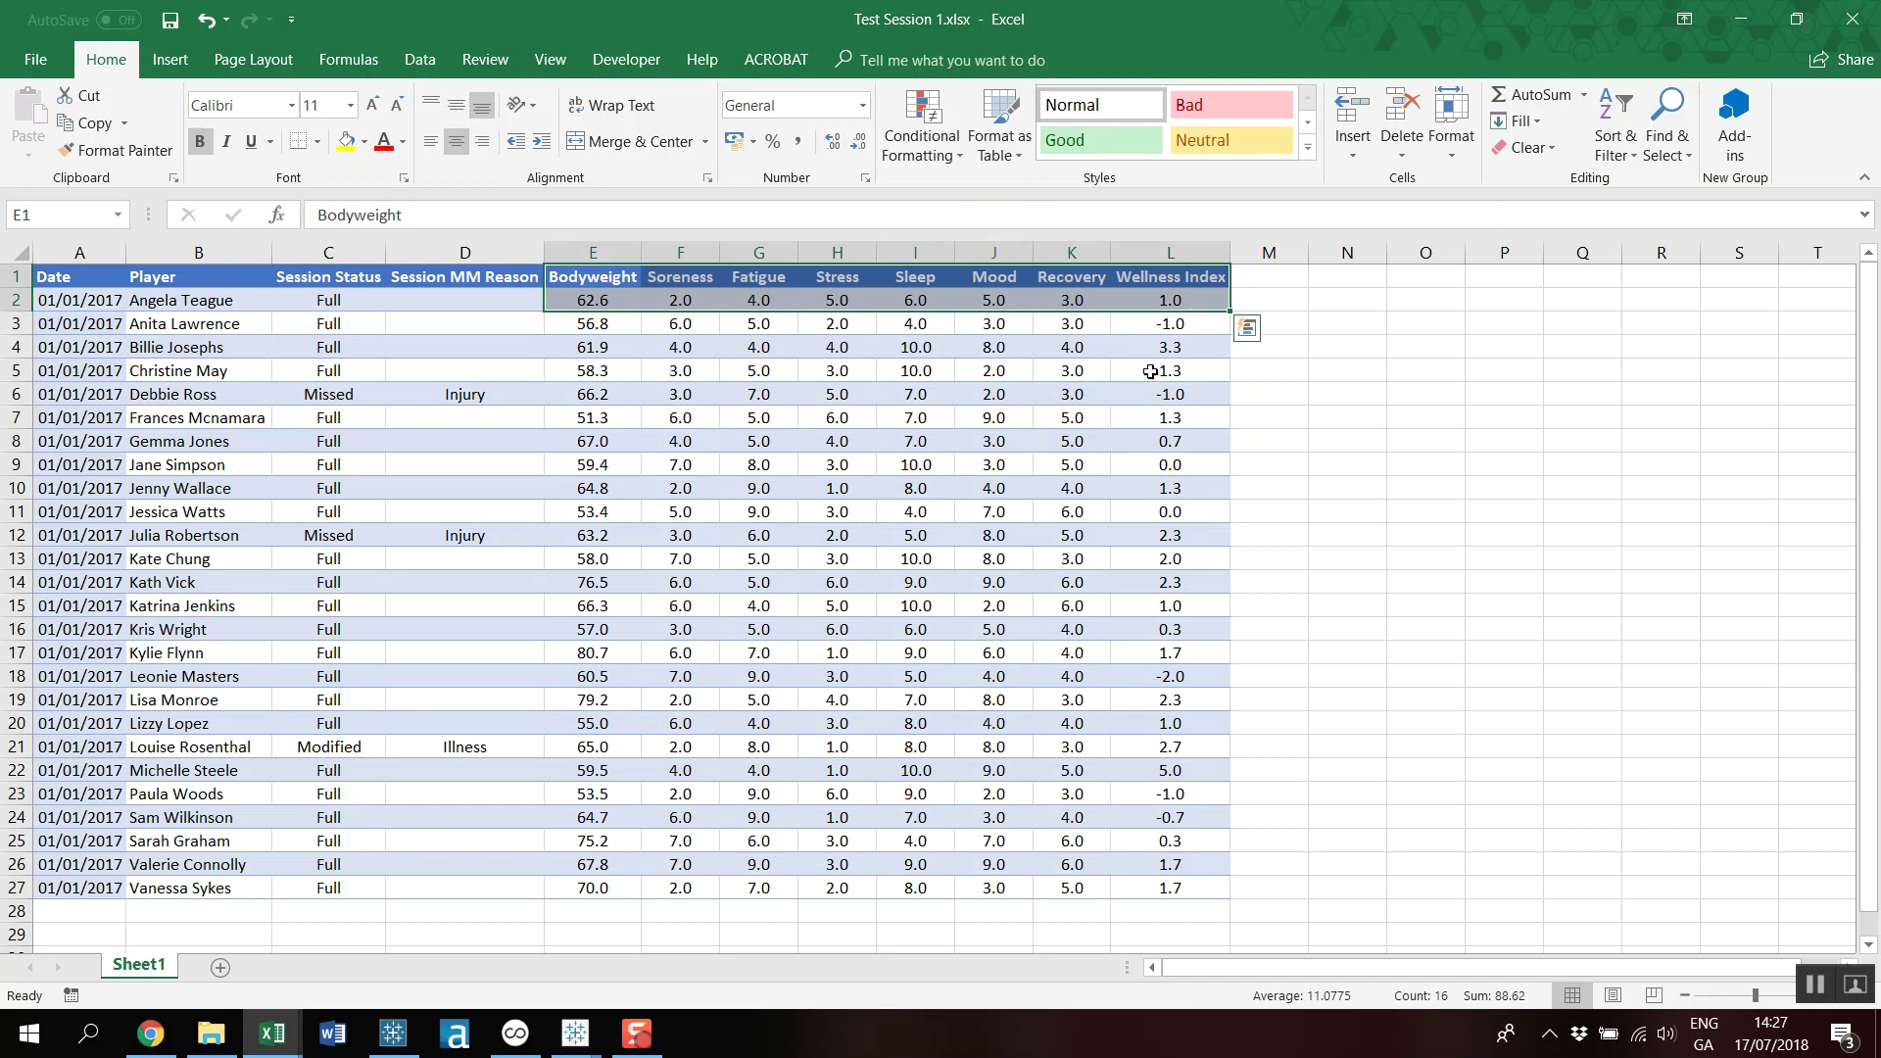
left_click(976, 392)
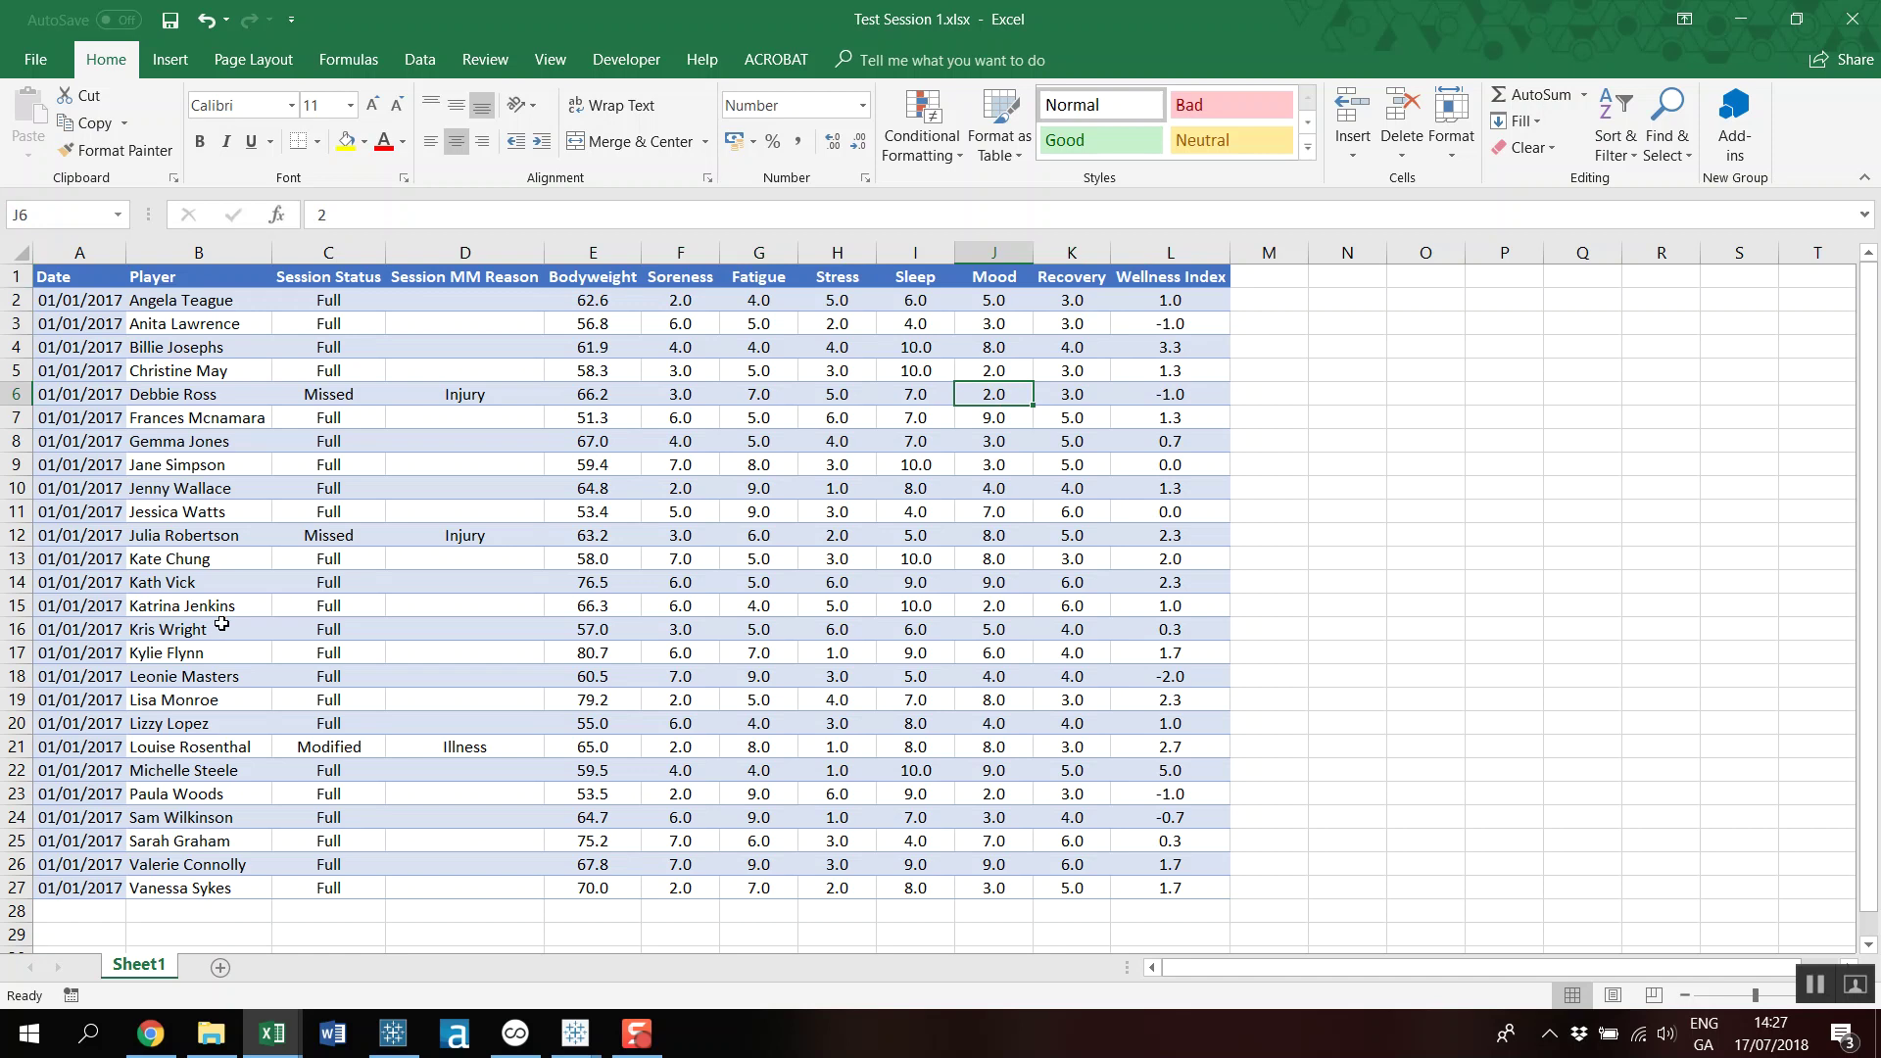
Examine the Date, Player, Session Status and Session MM Reason columns and the first row of wellness values.
left_click_drag(99, 299, 102, 373)
left_click_drag(179, 323, 209, 448)
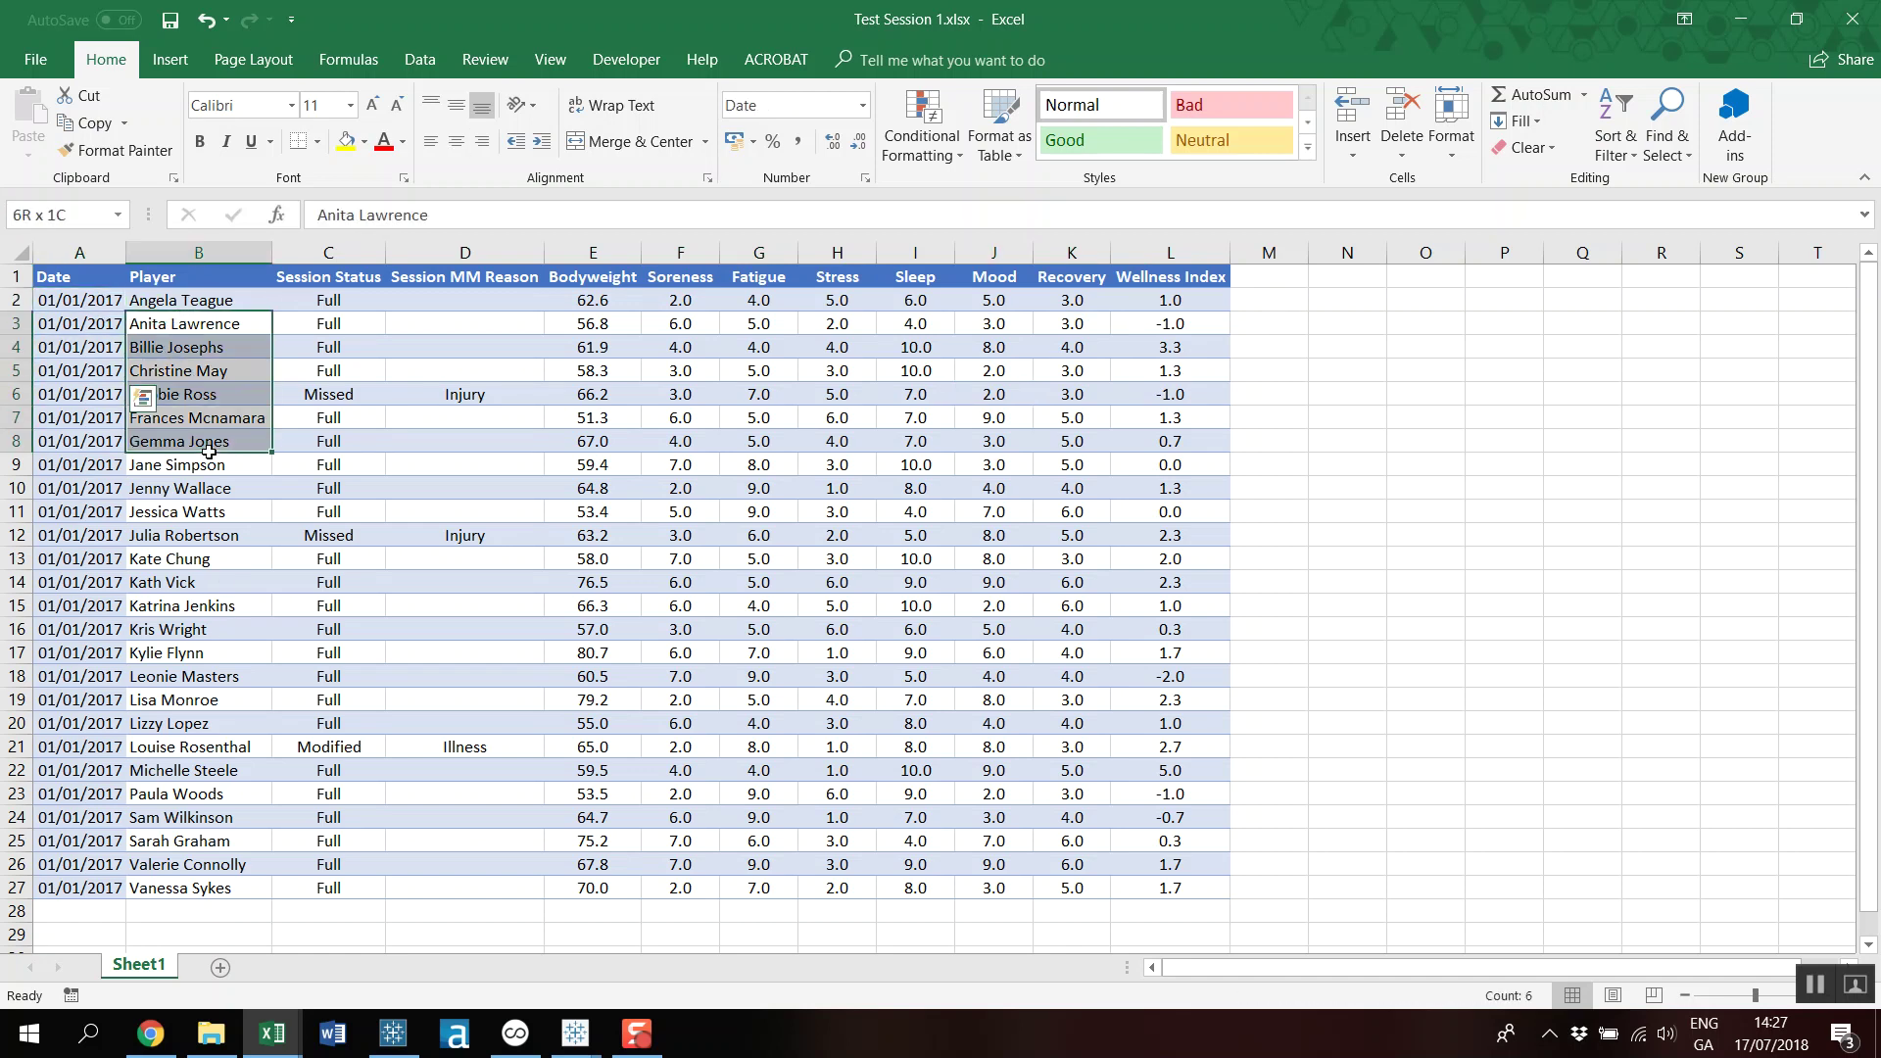
left_click(318, 299)
left_click_drag(318, 299, 327, 419)
left_click_drag(450, 303, 452, 818)
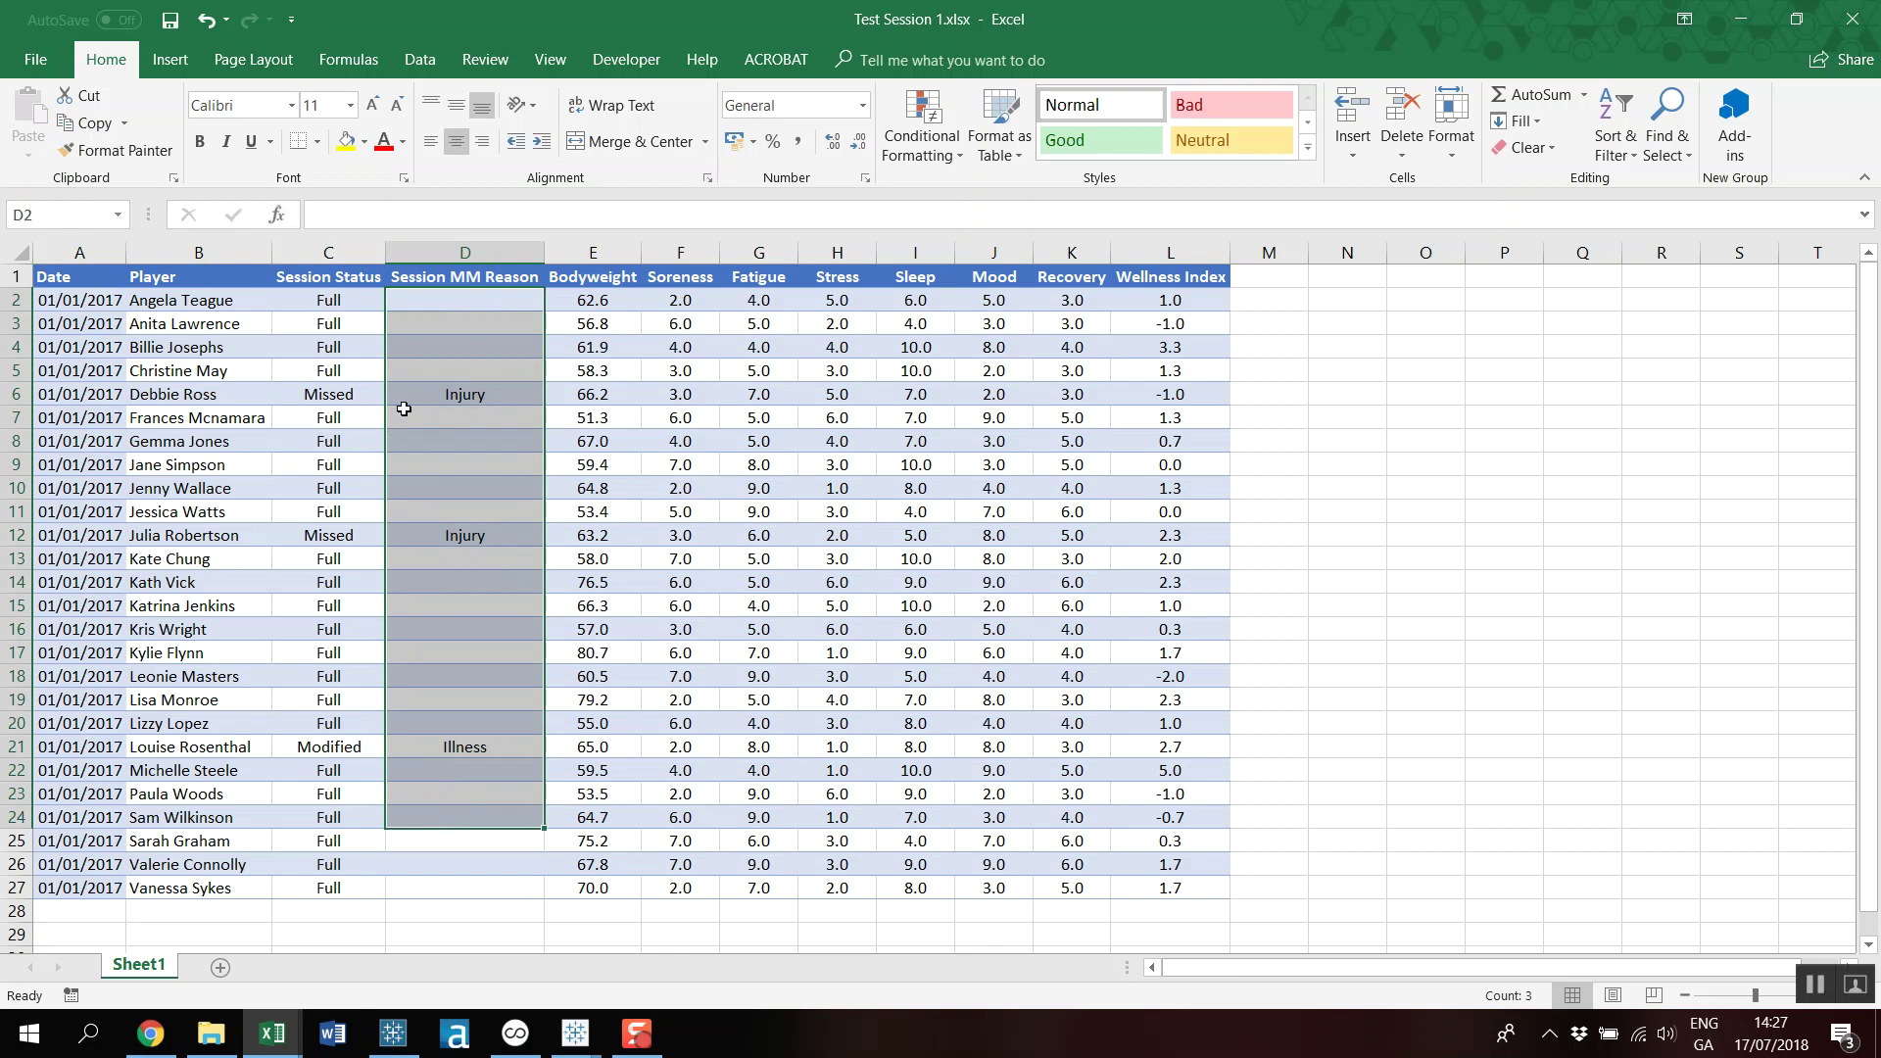
left_click_drag(587, 299, 1175, 304)
Try a 2-D clustered column chart of the Bodyweight values in E2:E27, enlarge it and delete it.
left_click_drag(569, 298, 598, 888)
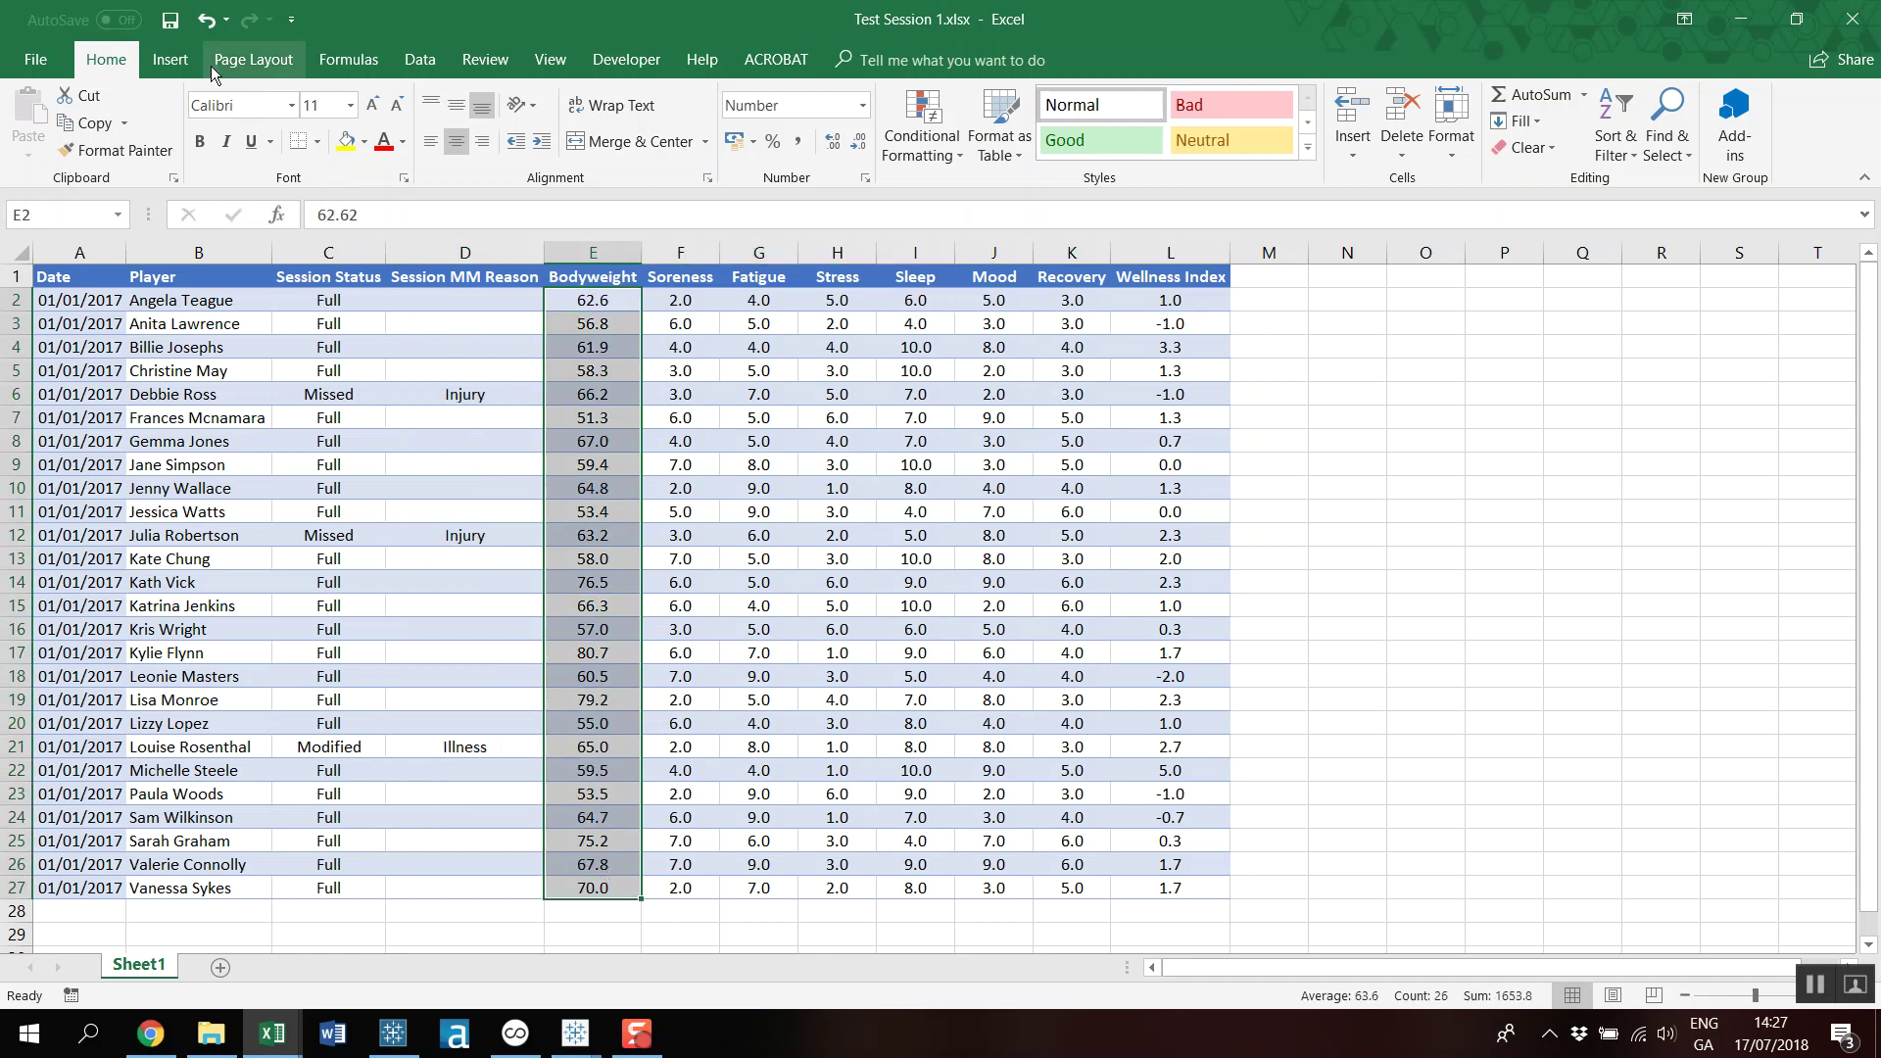
left_click(170, 60)
left_click(955, 97)
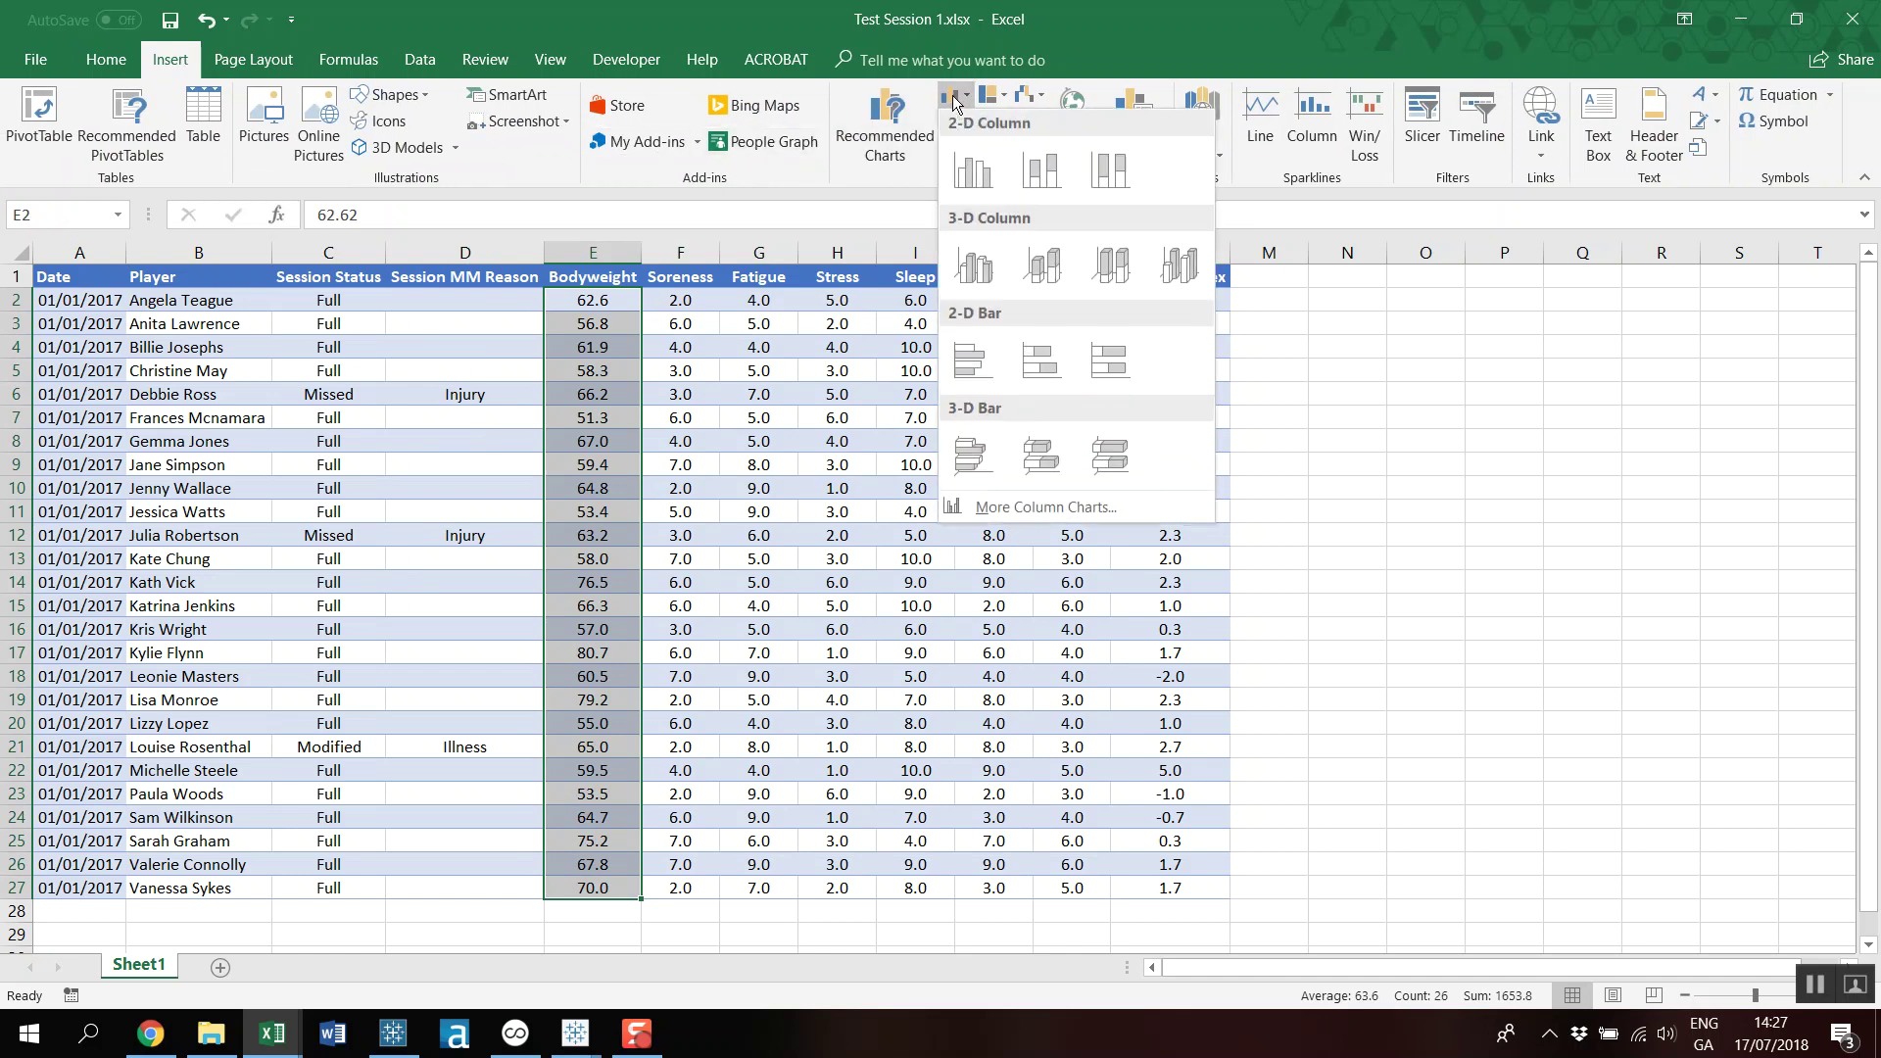
left_click(965, 186)
left_click_drag(1237, 777, 1651, 833)
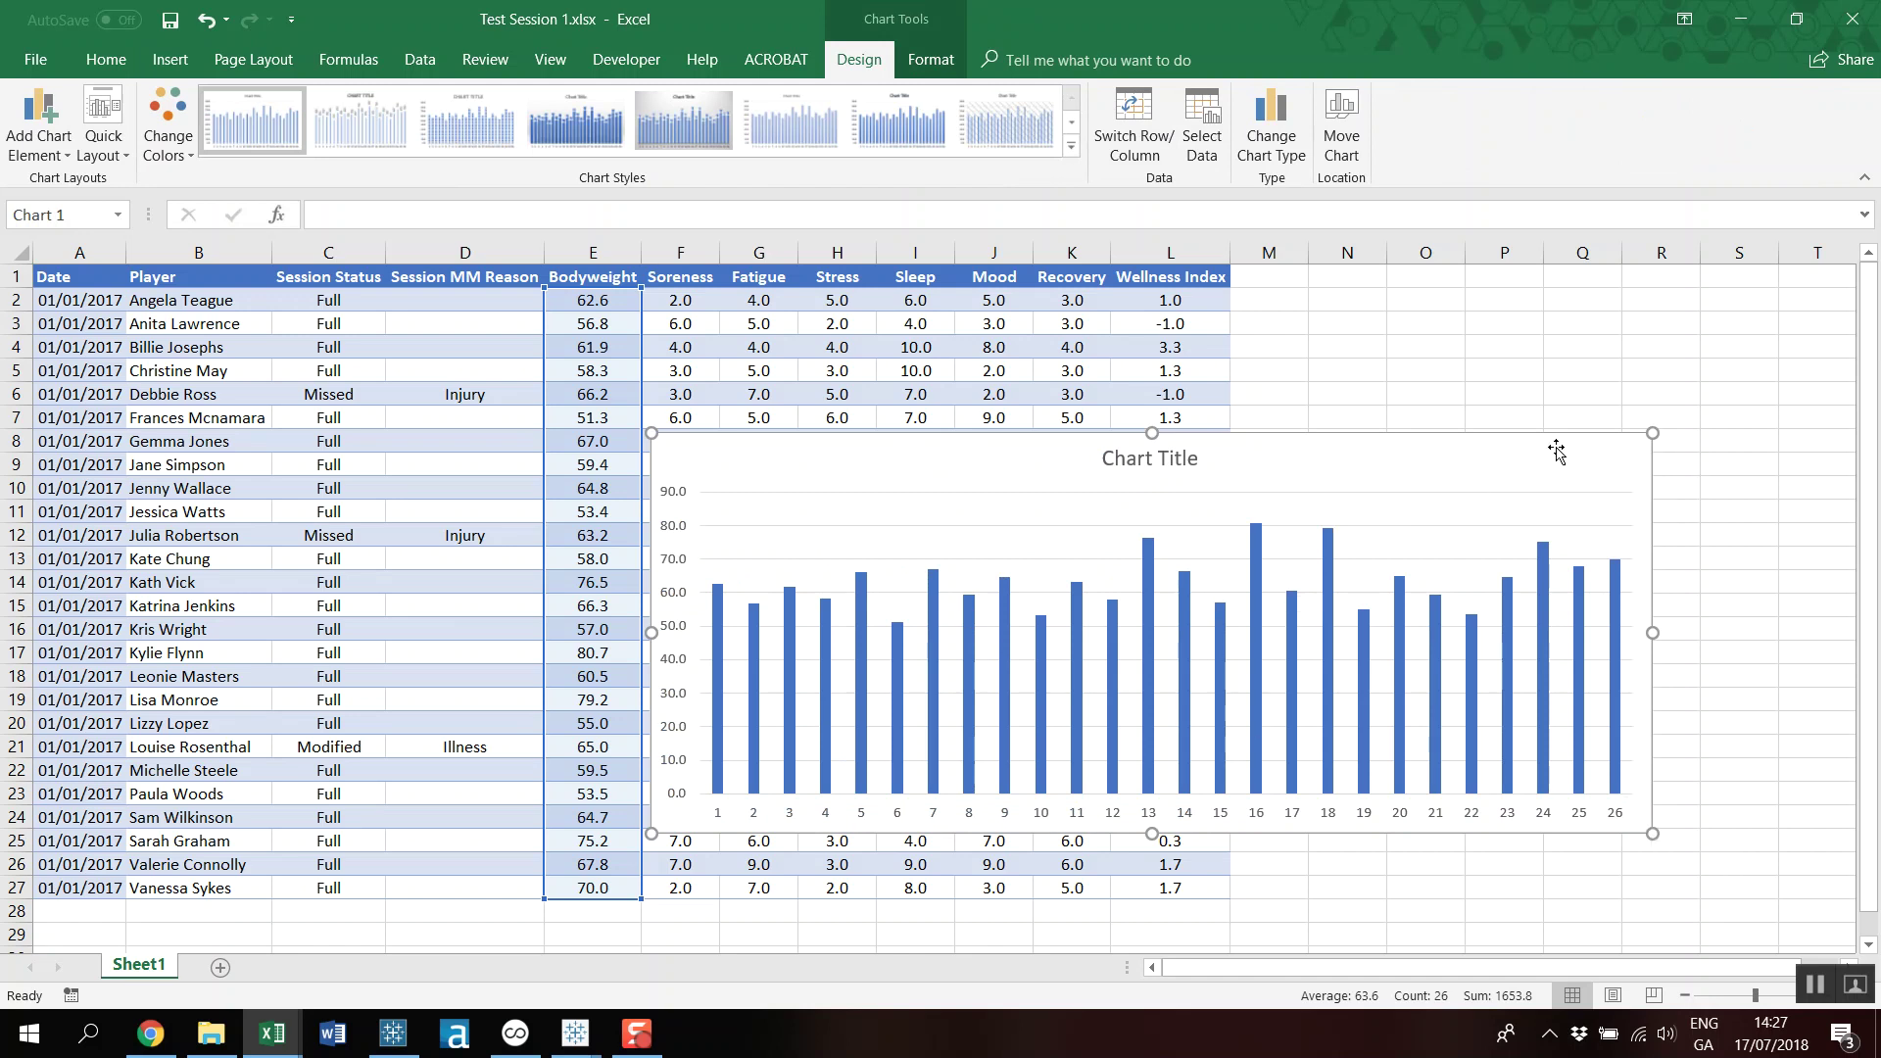
key("Delete")
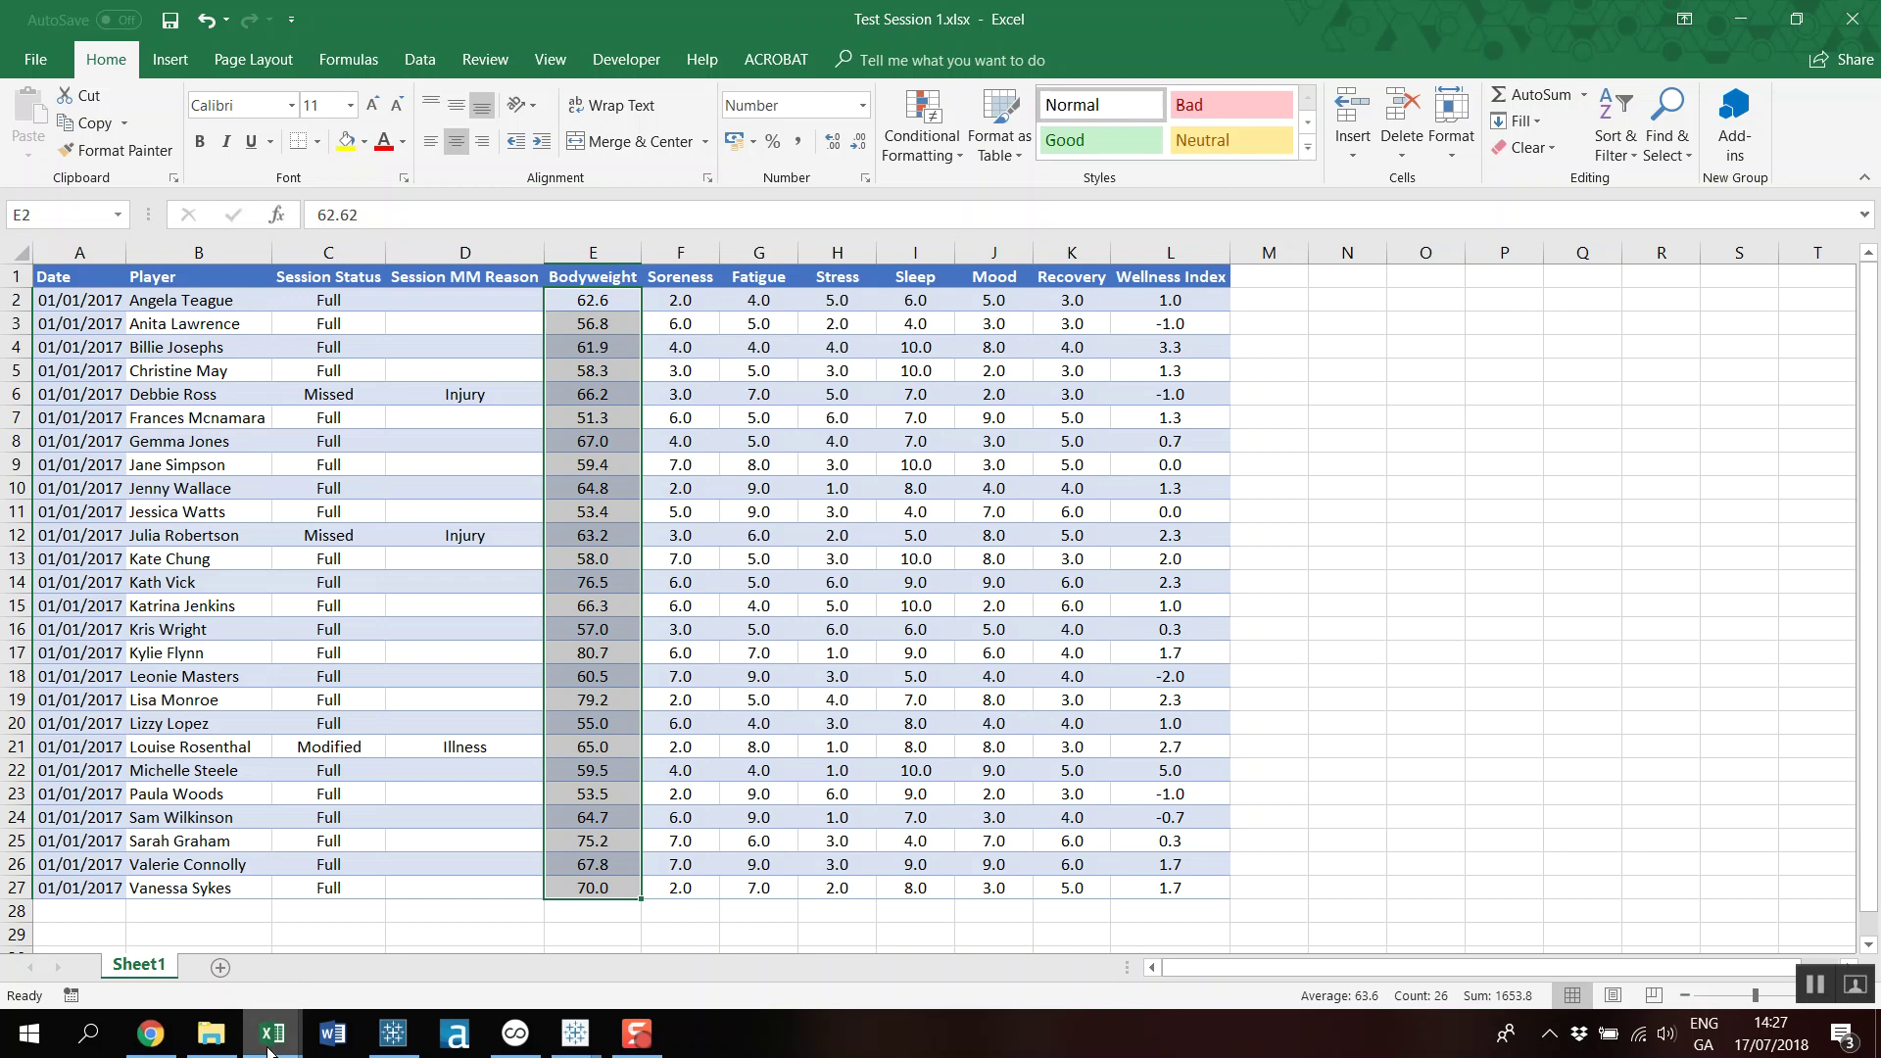
Compare the player list and column order of the Test Session 2 workbook with those in Test Session 1.
mouse_move(273, 1033)
left_click(397, 970)
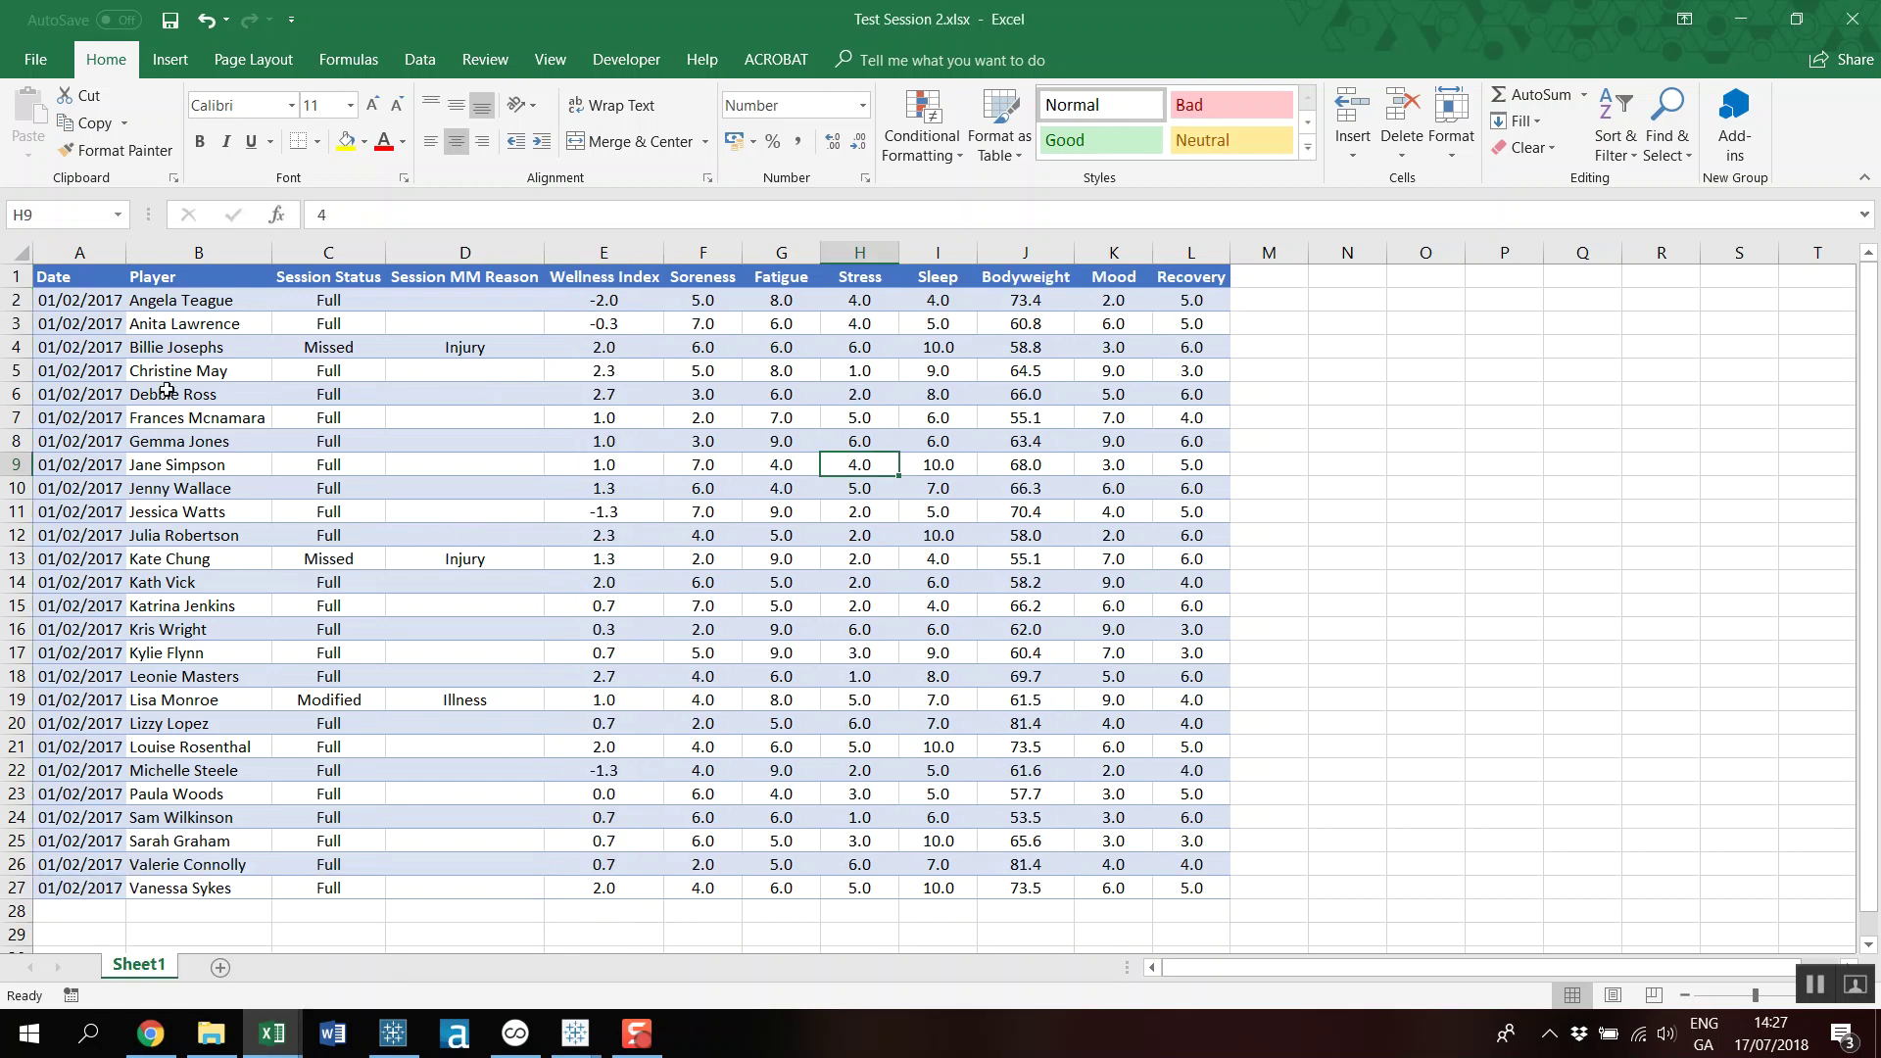
left_click_drag(156, 294, 183, 870)
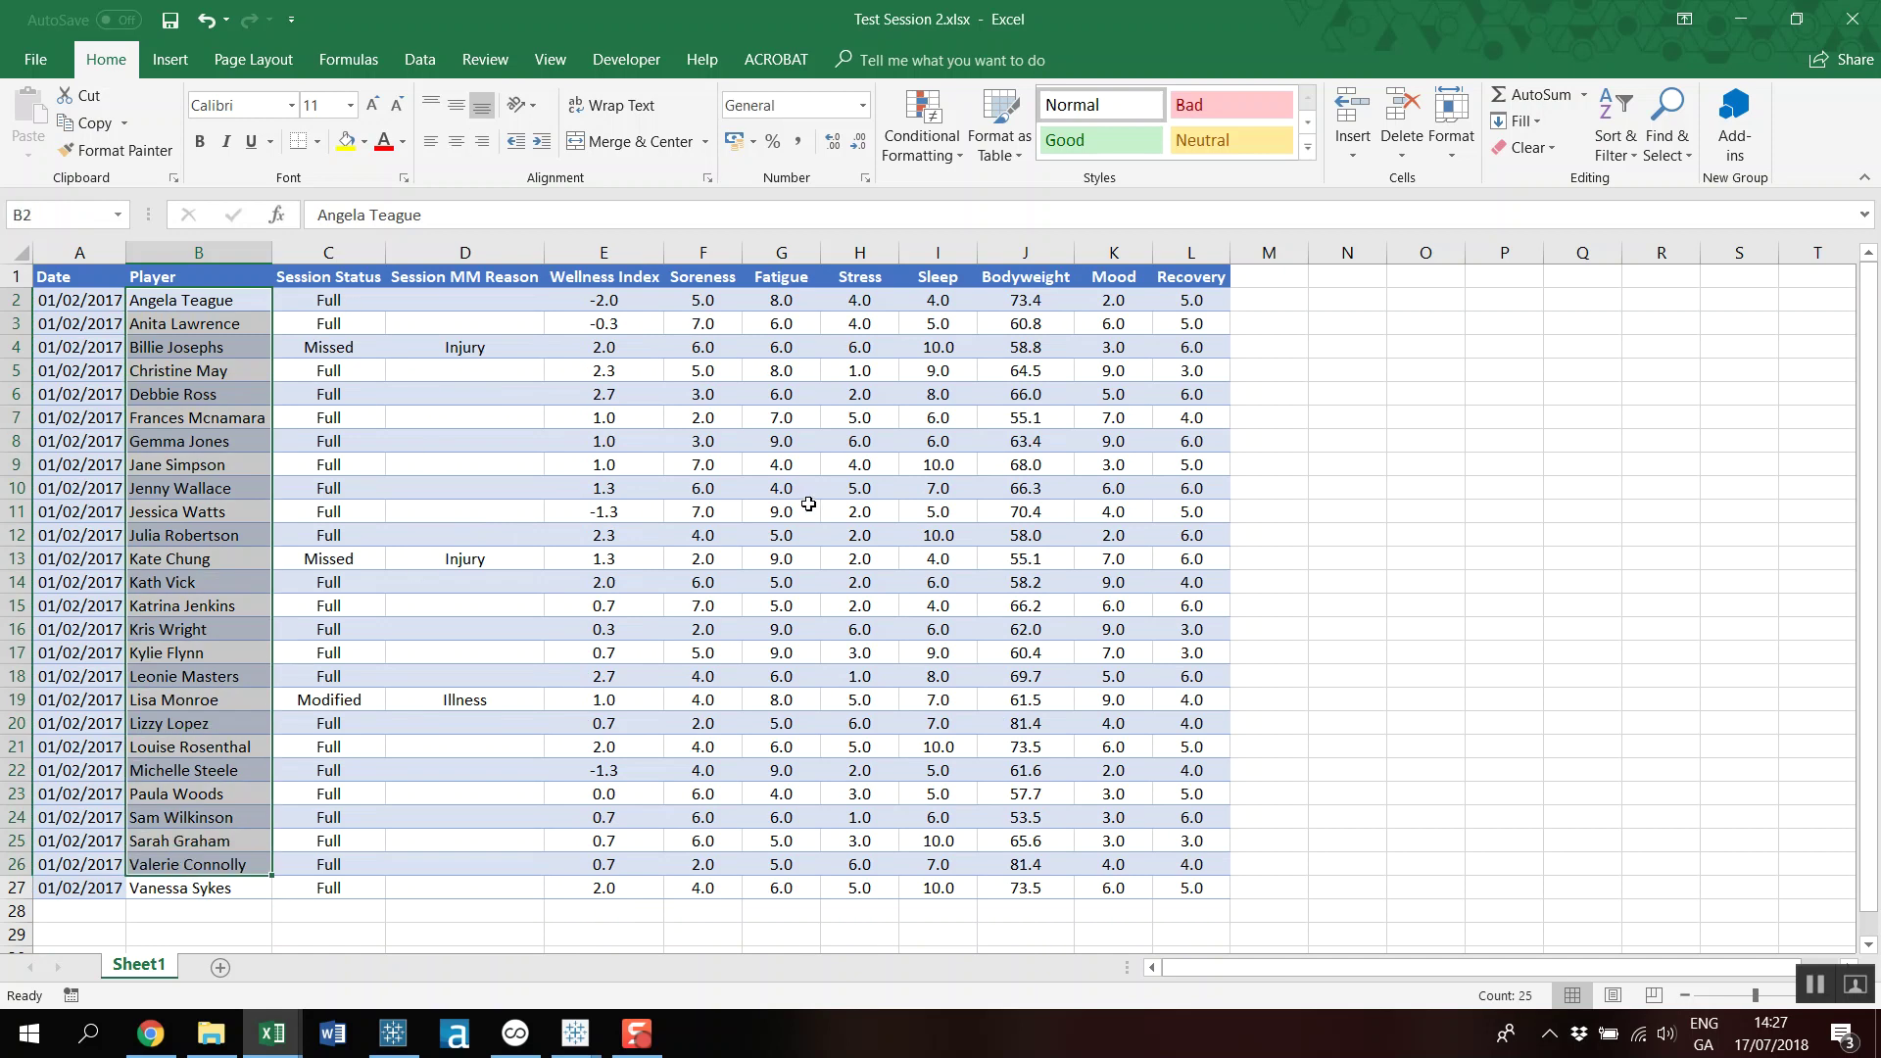
left_click(937, 488)
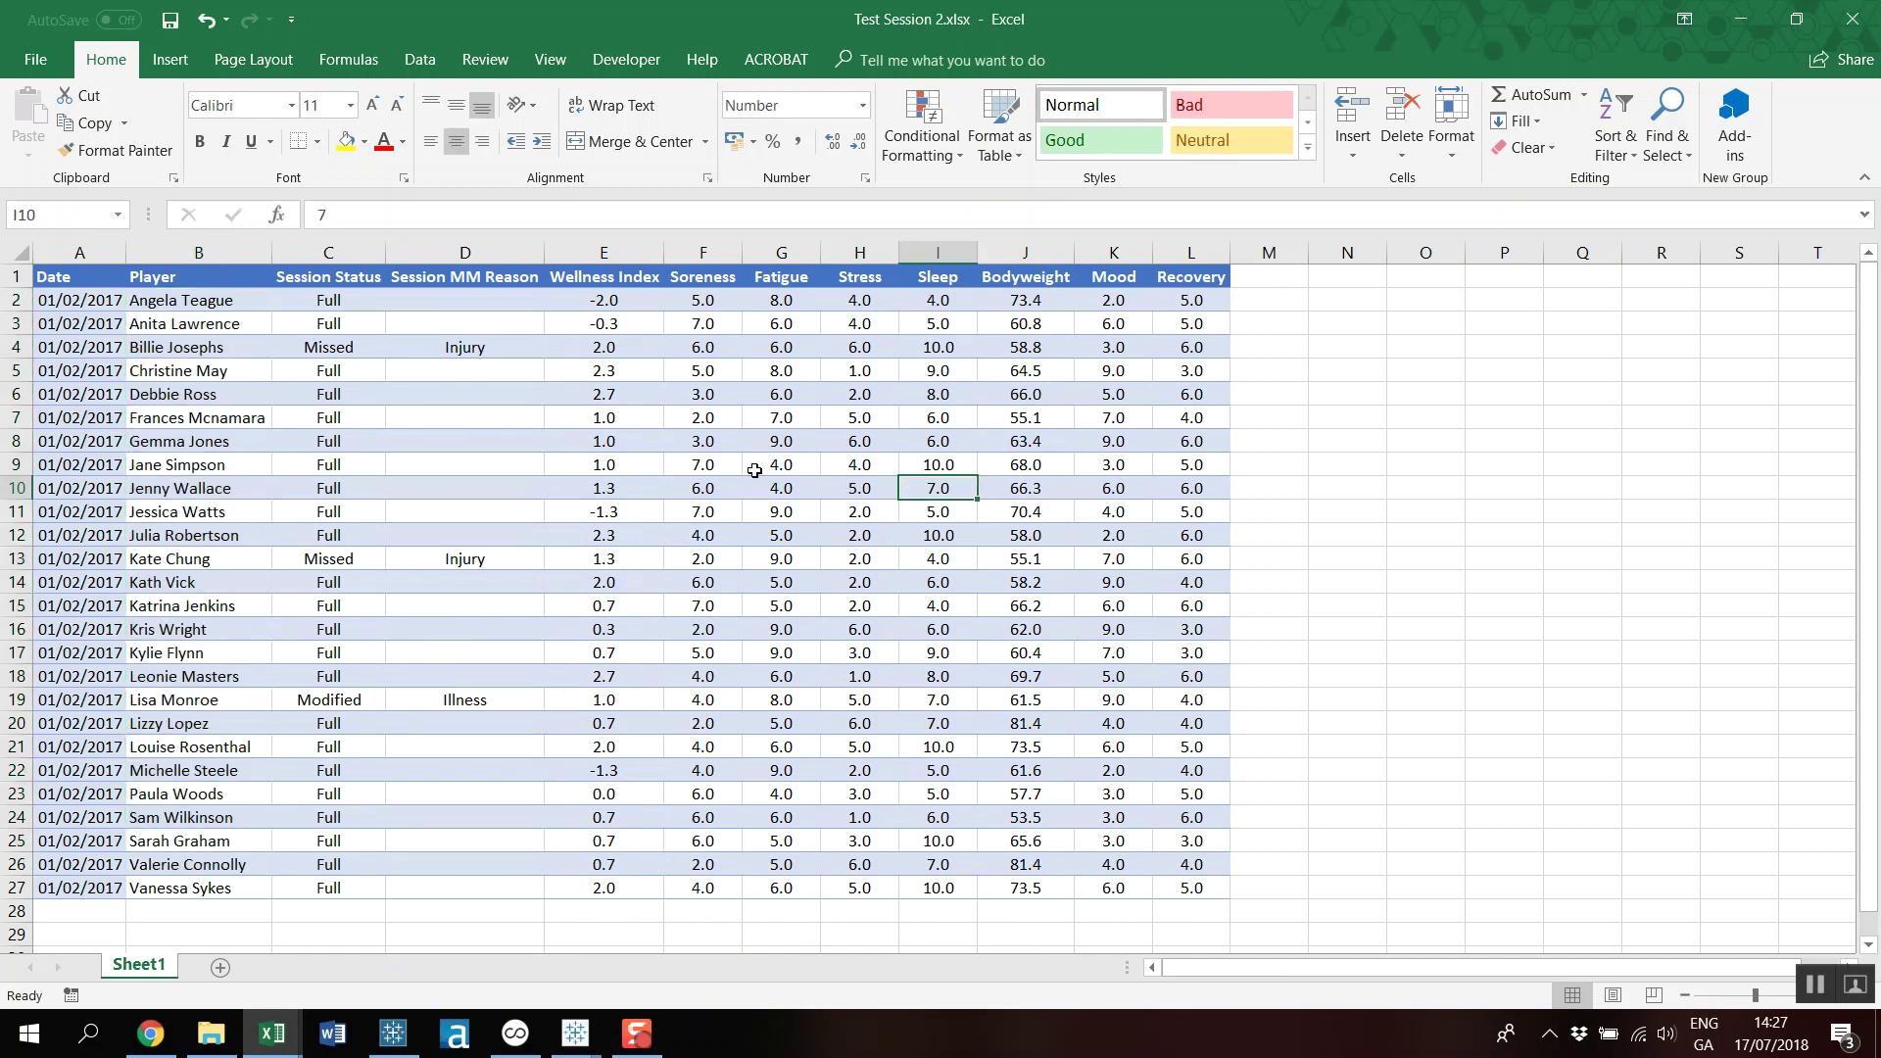
left_click(605, 275)
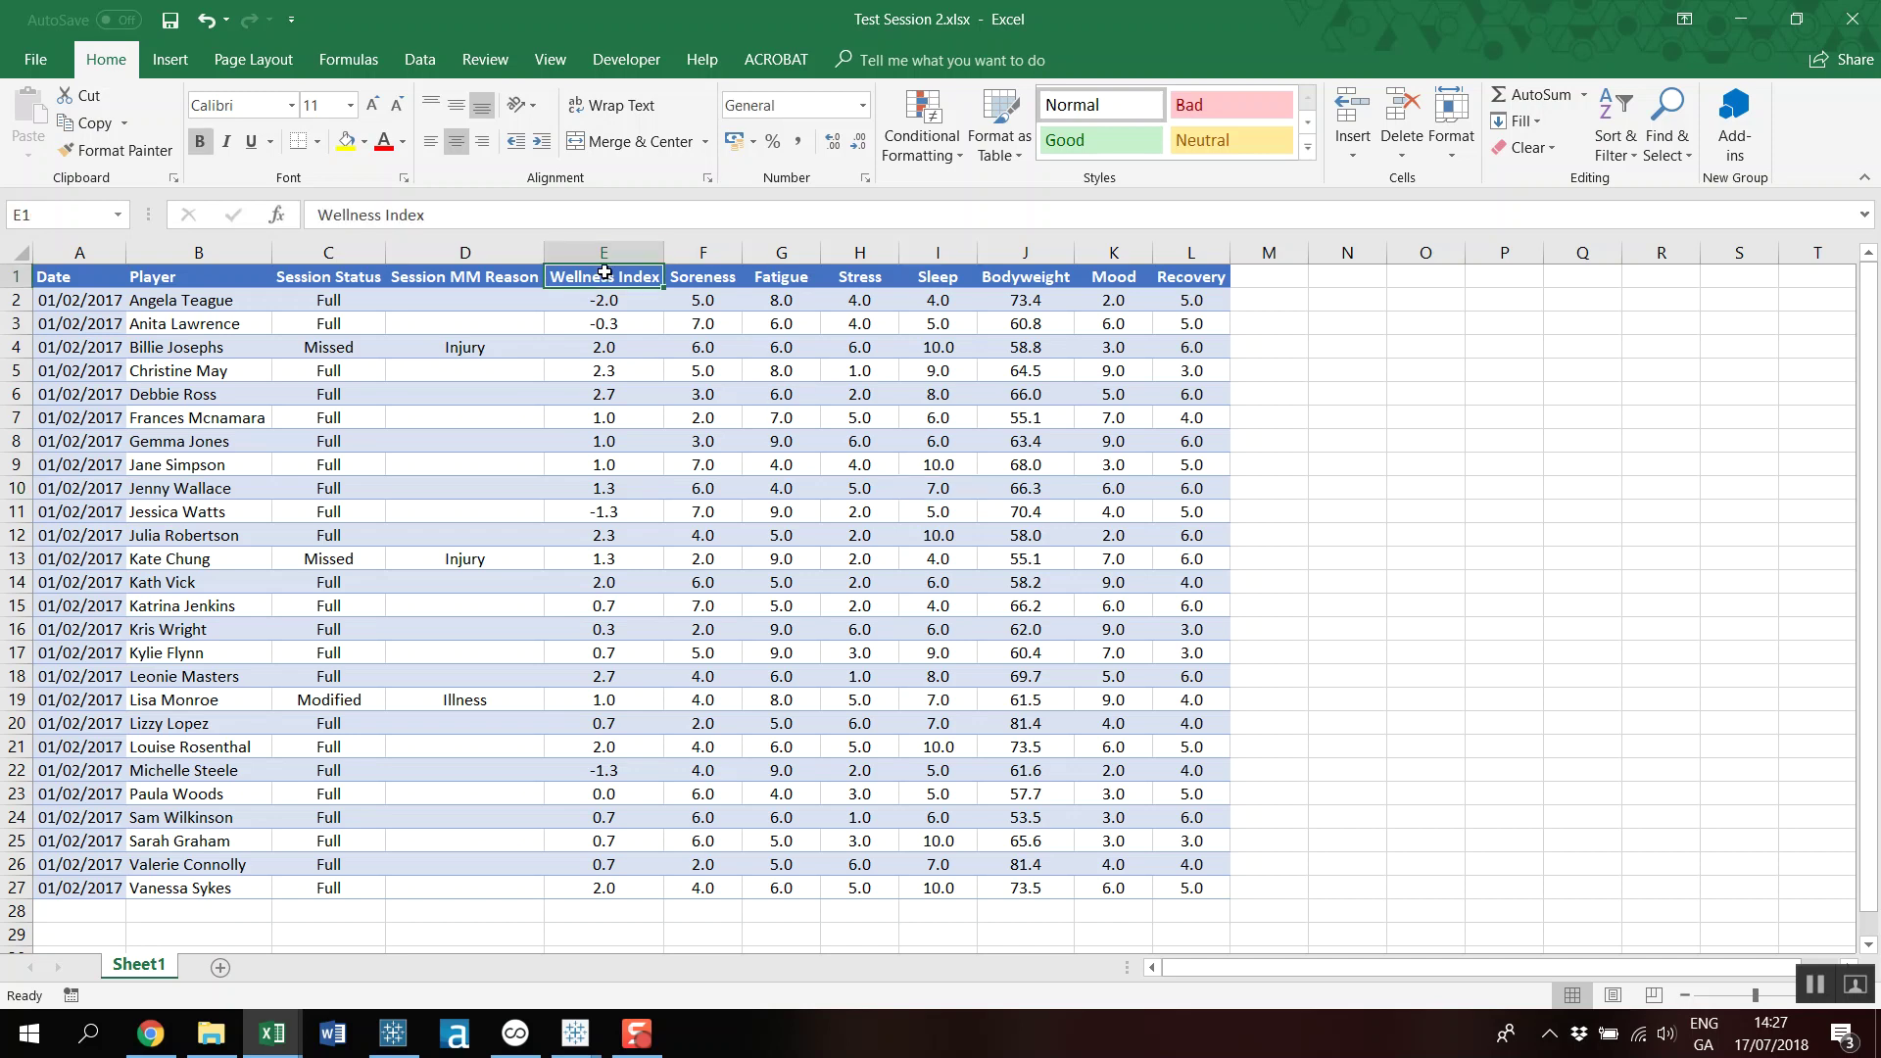
mouse_move(272, 1034)
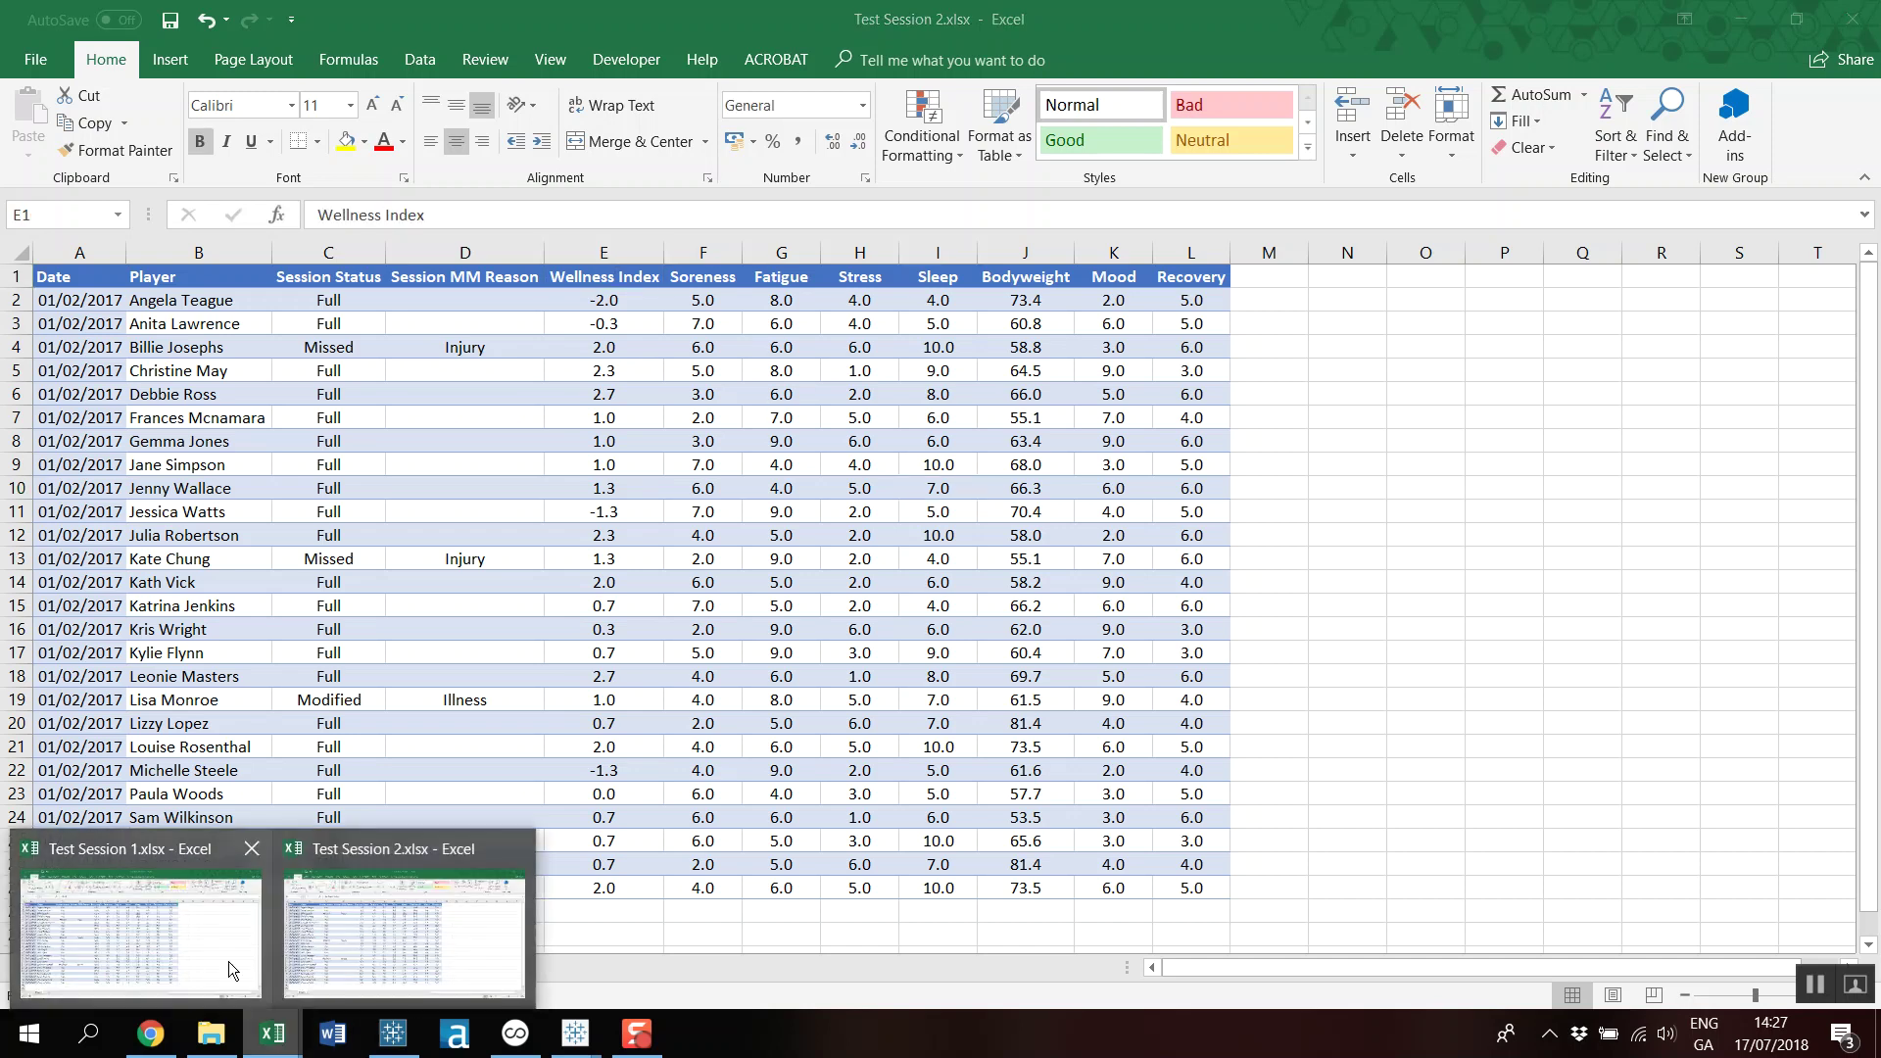
left_click(137, 930)
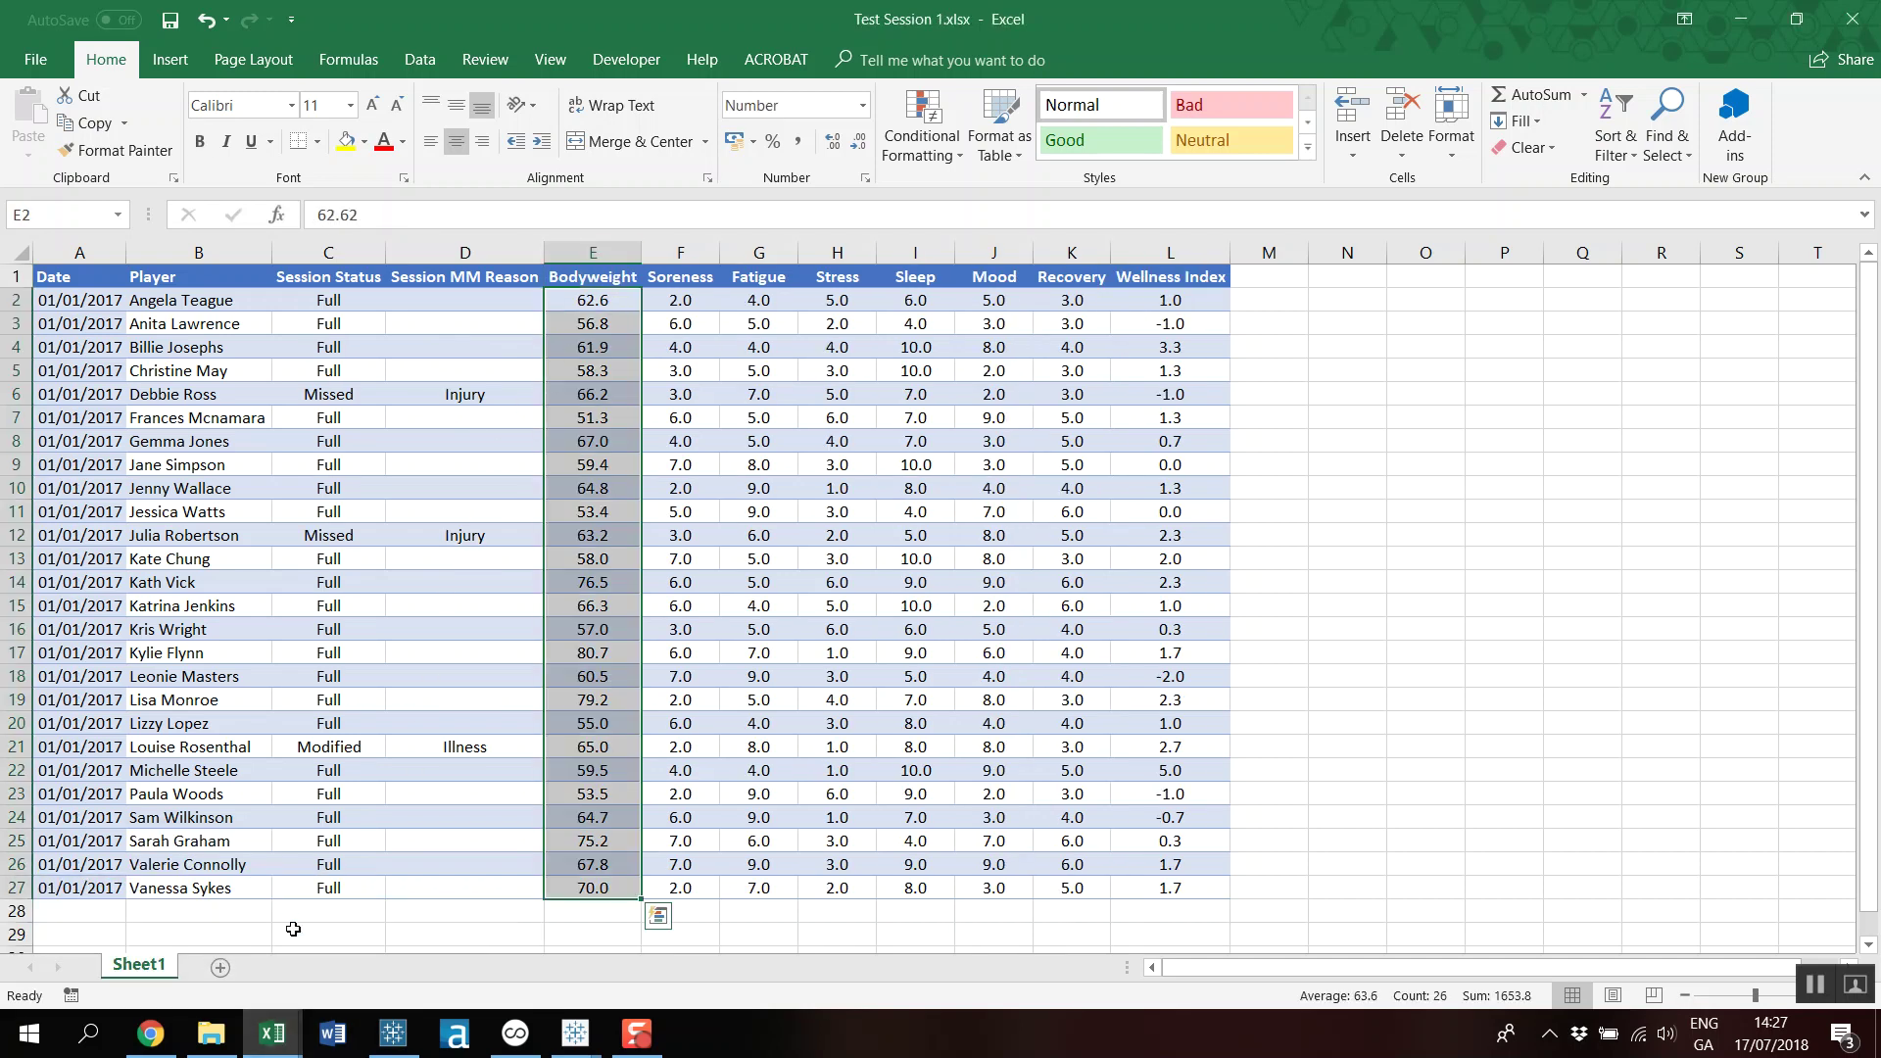
Copy A2:D27 from Test Session 2 and paste it below the existing data in Test Session 1, starting at A28.
left_click(271, 1033)
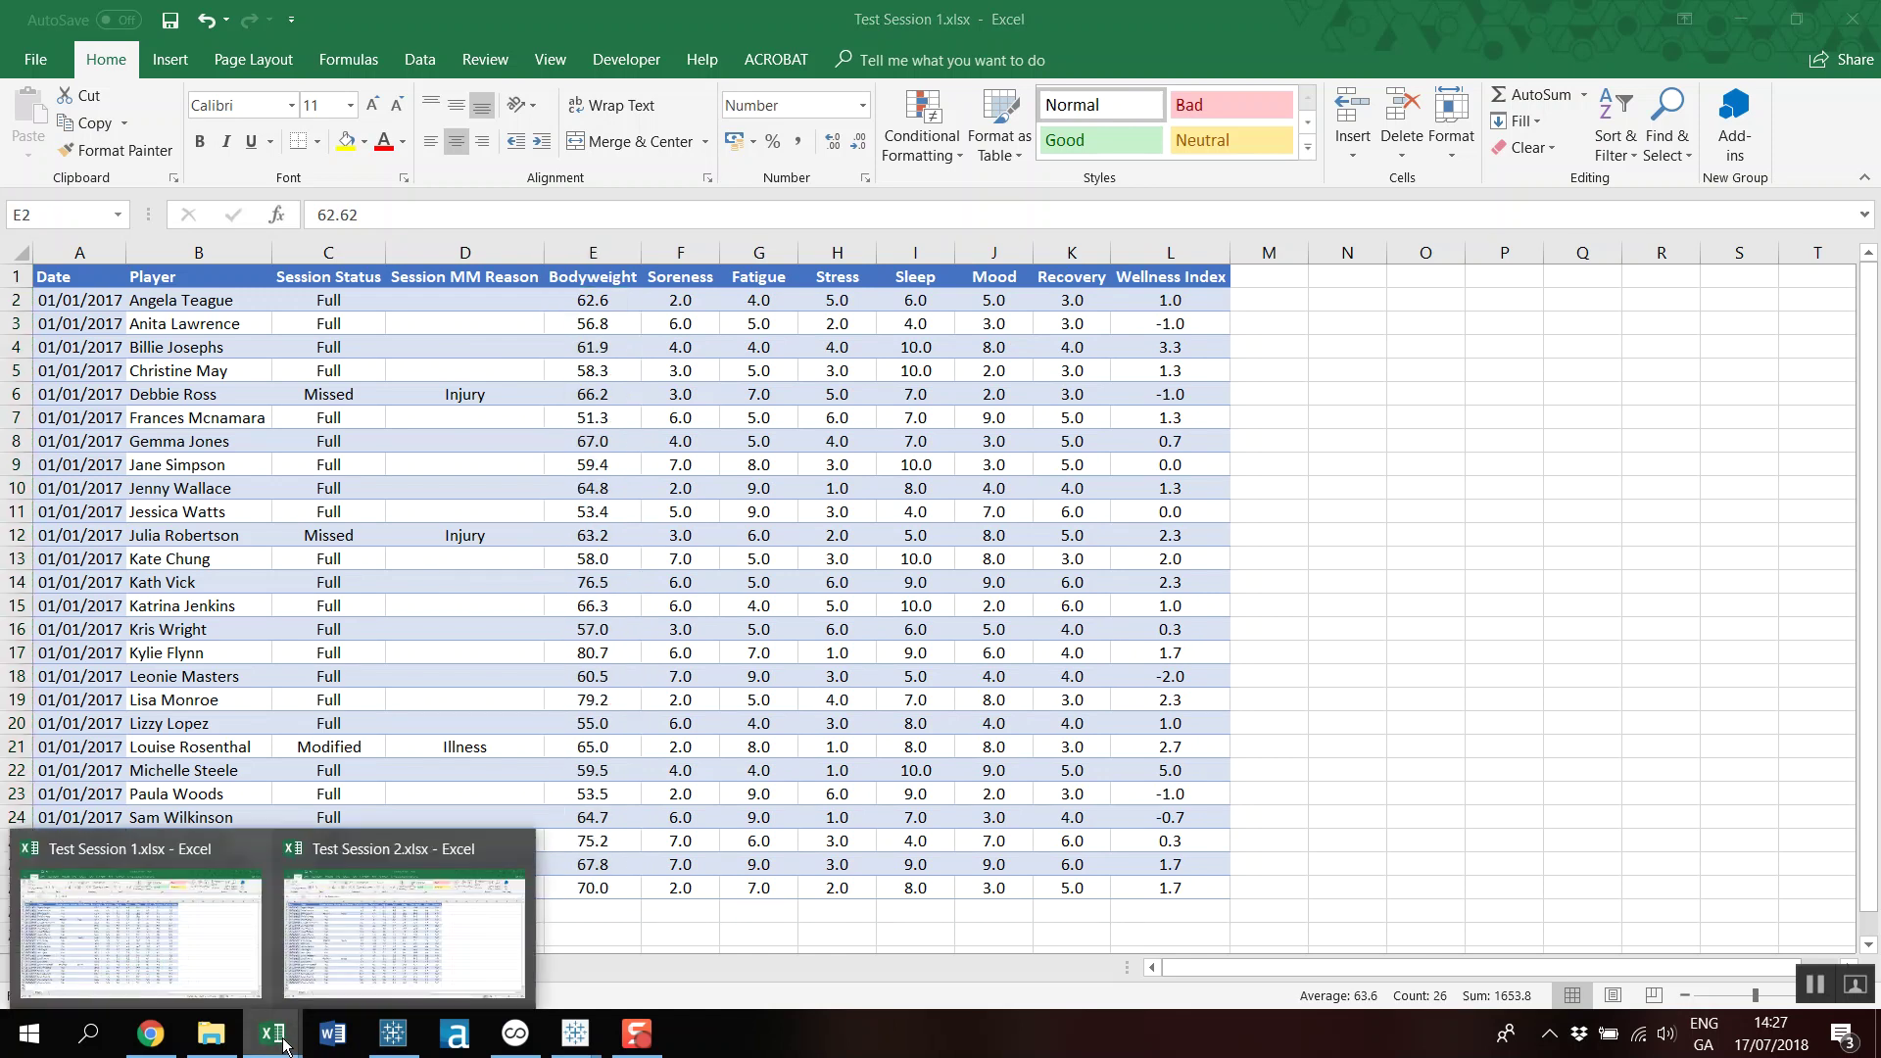
left_click(367, 955)
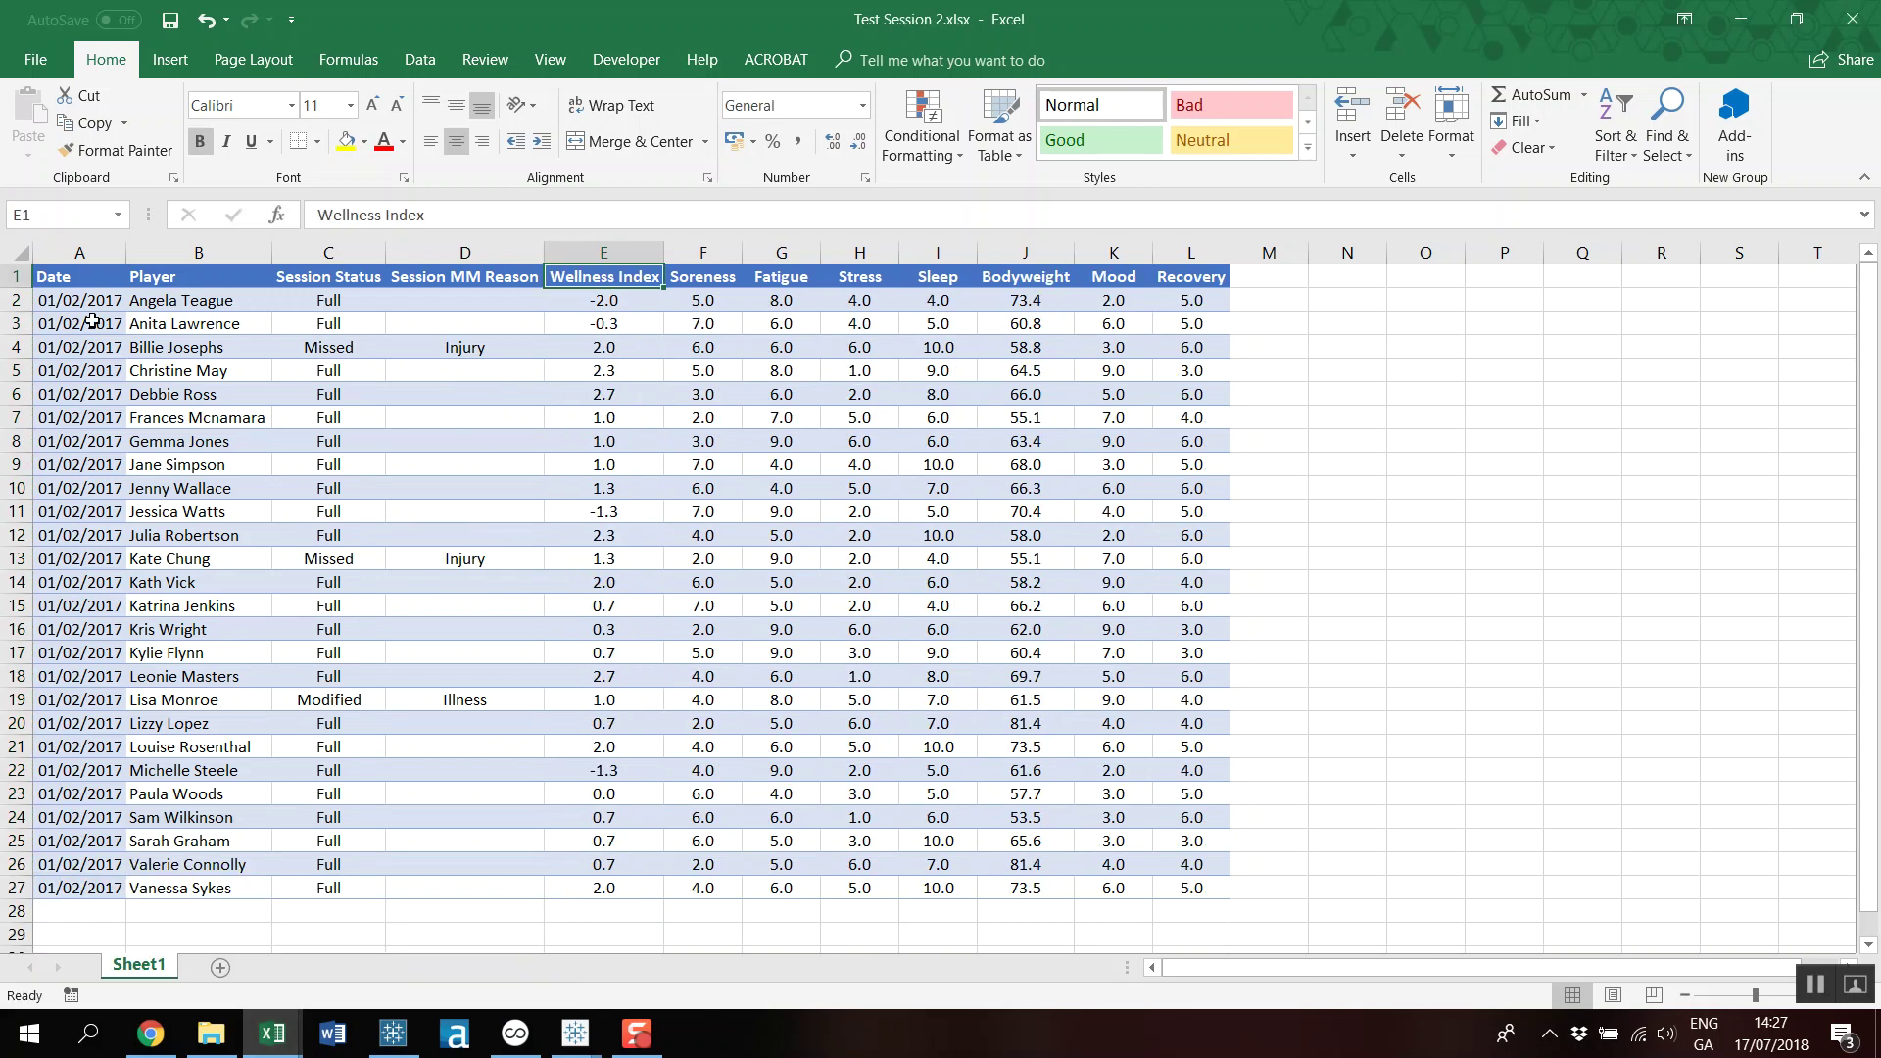
left_click_drag(73, 292, 495, 889)
key("ctrl+c")
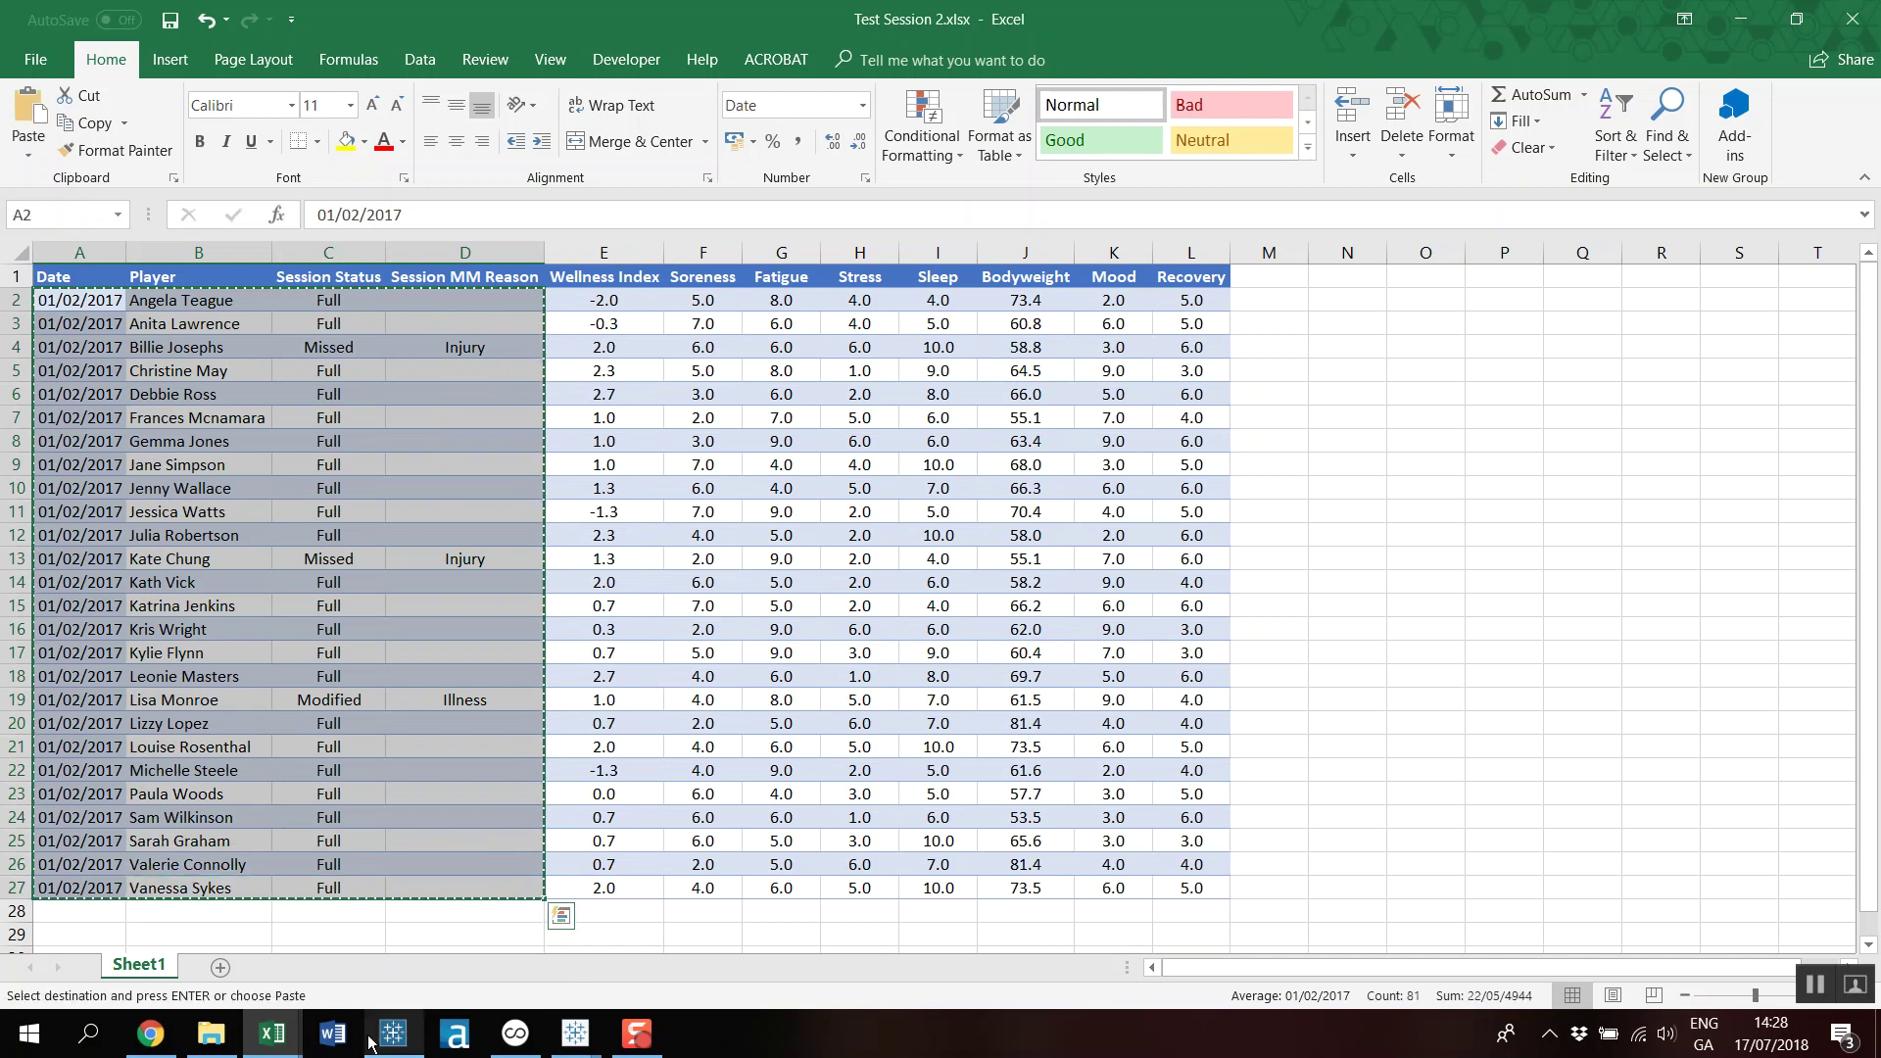
left_click(272, 1035)
left_click(222, 957)
scroll(209, 702, "down", 6)
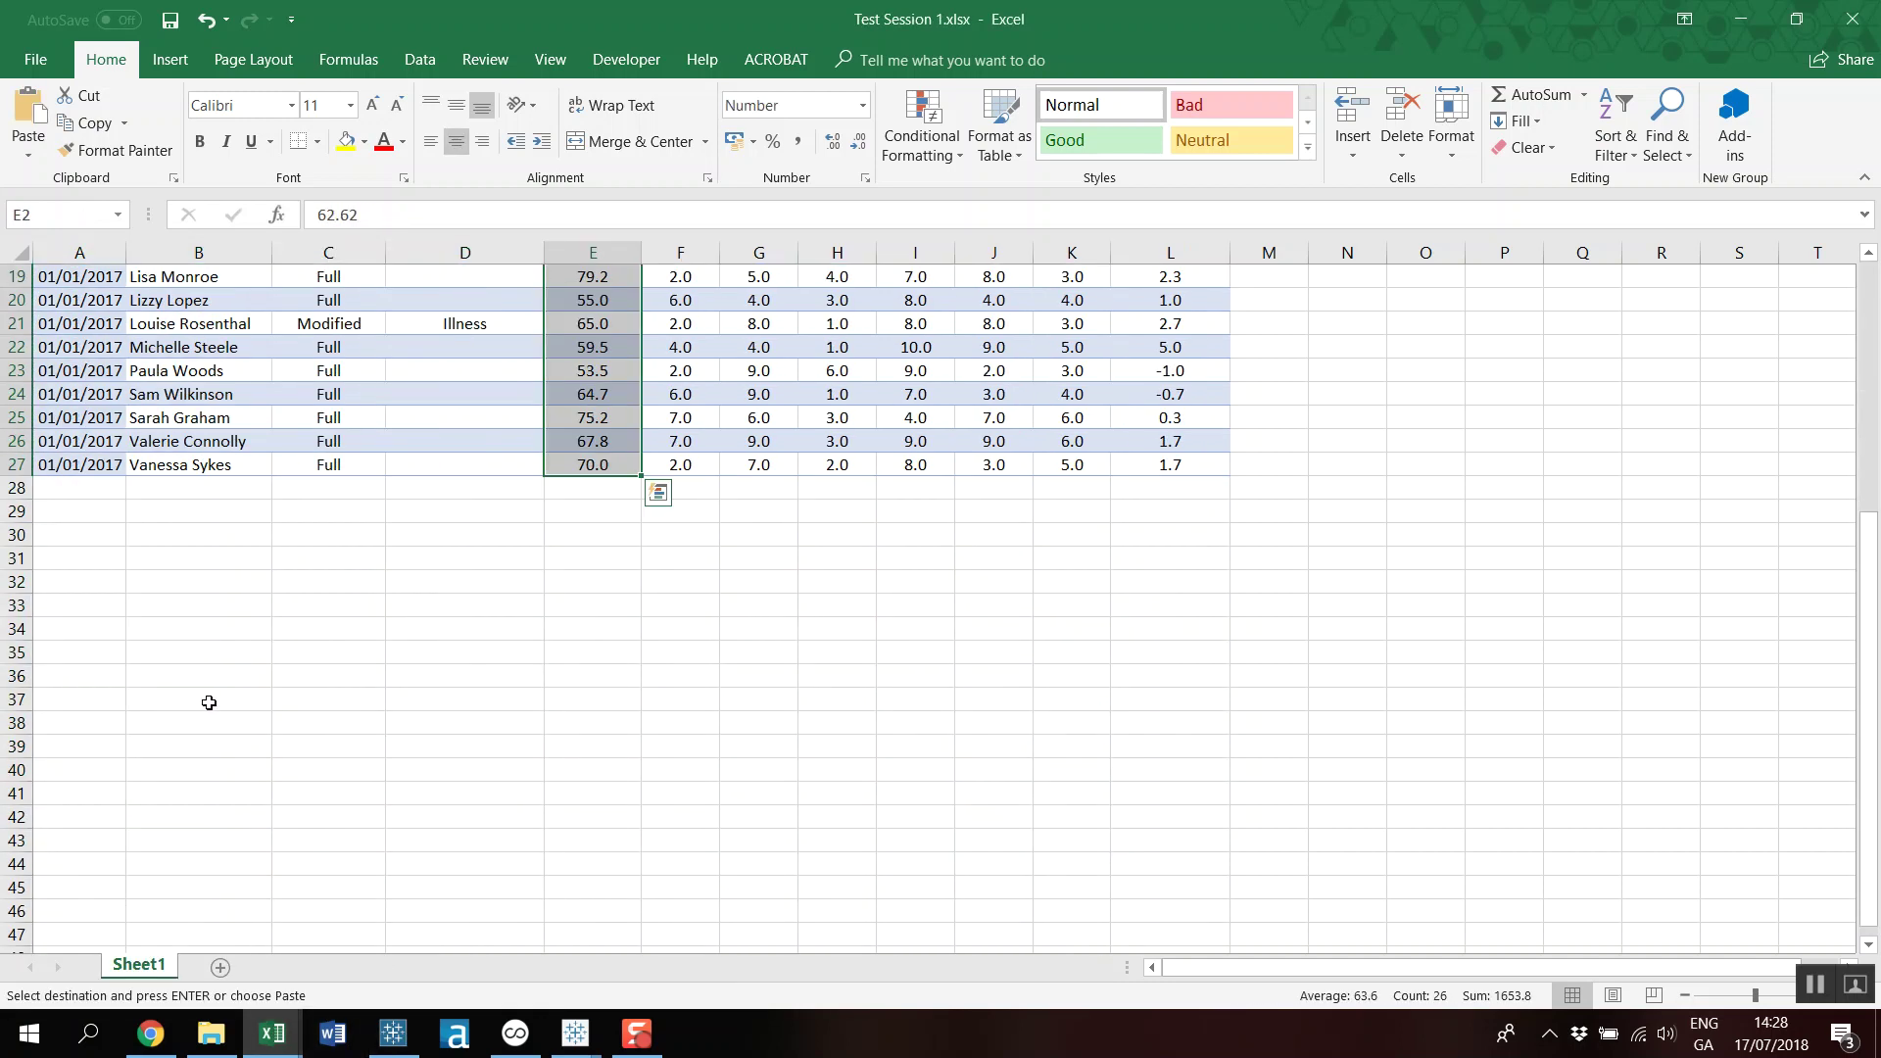
right_click(90, 492)
left_click(133, 568)
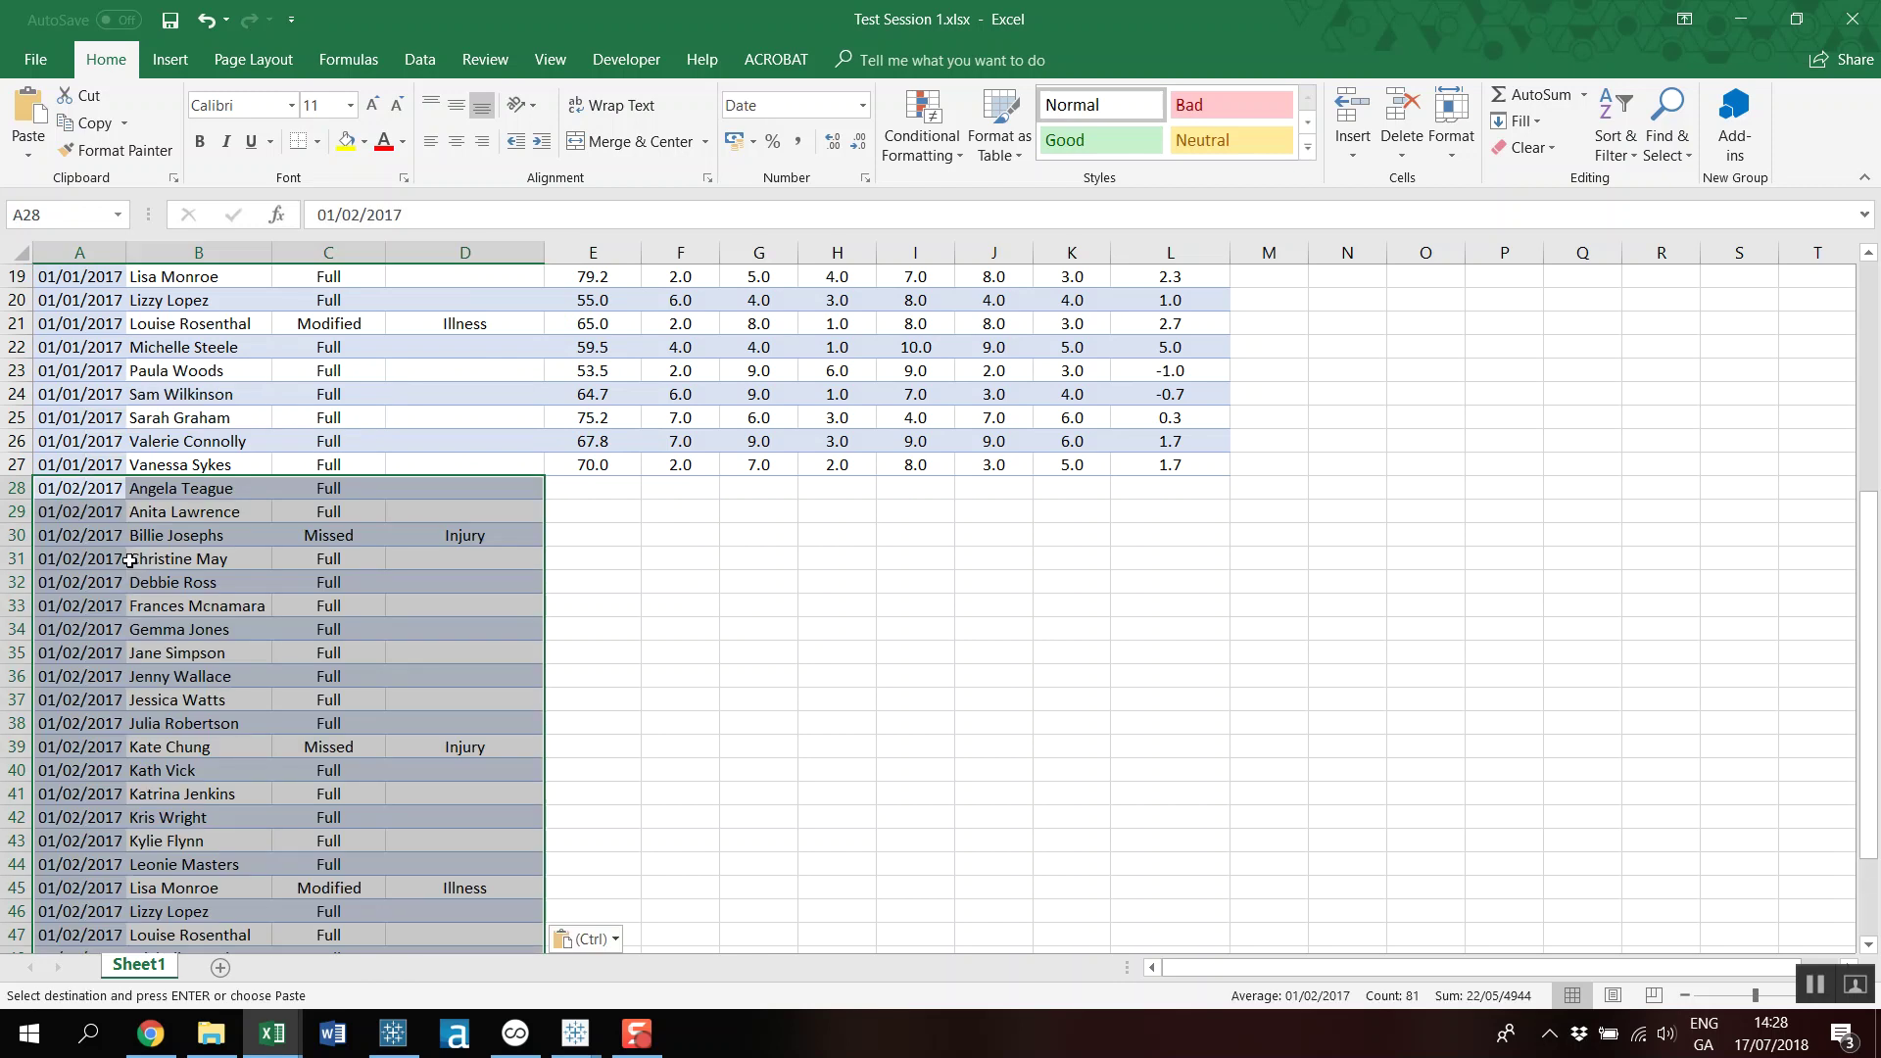
scroll(557, 664, "up", 6)
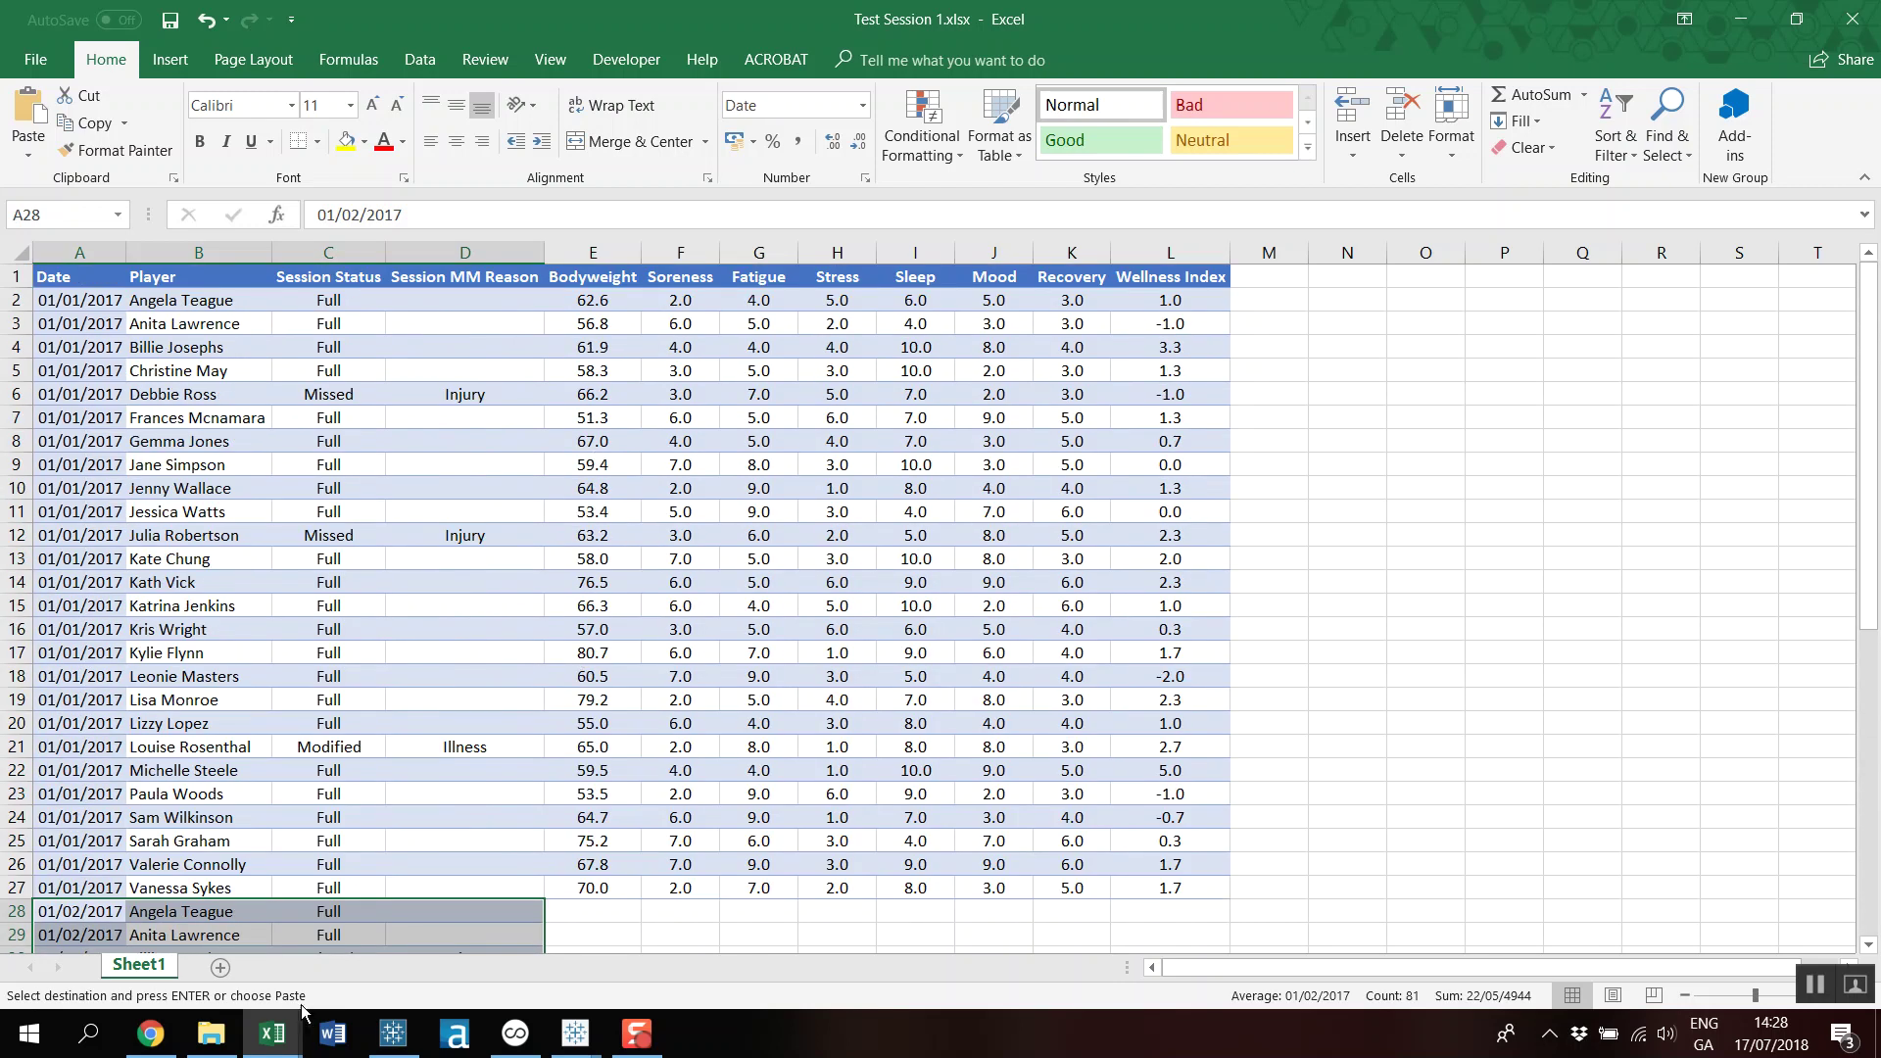
Return to Test Session 2 and examine where its Bodyweight column sits, selecting the values in J2:J27.
mouse_move(284, 1031)
left_click(410, 935)
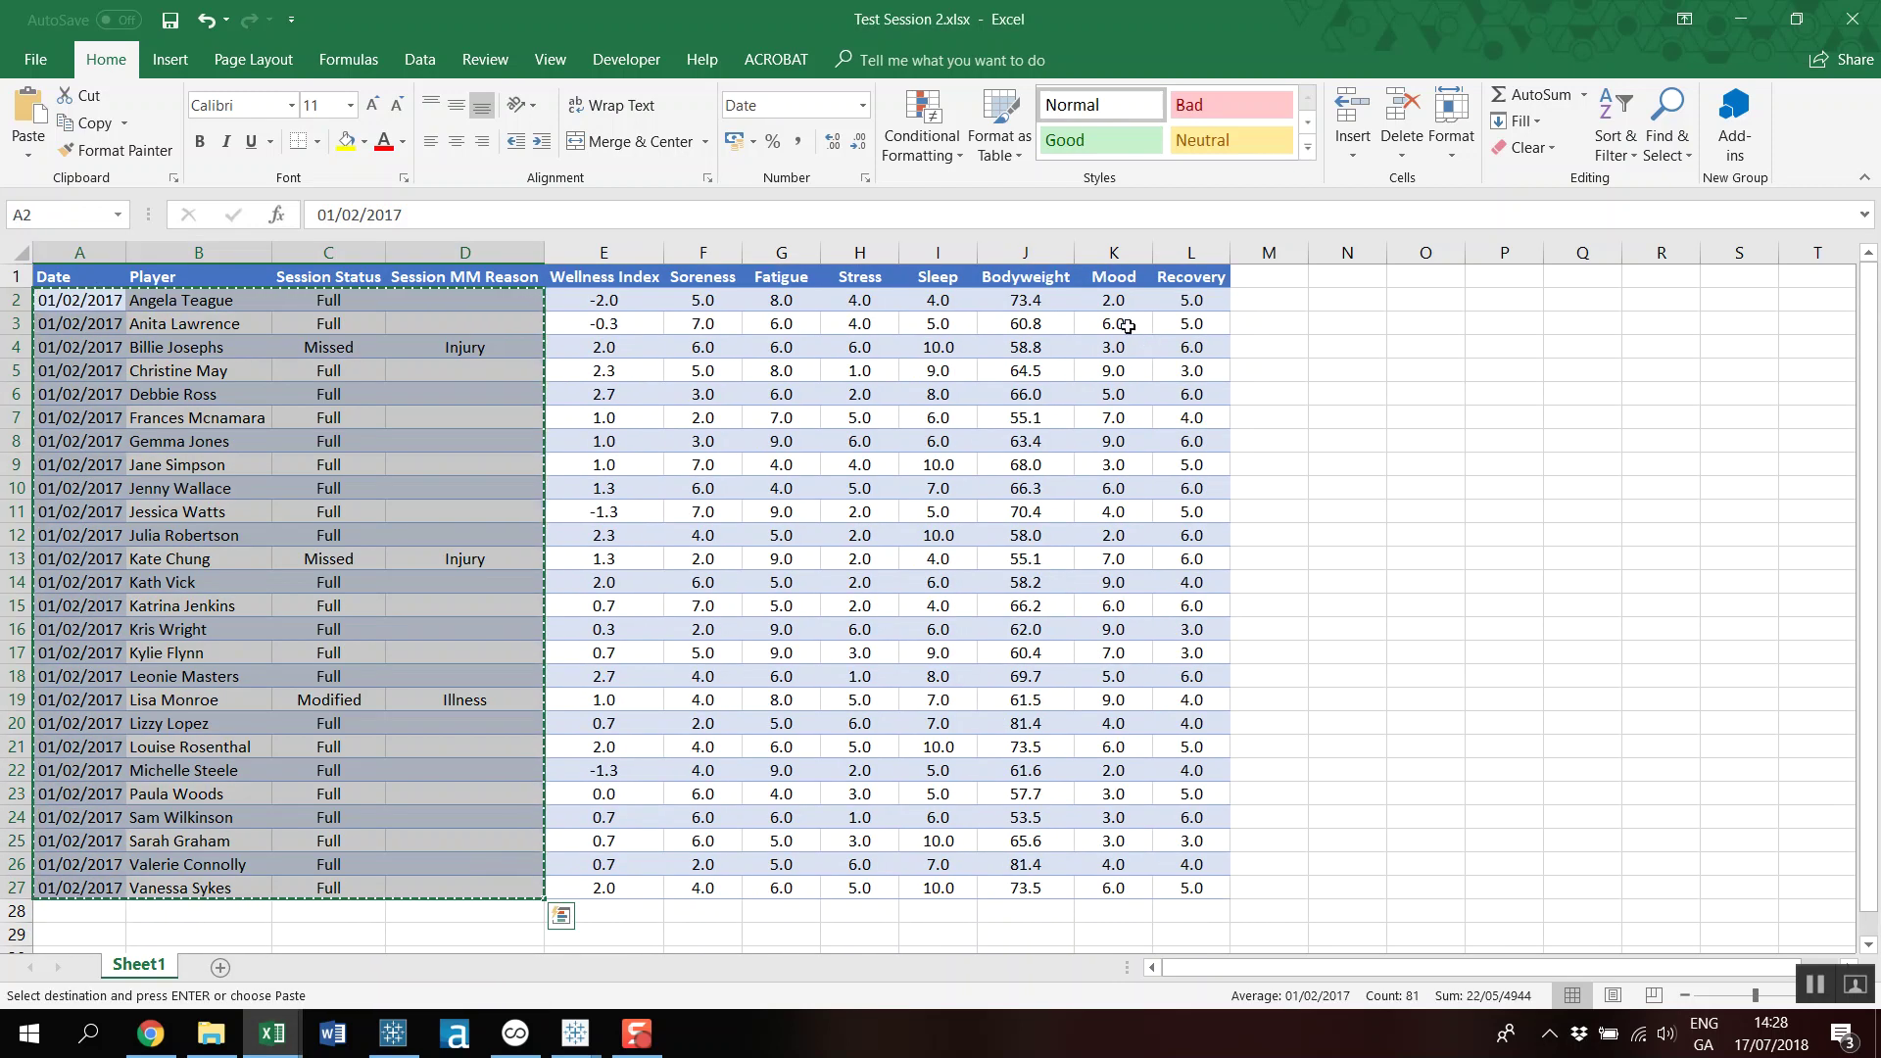
left_click_drag(1043, 299, 1071, 888)
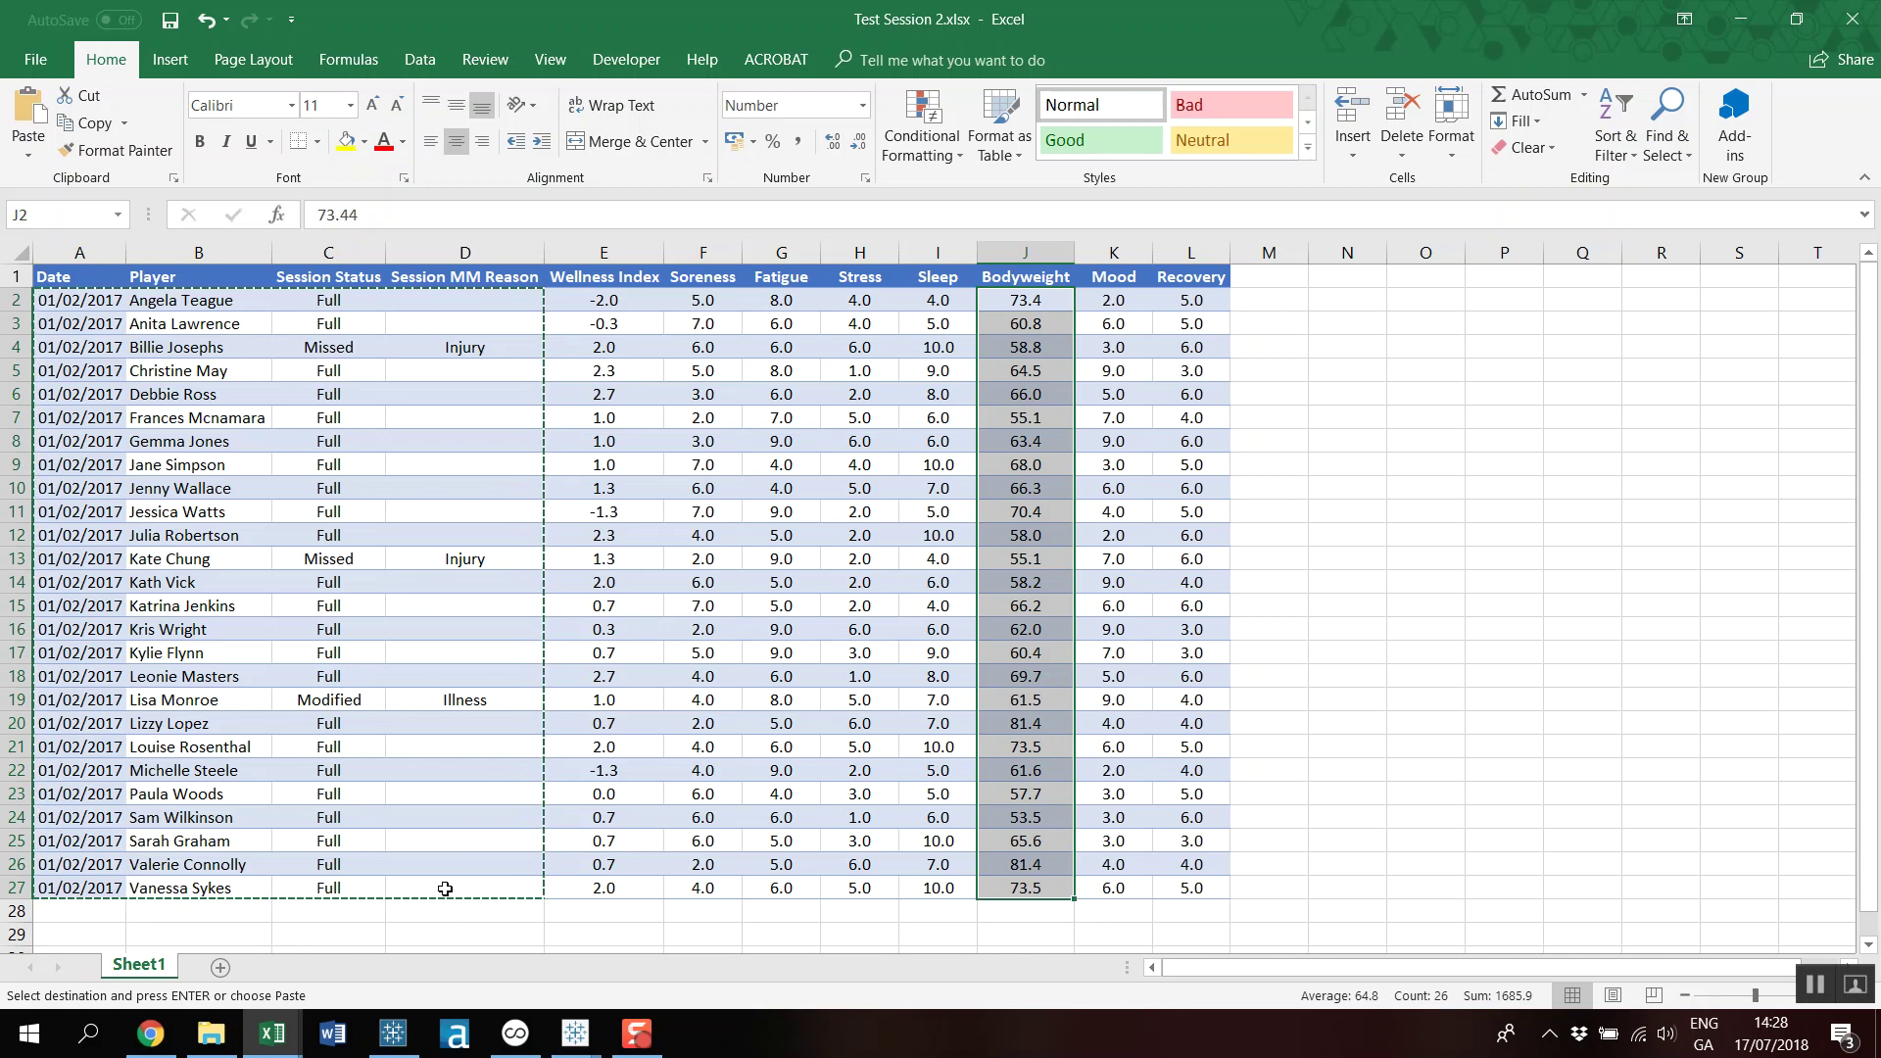
scroll(436, 833, "down", 3)
scroll(434, 742, "up", 3)
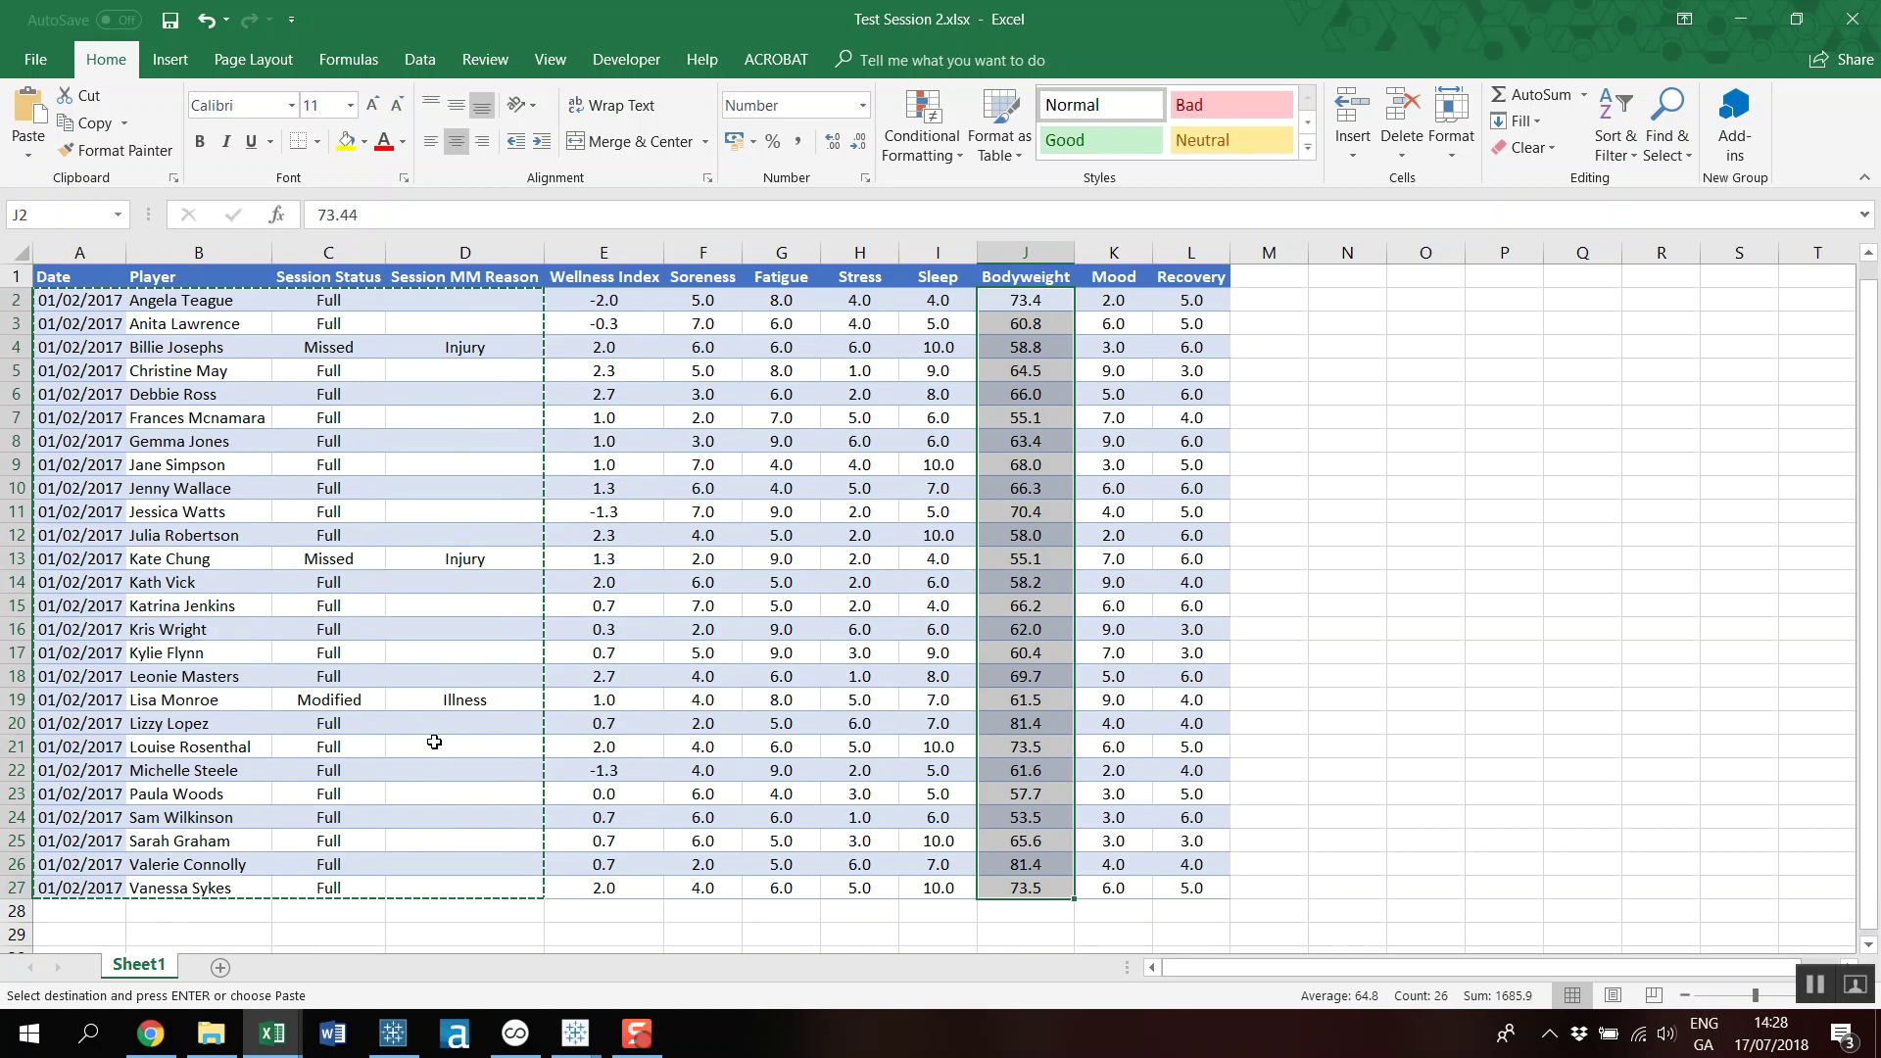
Return to Test Session 1 and review the rows pasted from row 28 onward against the original session data.
left_click(273, 1033)
left_click(147, 930)
key("ctrl+v")
scroll(389, 702, "down", 9)
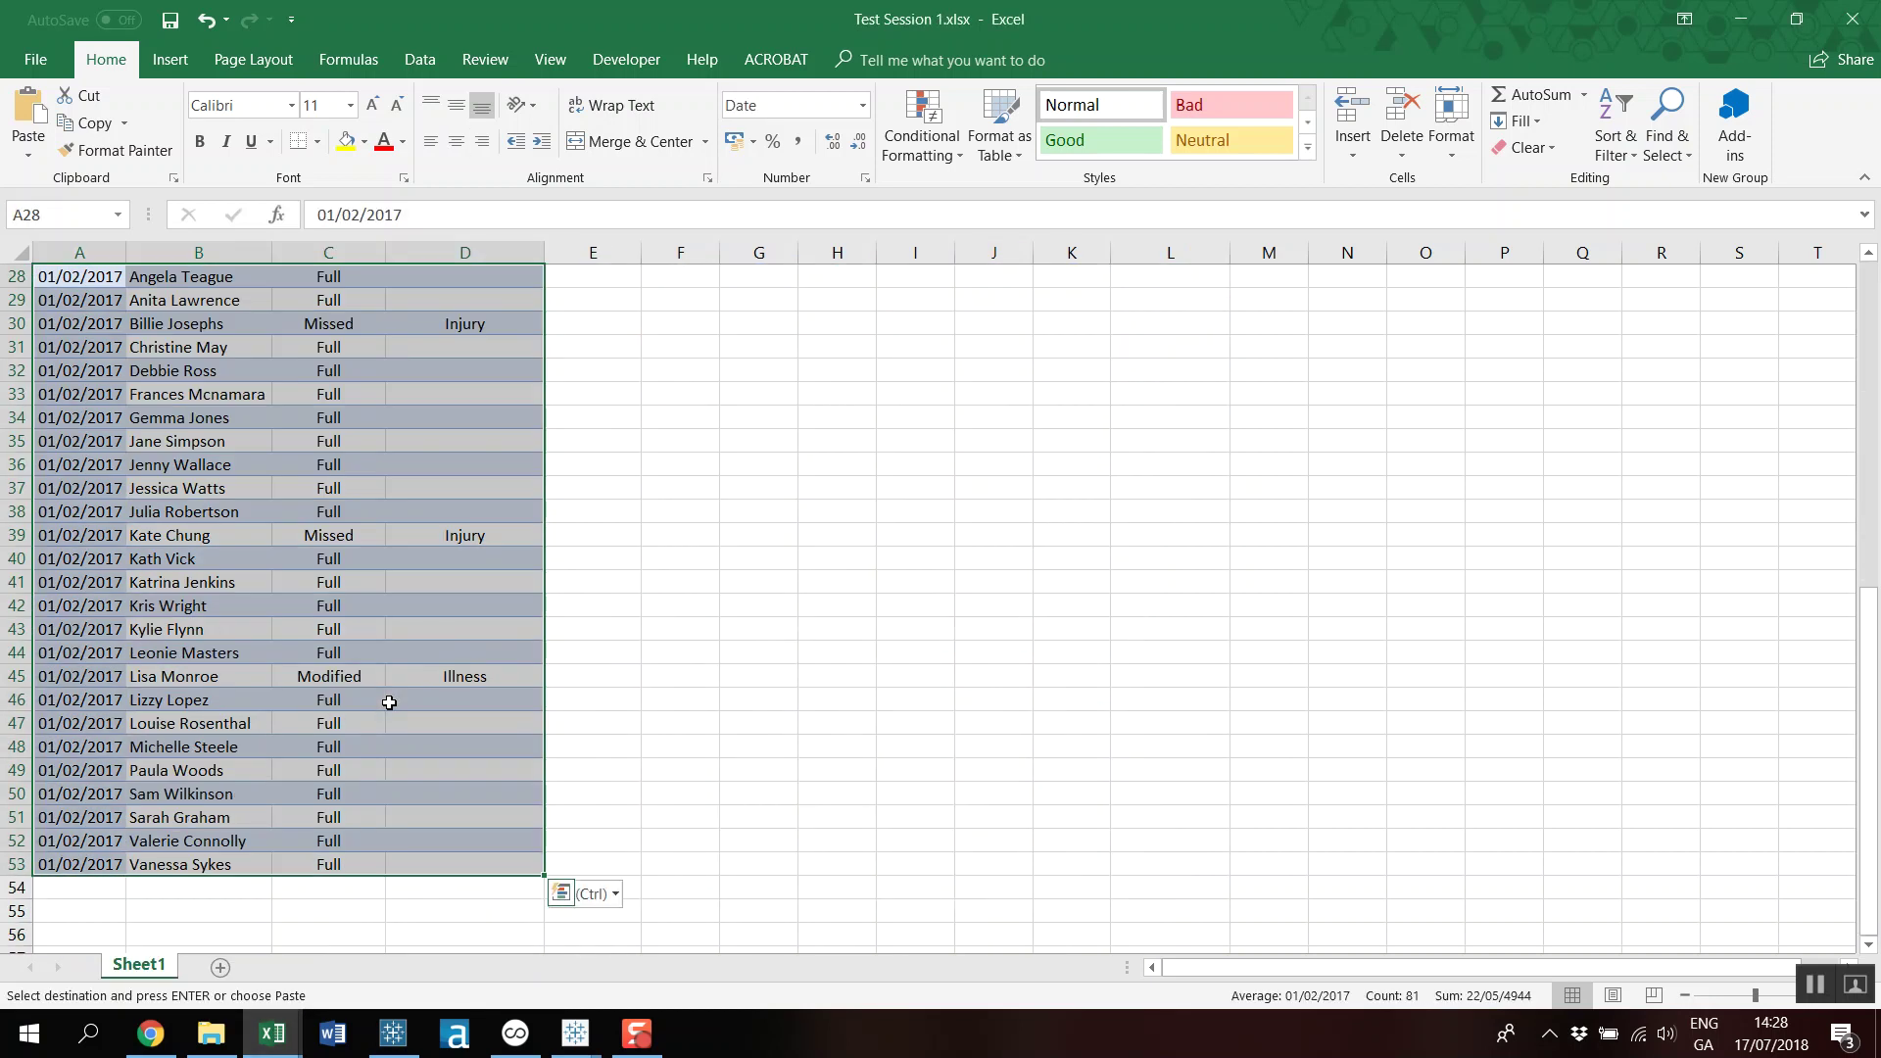
scroll(389, 703, "up", 8)
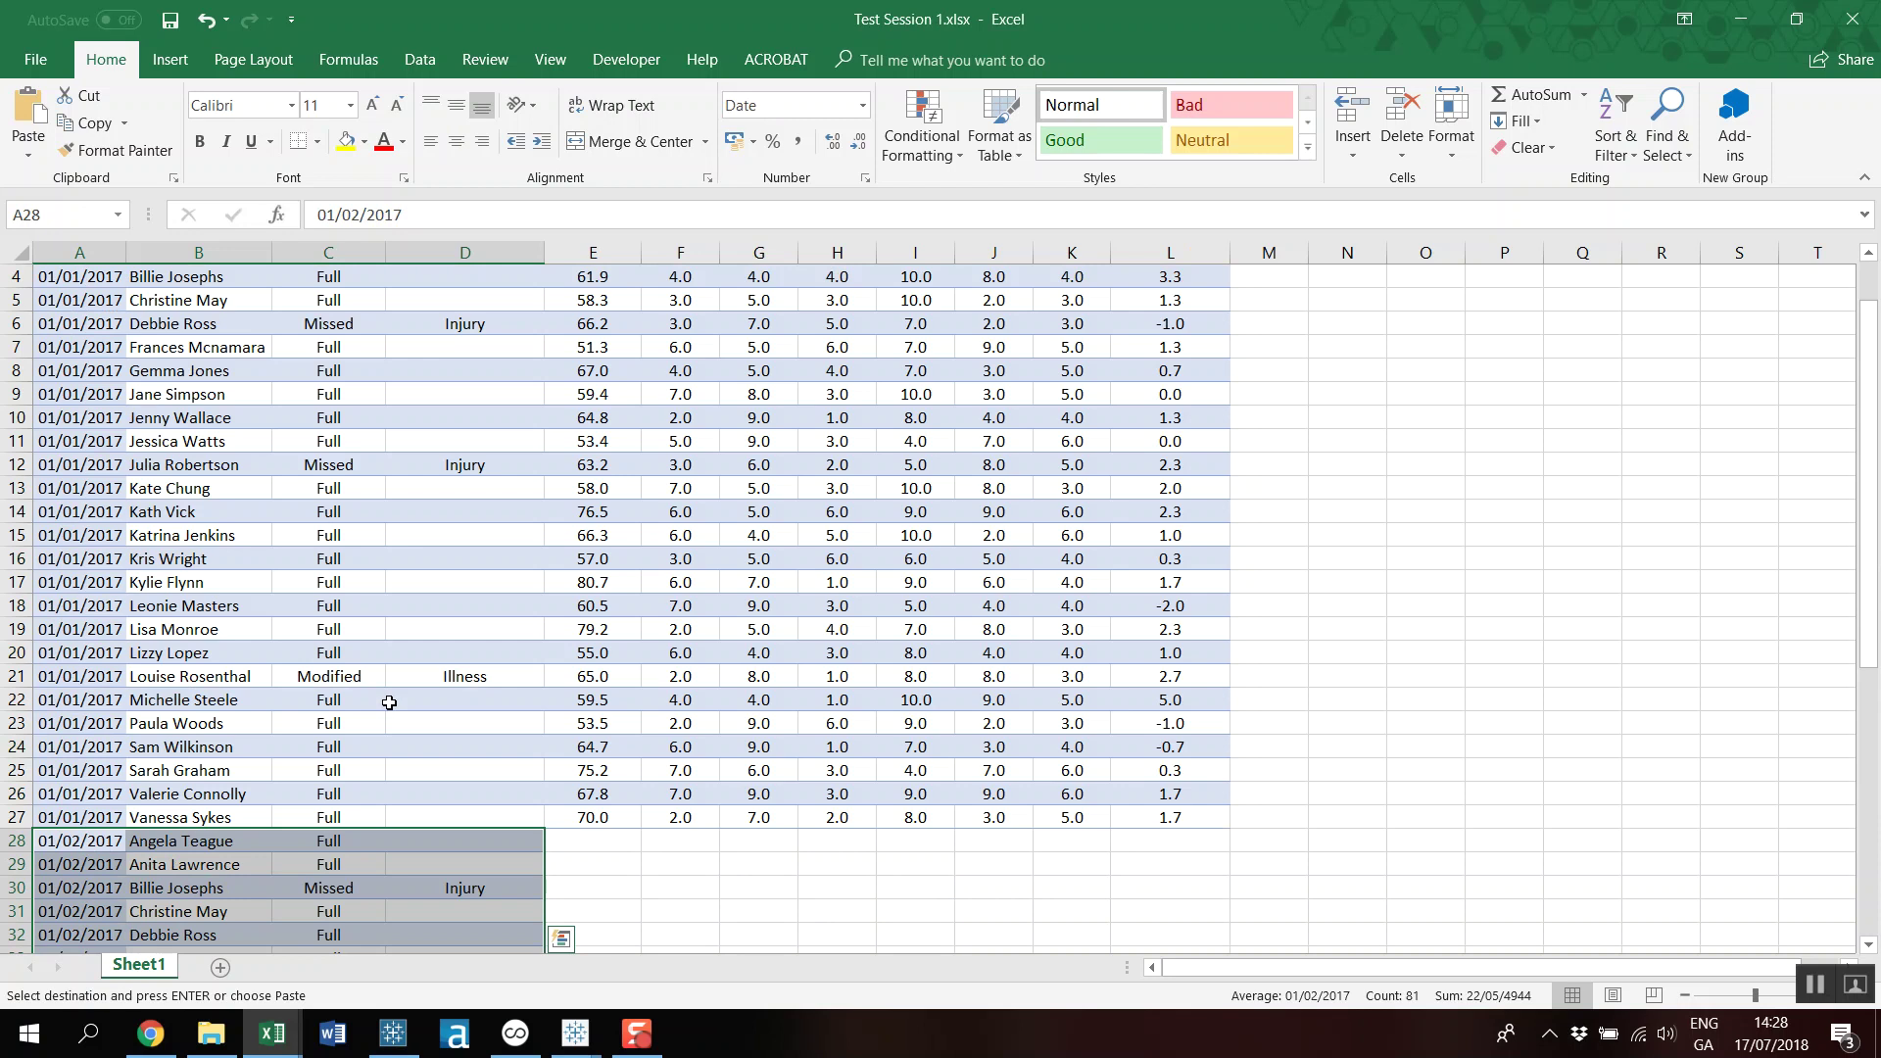
scroll(389, 703, "up", 1)
scroll(389, 702, "down", 7)
scroll(389, 702, "up", 7)
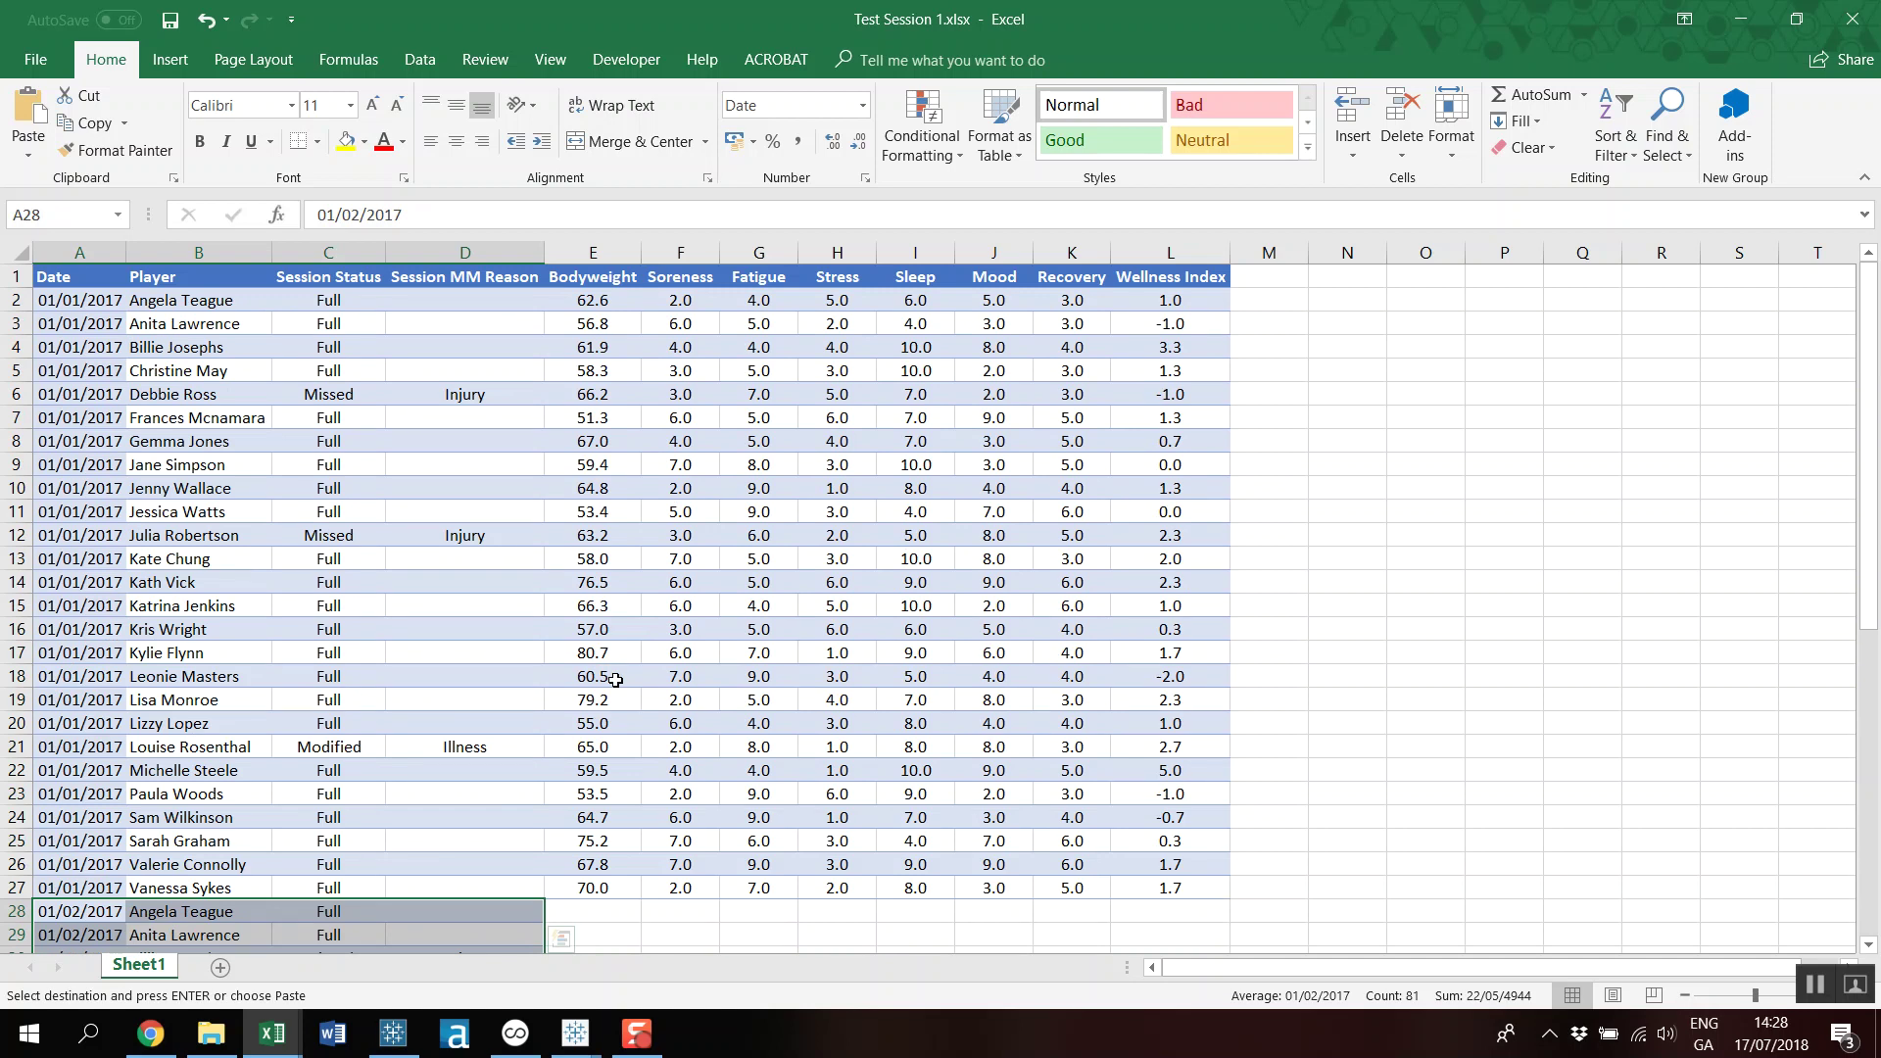
scroll(616, 674, "down", 5)
scroll(562, 858, "up", 4)
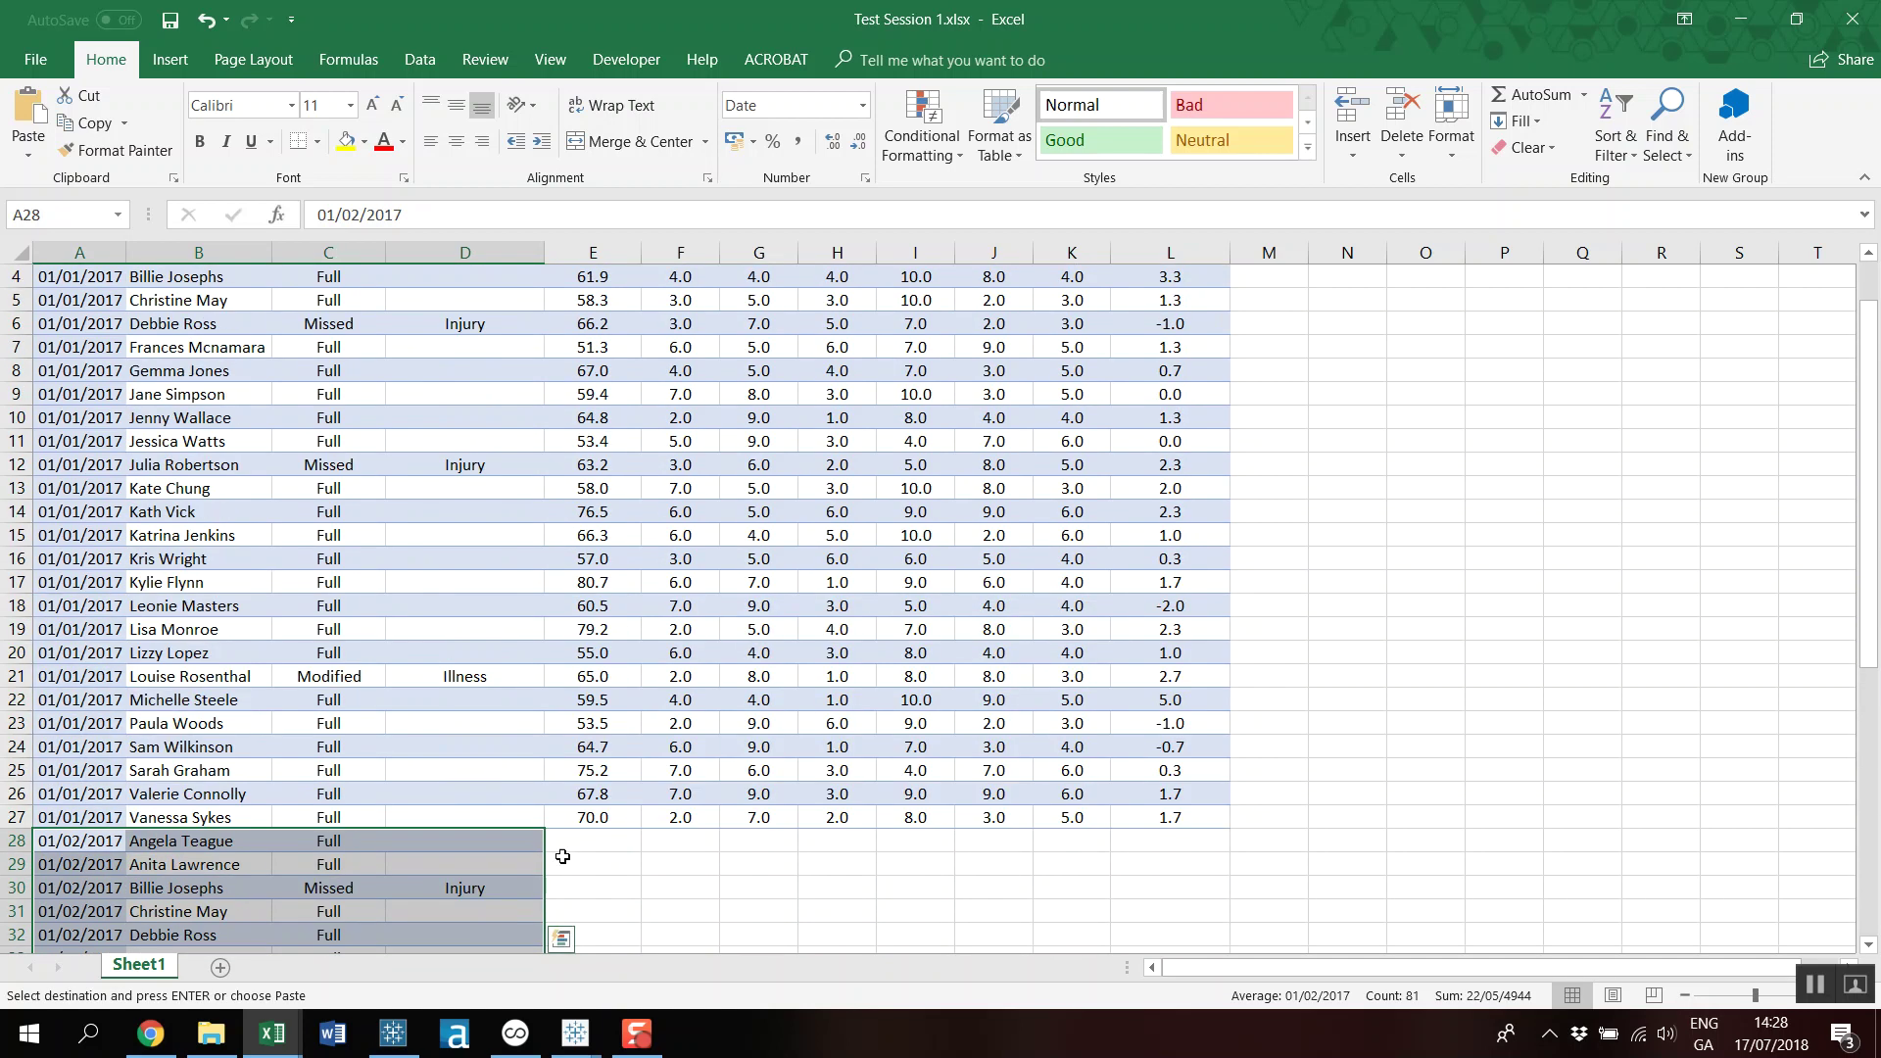
Close the Test Session 1 and Test Session 2 workbooks without saving the changes.
left_click(1852, 19)
left_click(944, 542)
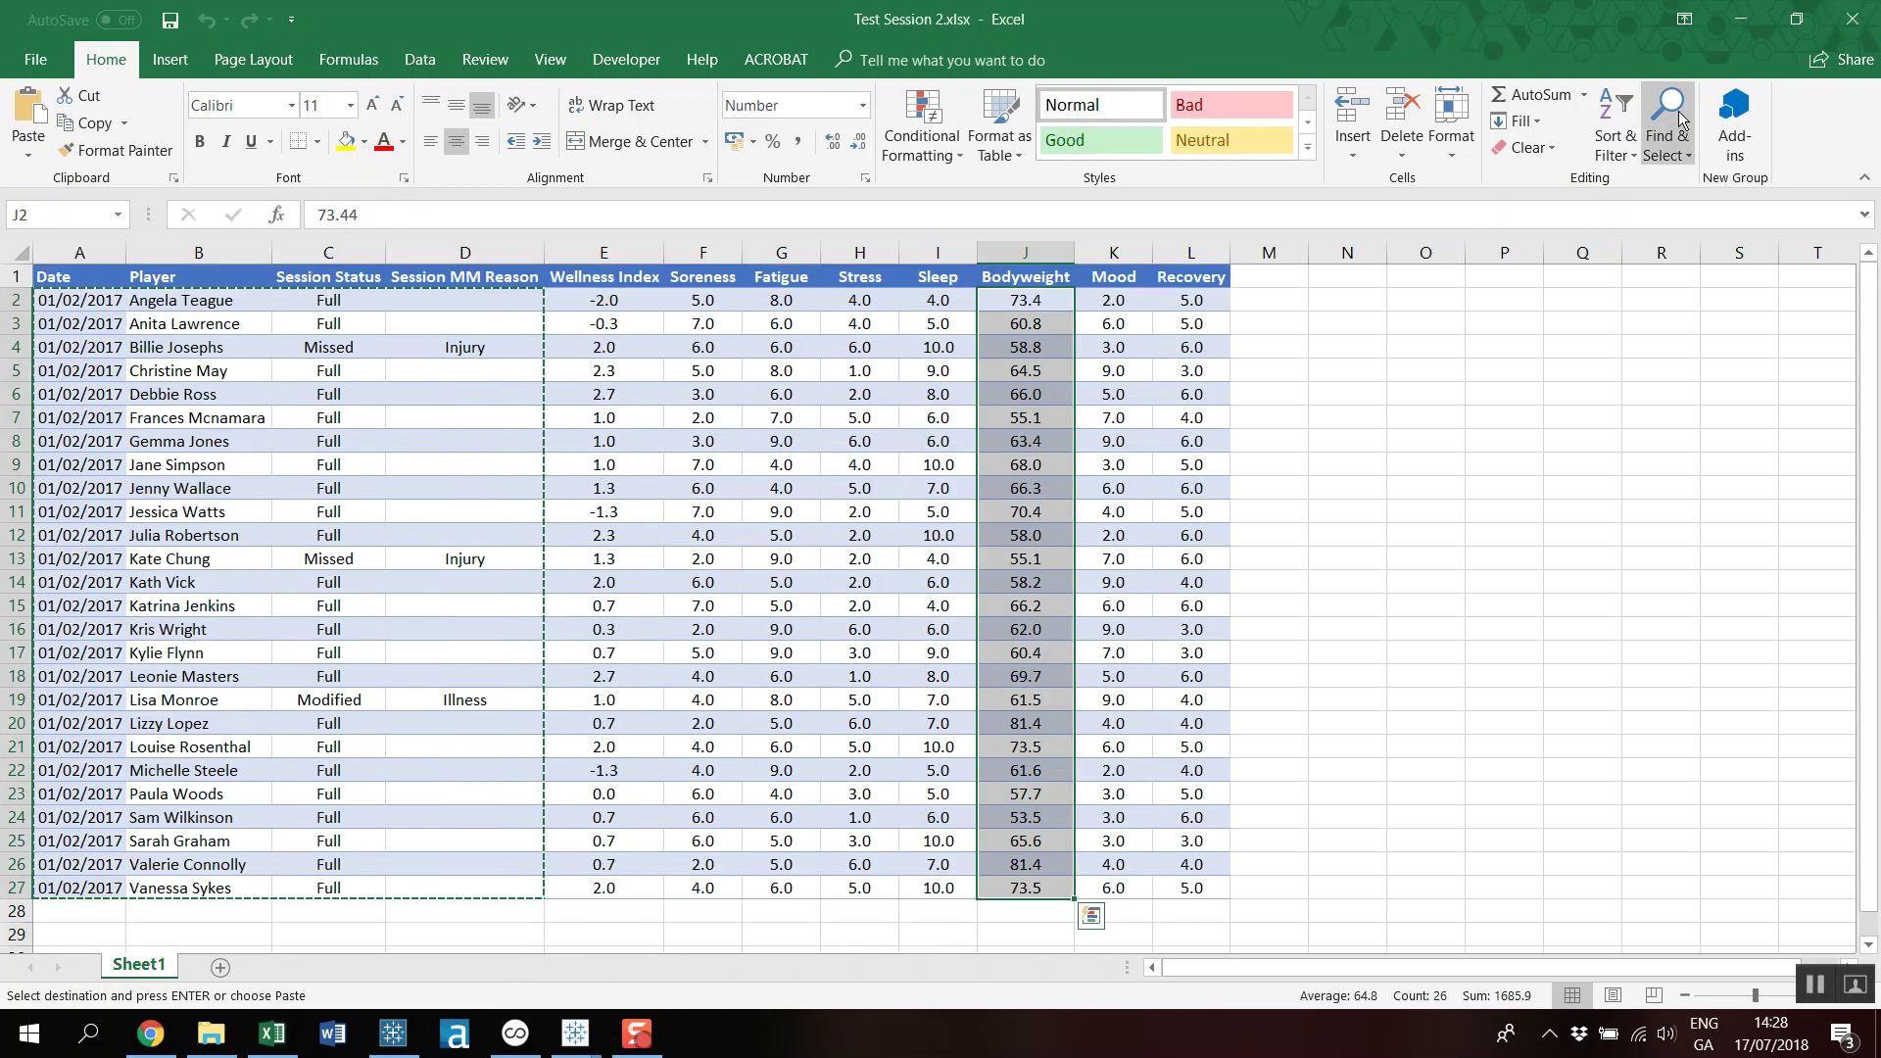
left_click(1848, 22)
left_click(938, 542)
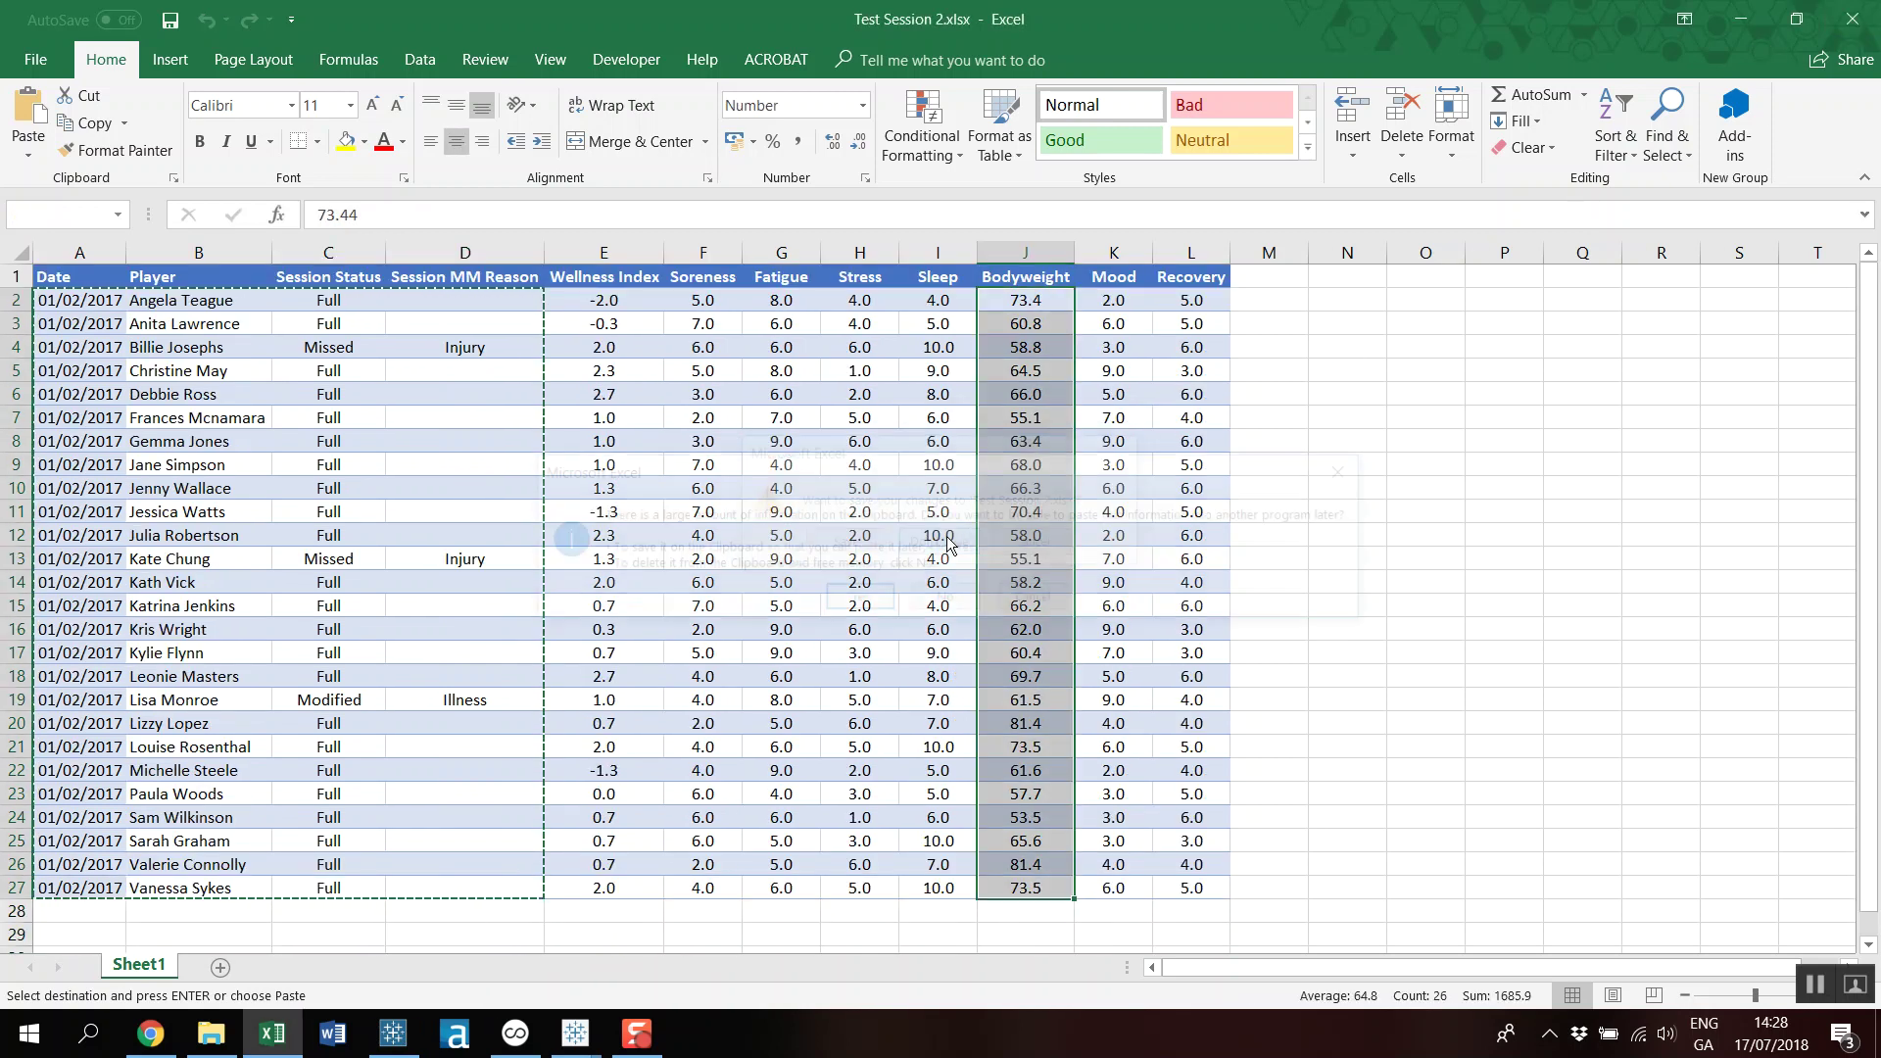
left_click(946, 599)
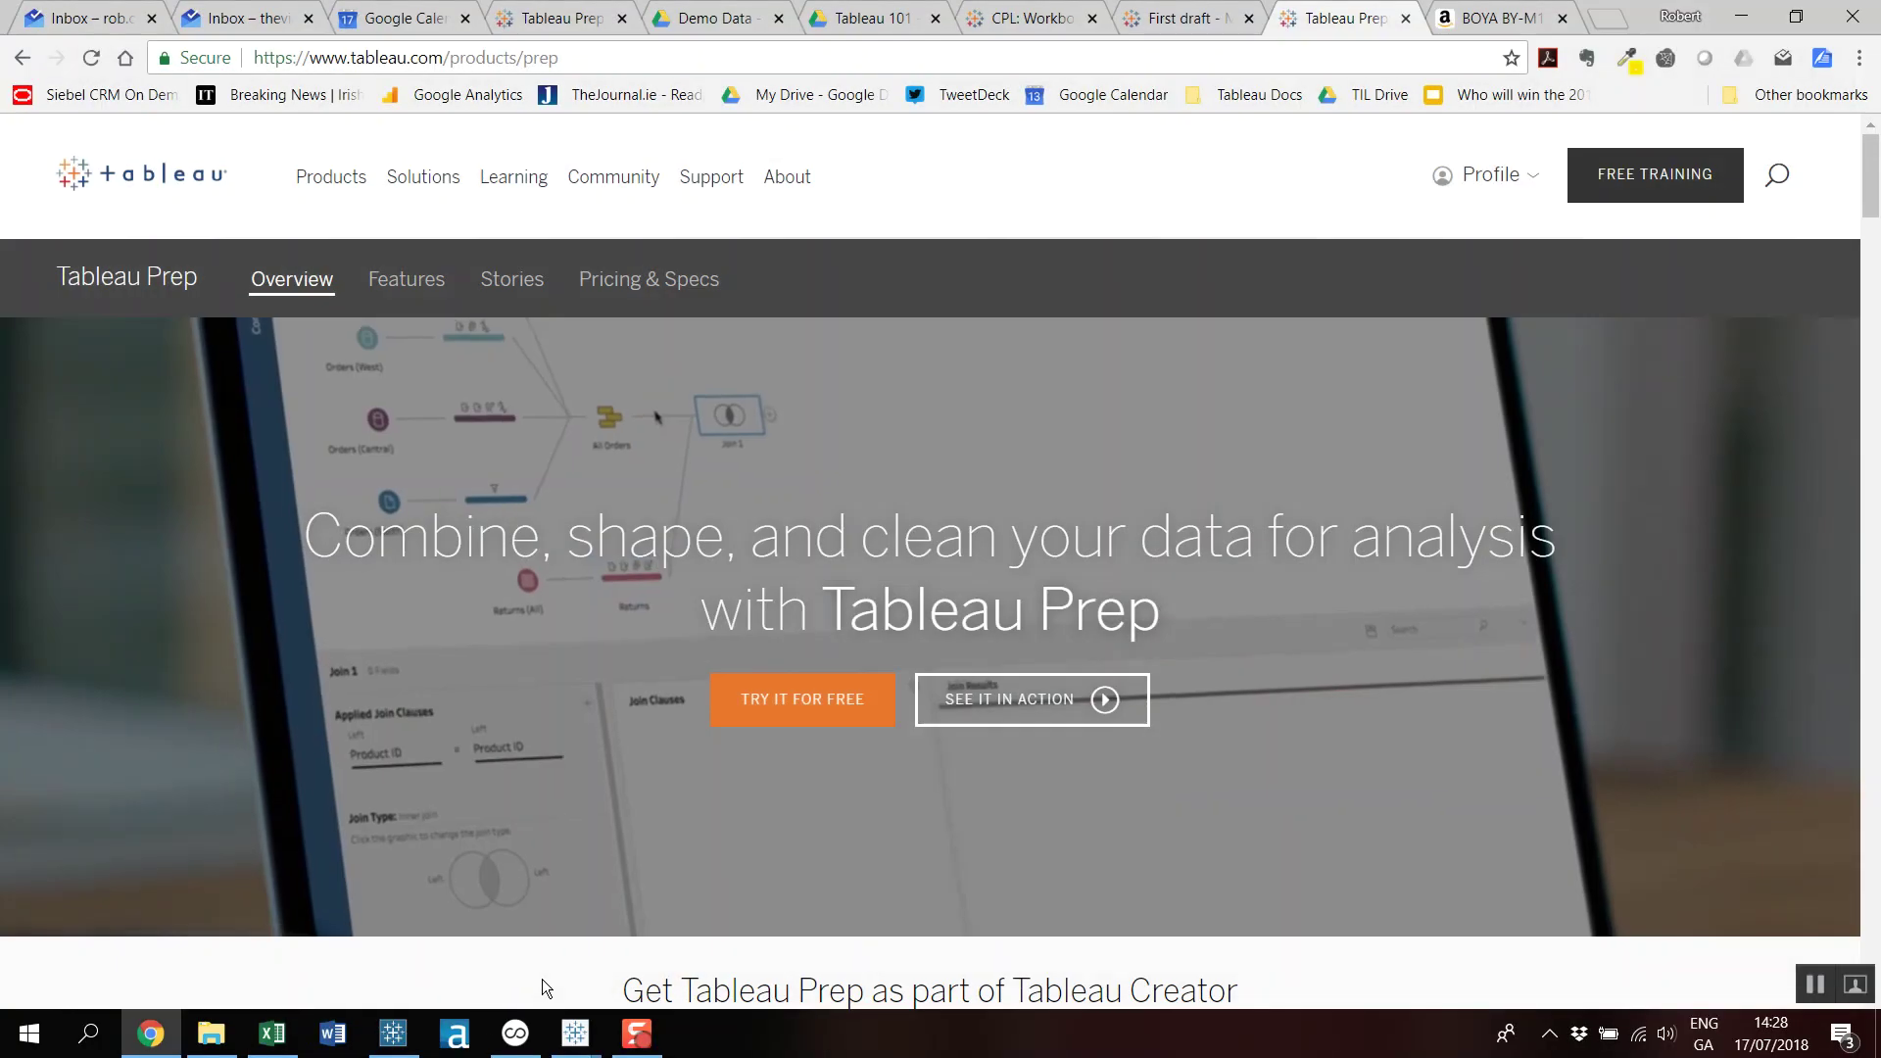
Switch to Tableau Prep and look over the recent and sample flows on its start page.
left_click(393, 1032)
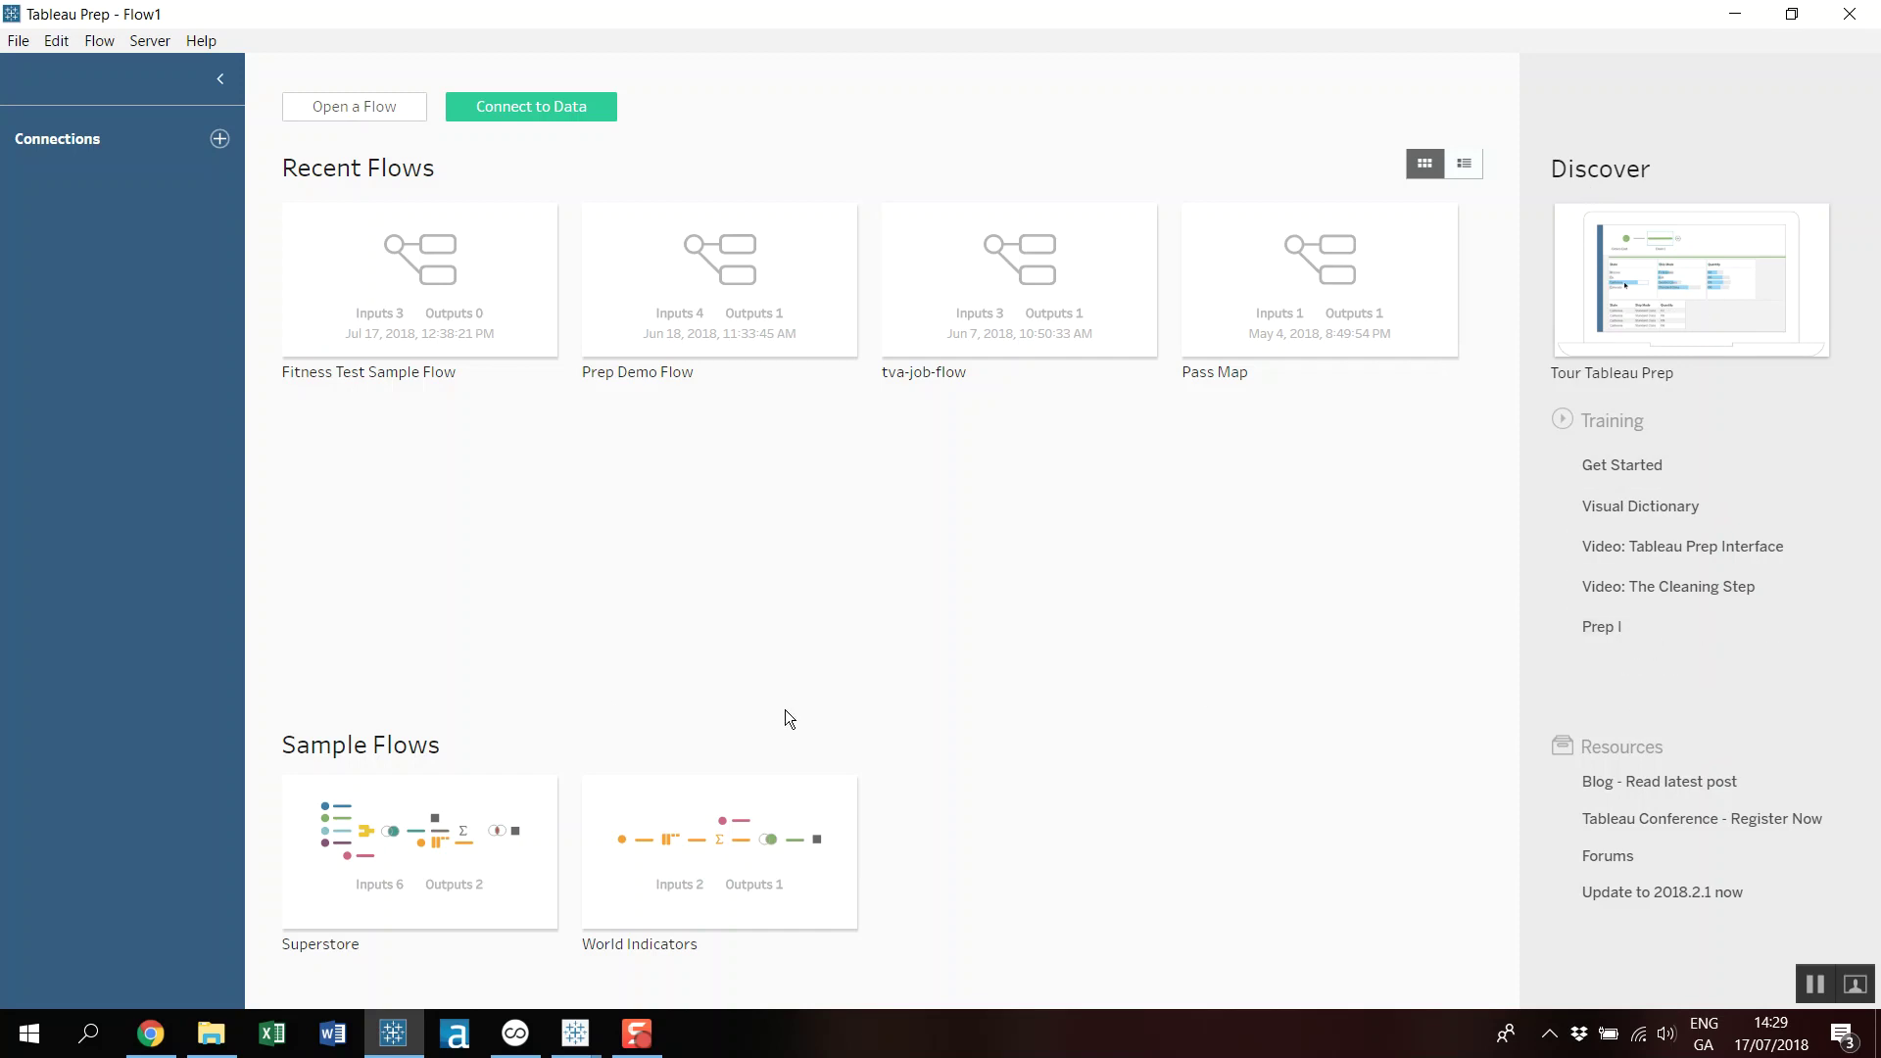
mouse_move(691, 326)
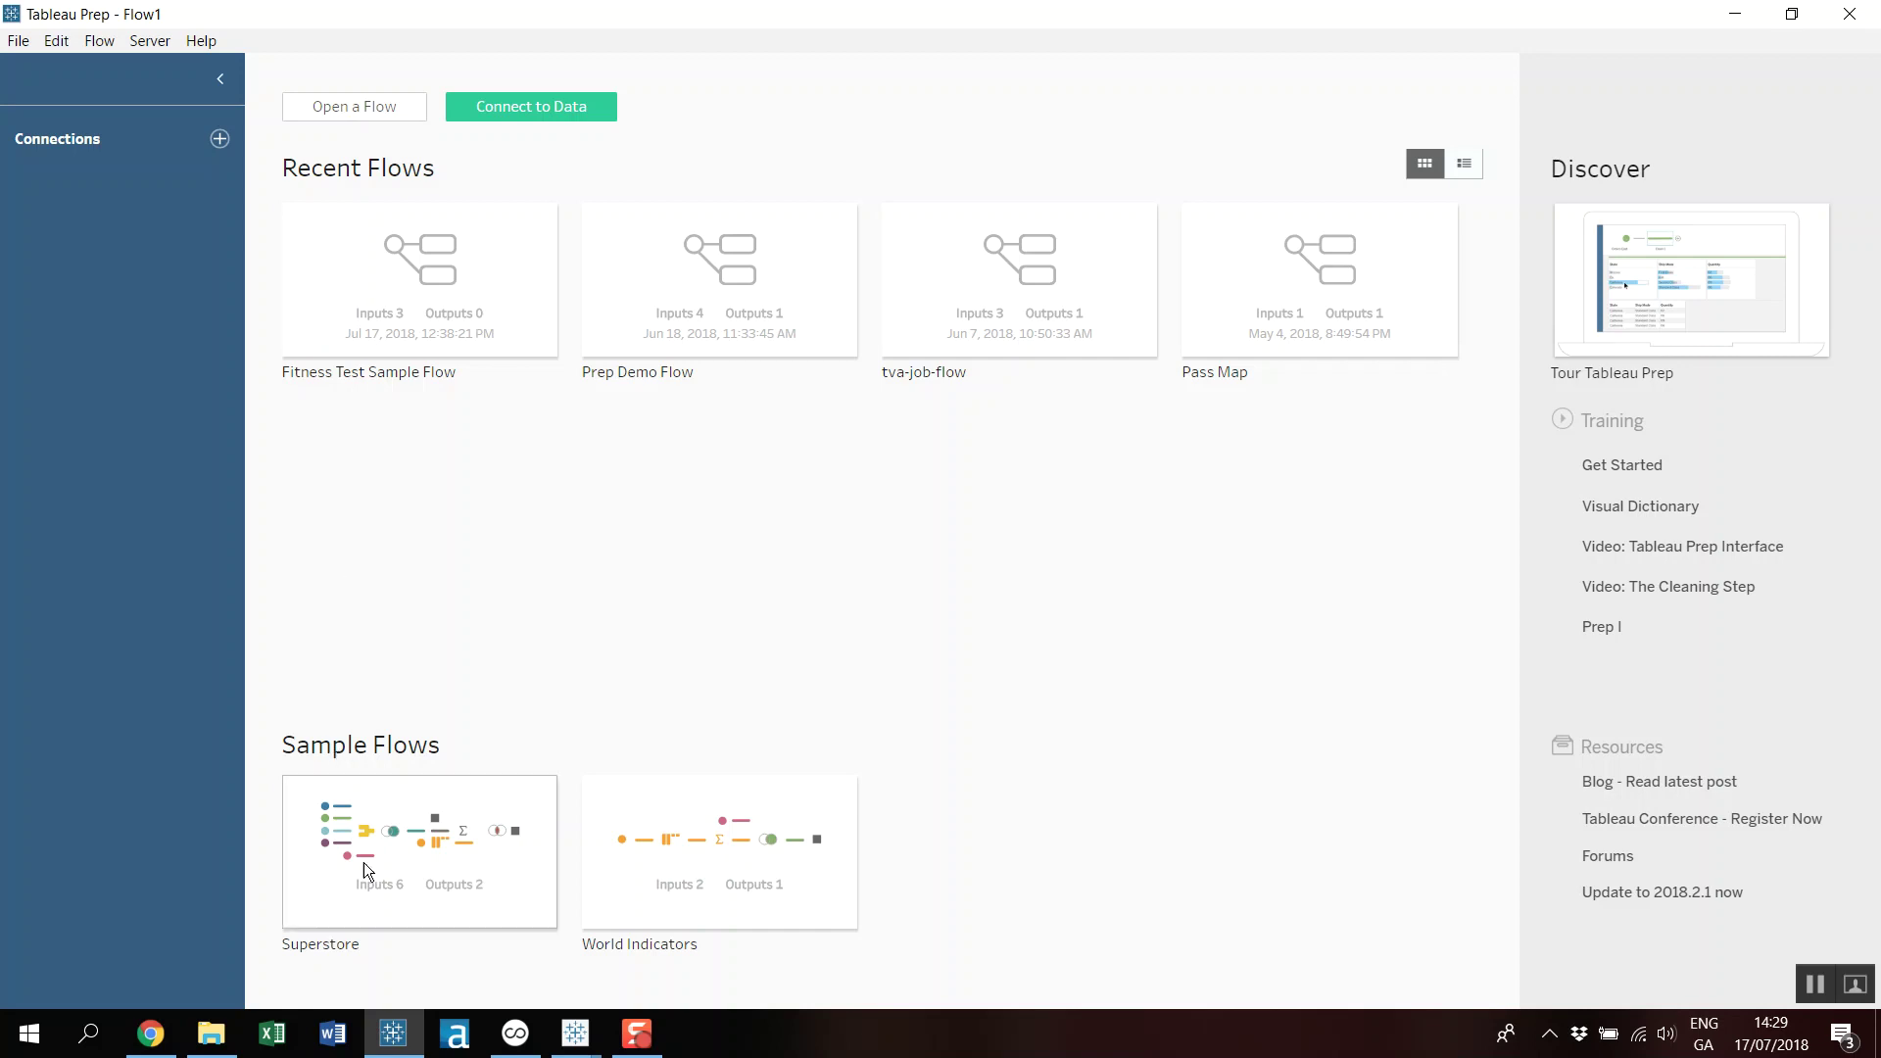
Switch to Chrome to look at the Tableau Prep product page and return to Tableau Prep.
left_click(150, 1034)
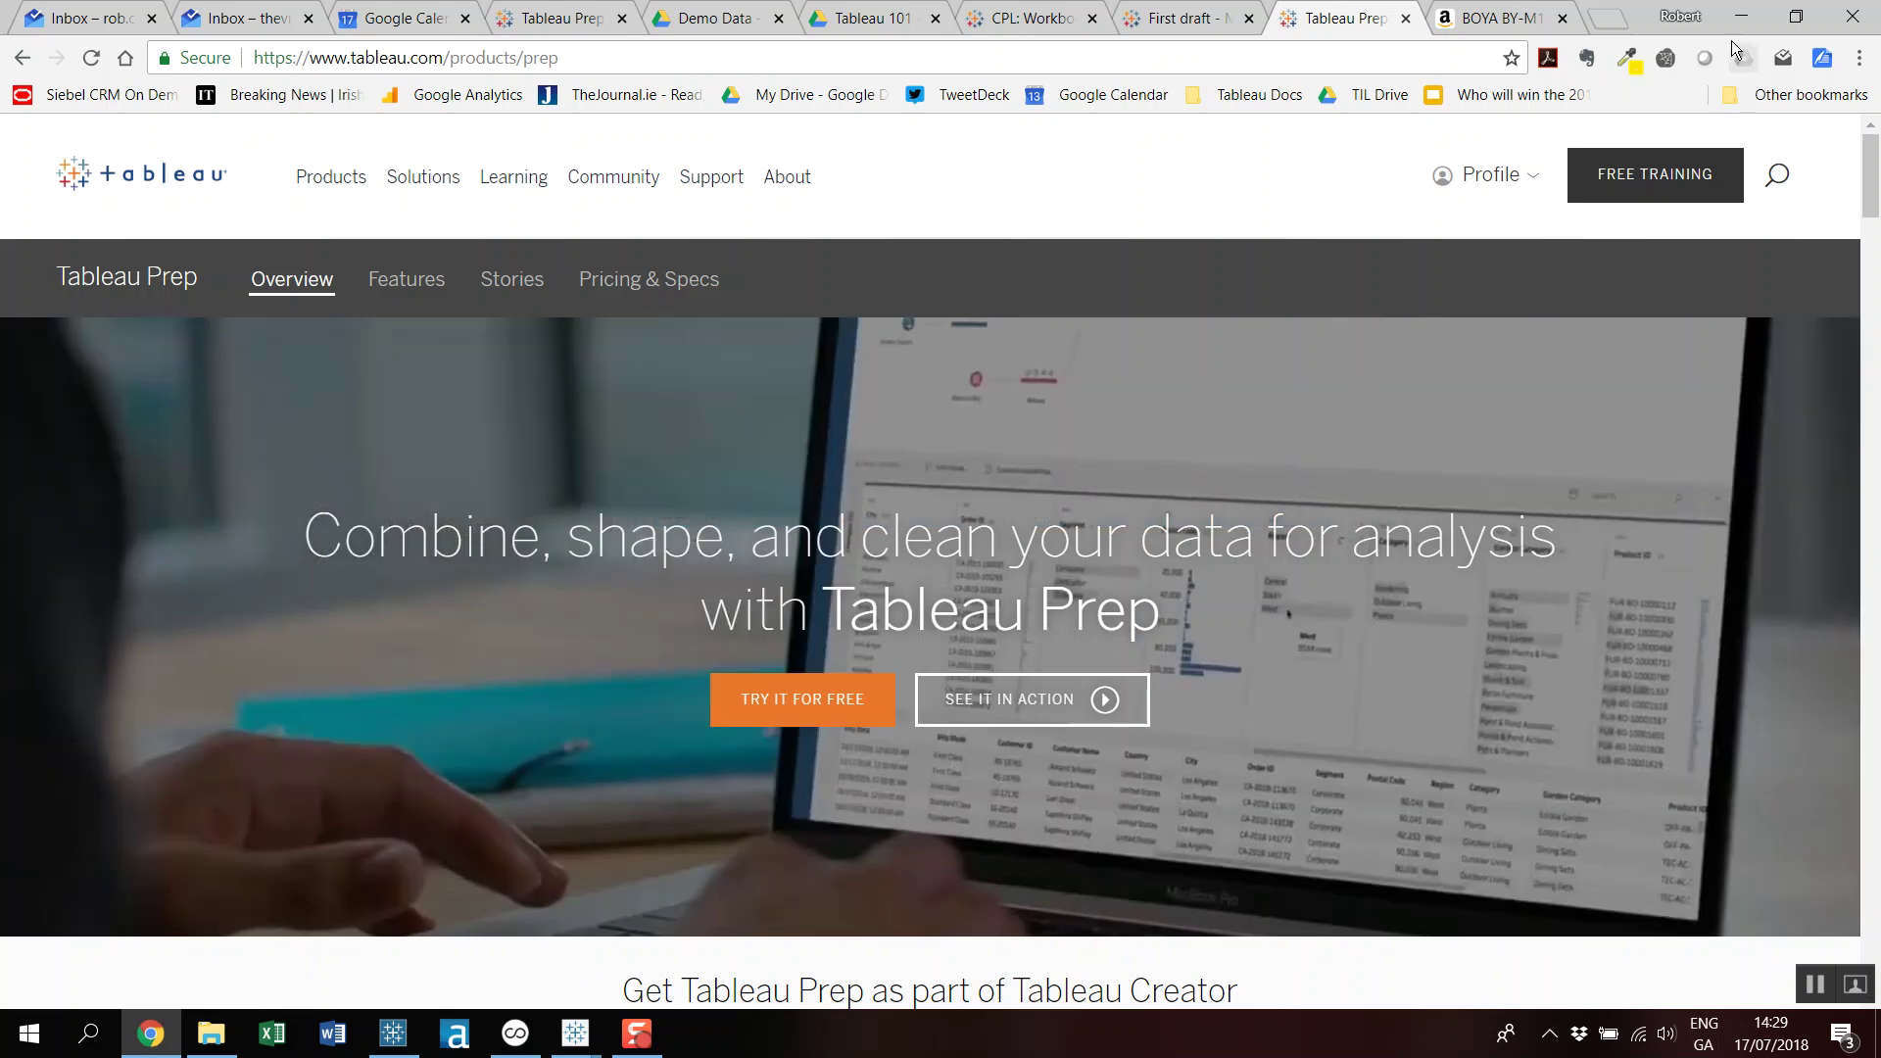
key("alt+Tab")
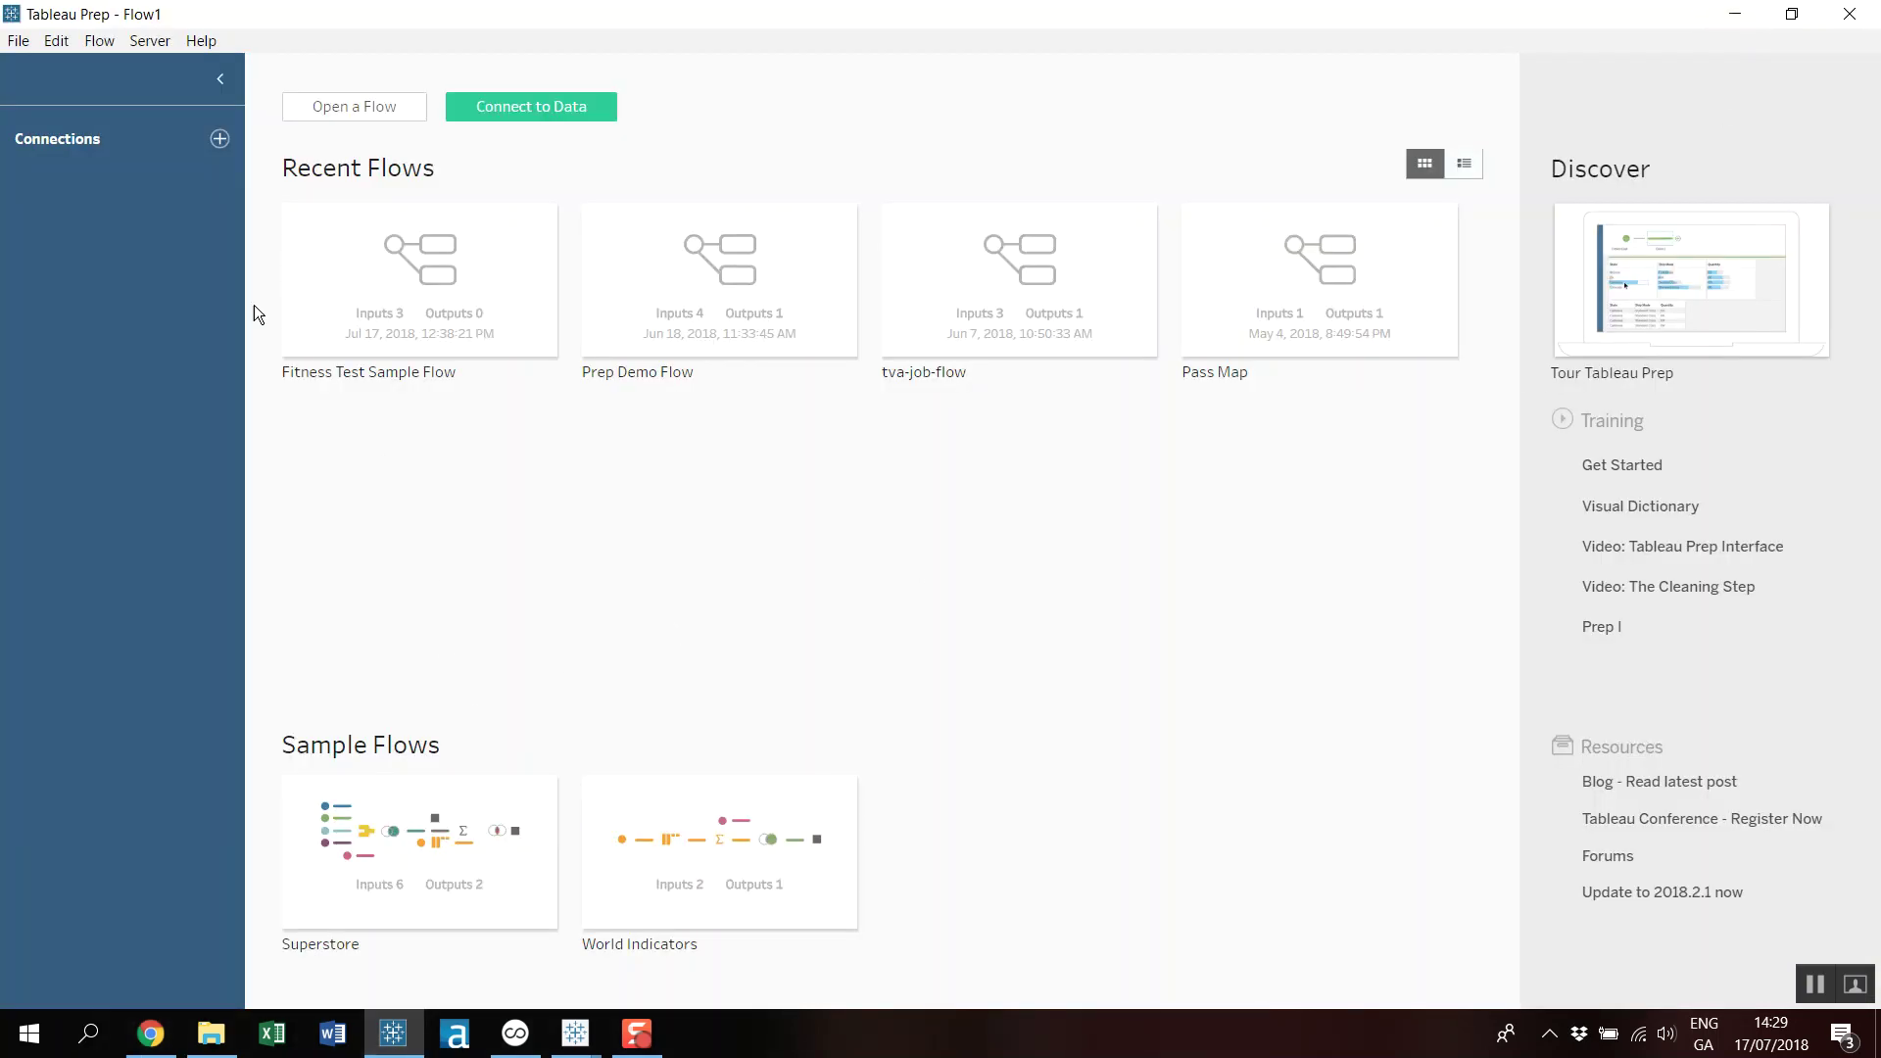
Connect to the Microsoft Excel workbook Test Session 1.xlsx in the Sport folder.
left_click(218, 139)
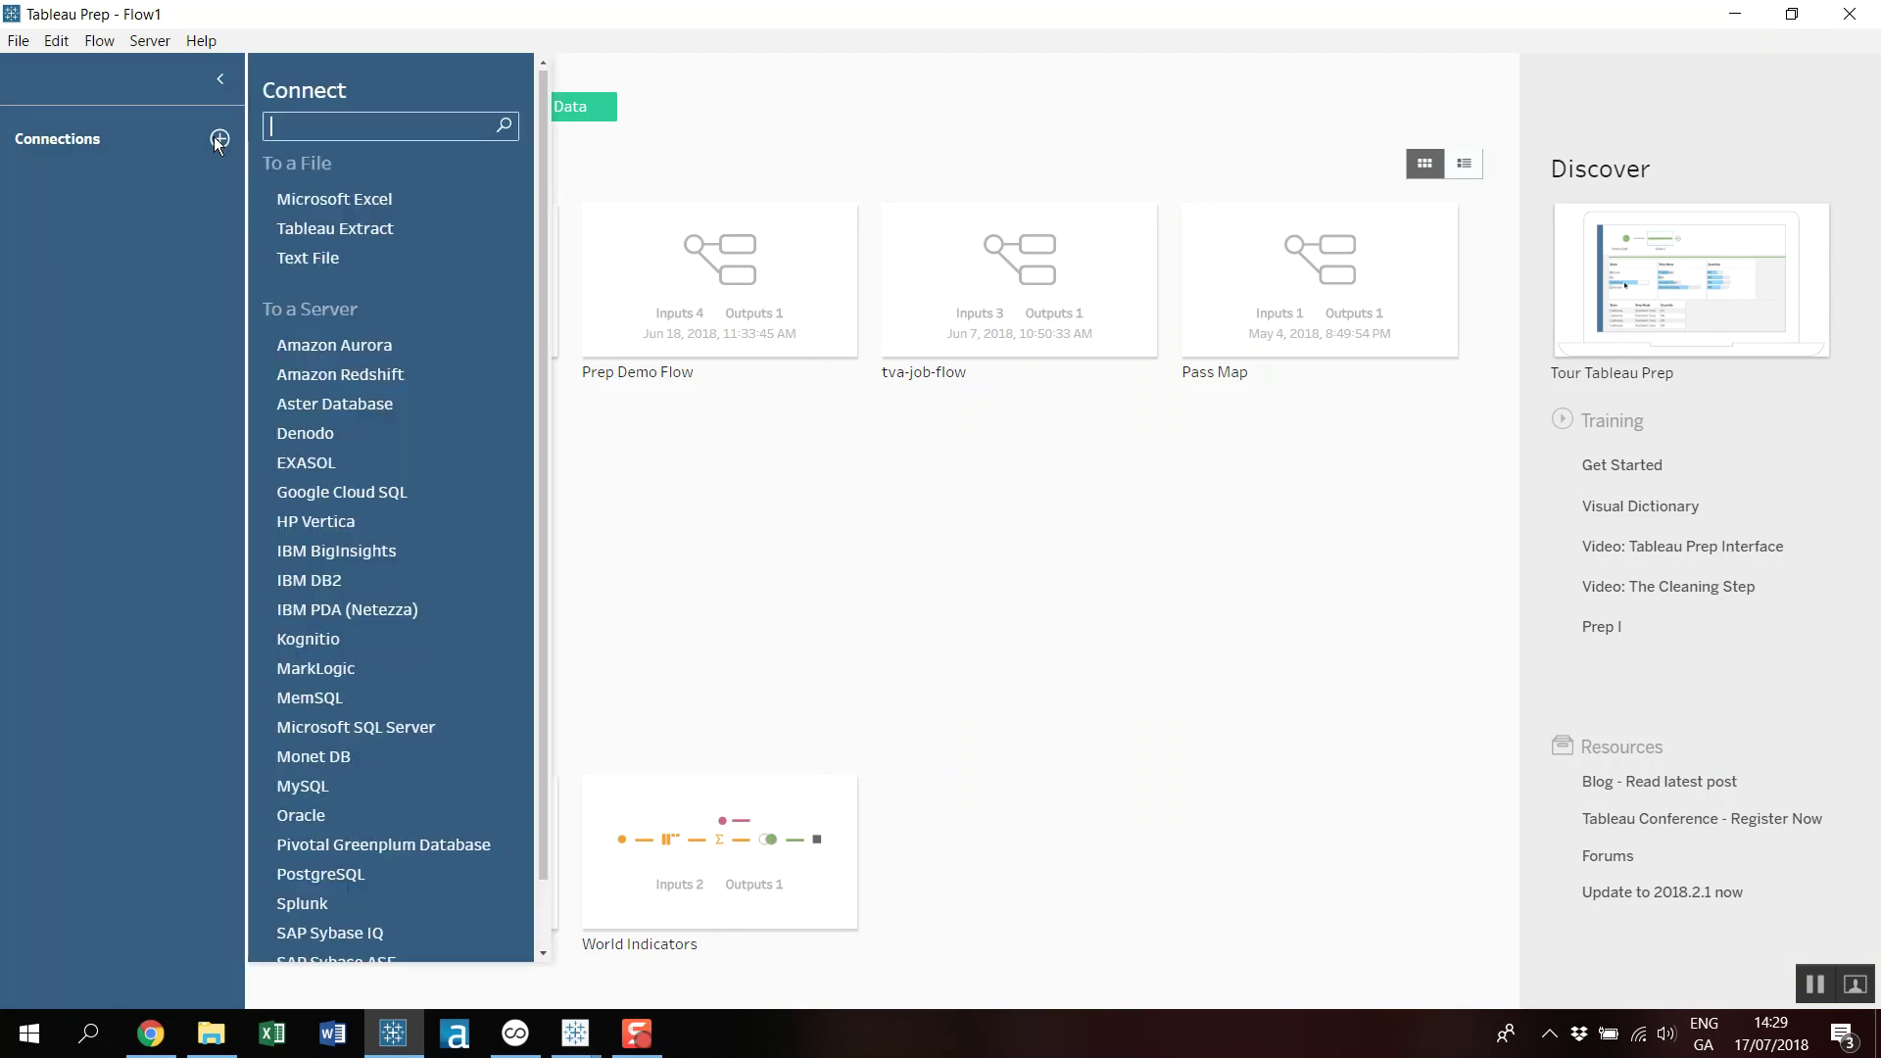
left_click(375, 208)
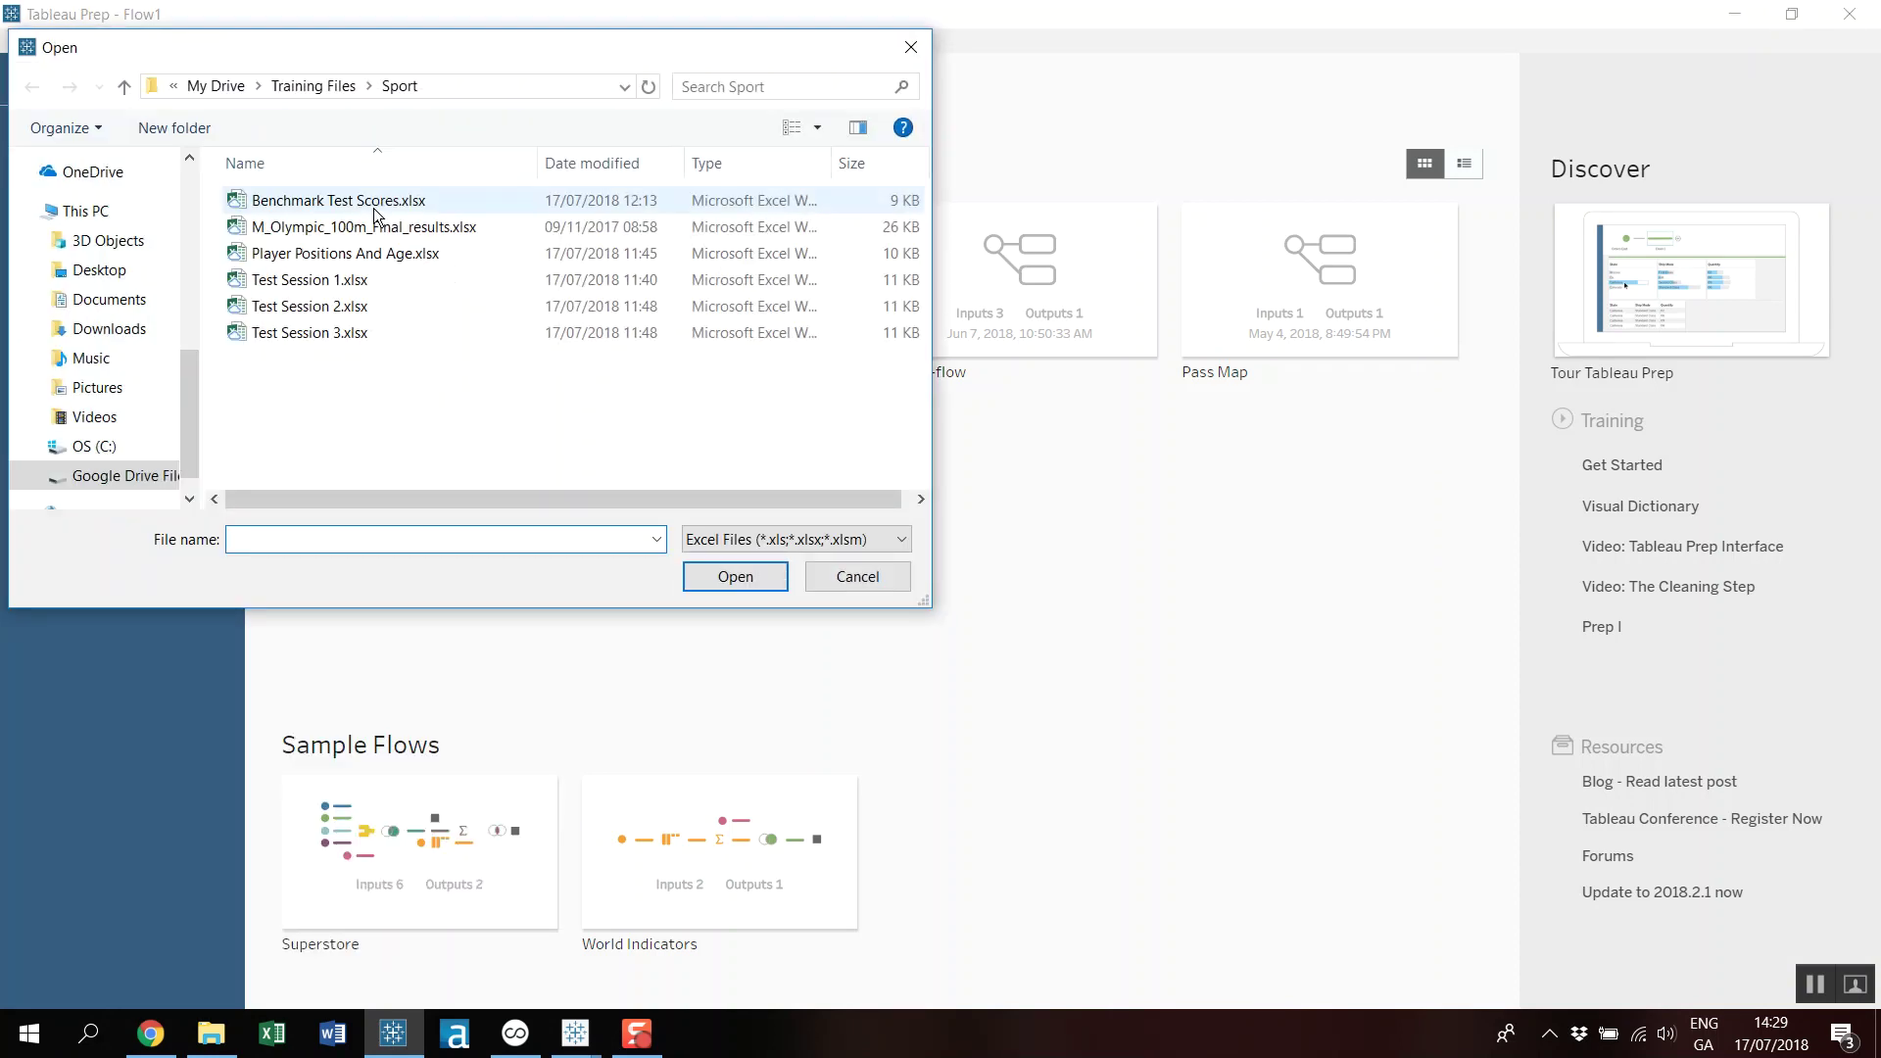
double_click(321, 280)
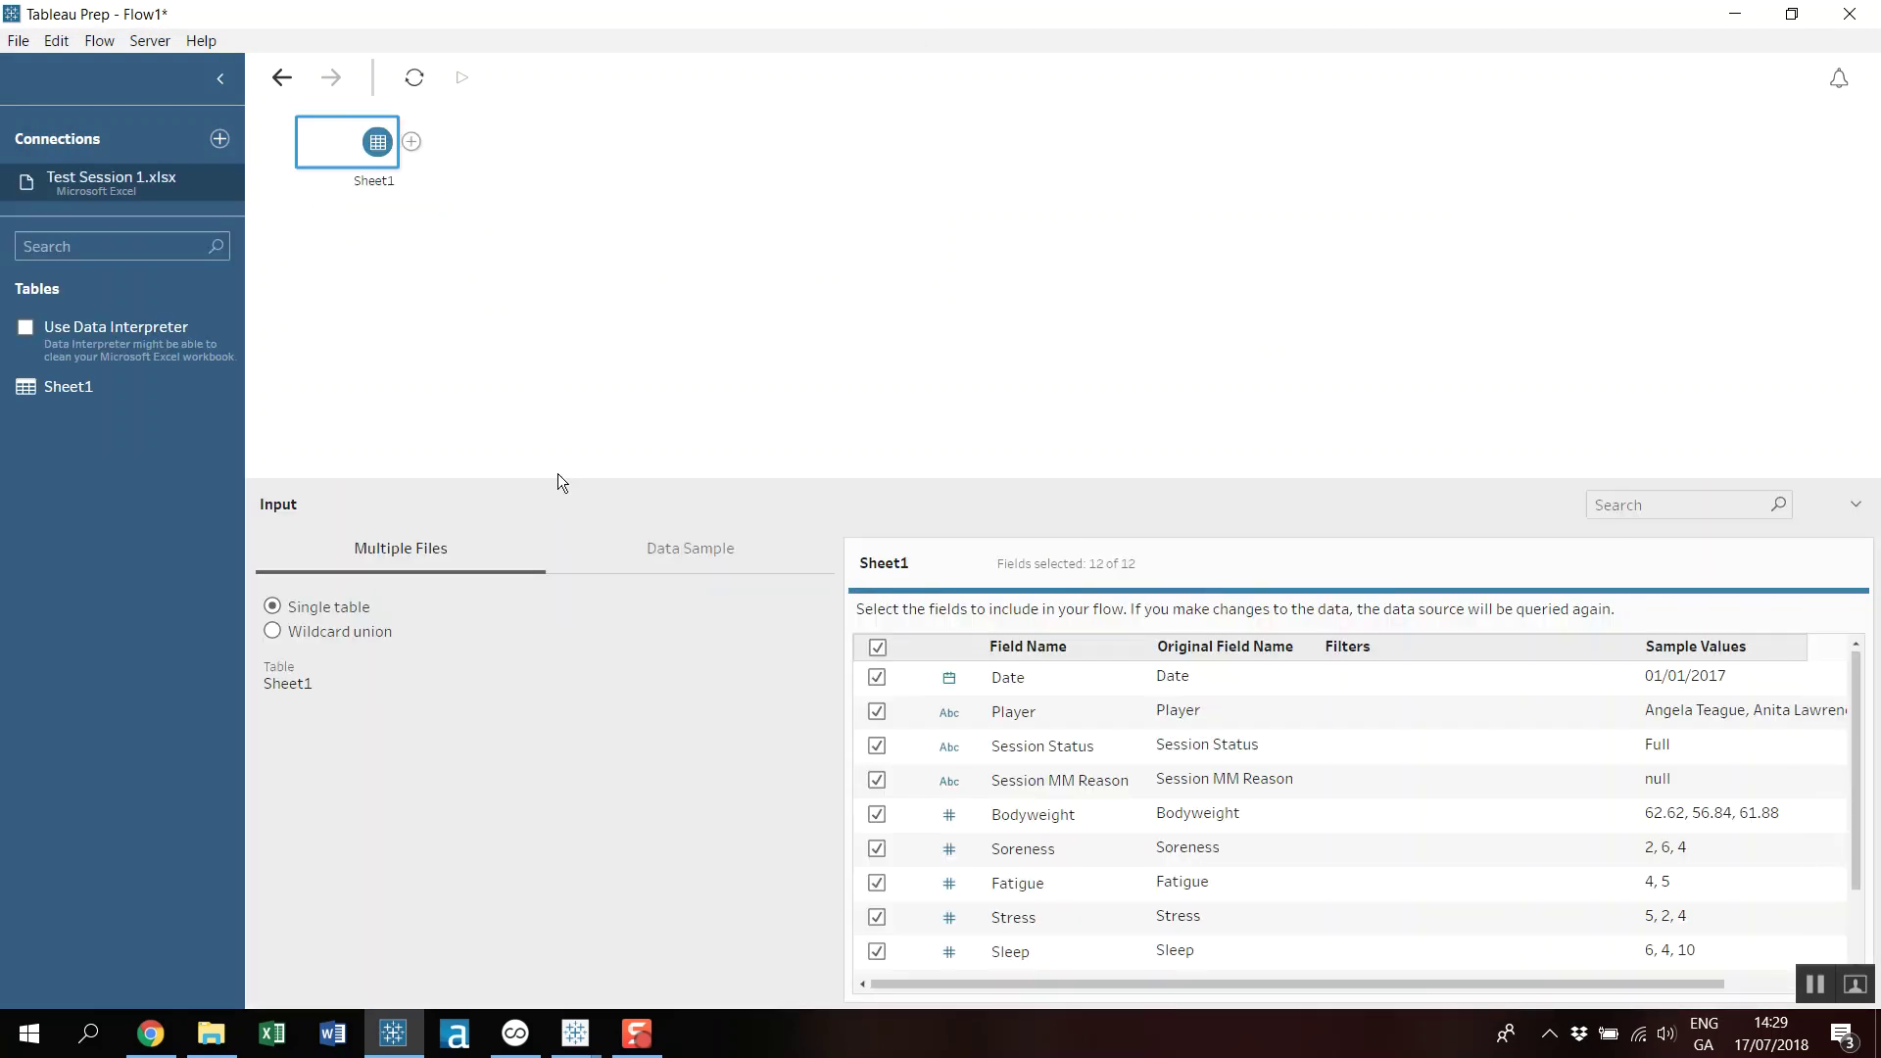
mouse_move(561, 479)
left_mouse_down()
mouse_move(538, 608)
mouse_move(562, 275)
mouse_move(573, 505)
left_mouse_up()
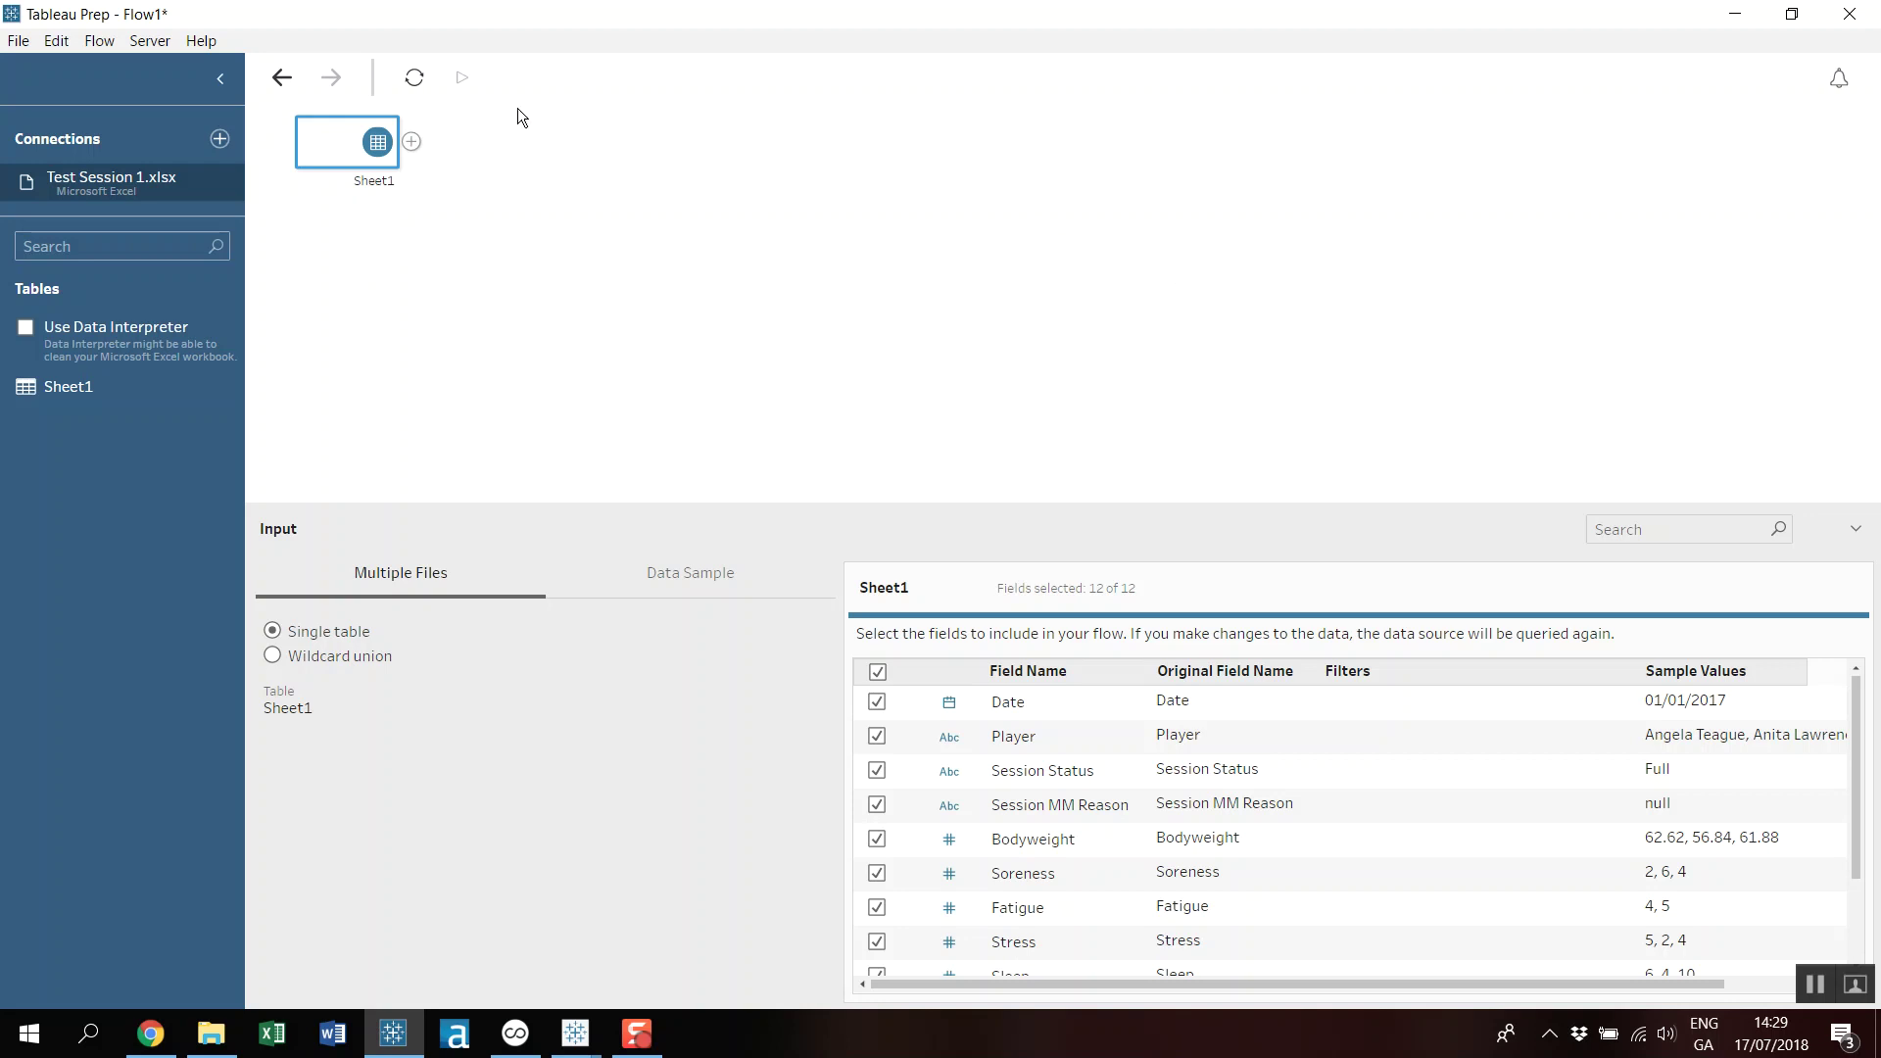
Open the recent Fitness Test Sample Flow without saving the current flow and inspect its Test Input Figures input settings.
left_click(19, 41)
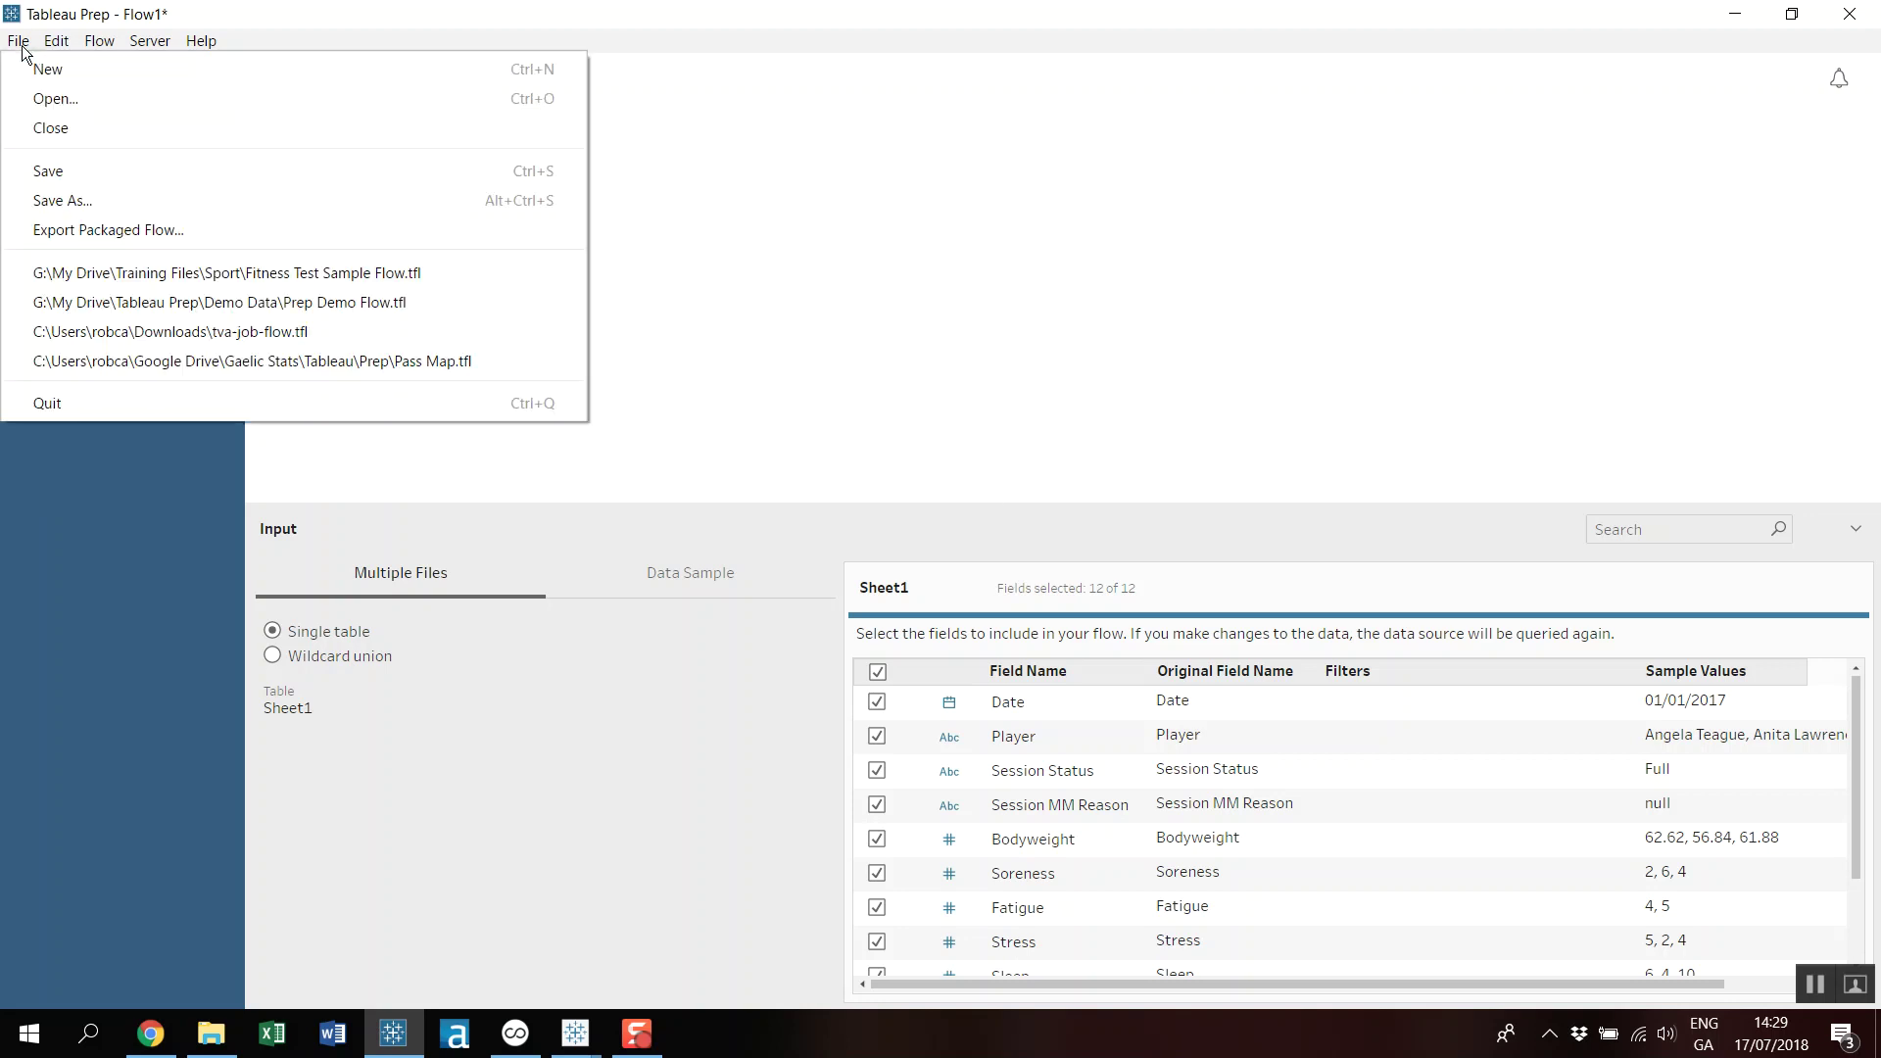
left_click(328, 272)
left_click(1014, 605)
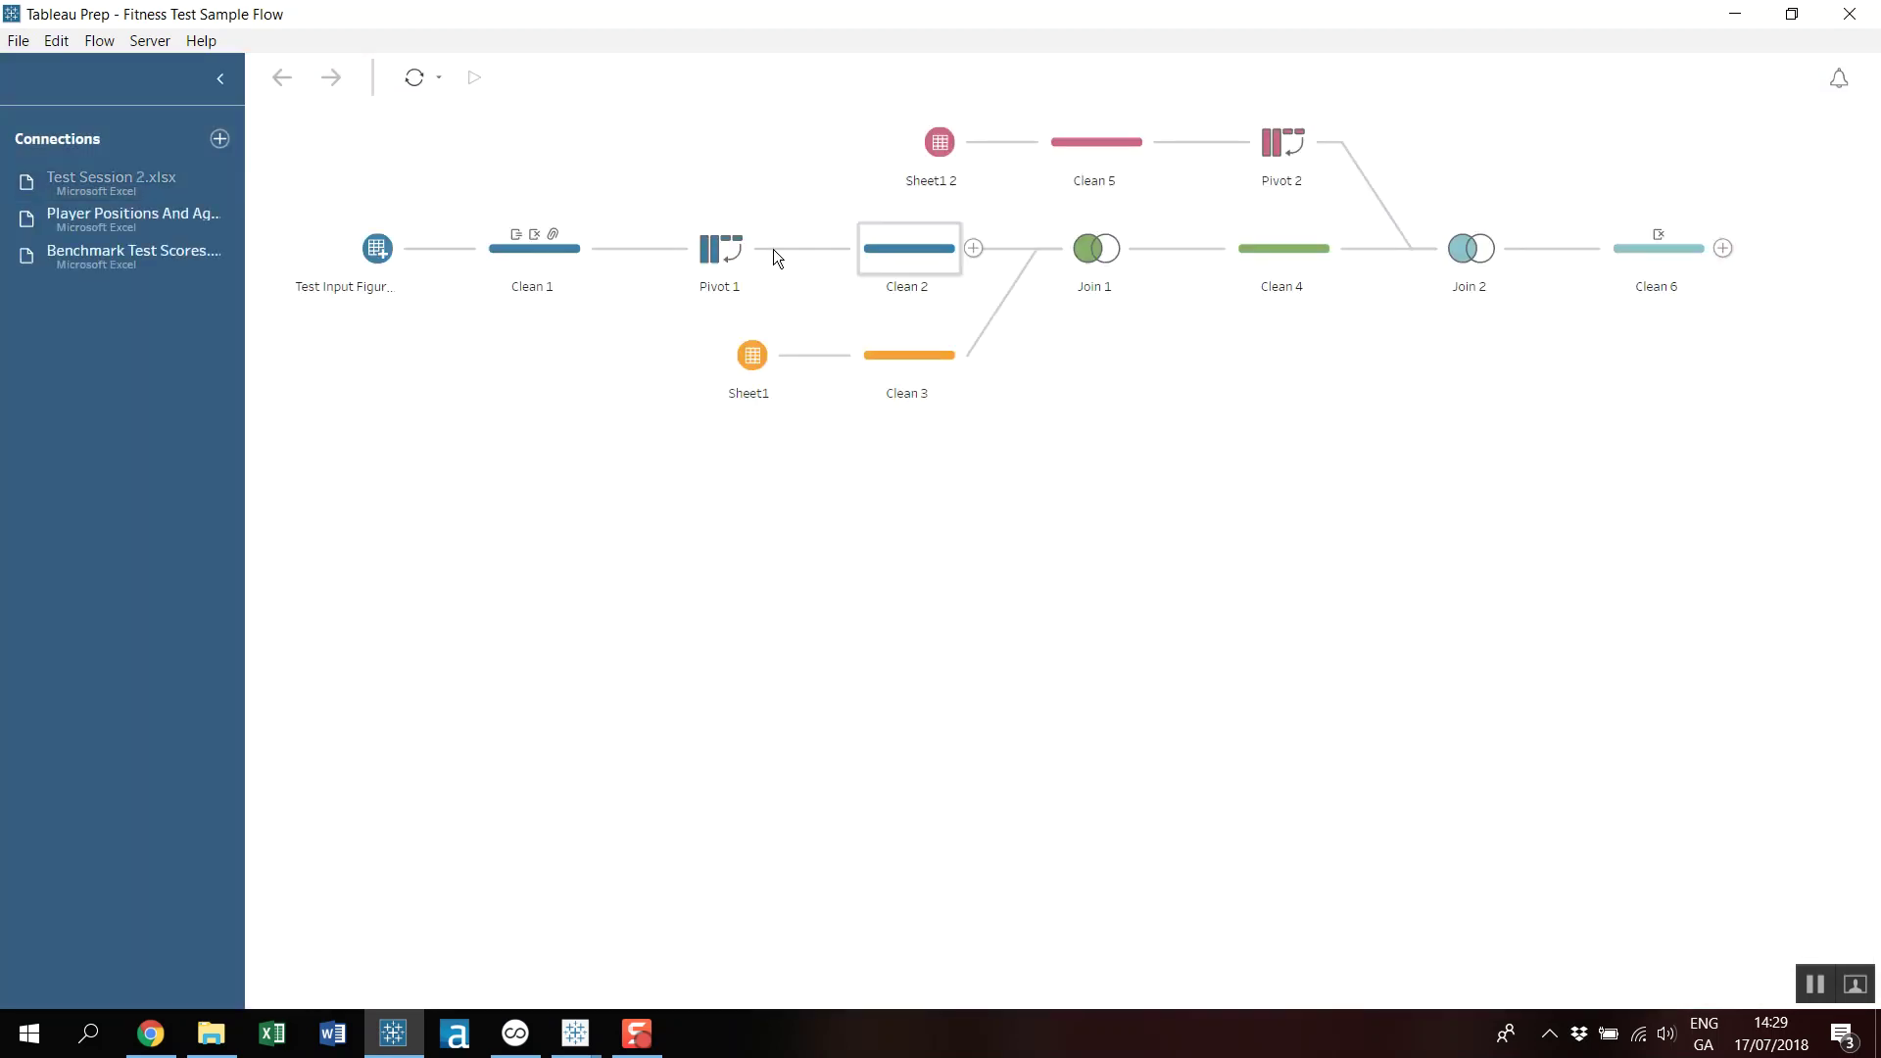
left_click(362, 269)
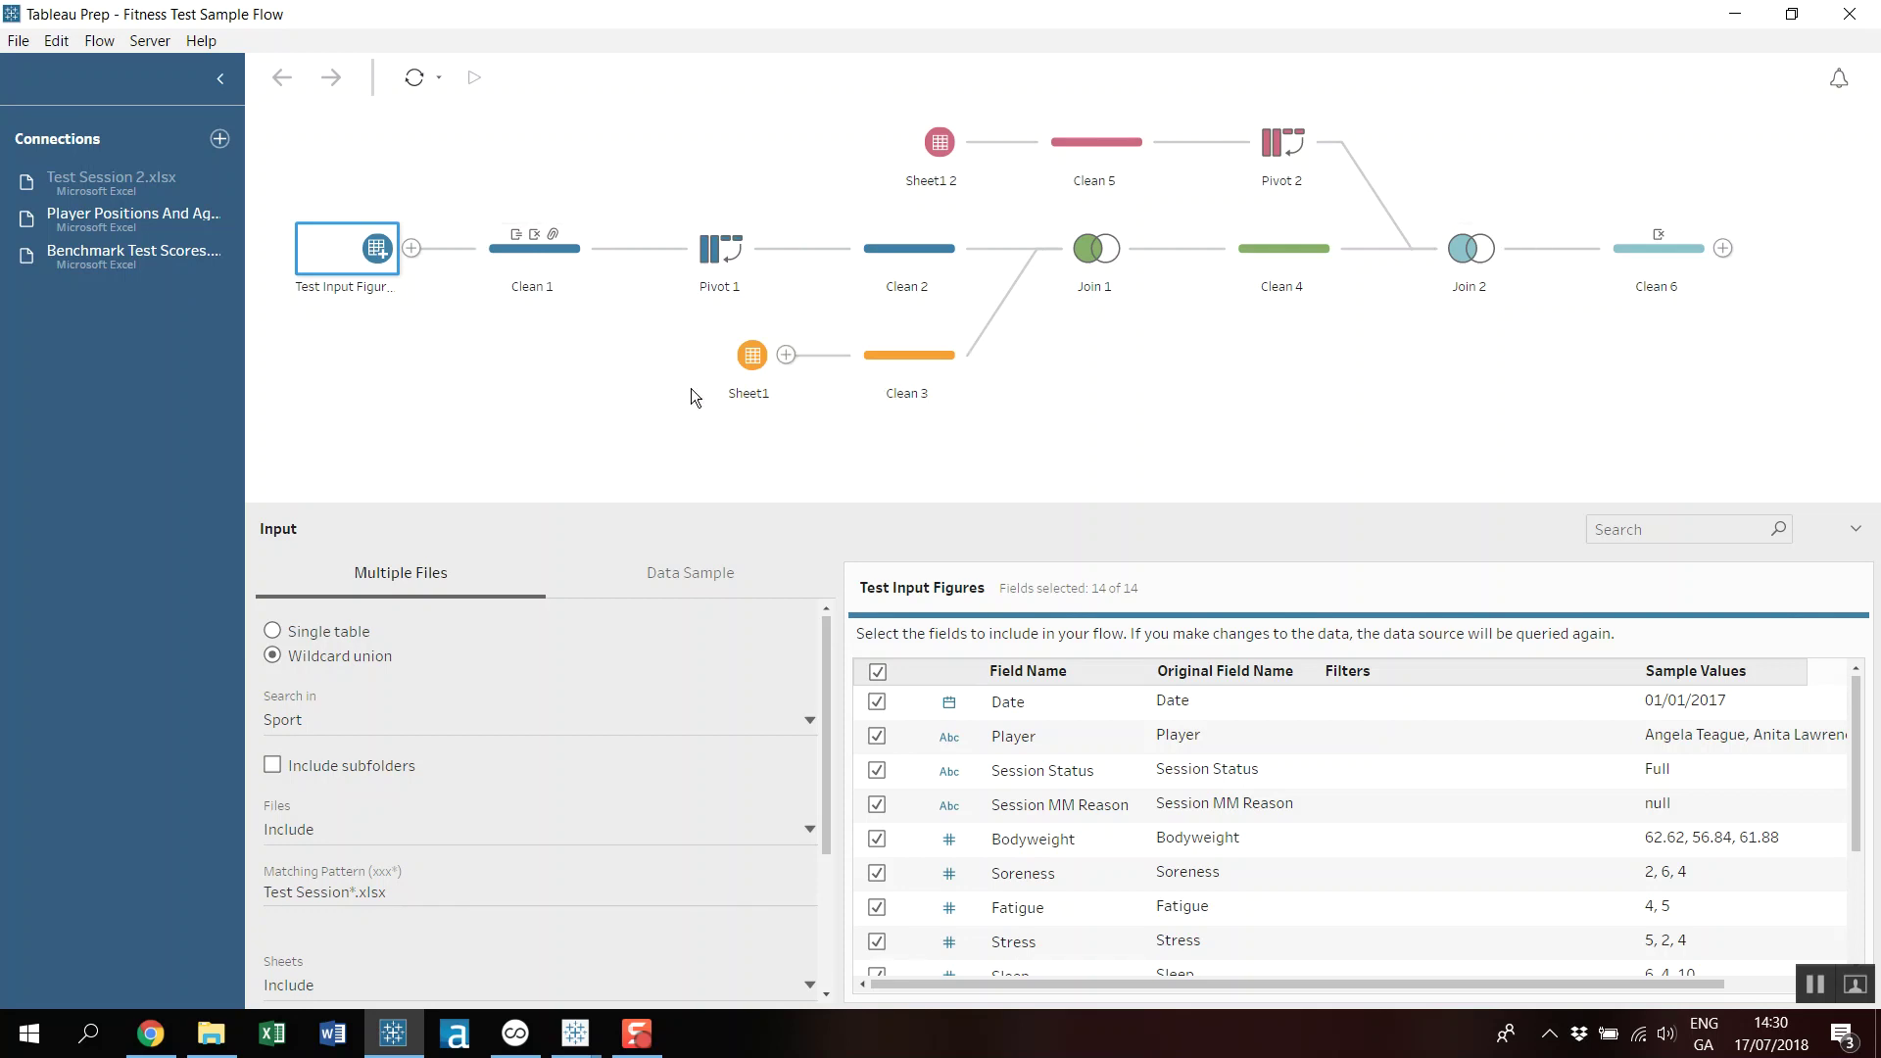
Start a new flow and connect it to the Excel workbook Test Session 1.xlsx.
left_click(19, 41)
left_click(49, 74)
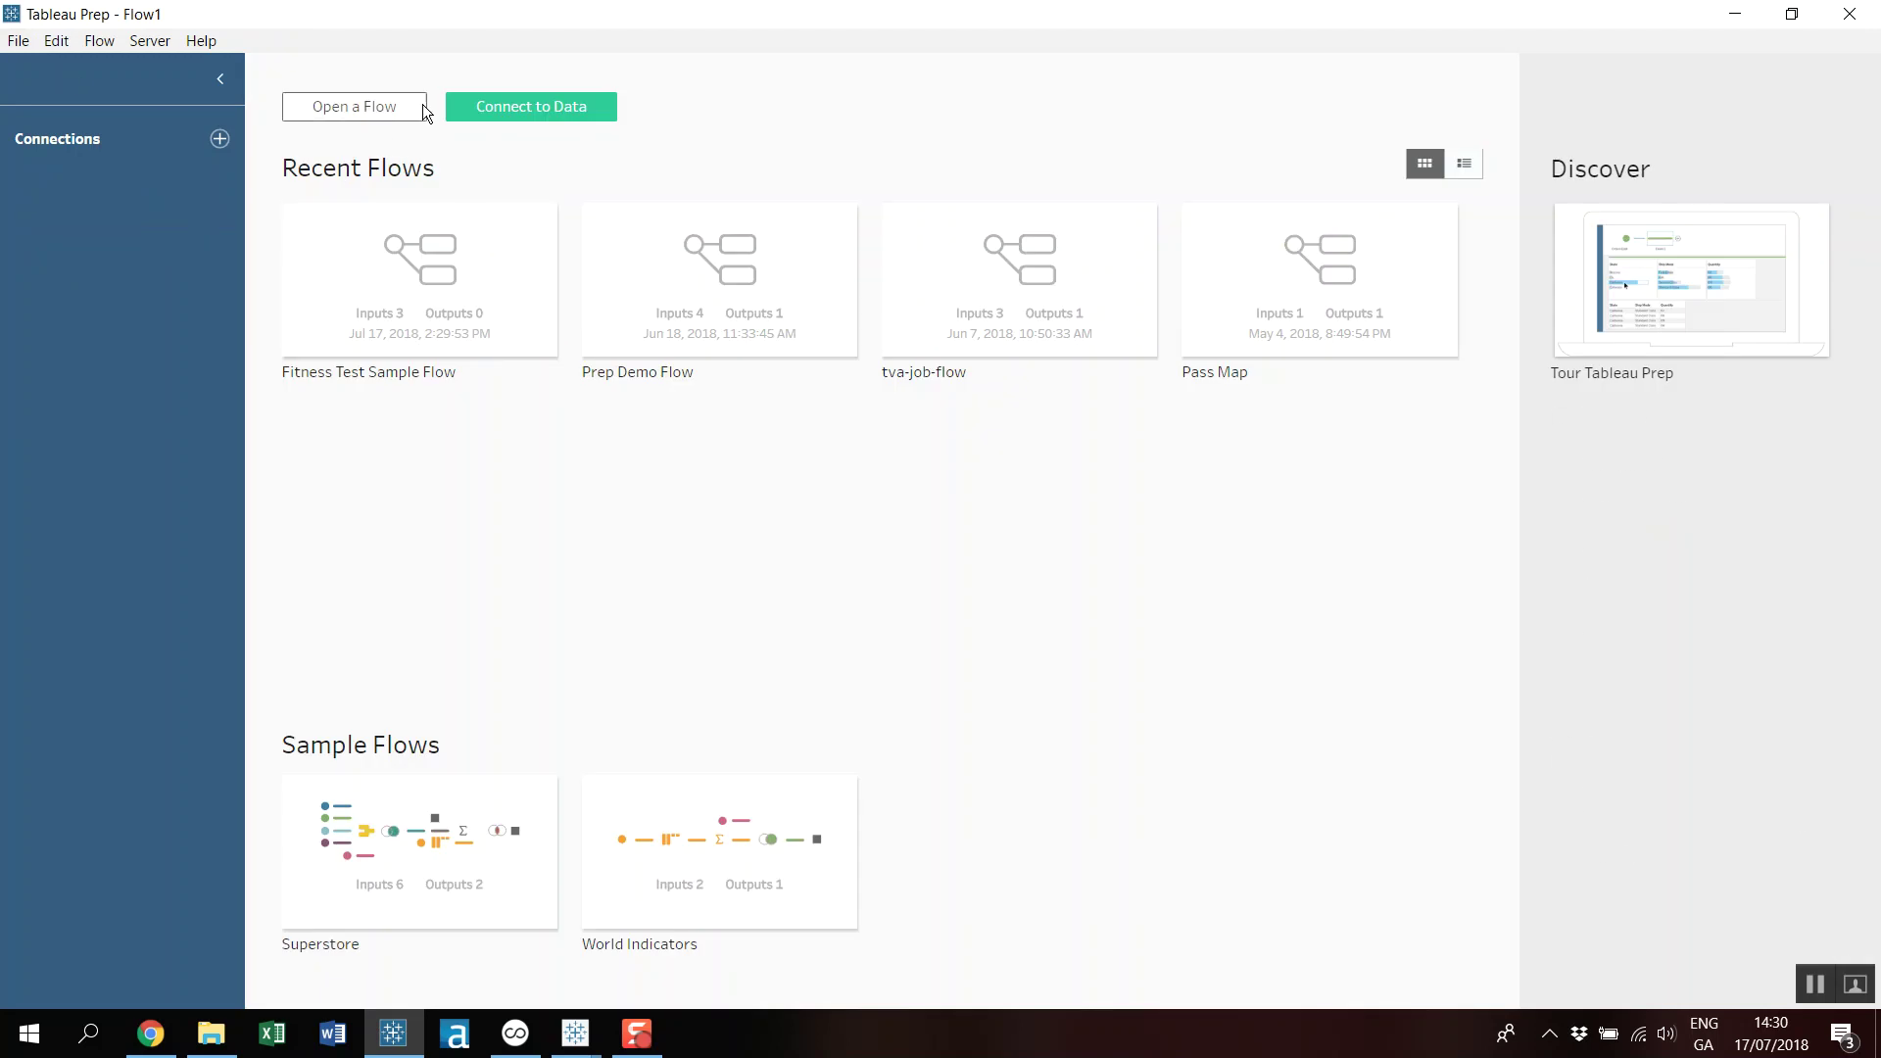
left_click(491, 104)
left_click(343, 199)
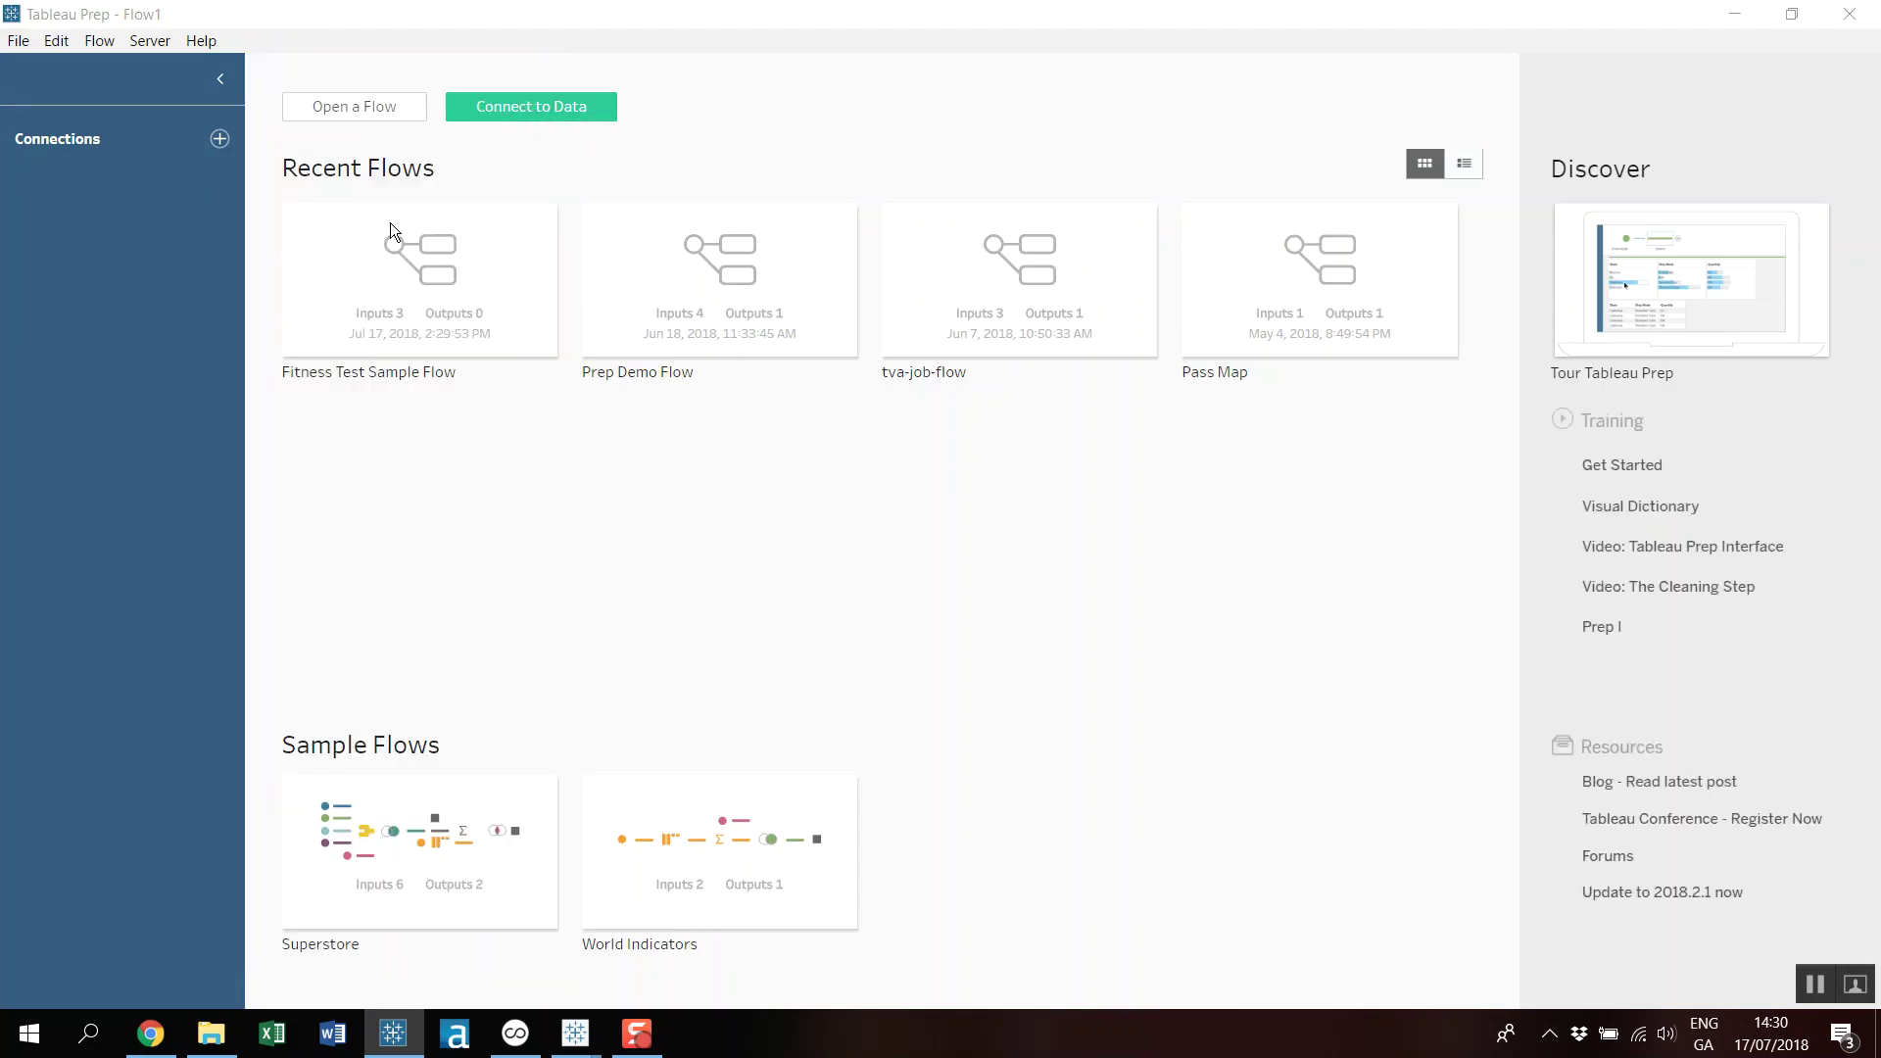
double_click(328, 286)
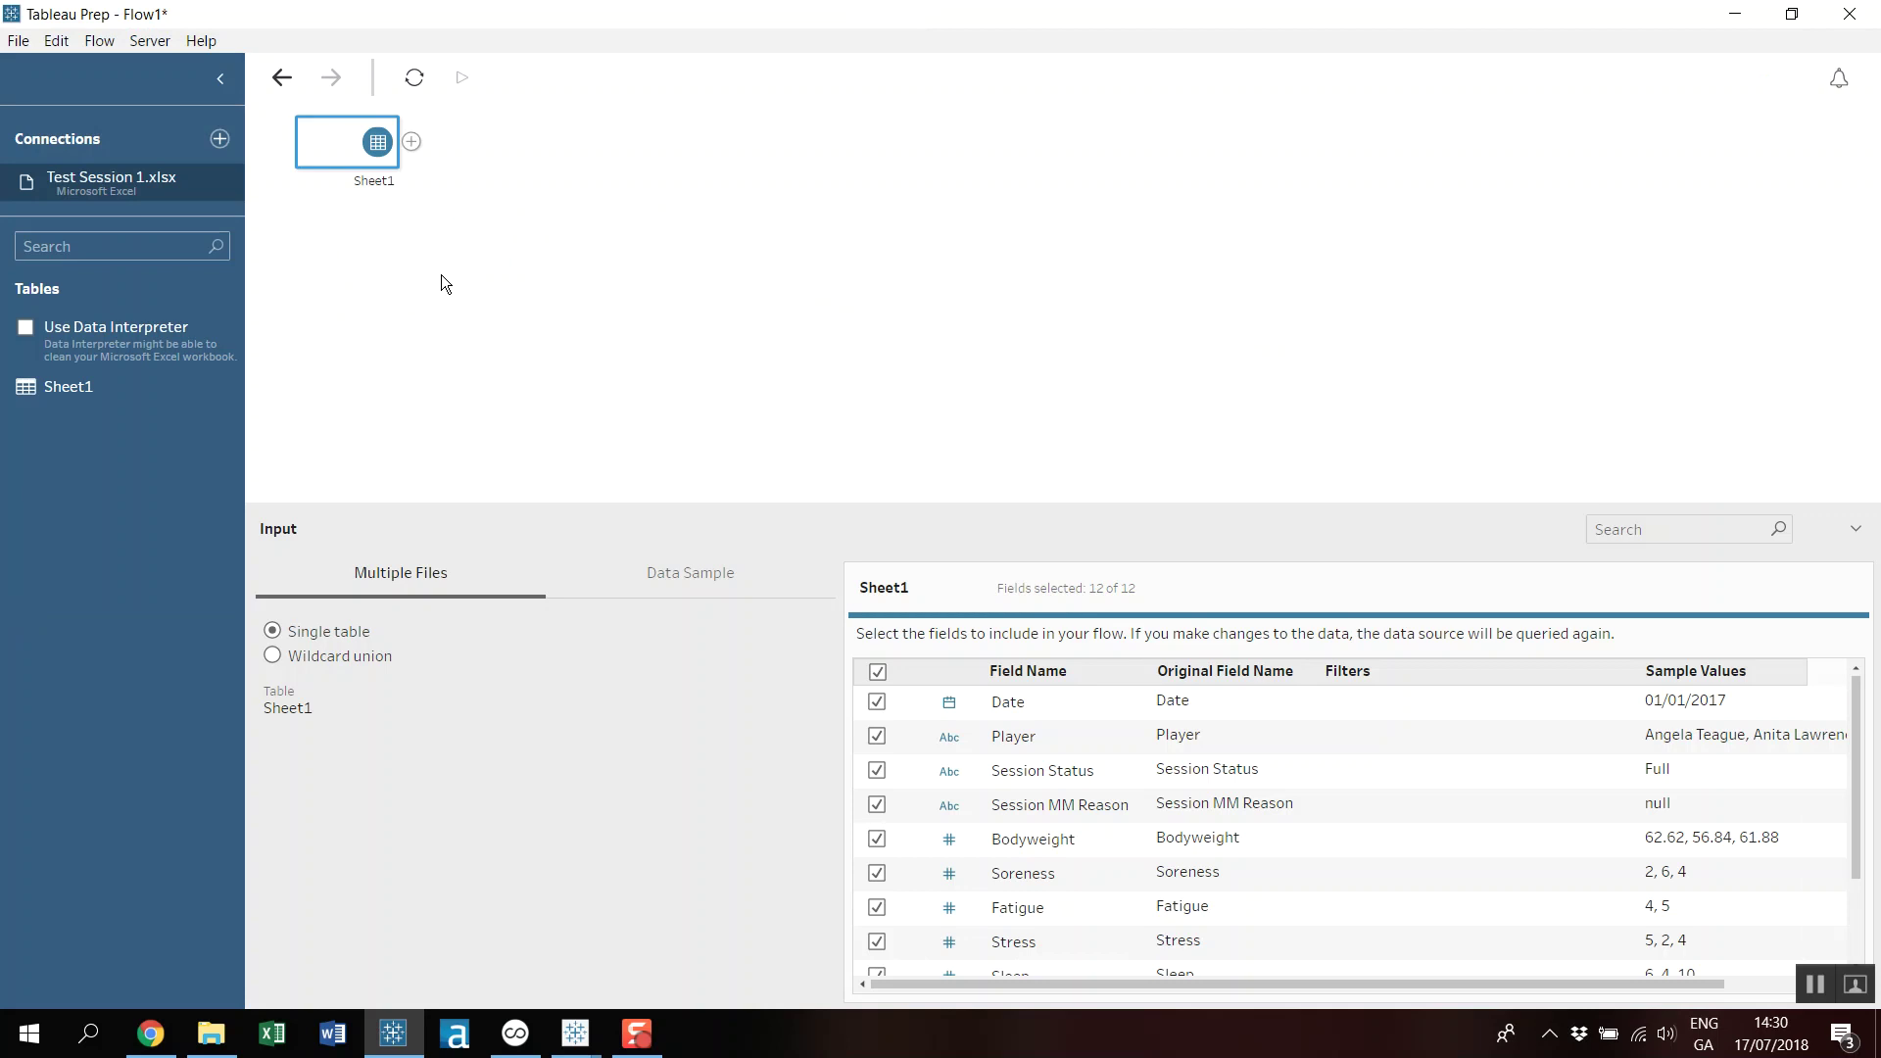
Review the fields of the Sheet1 input and the test session workbooks in the Sport folder.
scroll(1070, 792, "down", 3)
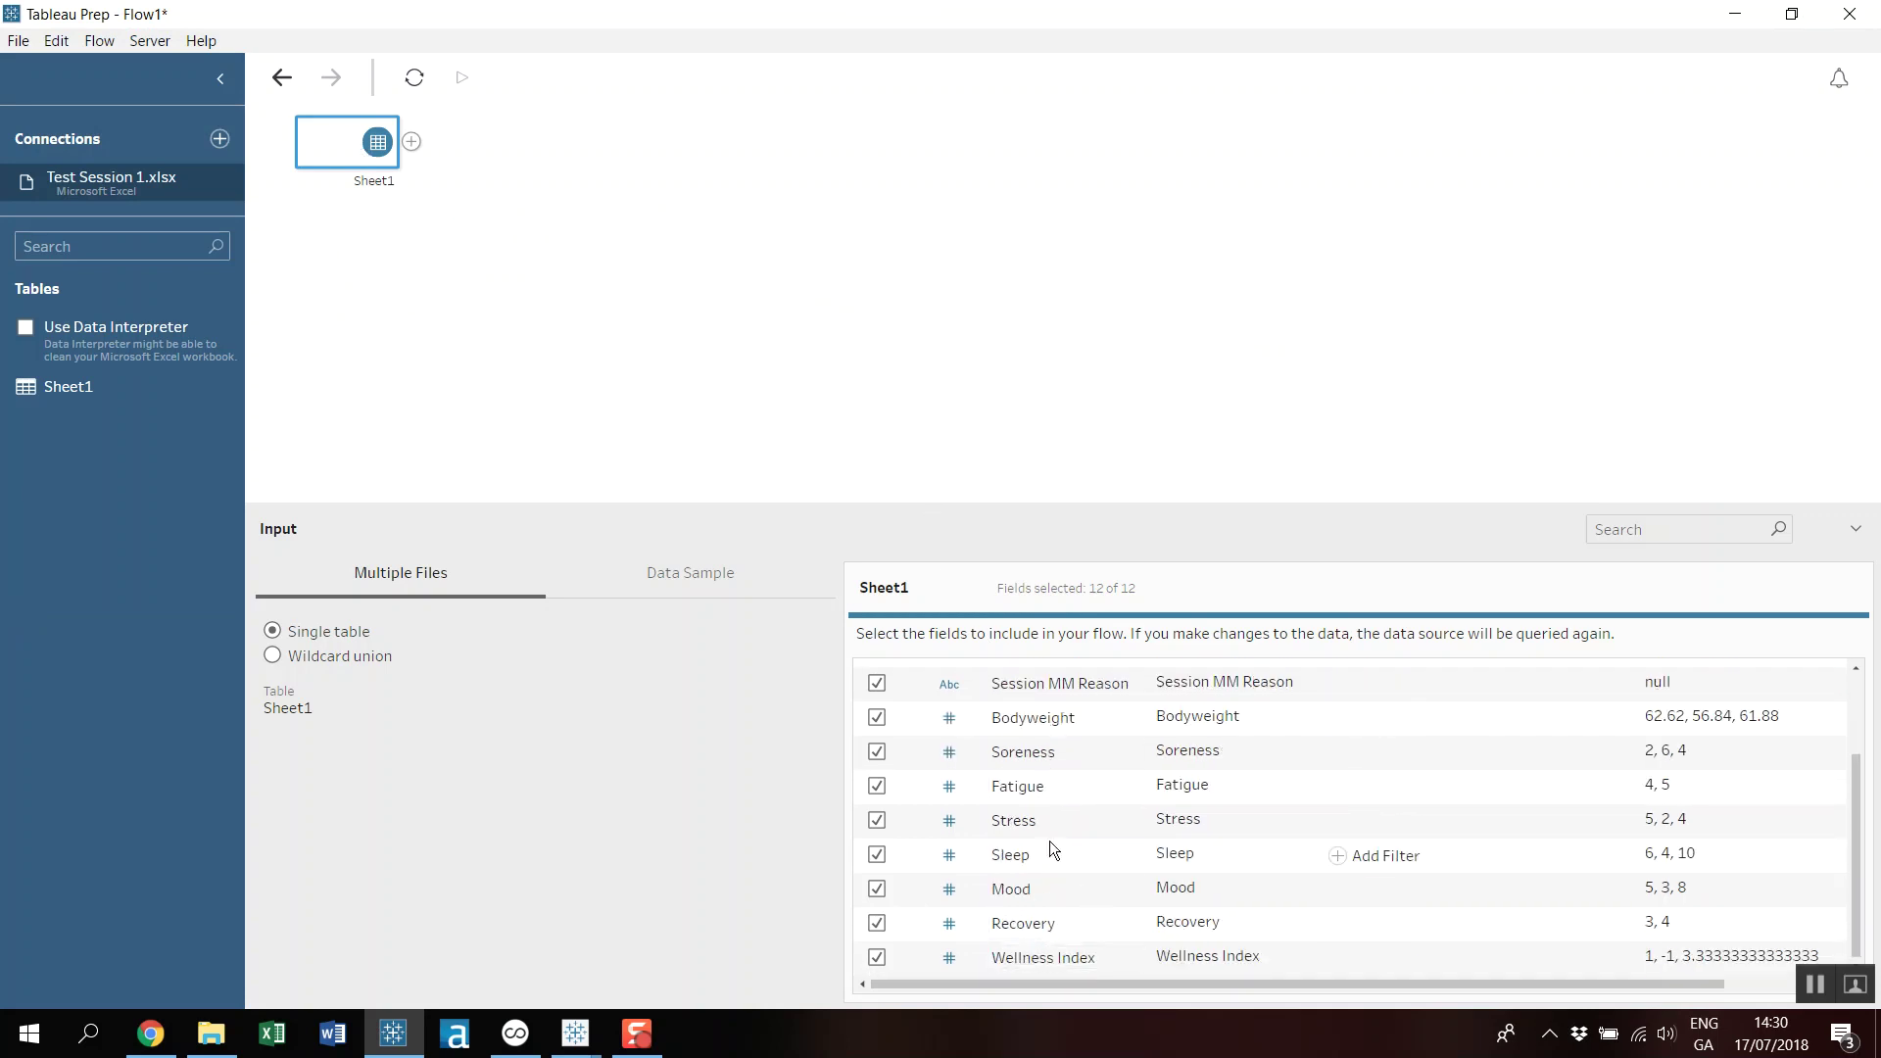
left_click_drag(1078, 506, 1041, 319)
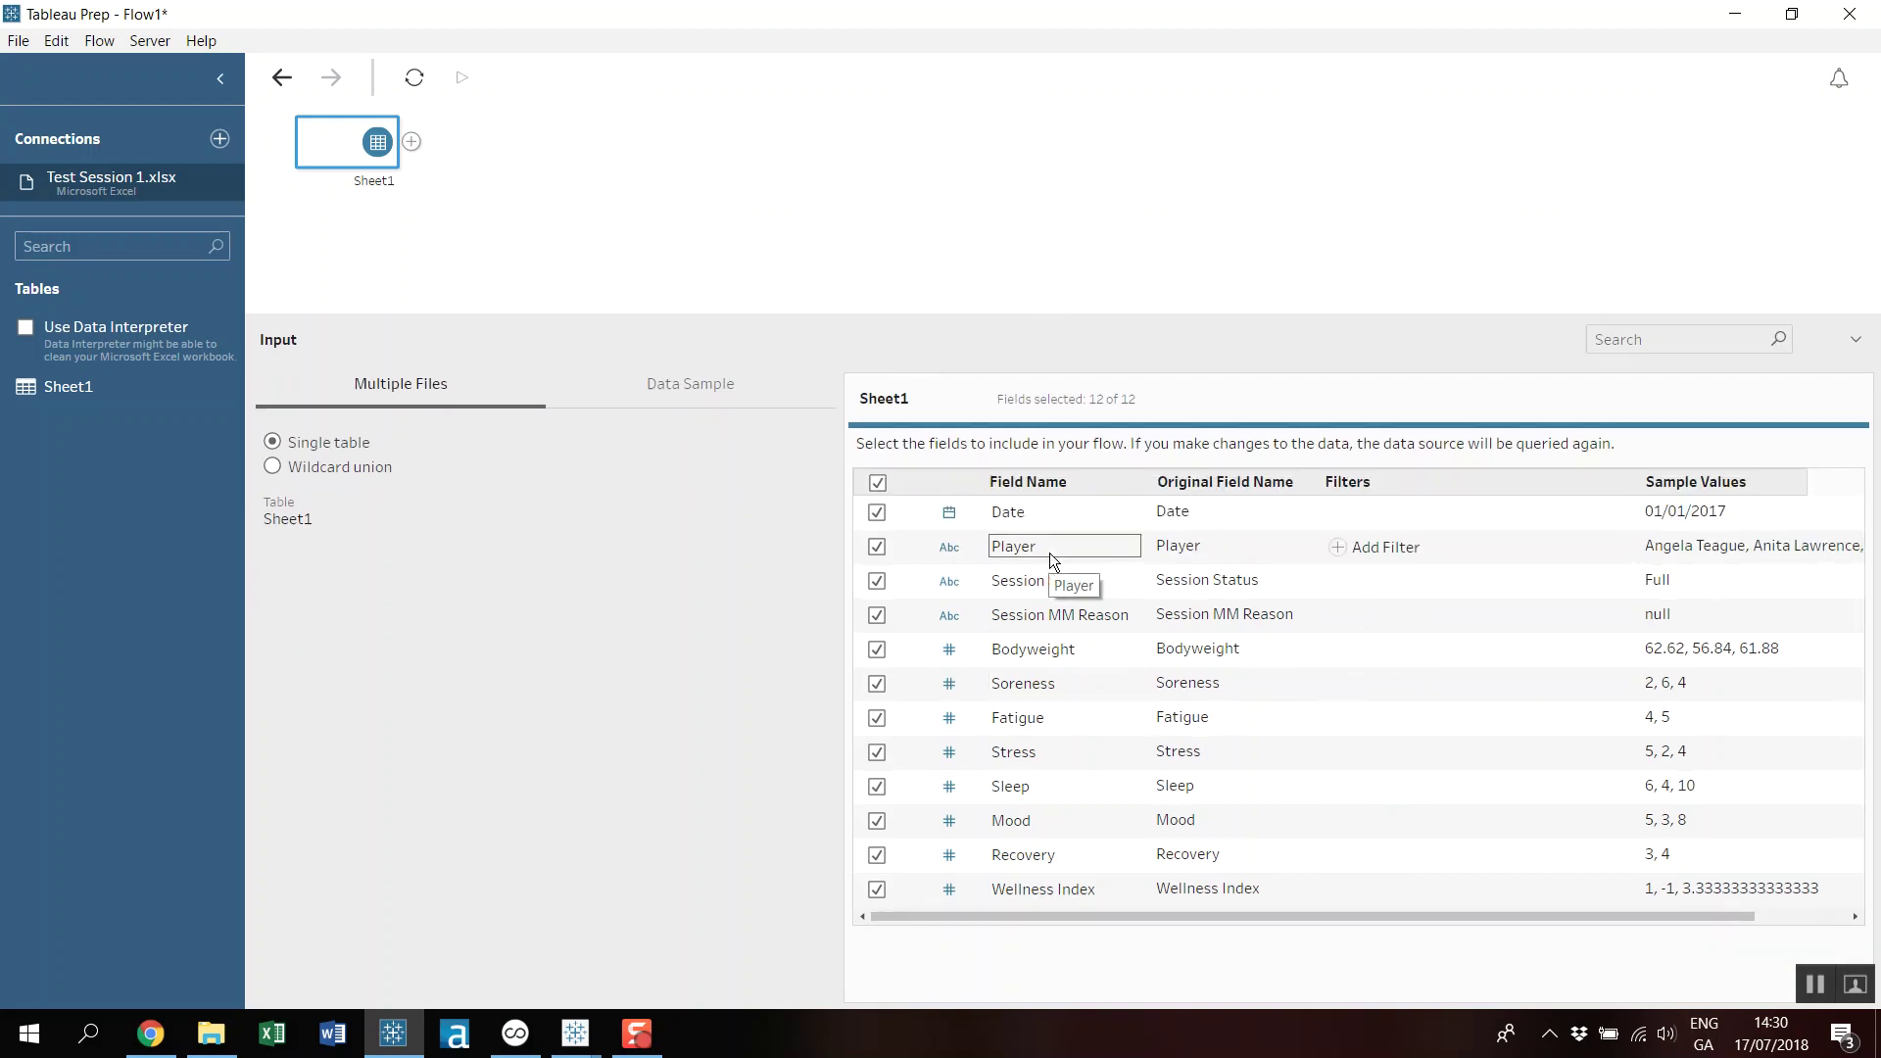
left_click_drag(785, 311, 798, 455)
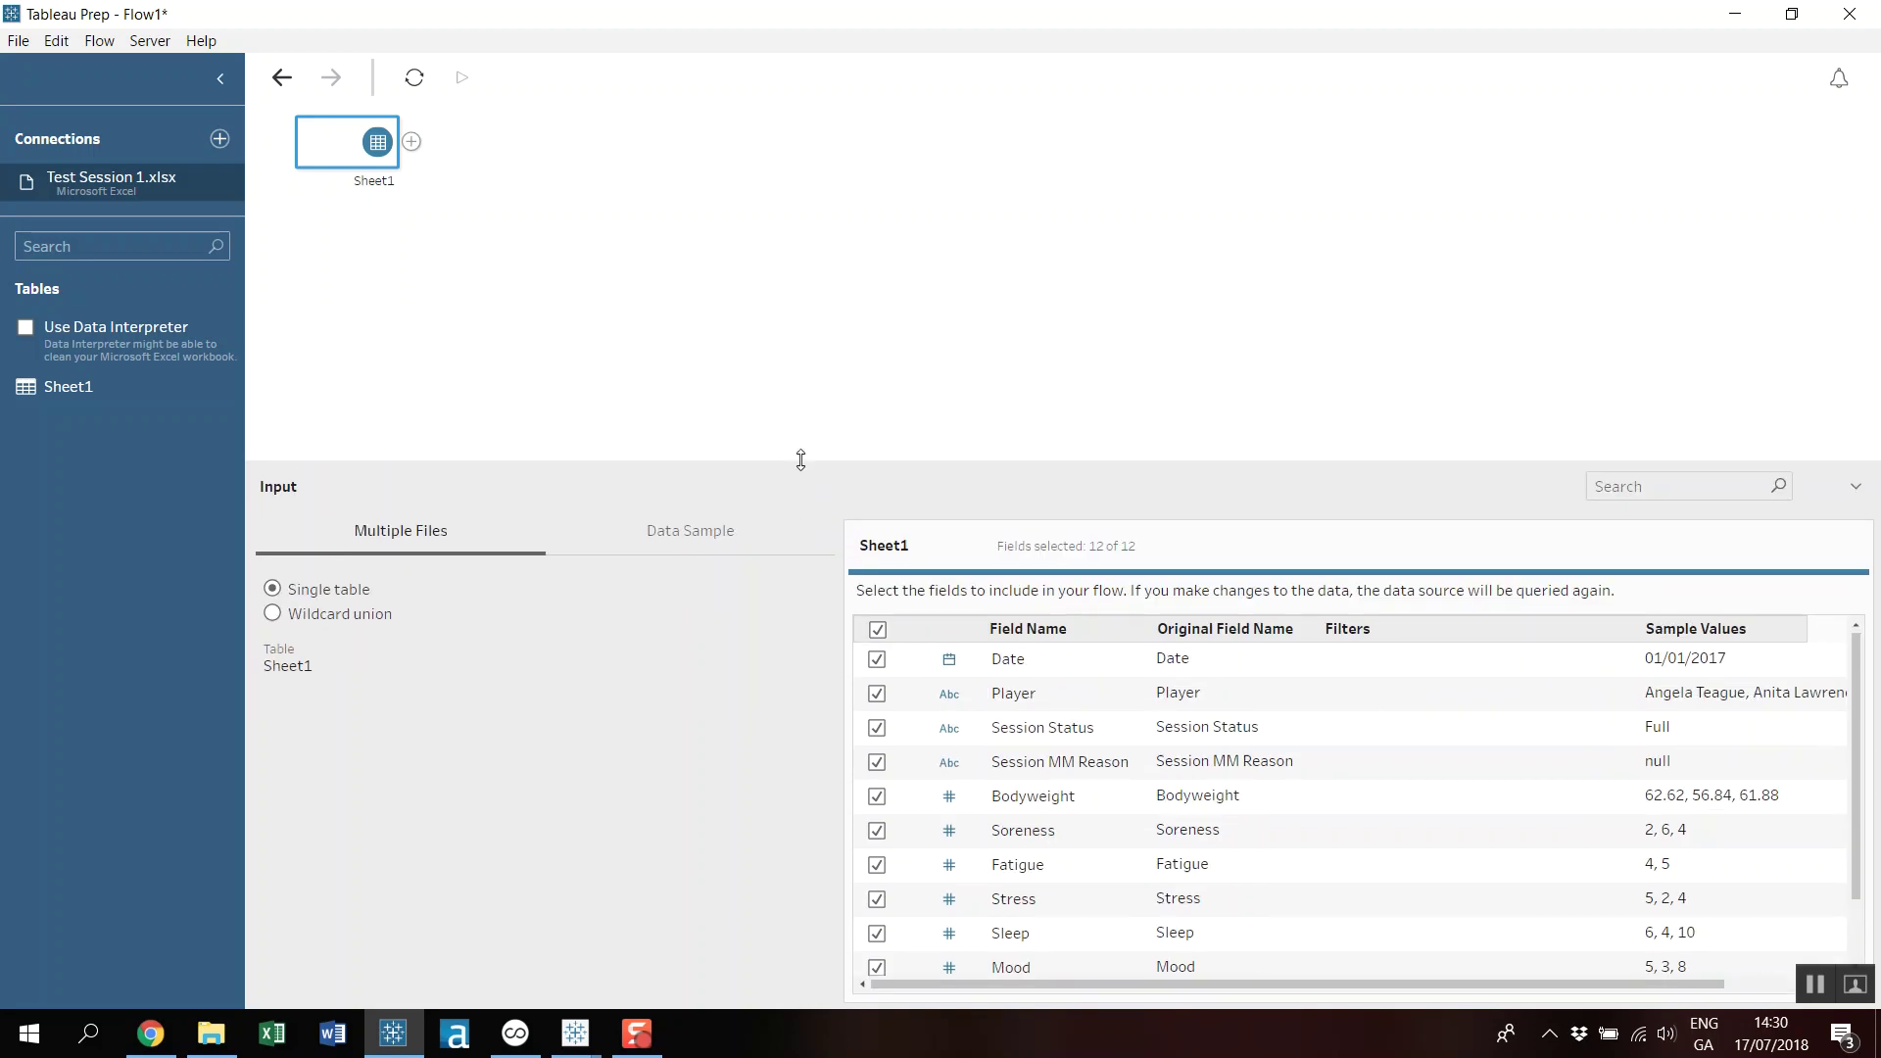
left_click(210, 1033)
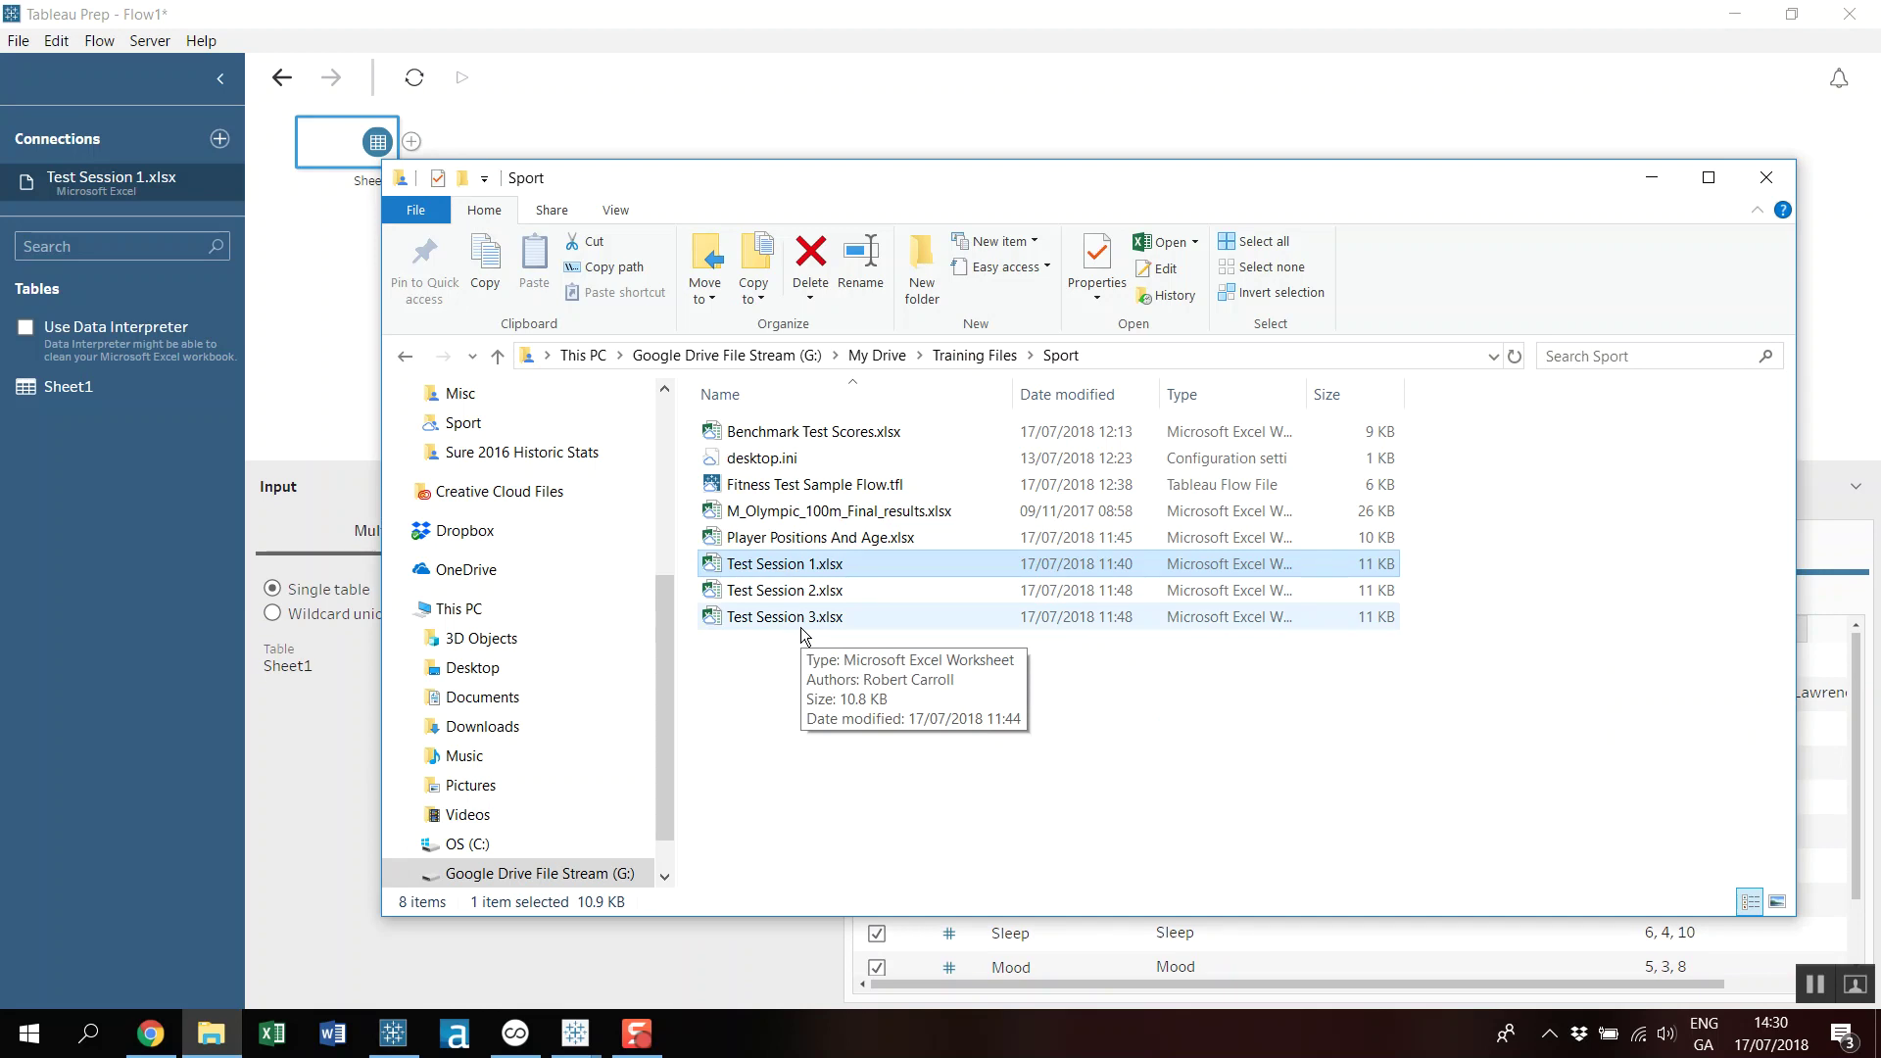
left_click(325, 334)
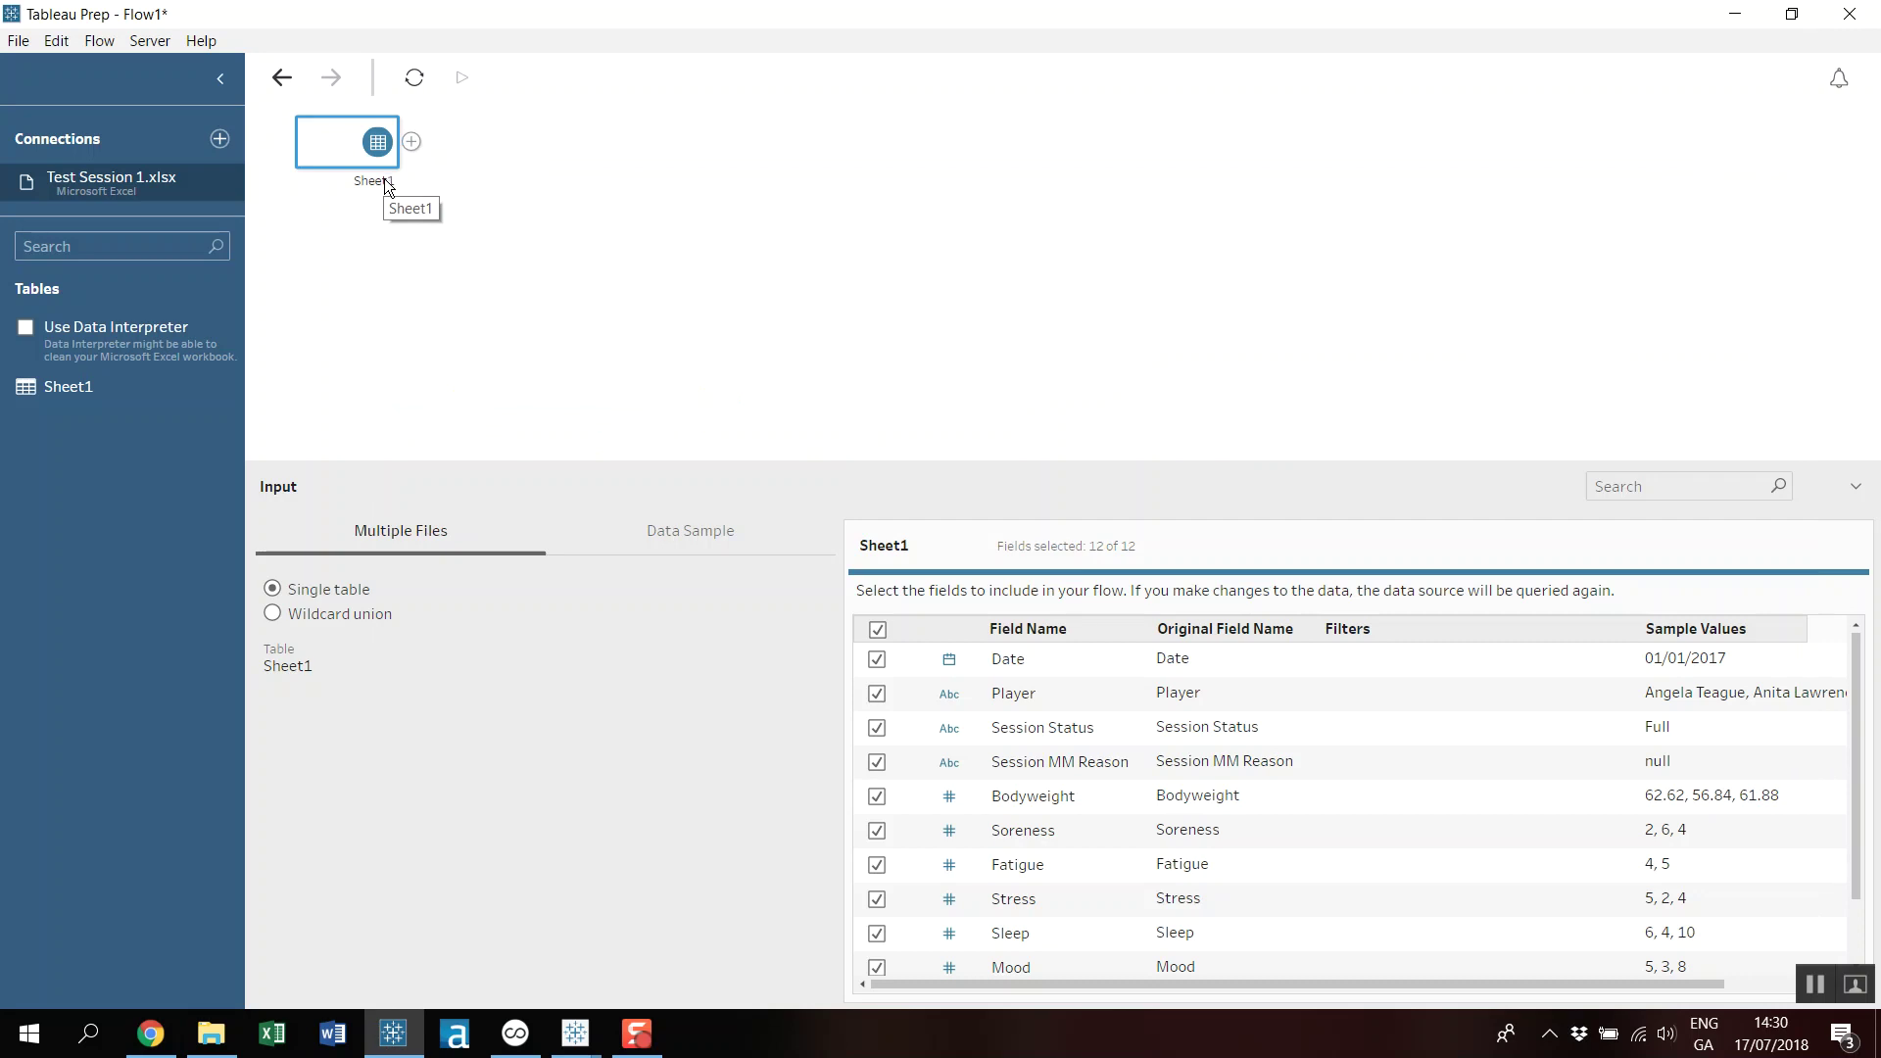
Add a second Excel connection to Test Session 2.xlsx.
left_click(220, 140)
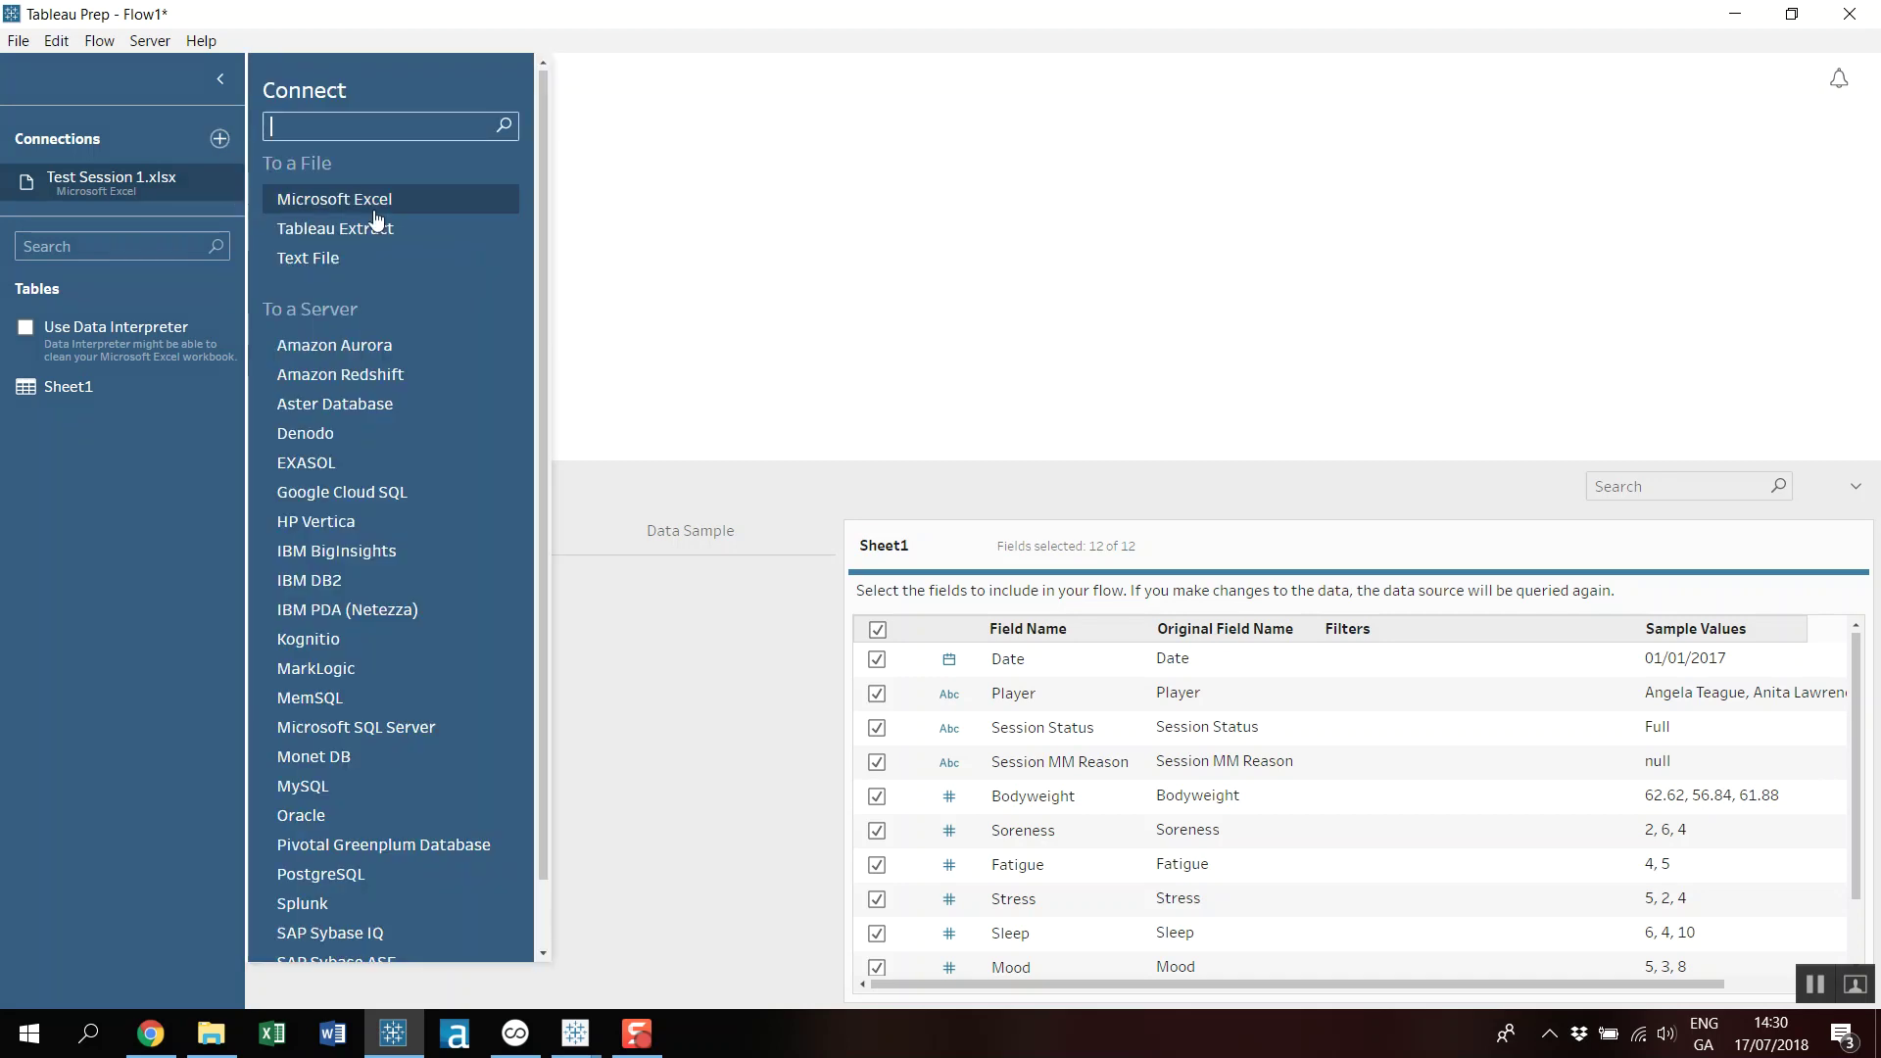
left_click(380, 204)
double_click(323, 305)
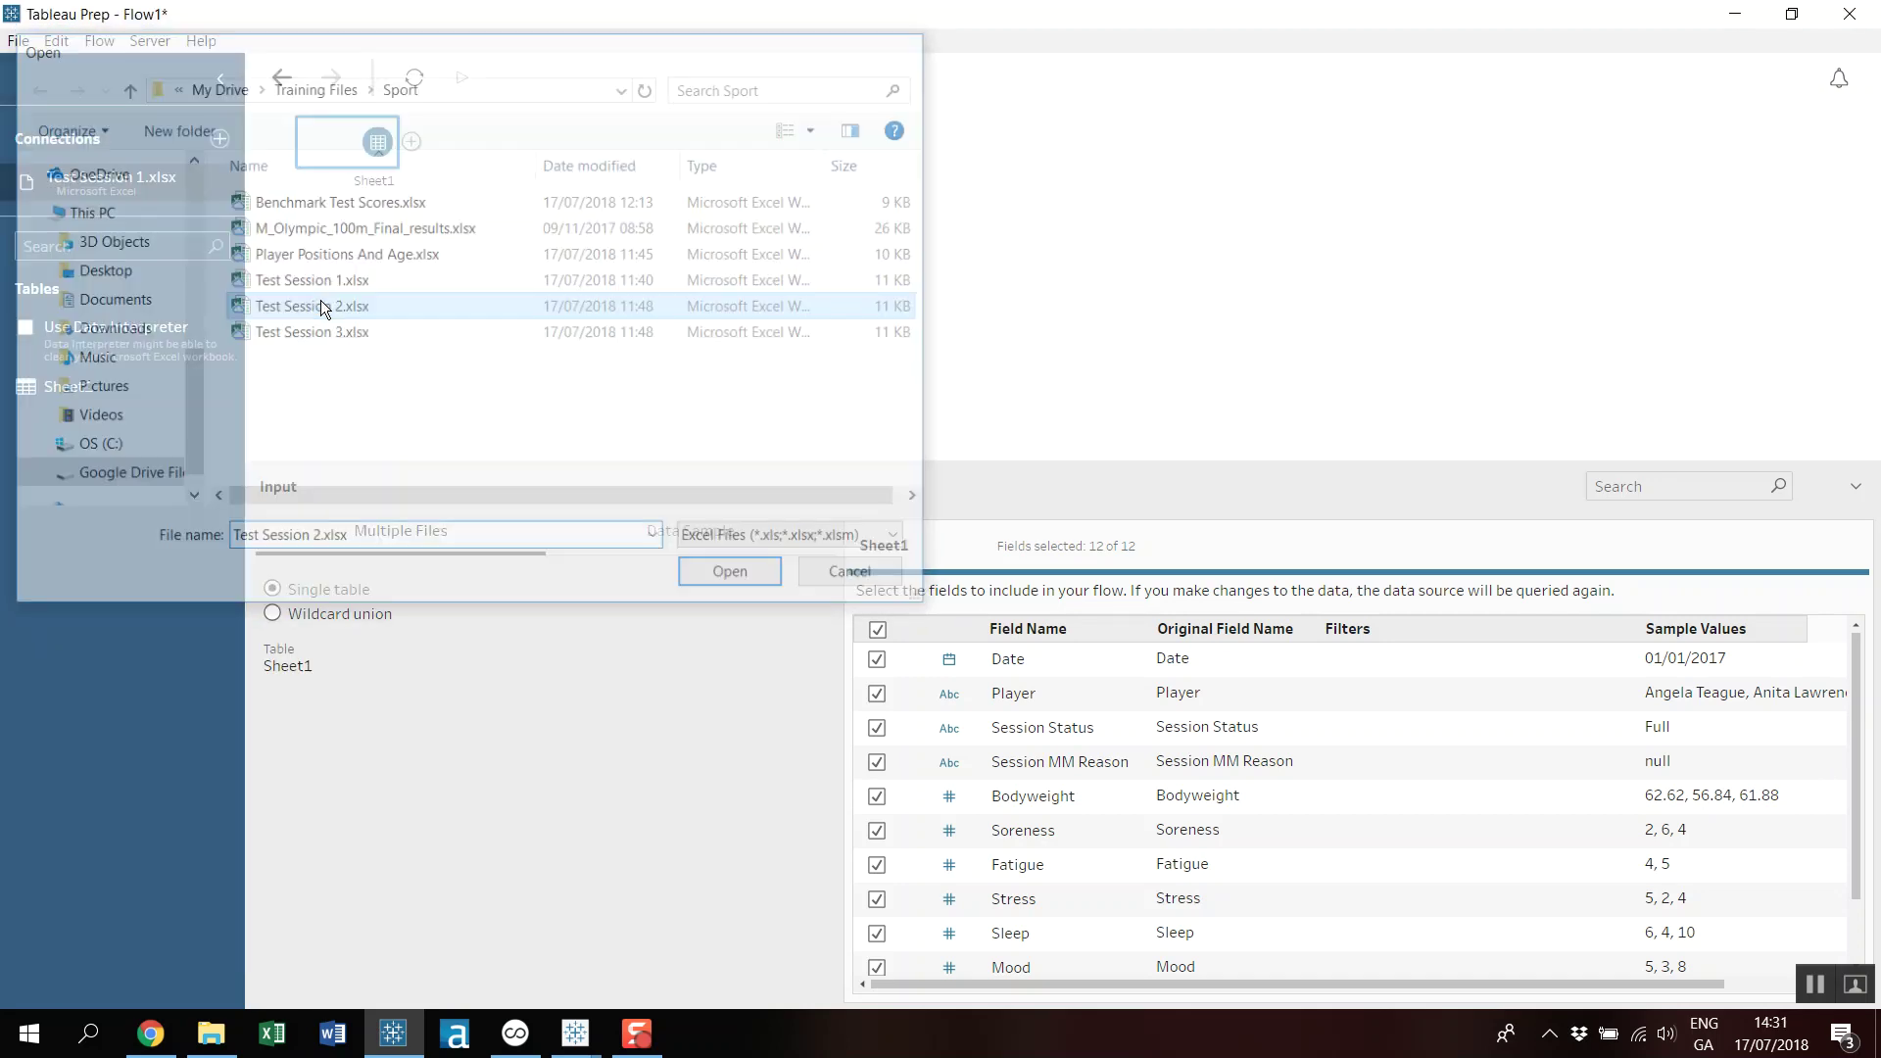
Union the Test Session 2 sheet with the Test Session 1 sheet and check the union for mismatched fields.
left_click_drag(358, 261, 351, 184)
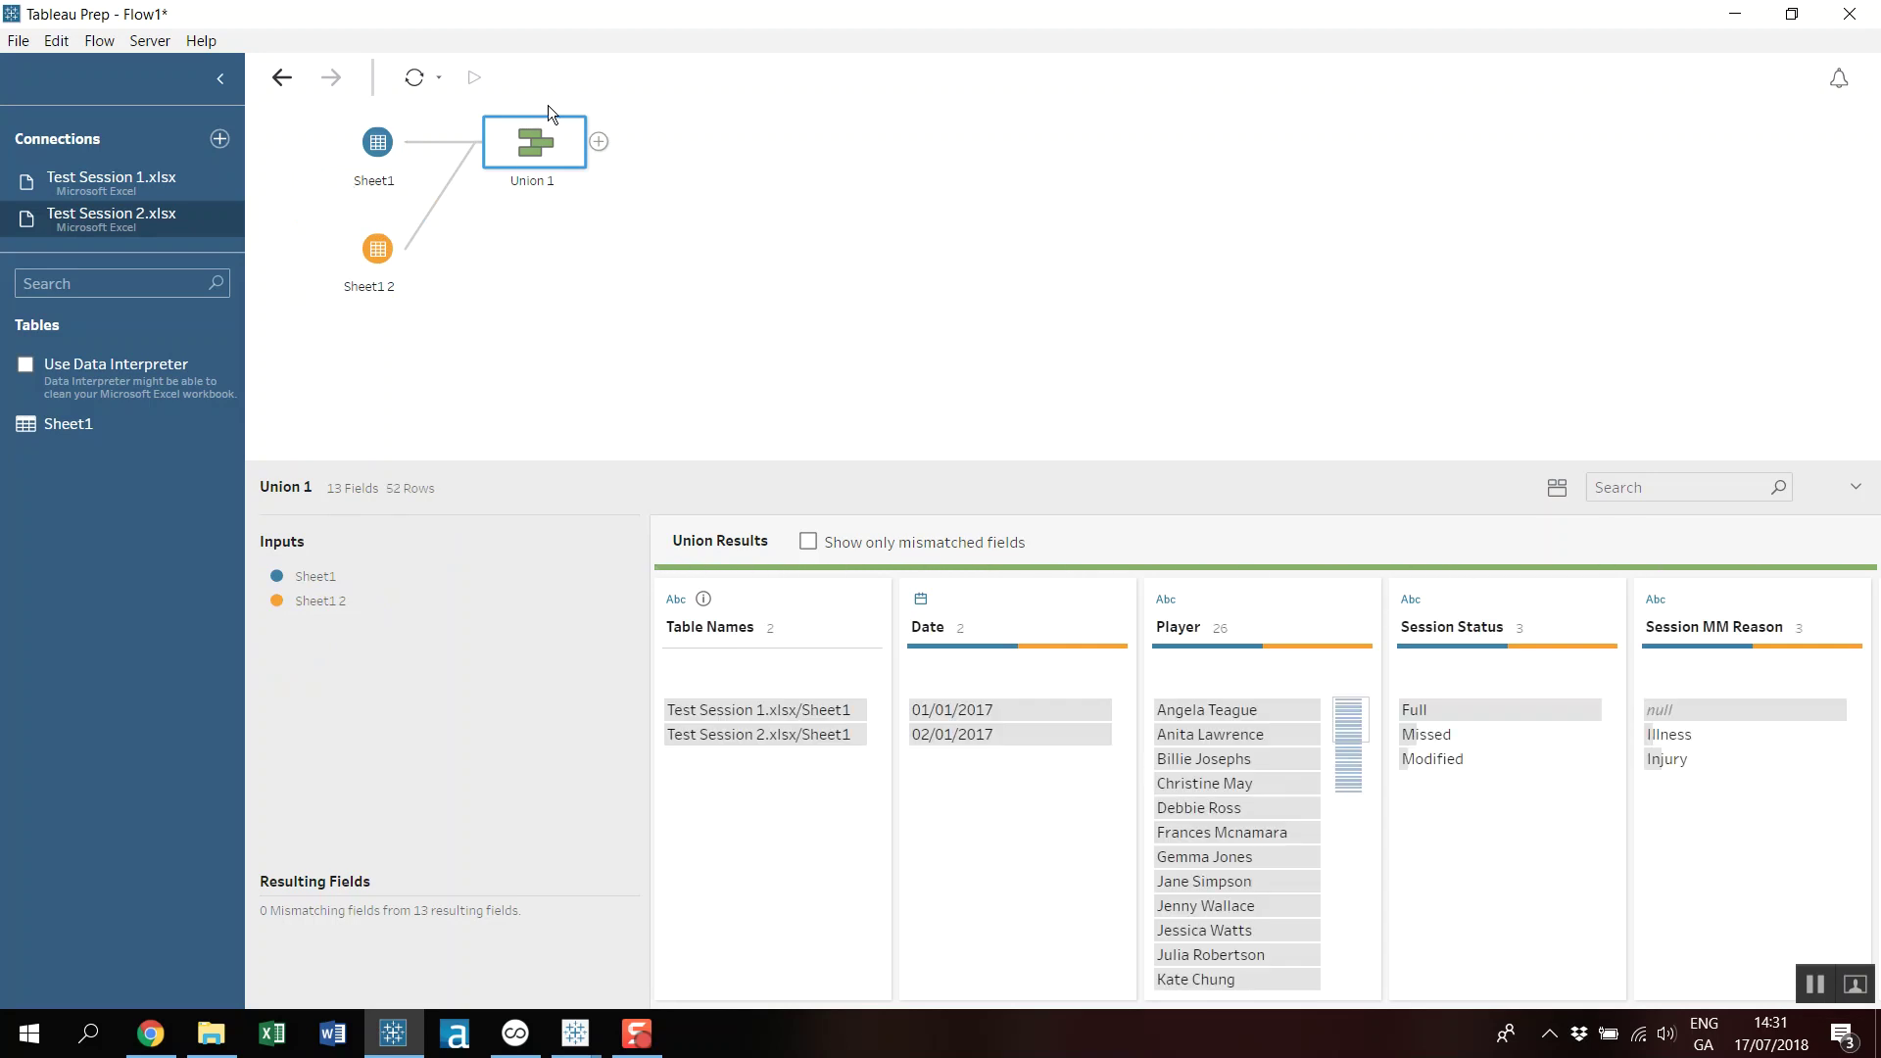
left_click(809, 542)
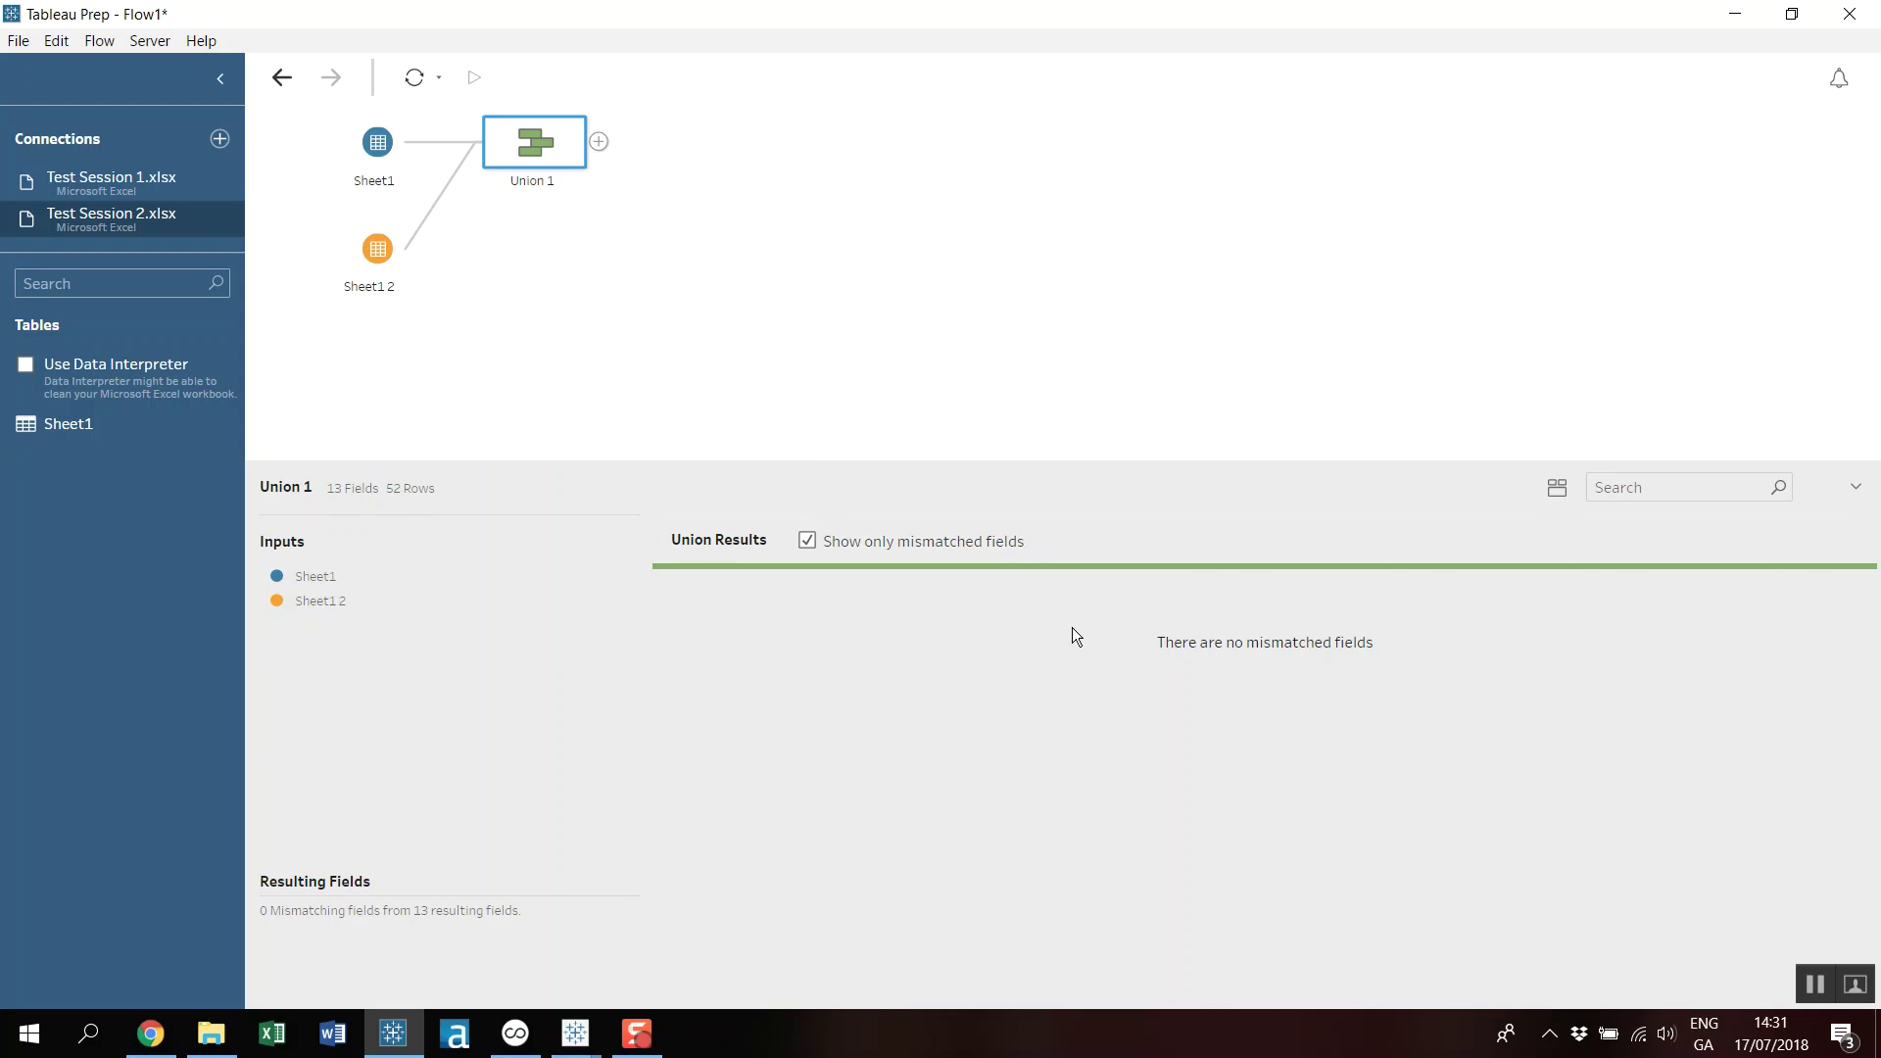
left_click(808, 543)
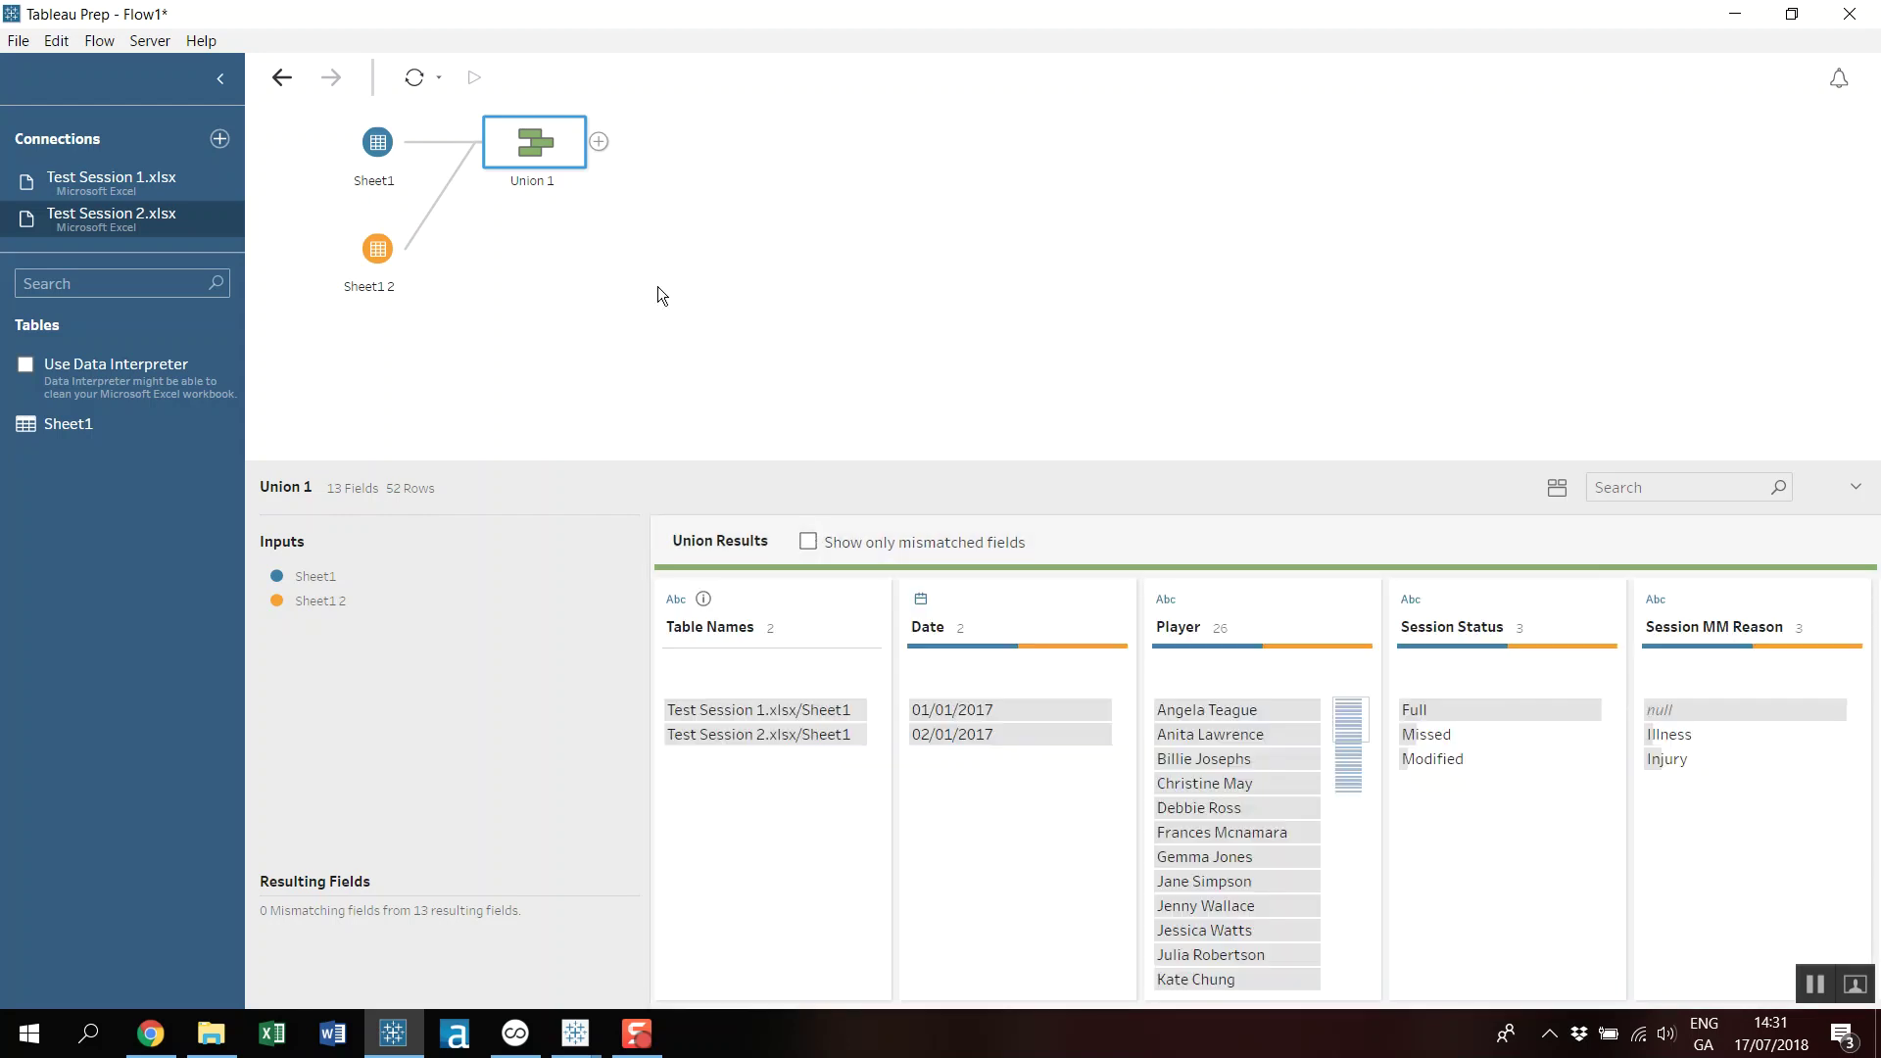
Add a clean step after the union and highlight the rows dated 01/01/2017 and 02/01/2017 in turn.
left_click(599, 142)
left_click(648, 157)
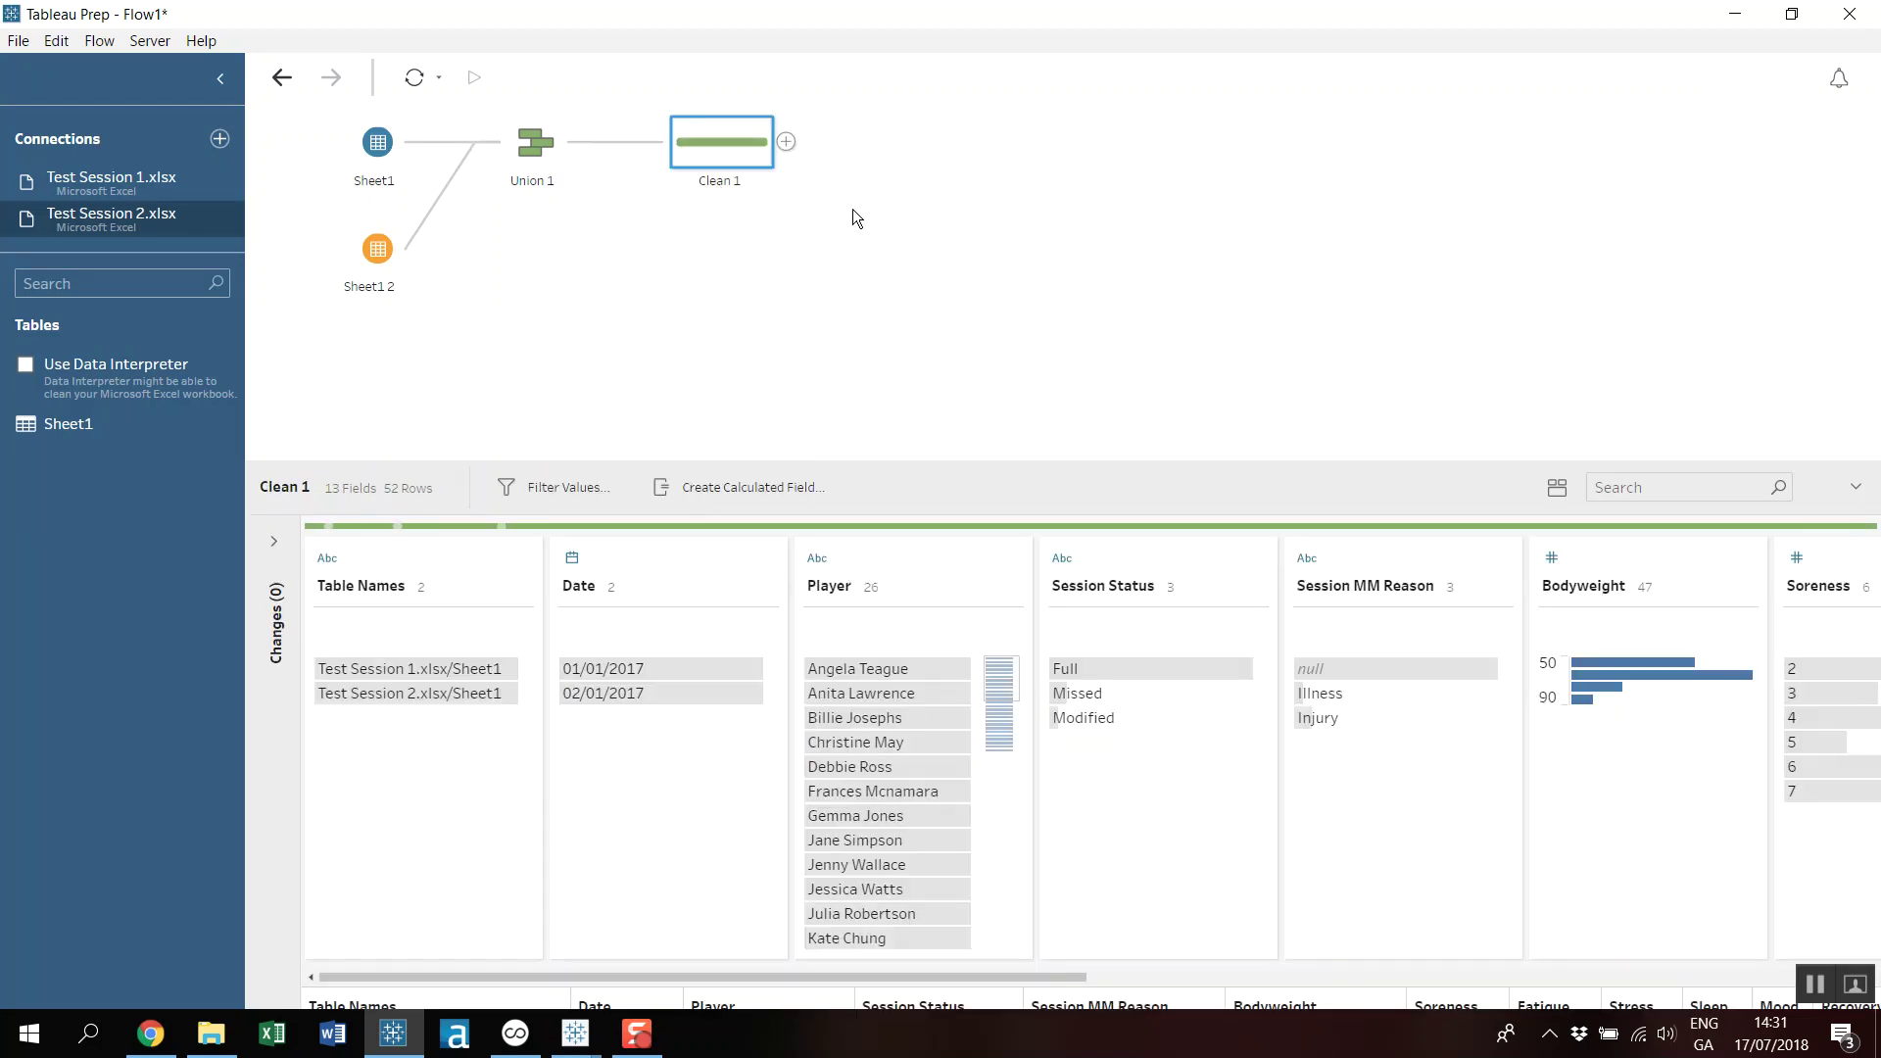
left_click_drag(947, 979, 406, 1009)
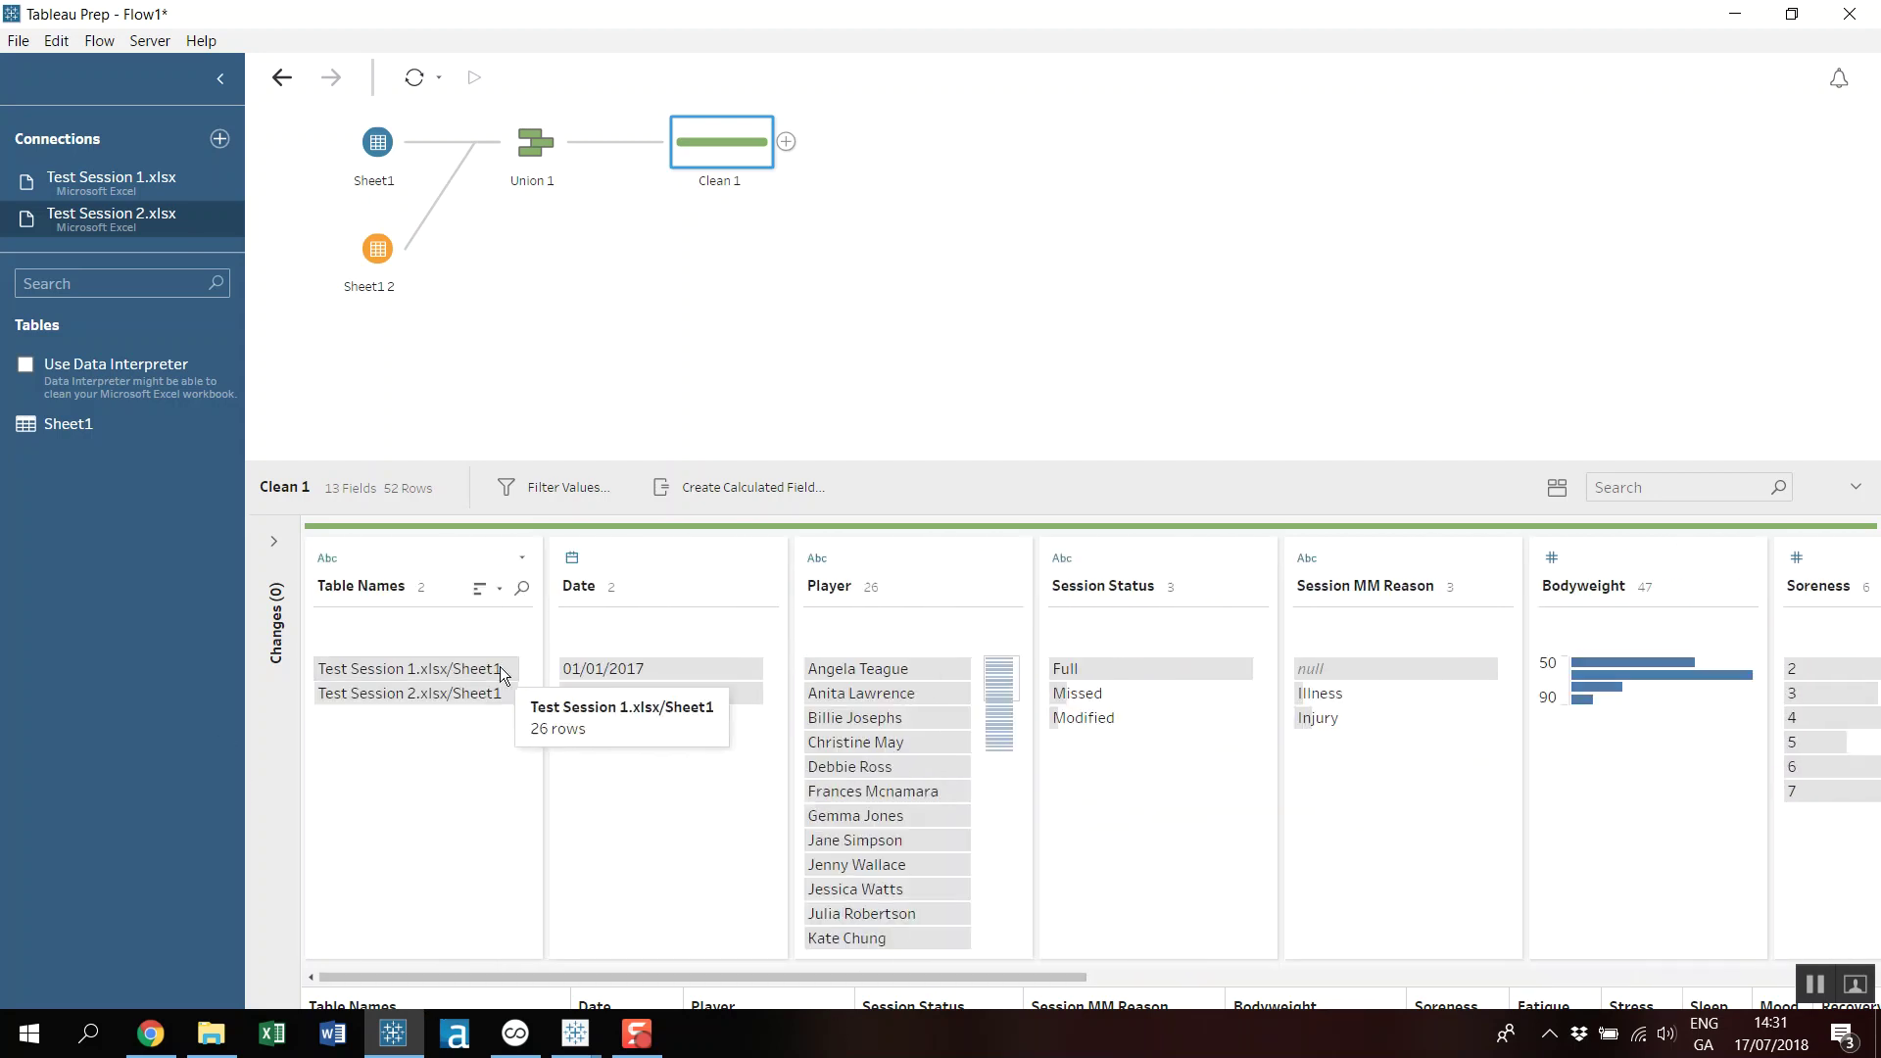
left_click(403, 691)
left_click(632, 670)
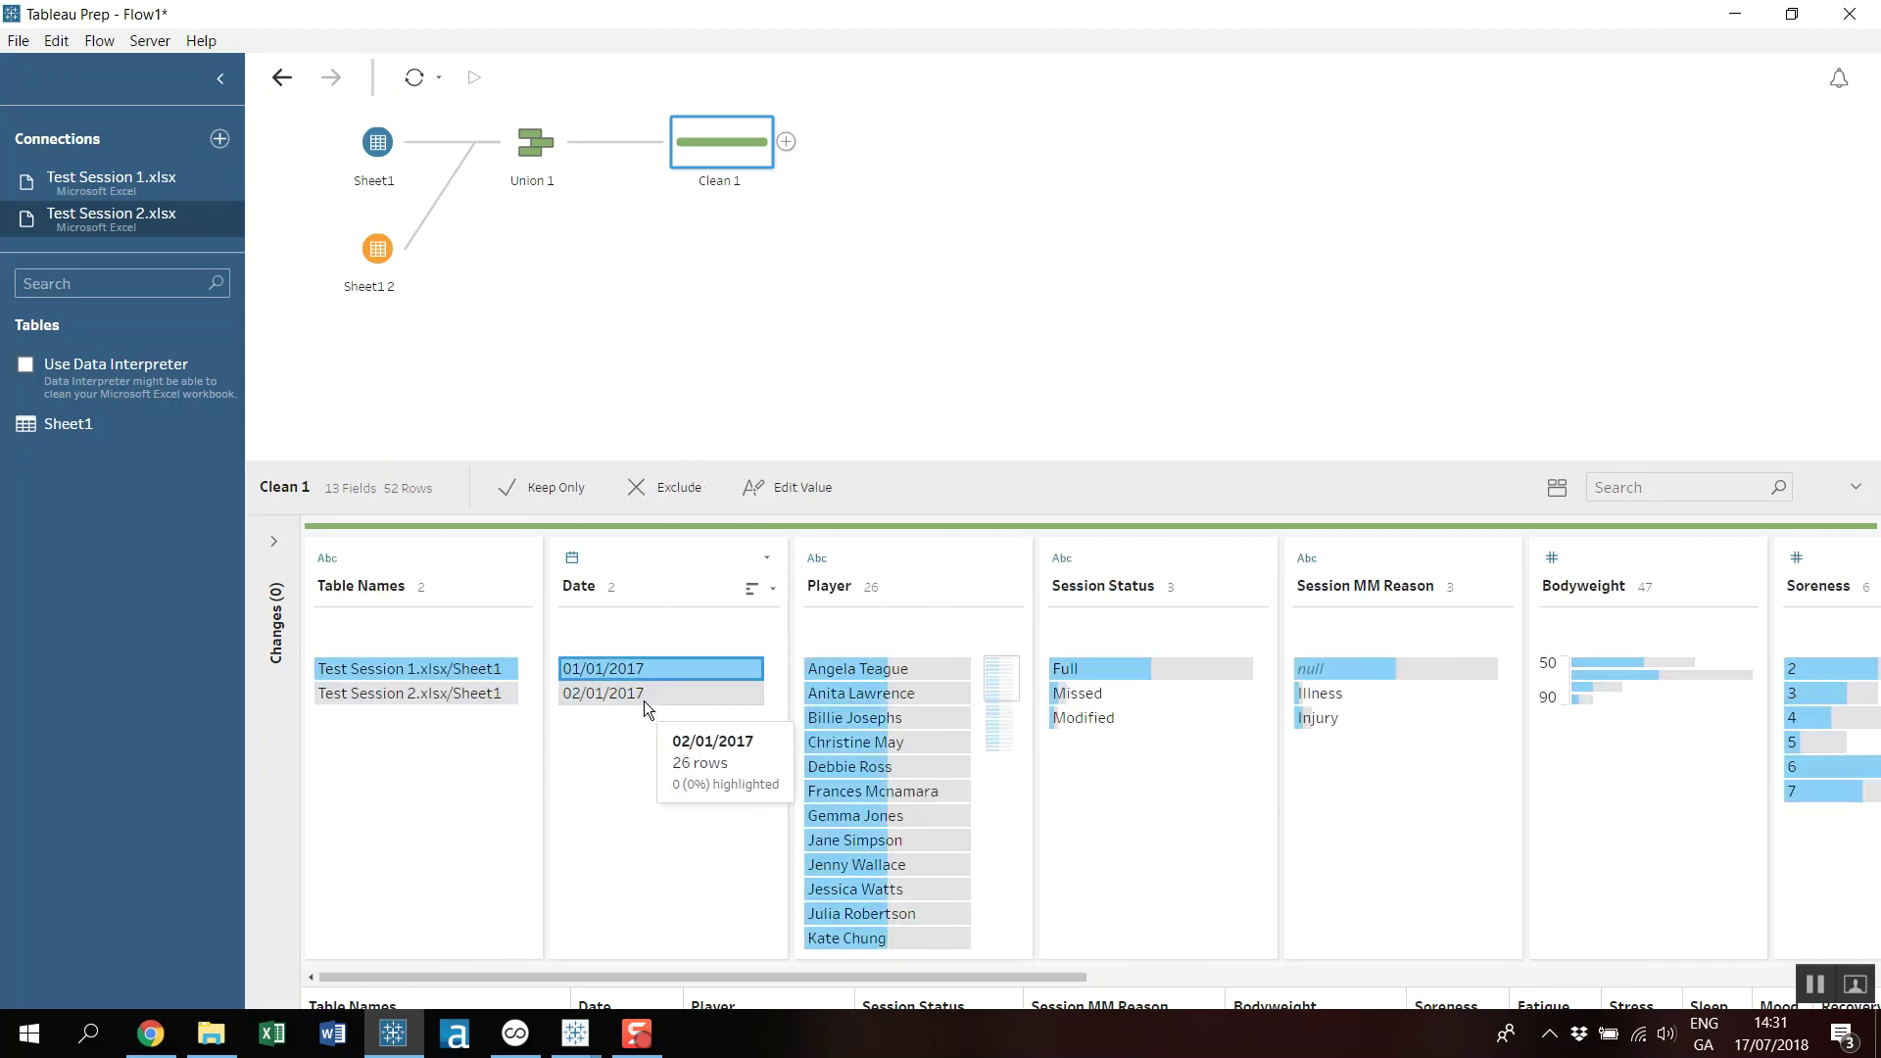
left_click(643, 694)
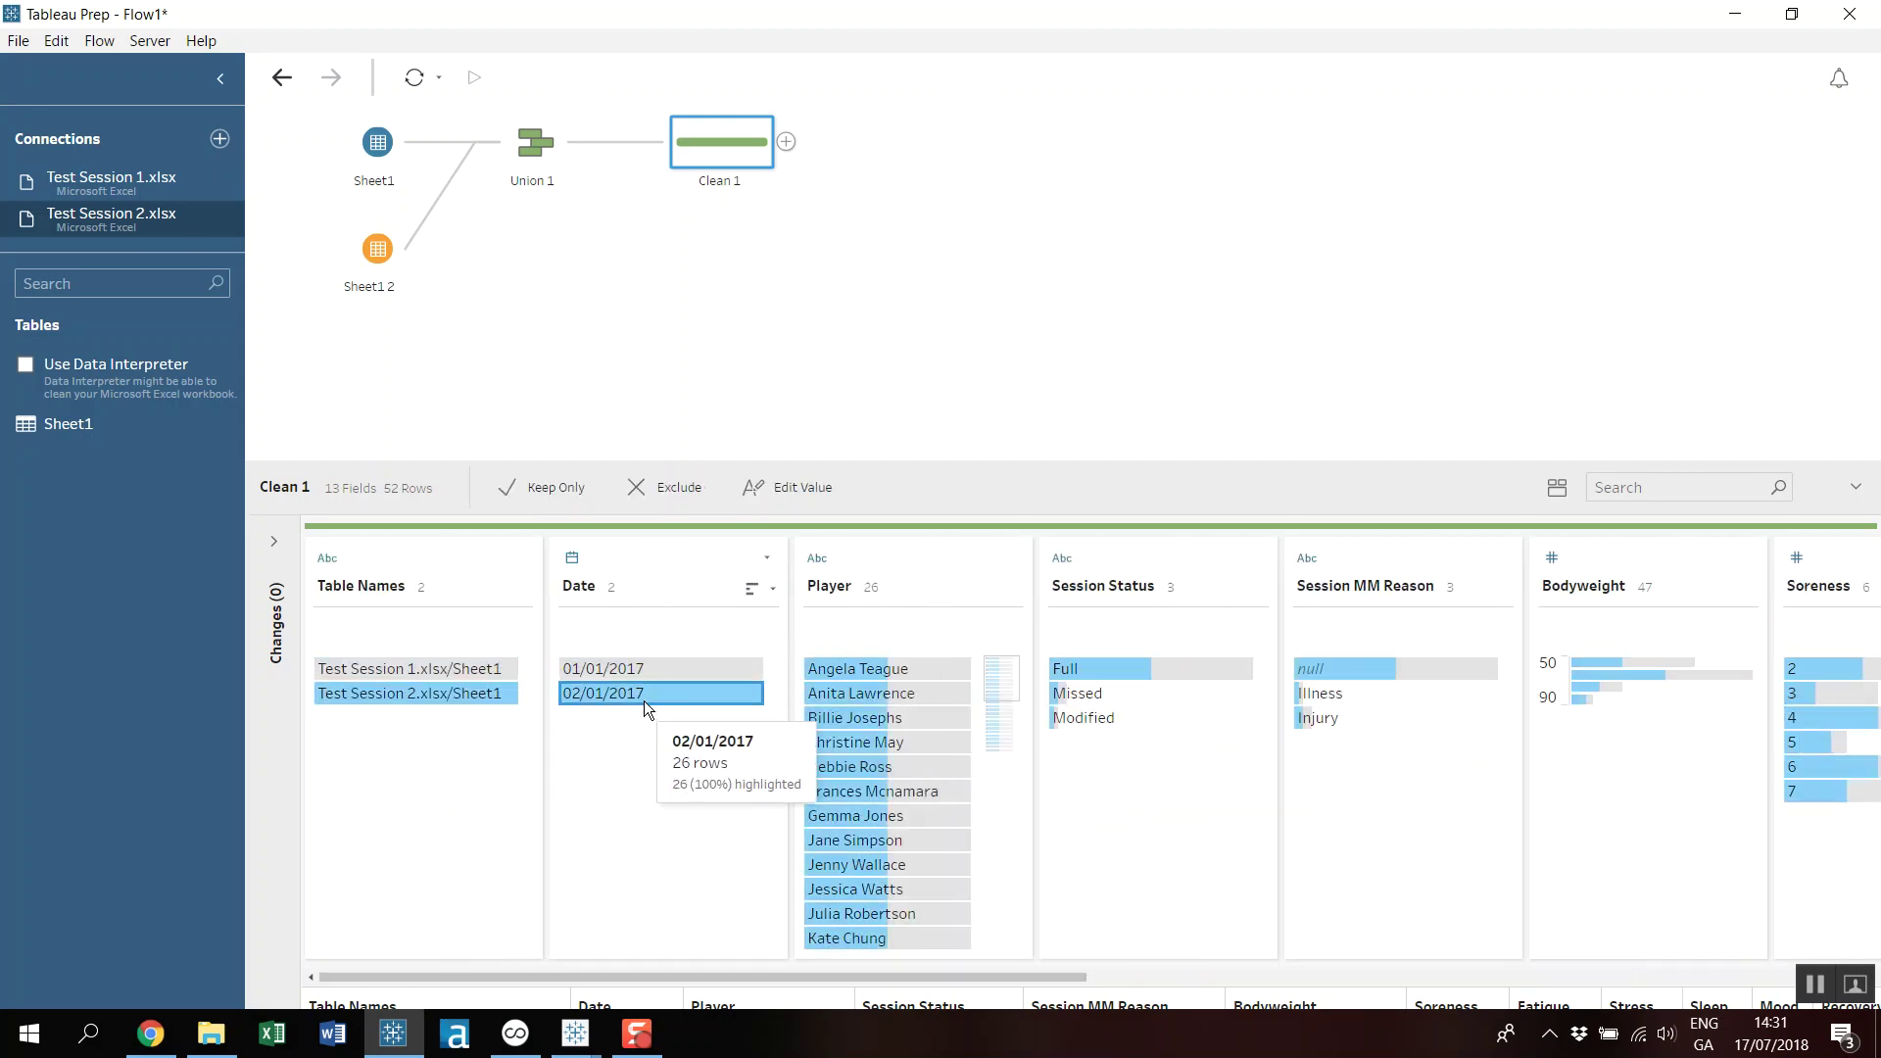
Undo the clean step, the union and the second sheet input, leaving only the Test Session 1 input.
left_click(278, 78)
left_click(278, 77)
left_click(278, 77)
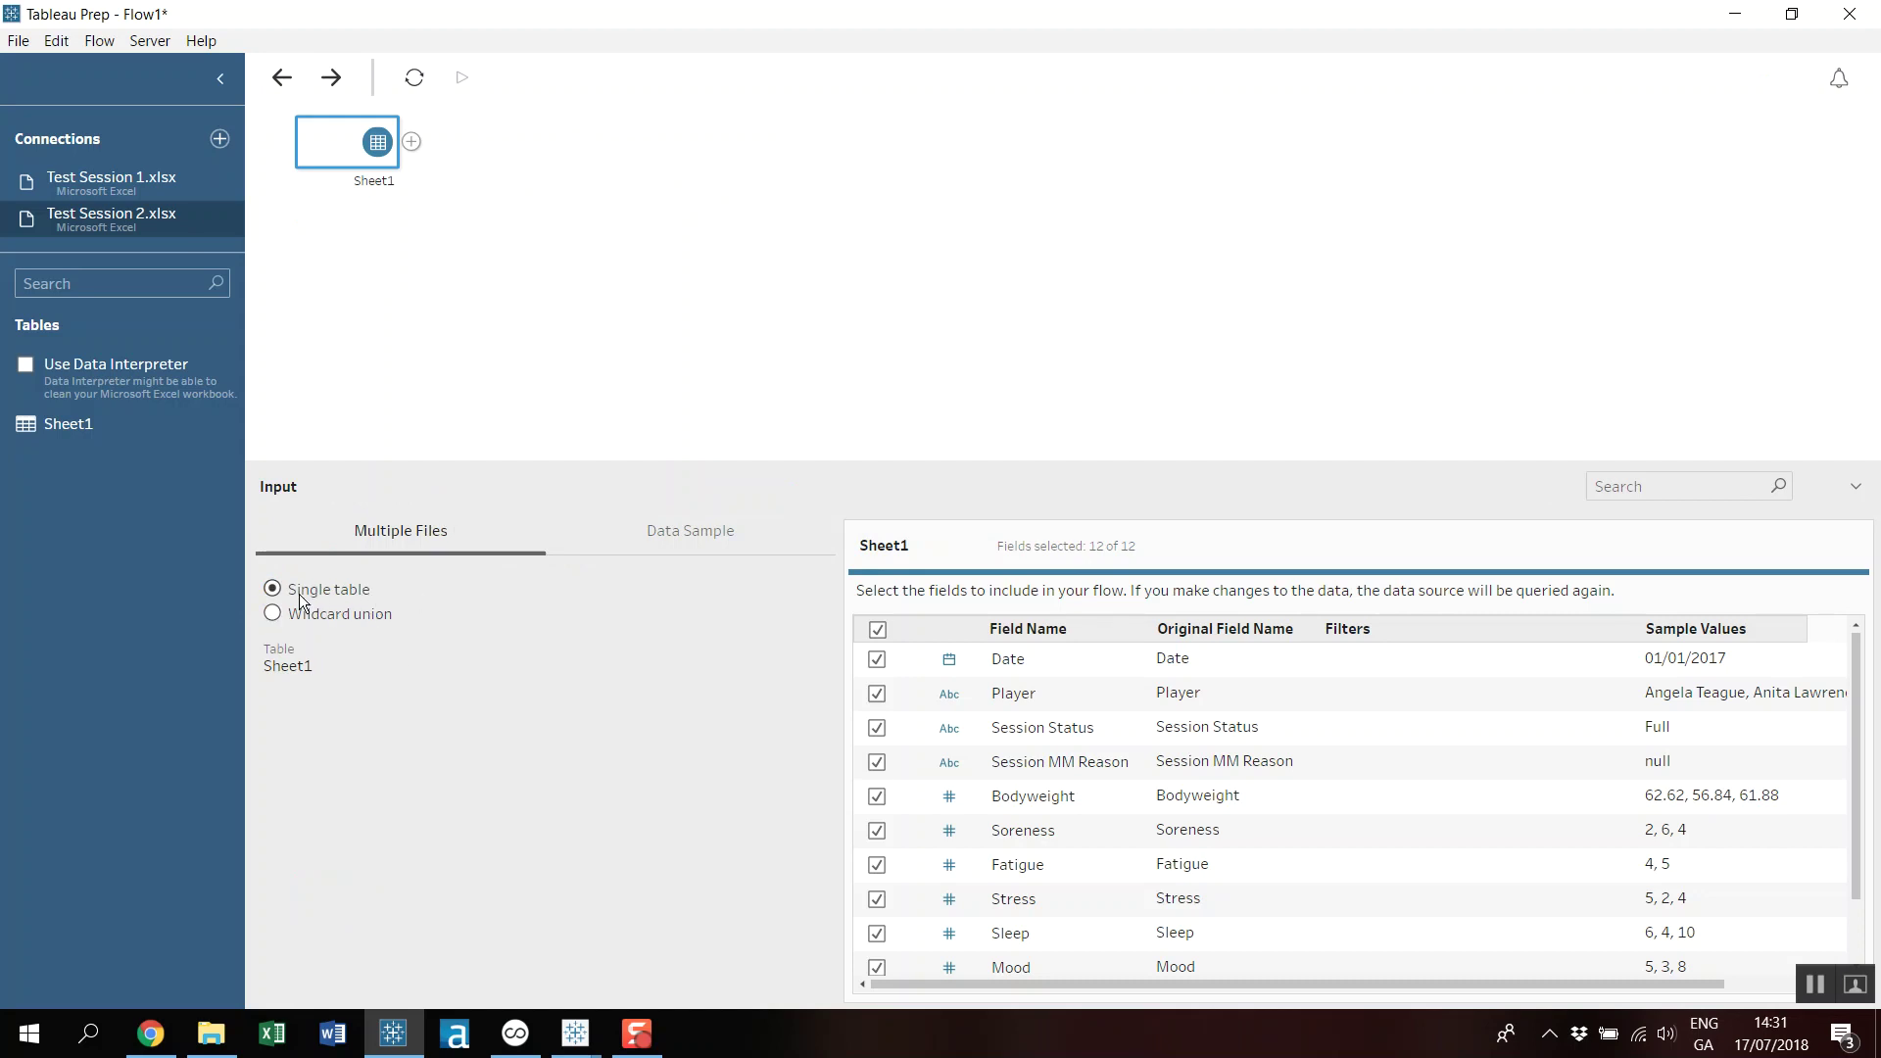
Change the Sheet1 input from a single table to a wildcard union and check its search folder and file options.
left_click(288, 620)
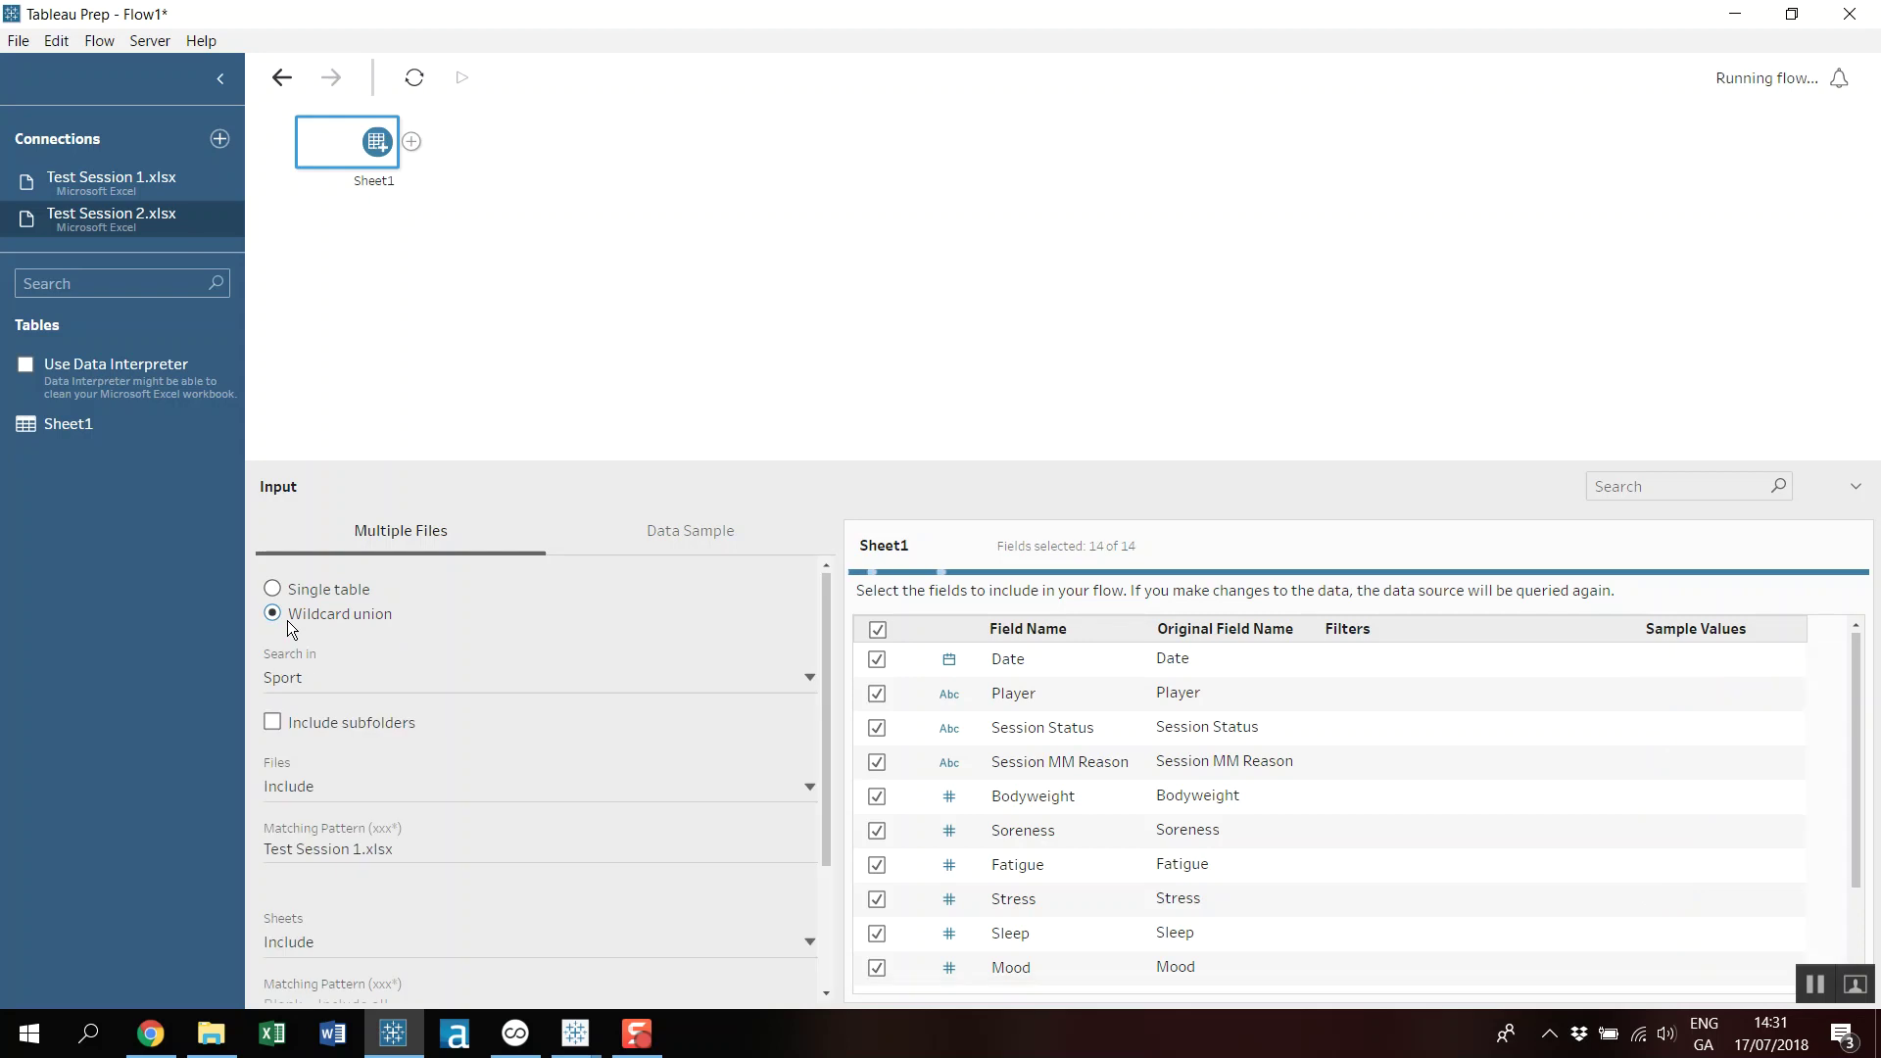
left_click(302, 680)
left_click(331, 784)
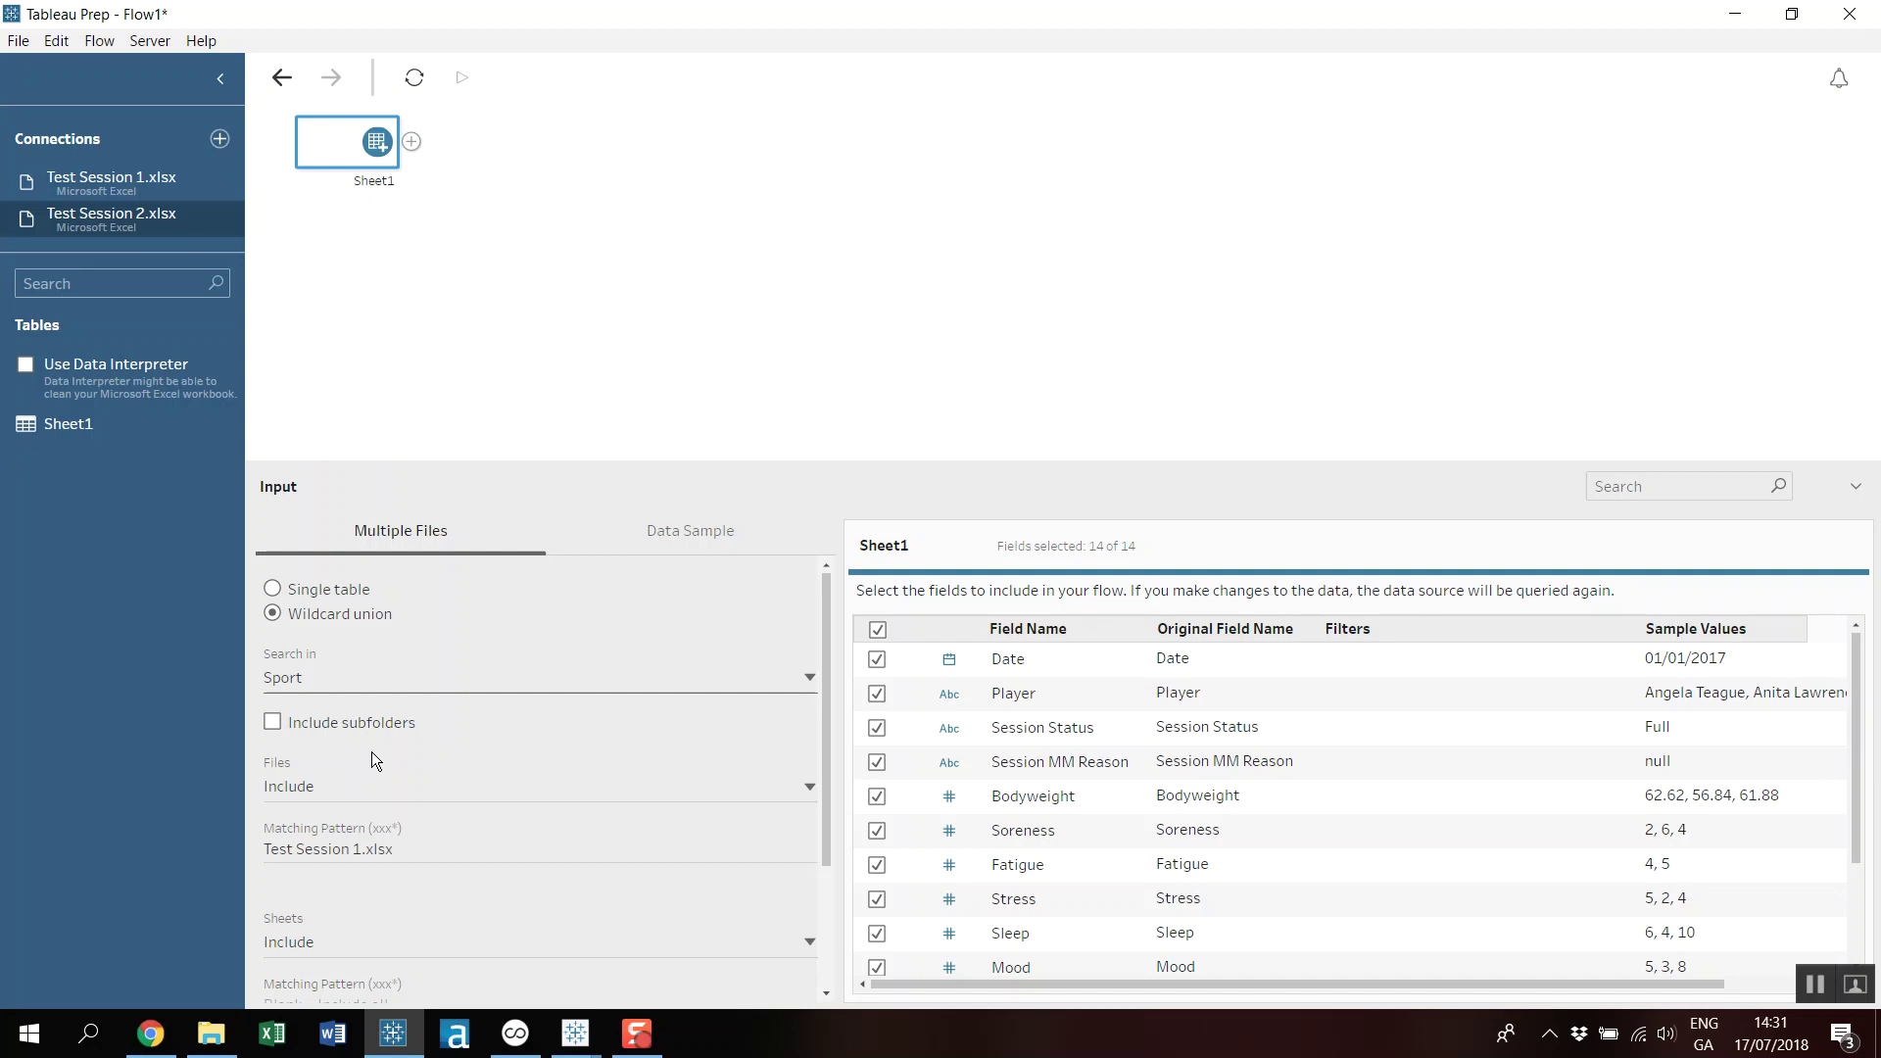
Set the file matching pattern to *.xlsx and examine which files the wildcard union includes.
left_click(358, 850)
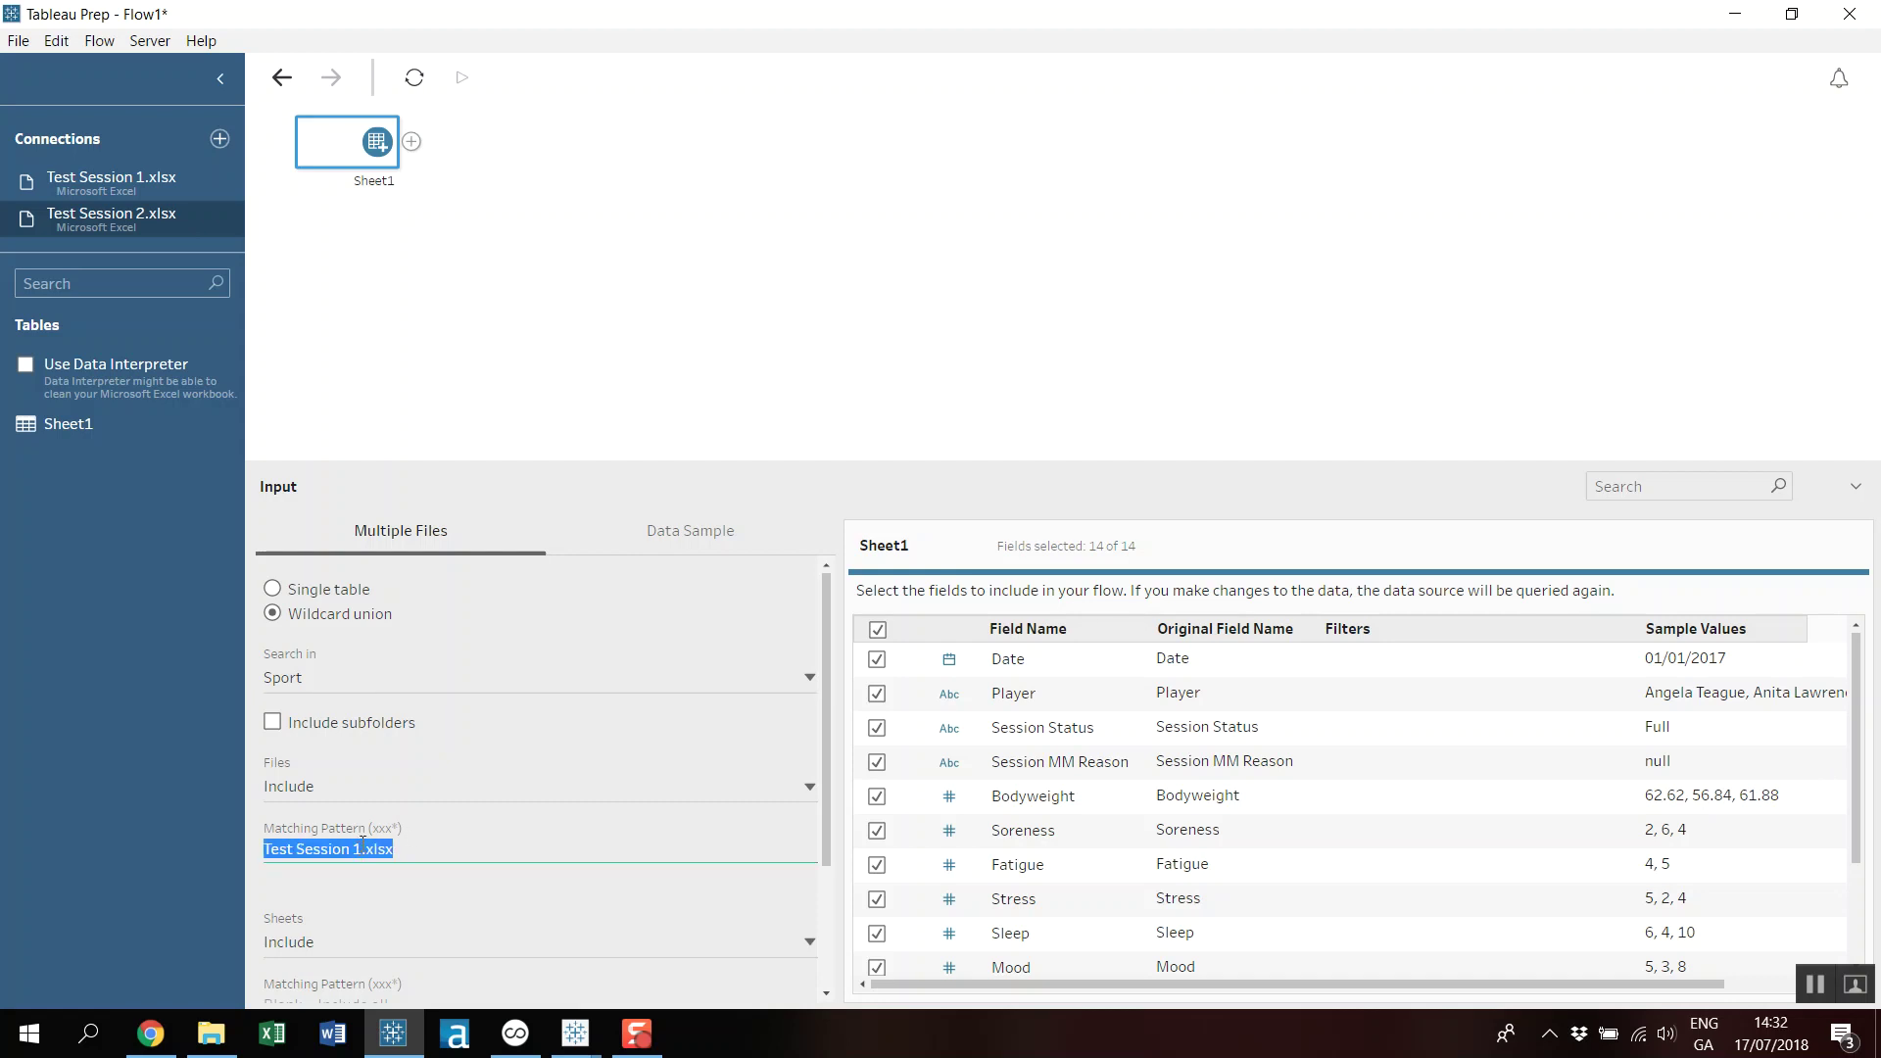
left_click(359, 849)
key("BackSpace")
key("BackSpace")
key("BackSpace")
key("BackSpace")
key("BackSpace")
key("BackSpace")
key("BackSpace")
key("BackSpace")
key("BackSpace")
key("BackSpace")
key("BackSpace")
key("BackSpace")
key("BackSpace")
key("BackSpace")
type("*")
left_click(393, 884)
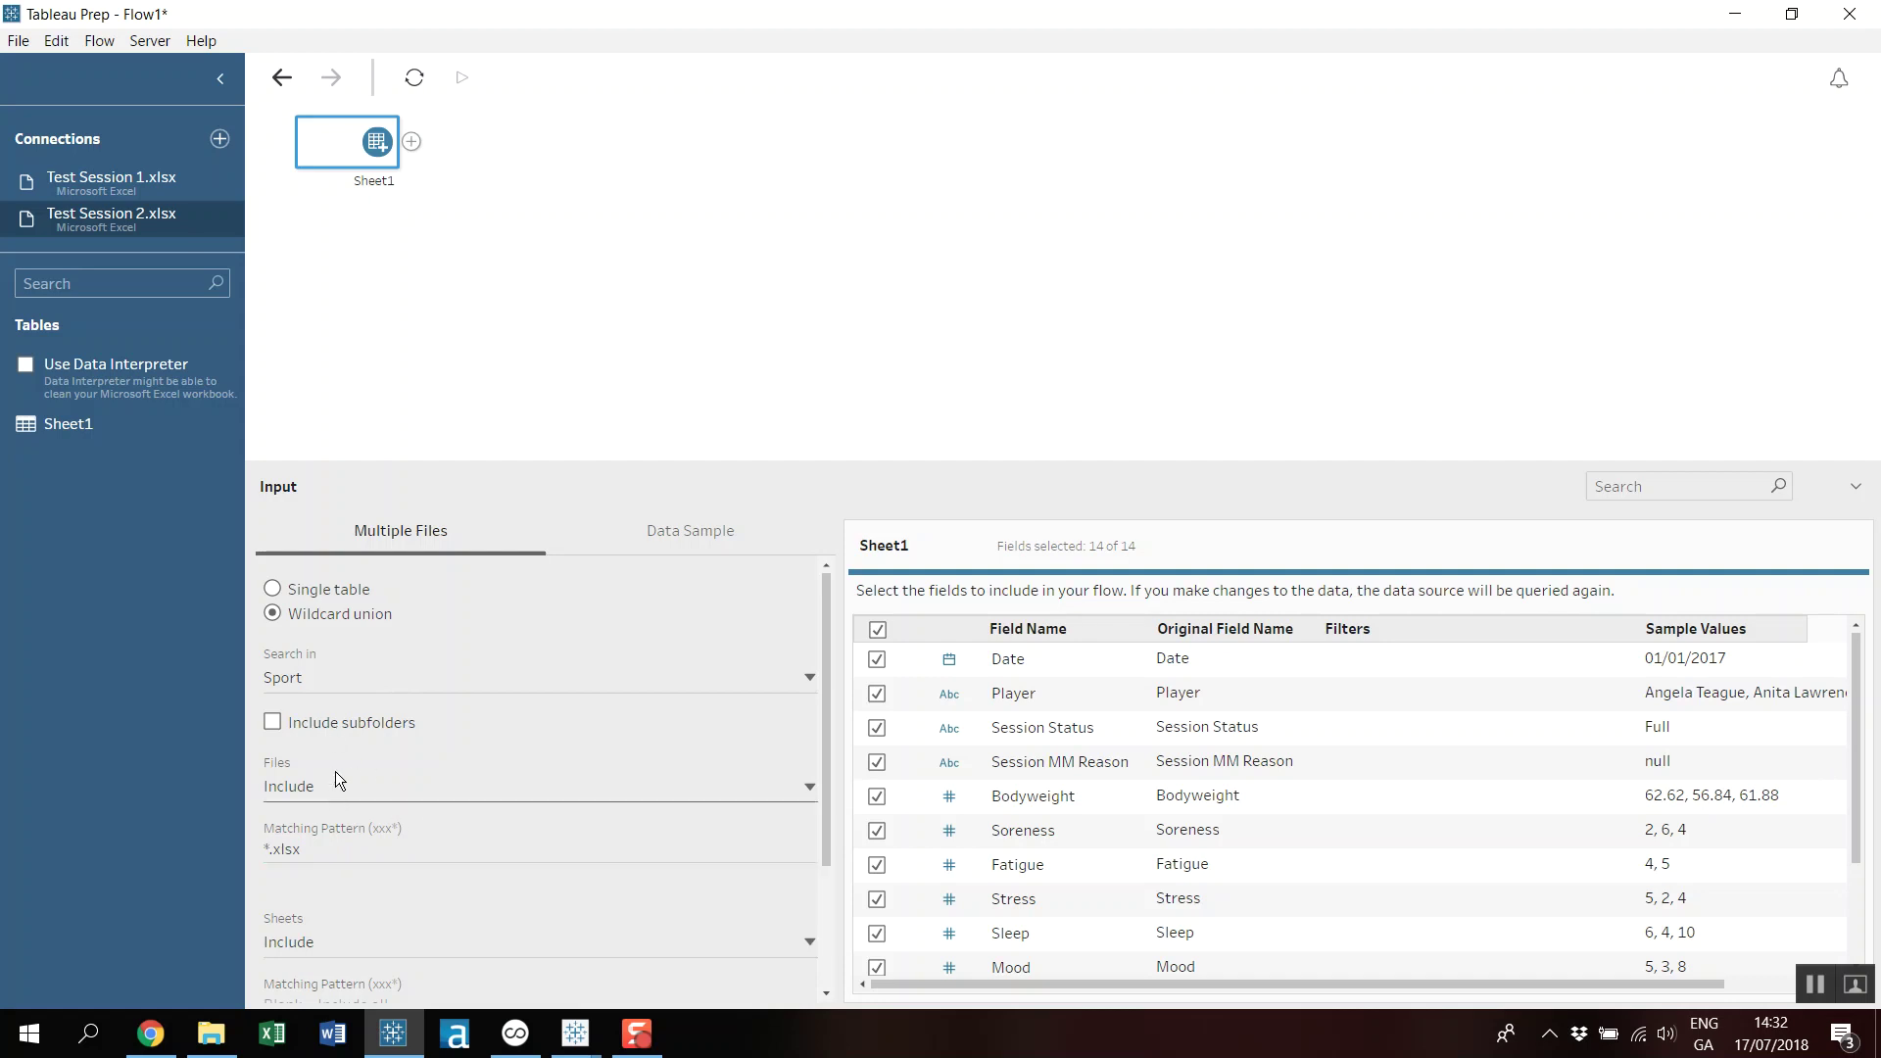
scroll(406, 867, "down", 5)
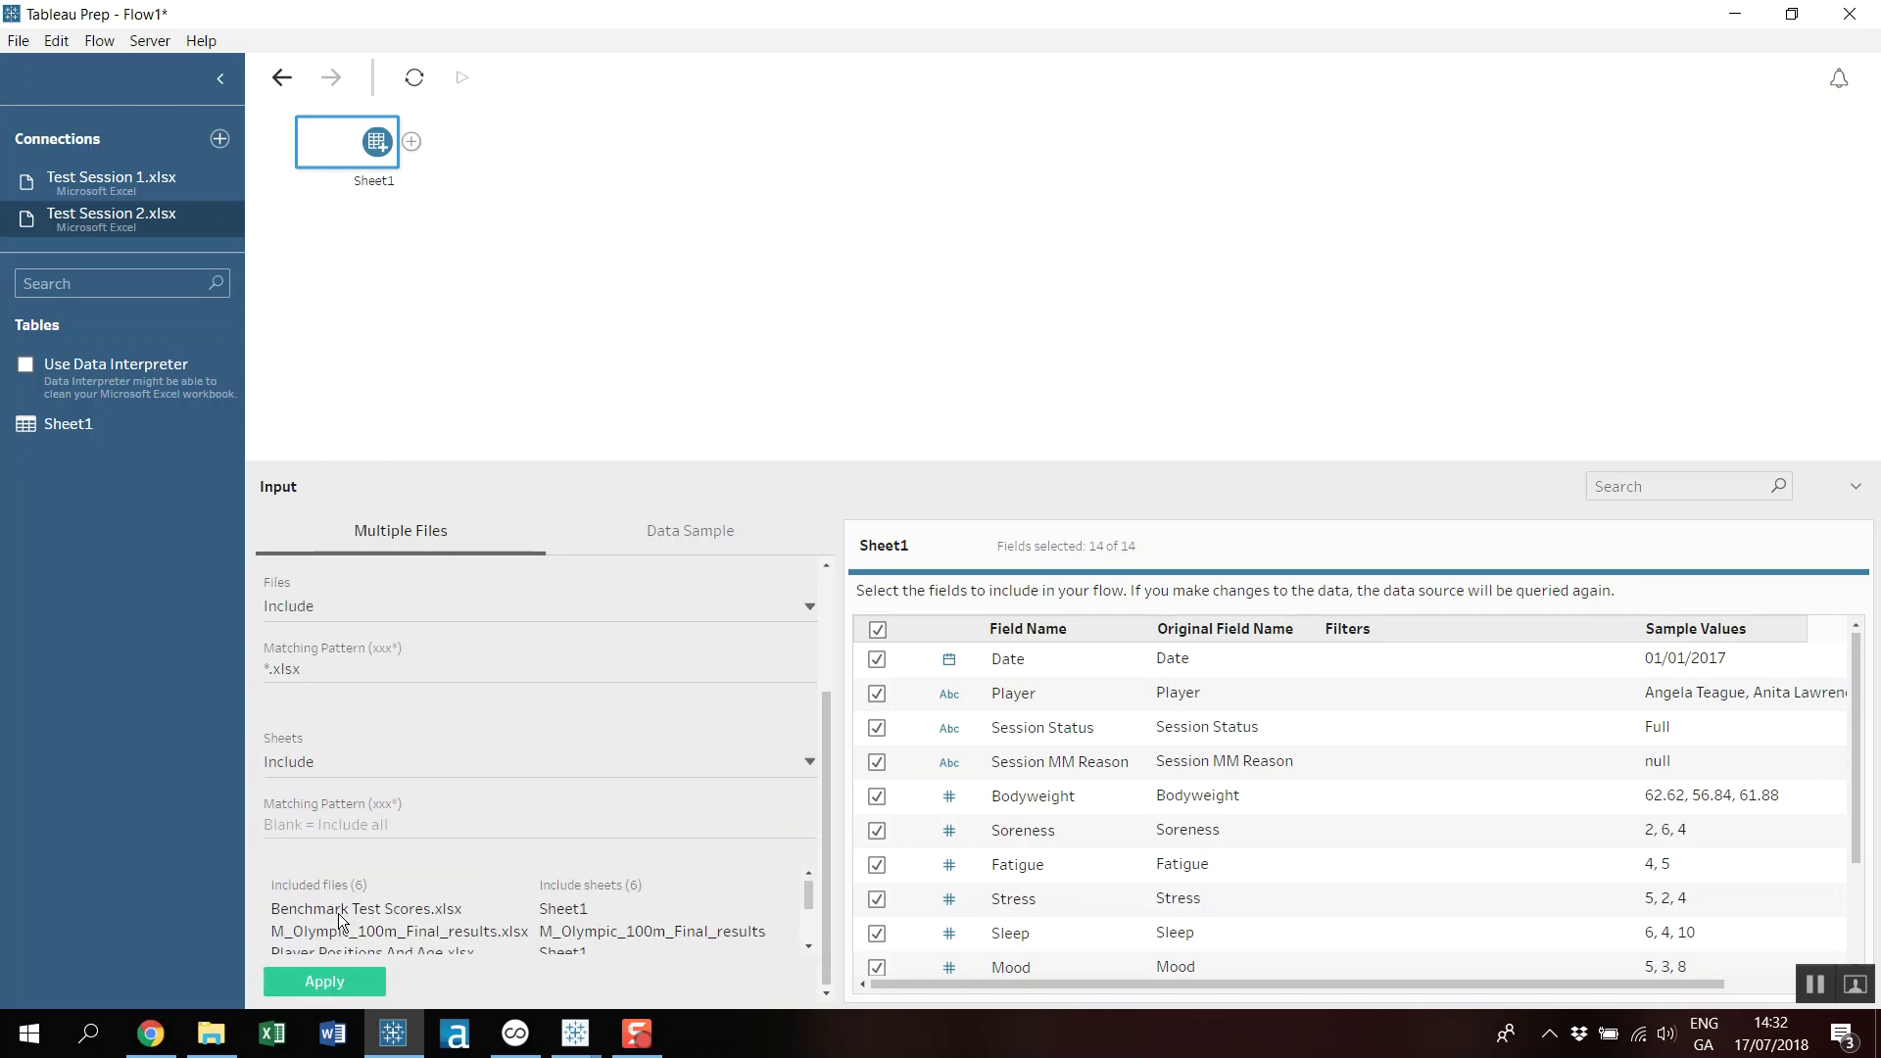
mouse_move(809, 890)
left_mouse_down()
mouse_move(809, 927)
mouse_move(805, 886)
left_mouse_up()
mouse_move(807, 893)
left_mouse_down()
mouse_move(798, 928)
mouse_move(802, 872)
left_mouse_up()
Set the file matching pattern to Test Session*.xlsx and apply the wildcard union.
left_click_drag(270, 670, 409, 693)
left_click(270, 666)
key("BackSpace")
type("Test Session")
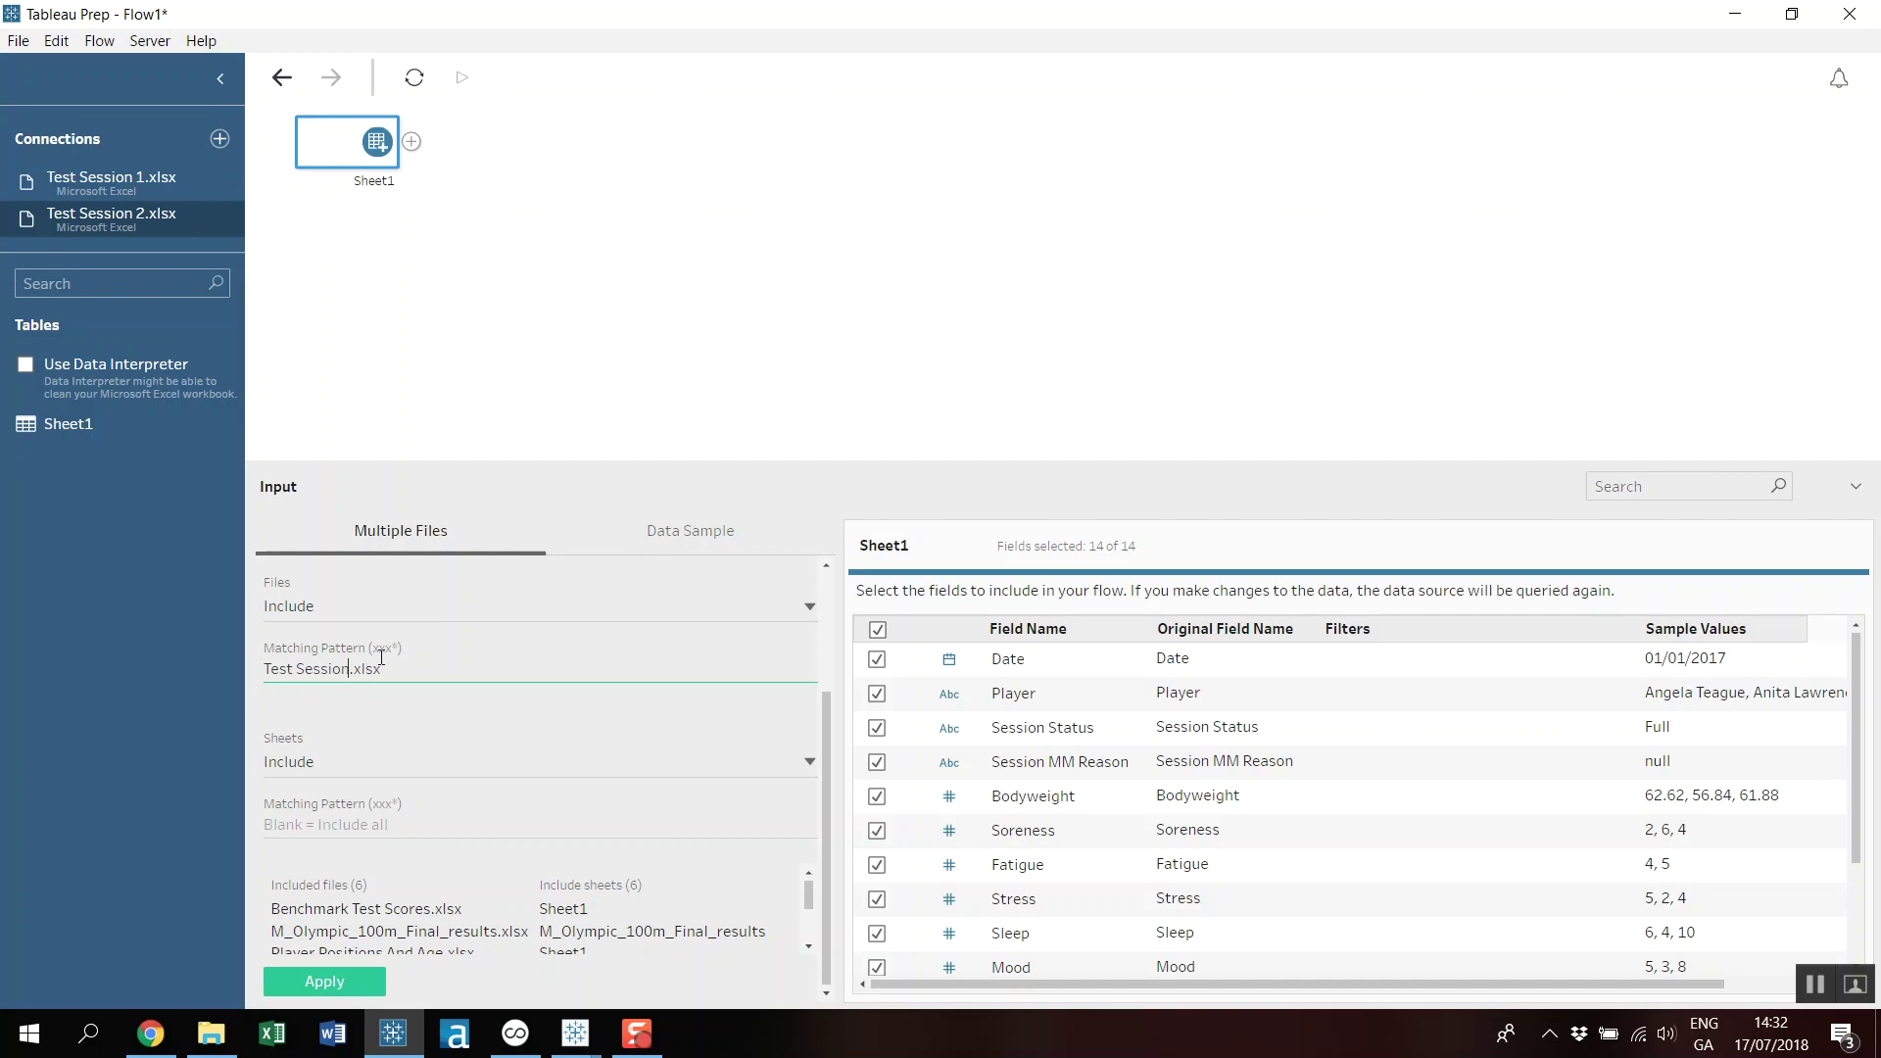
type("*")
left_click(328, 980)
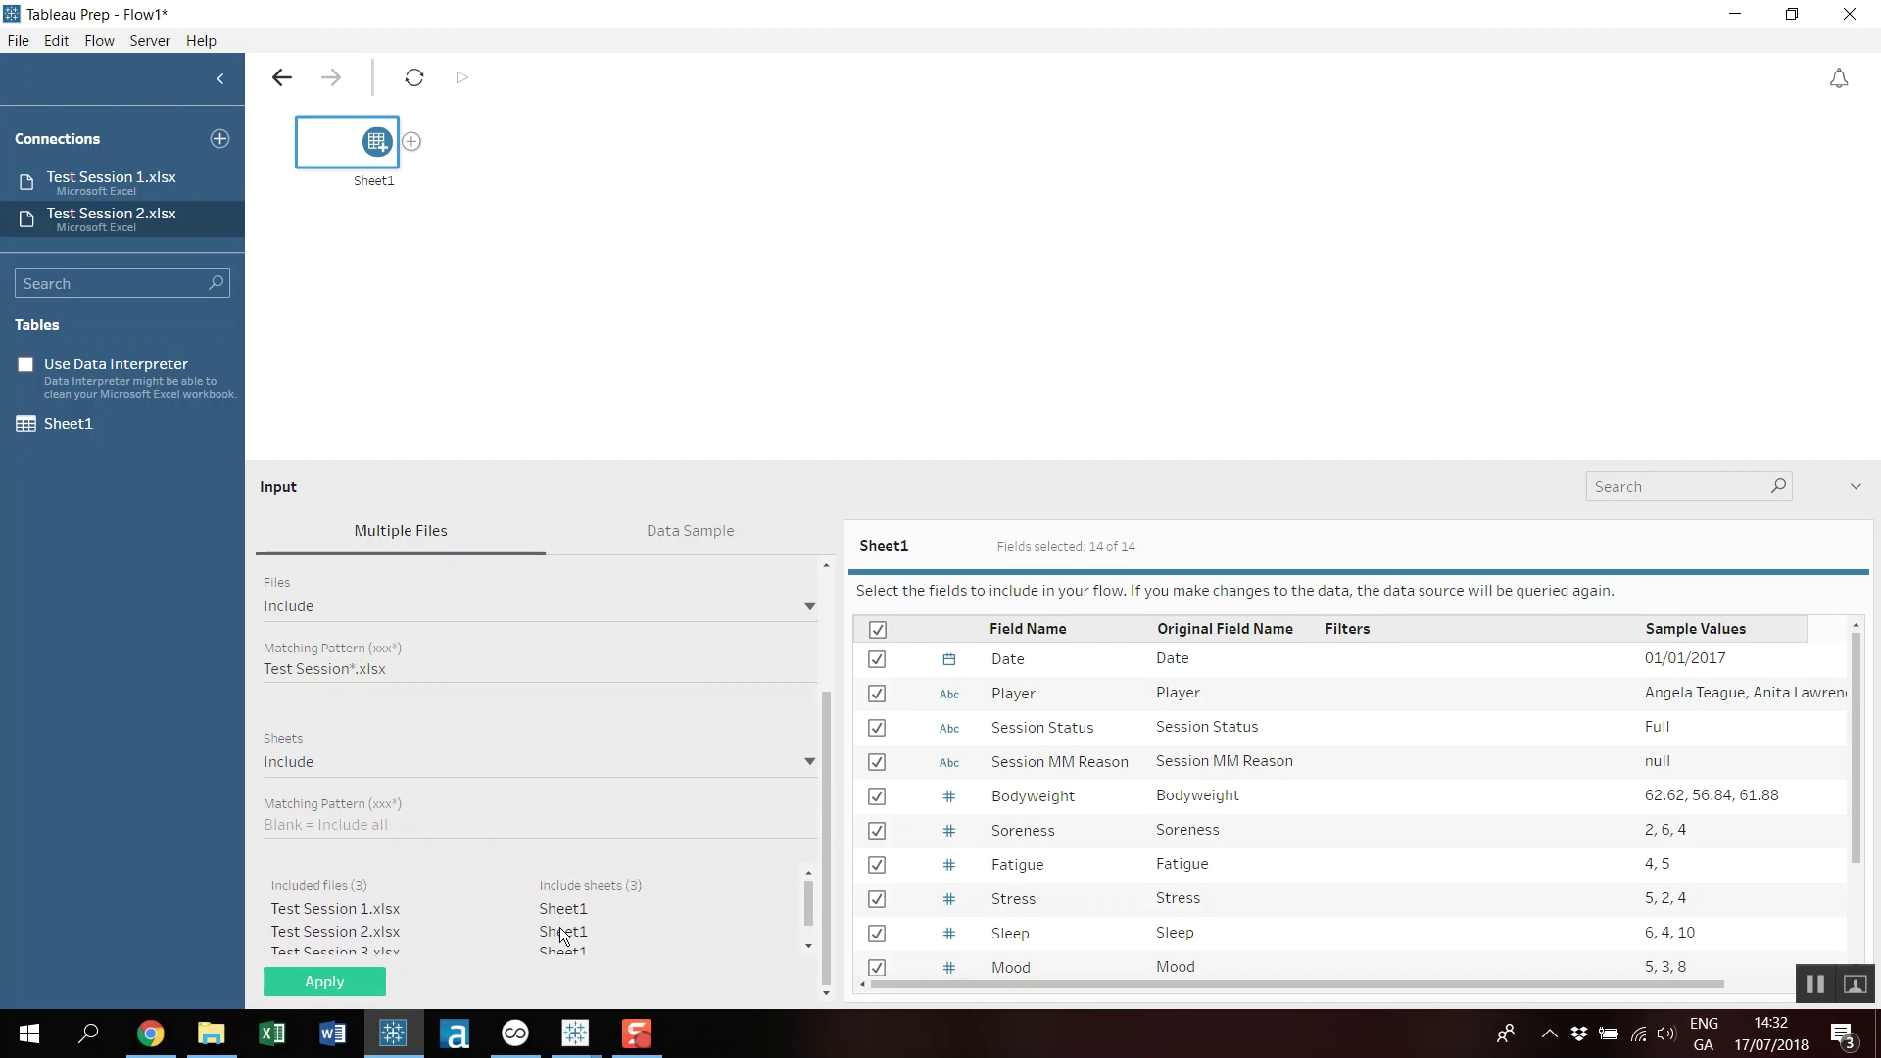
left_click(345, 975)
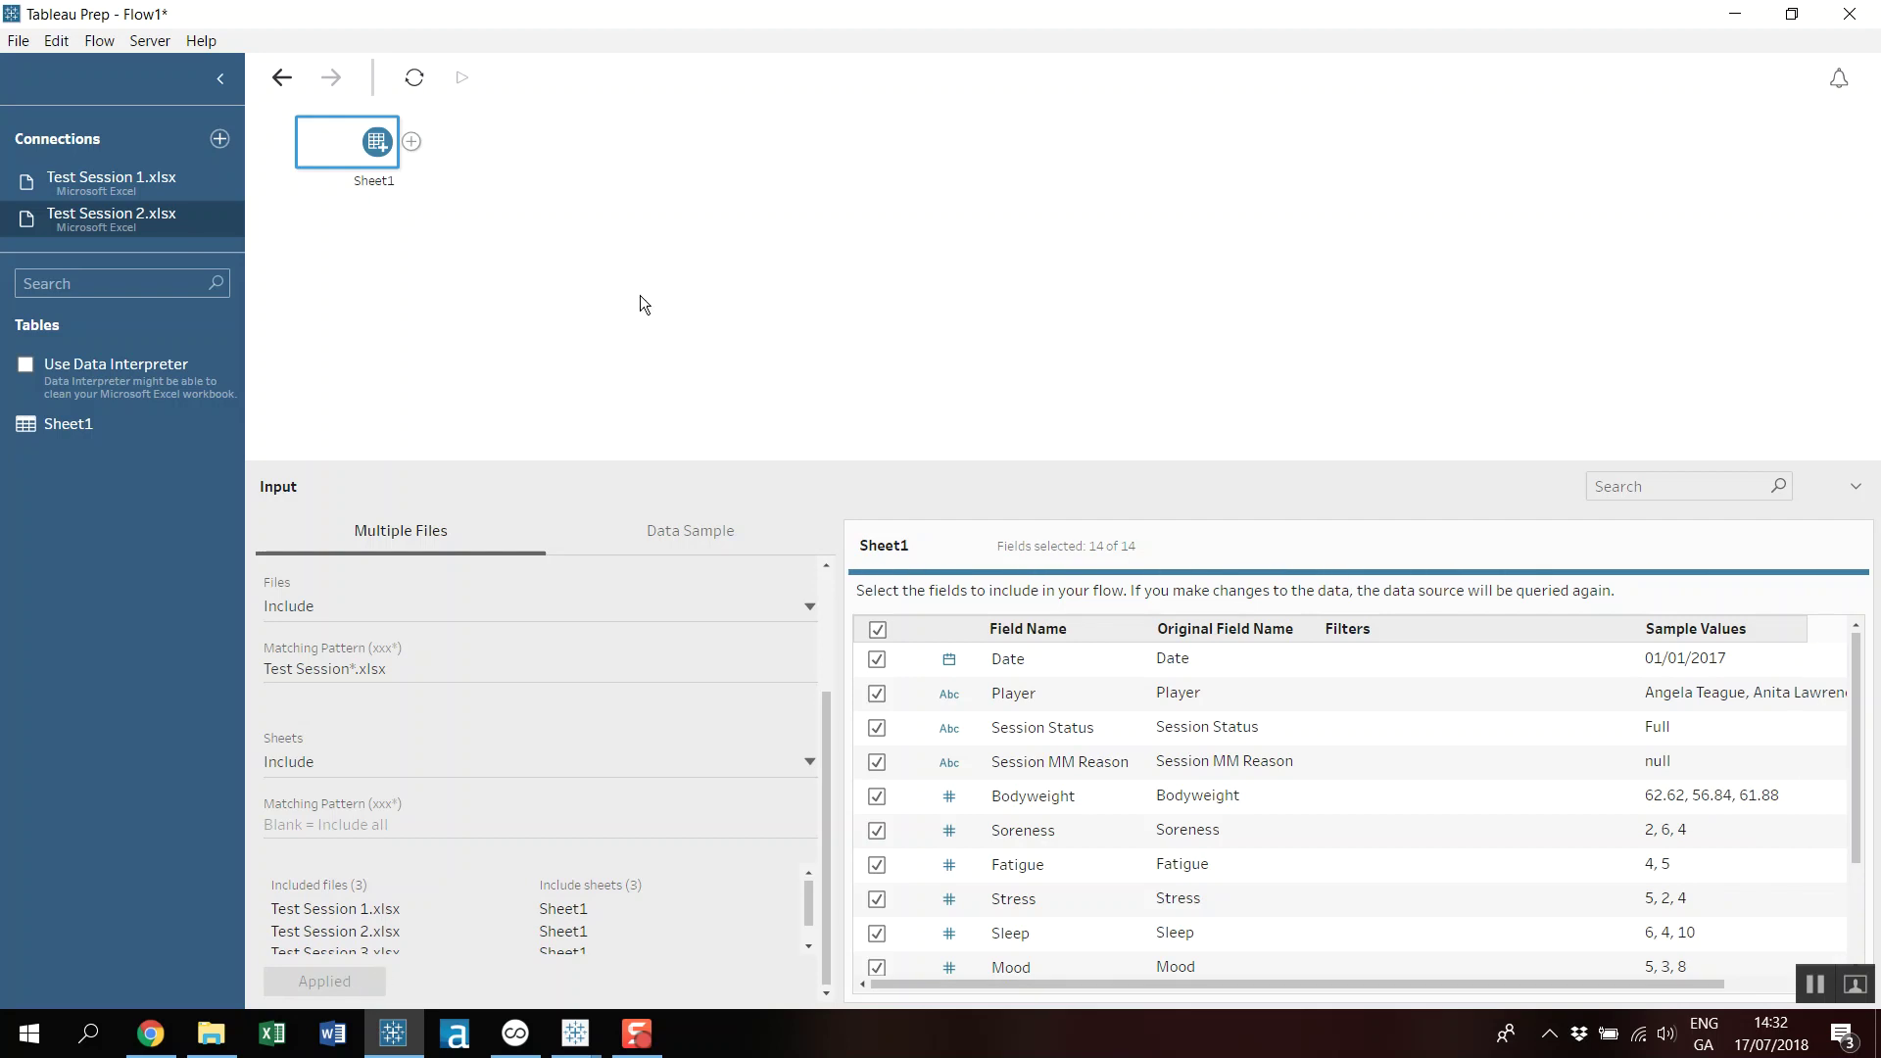
Add a clean step after the Sheet1 input and highlight the rows belonging to each date and each file path.
left_click(411, 142)
left_click(453, 161)
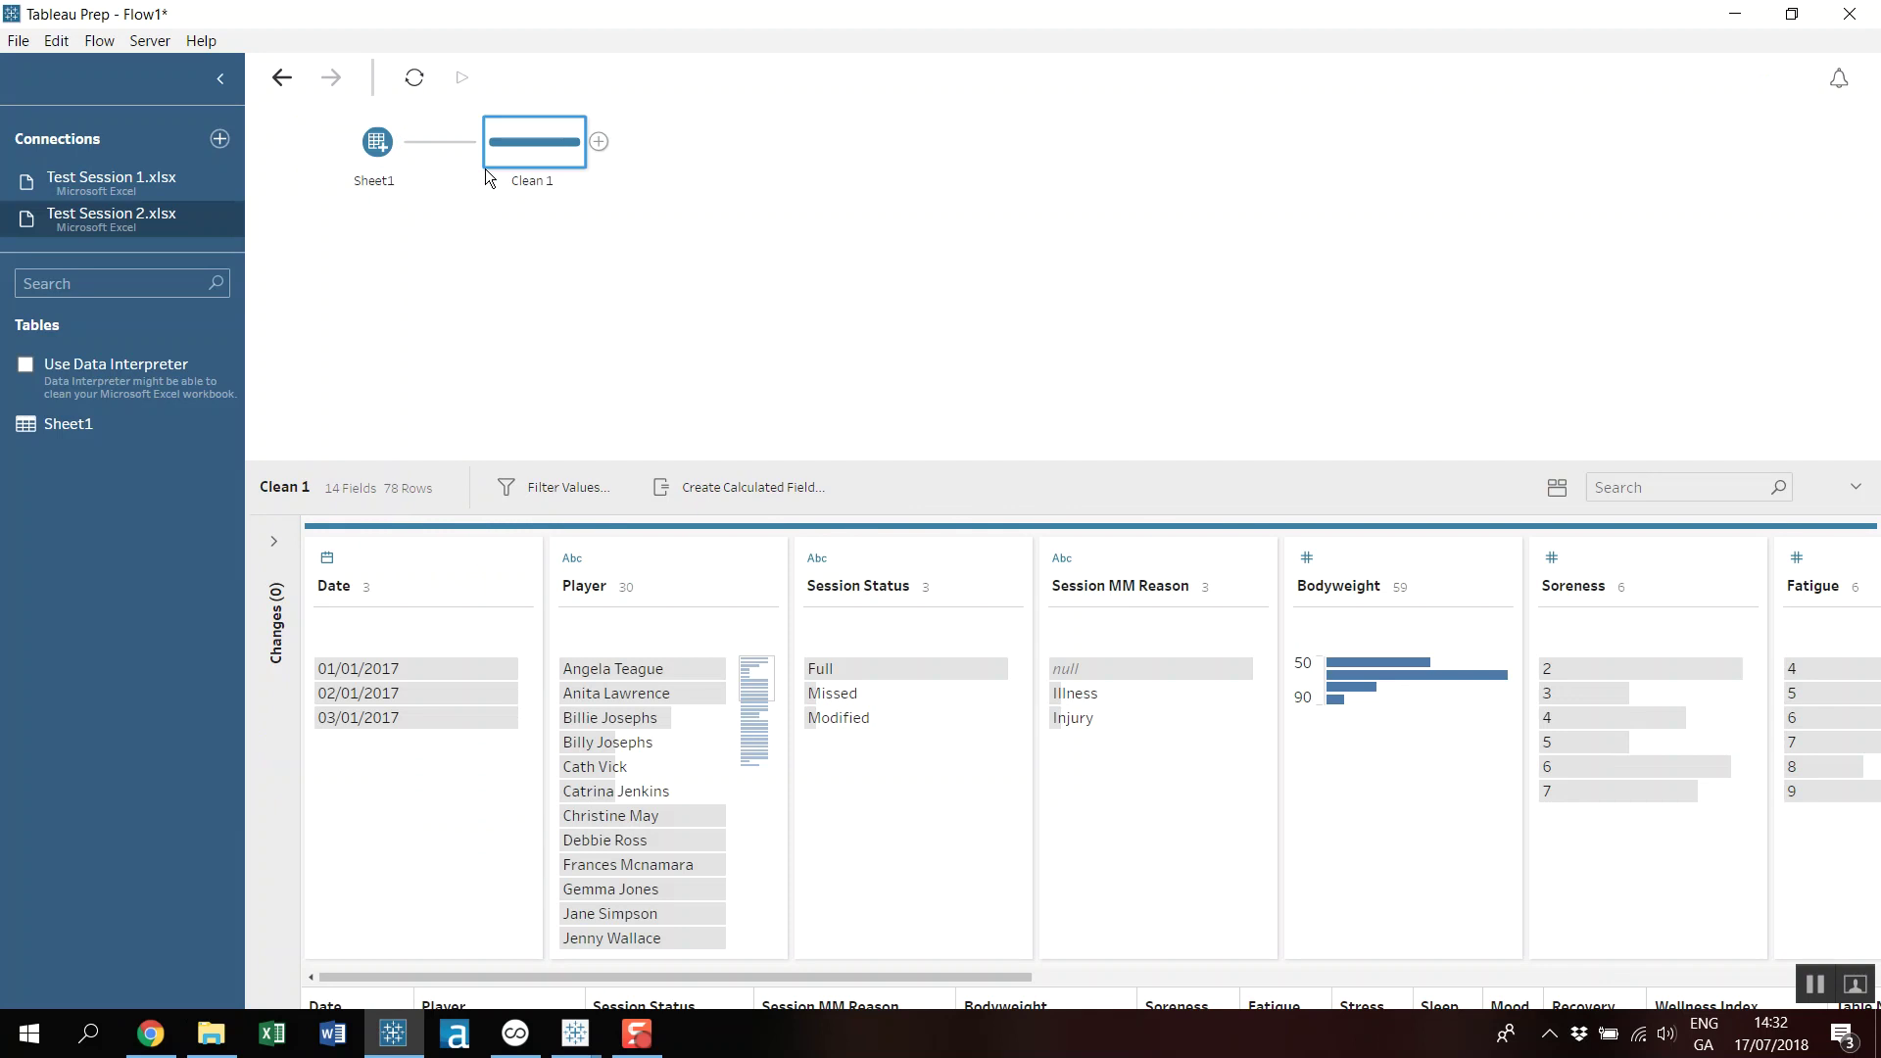
left_click(396, 668)
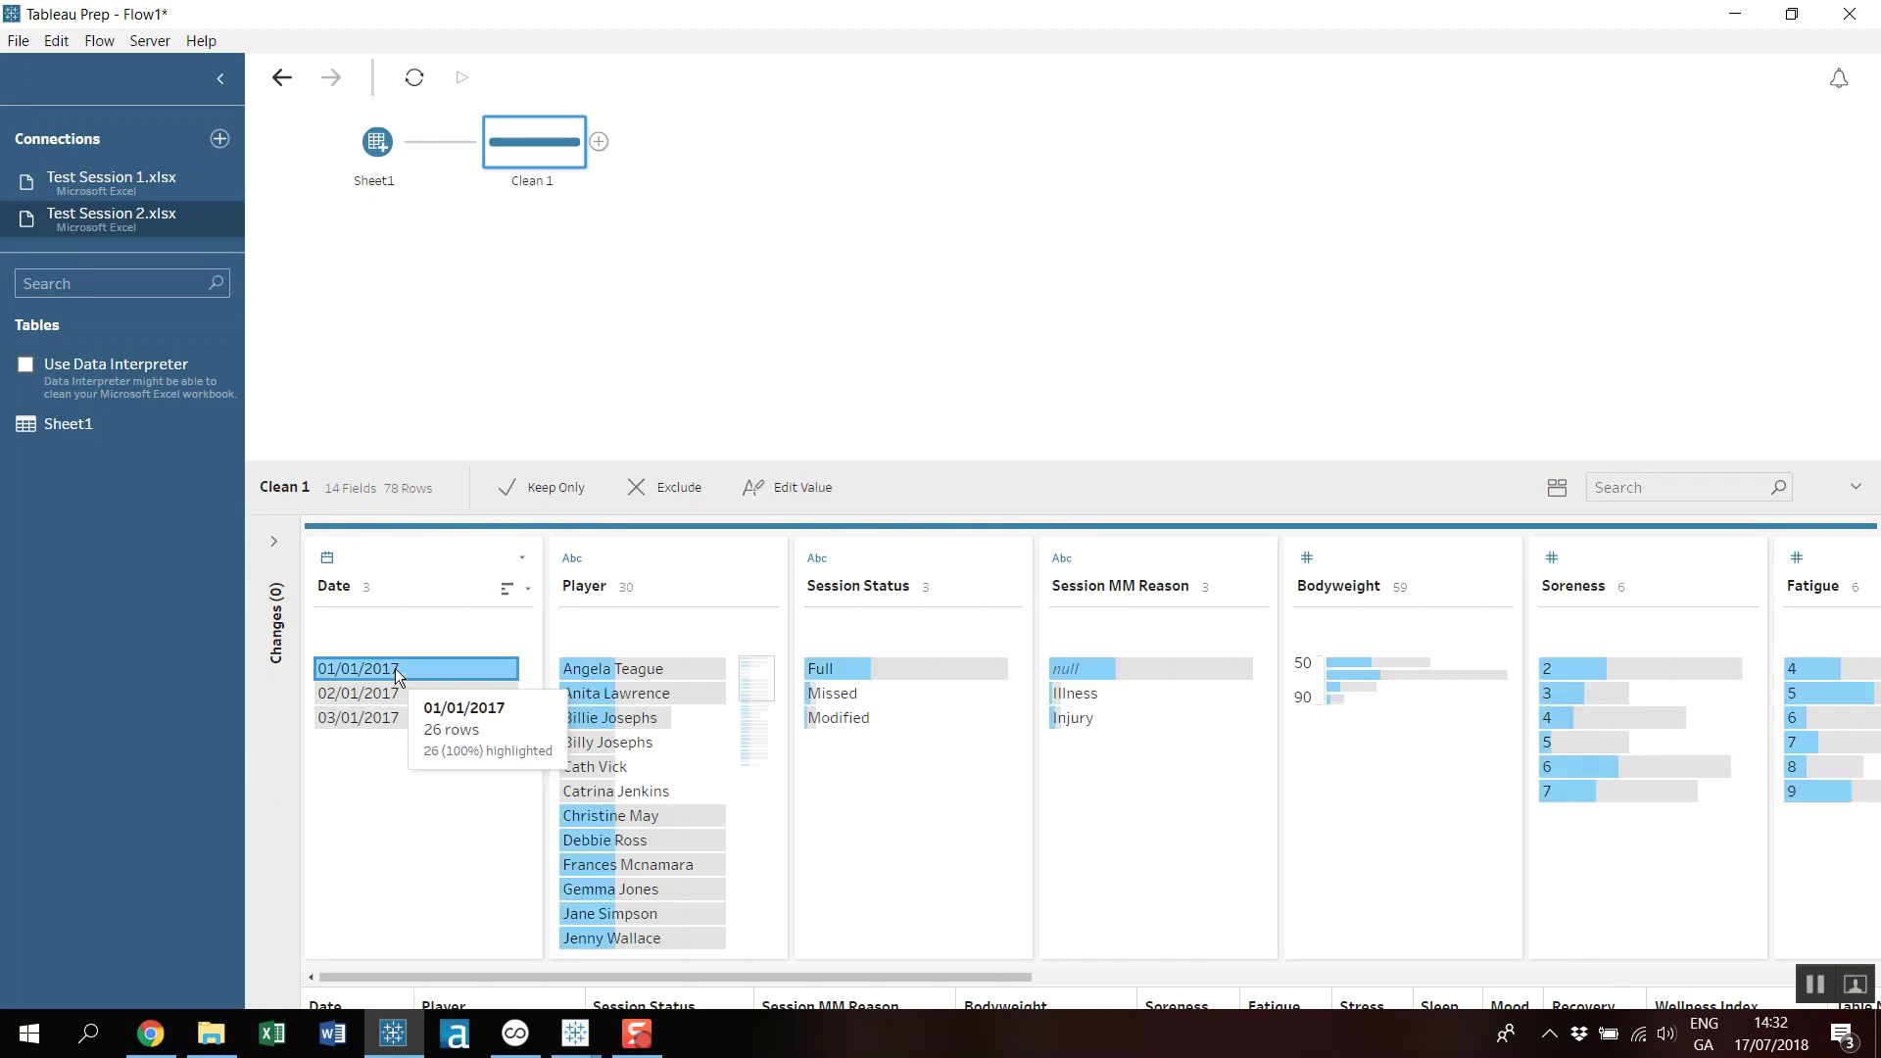
left_click(396, 693)
left_click(397, 713)
left_click_drag(823, 977, 1742, 996)
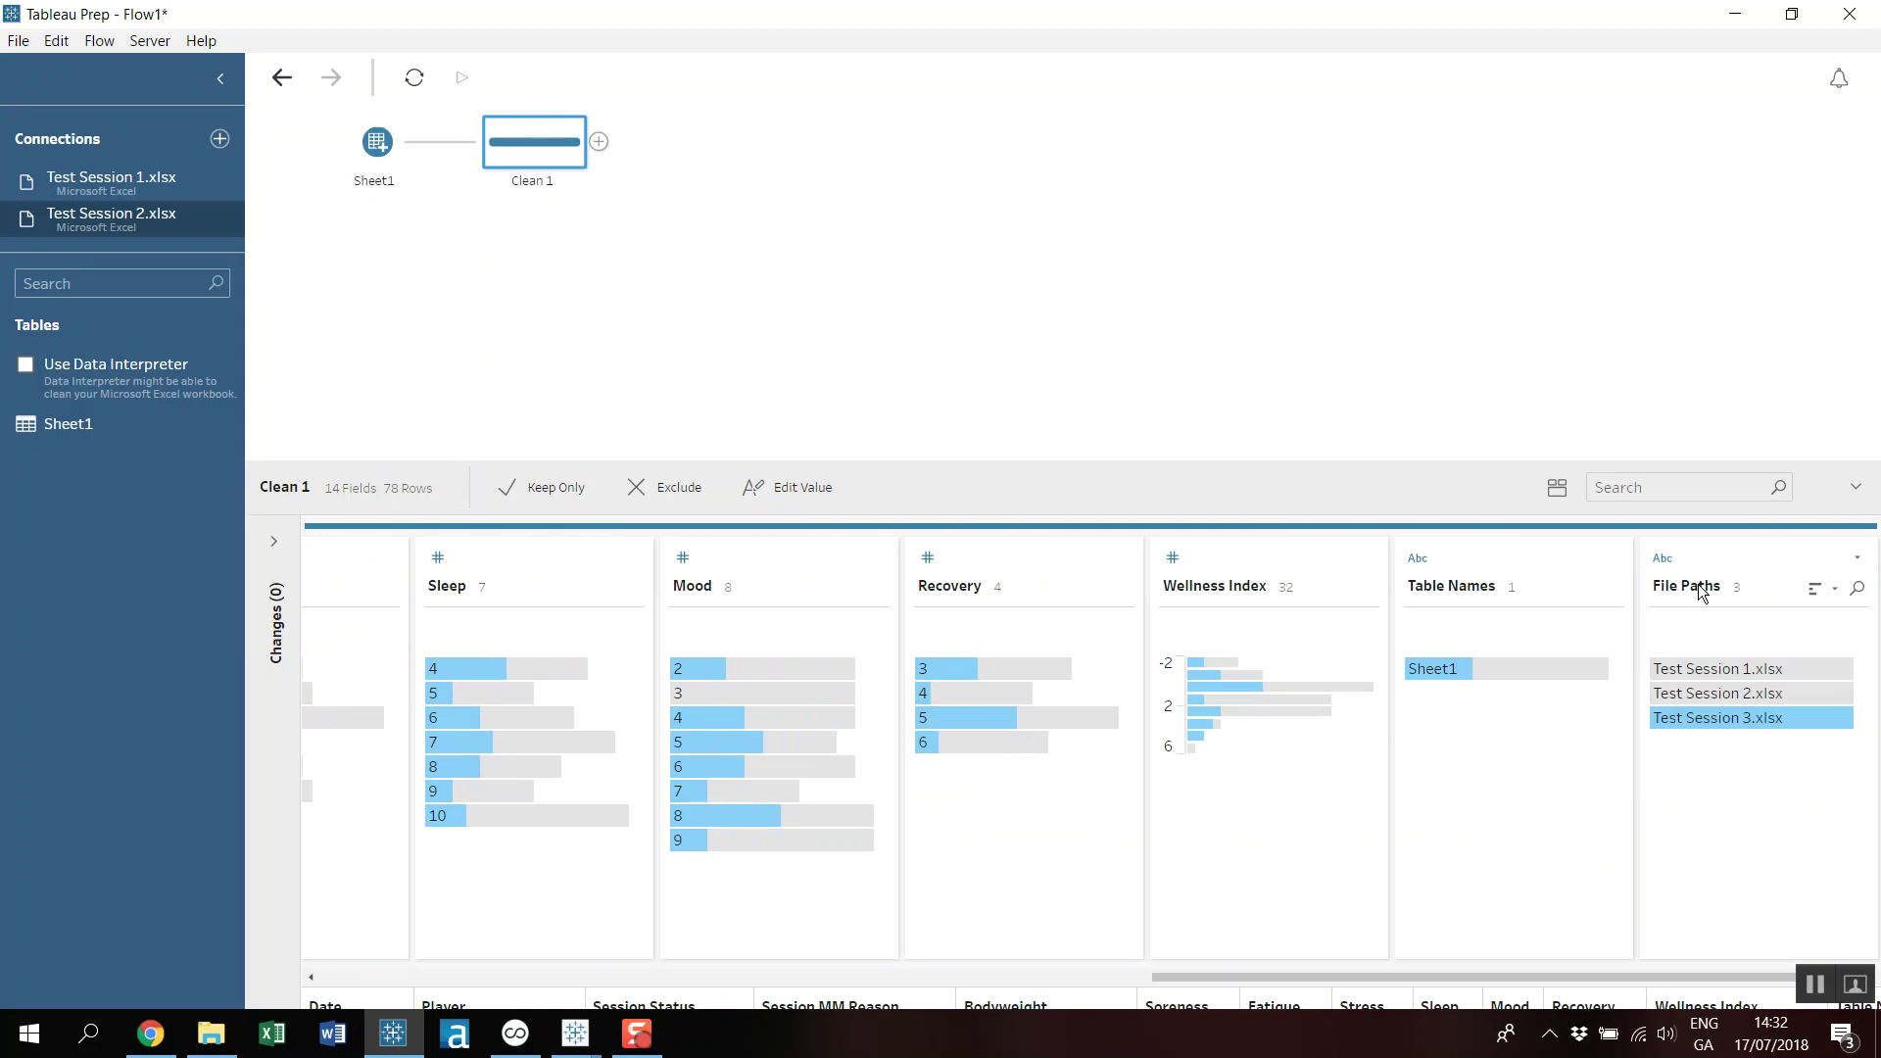
left_click(1769, 668)
left_click(1808, 694)
left_click(1800, 724)
left_click_drag(1578, 979, 705, 975)
Review the Sheet1 input's wildcard union settings and field list, and look over all the fields in Clean 1.
left_click(362, 139)
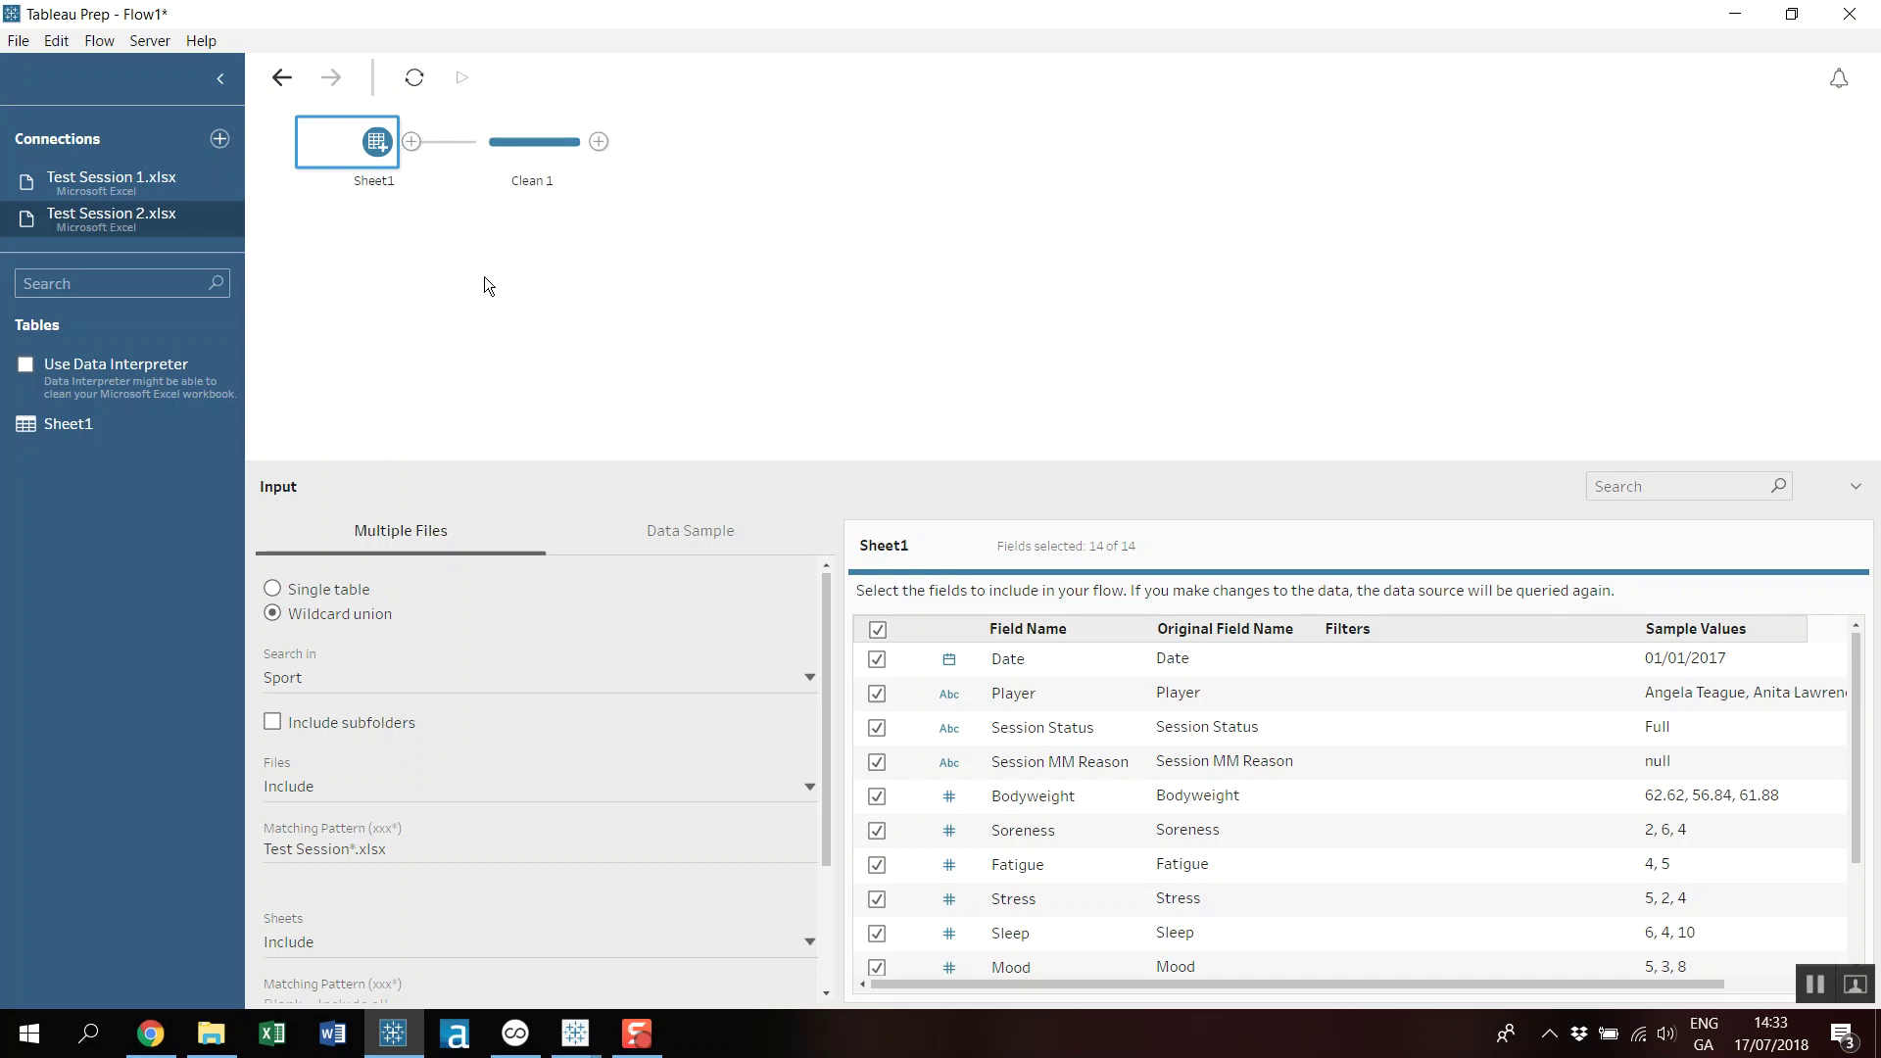
scroll(547, 866, "down", 3)
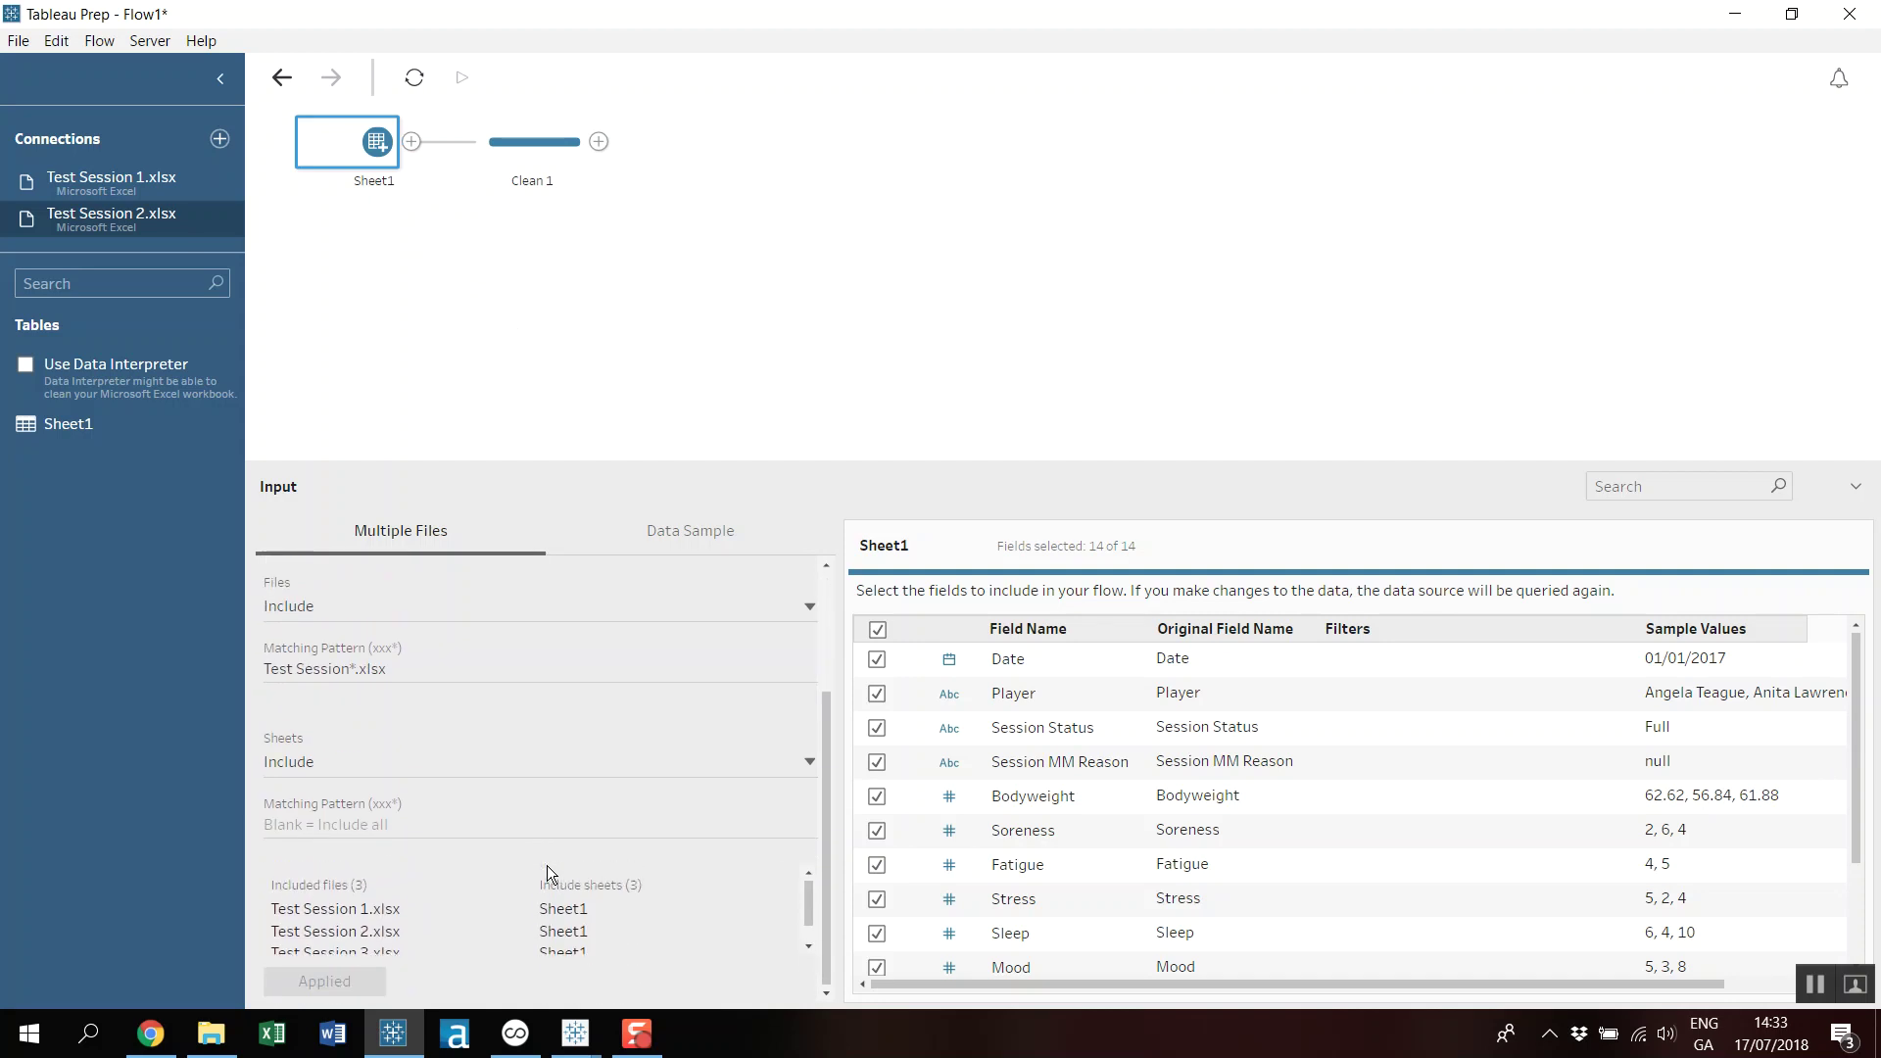
scroll(547, 866, "up", 3)
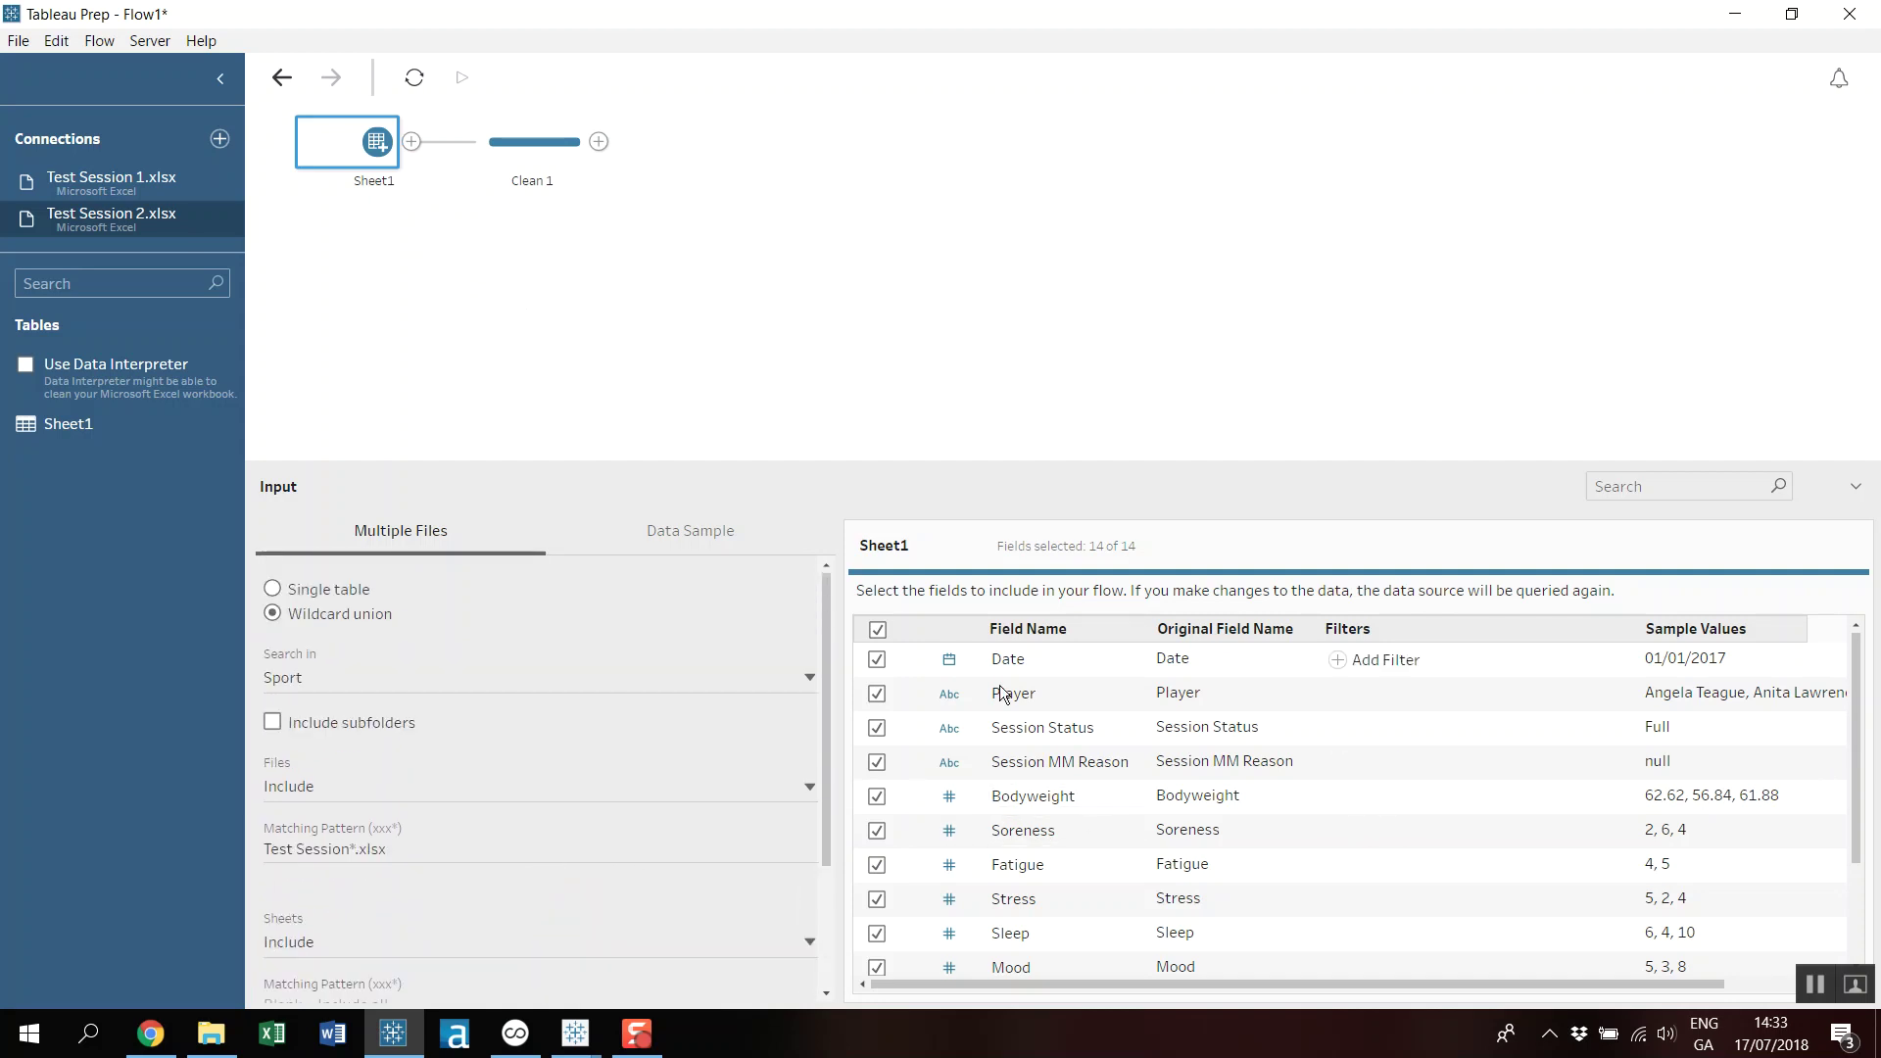
scroll(1124, 809, "down", 3)
scroll(1054, 766, "up", 3)
left_click(550, 152)
left_click_drag(780, 978, 1693, 978)
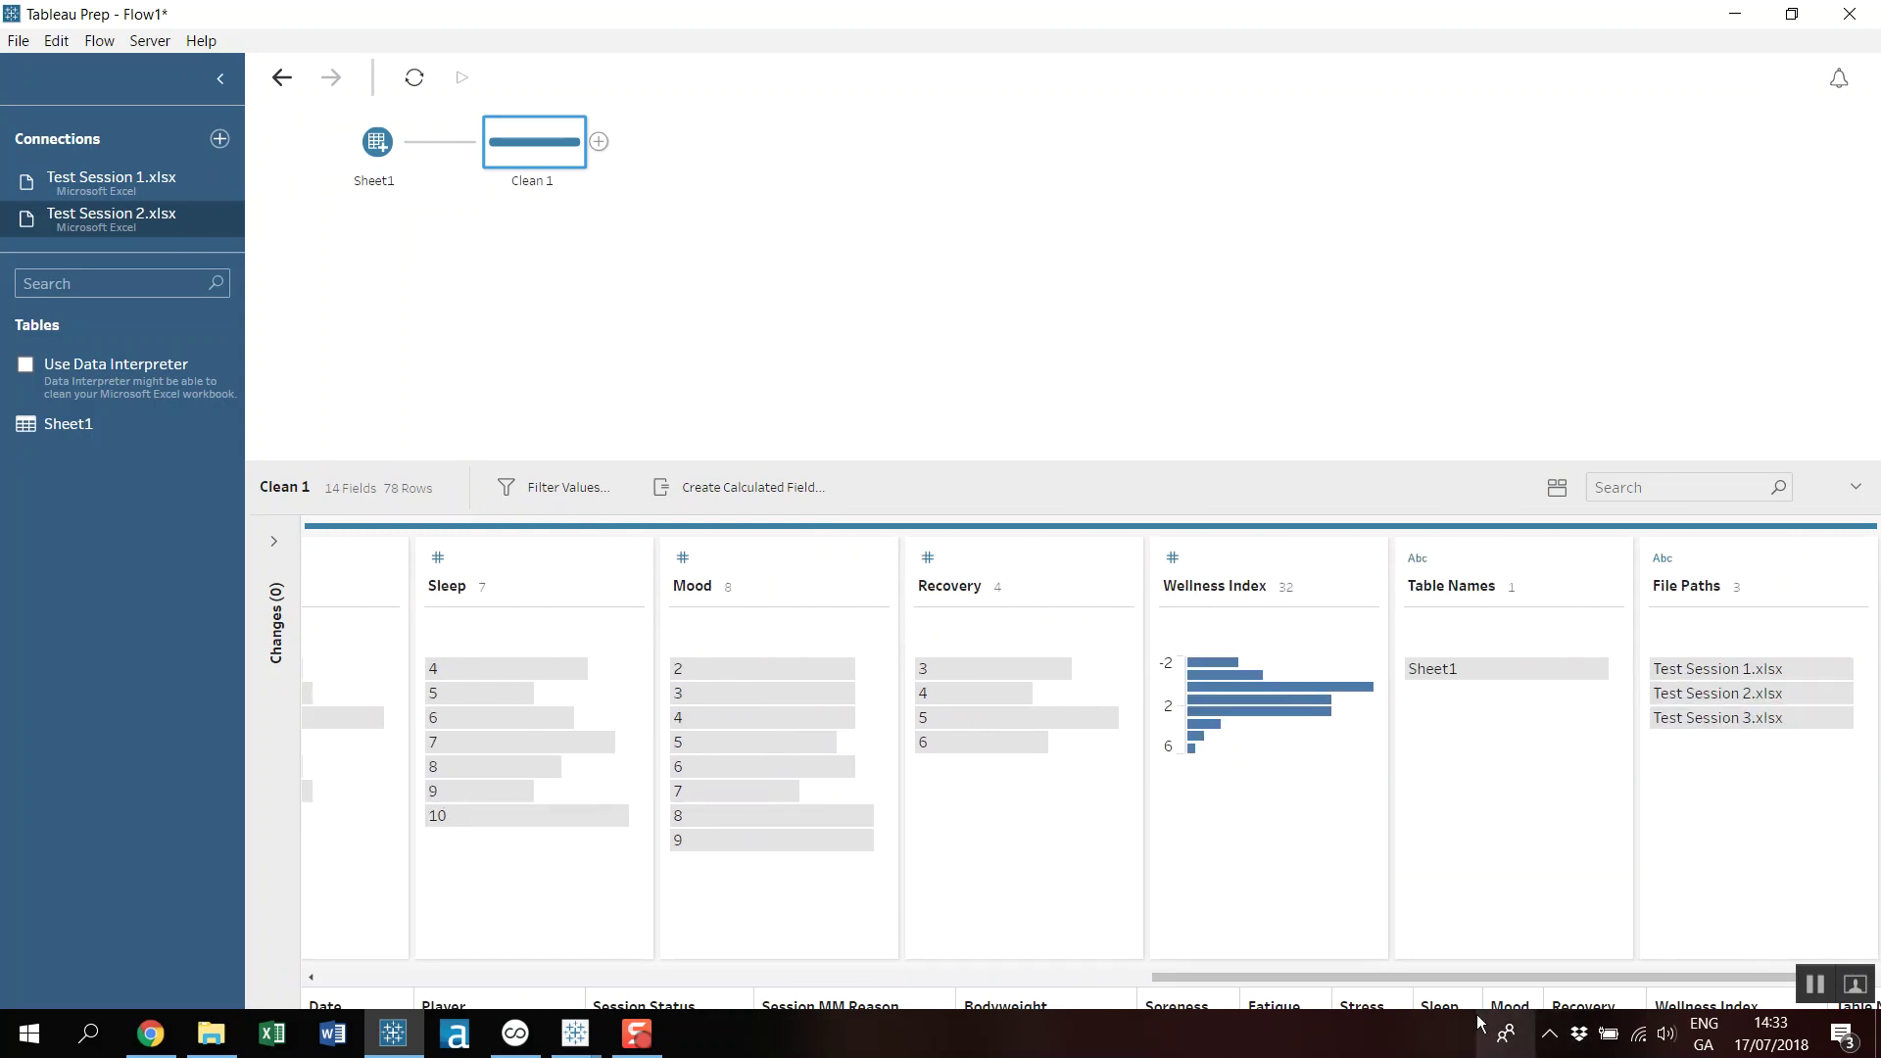
left_click_drag(1466, 980, 549, 970)
mouse_move(490, 710)
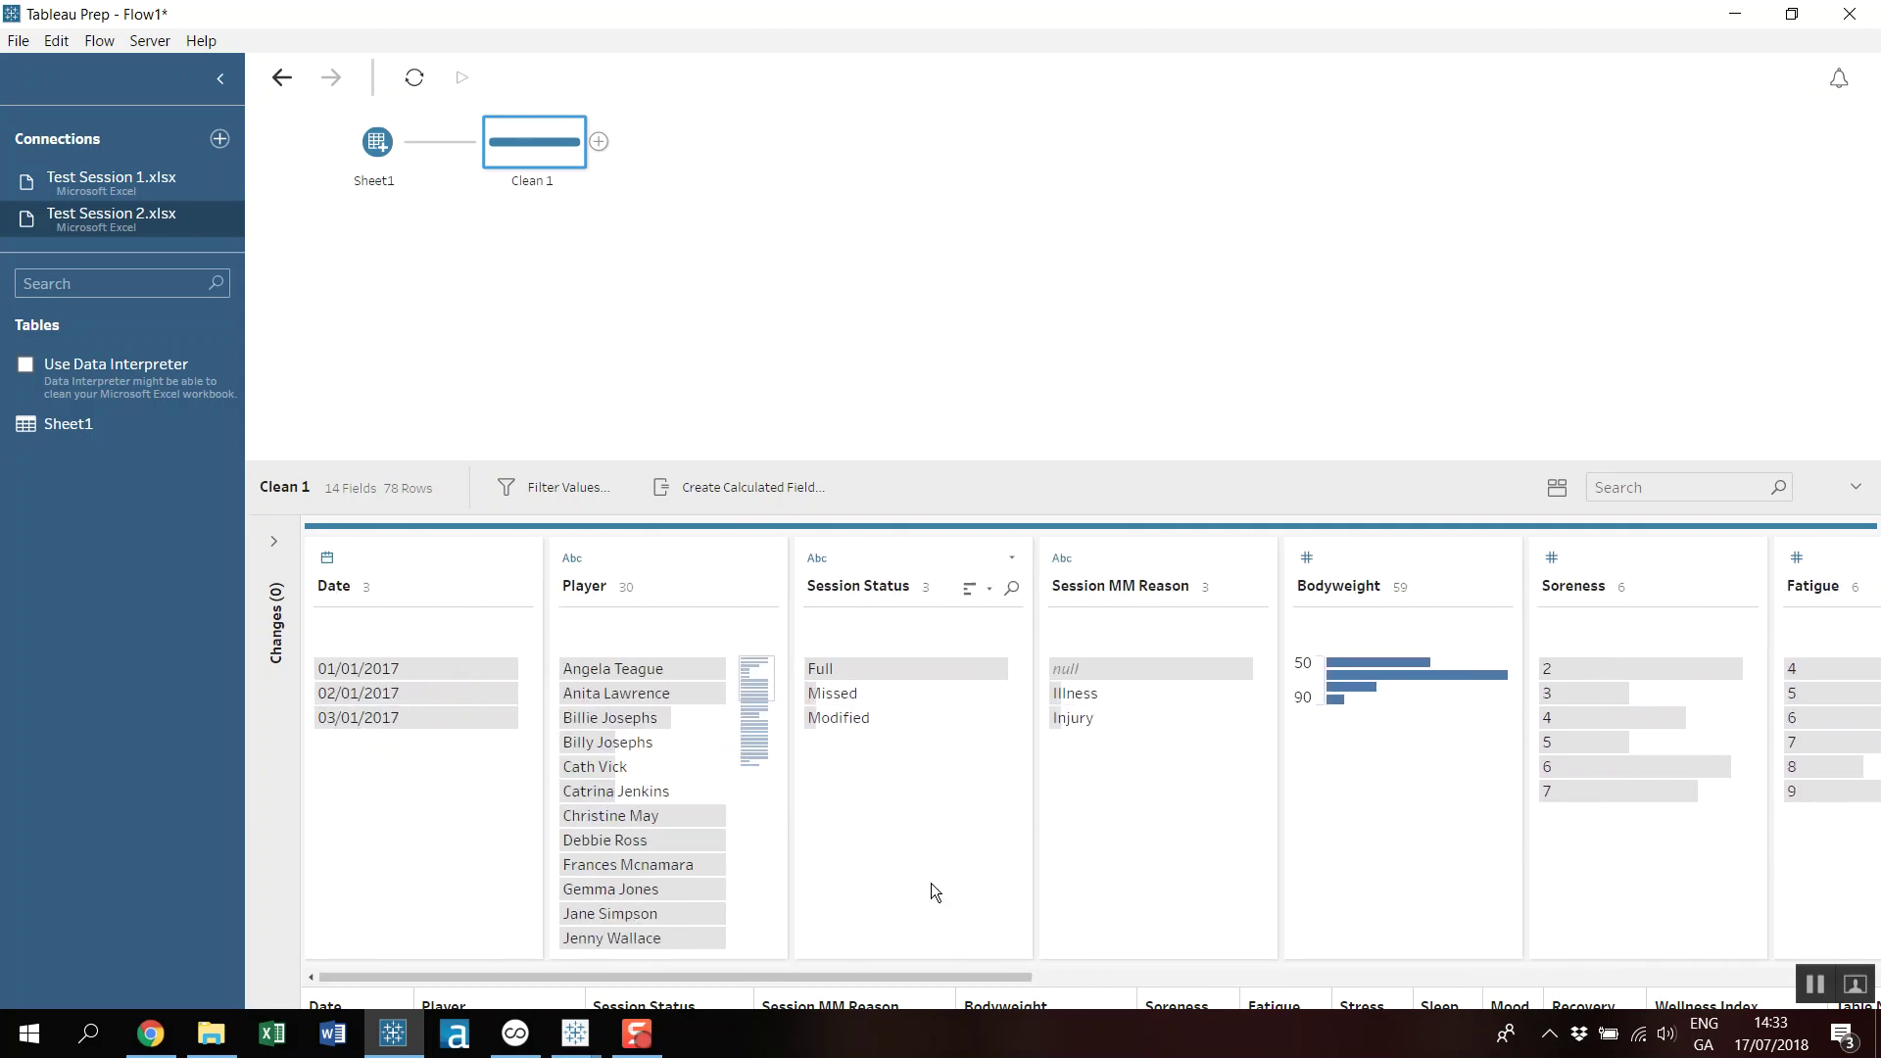
left_click_drag(862, 978, 690, 952)
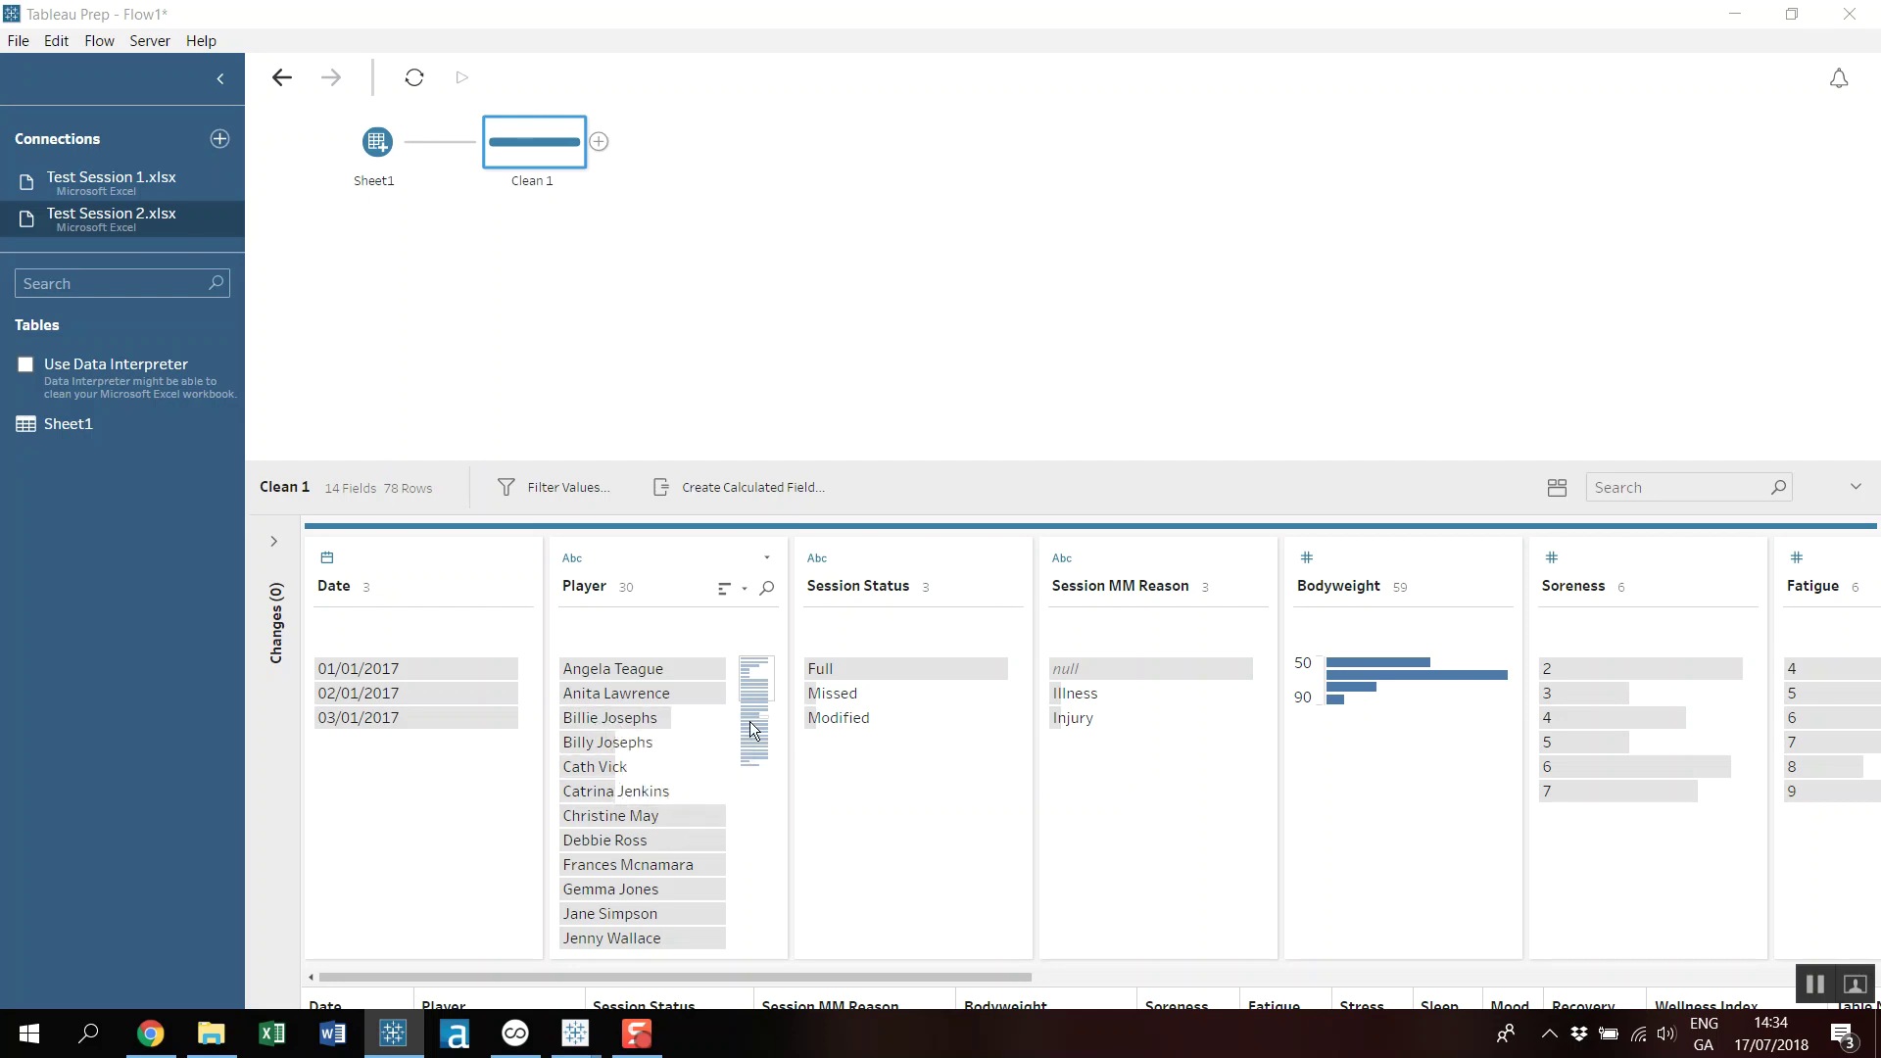
Examine the full list of Player values for names that are spelled or spaced differently.
scroll(691, 760, "down", 6)
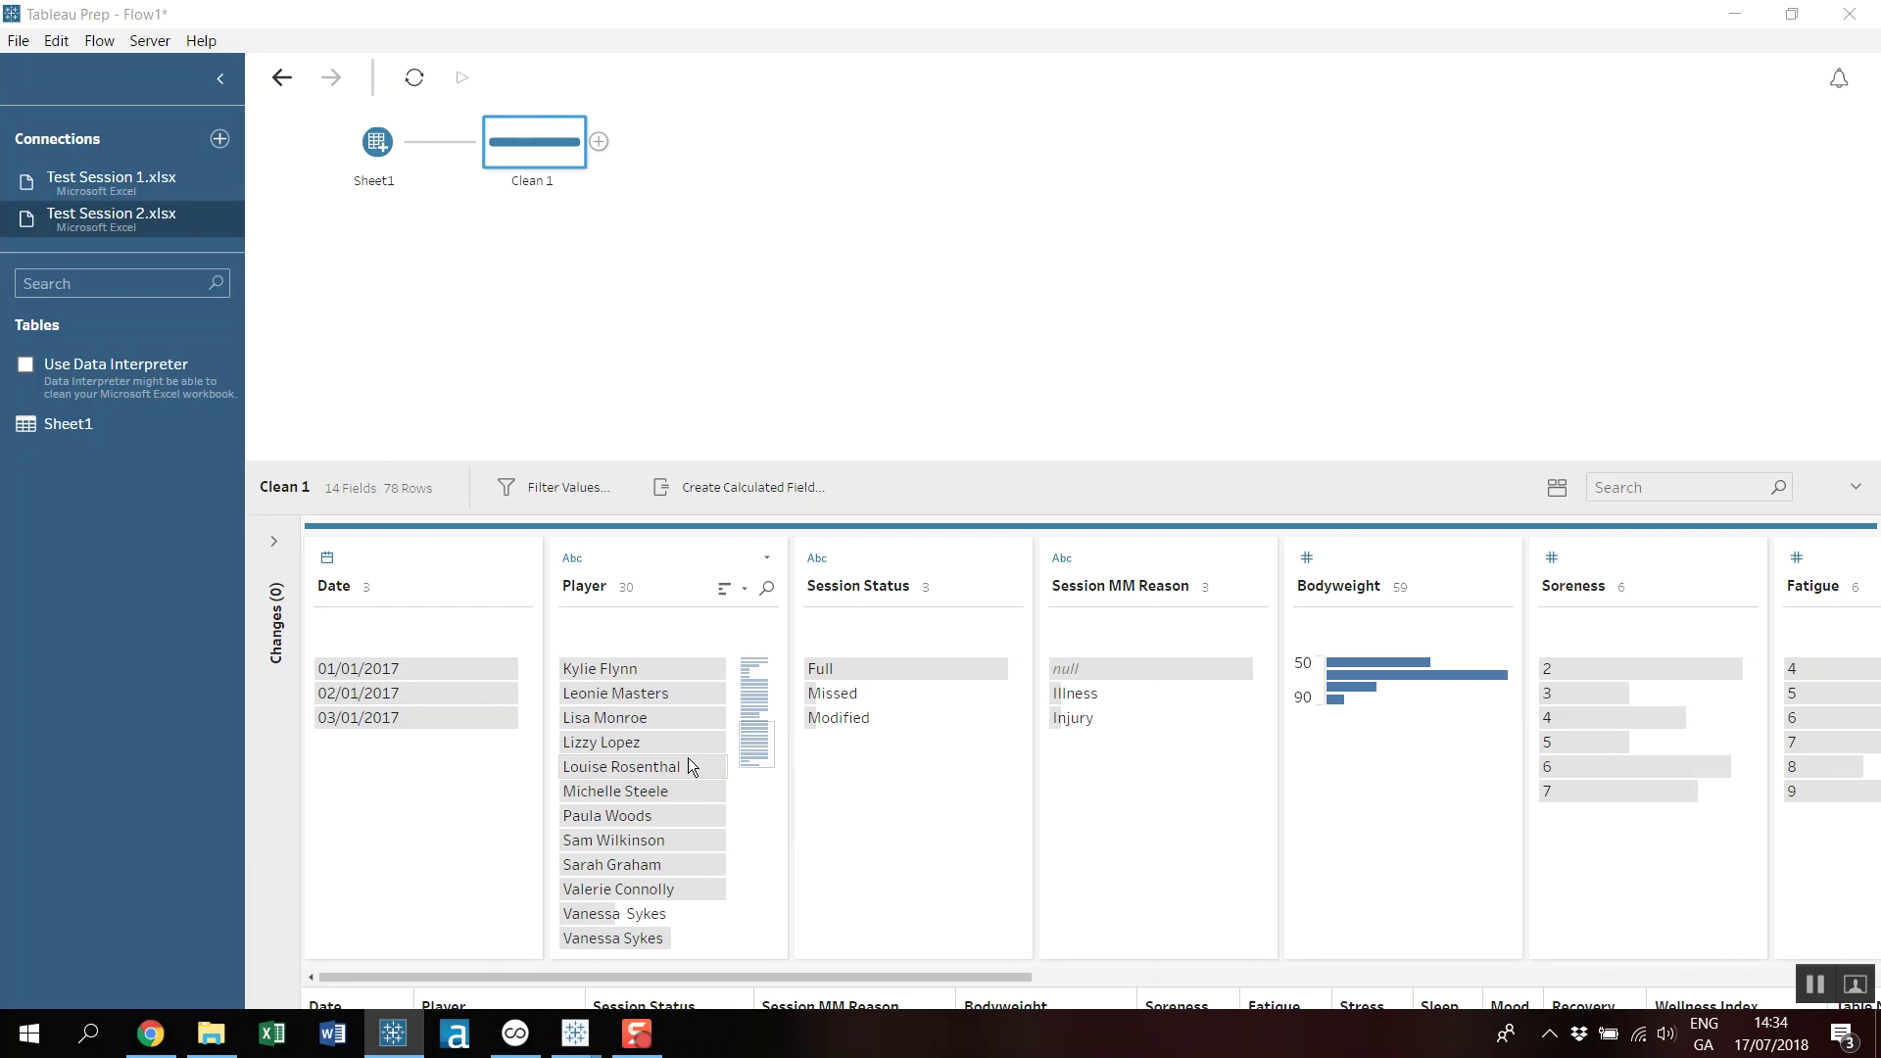
scroll(676, 799, "up", 6)
scroll(672, 715, "down", 2)
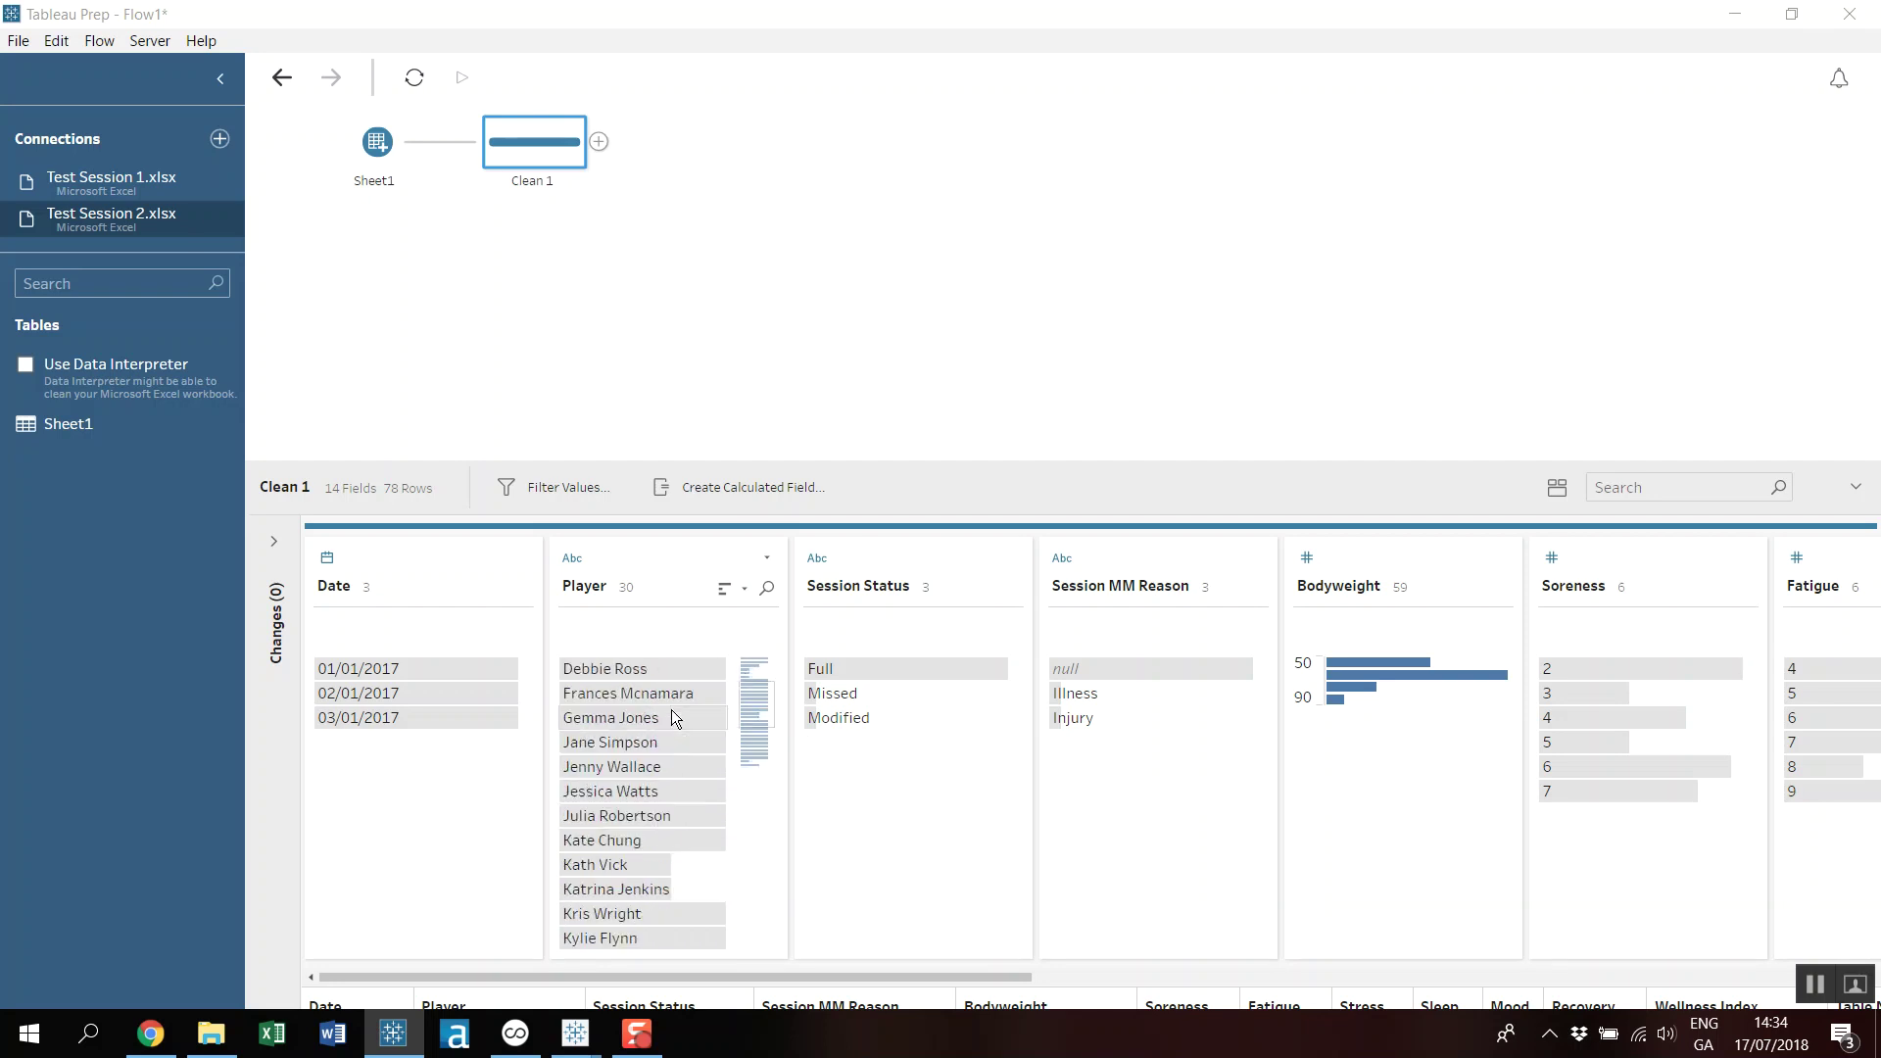
scroll(672, 715, "down", 4)
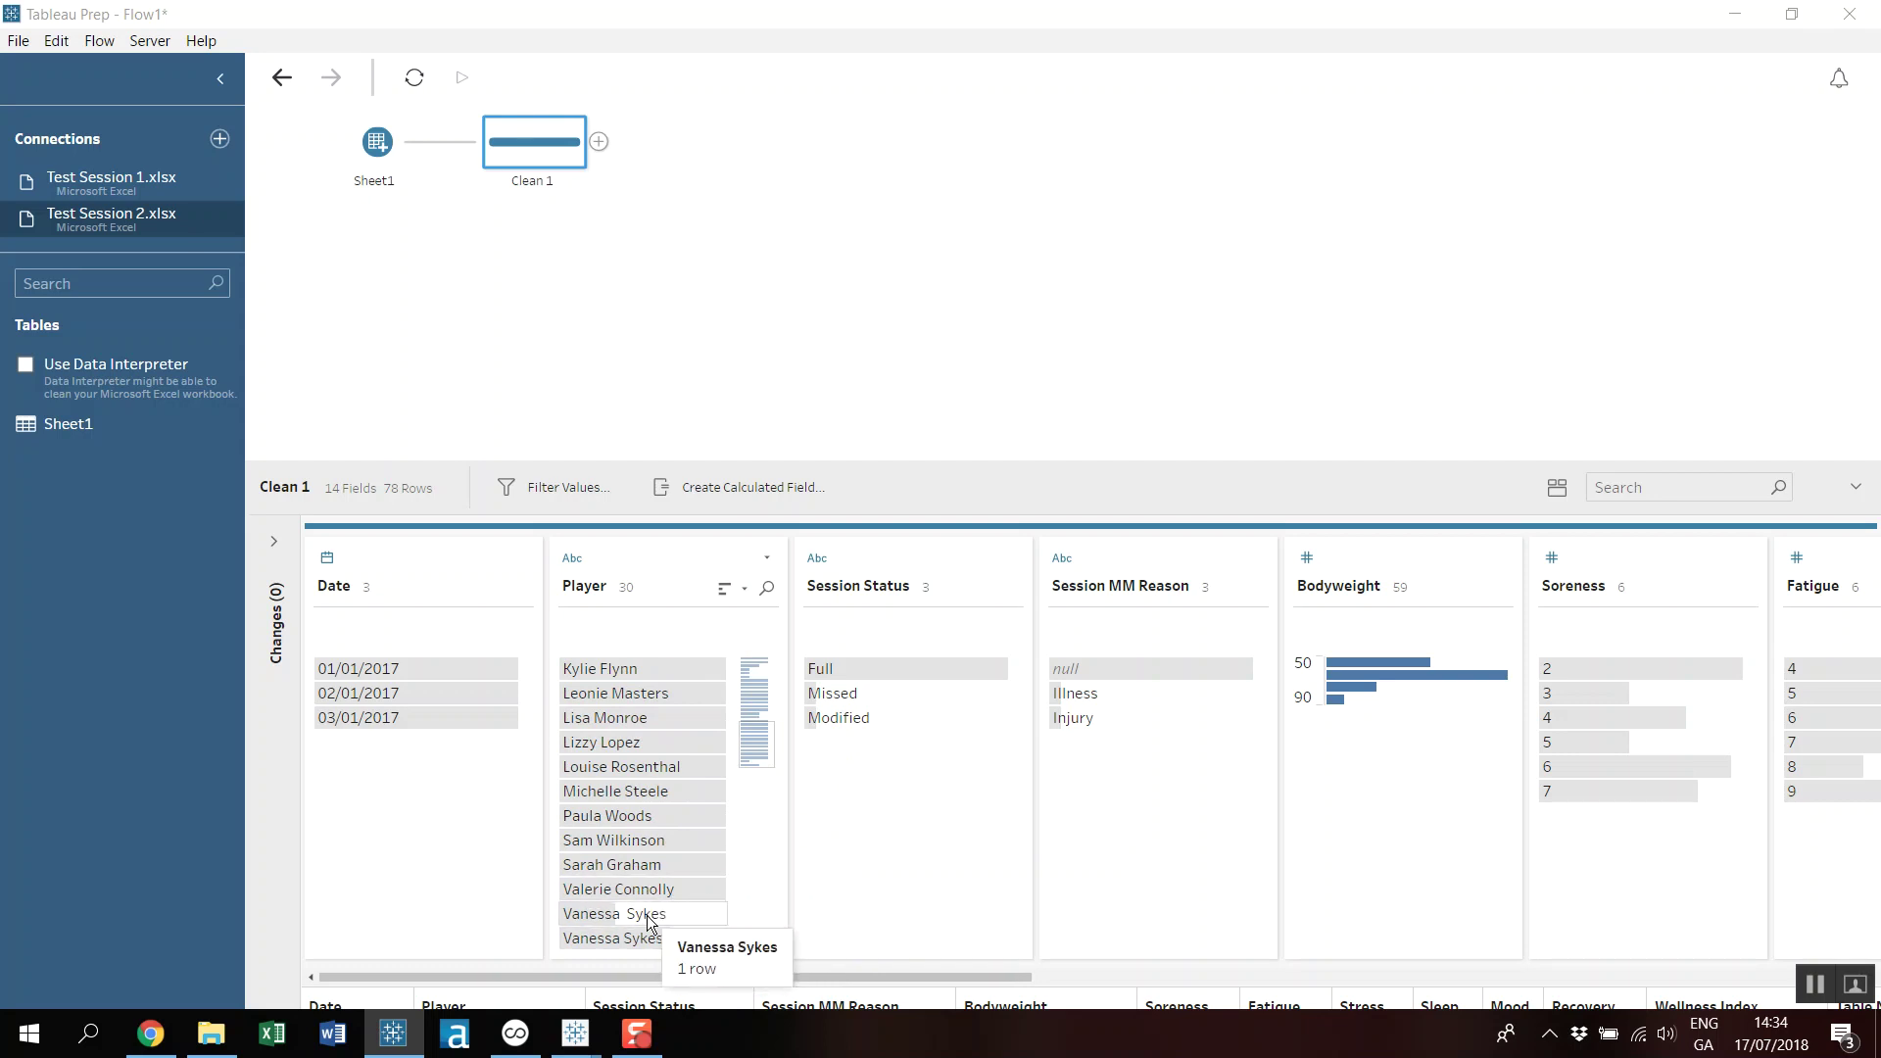
scroll(667, 828, "up", 6)
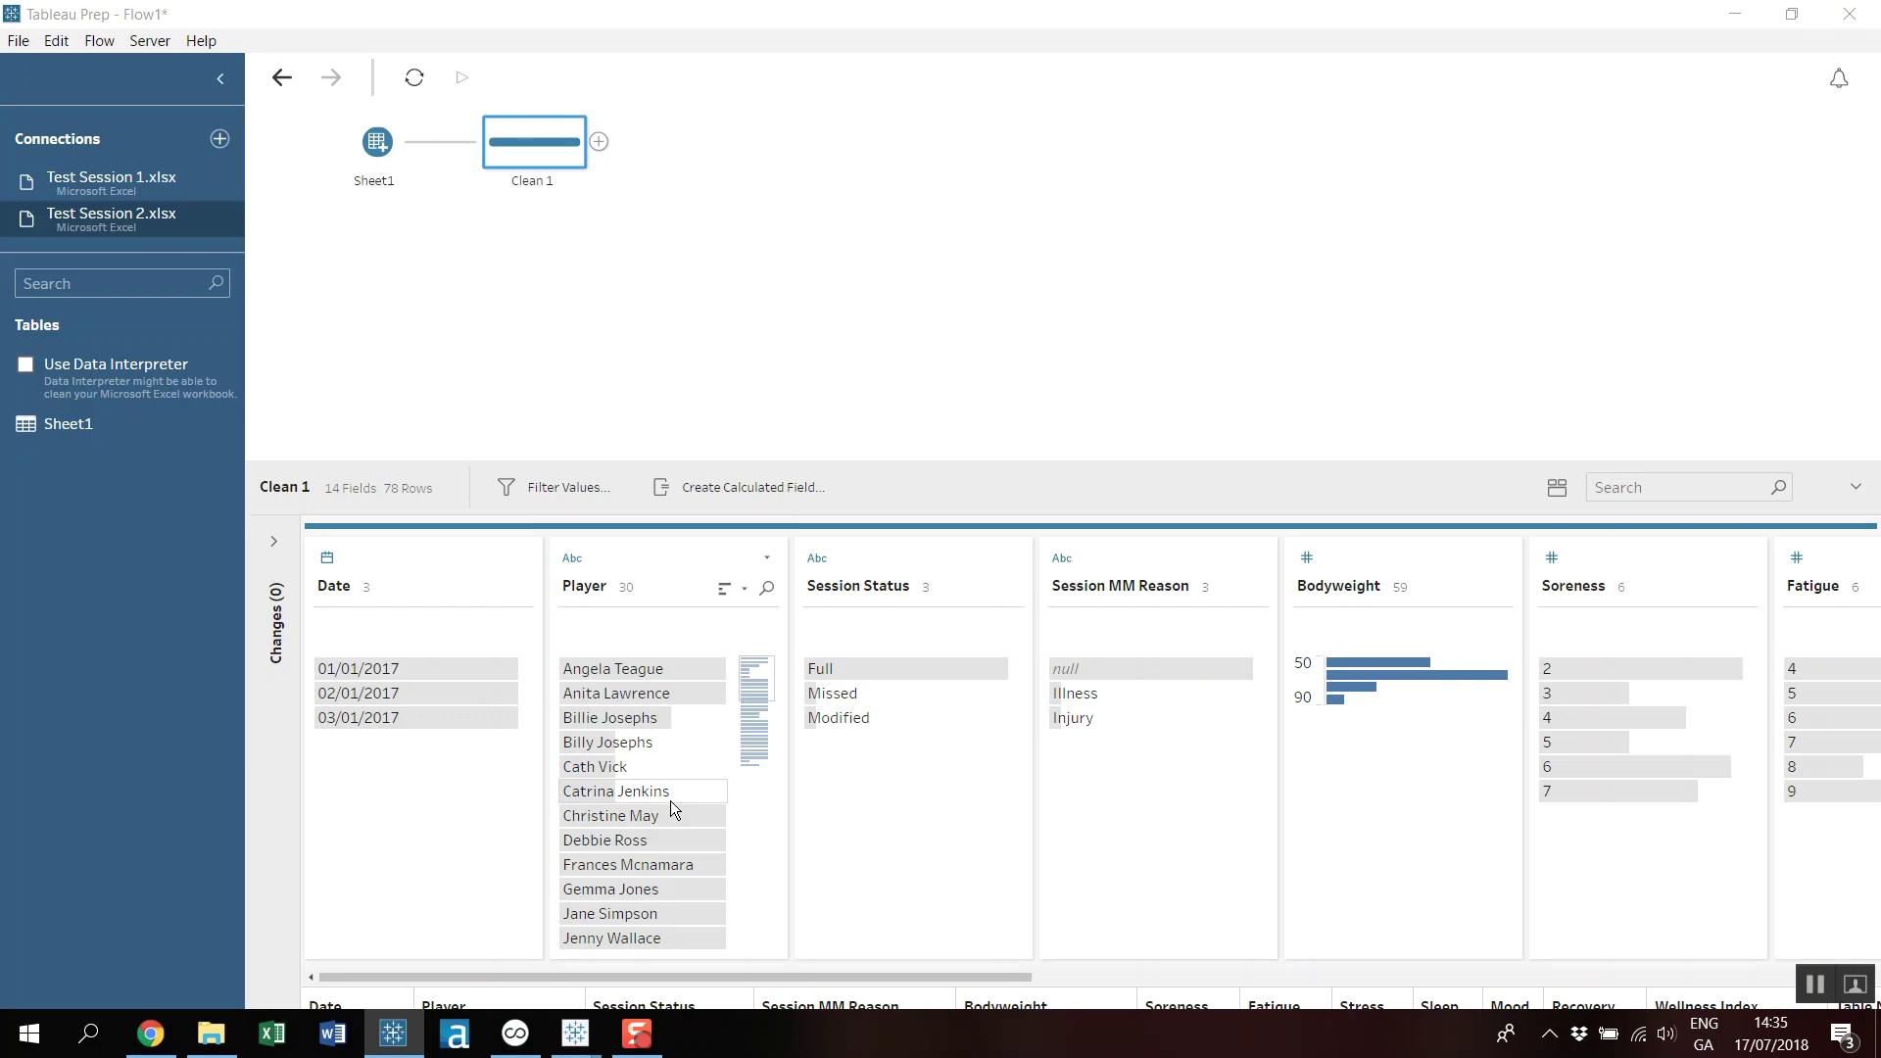
scroll(670, 801, "down", 4)
scroll(670, 802, "up", 4)
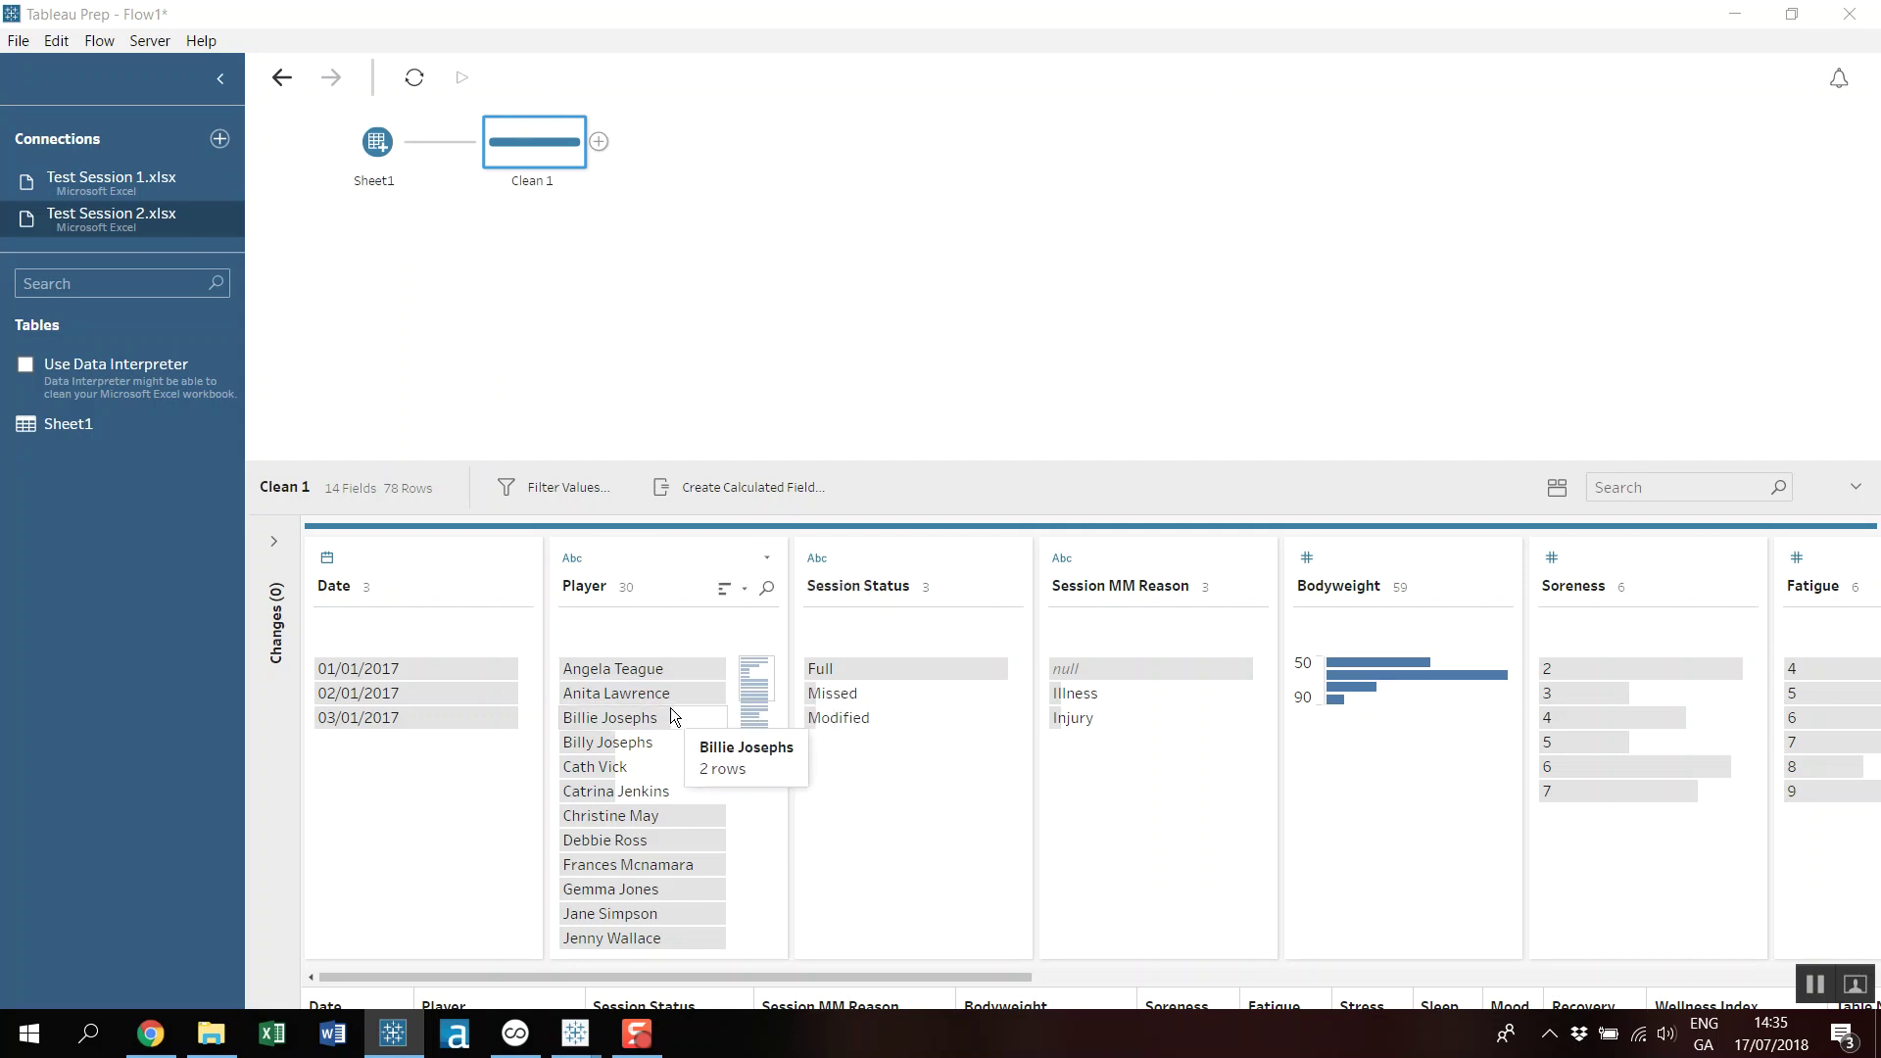
Group and replace Player values by manual selection, merging the less frequent spelling of the third listed player into the more frequent one.
left_click(769, 558)
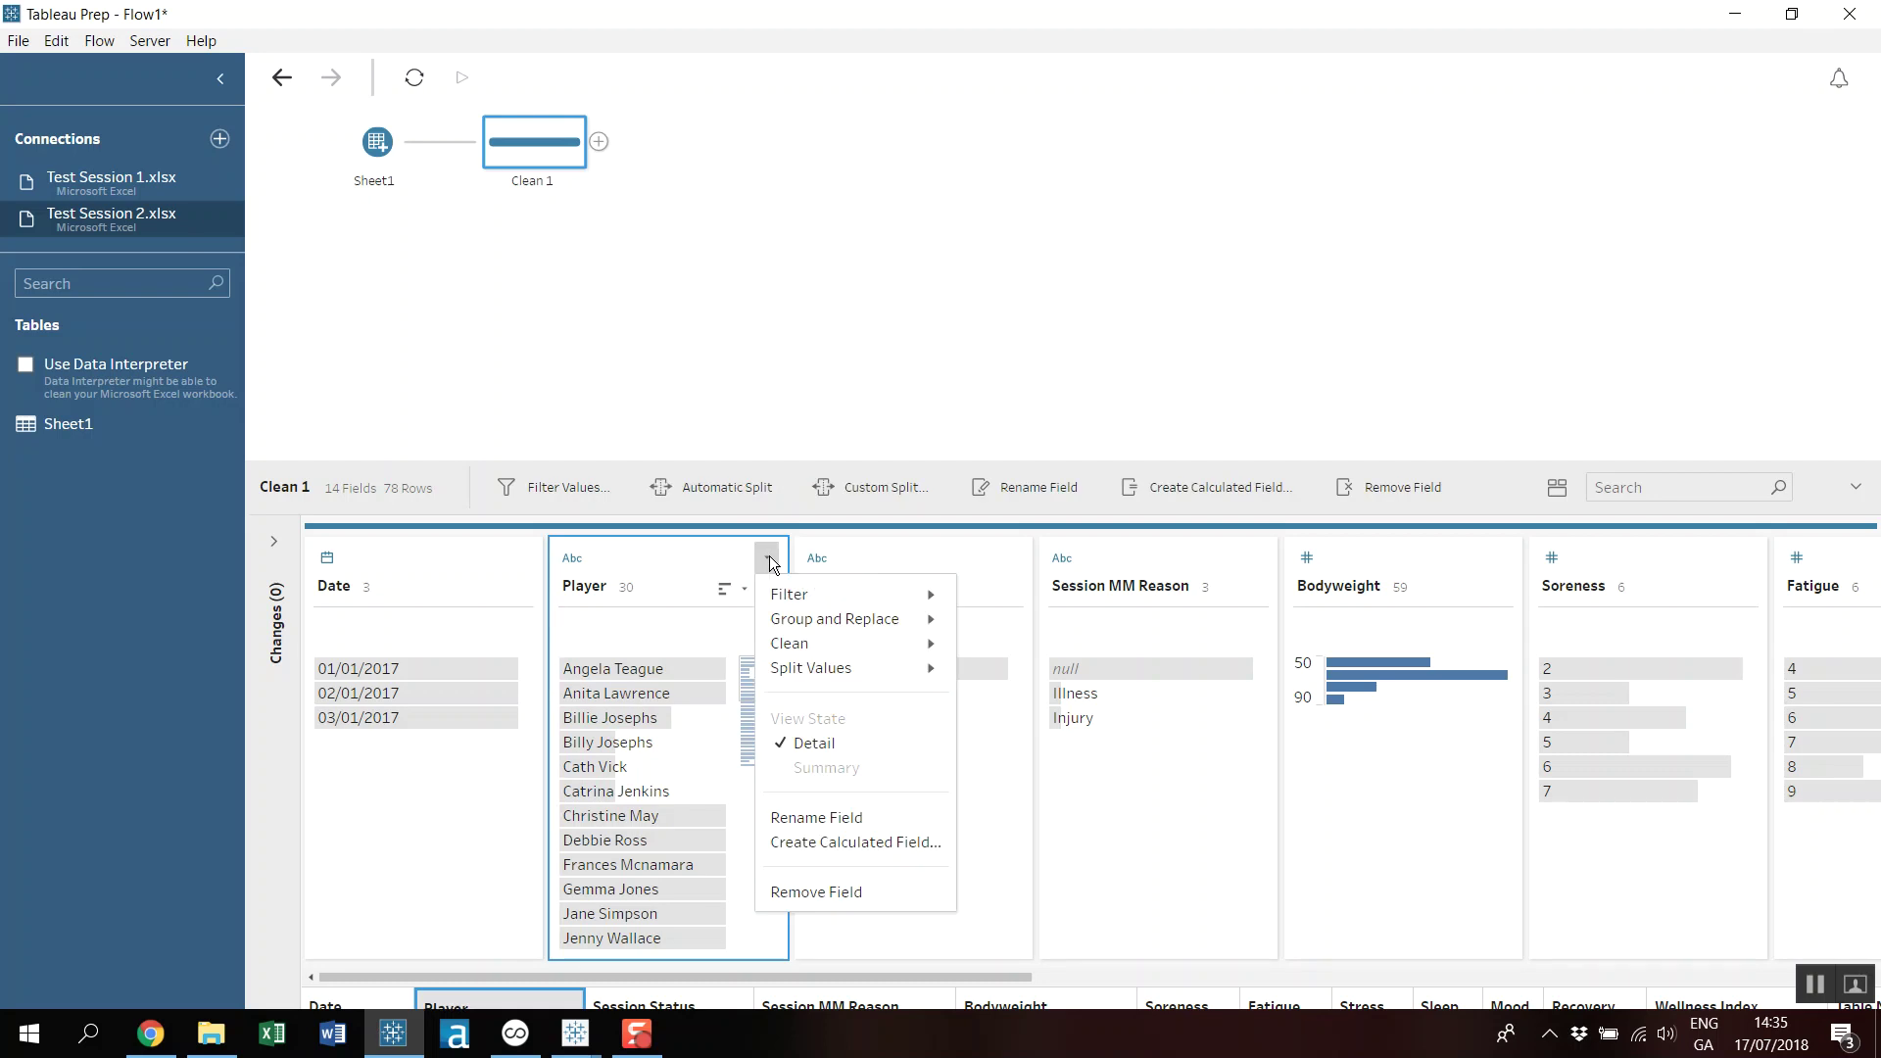
mouse_move(866, 619)
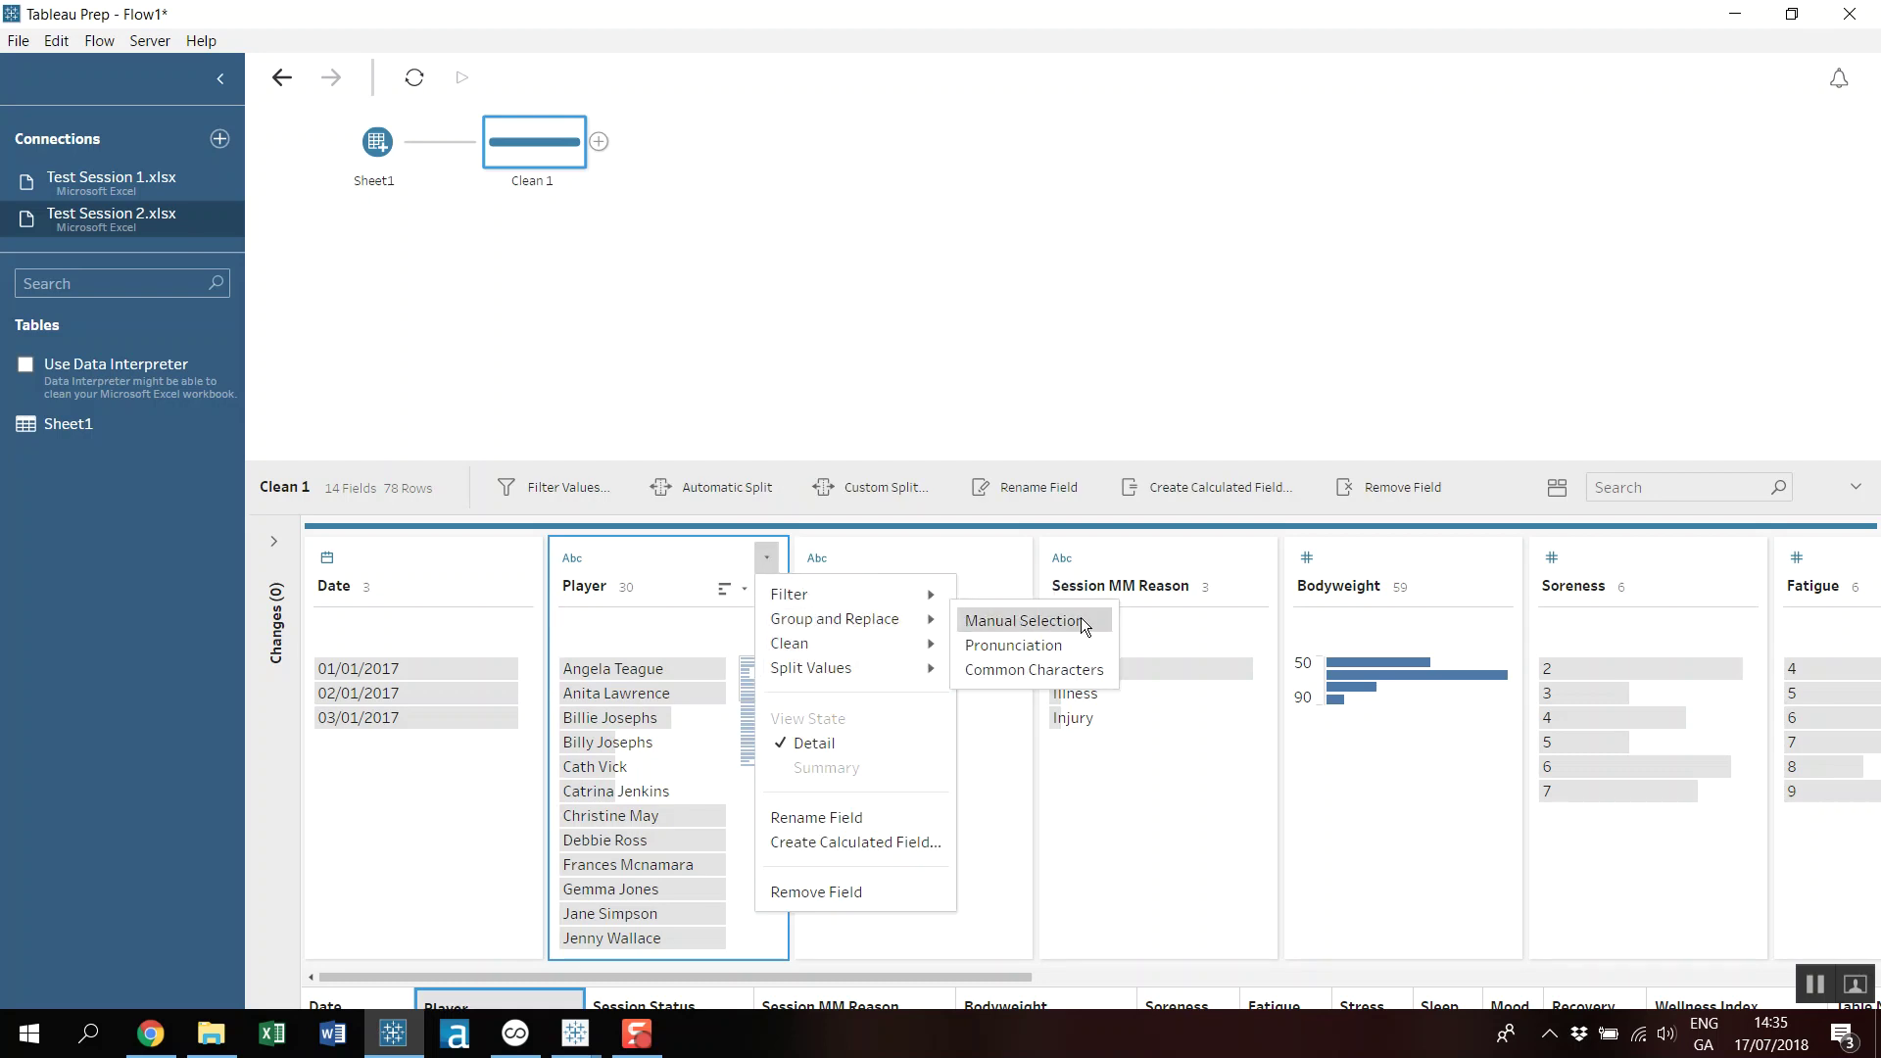
left_click(1081, 621)
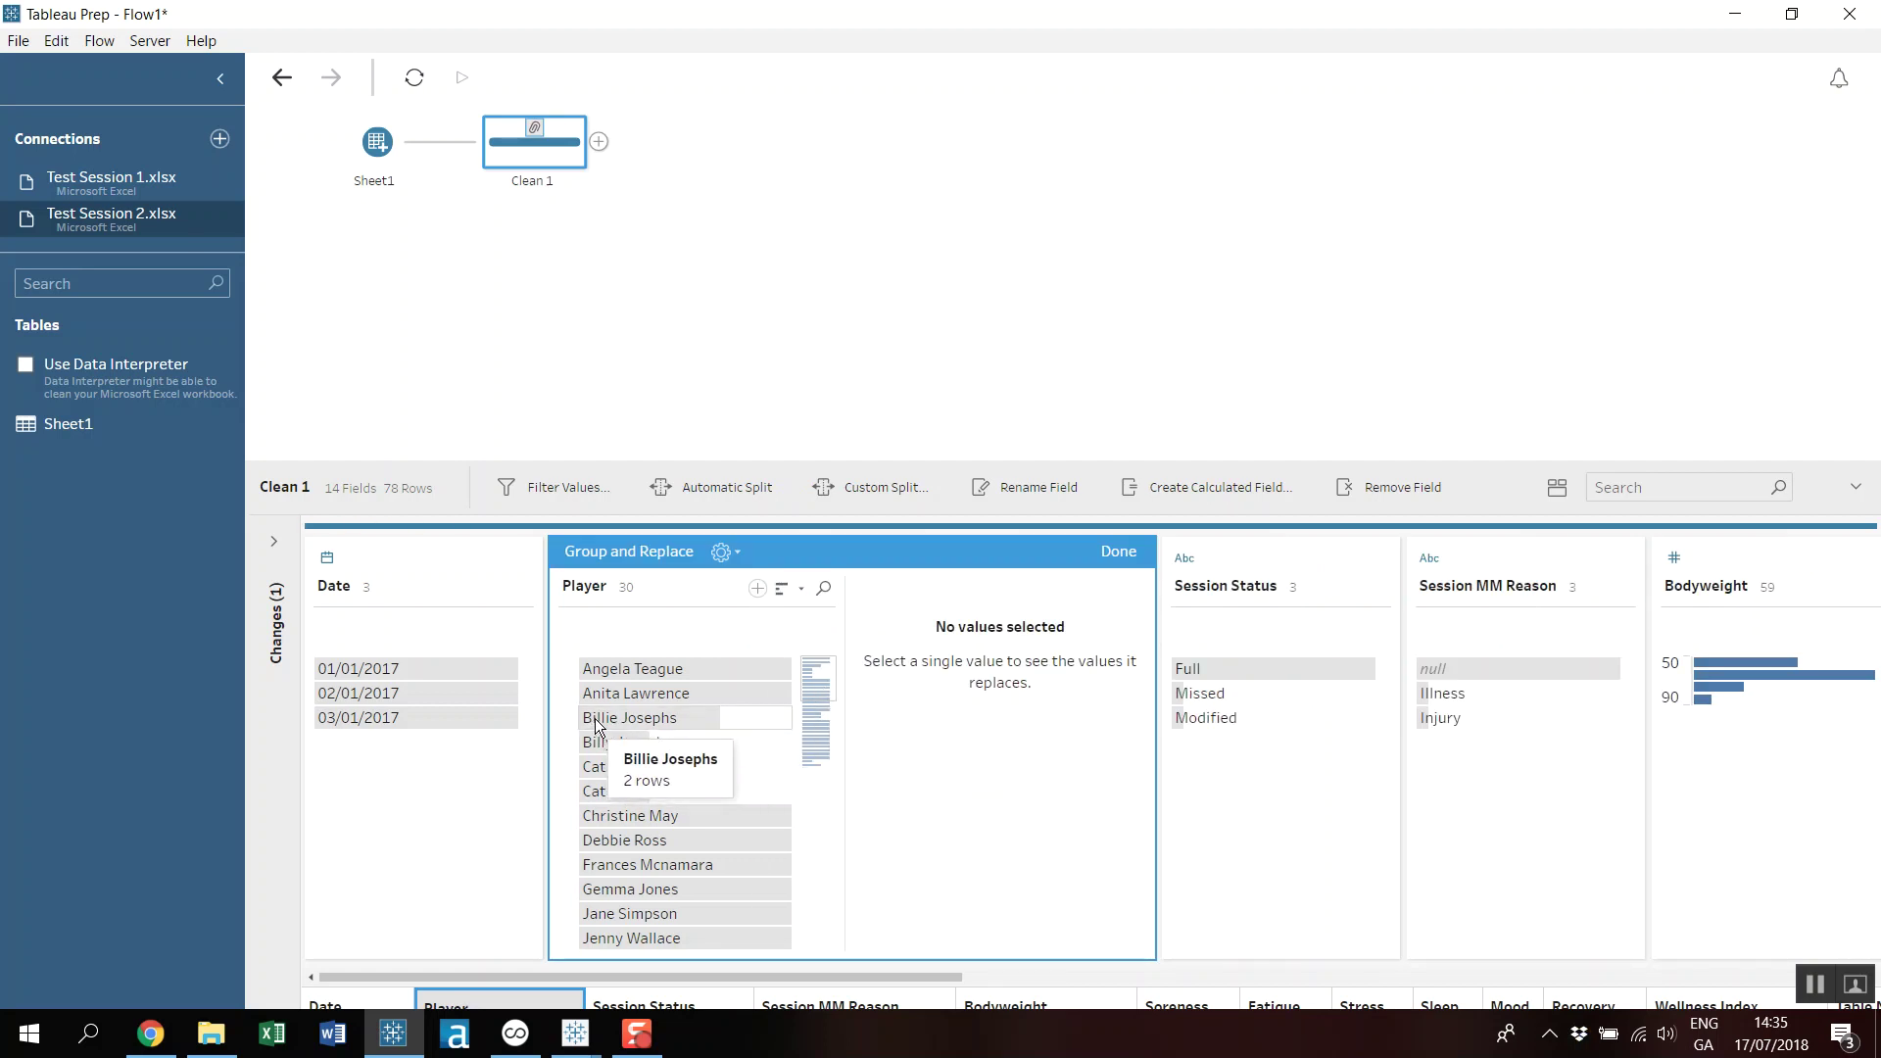
double_click(744, 719)
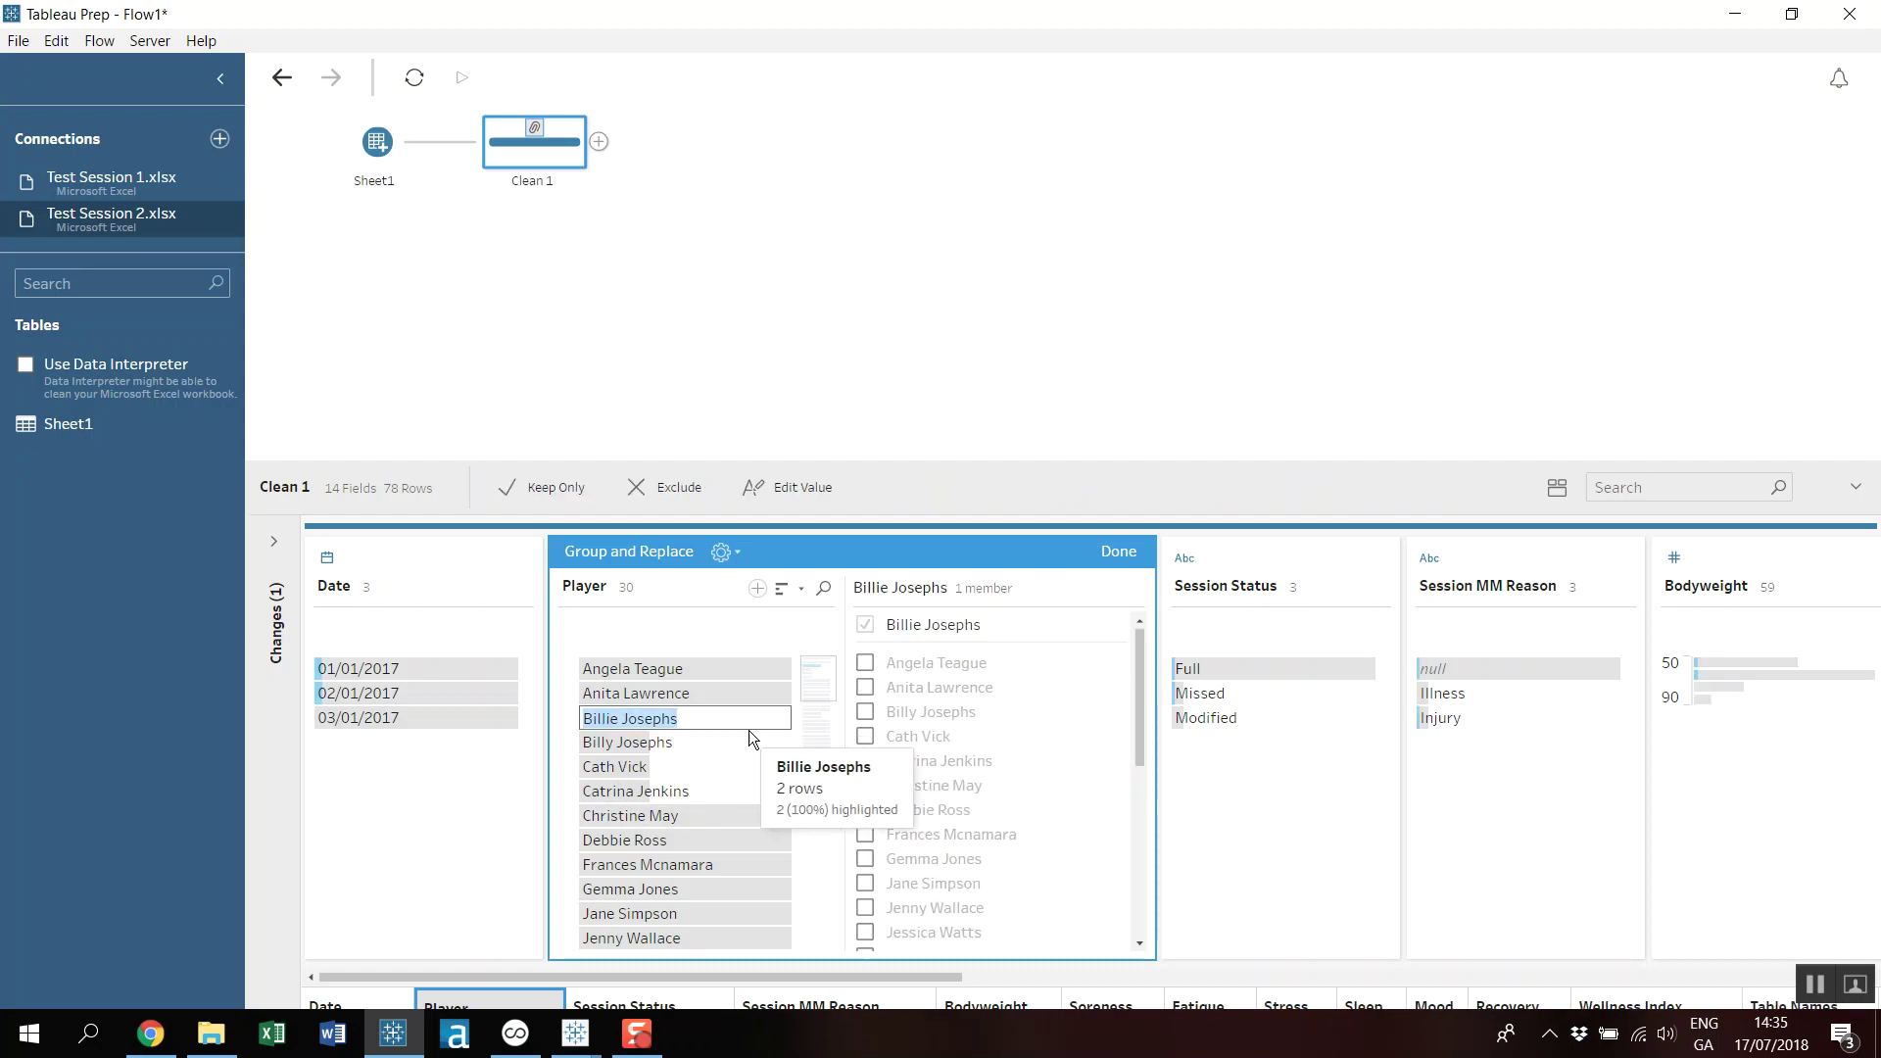
mouse_move(1140, 666)
left_mouse_down()
mouse_move(1145, 884)
mouse_move(1155, 638)
left_mouse_up()
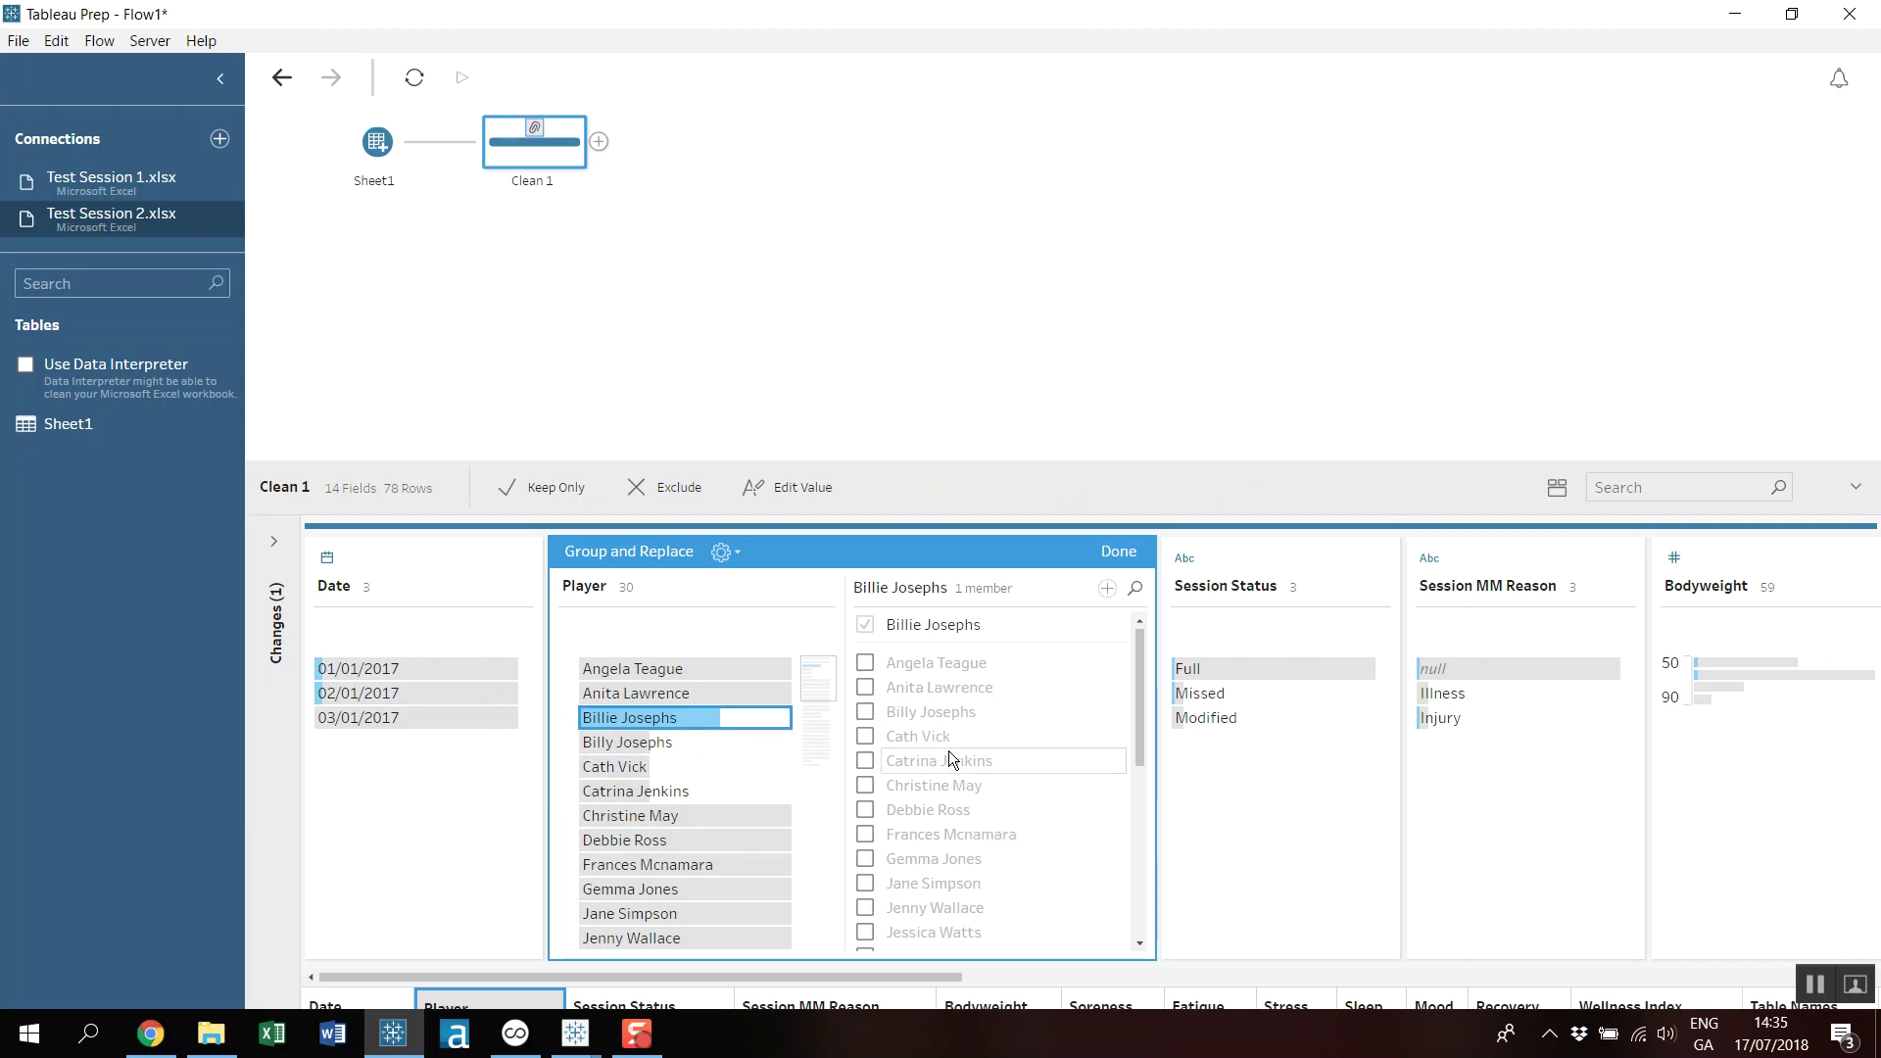
scroll(948, 751, "down", 2)
scroll(948, 752, "up", 2)
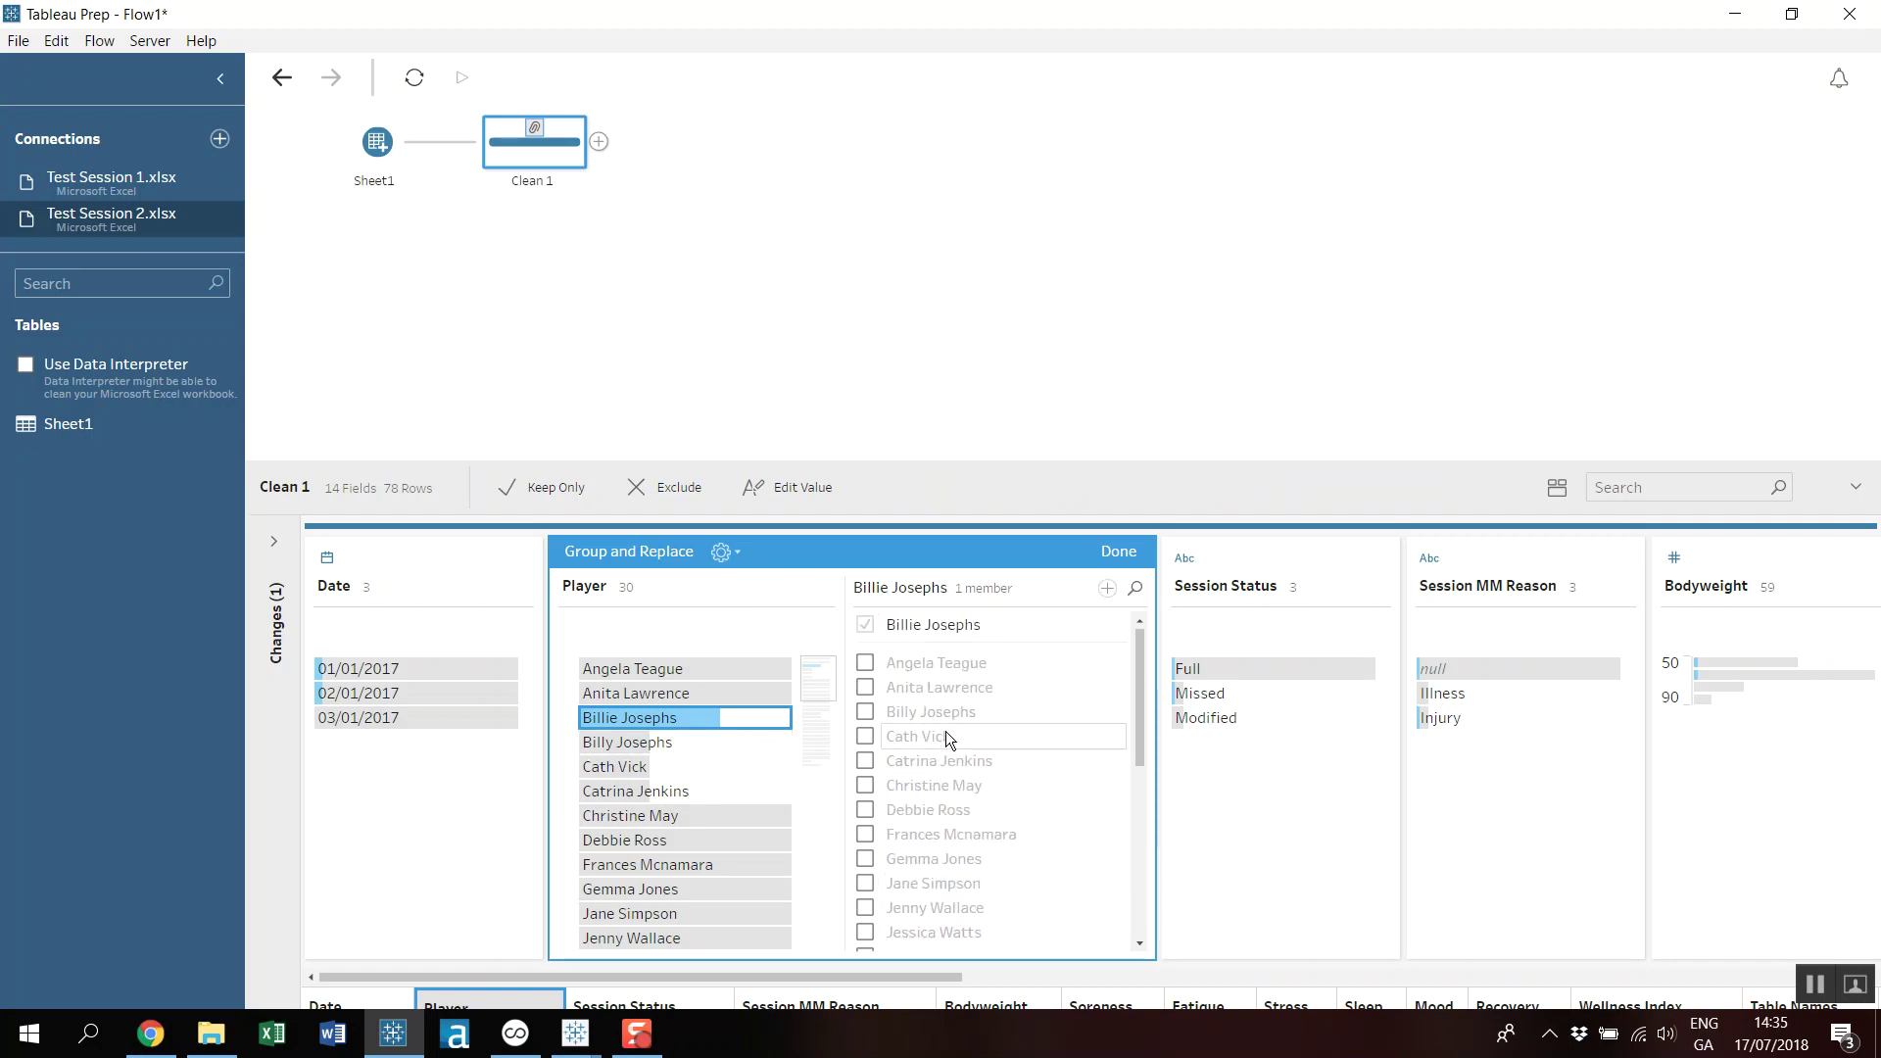
left_click(867, 711)
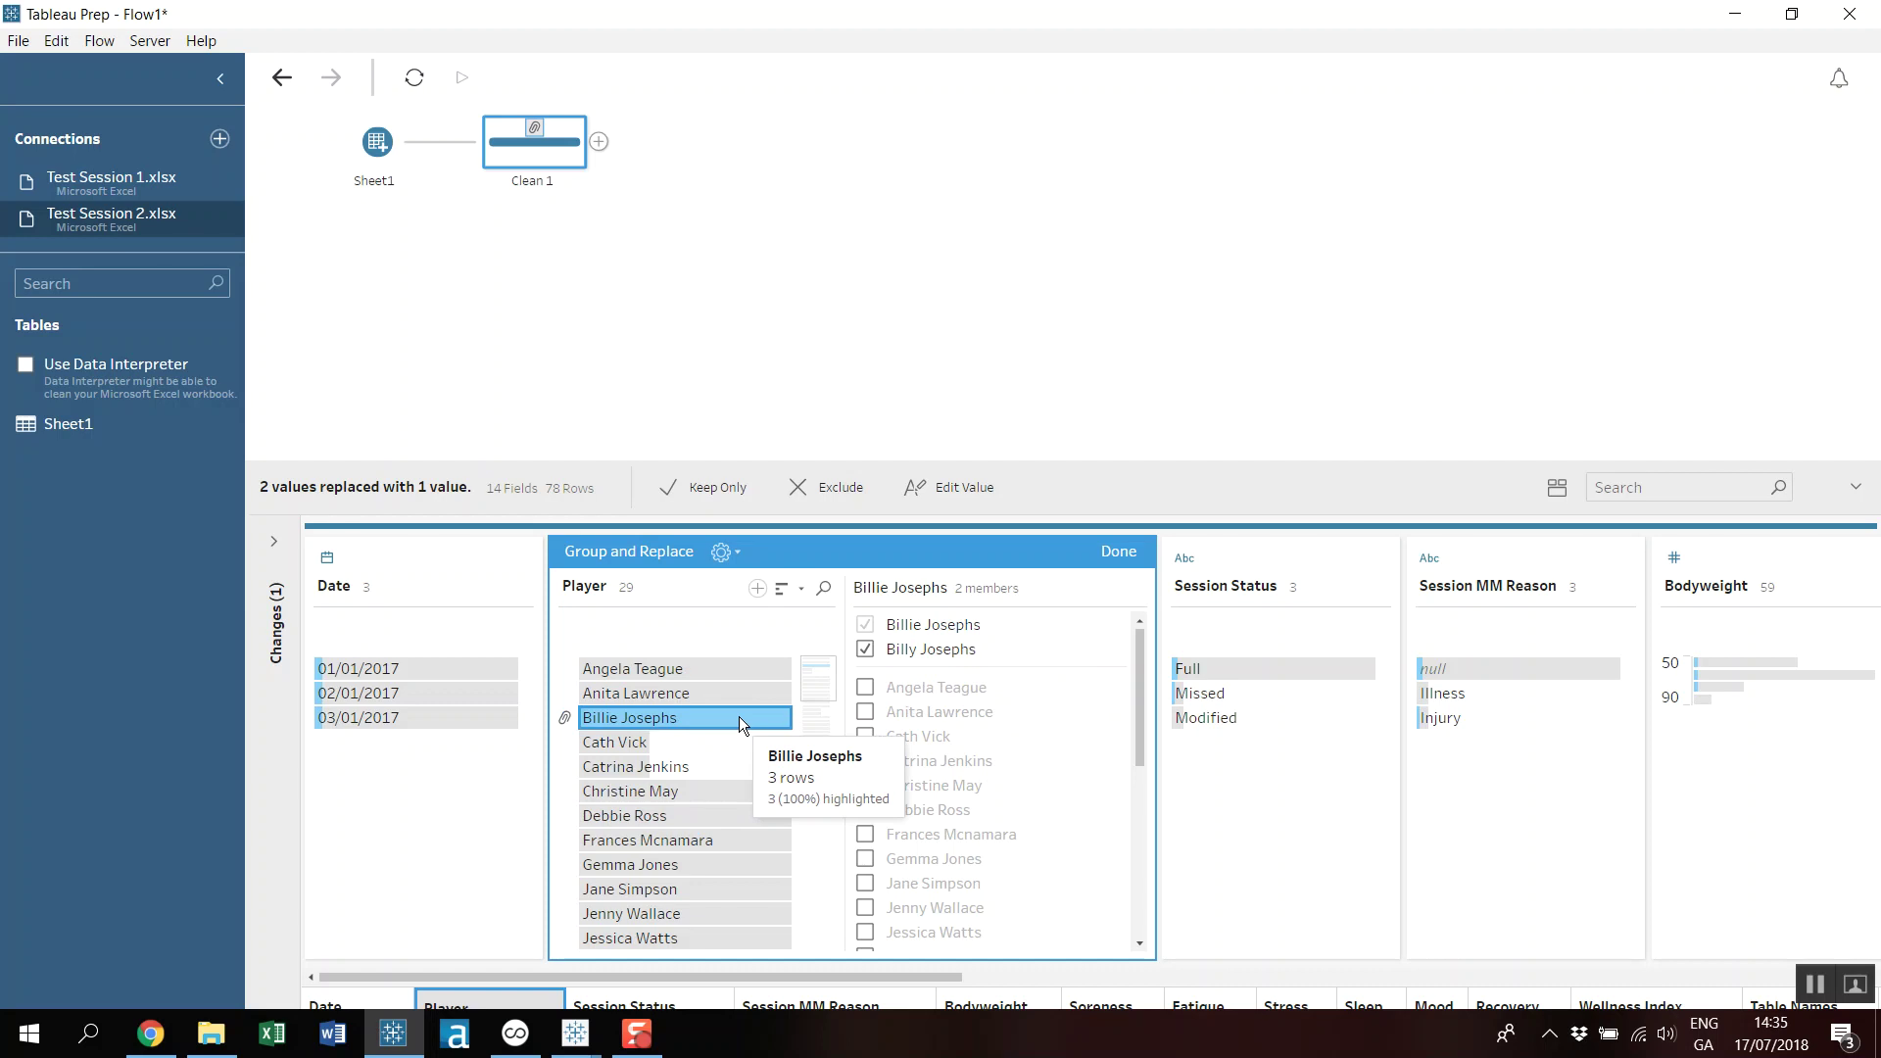
Merge the C-spelled variant of another player's first name into its K-spelled version and finish the Player grouping.
double_click(684, 748)
scroll(714, 774, "down", 4)
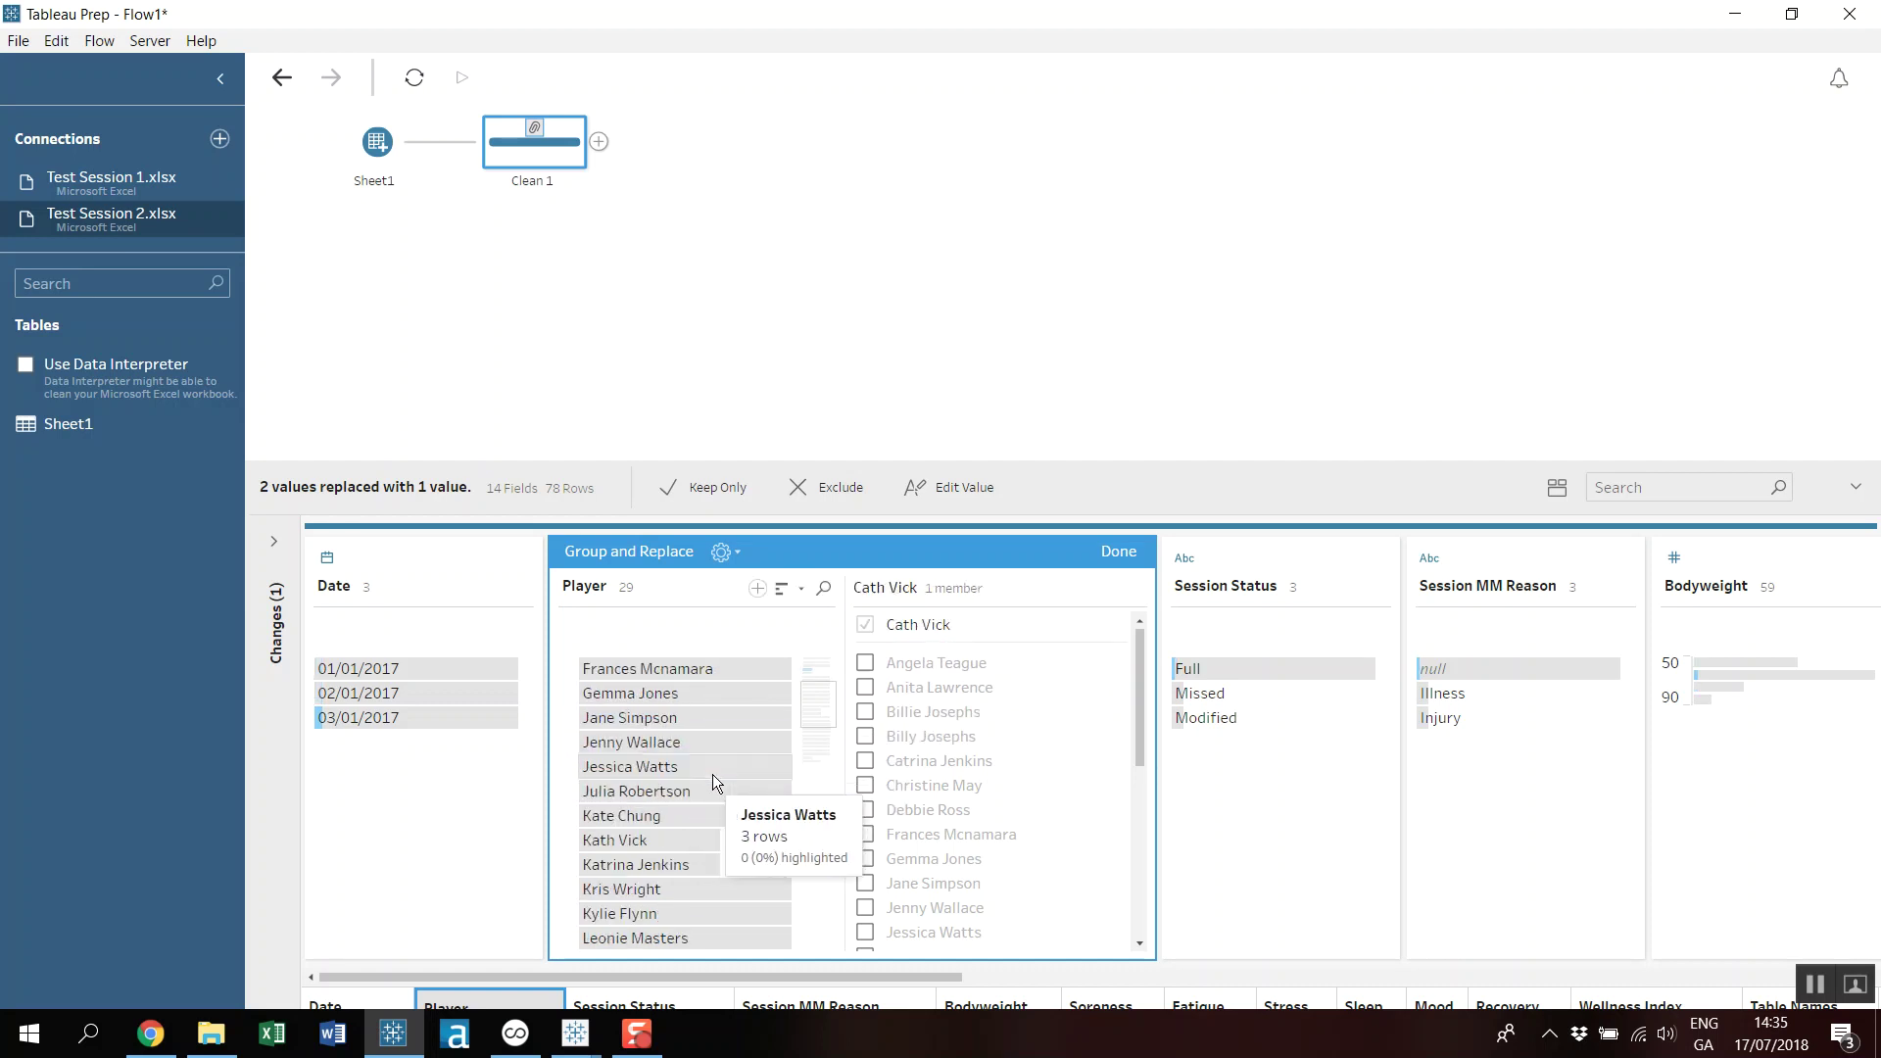
scroll(714, 774, "up", 2)
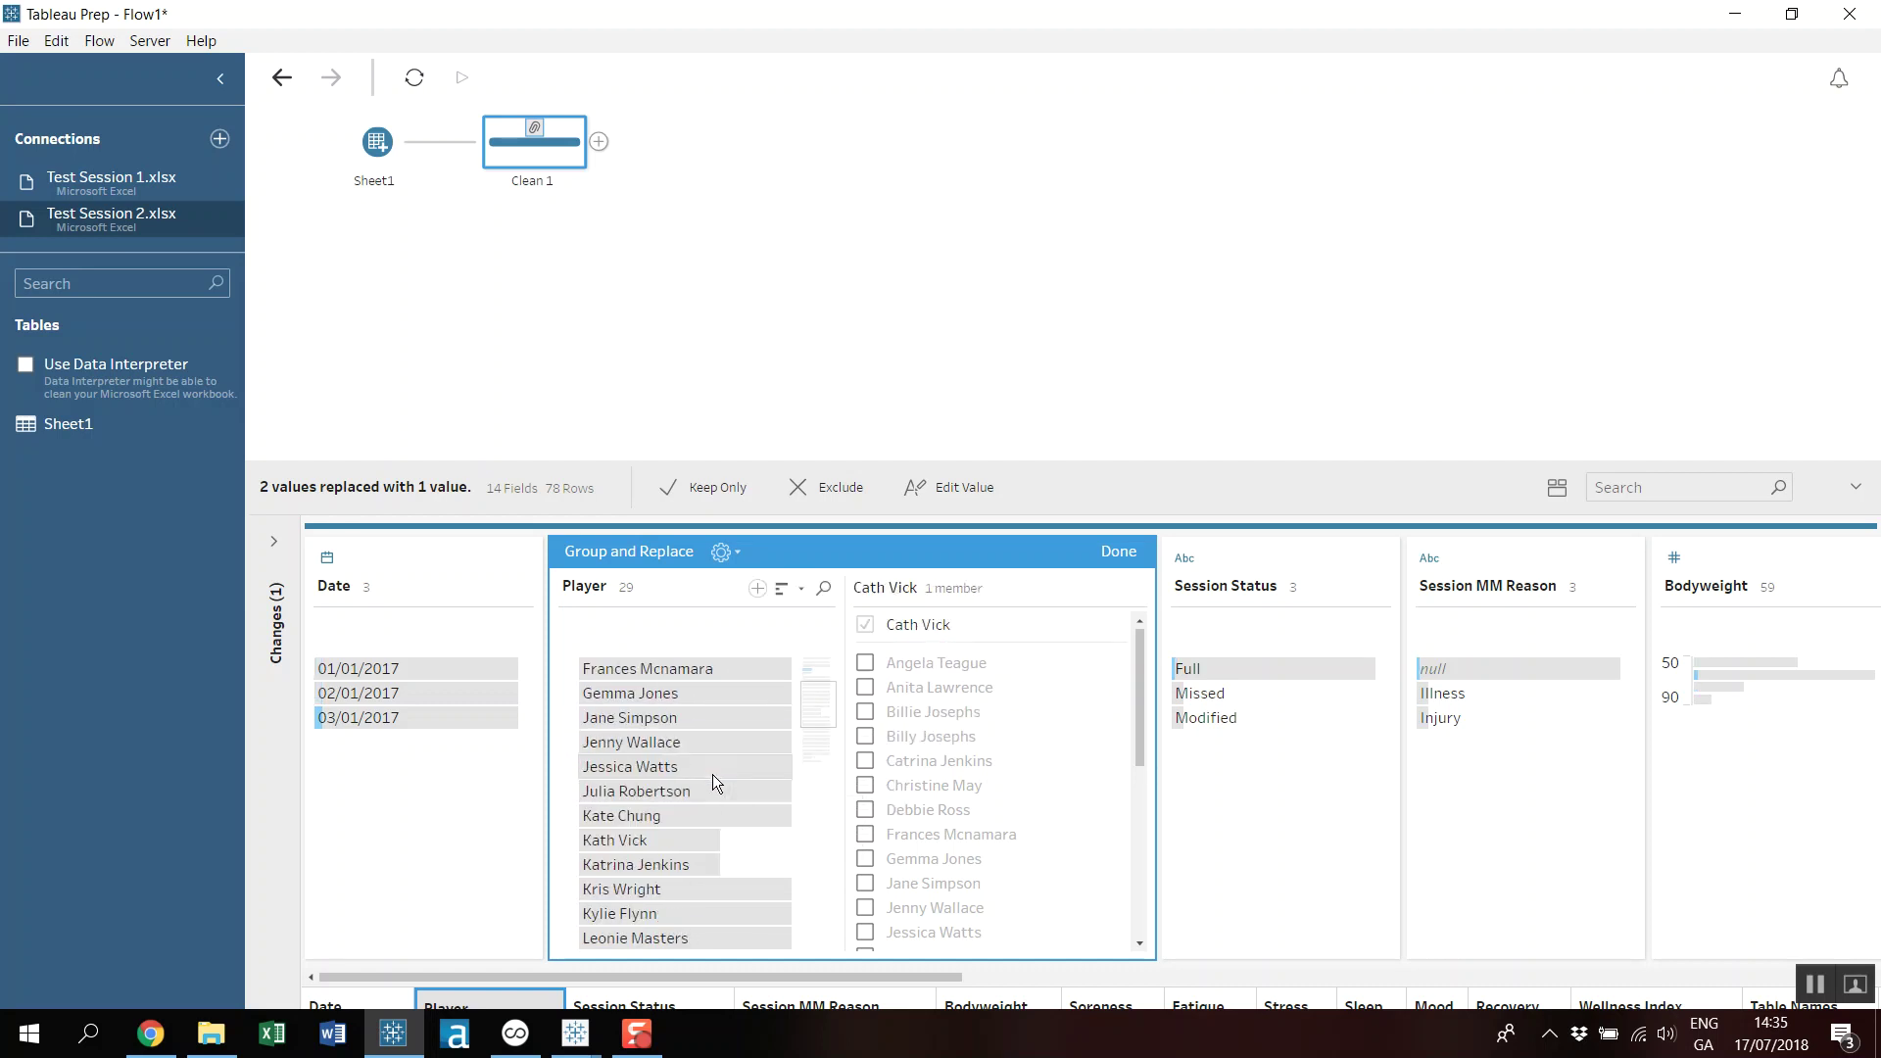
left_click(678, 841)
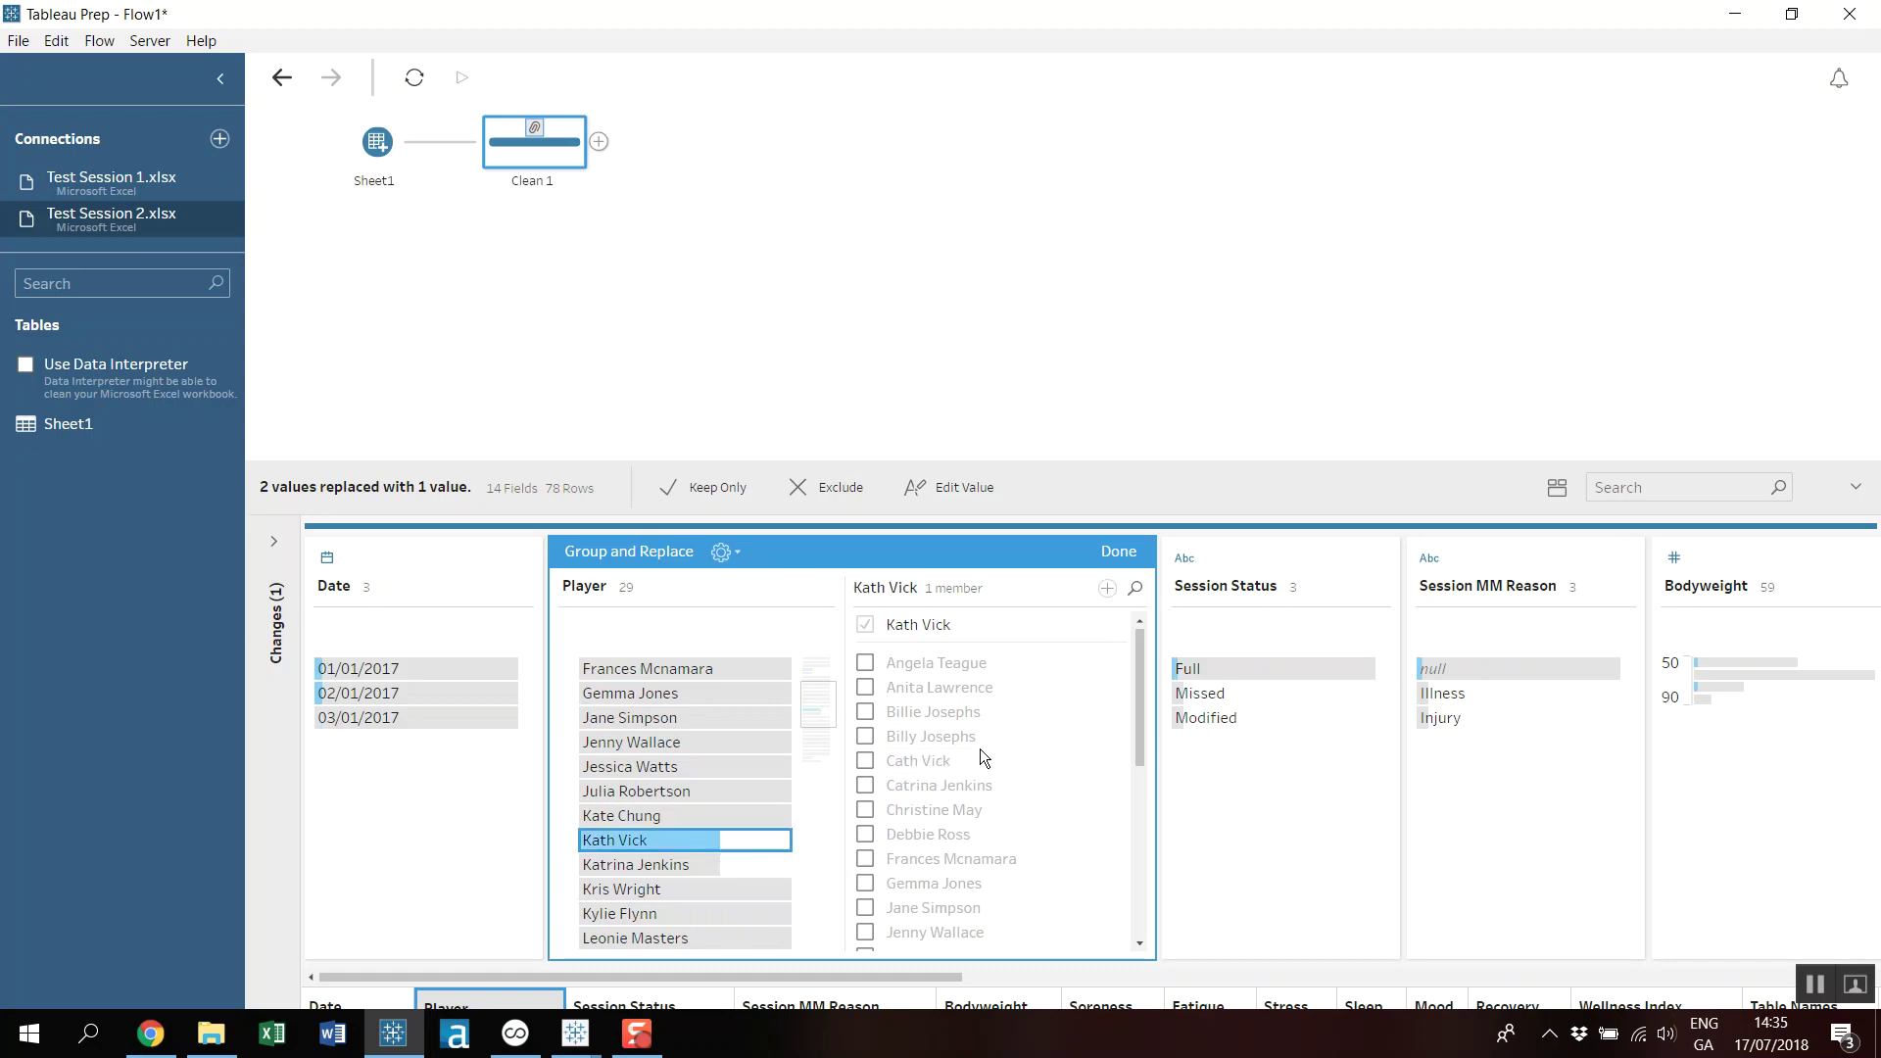
left_click(867, 760)
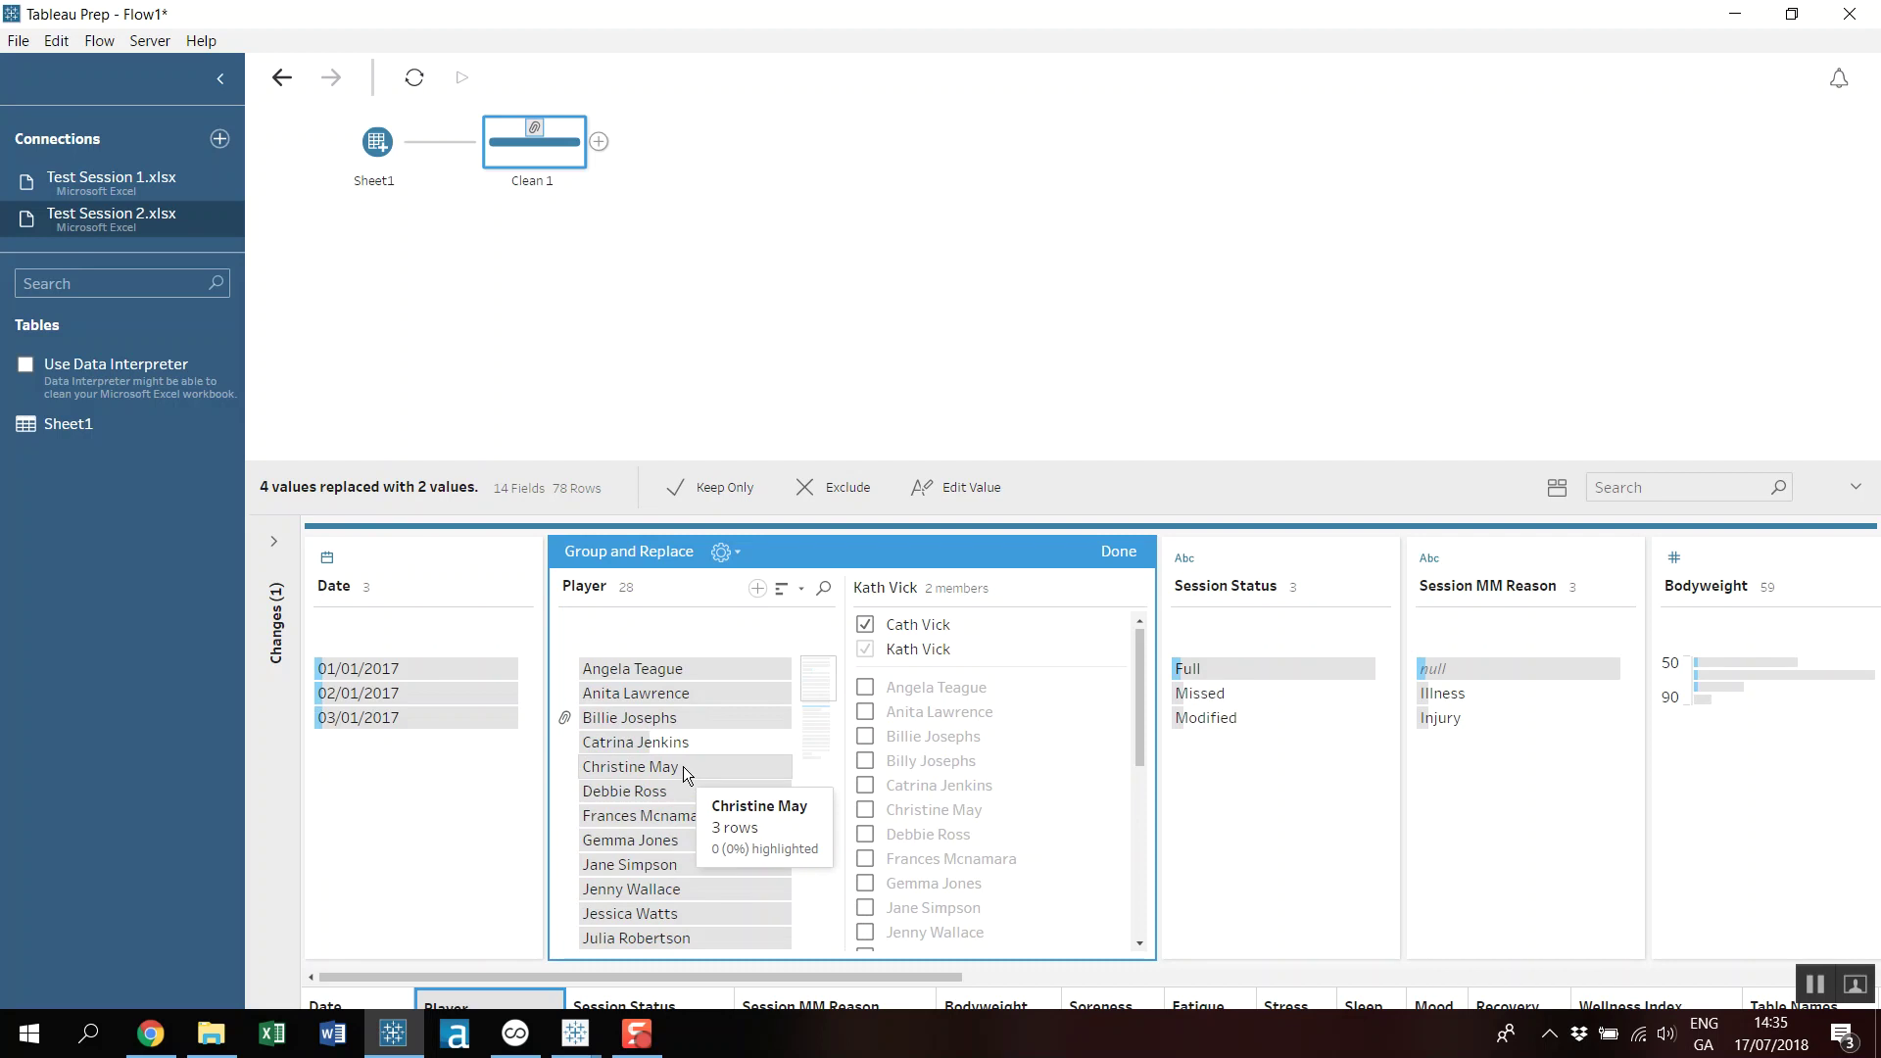
scroll(696, 773, "down", 5)
scroll(699, 774, "up", 5)
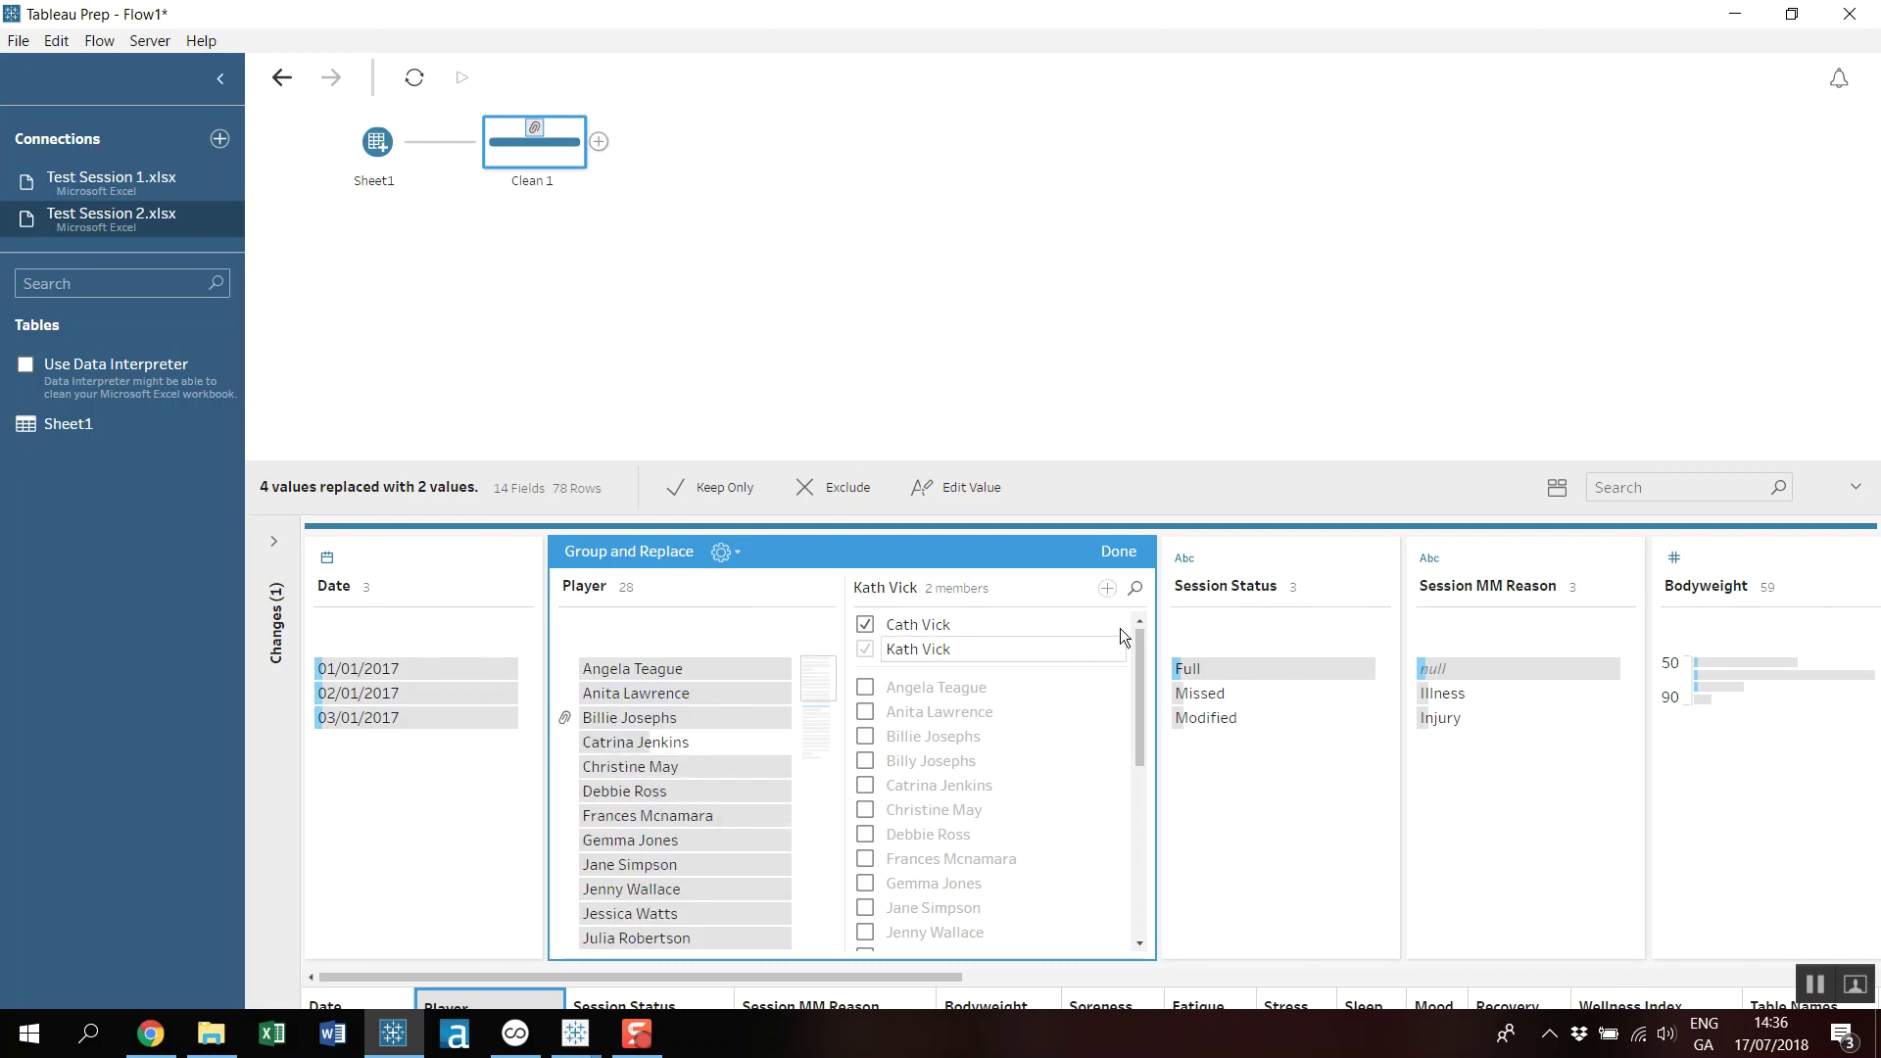
left_click(1119, 551)
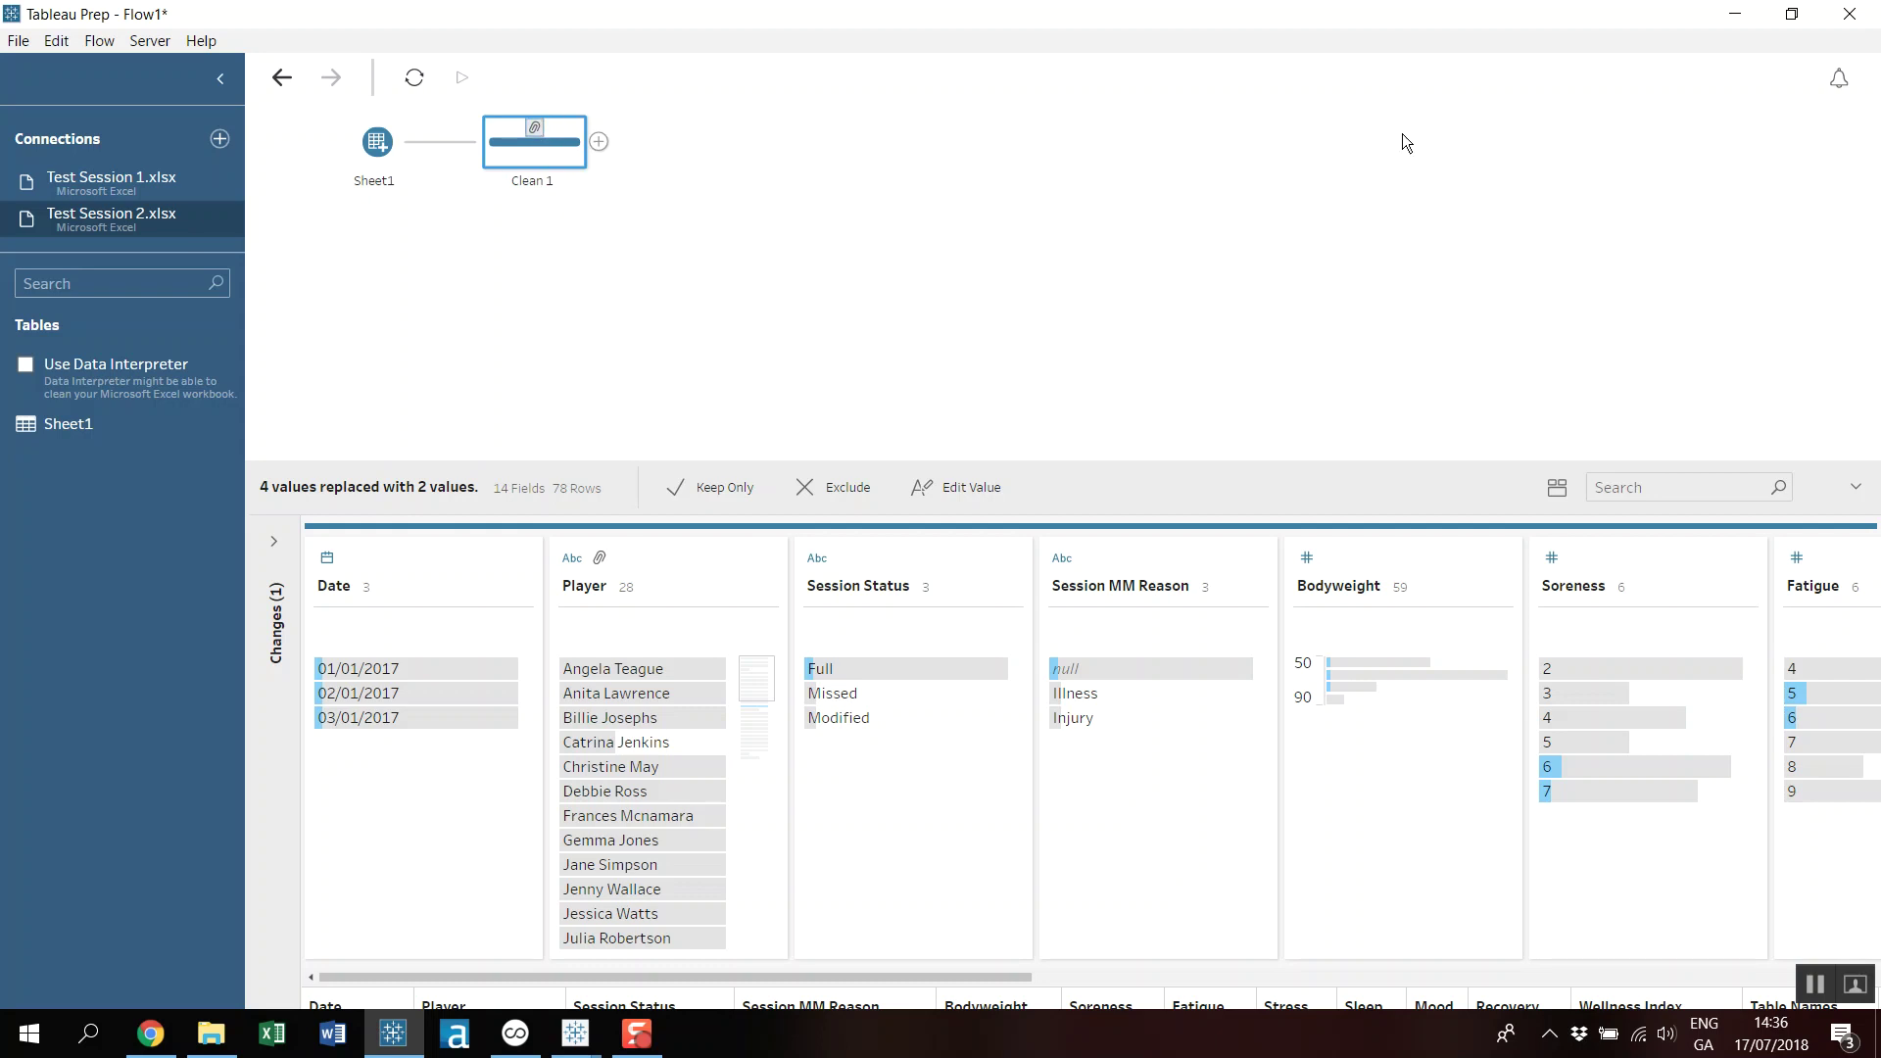
Show the list of changes and replace the null value in Session MM Reason with Full.
left_click(268, 549)
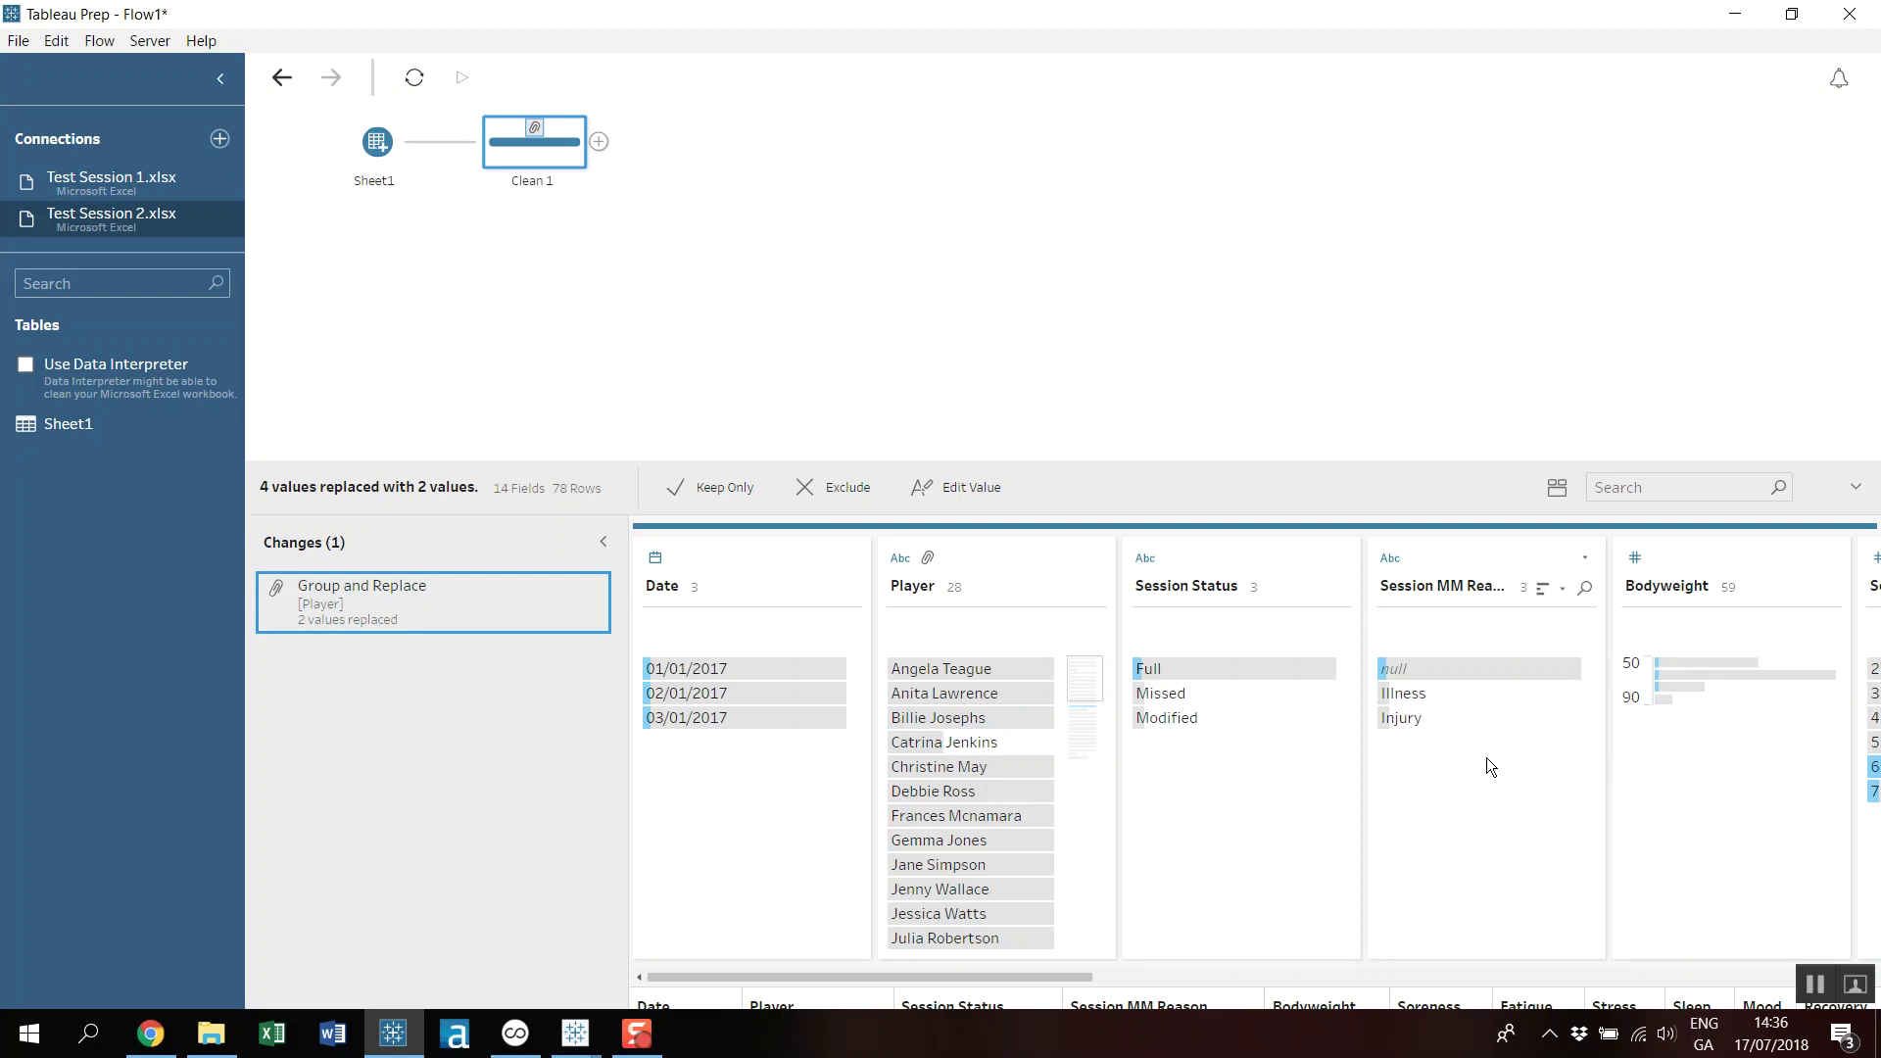
left_click(1431, 673)
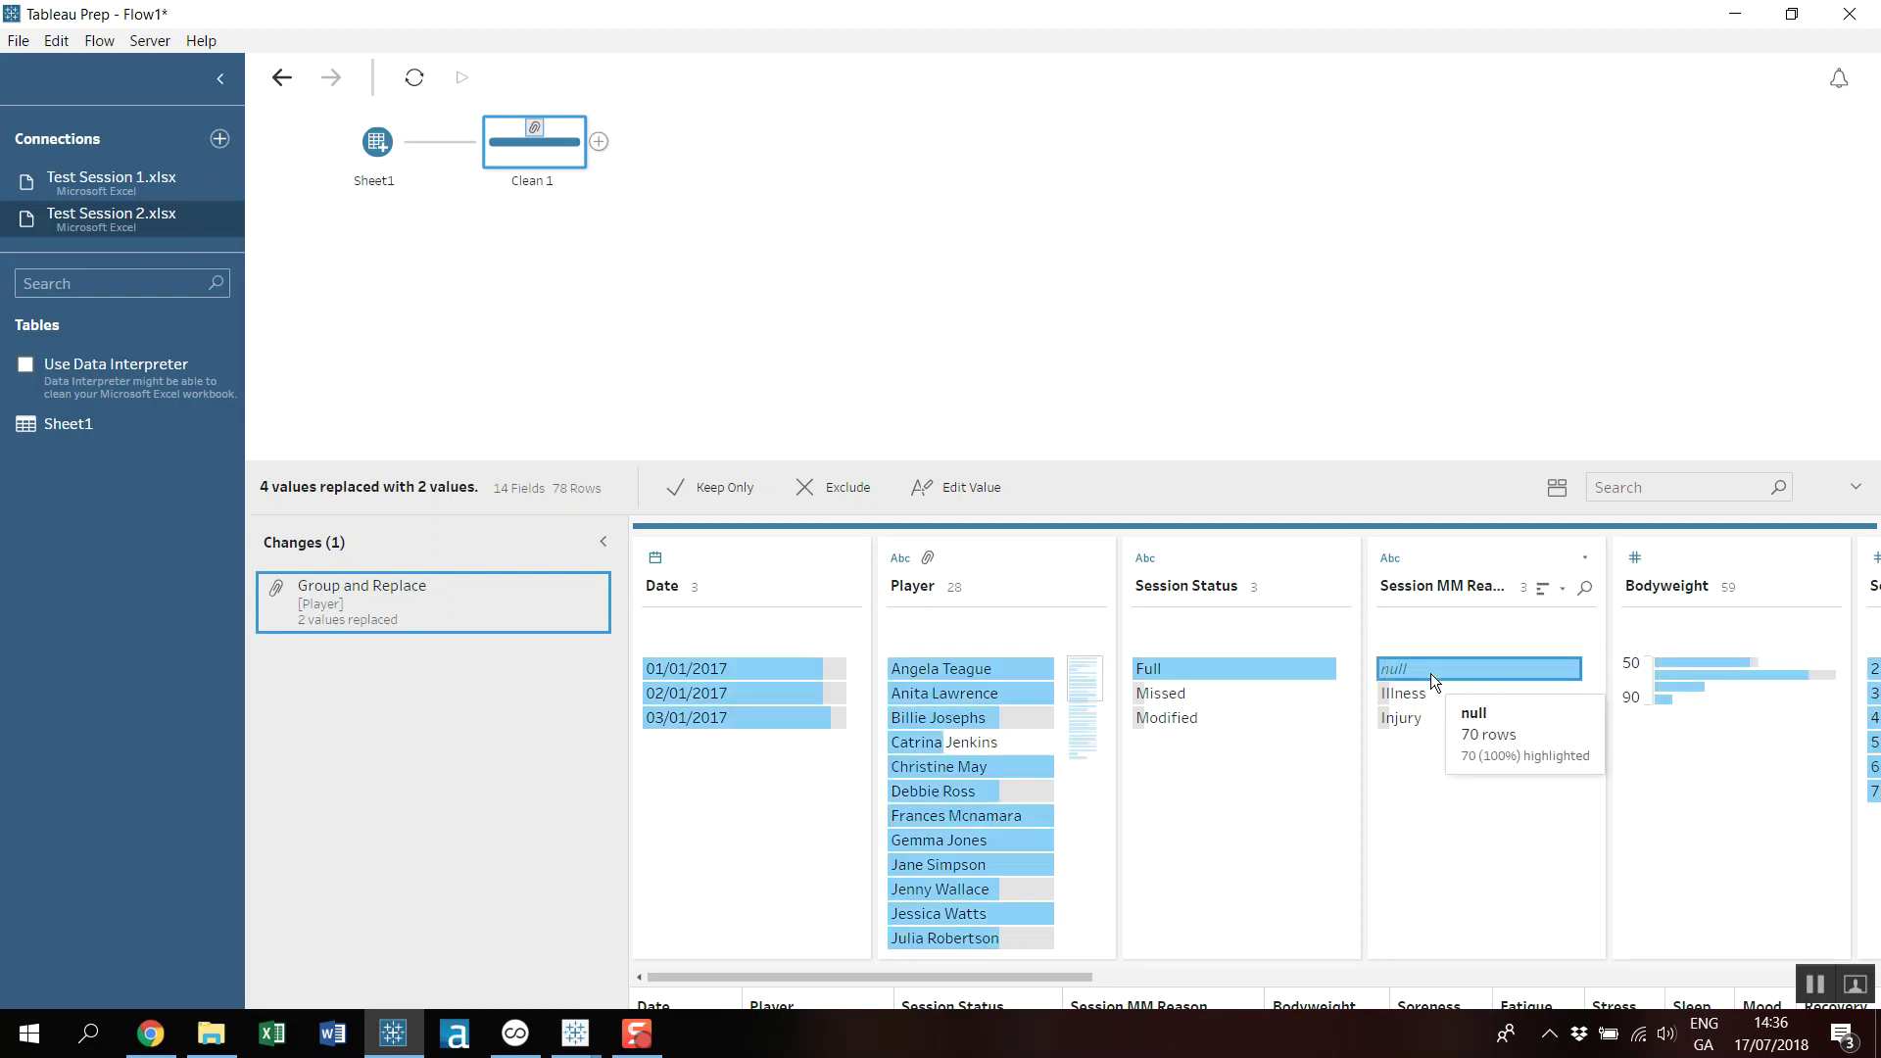
right_click(1430, 673)
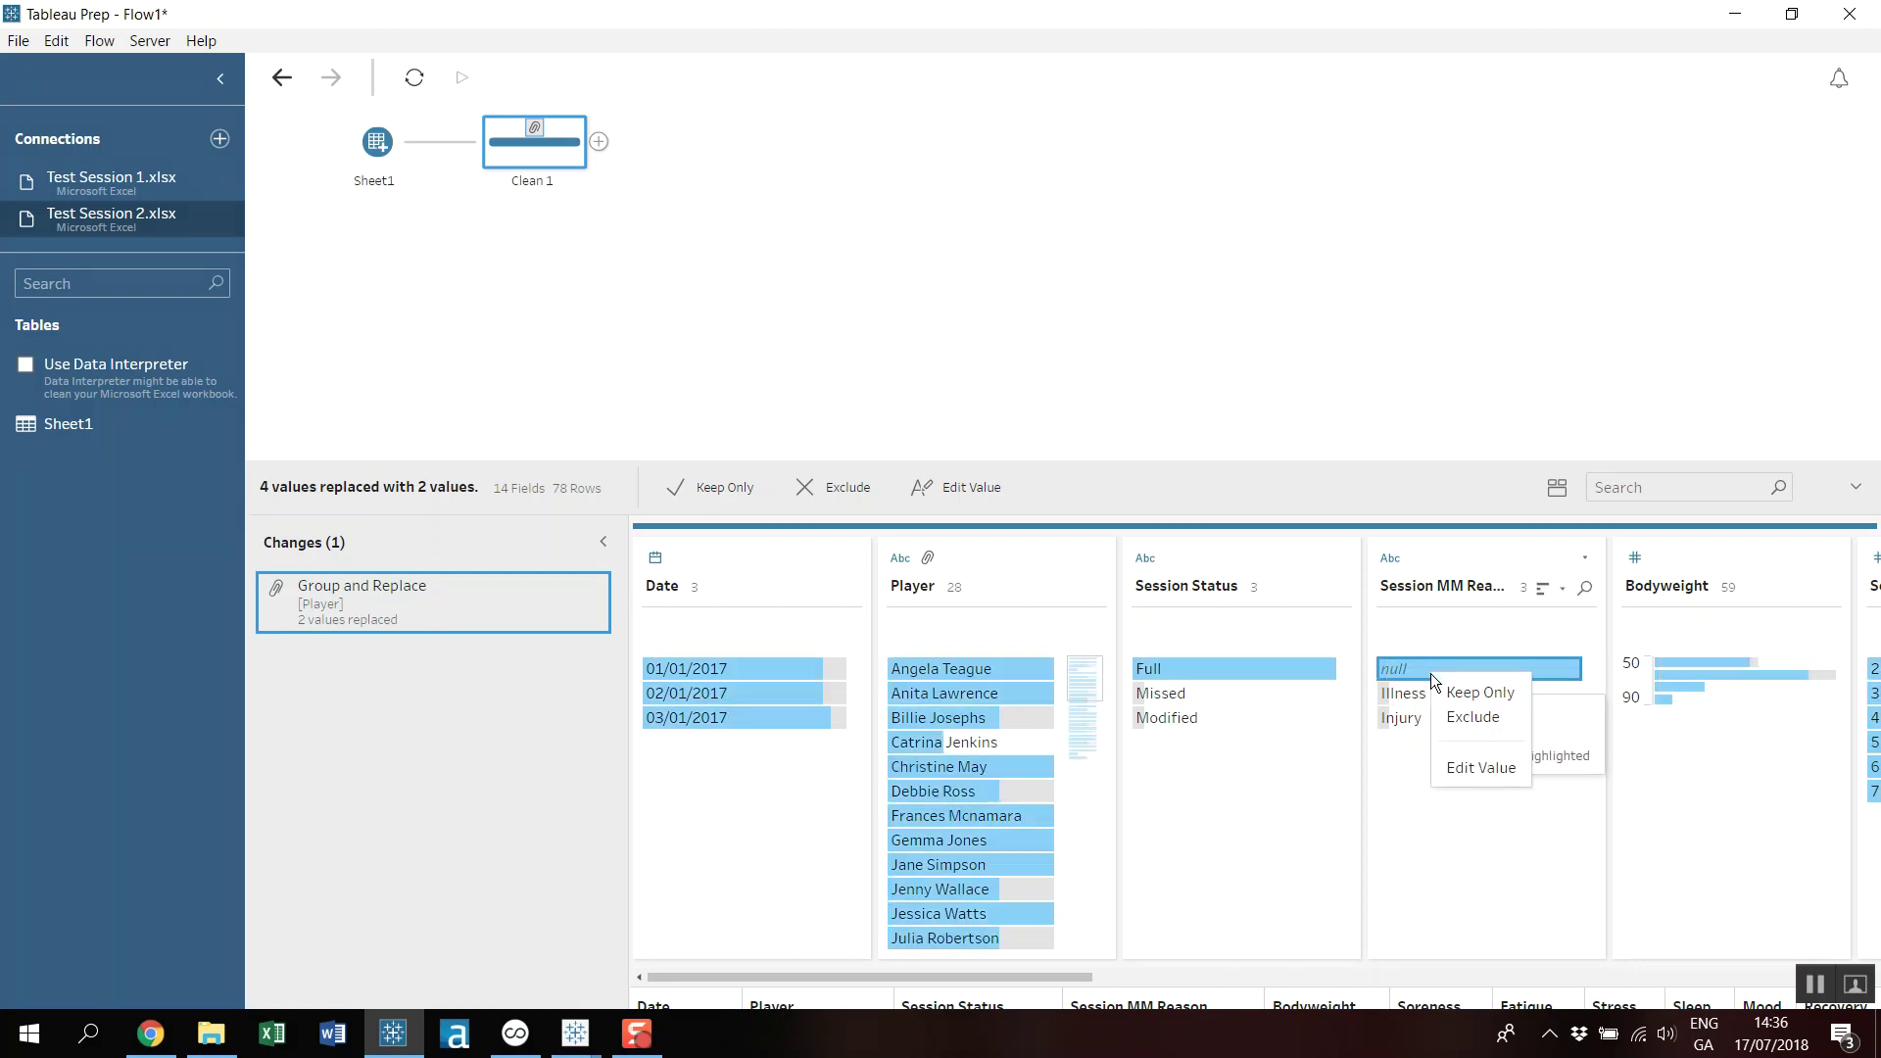
left_click(1501, 766)
type("Full")
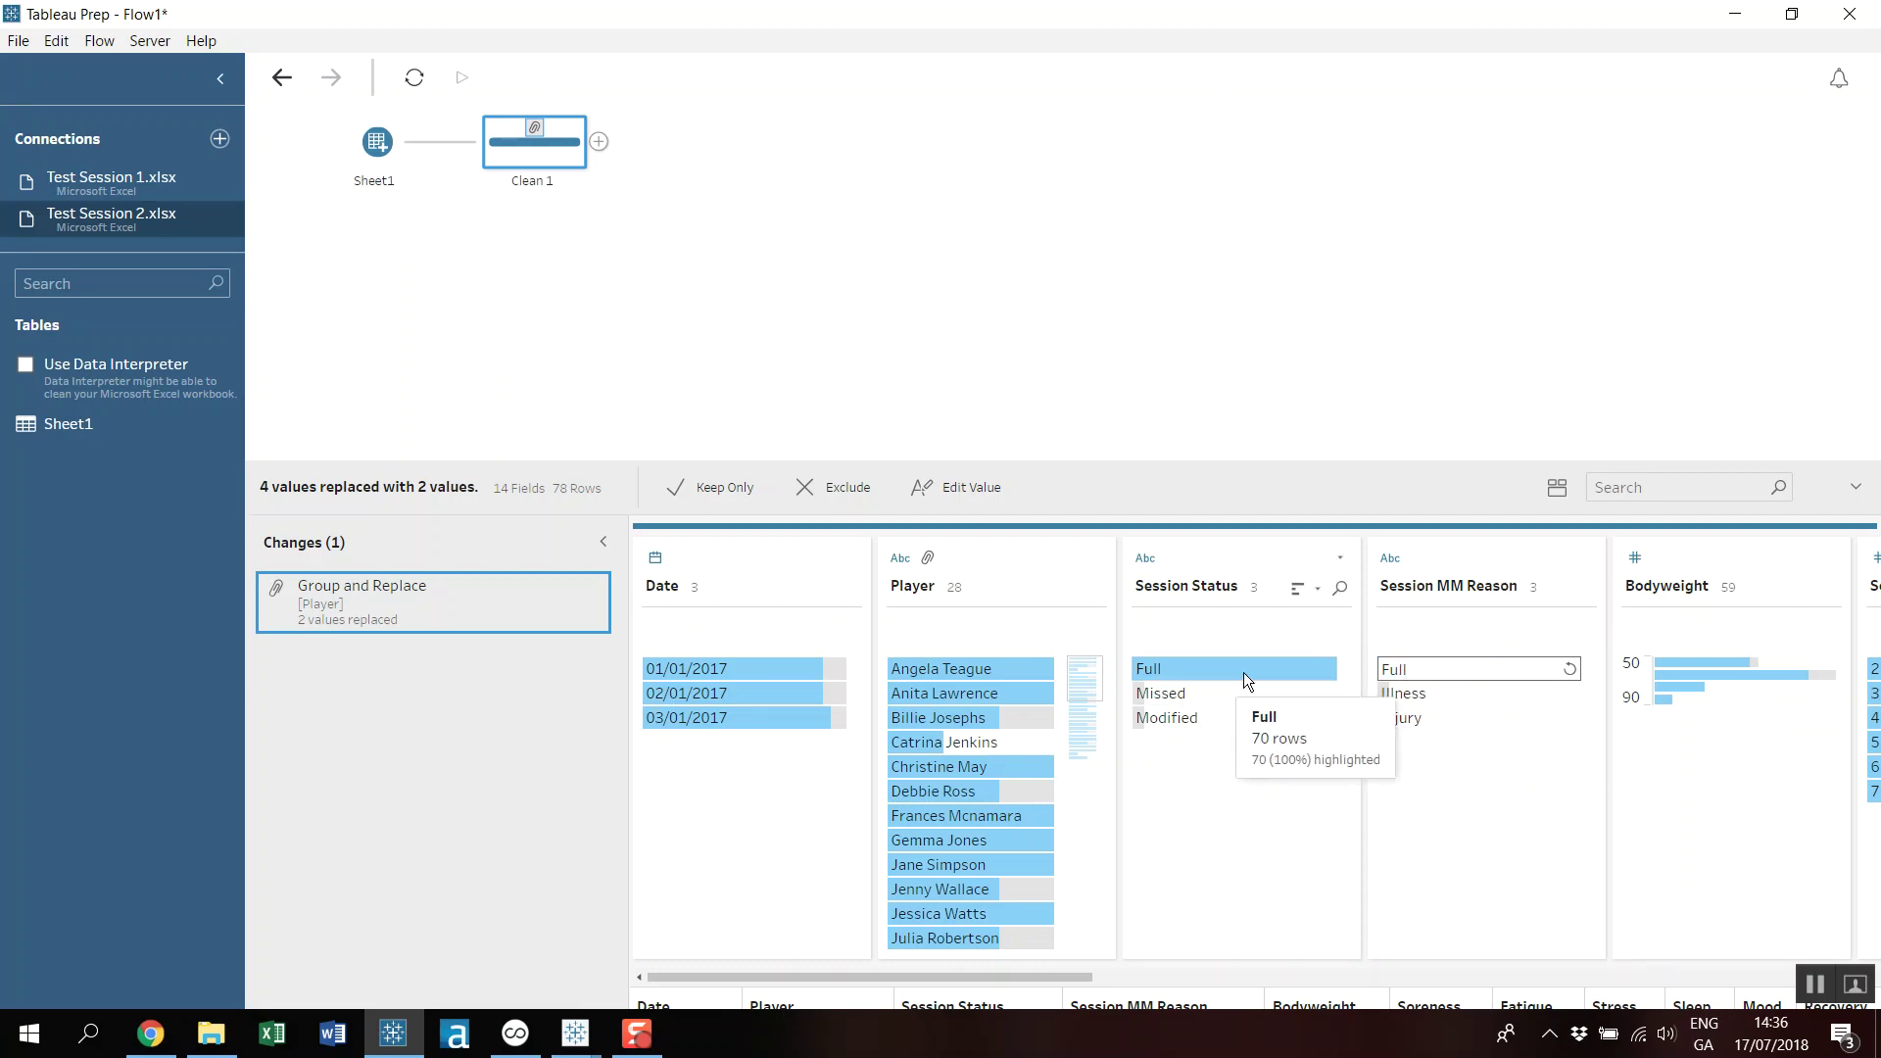
key("Return")
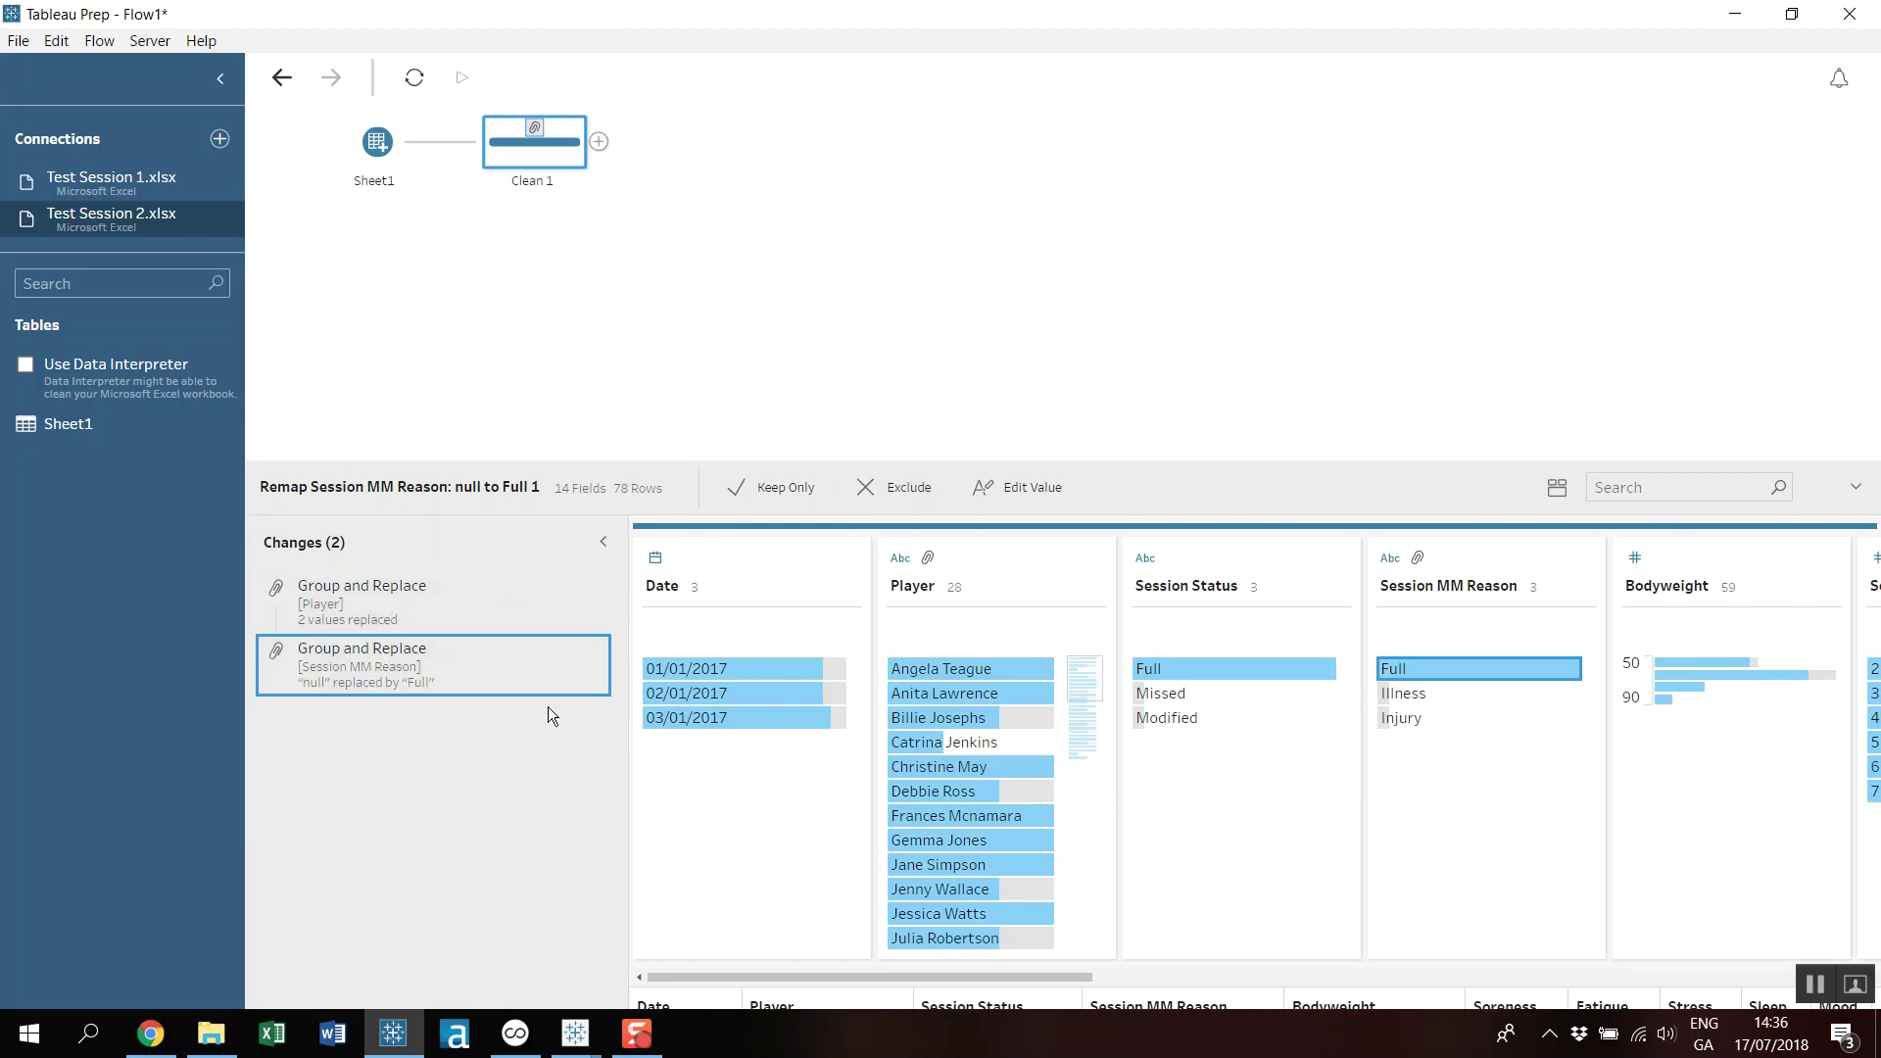
Compare the data at the Player grouping change and at the Session MM Reason replacement in the change history.
left_click(486, 612)
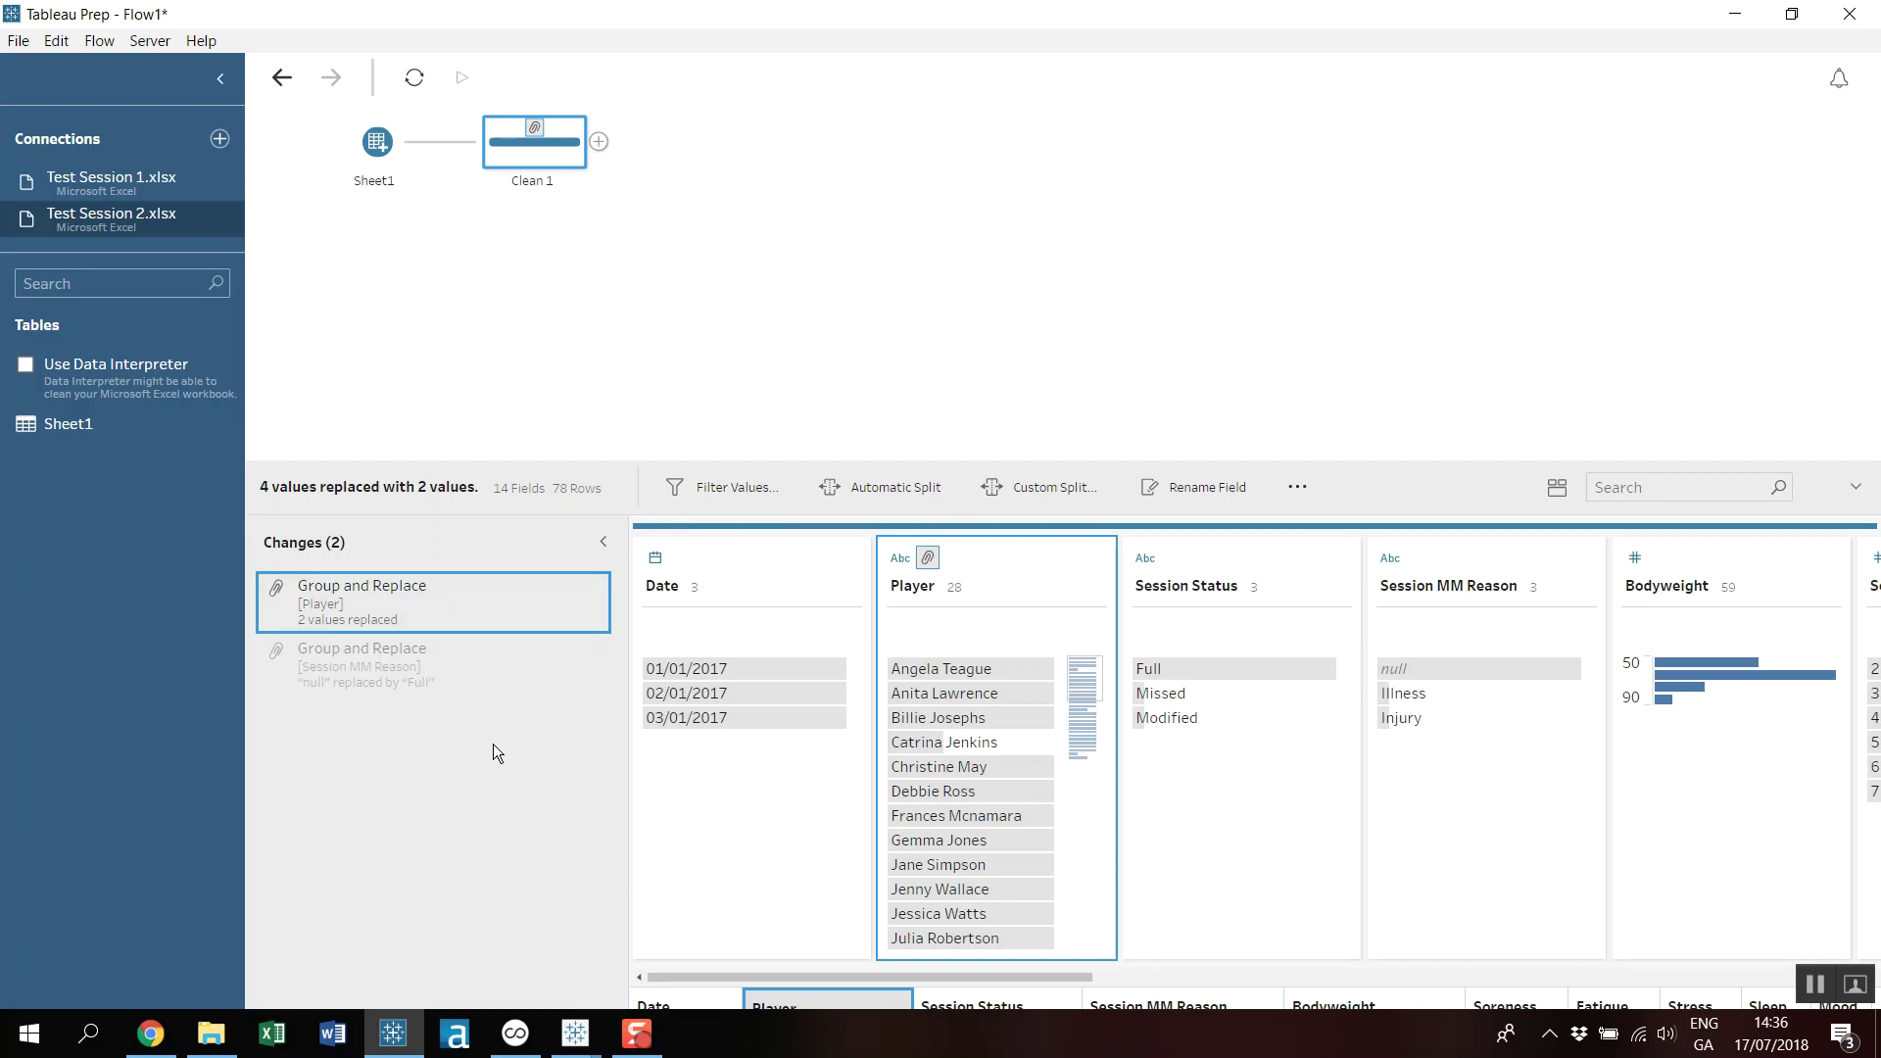
left_click(414, 684)
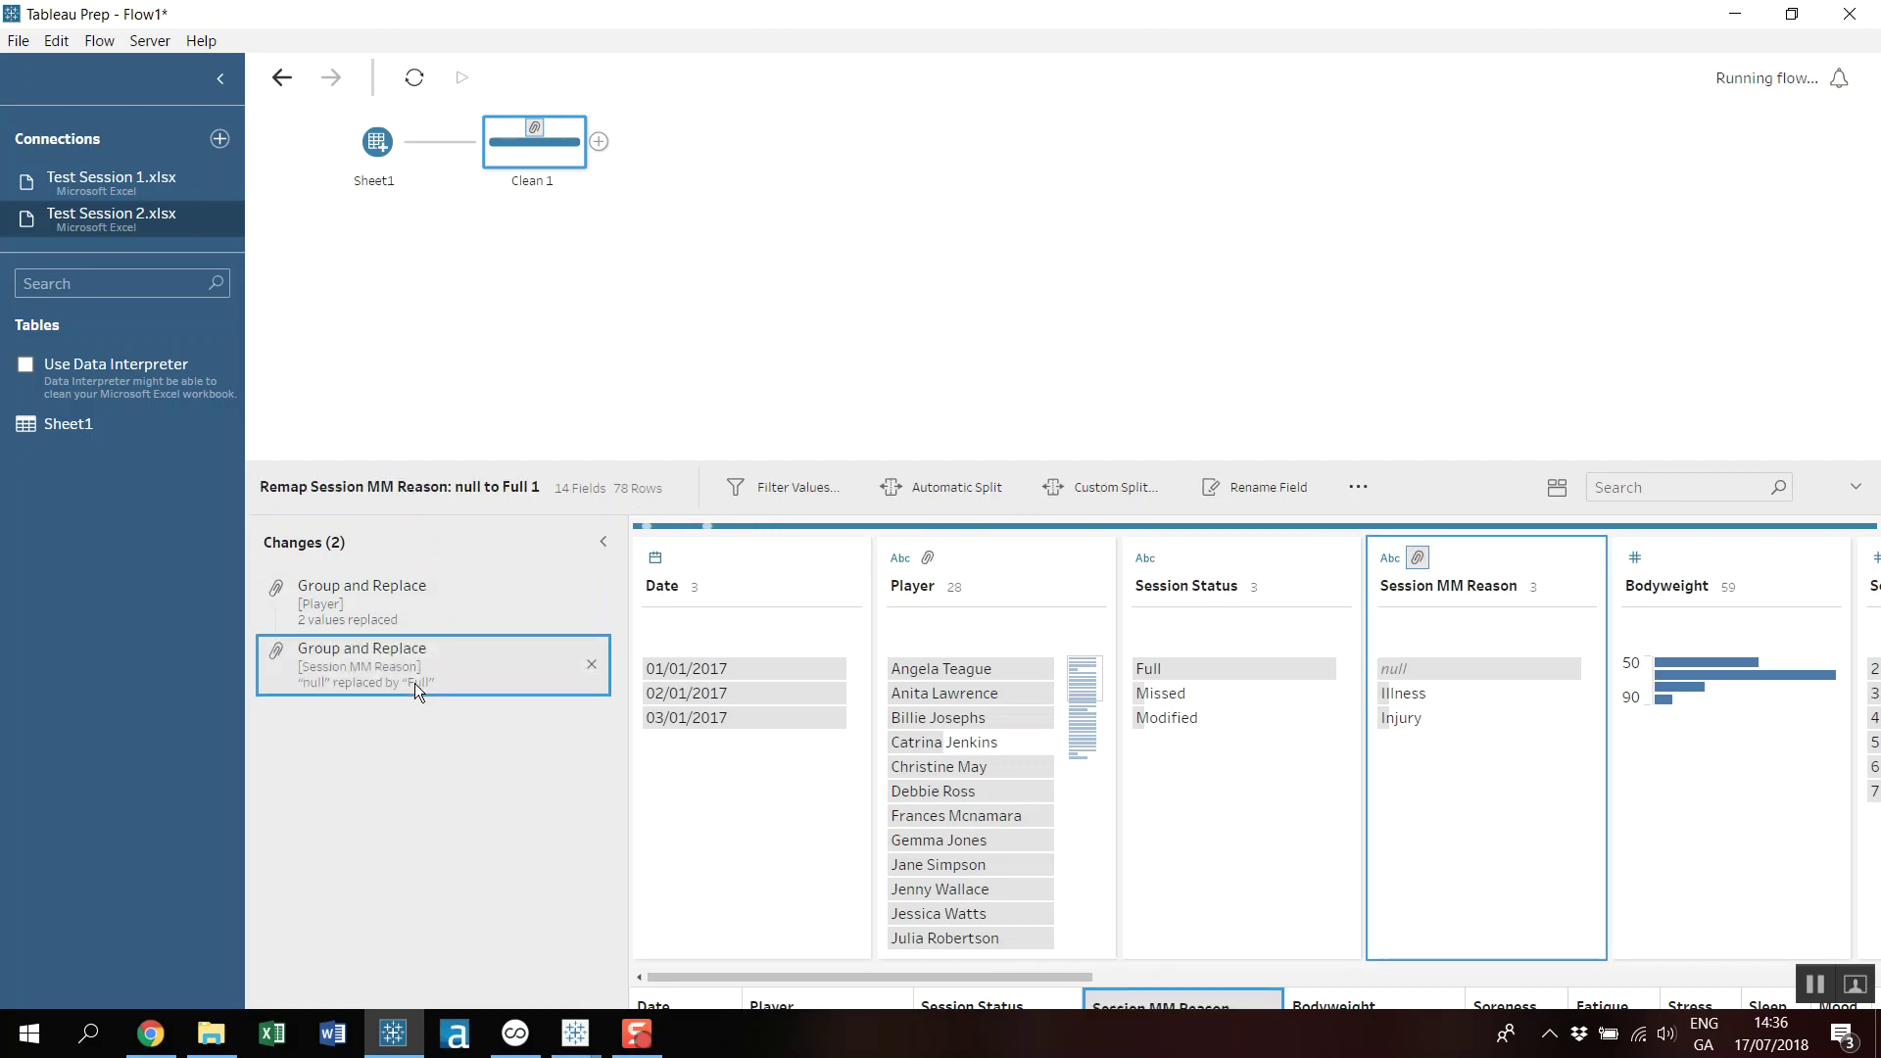
left_click(415, 601)
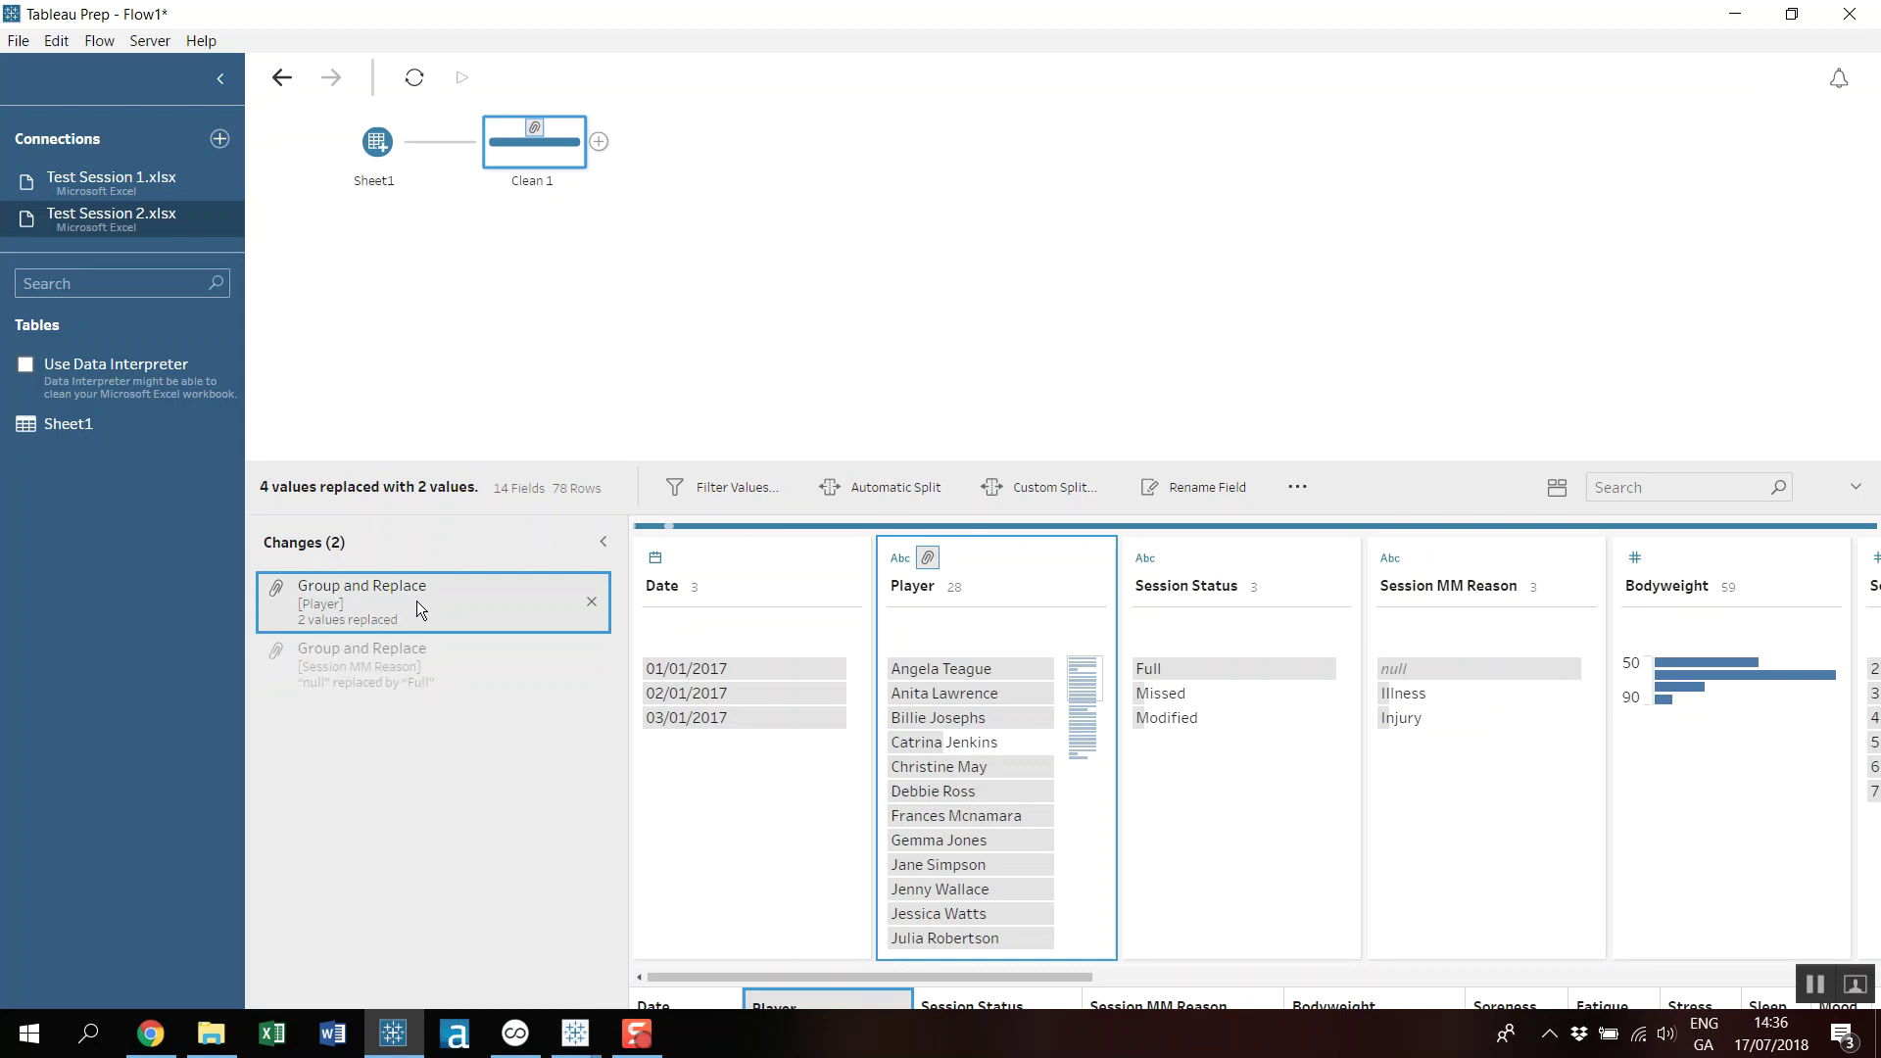
Delete the manual Player grouping from the list of changes and check the original spellings in the Player values.
left_click(592, 603)
scroll(972, 749, "down", 4)
scroll(972, 752, "up", 4)
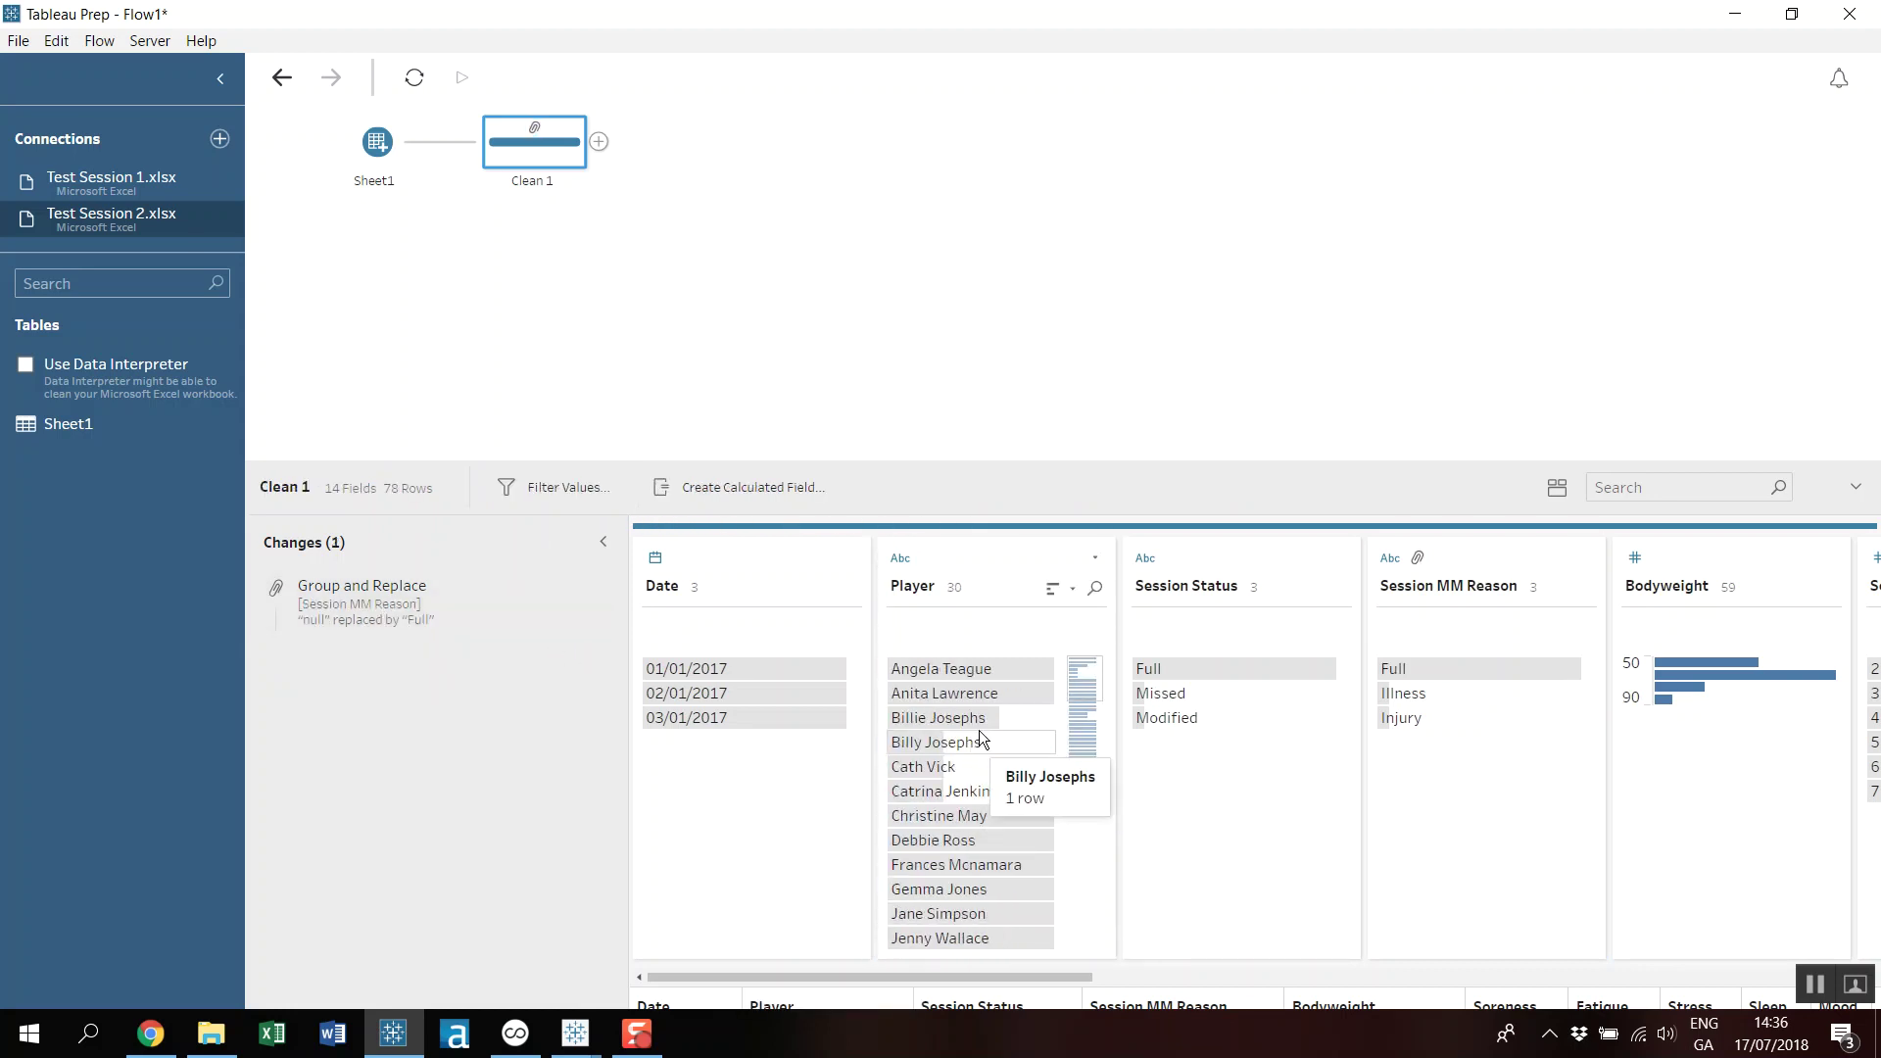
Try grouping the Player values by common characters, review the grouped names, and delete that grouping from the changes.
left_click(1096, 557)
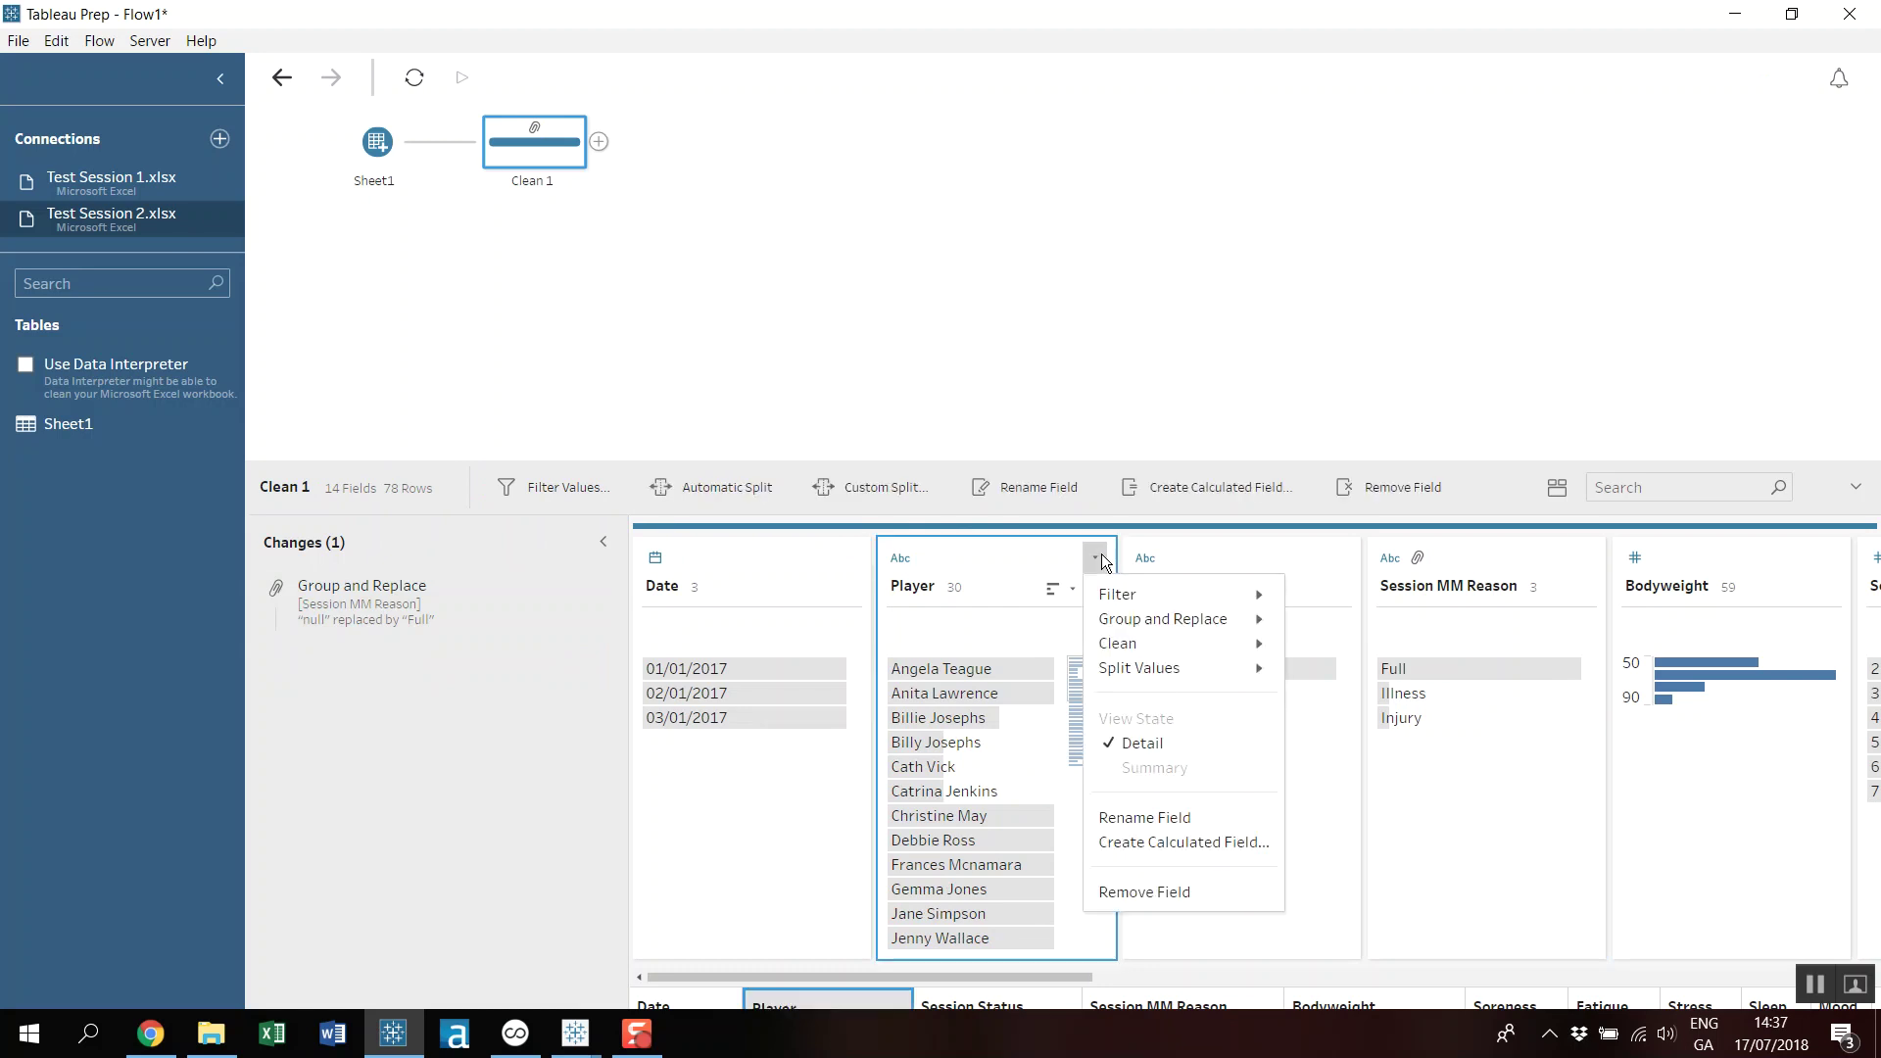
mouse_move(1188, 625)
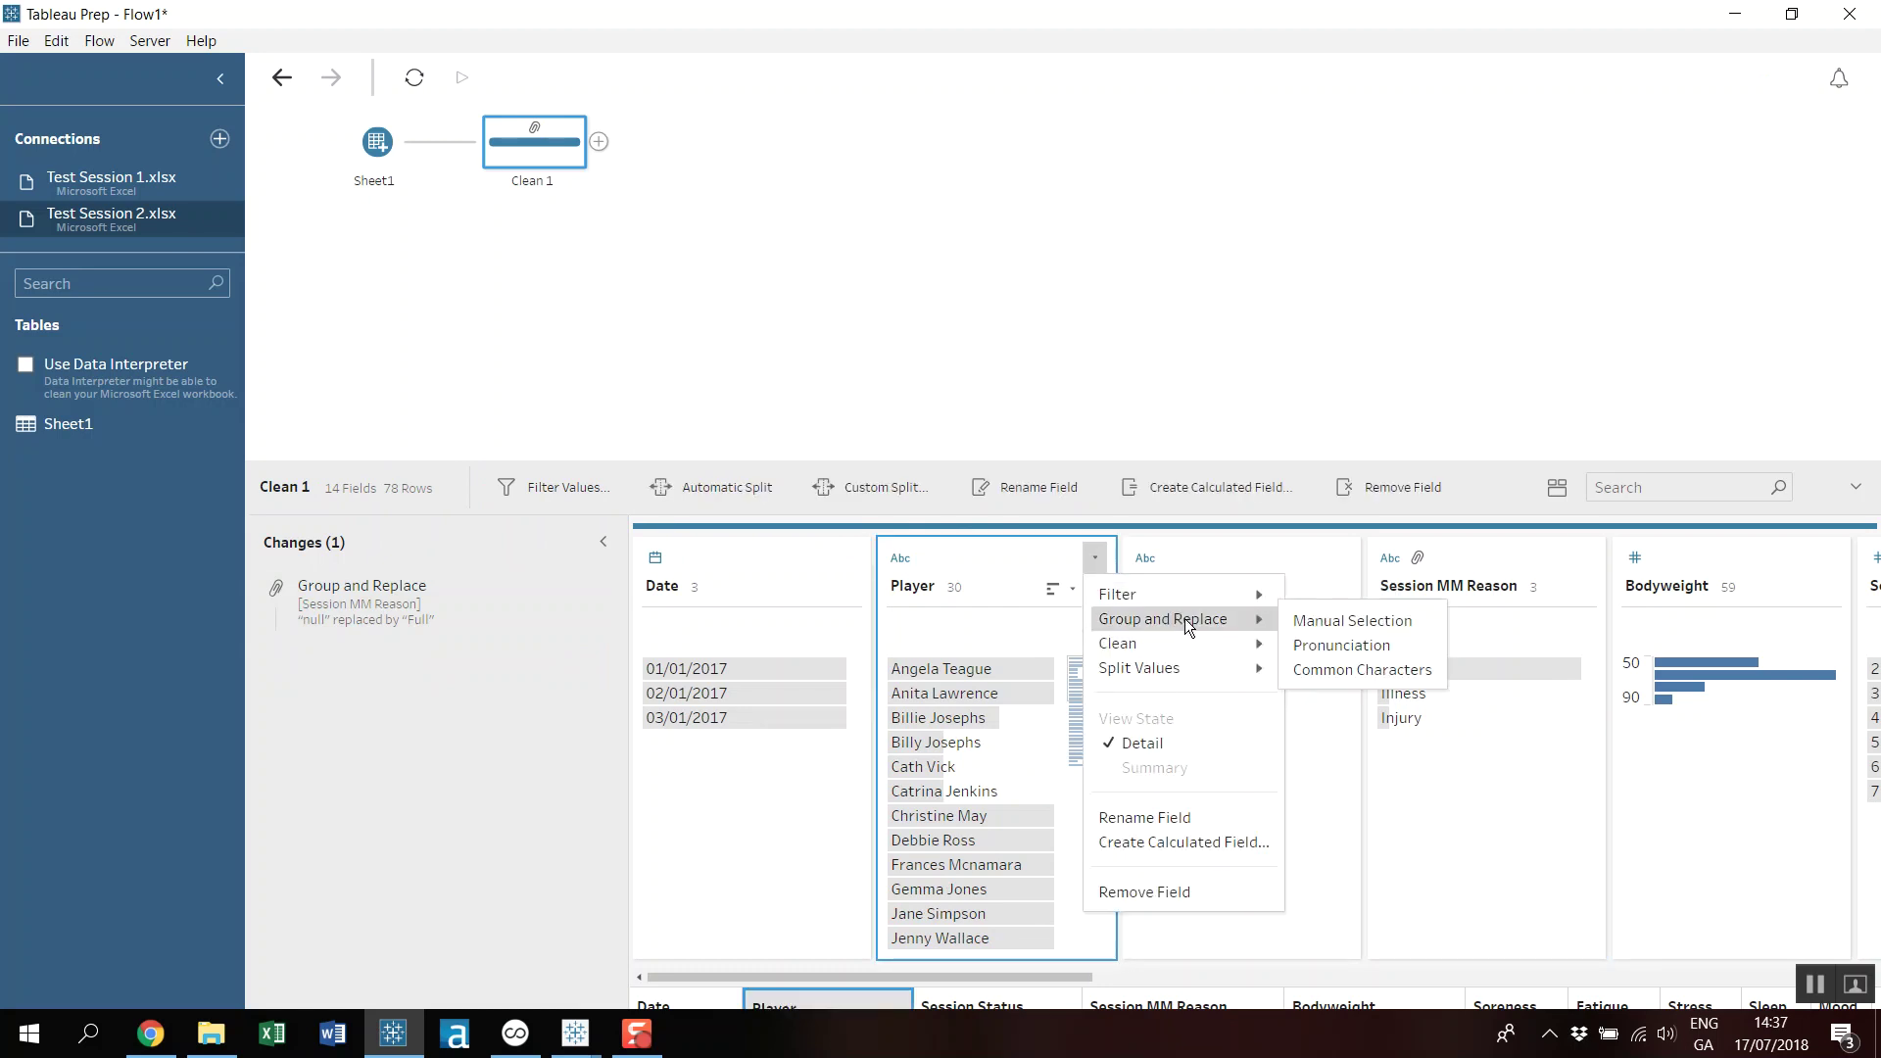
left_click(1367, 669)
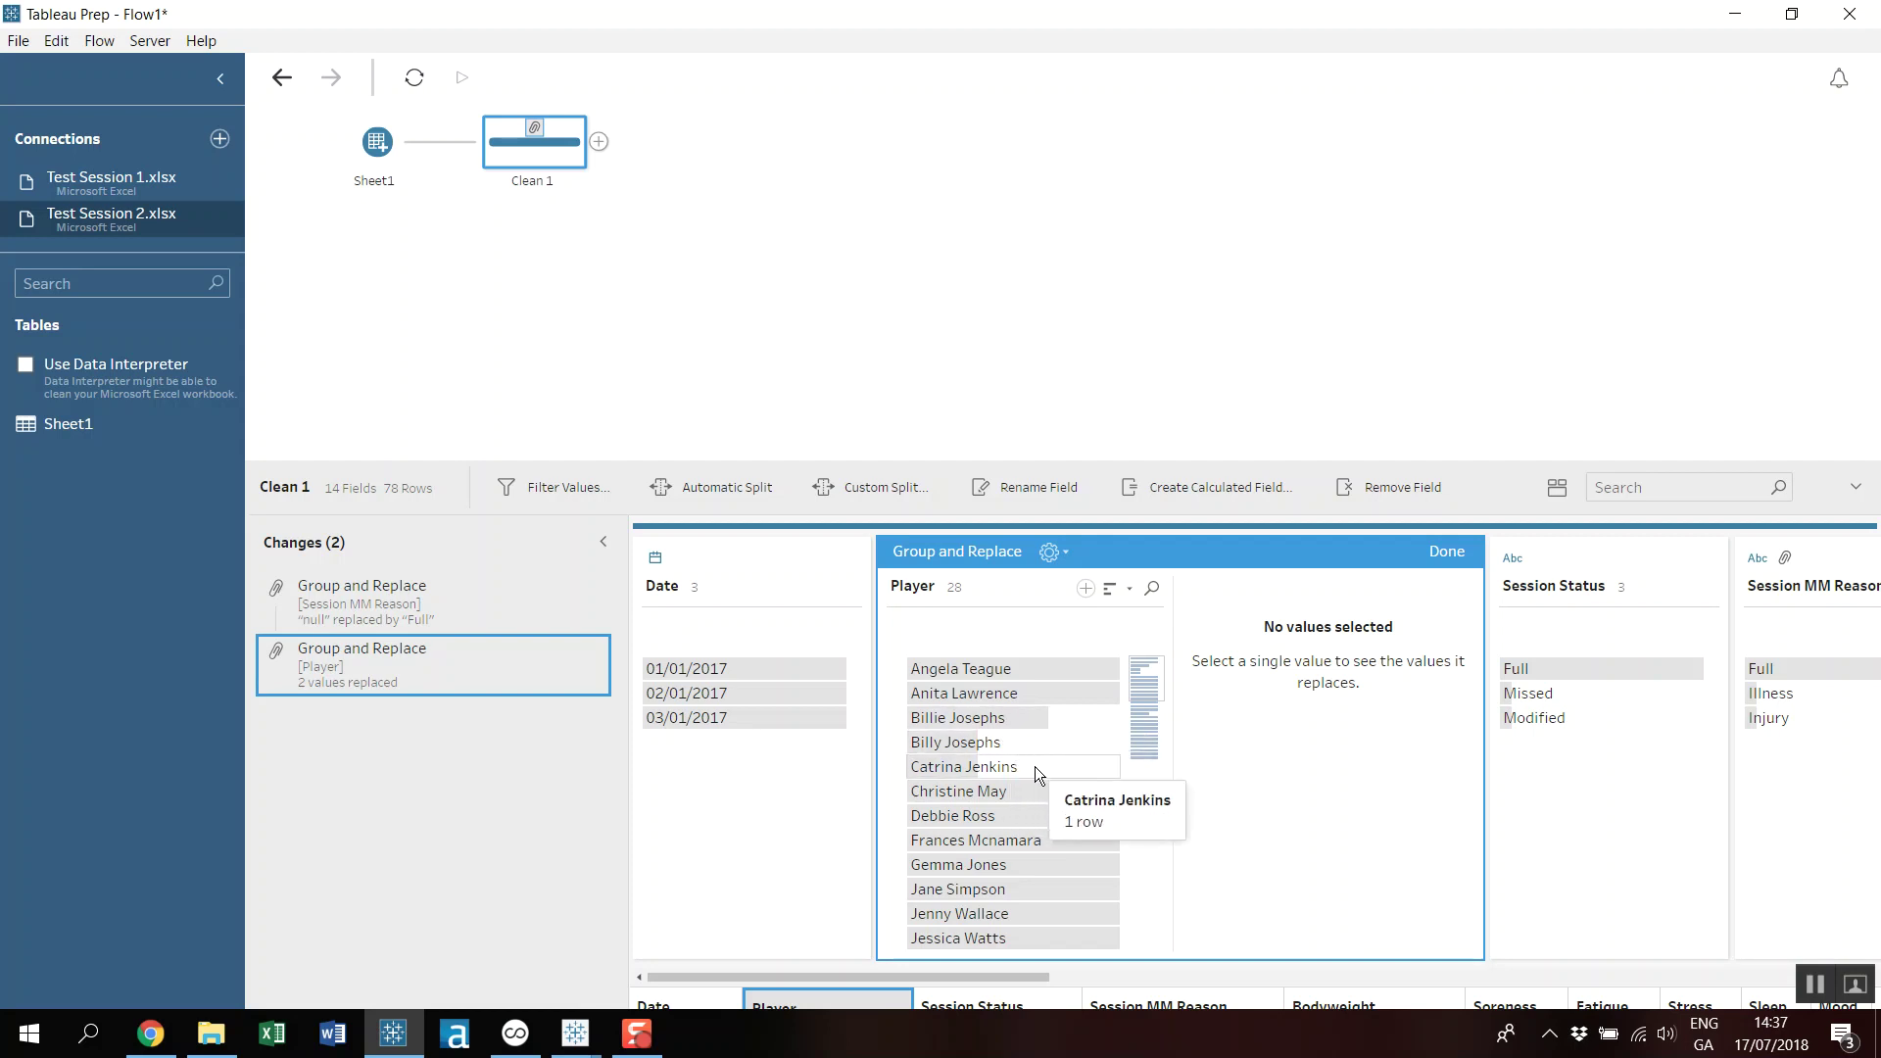
scroll(1017, 768, "down", 3)
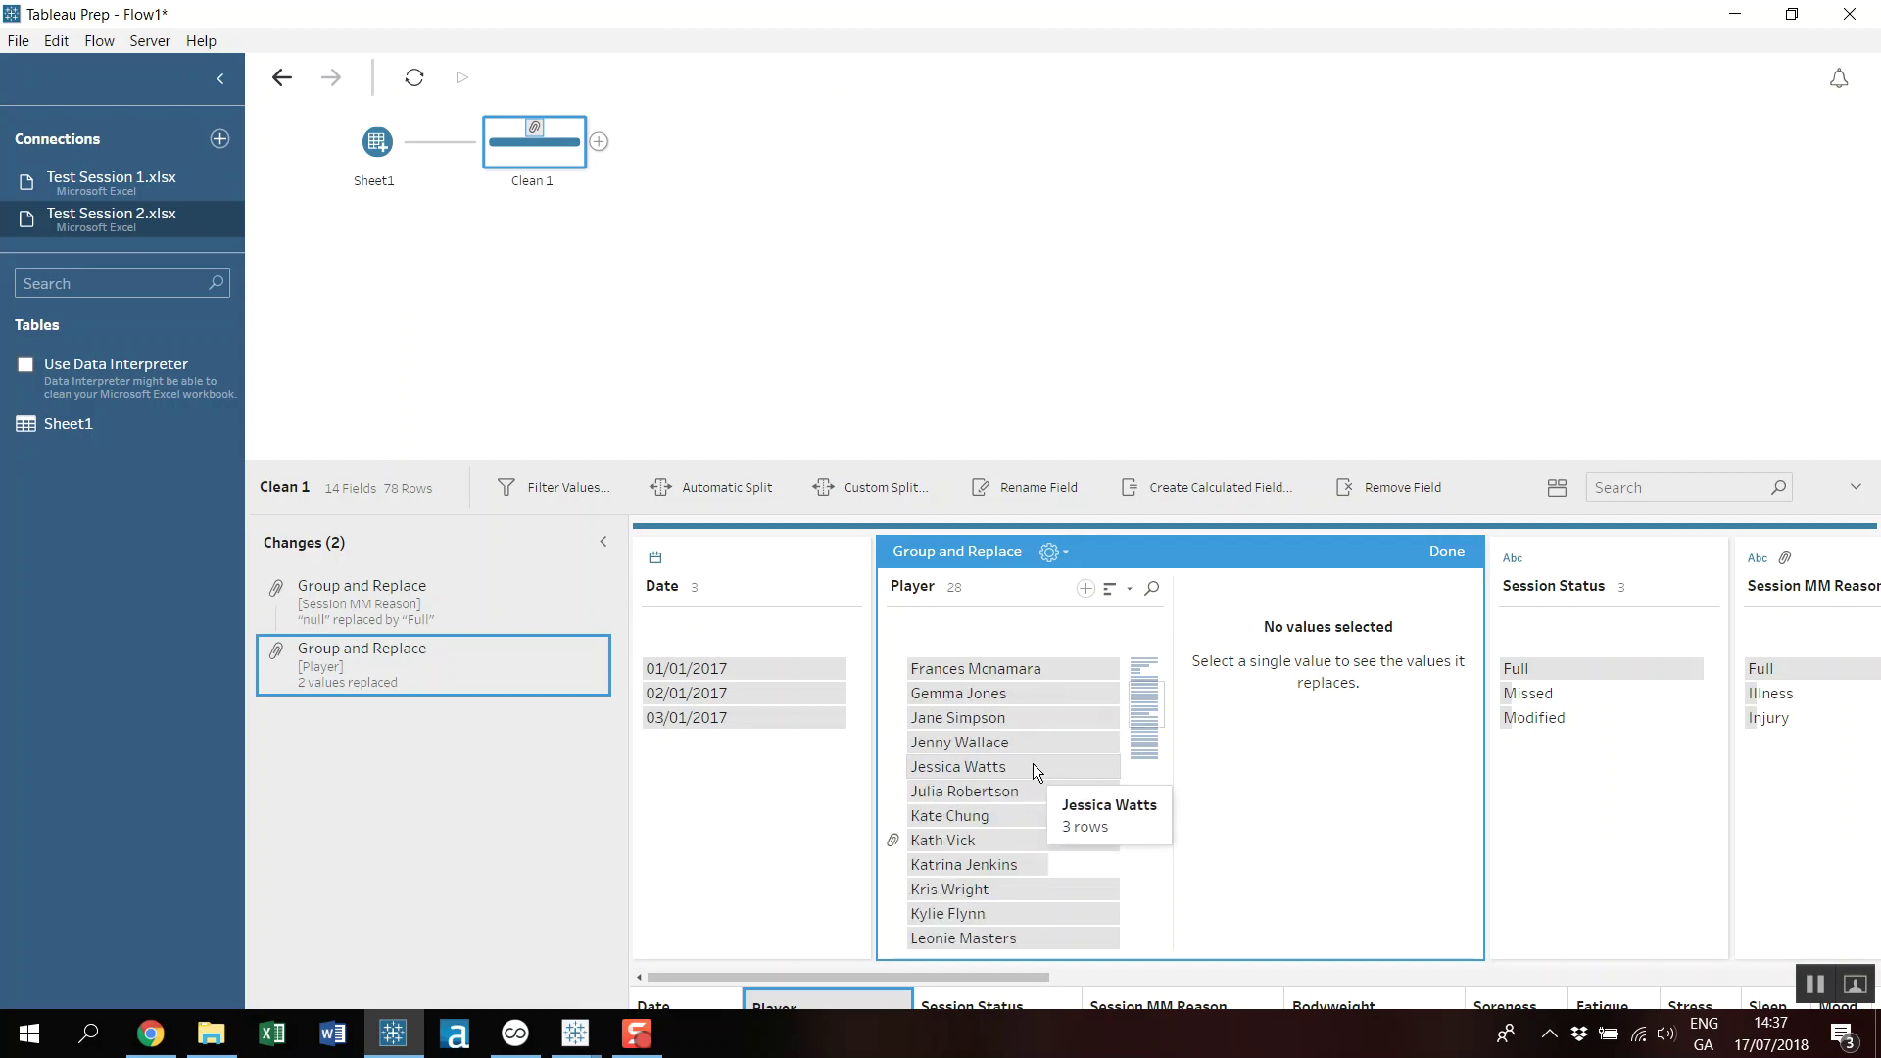
scroll(996, 833, "down", 3)
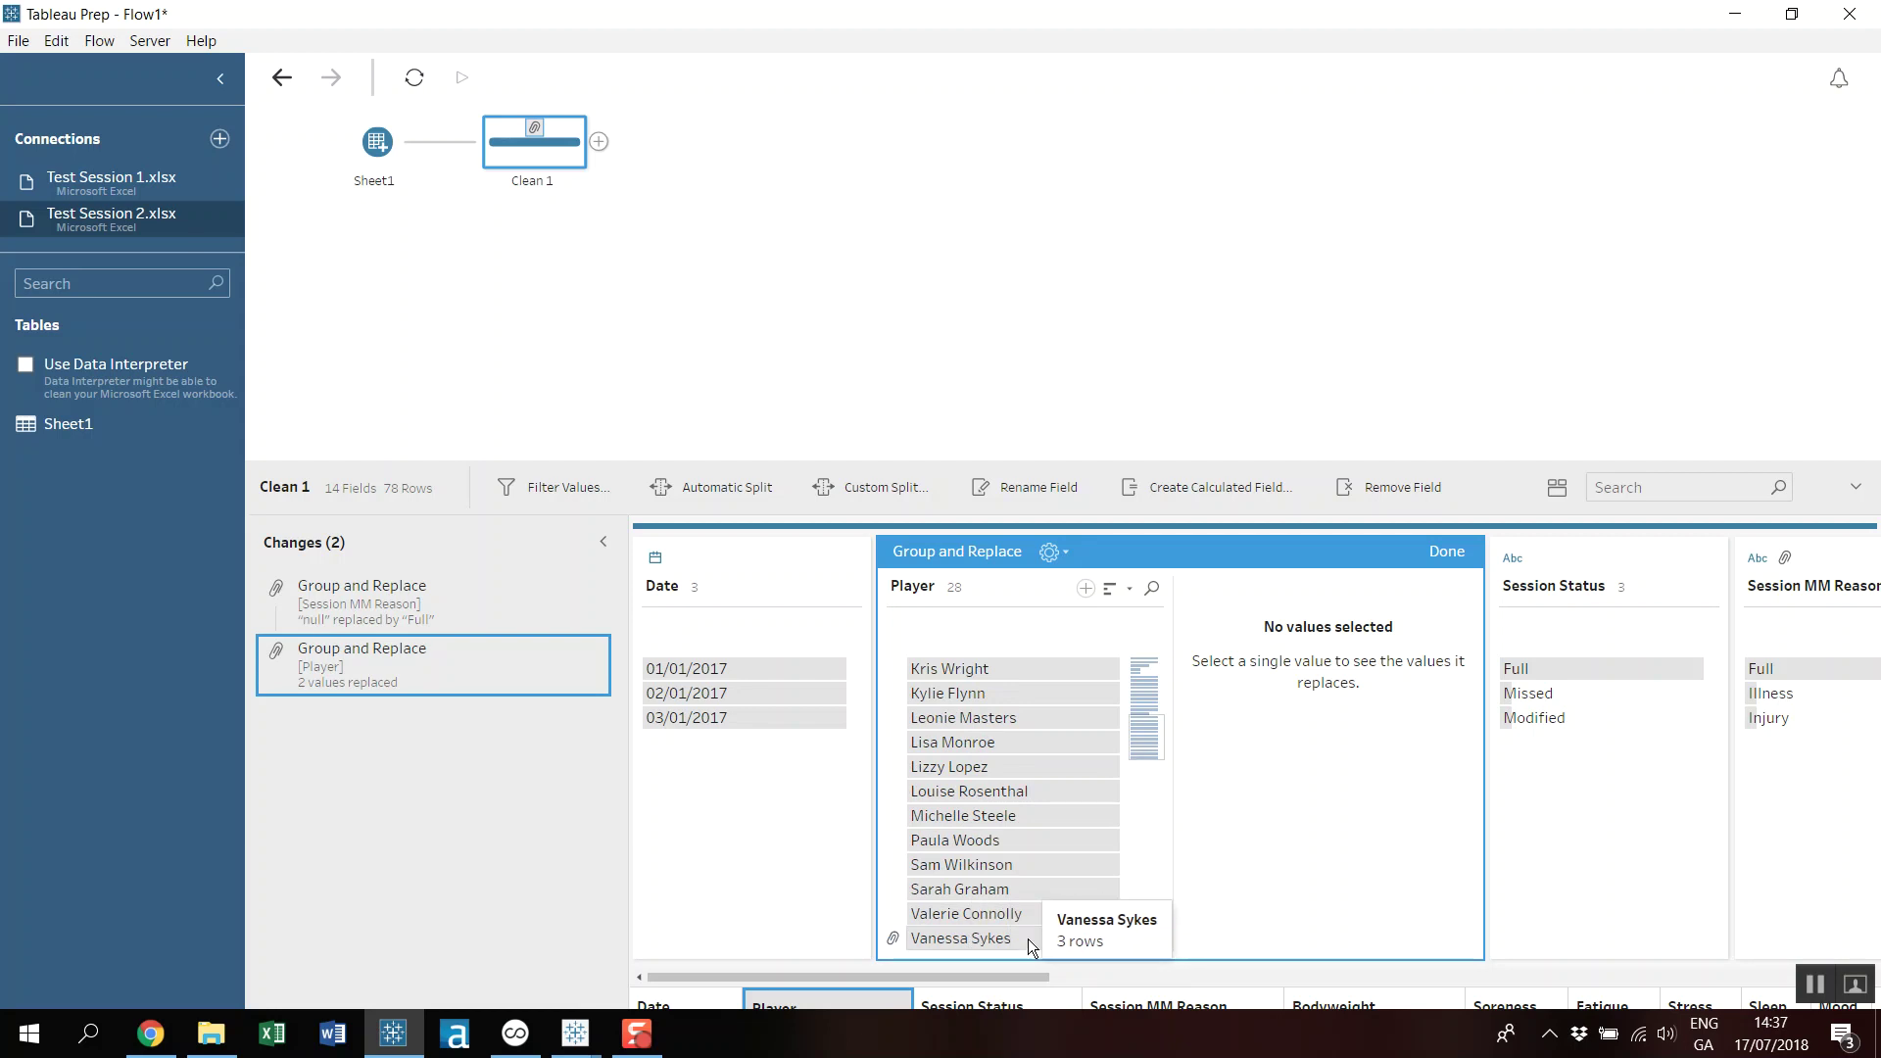
scroll(1027, 938, "up", 5)
scroll(1017, 803, "down", 3)
scroll(1017, 803, "up", 3)
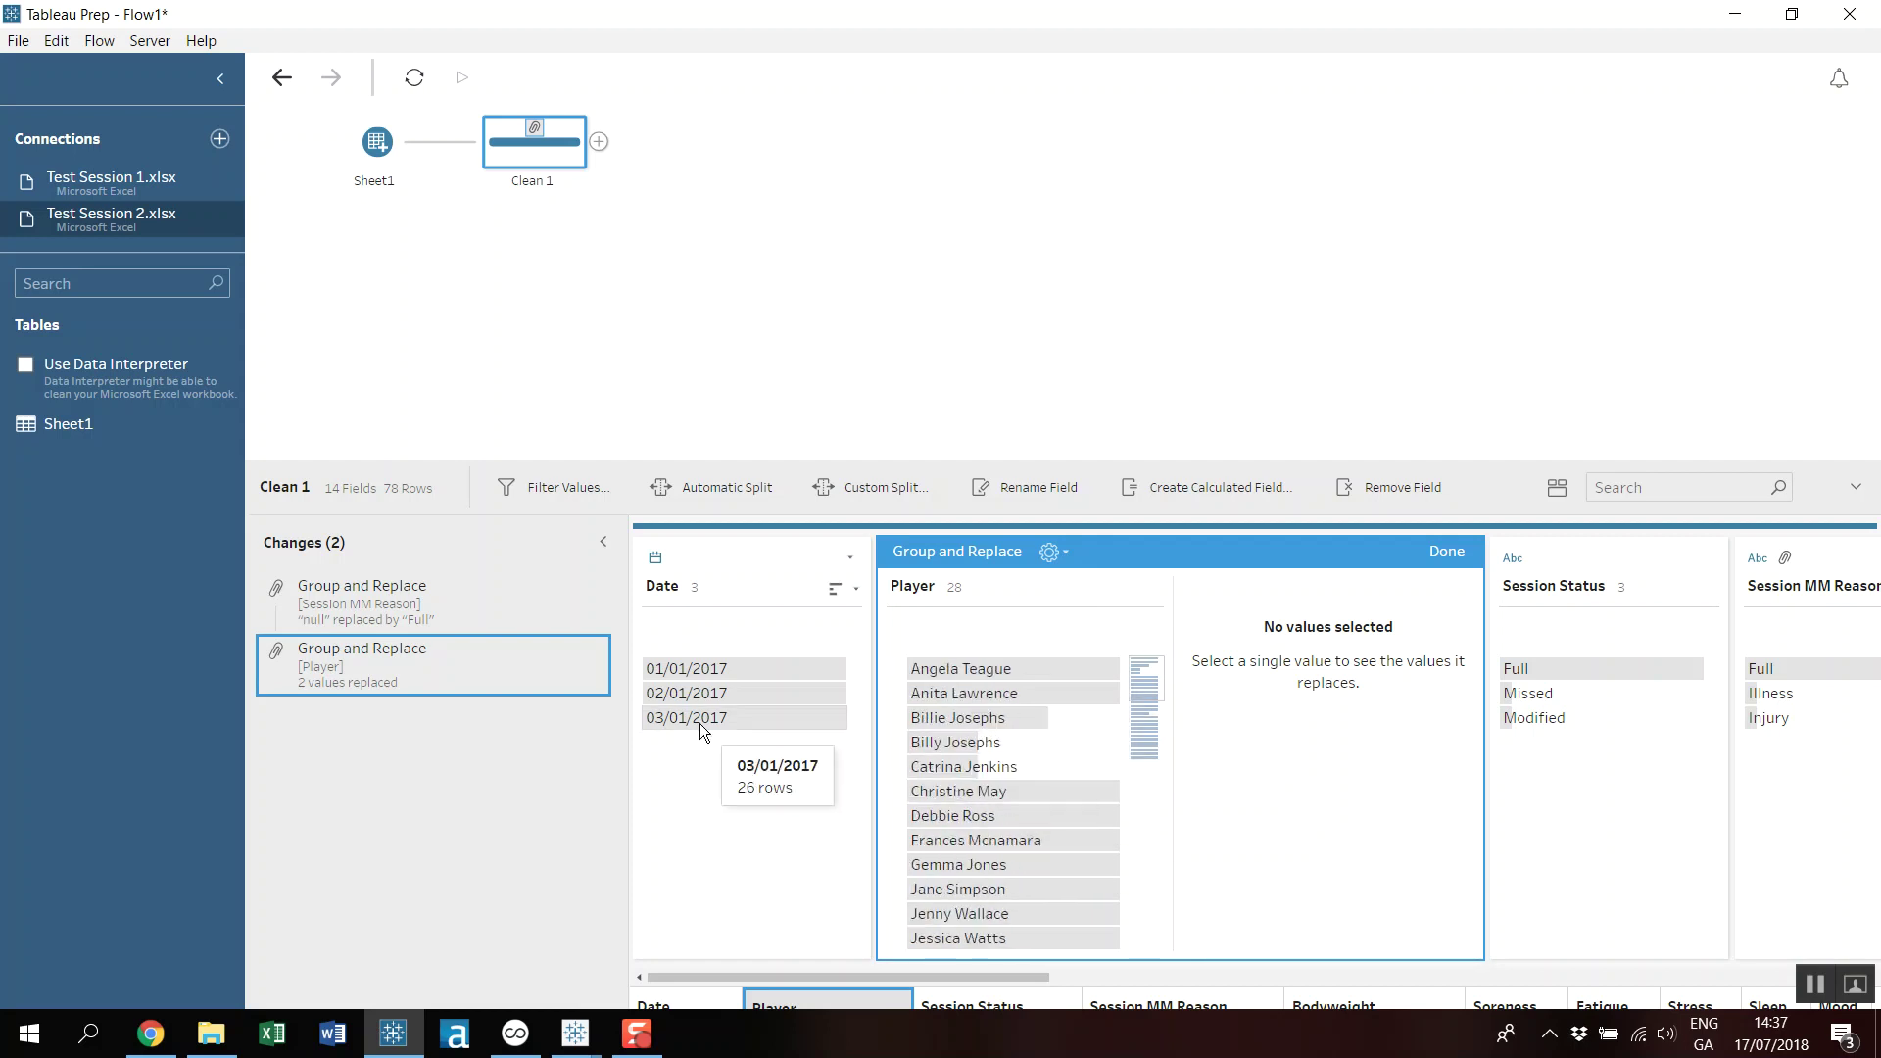
left_click(593, 669)
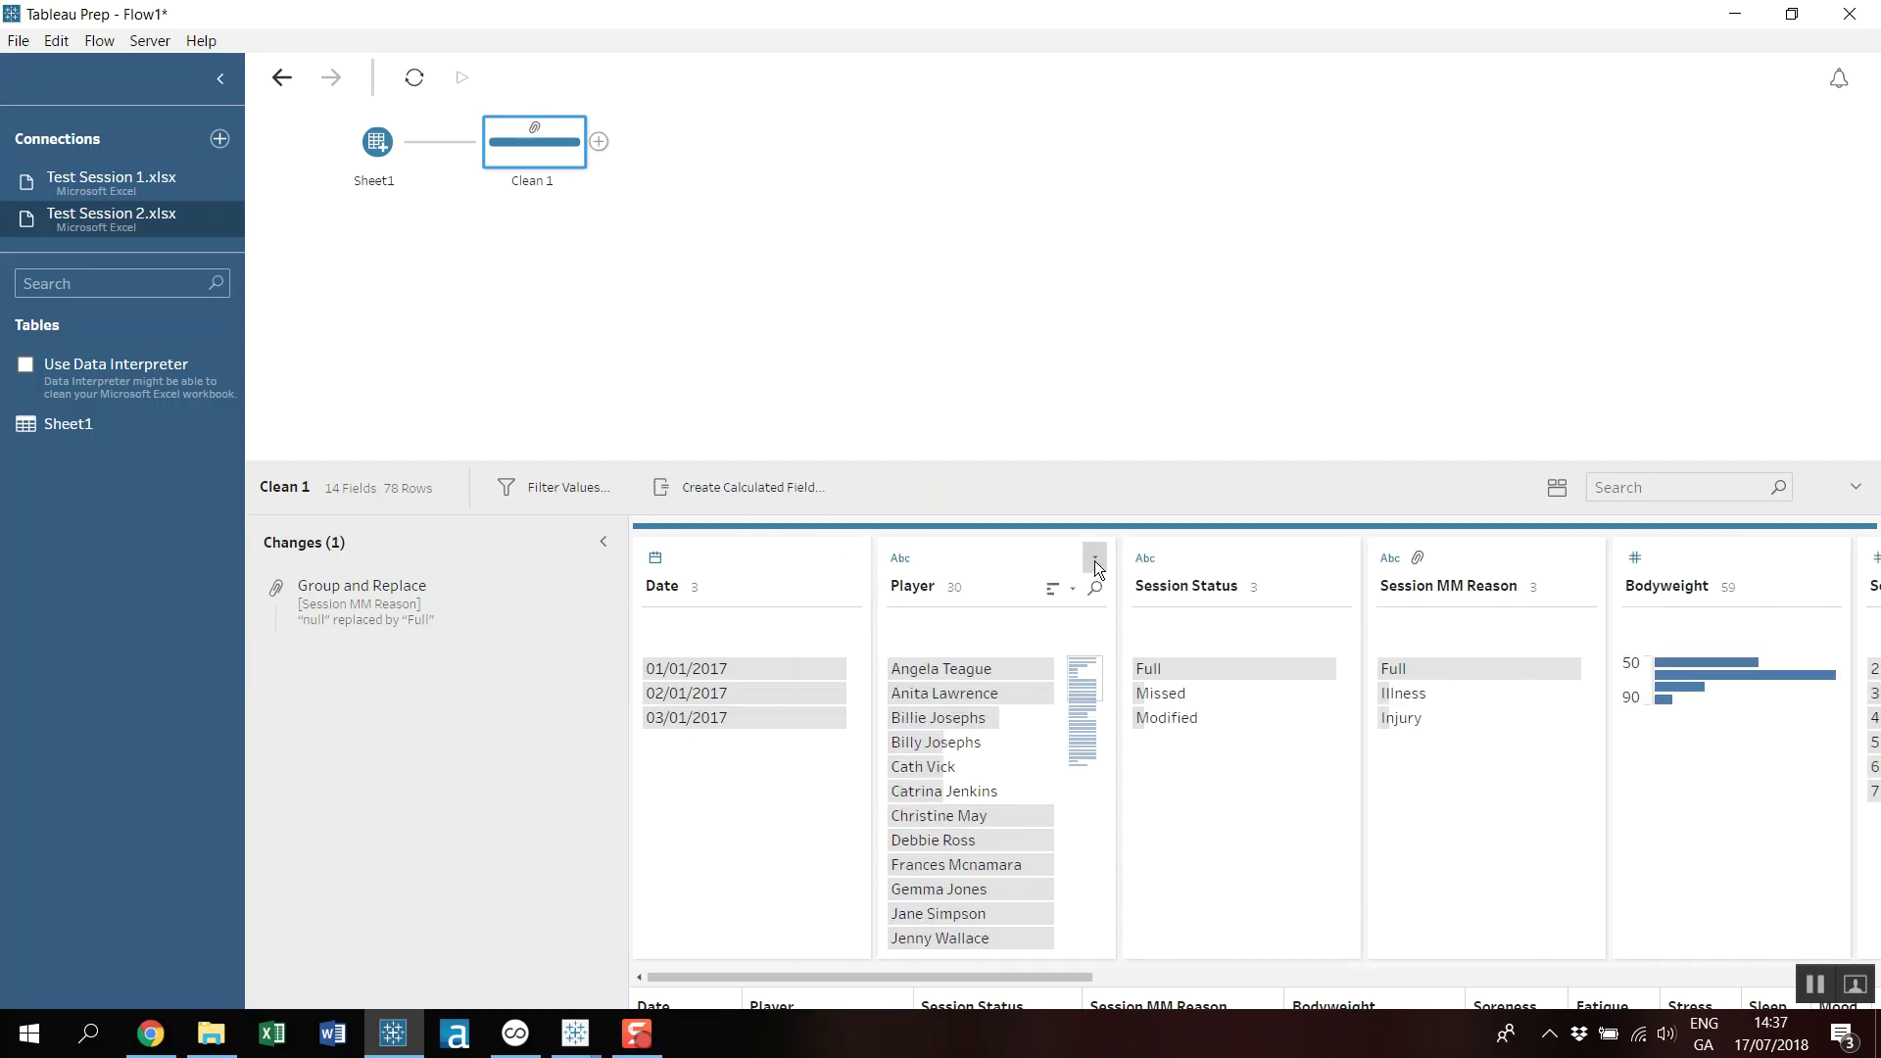
Group and replace the Player values by pronunciation, review the merged names, and finish the grouping.
left_click(1096, 560)
mouse_move(1205, 619)
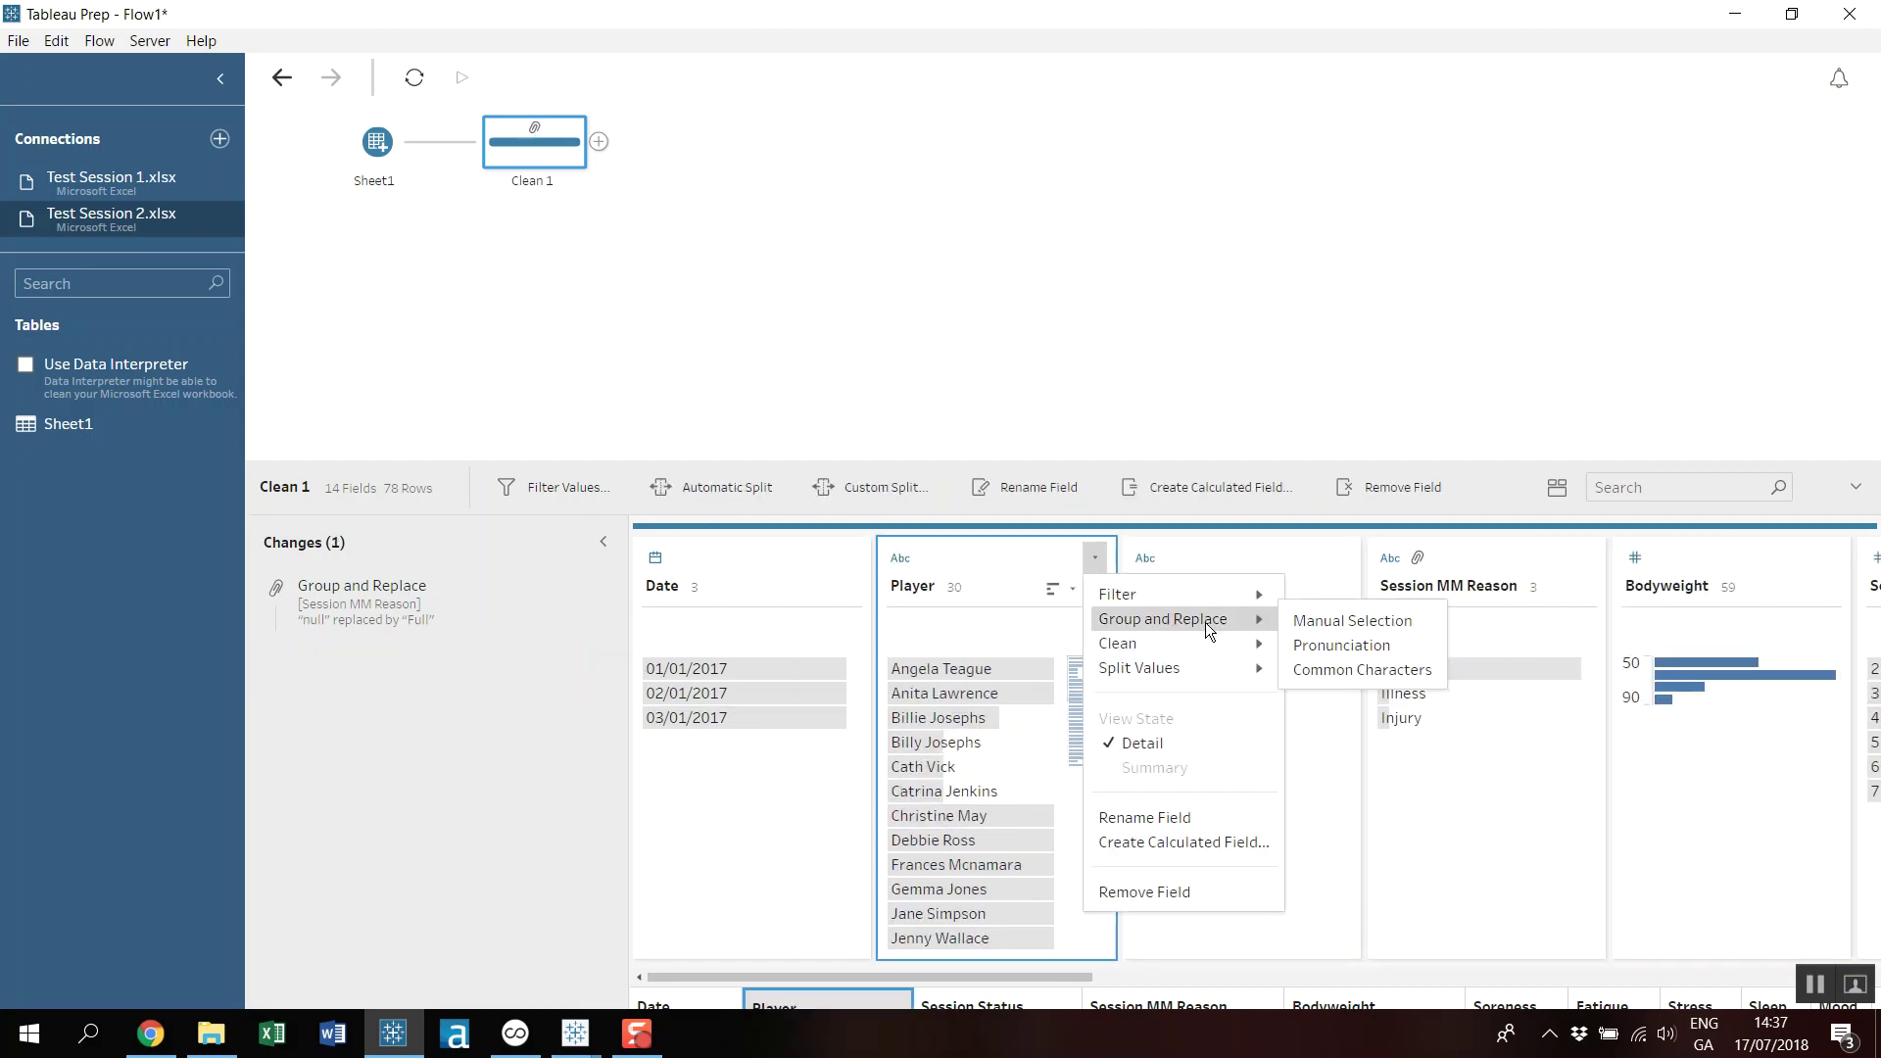
left_click(1380, 650)
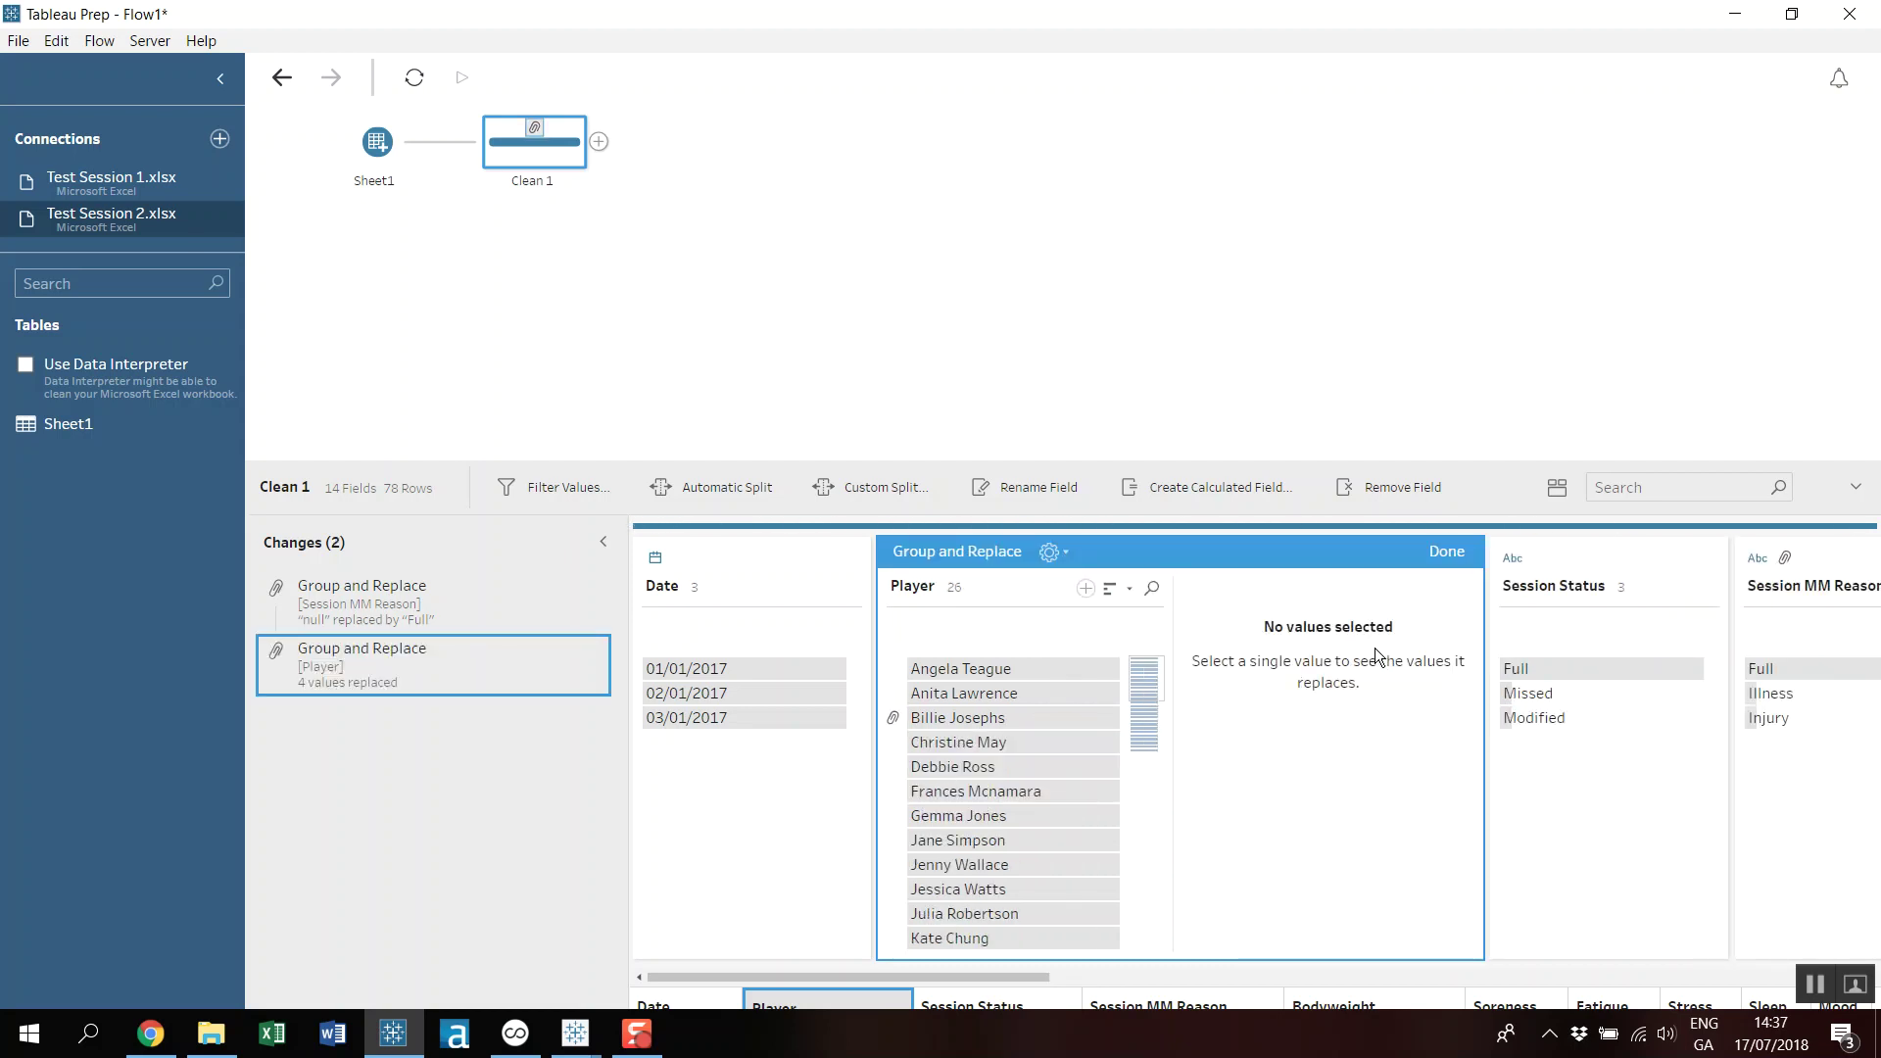
scroll(1067, 690, "down", 5)
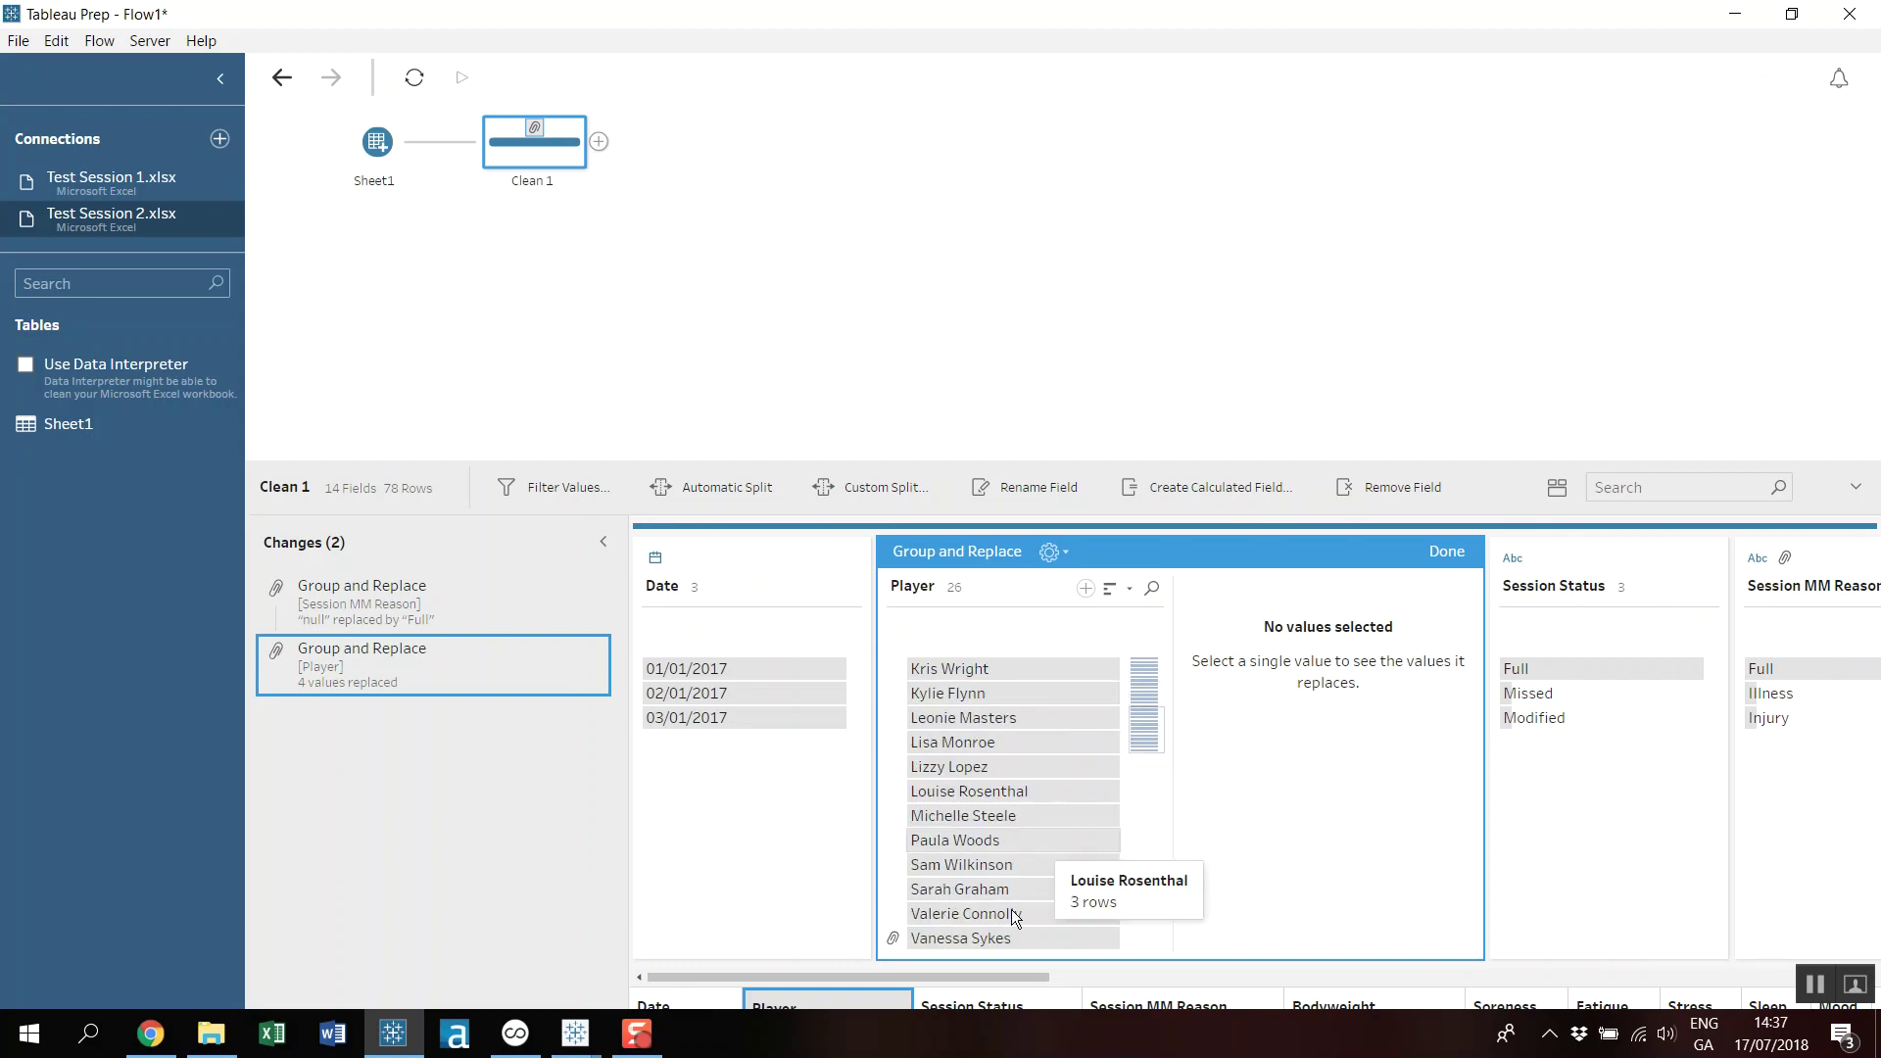
scroll(996, 949, "up", 5)
scroll(980, 825, "down", 3)
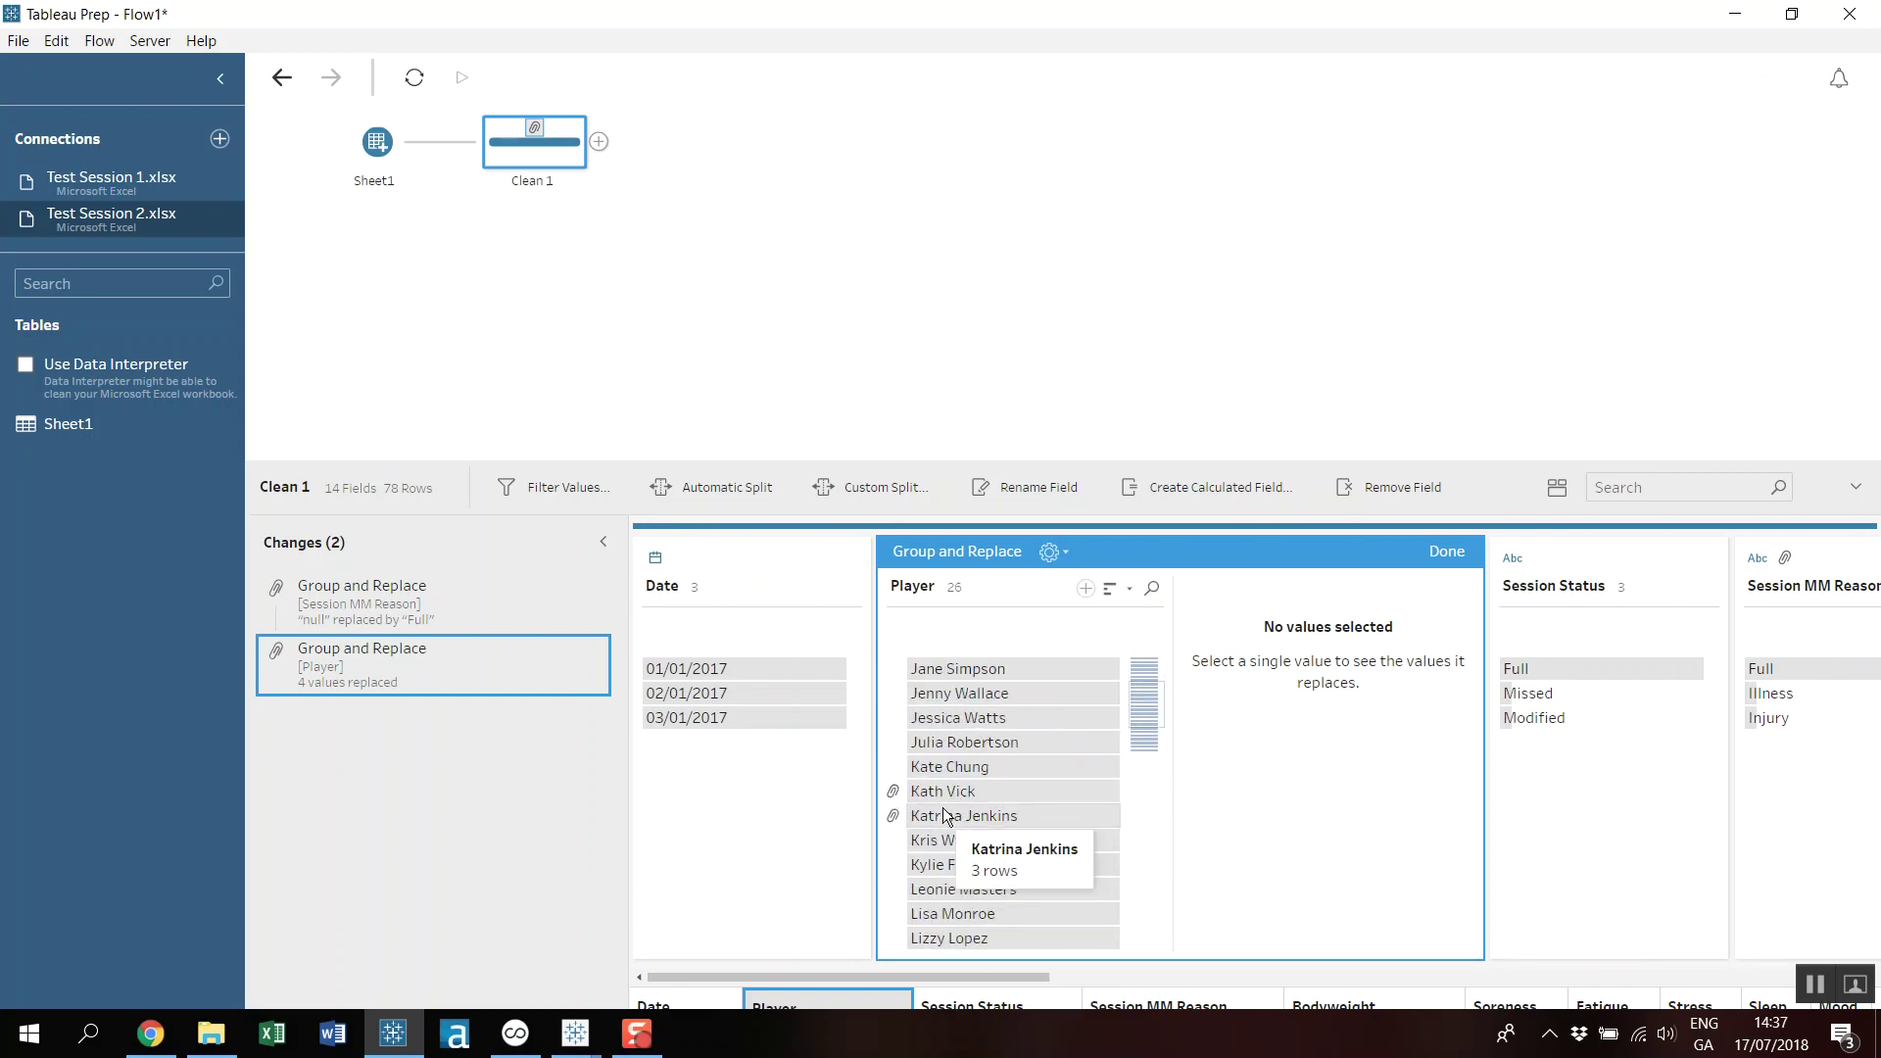
scroll(989, 792, "up", 3)
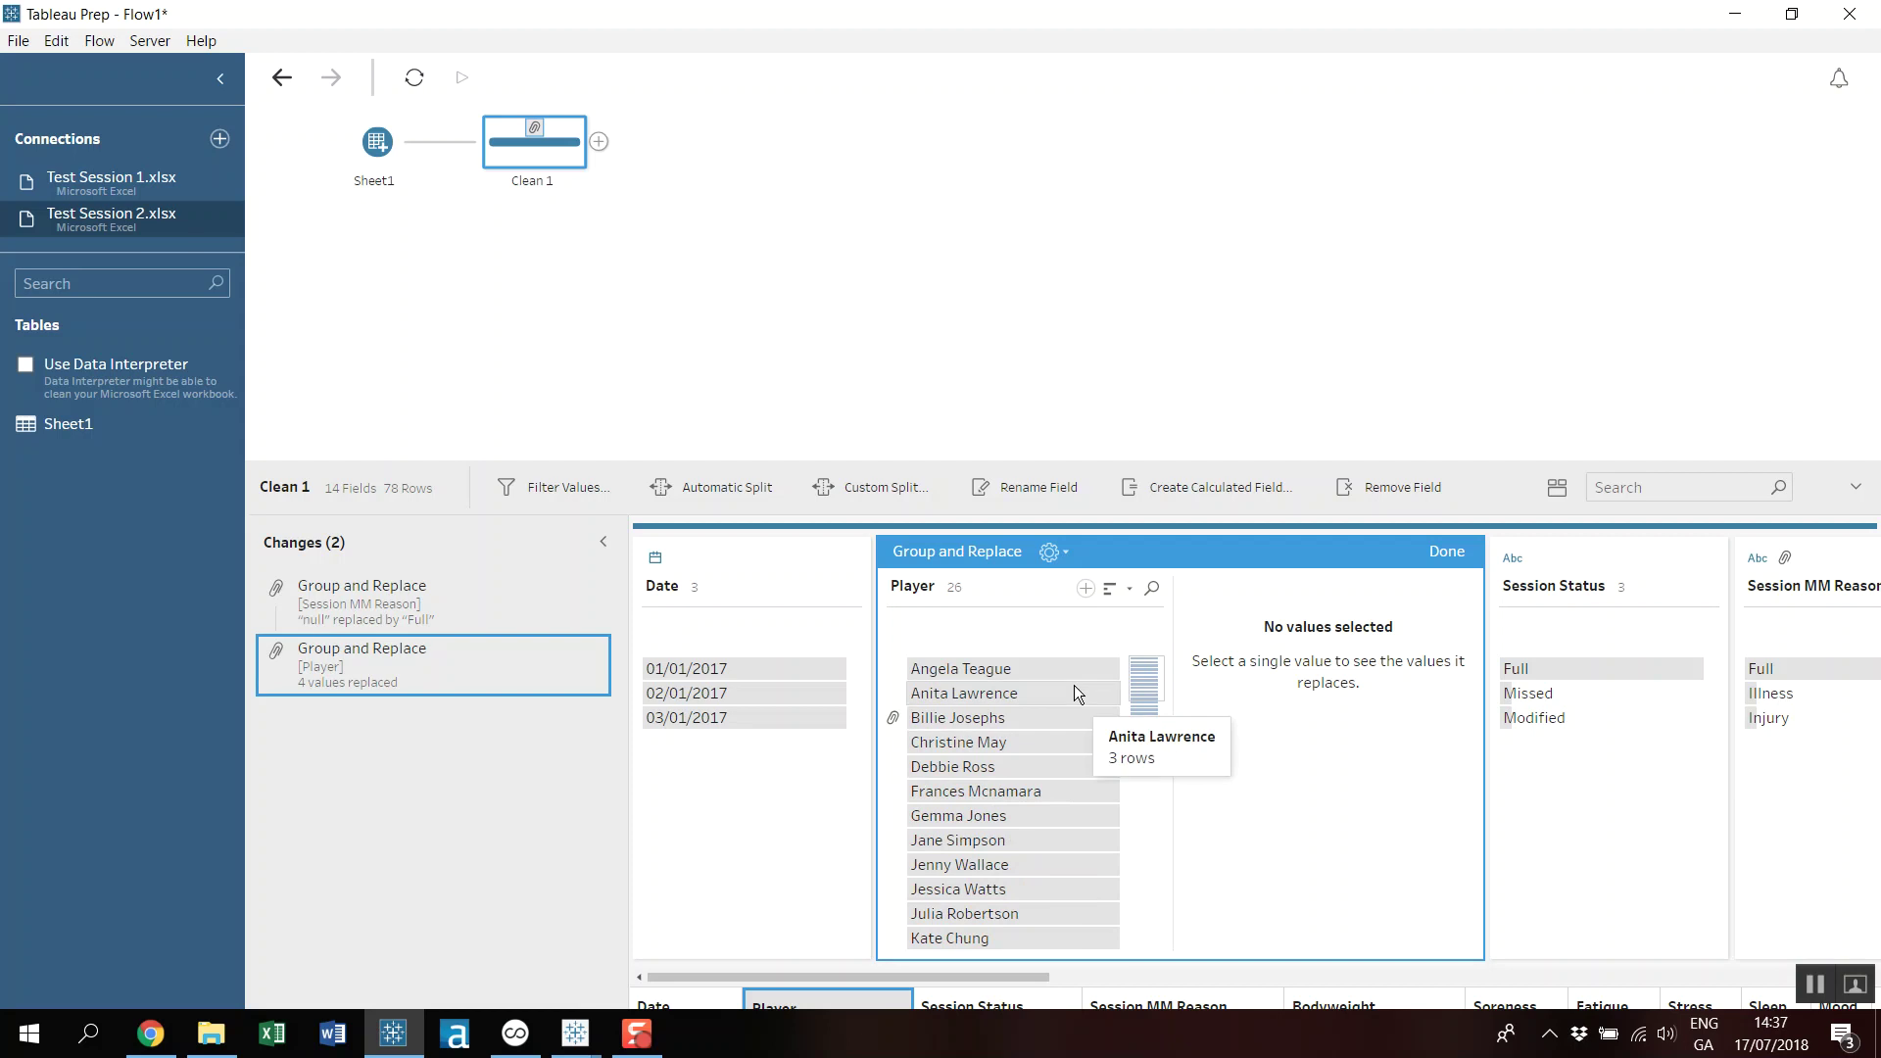
scroll(1086, 784, "down", 3)
scroll(1087, 823, "up", 3)
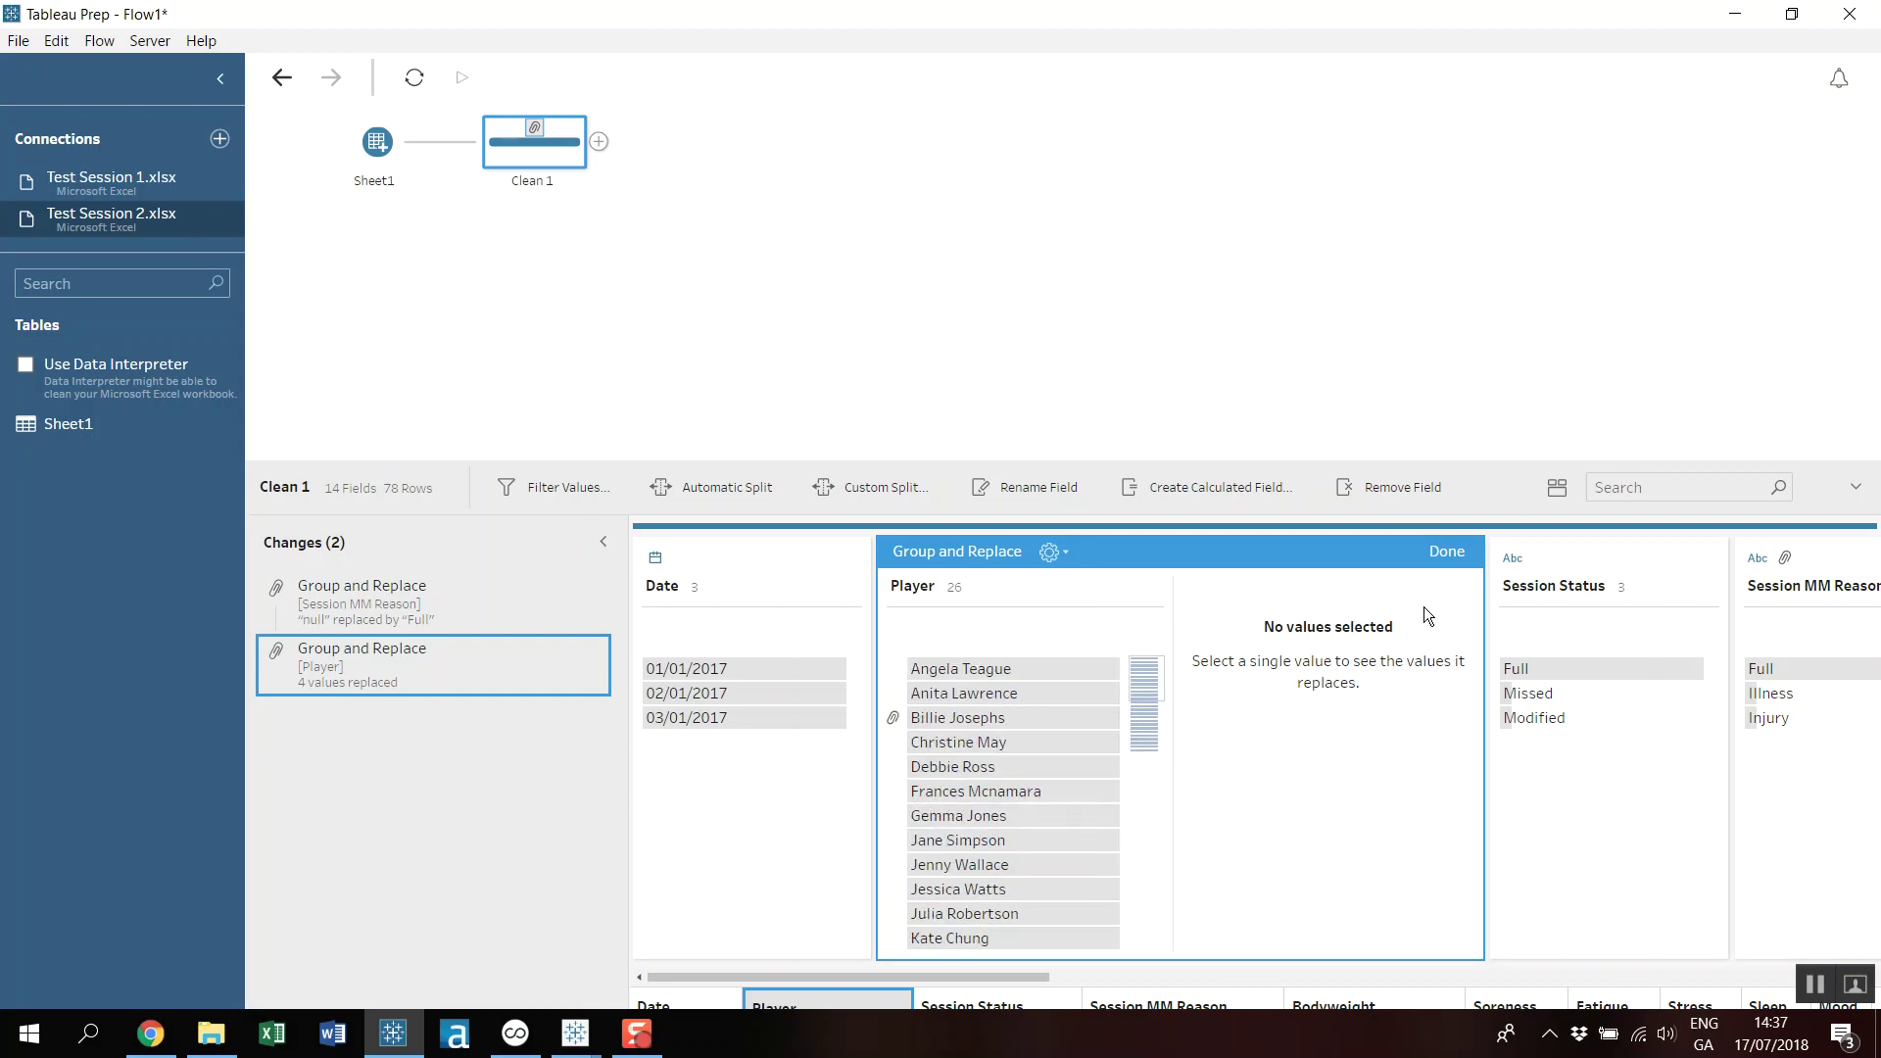
left_click(1442, 555)
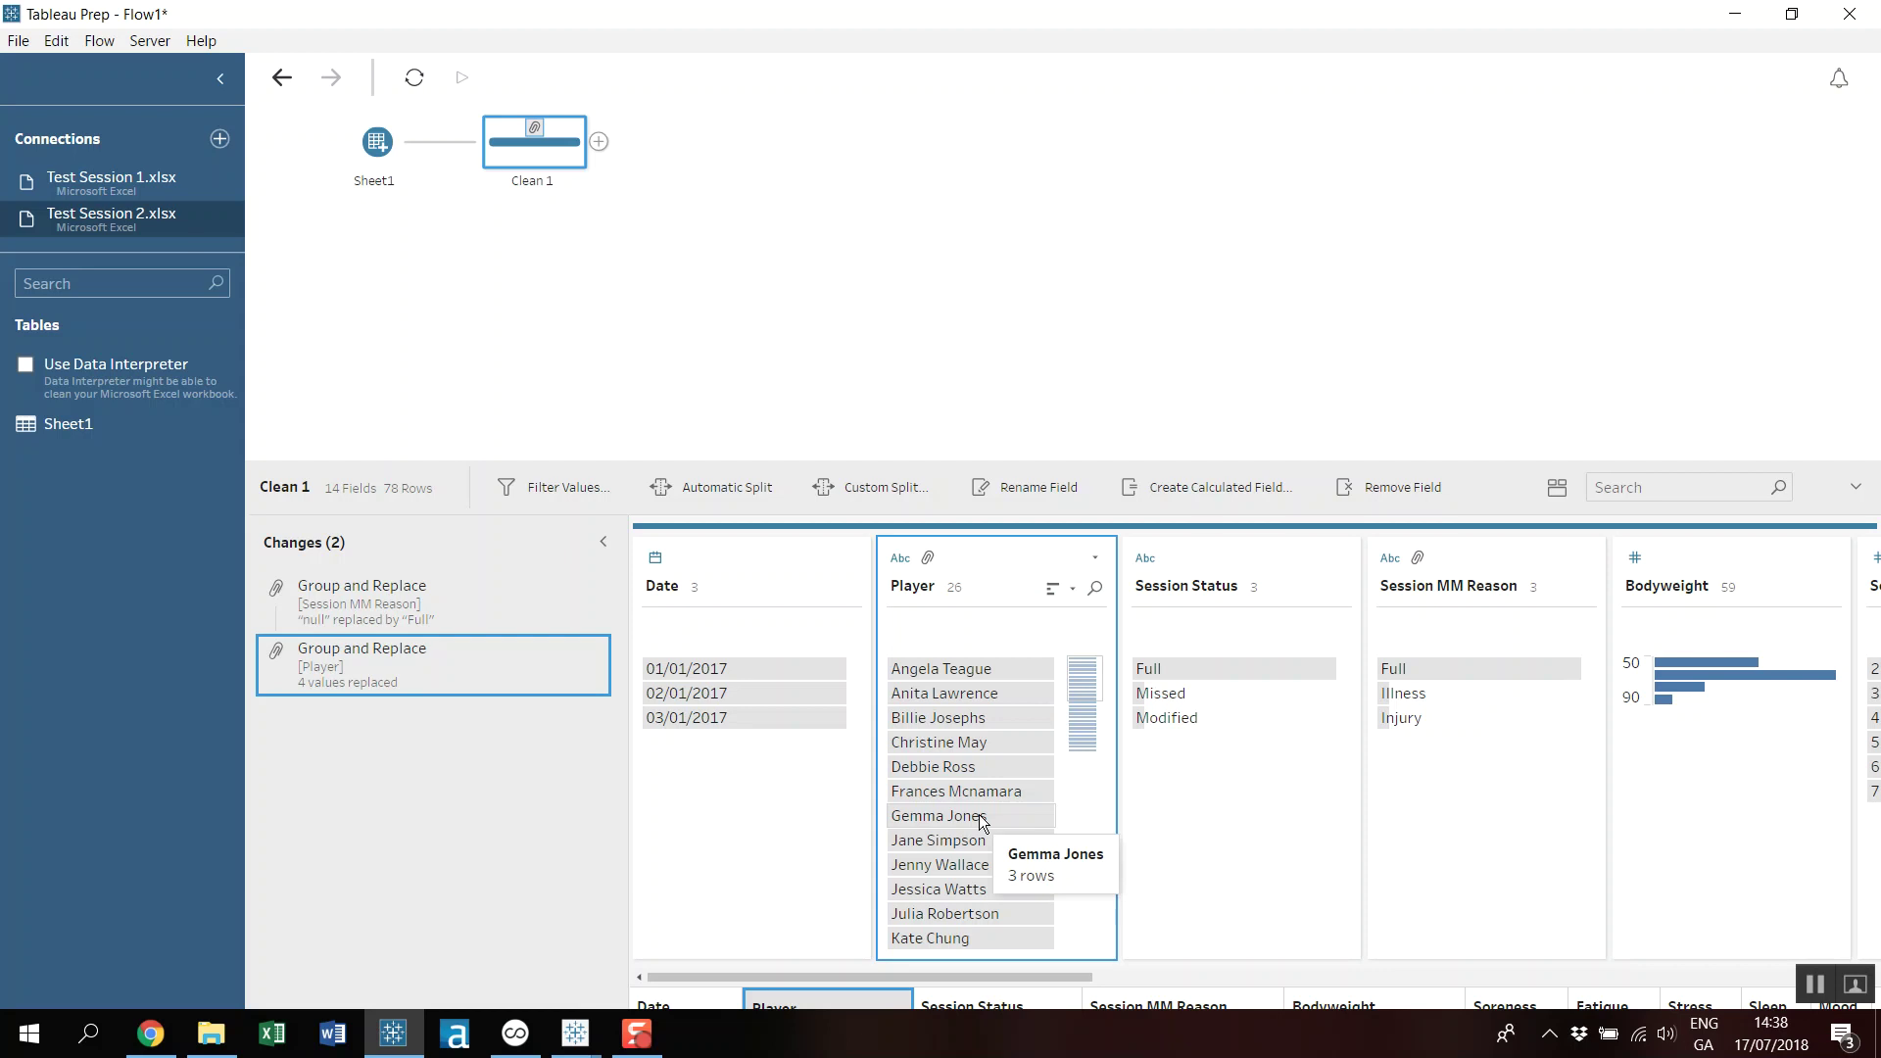
Apply a custom split to the File Paths field with a space as separator, splitting off the last 1 field.
left_click_drag(779, 980, 1554, 925)
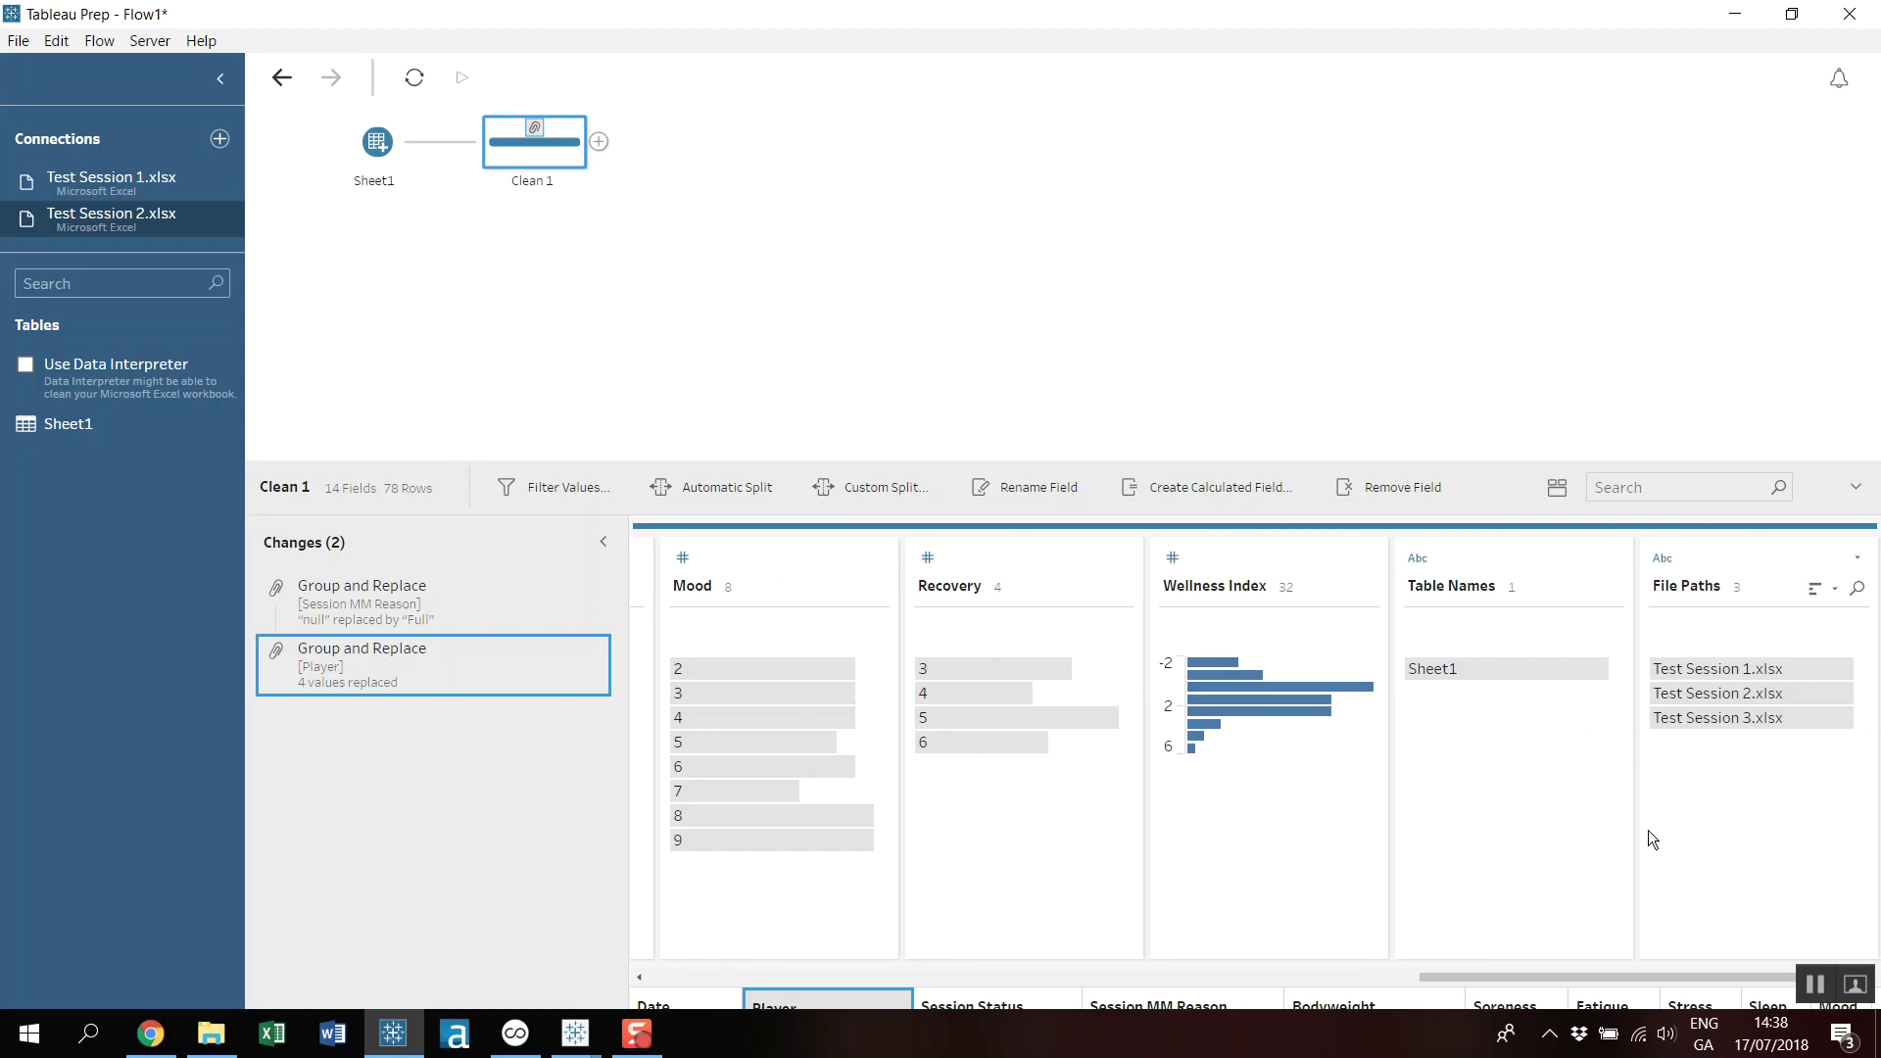
mouse_move(1772, 661)
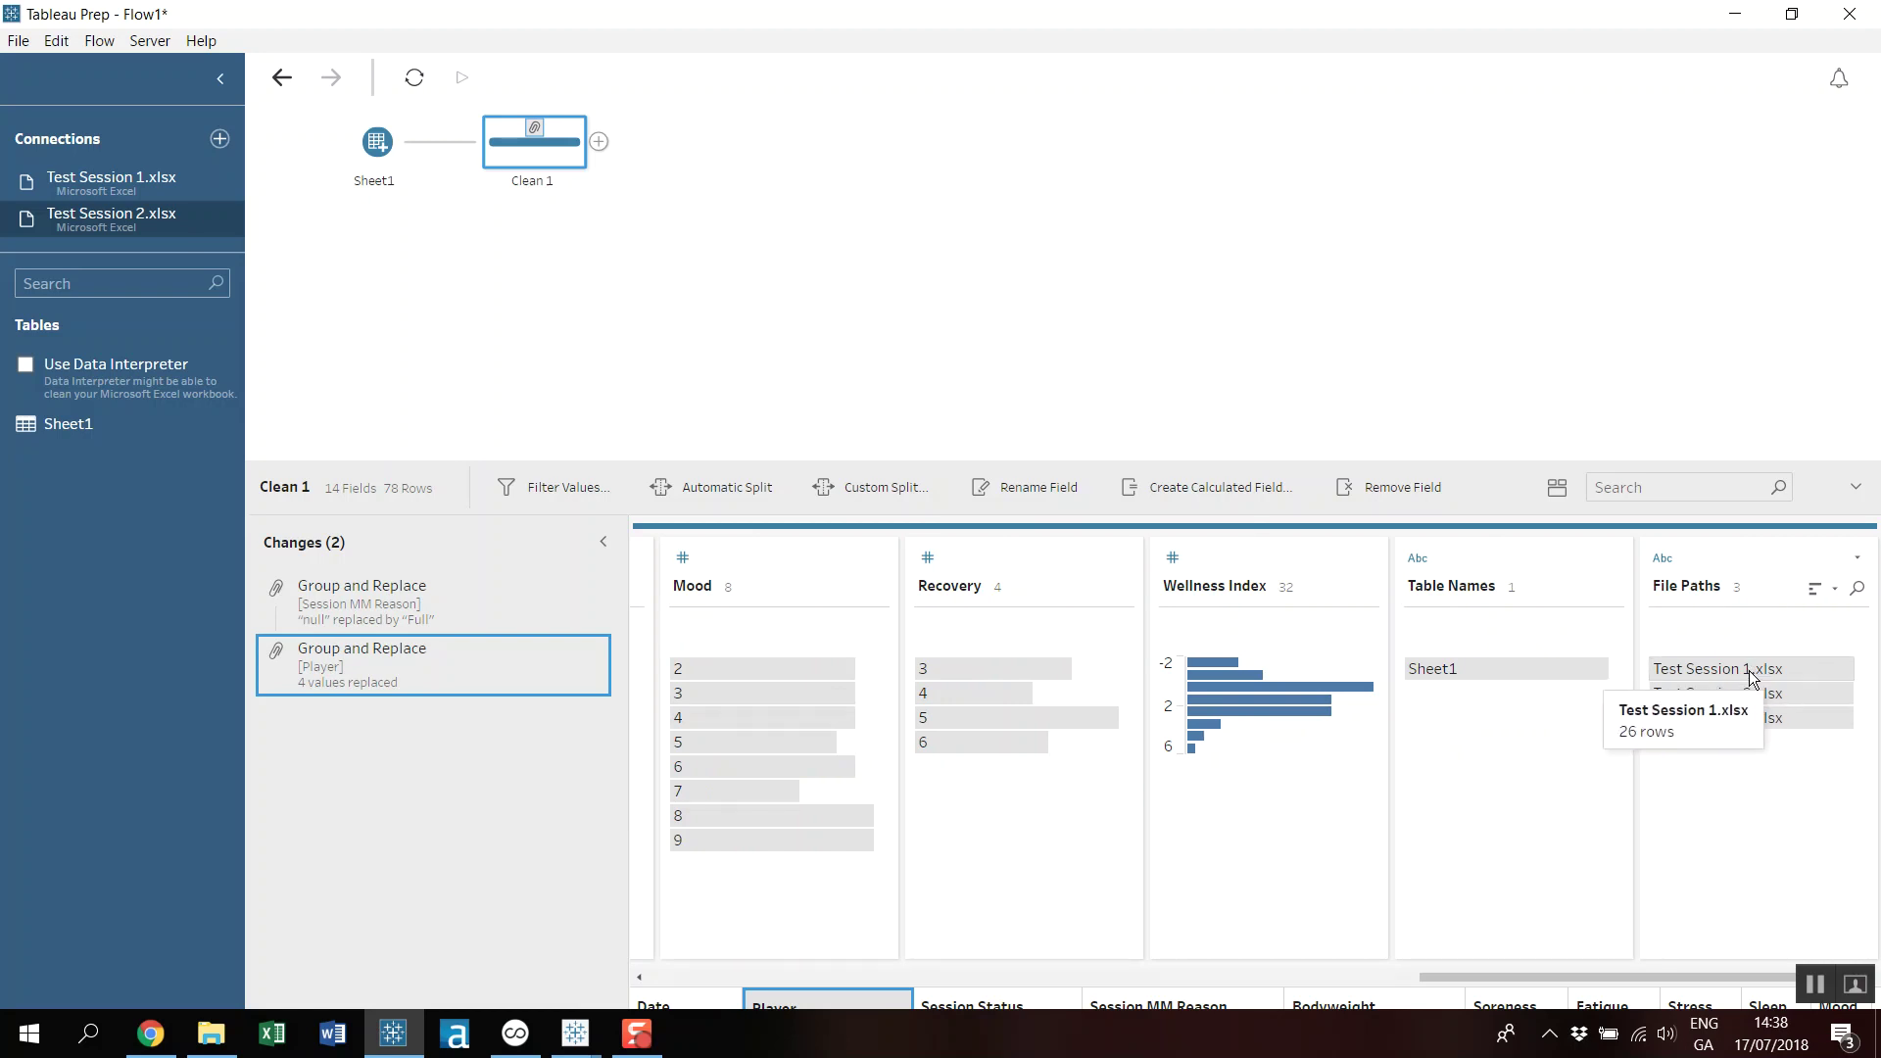
left_click(1771, 572)
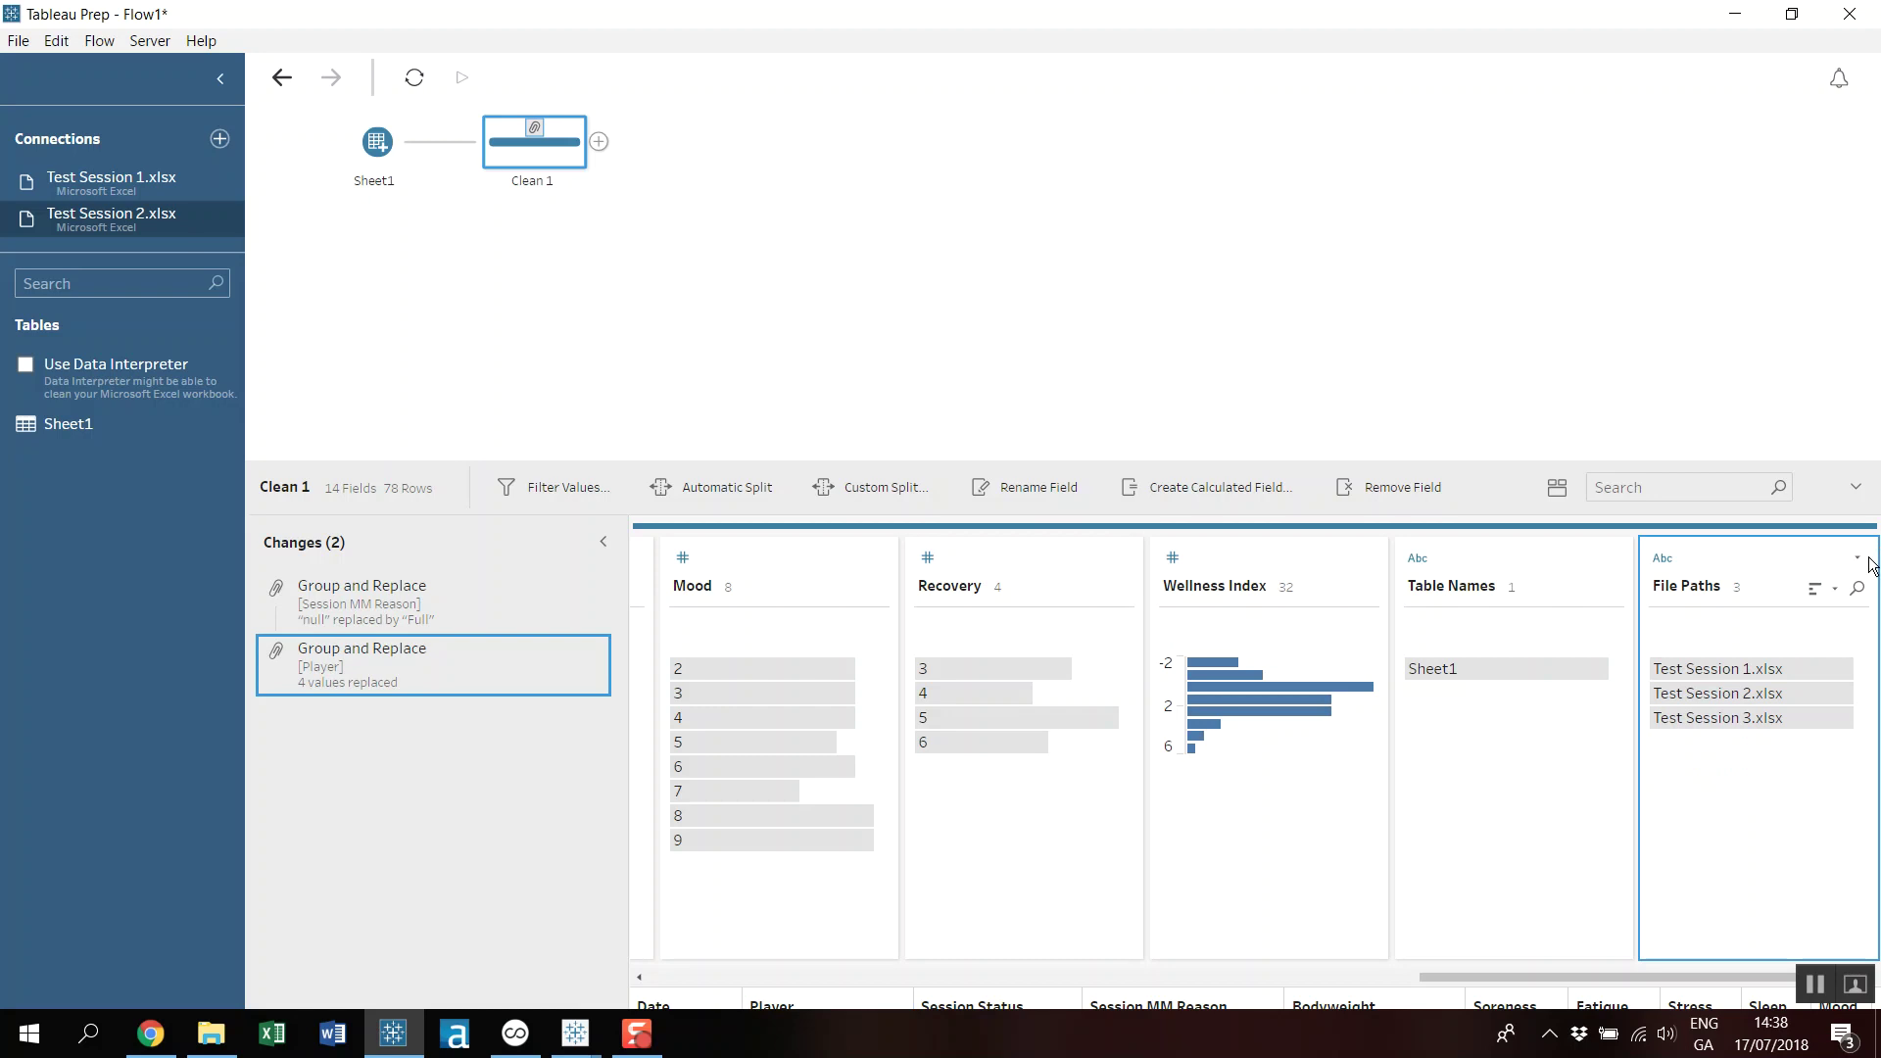
left_click(1858, 561)
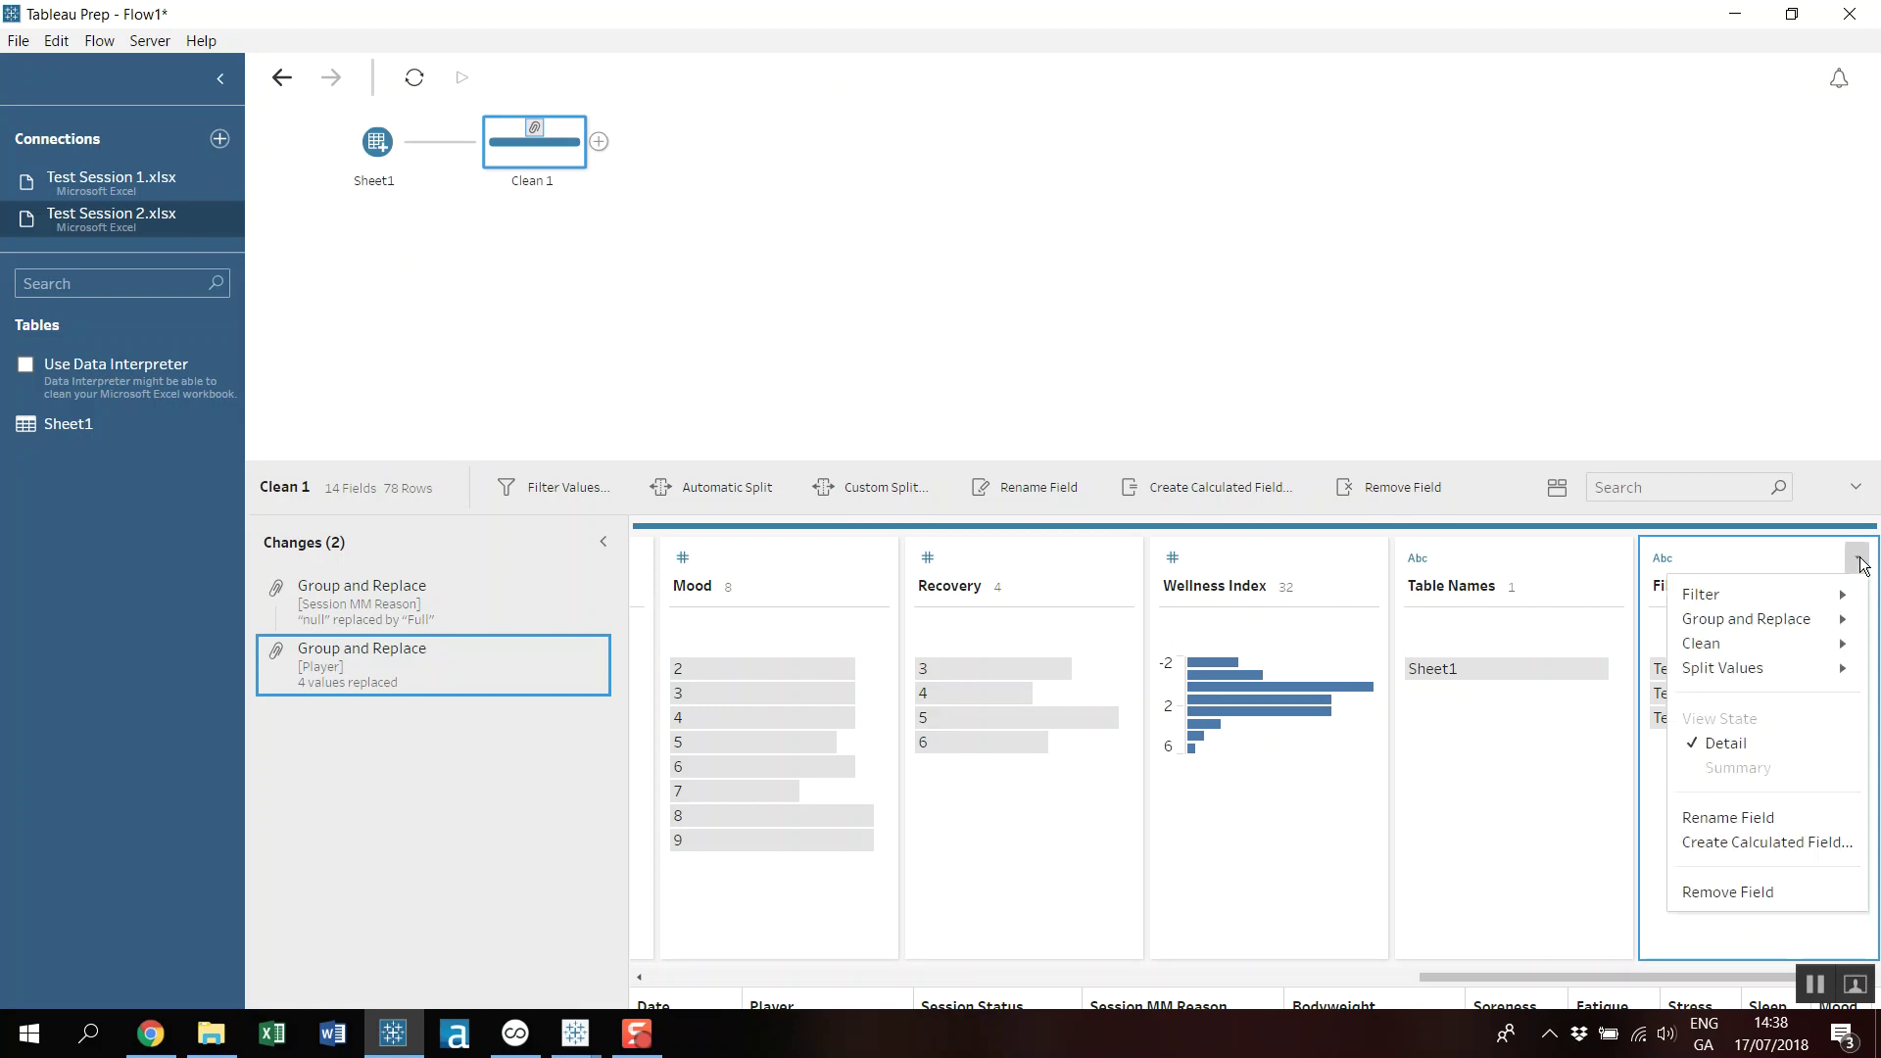
mouse_move(1787, 670)
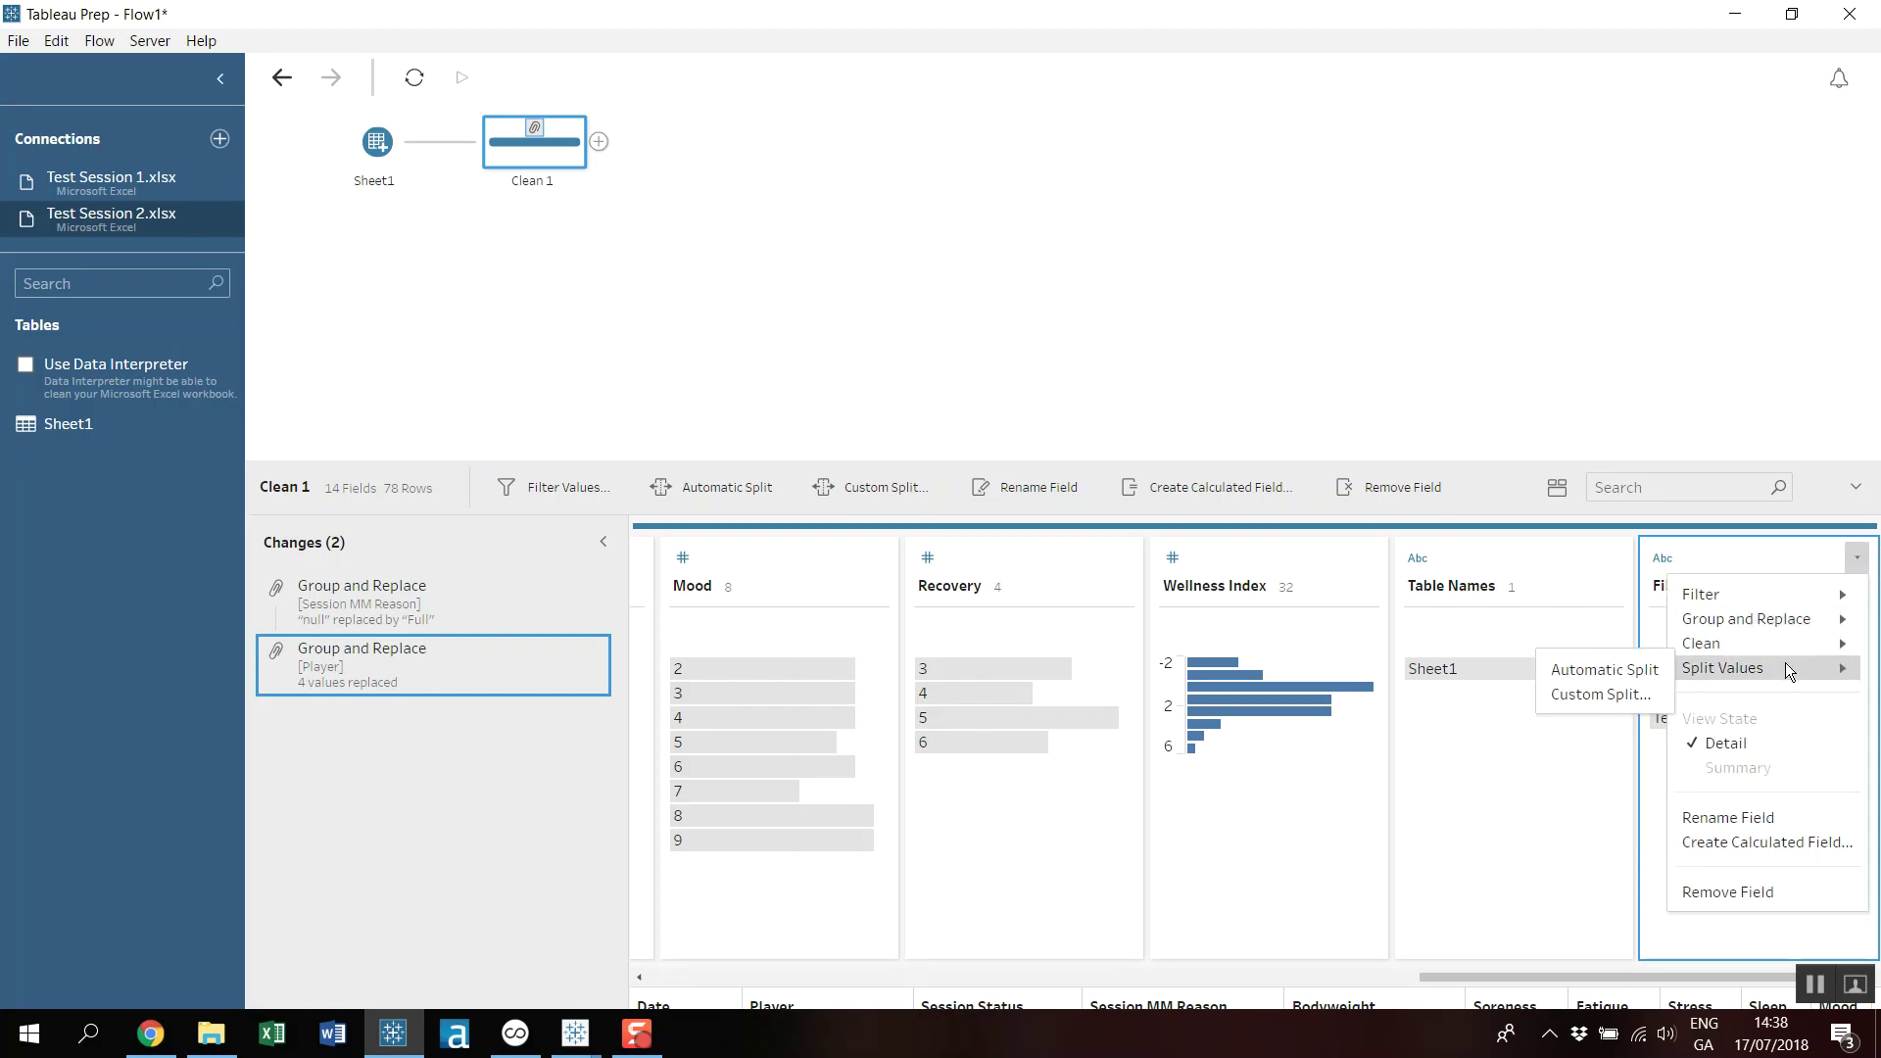
left_click(1638, 890)
left_click(1741, 566)
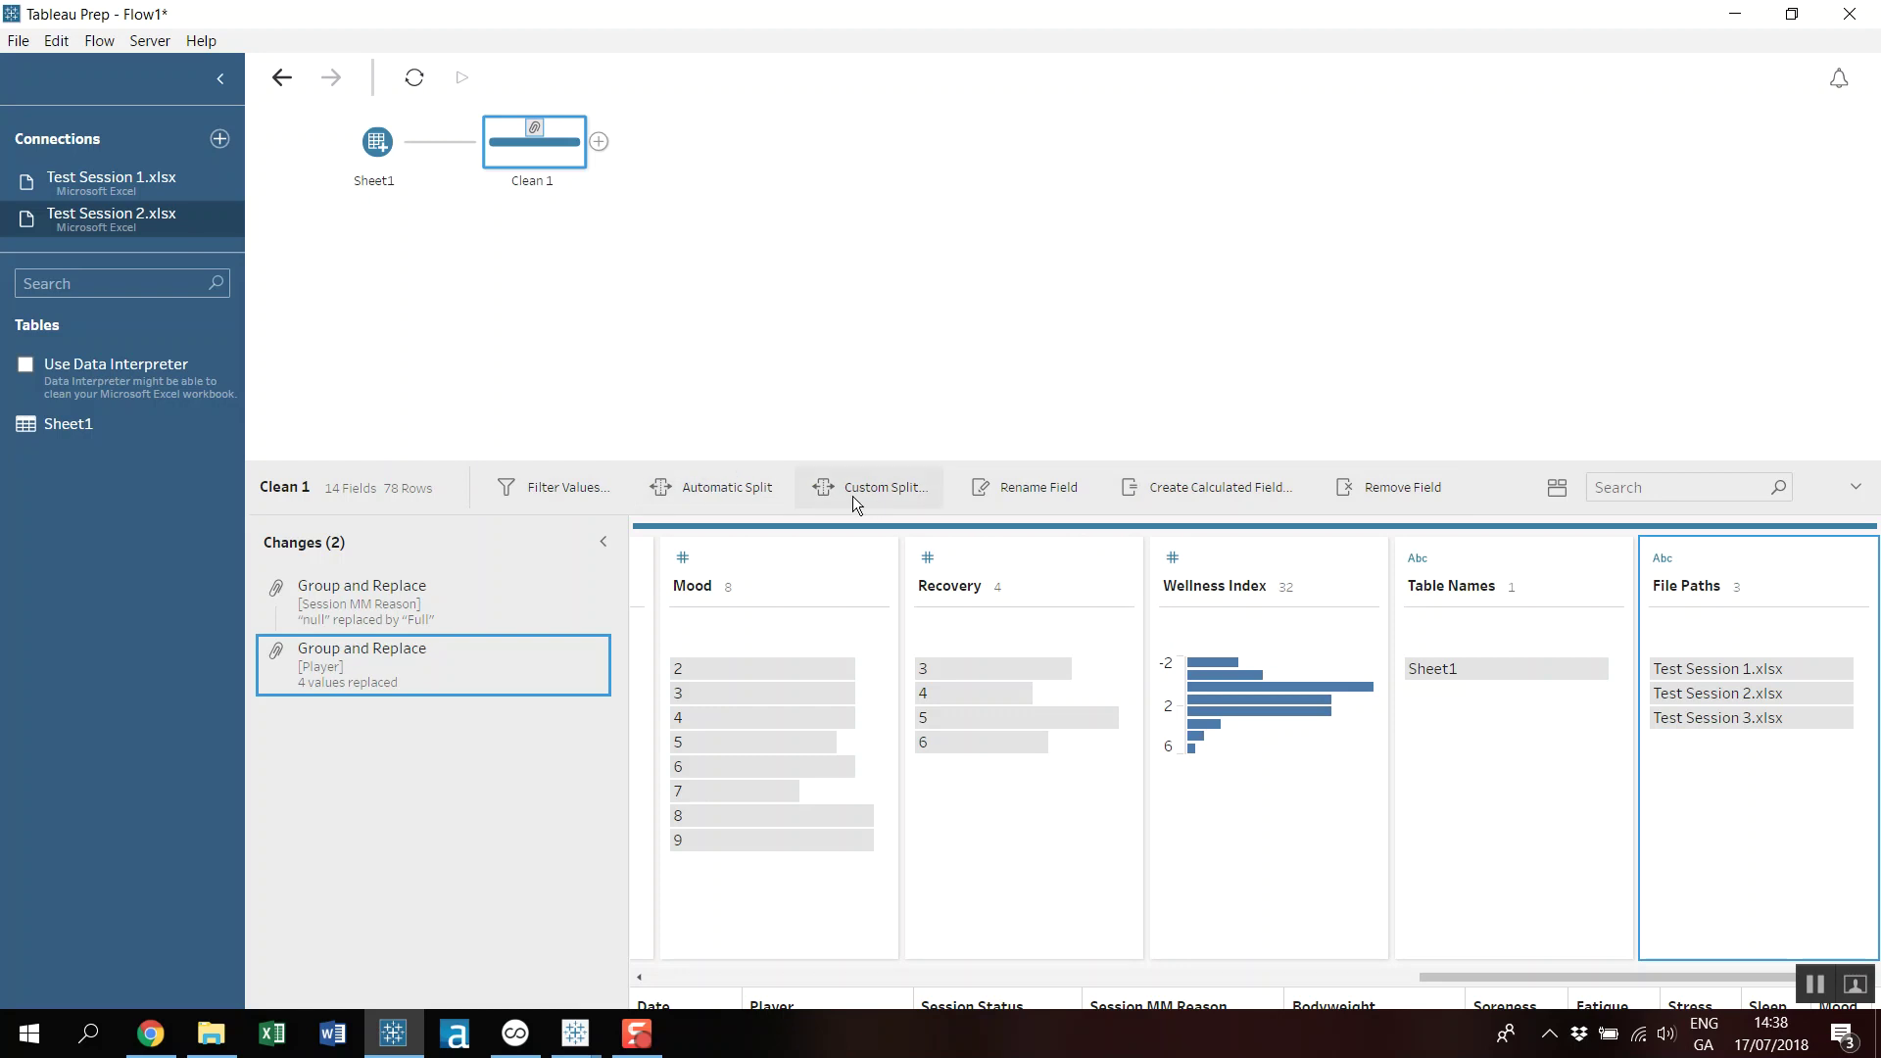
left_click(879, 496)
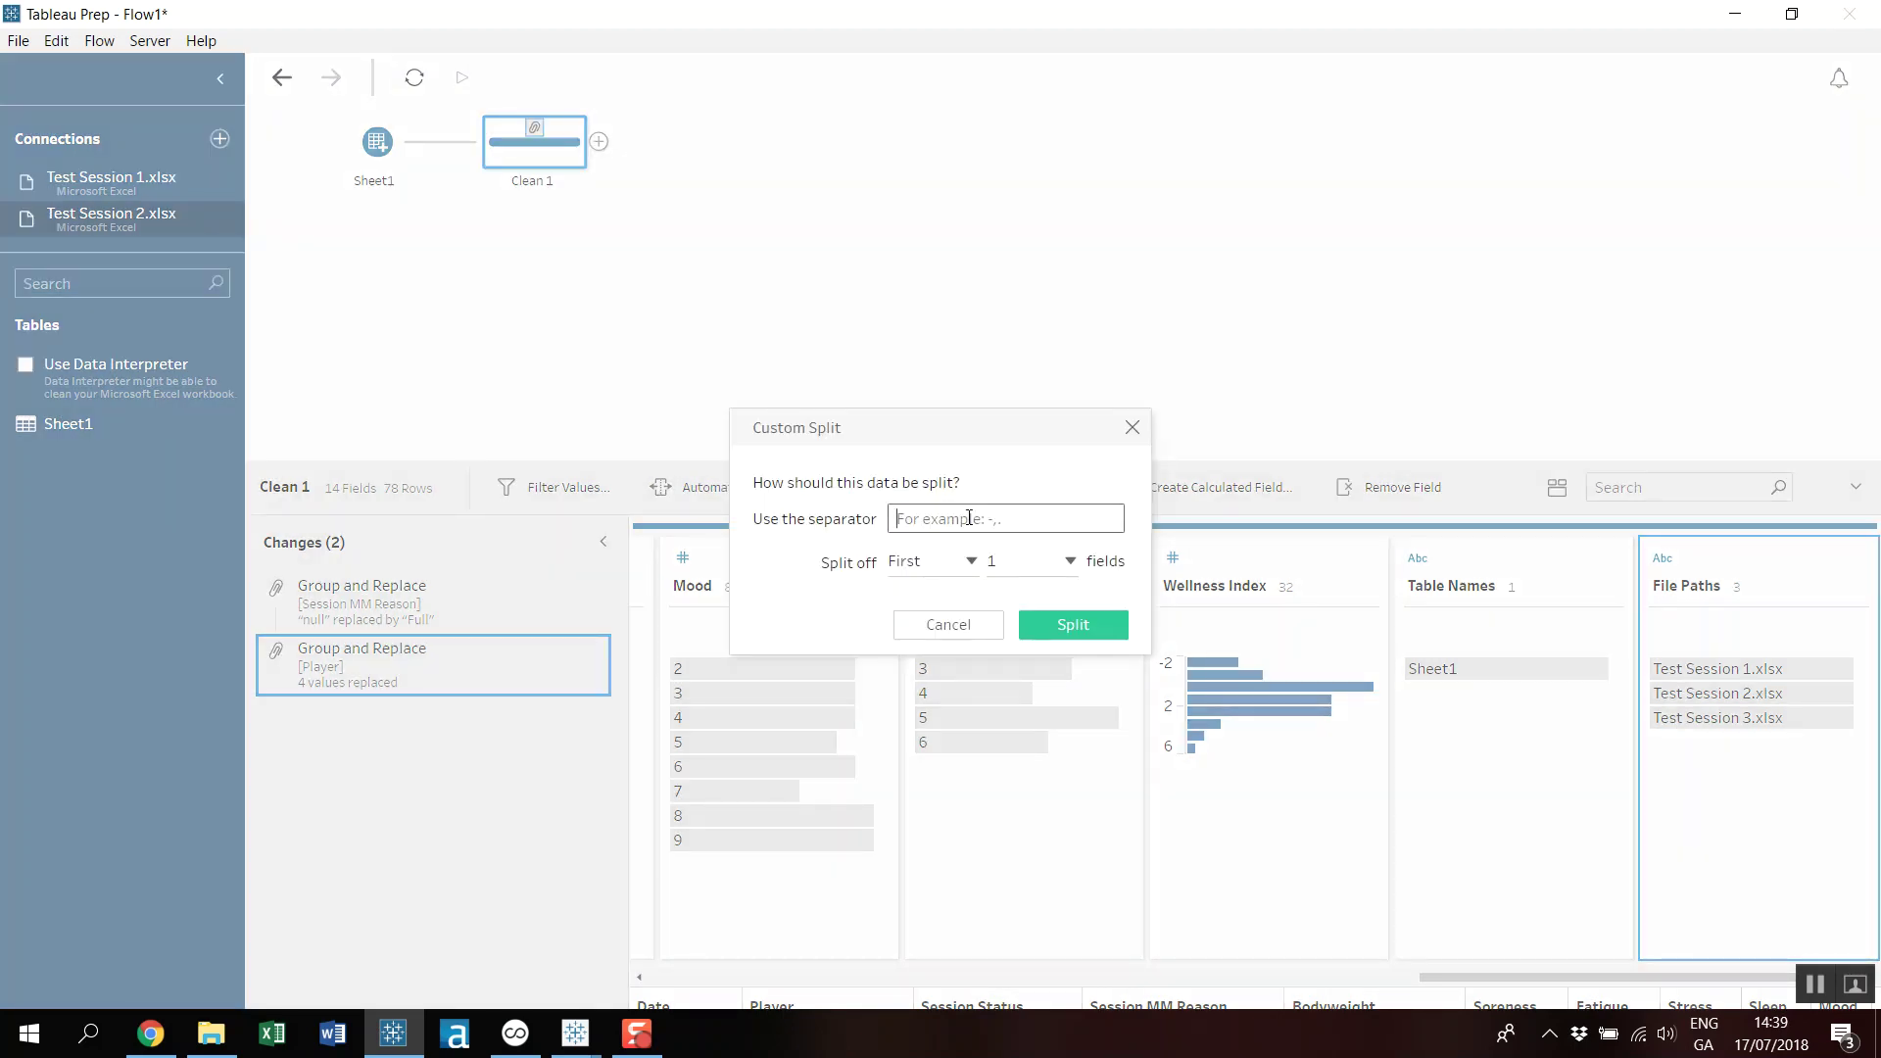
left_click(969, 517)
left_click(939, 561)
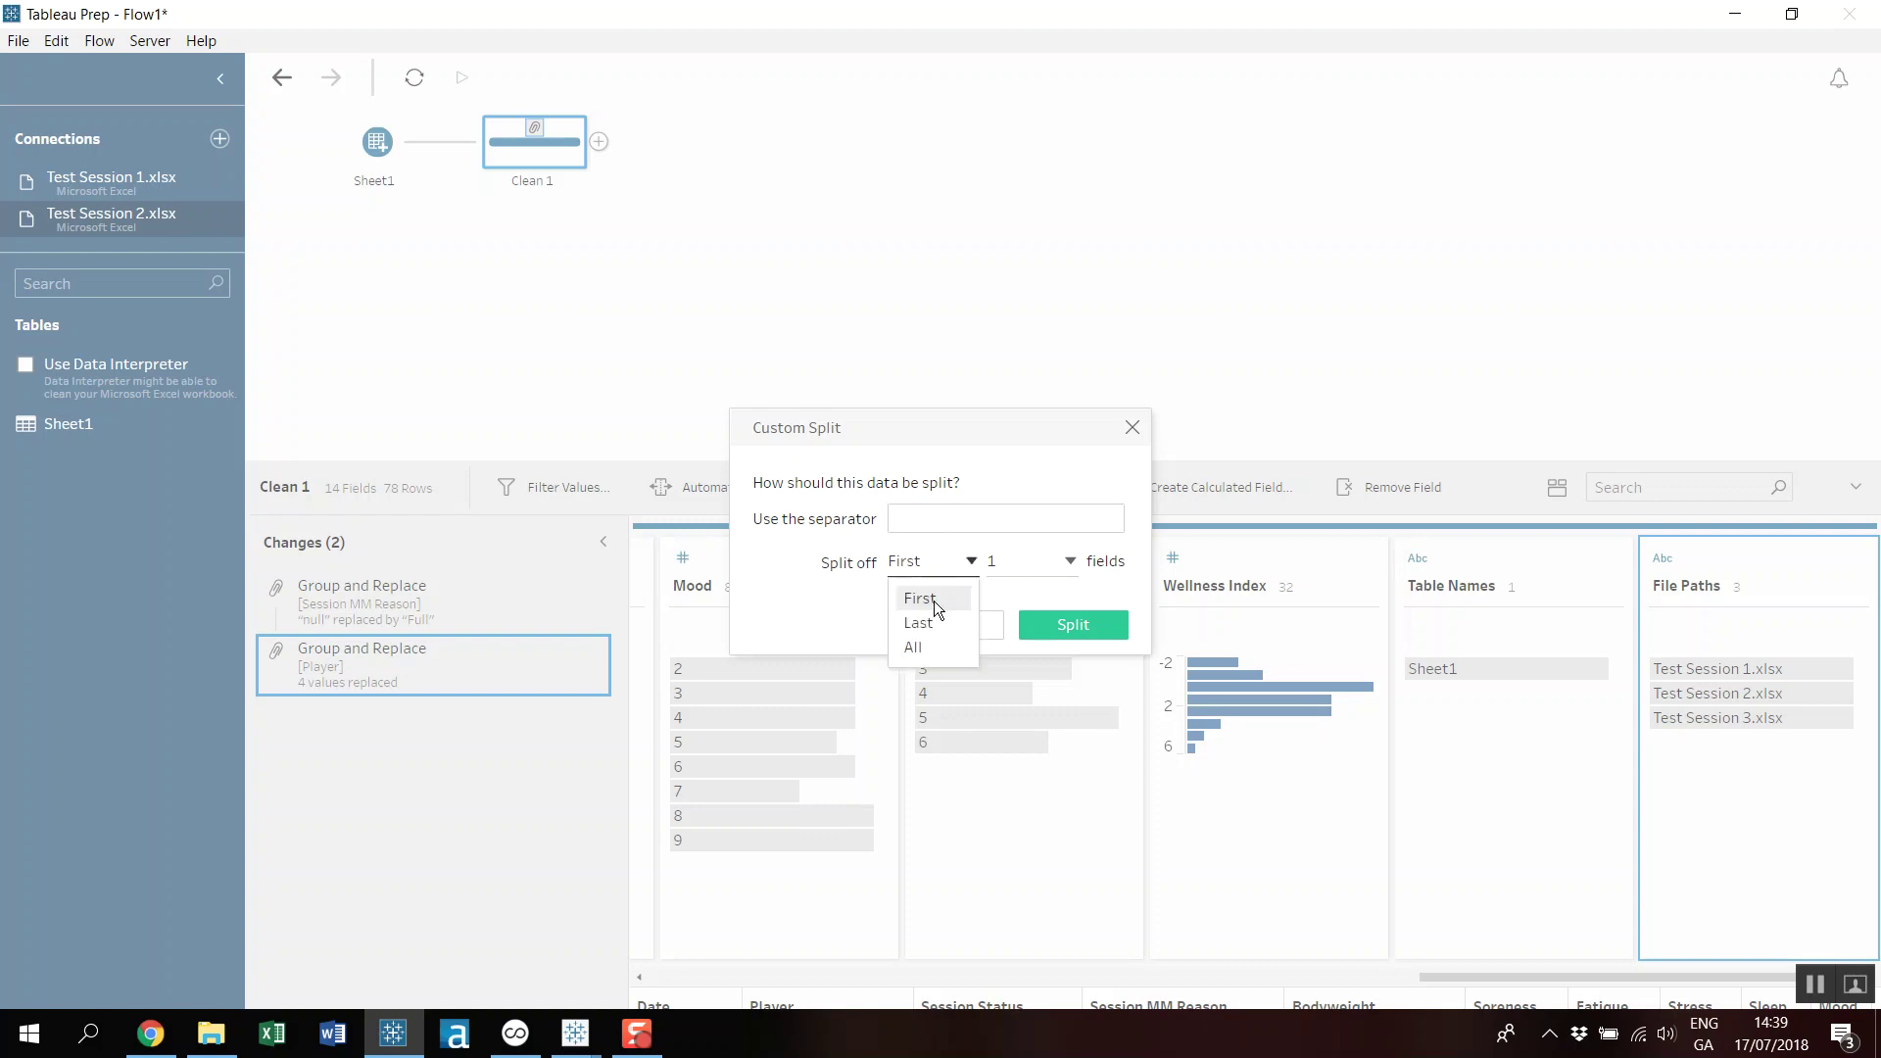
left_click(1056, 623)
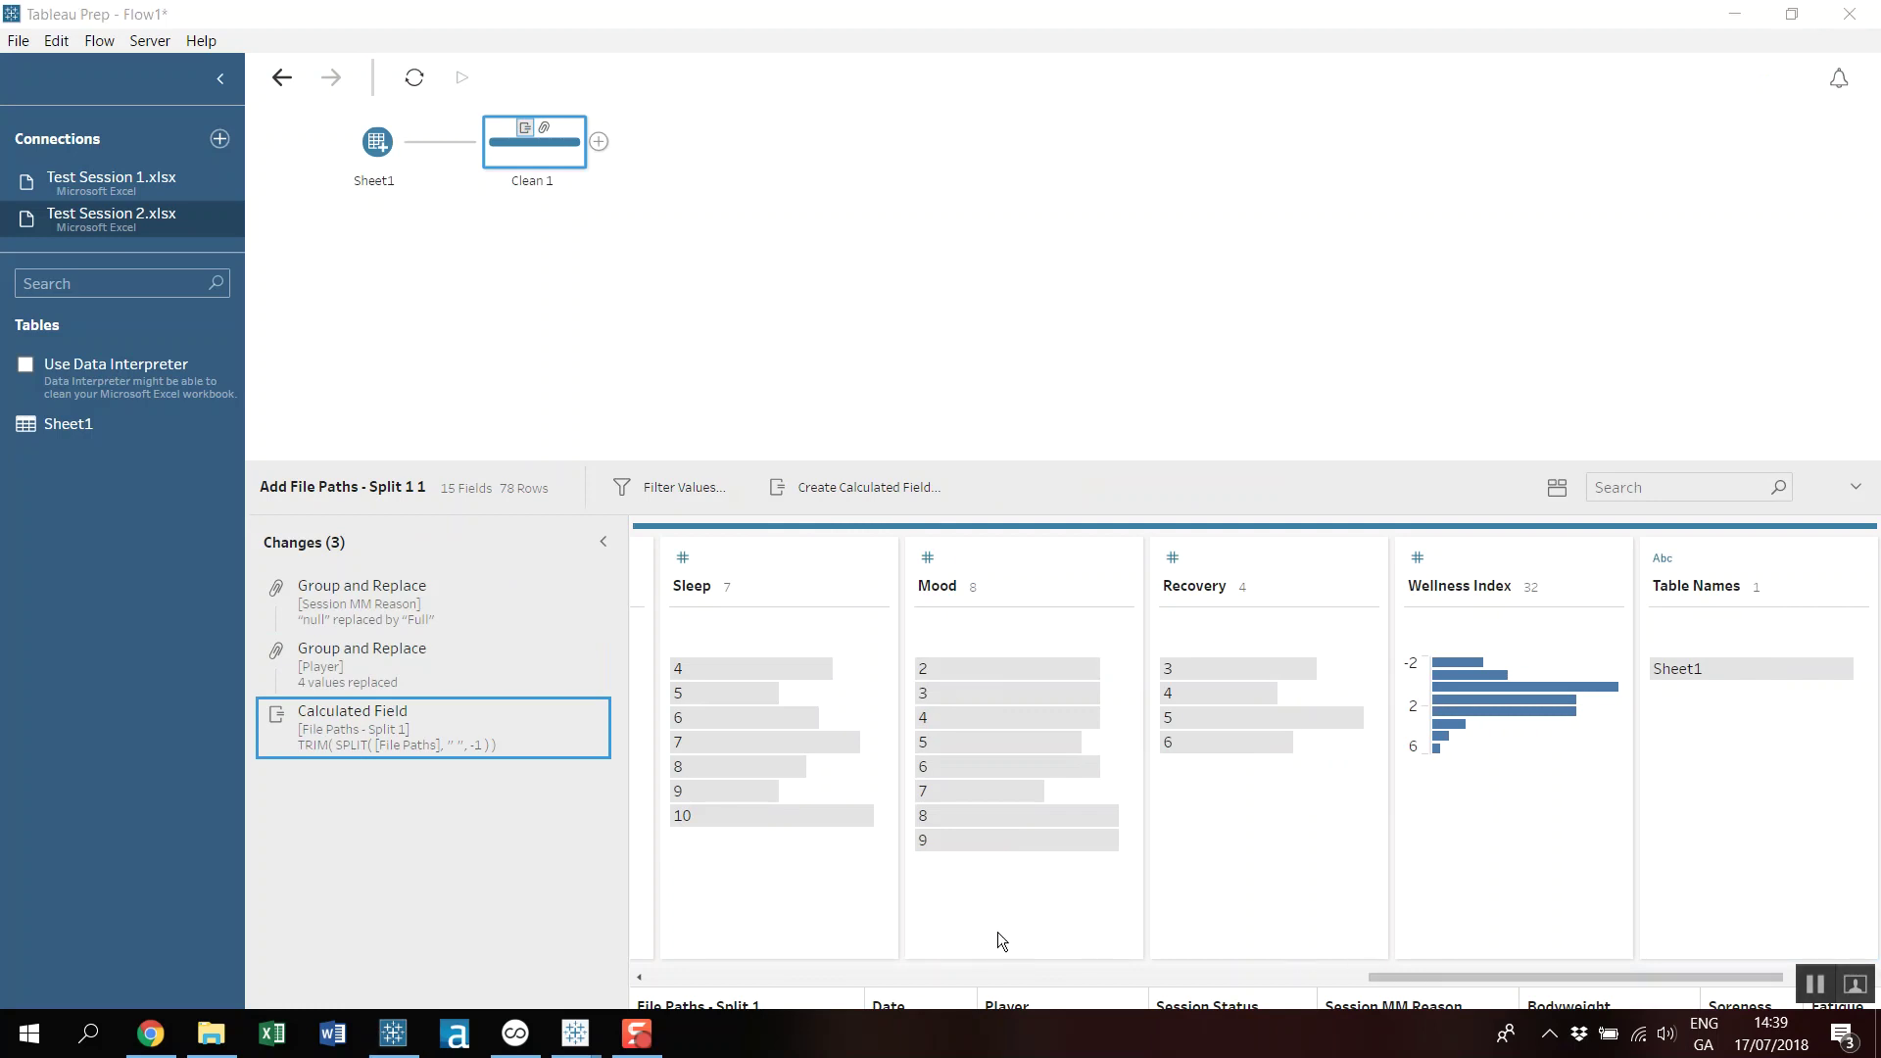
Automatically split the File Paths - Split 1 field to separate the session number from the xlsx extension.
left_click_drag(1444, 978, 646, 981)
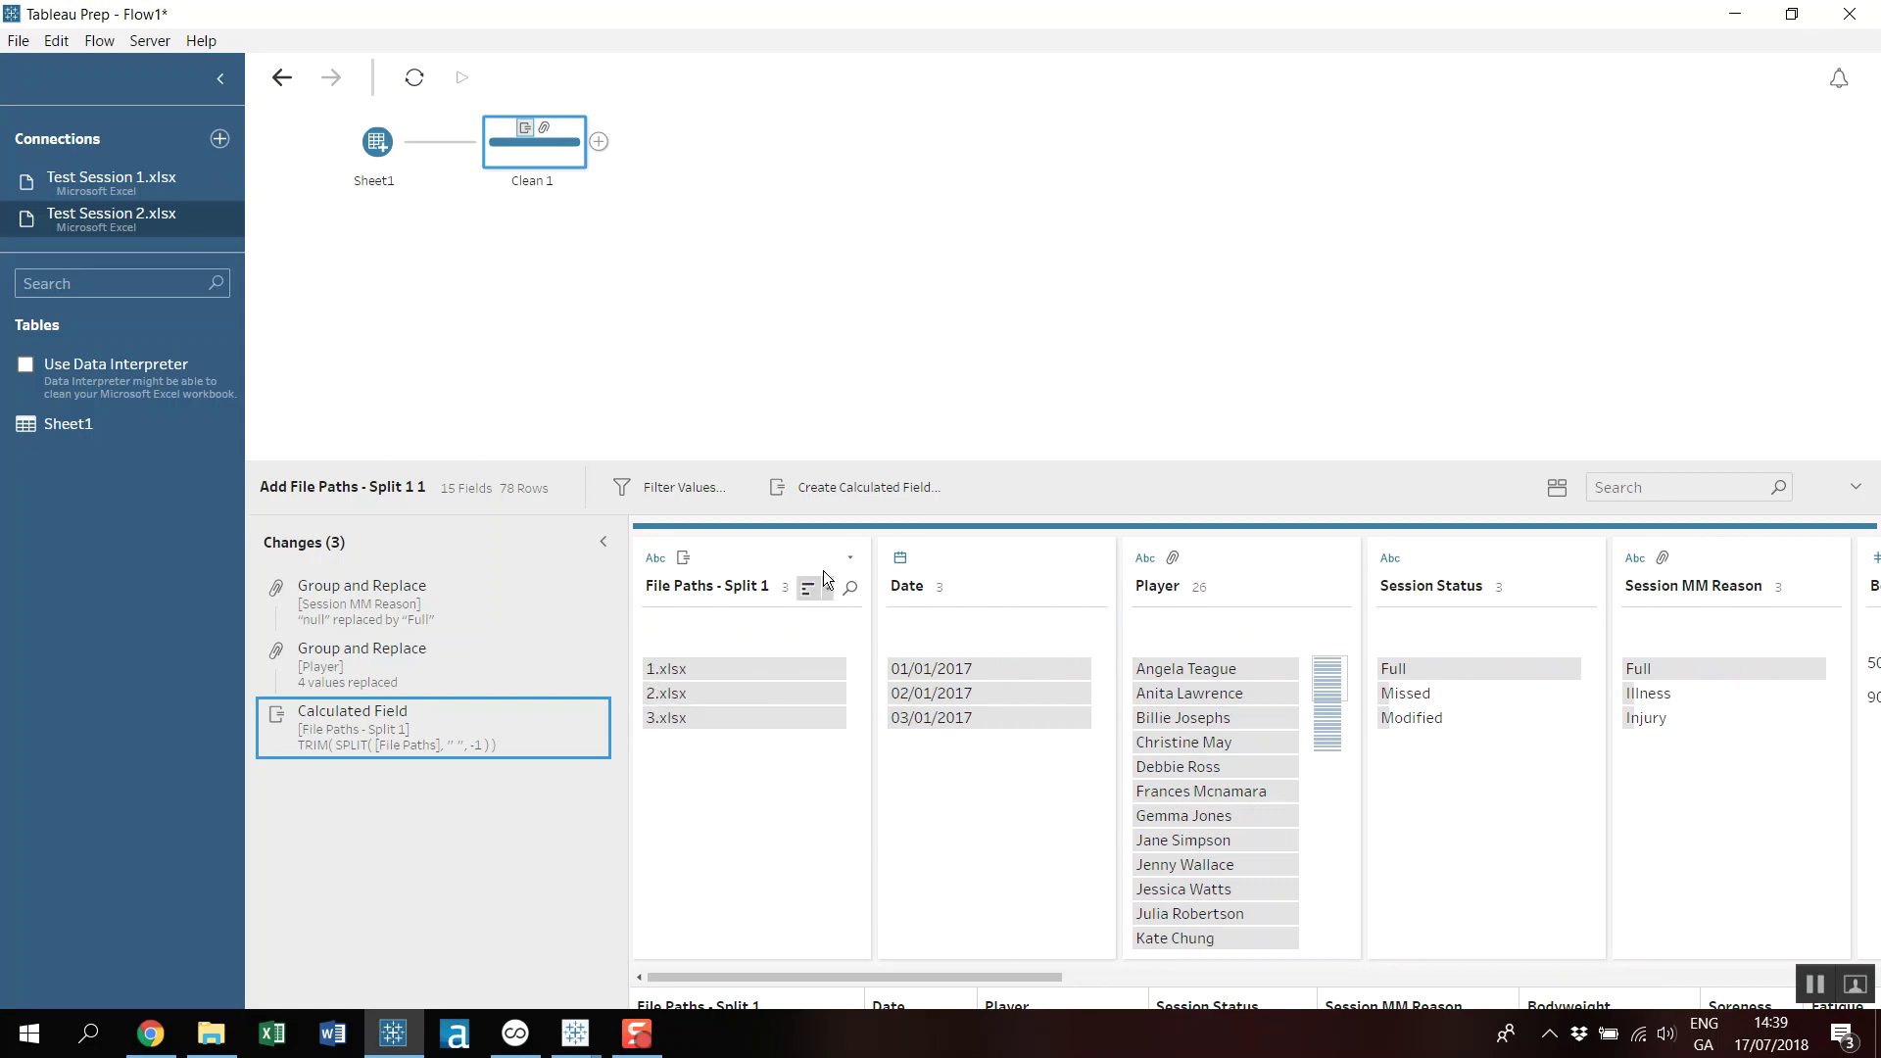
left_click(850, 563)
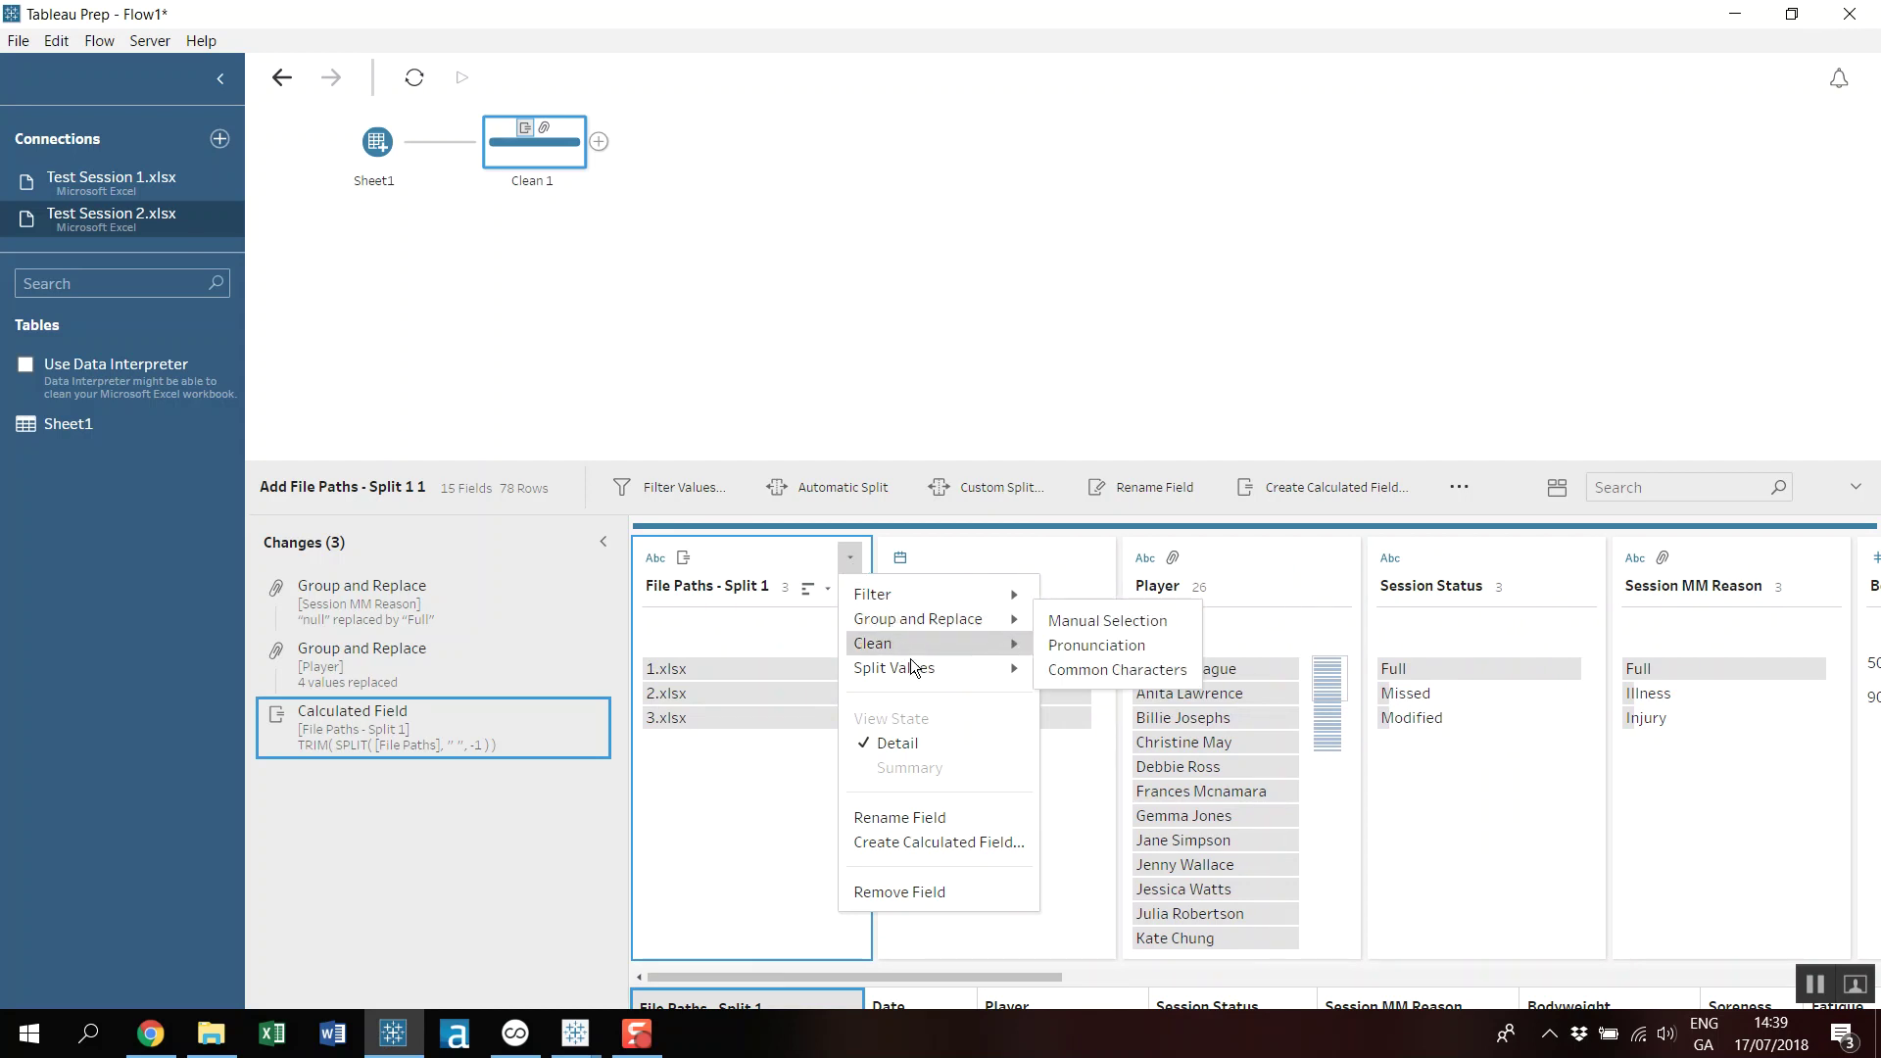
mouse_move(925, 672)
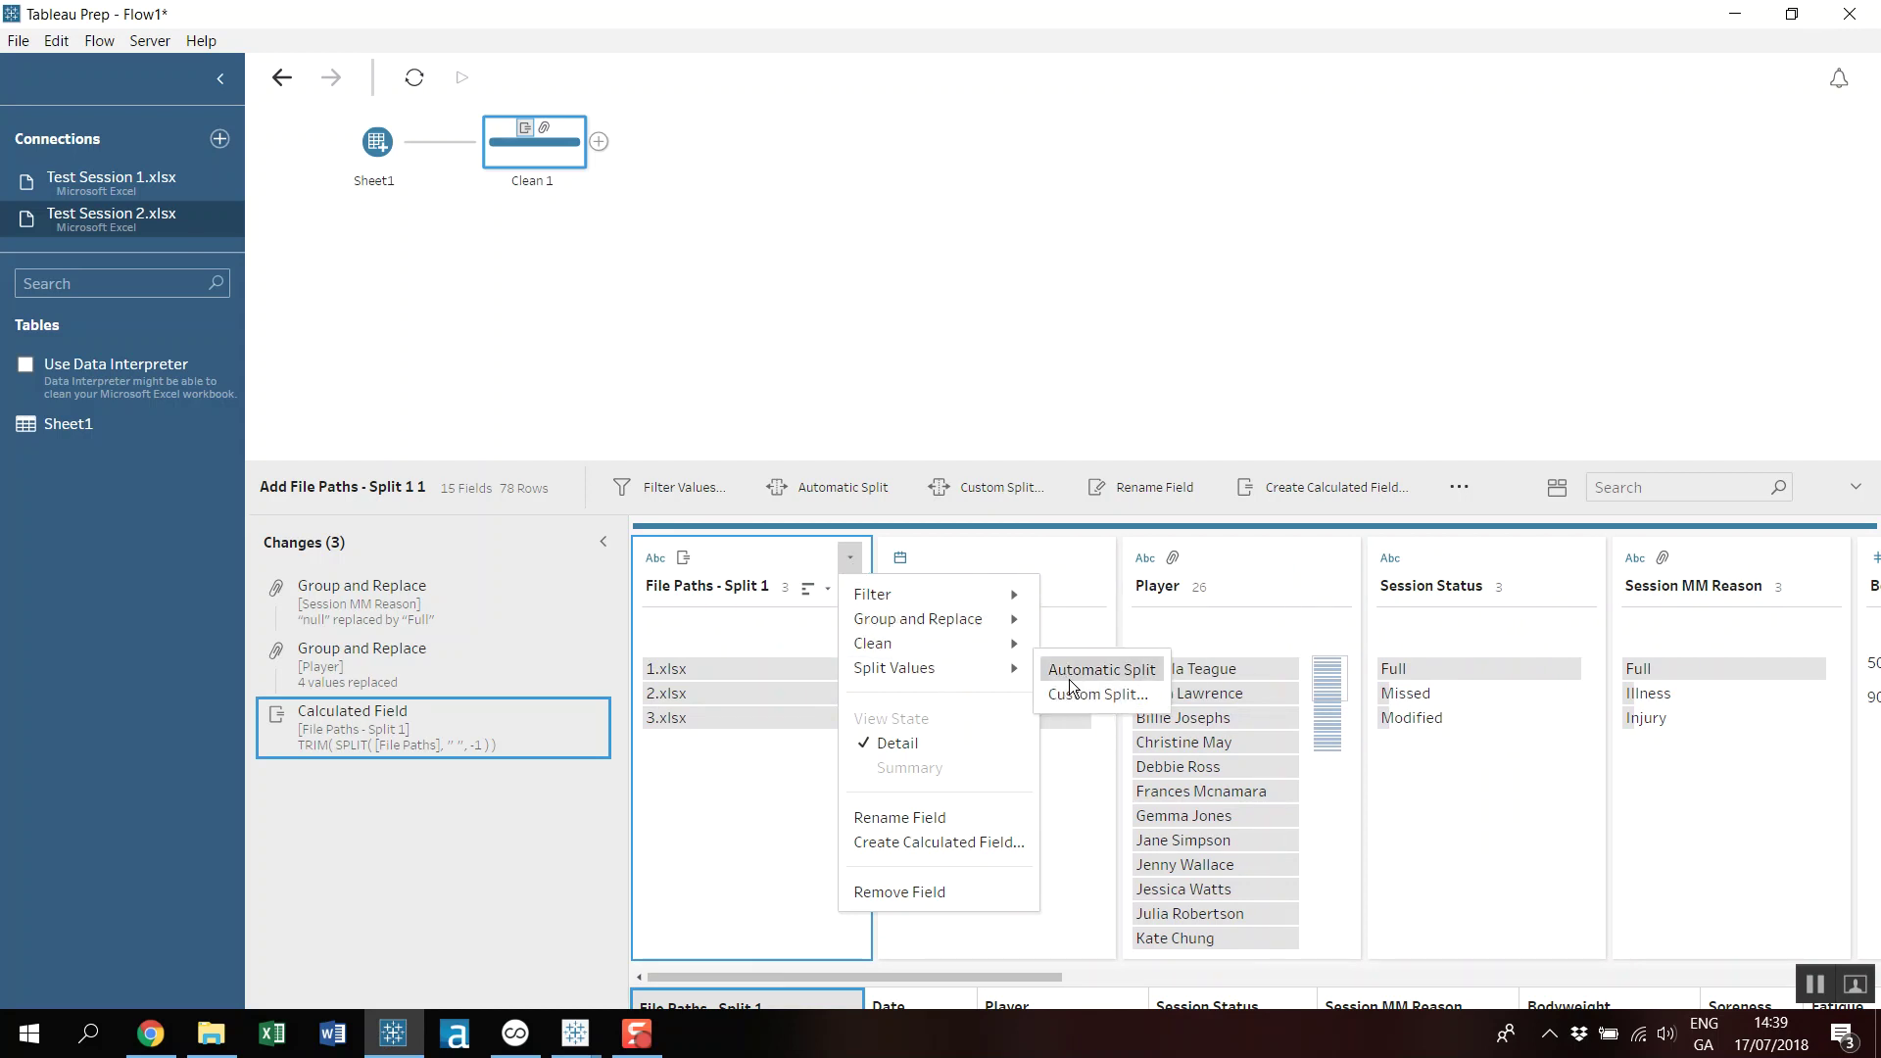
left_click(1098, 674)
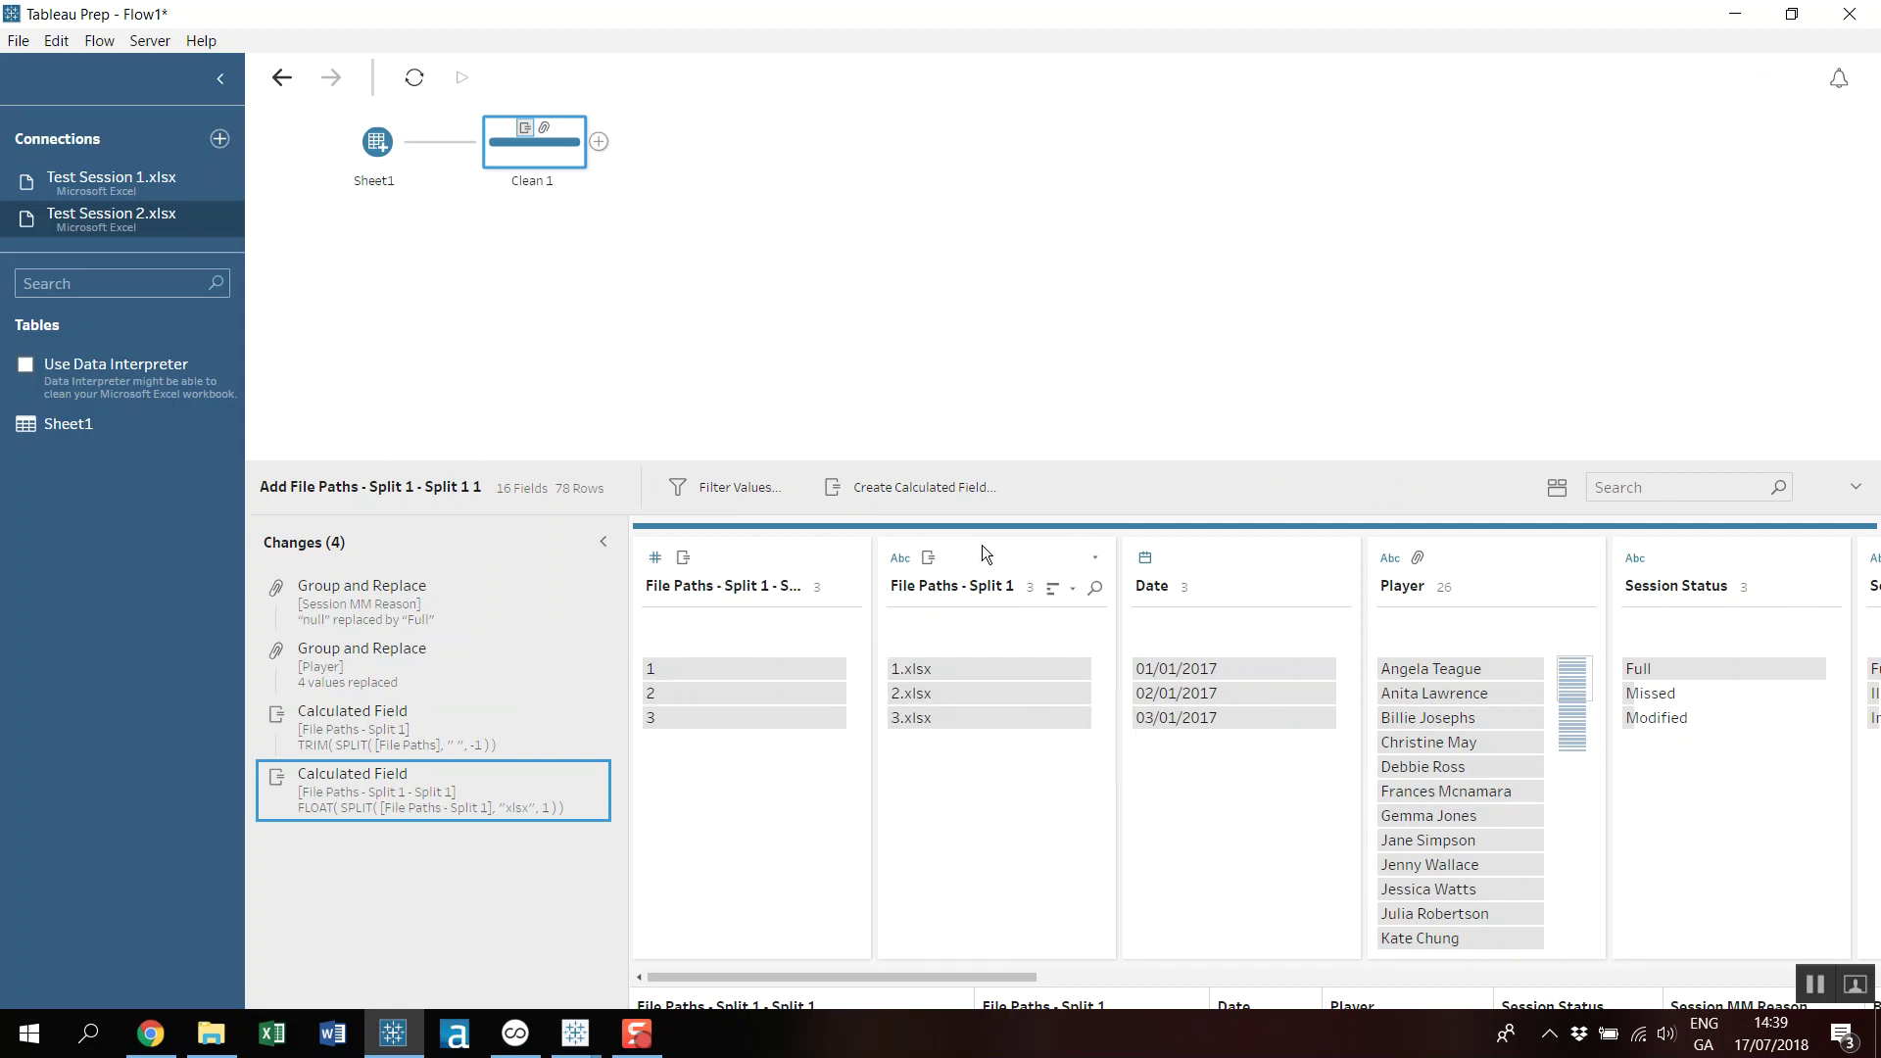
Remove the intermediate File Paths - Split 1 field and the original File Paths field.
left_click(1095, 558)
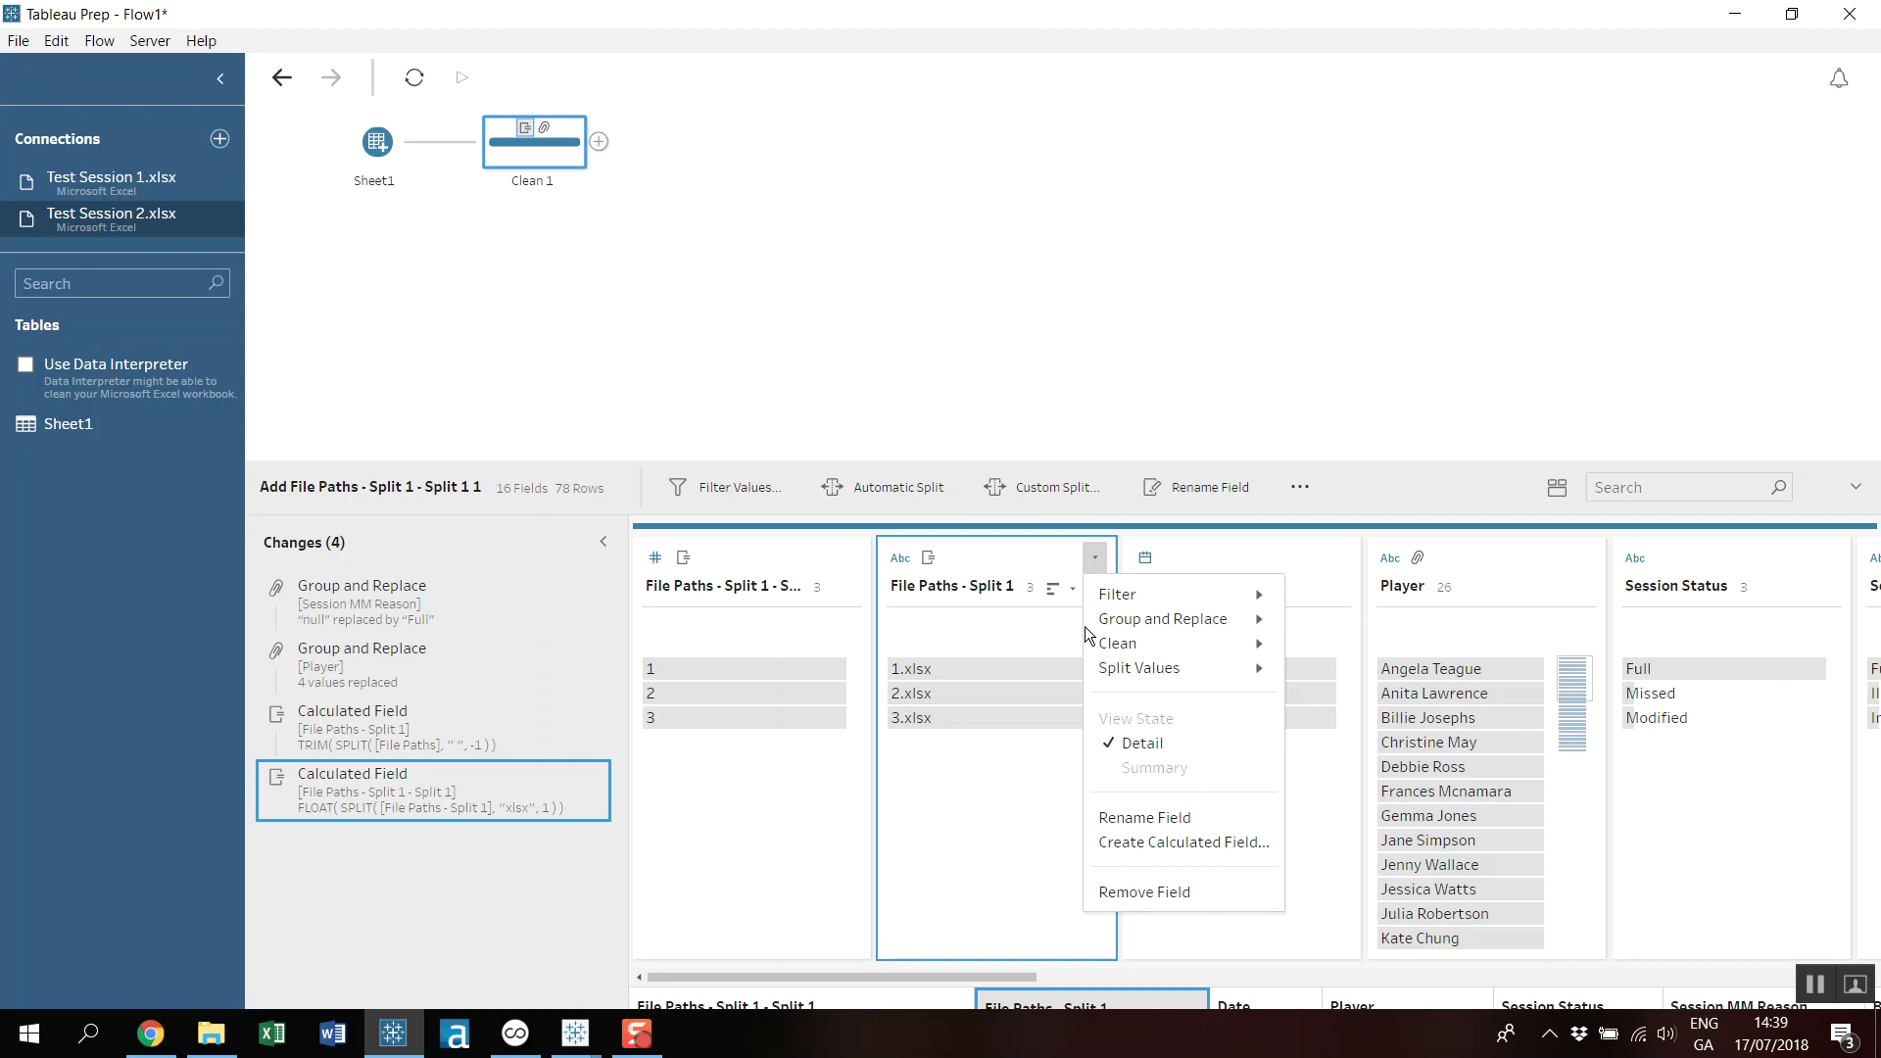
left_click(1161, 891)
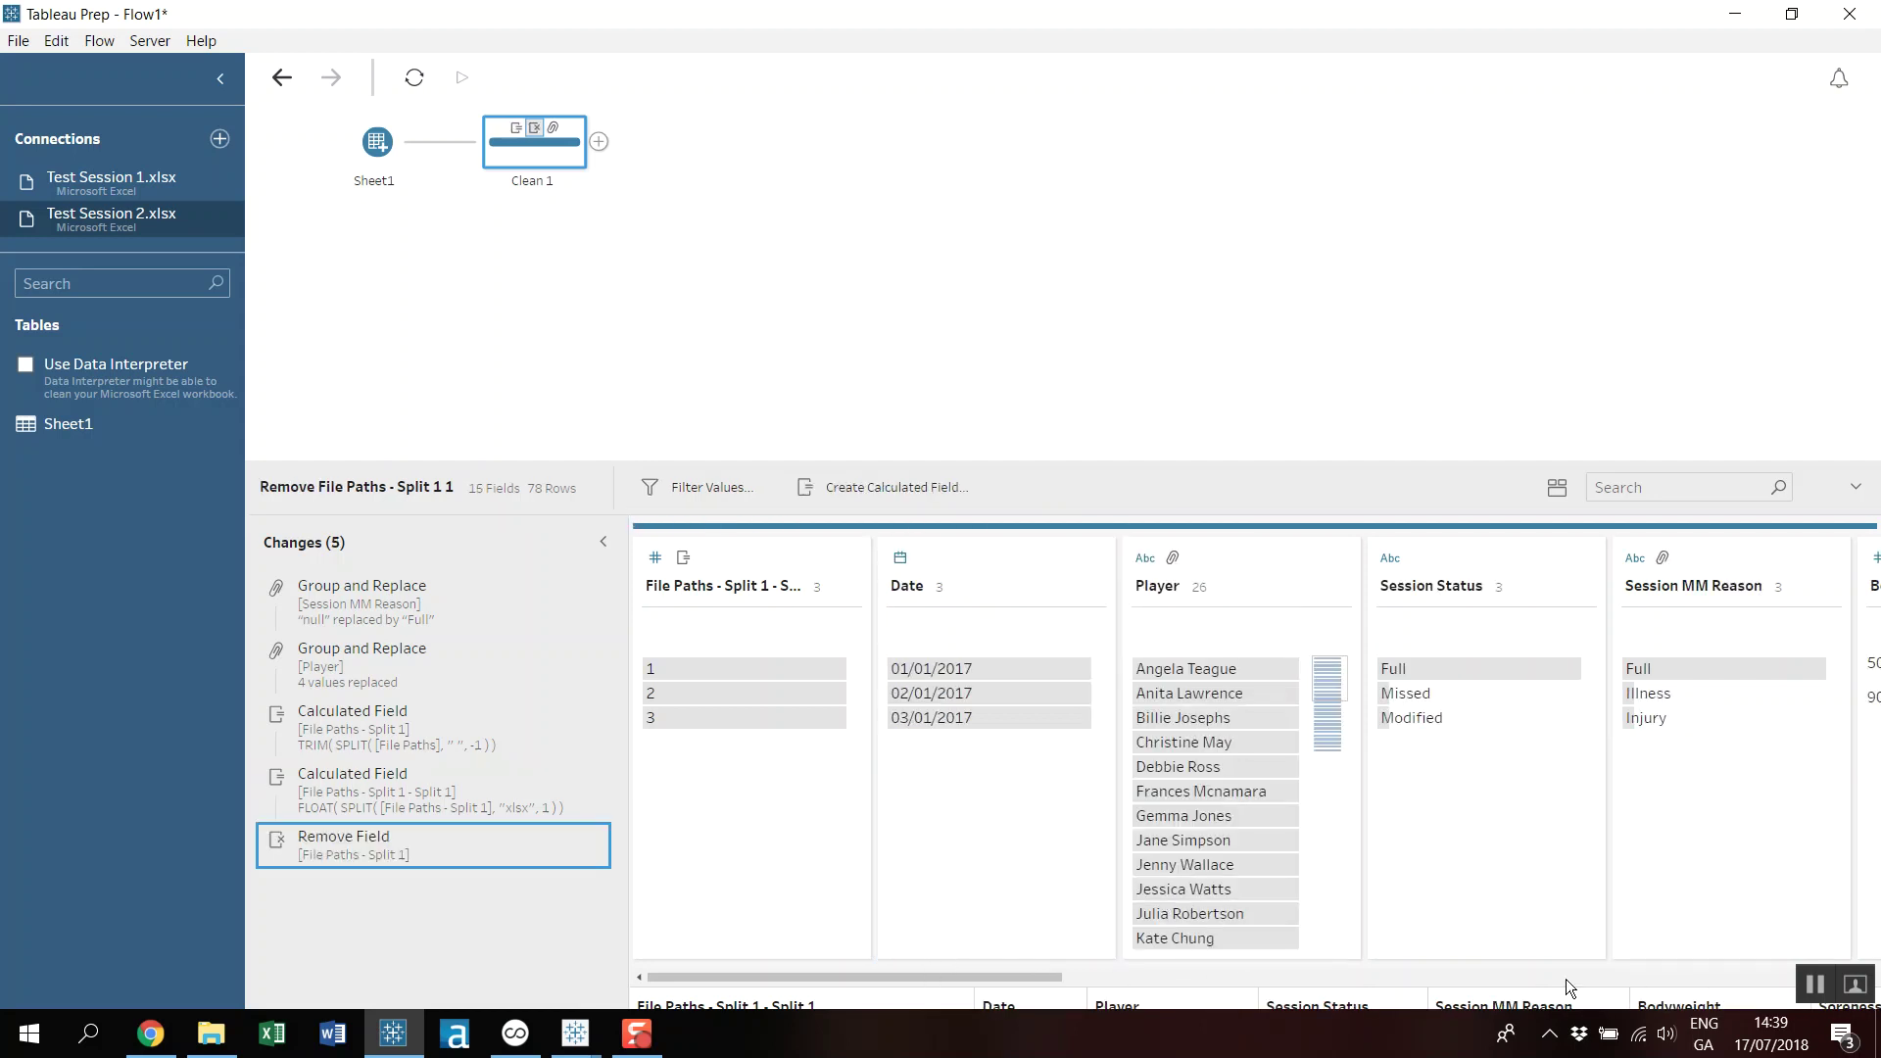
left_click_drag(998, 973, 1799, 968)
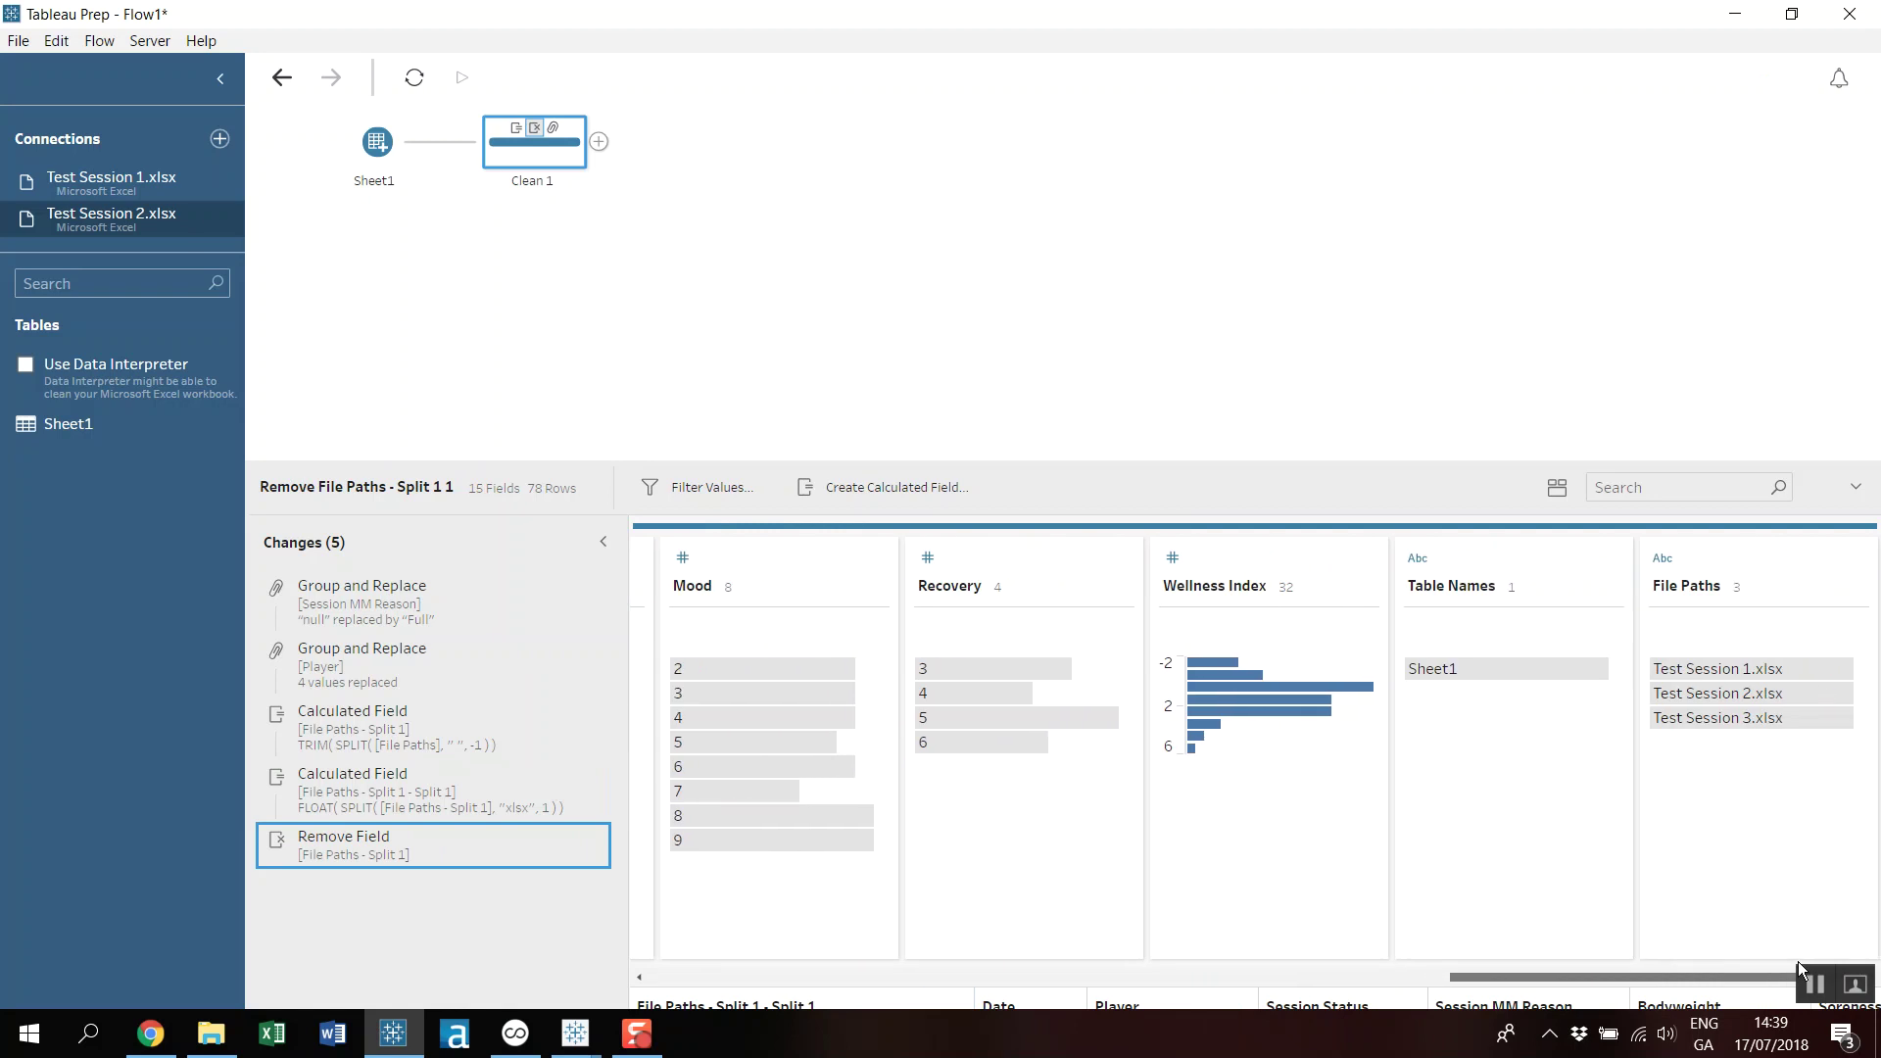
left_click(1857, 557)
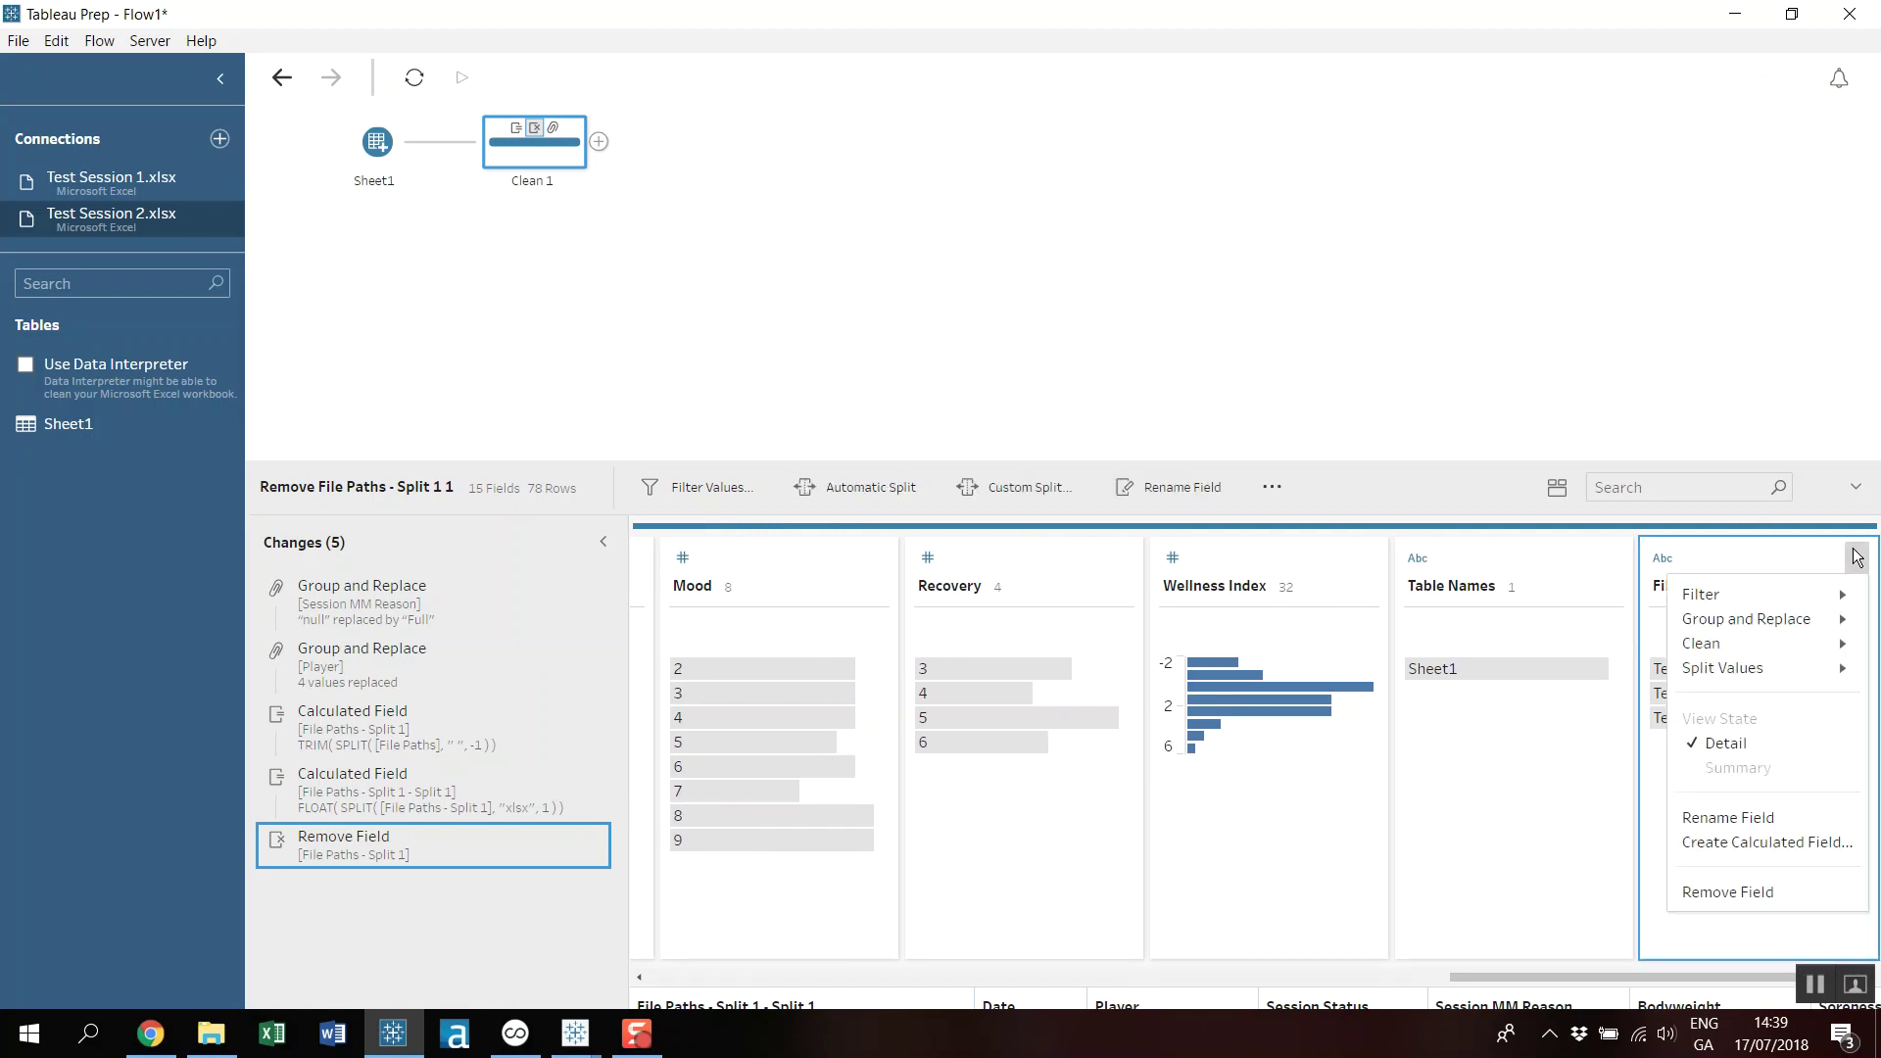
left_click(1748, 894)
Rename the File Paths - Split 1 - Split 1 field to Session ID.
left_click_drag(1736, 972, 833, 960)
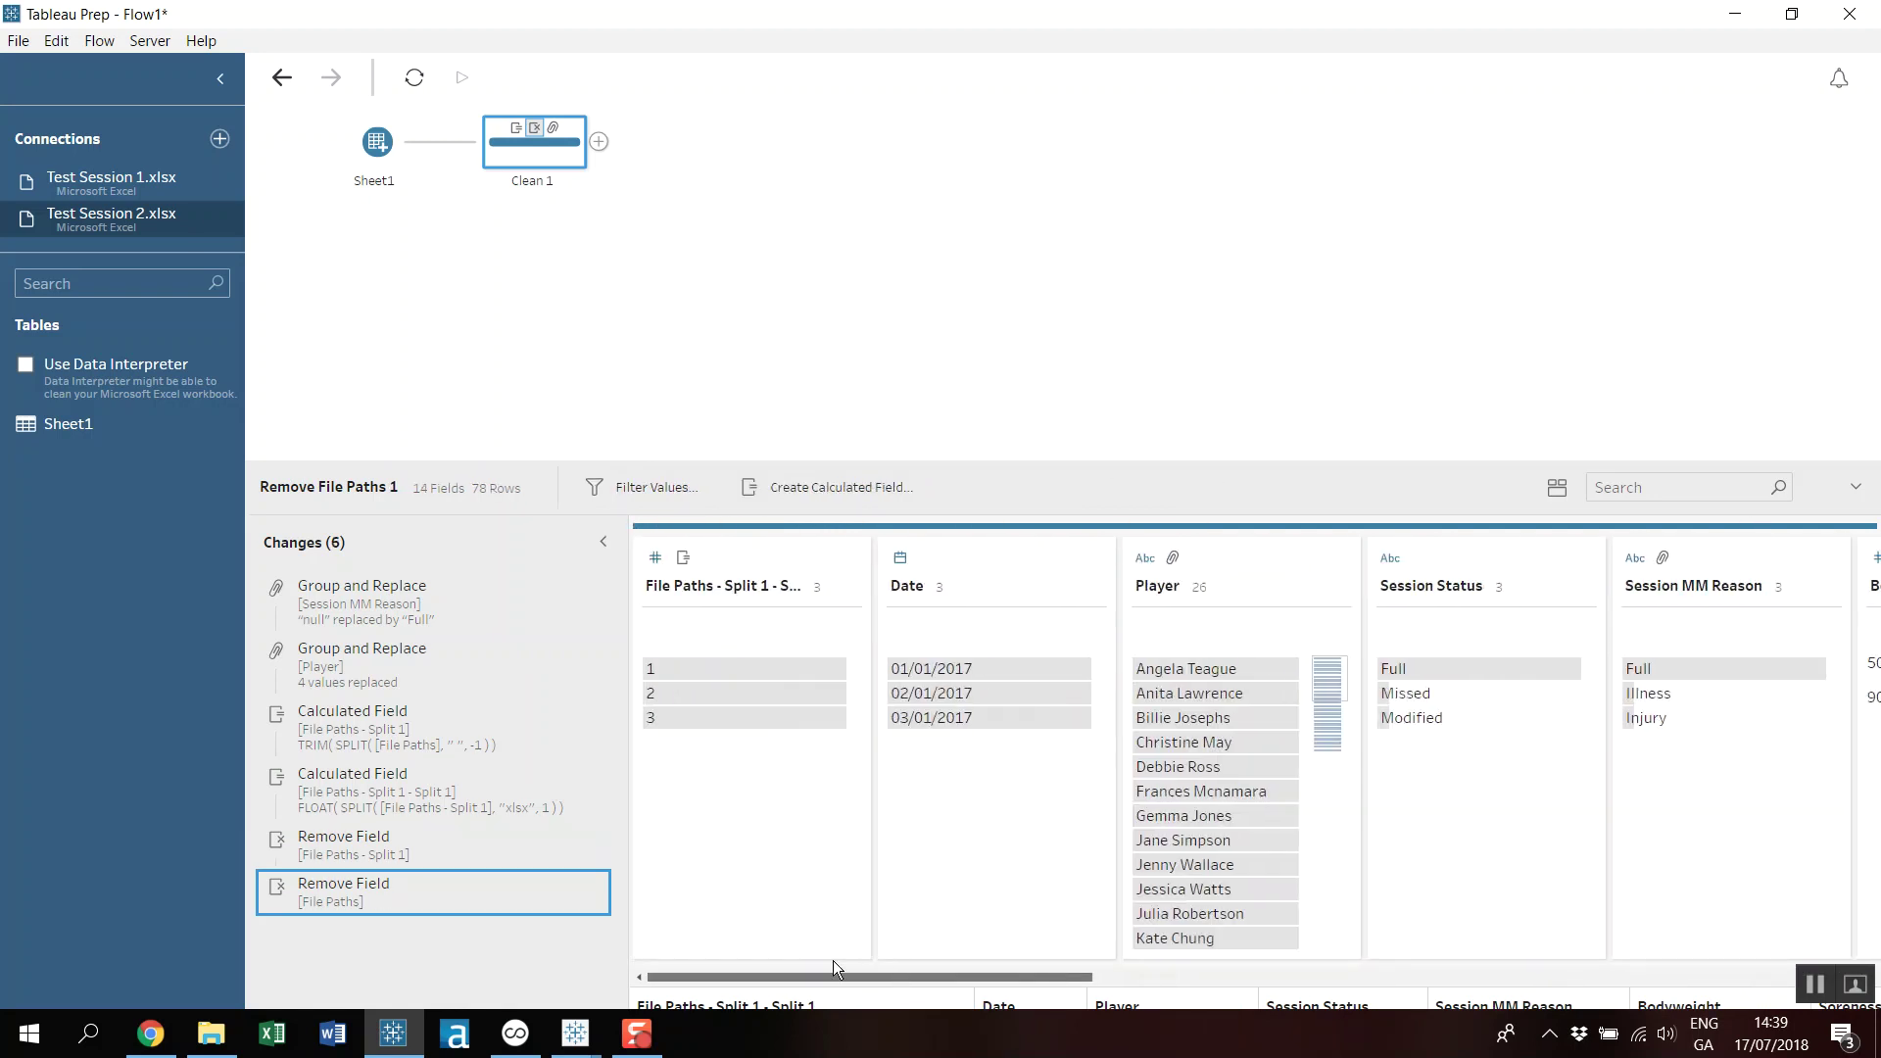
right_click(693, 588)
left_click(791, 837)
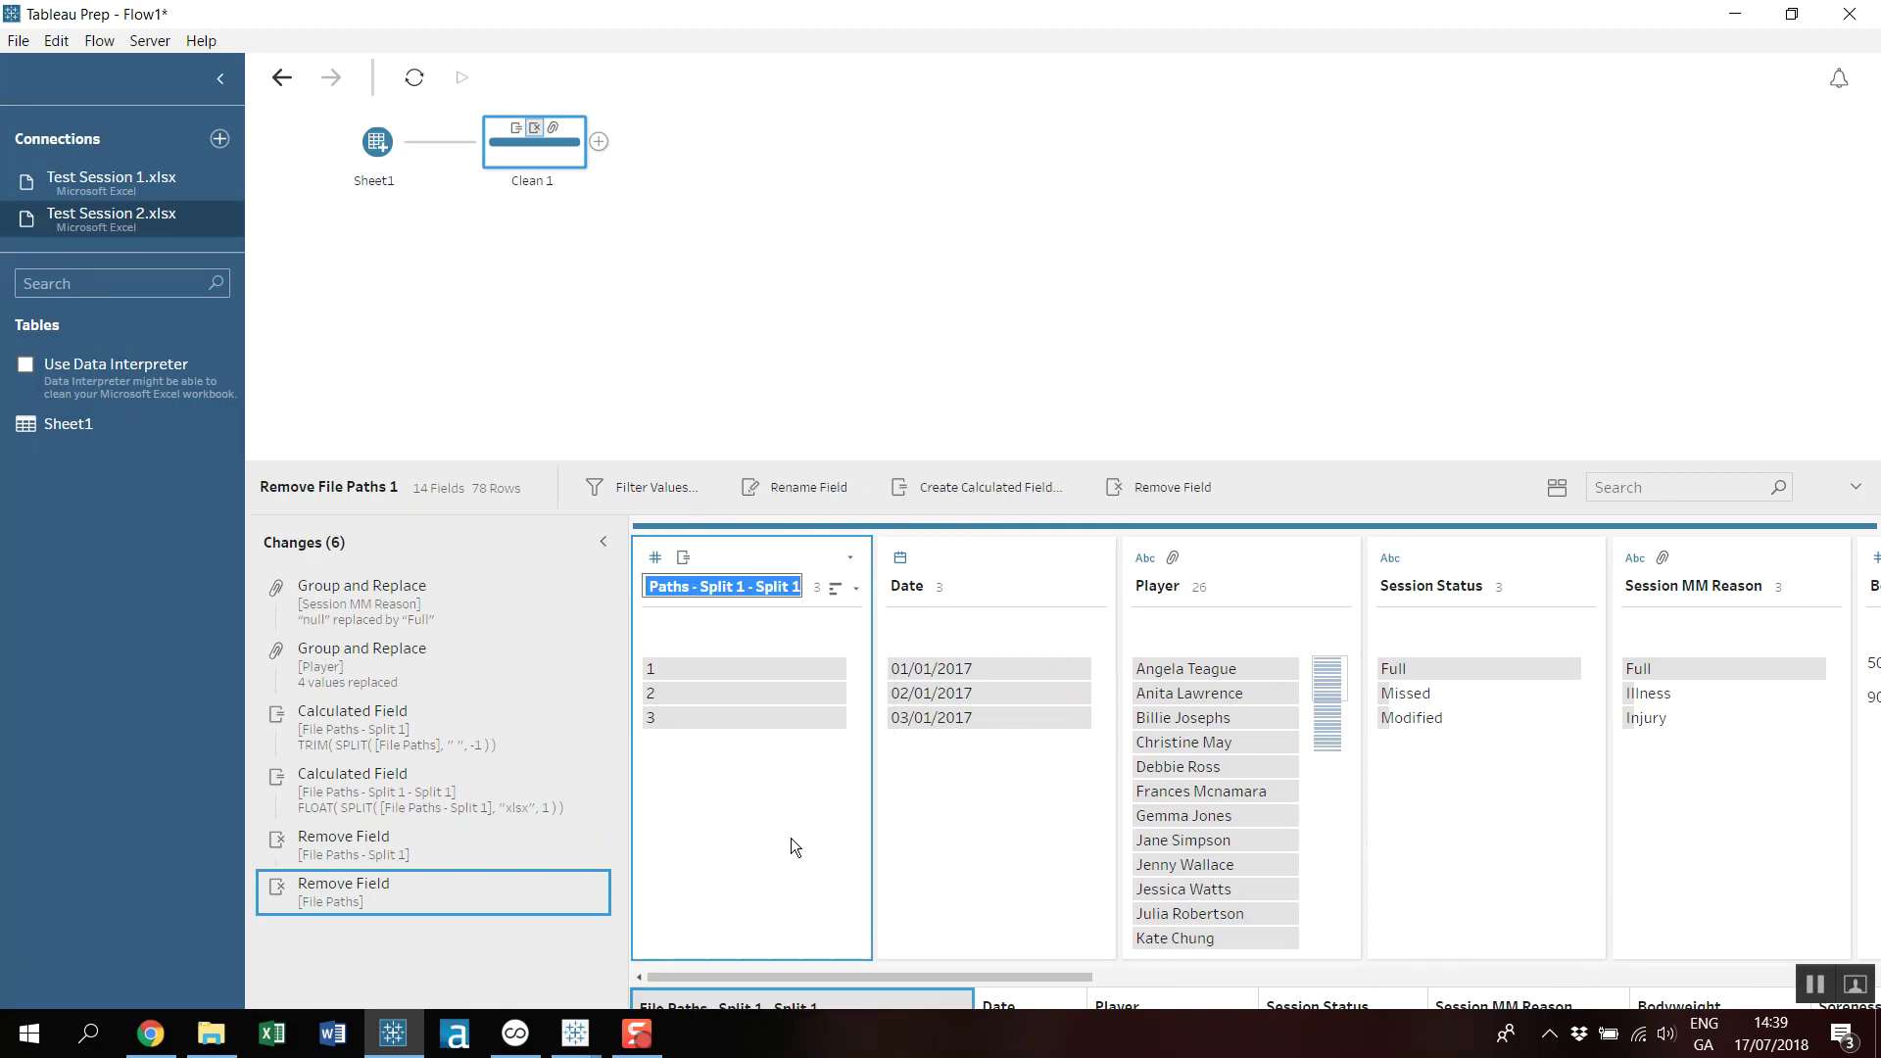
type("Session ID")
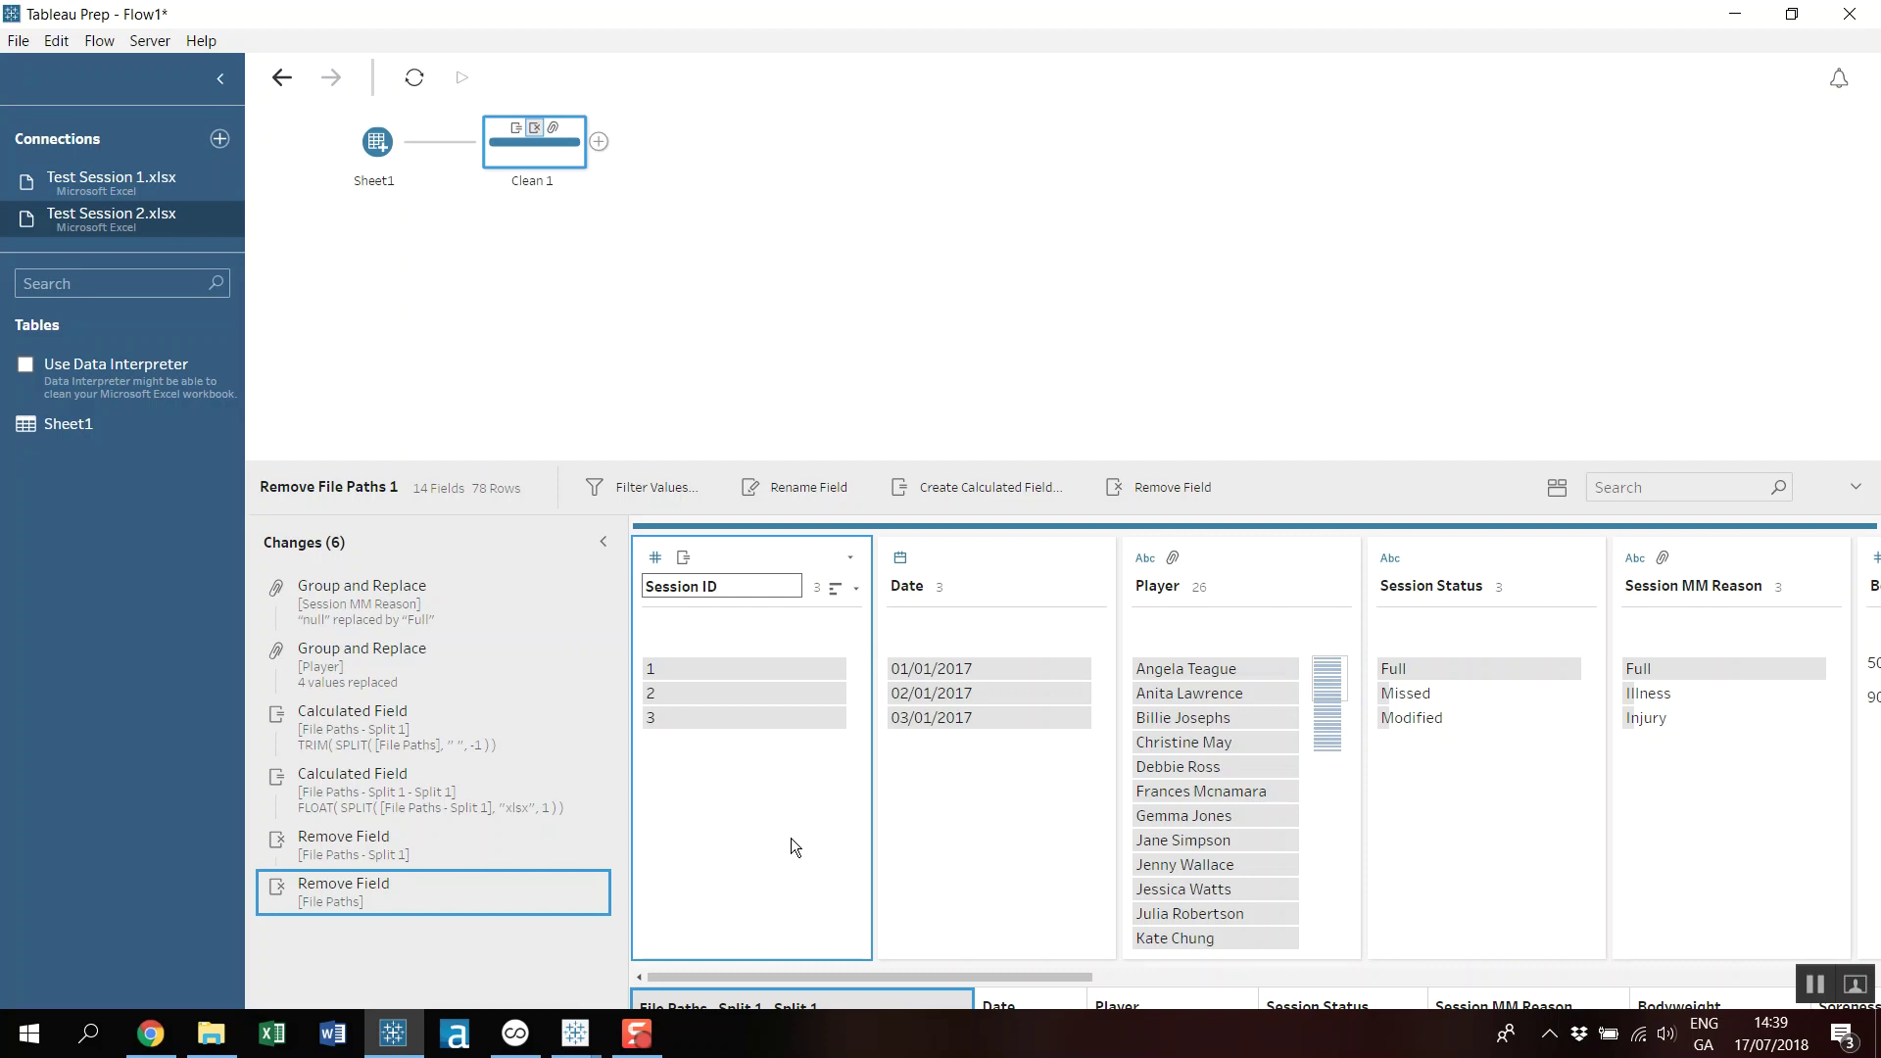
key("Return")
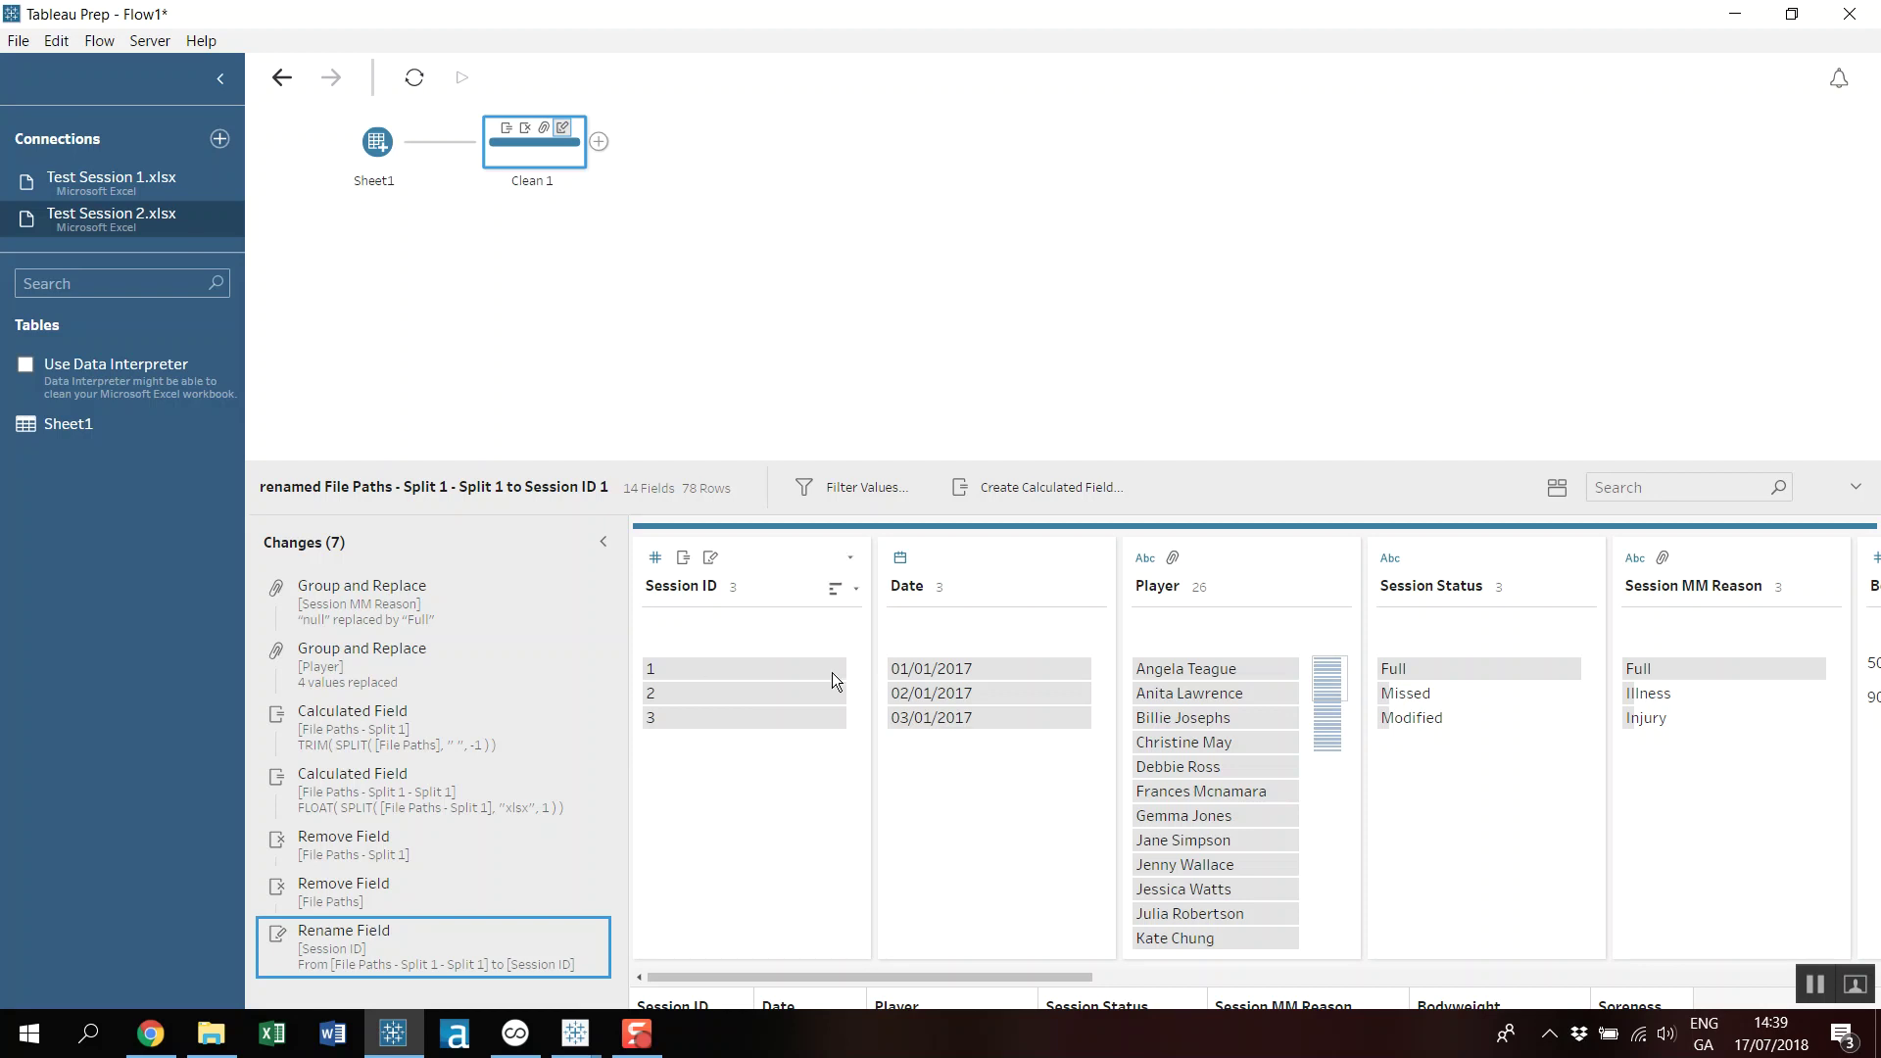
Switch to the Test Session 1 workbook in Excel and examine the first player's row across its measure columns and the Bodyweight column.
mouse_move(889, 978)
left_mouse_down()
mouse_move(1143, 996)
mouse_move(867, 955)
left_mouse_up()
left_click_drag(1027, 977, 1339, 984)
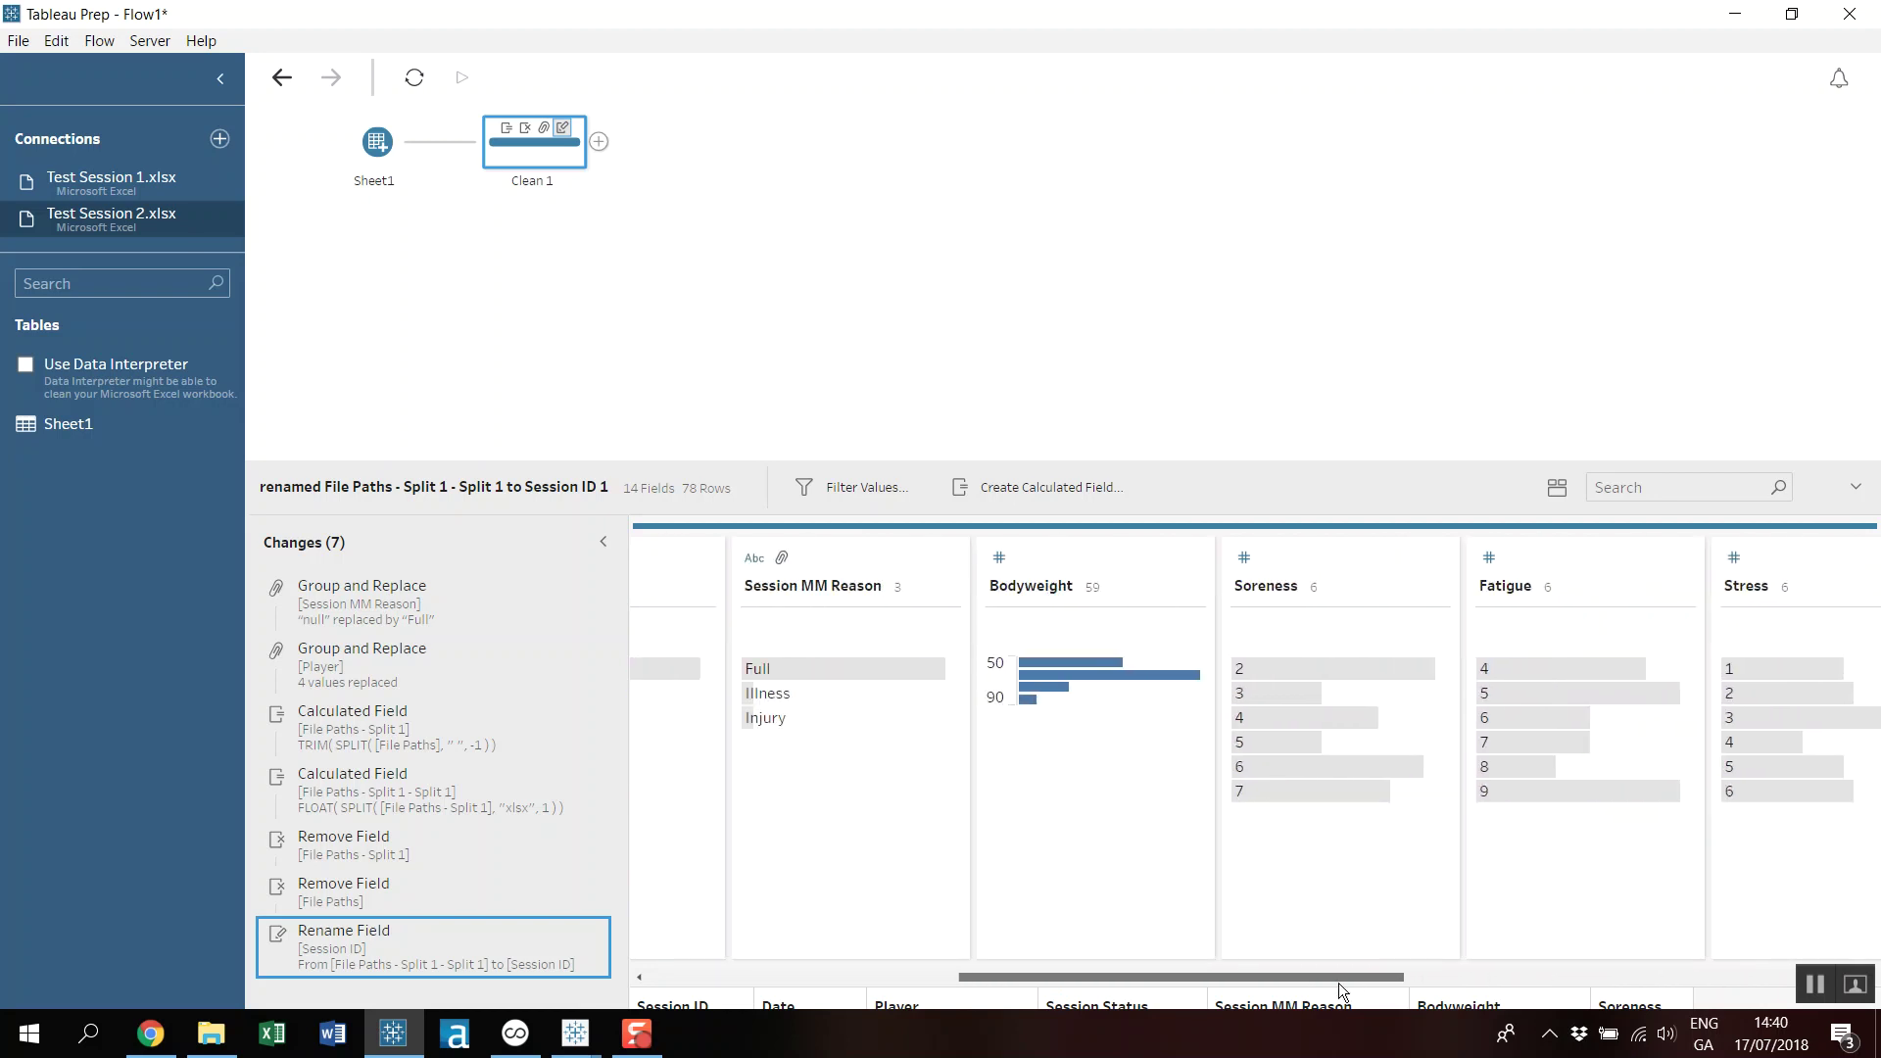
left_click(212, 1034)
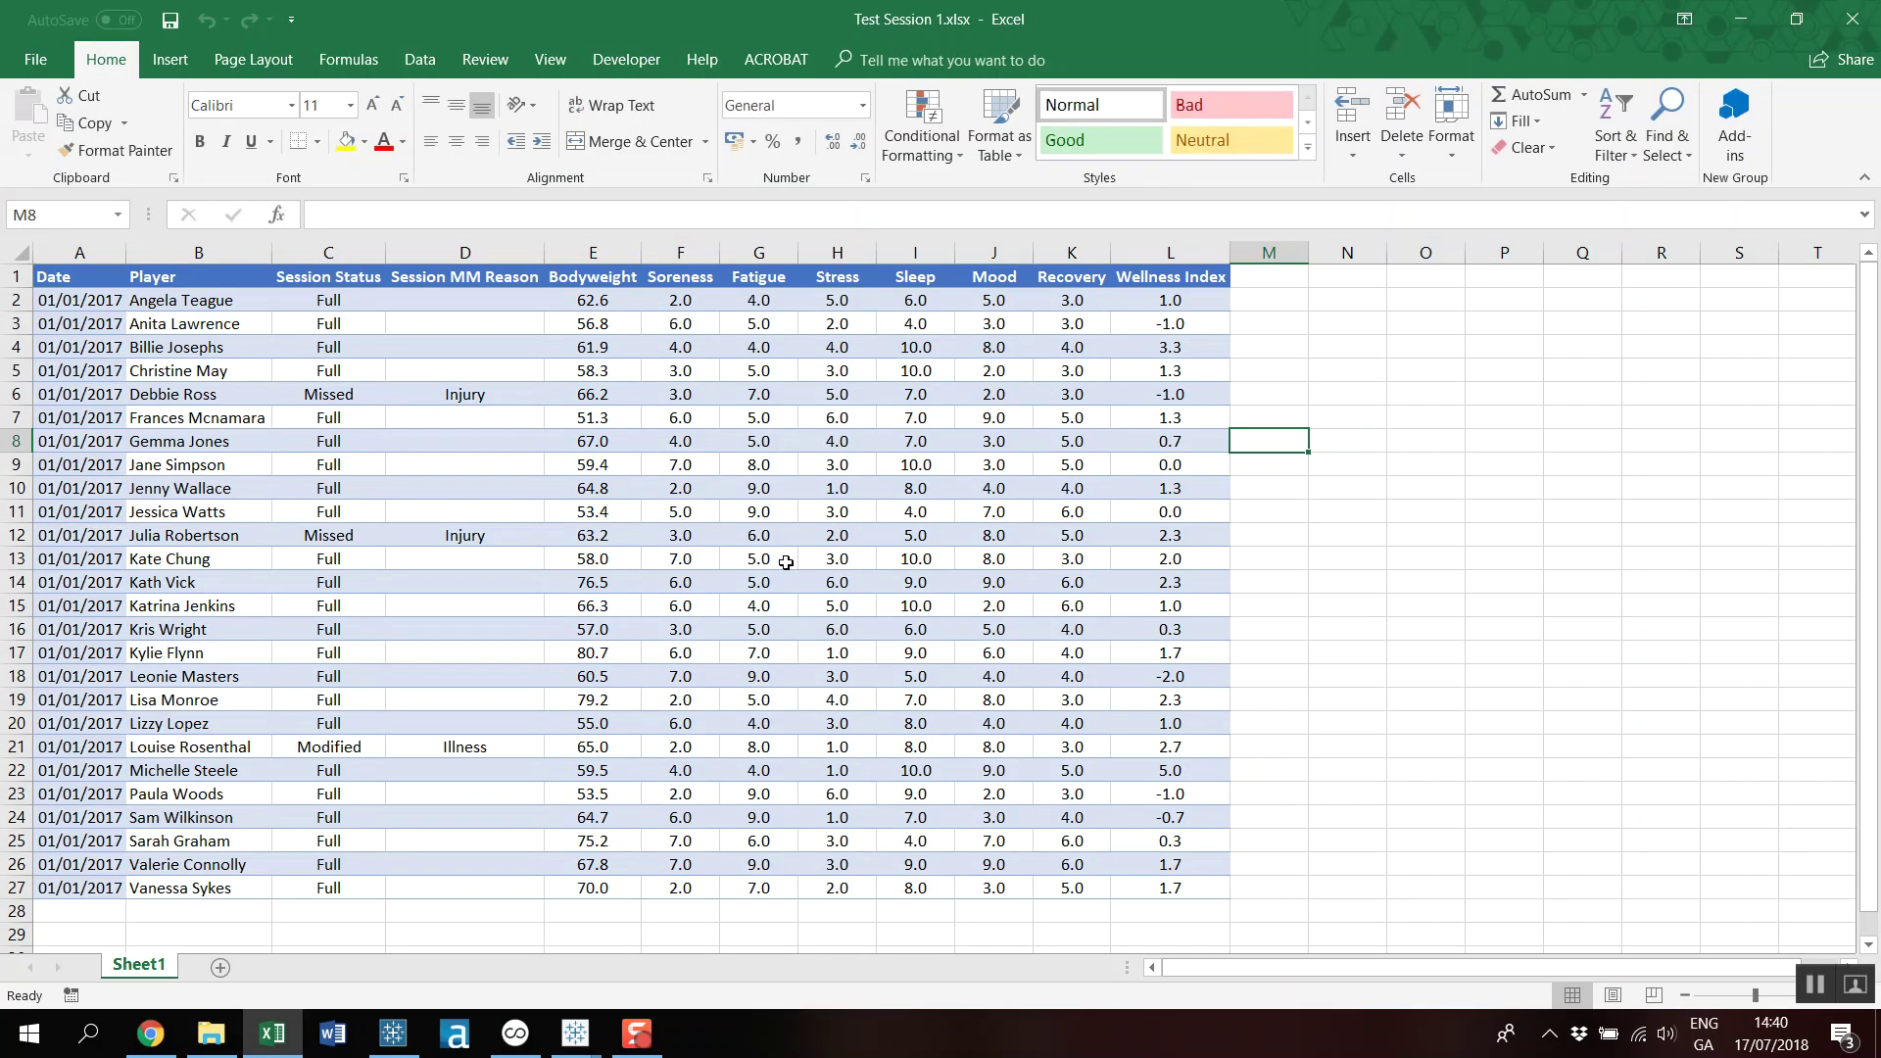
left_click(644, 429)
left_click(179, 303)
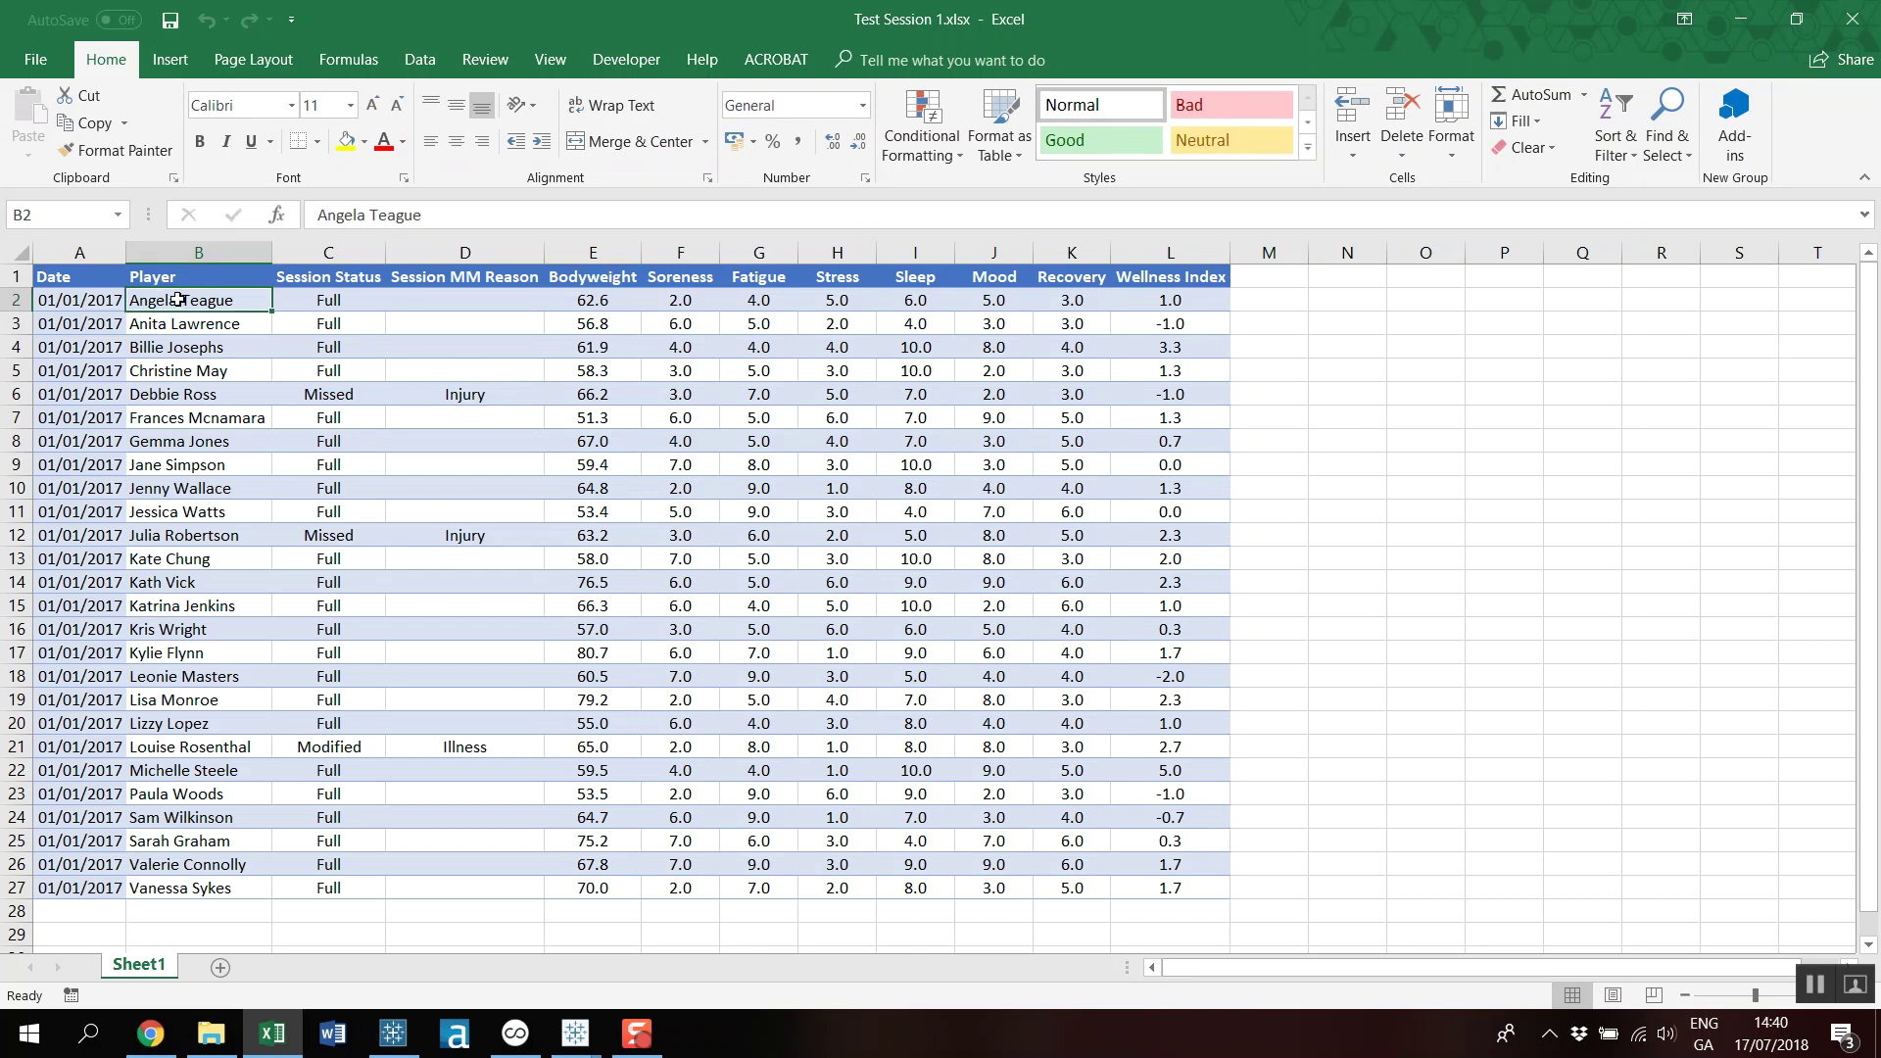
left_click_drag(157, 300, 1198, 309)
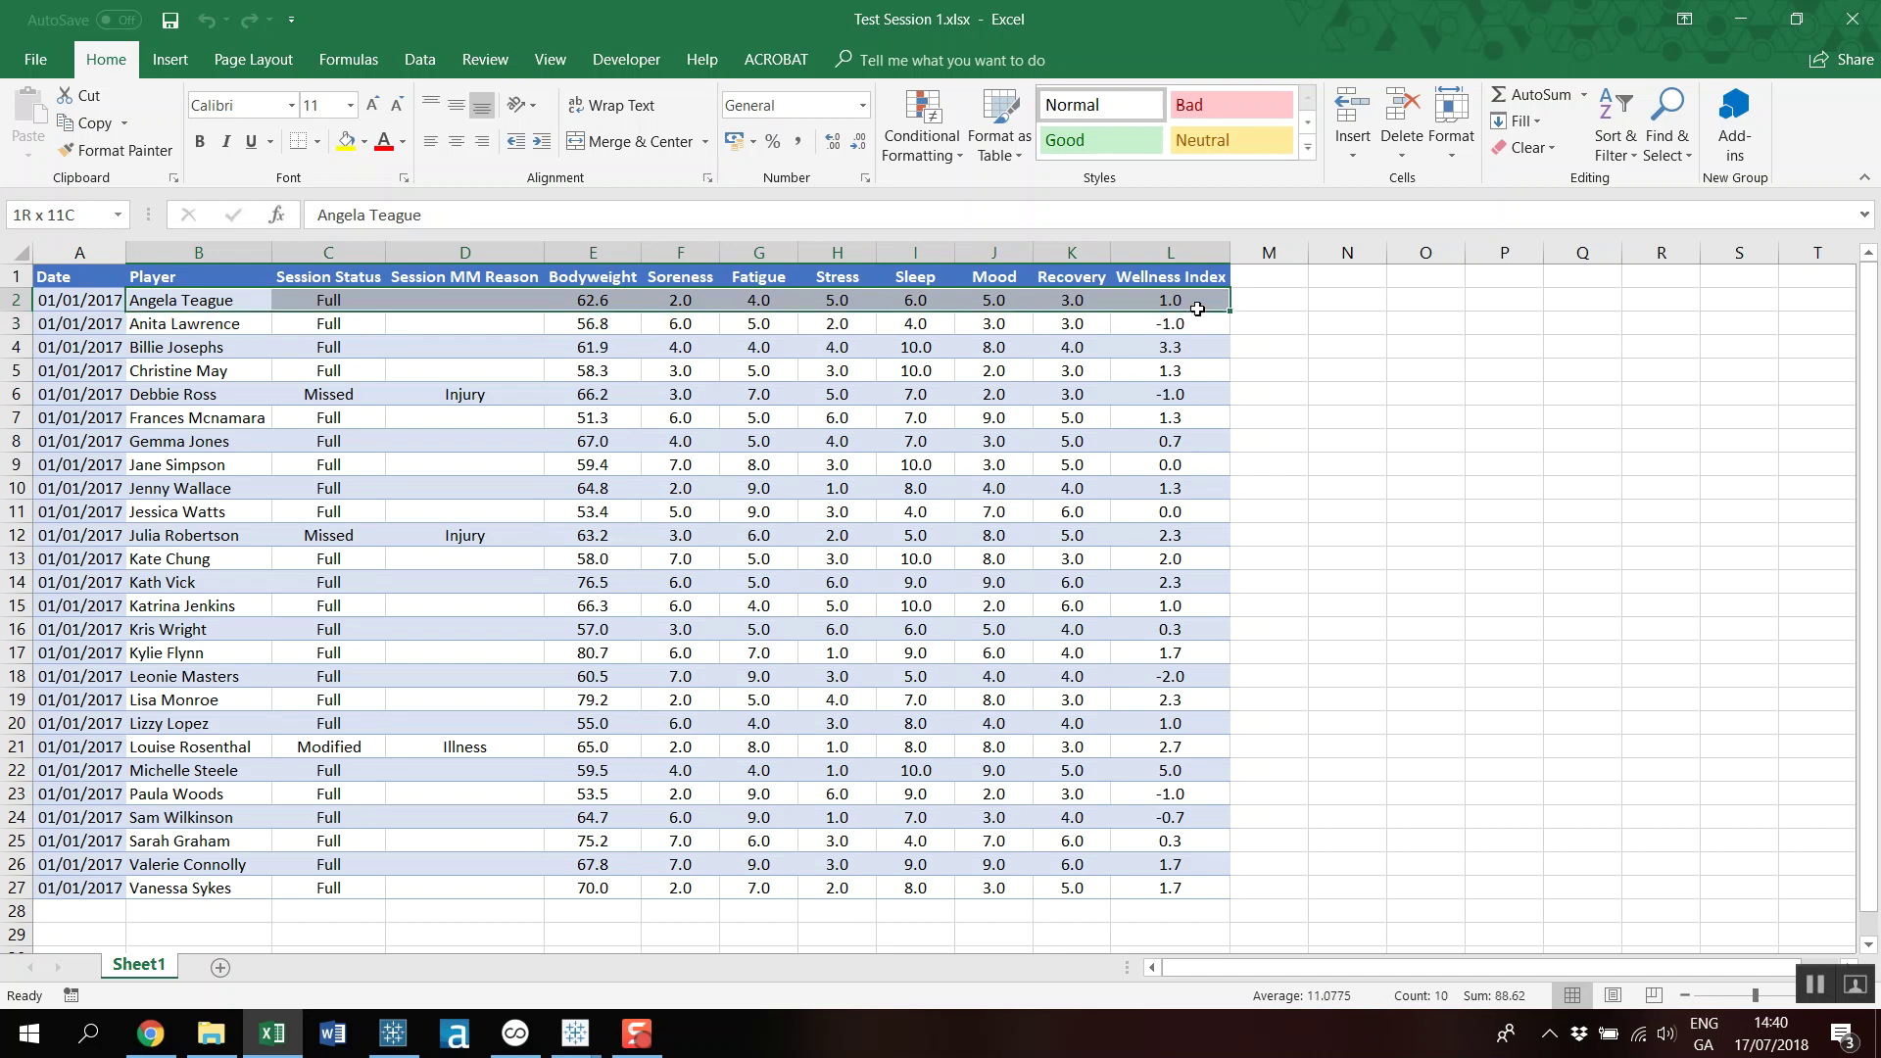
left_click_drag(587, 299, 608, 789)
scroll(609, 784, "up", 2)
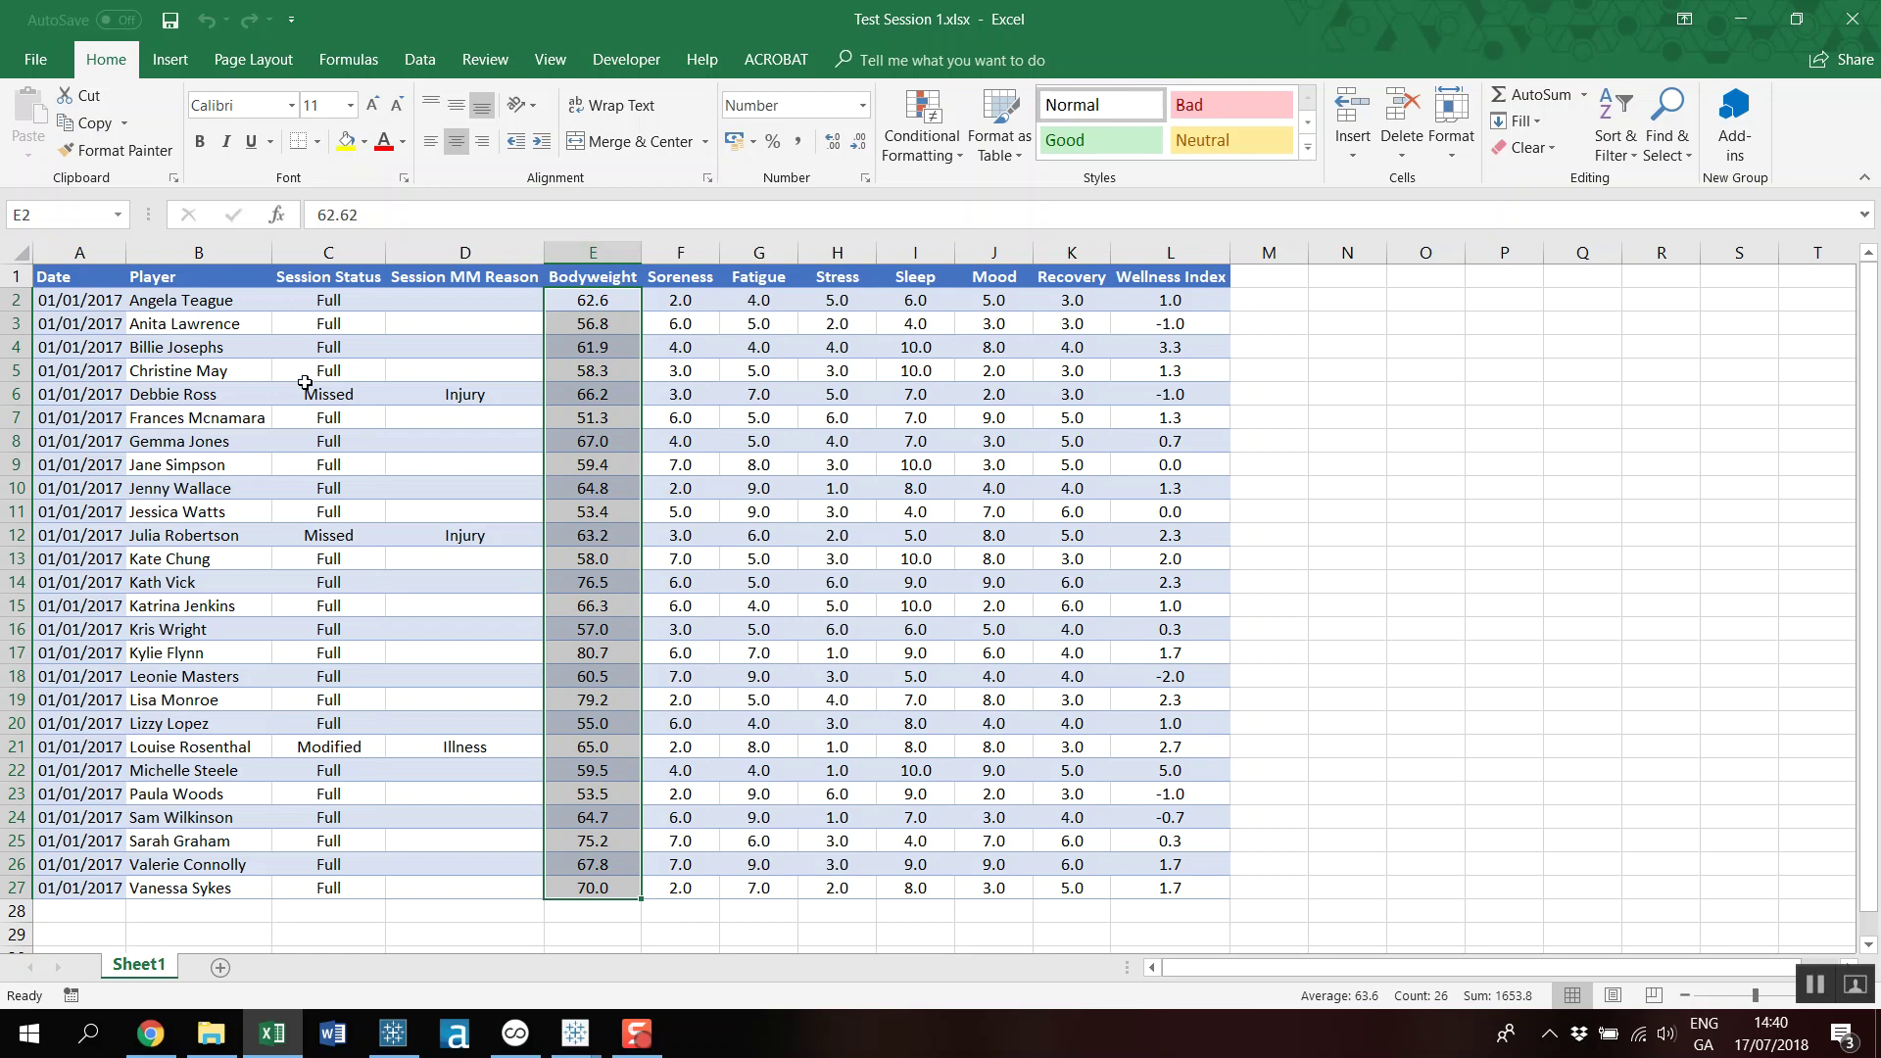
Copy the first player's cells A2:E2 to row 2 of a new sheet and fit column A to its contents.
left_click(39, 299)
left_click_drag(169, 314, 577, 298)
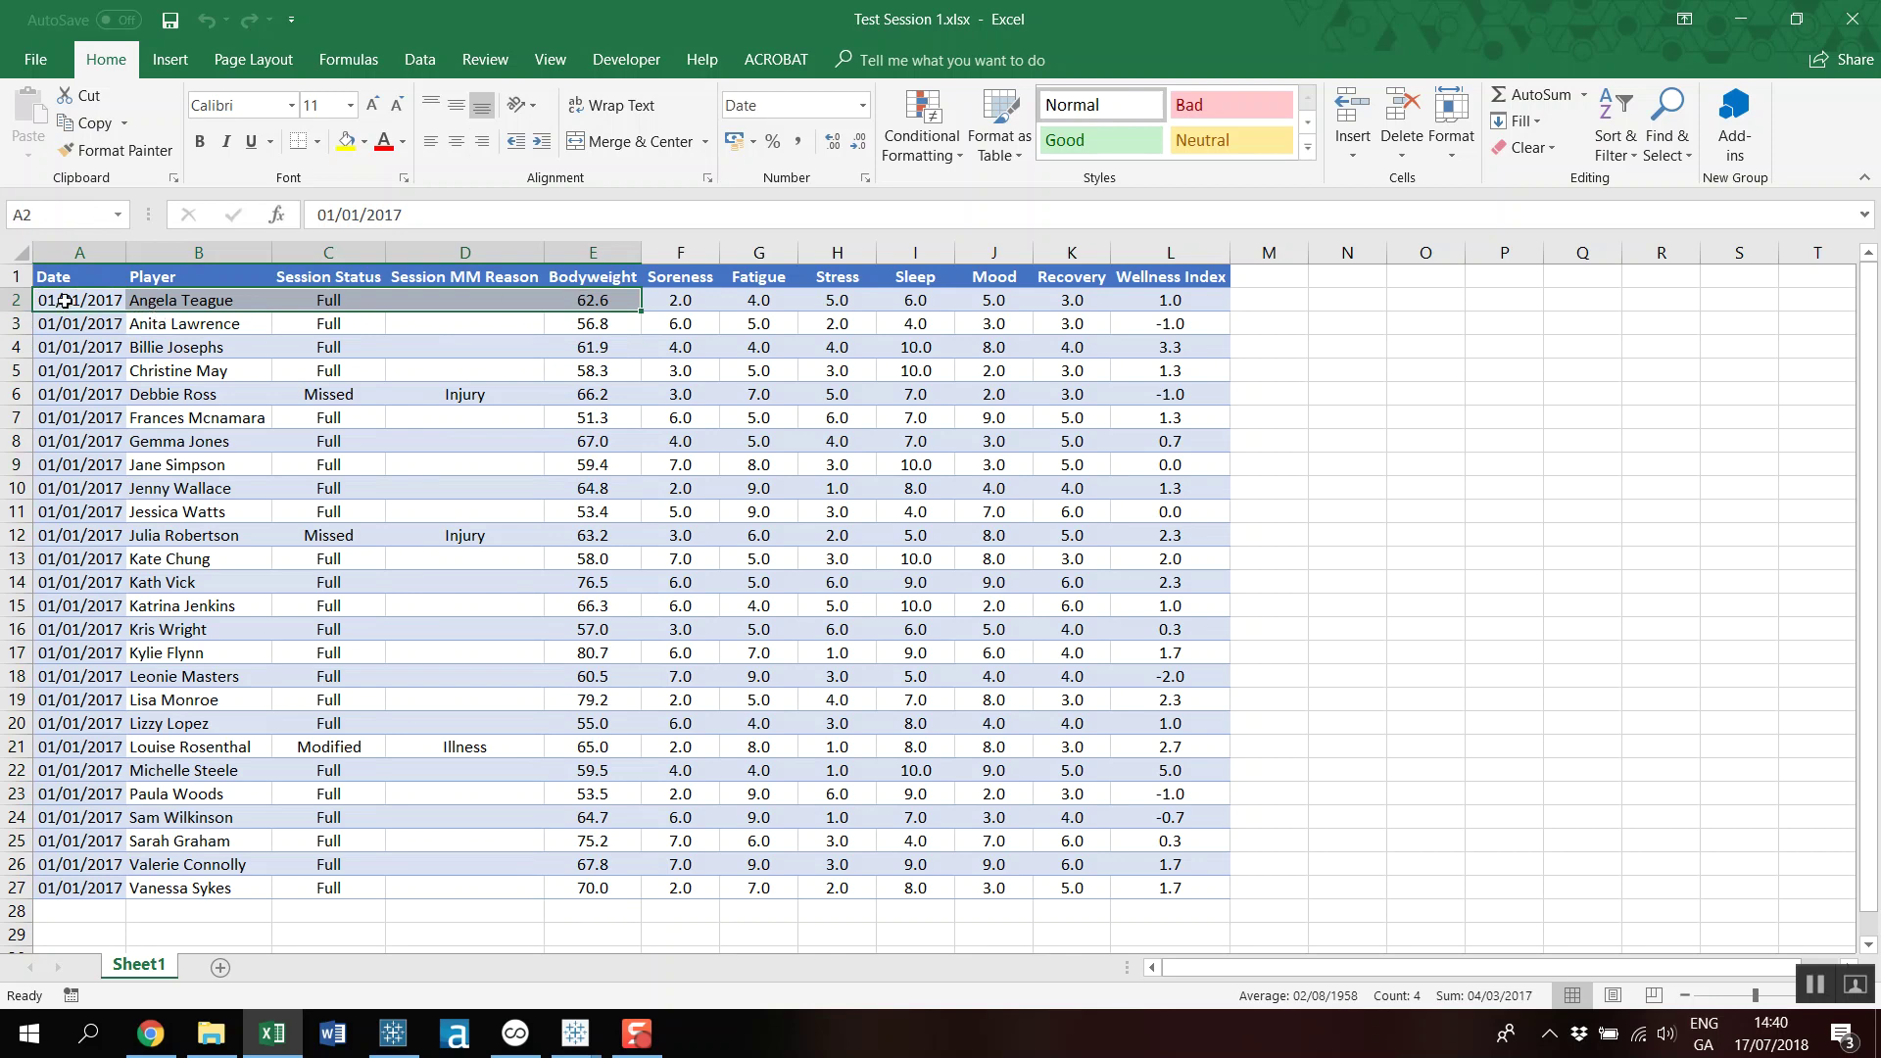
key("ctrl+c")
left_click(220, 968)
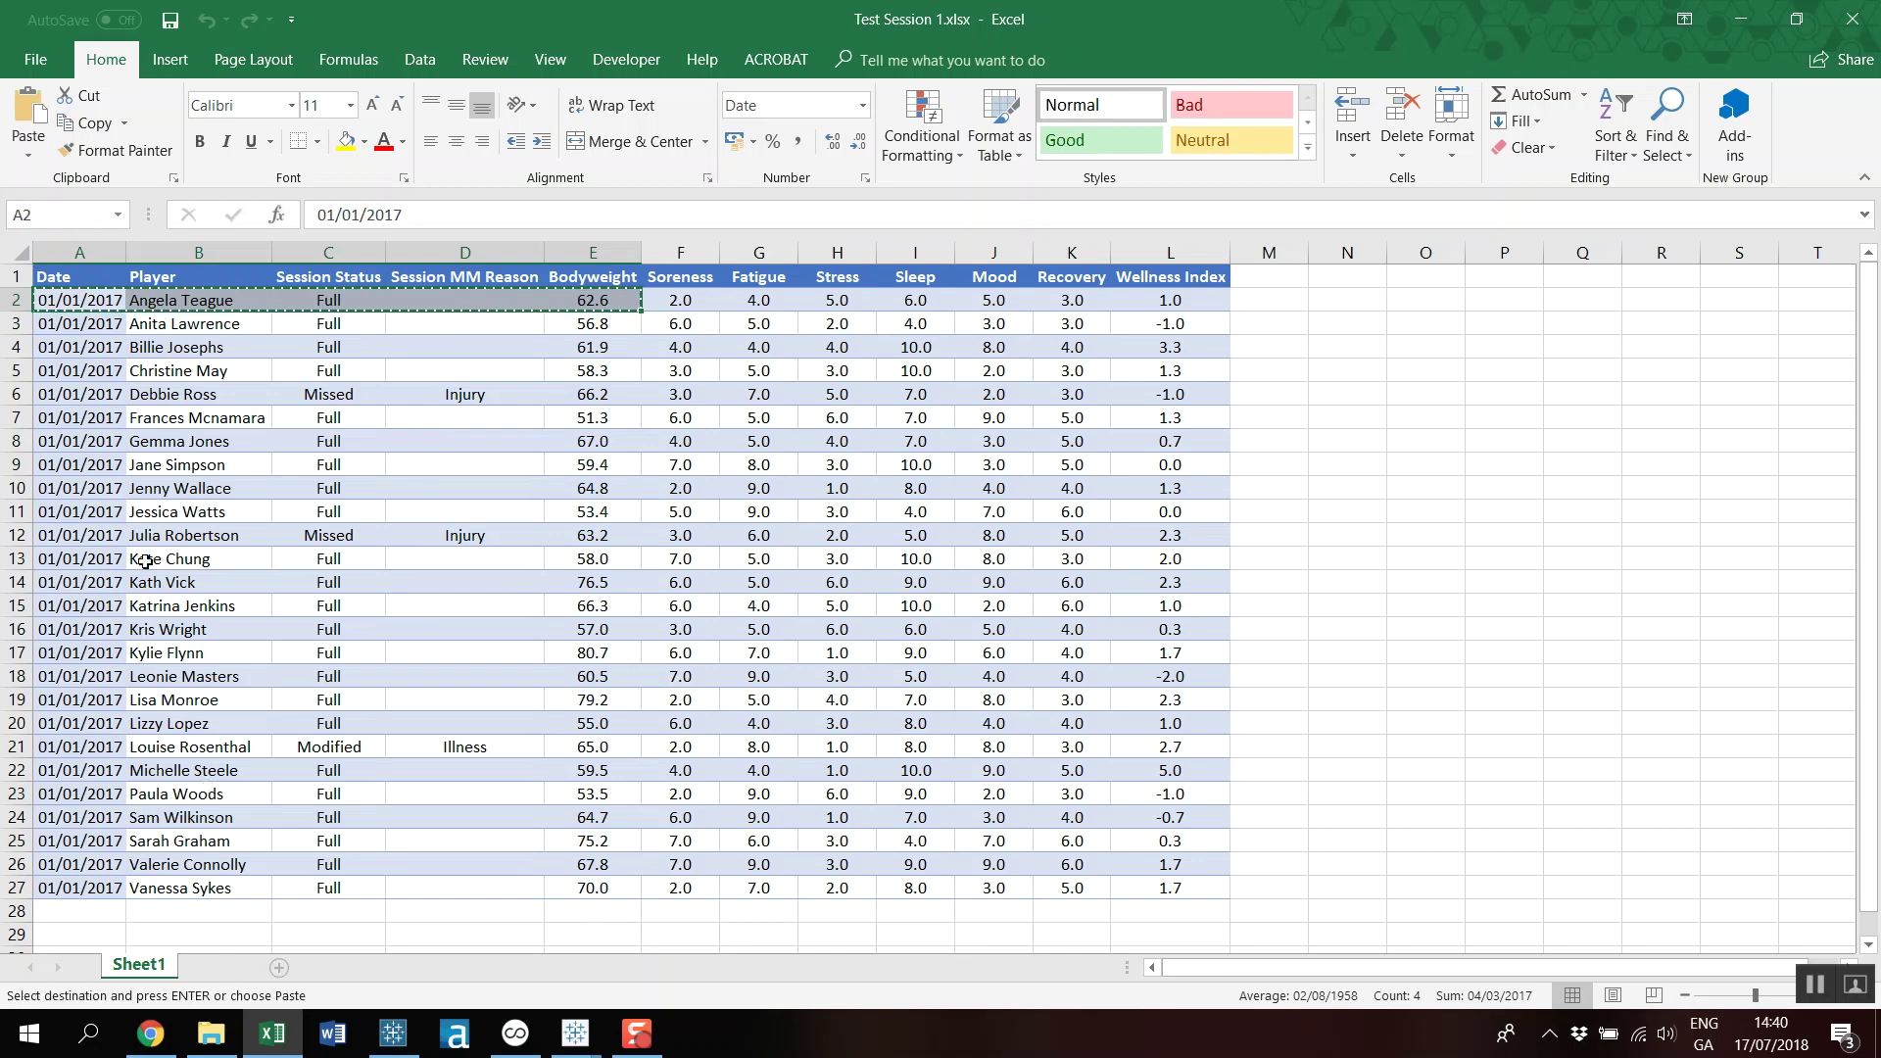
right_click(83, 310)
left_click(130, 407)
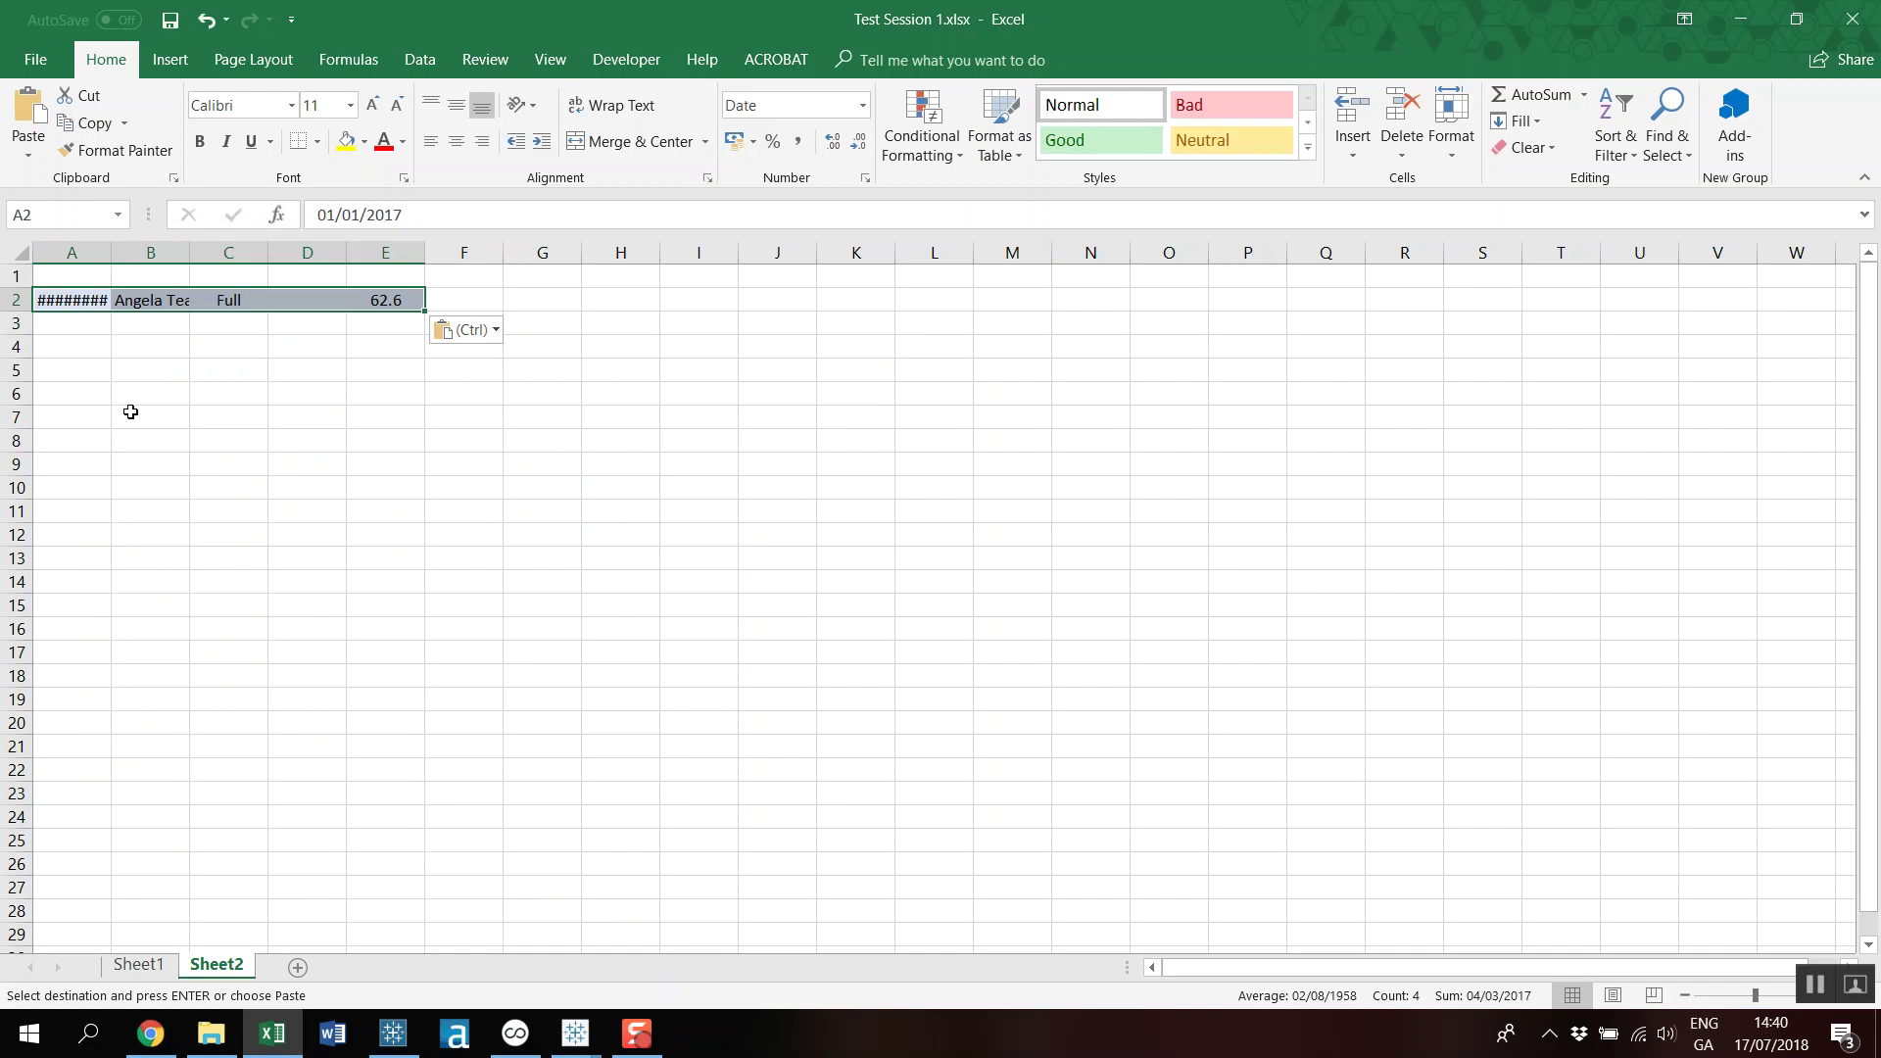
double_click(102, 246)
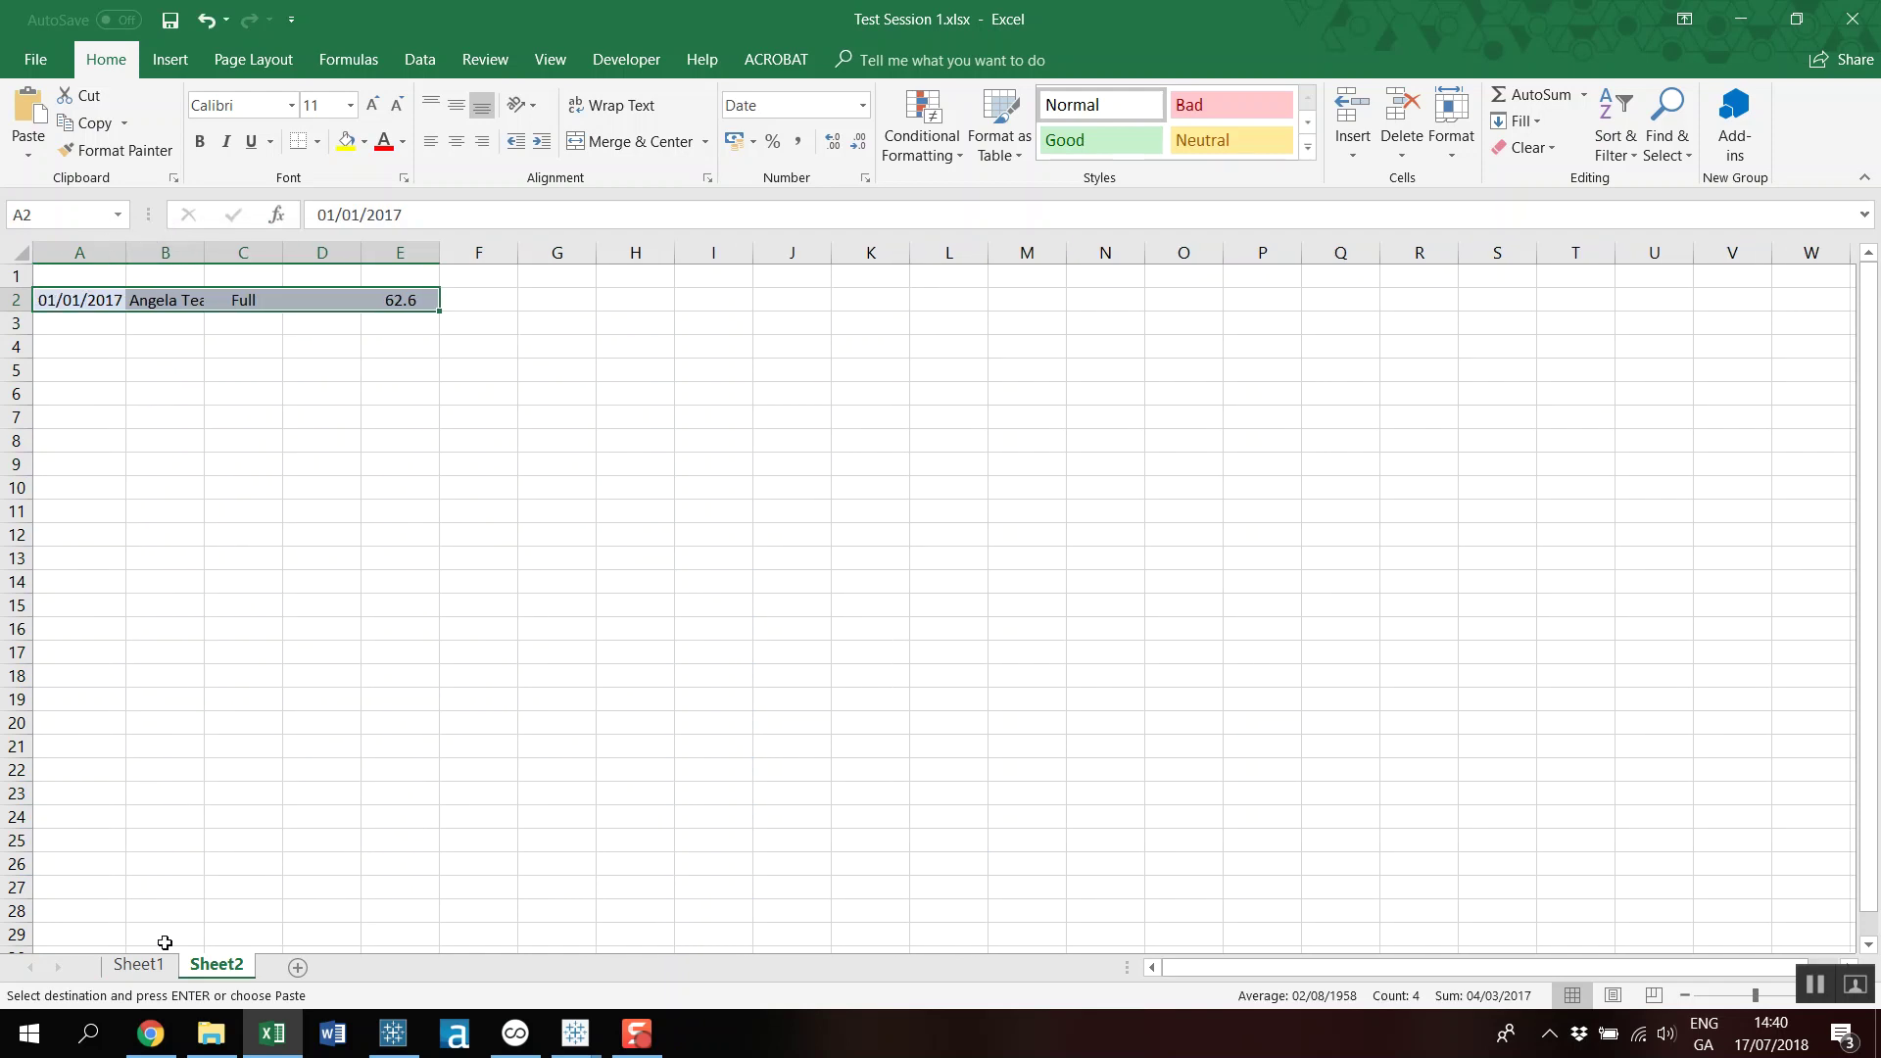
Copy the first player's Soreness value from F2 on Sheet1 into cell E3 on Sheet2.
left_click(145, 966)
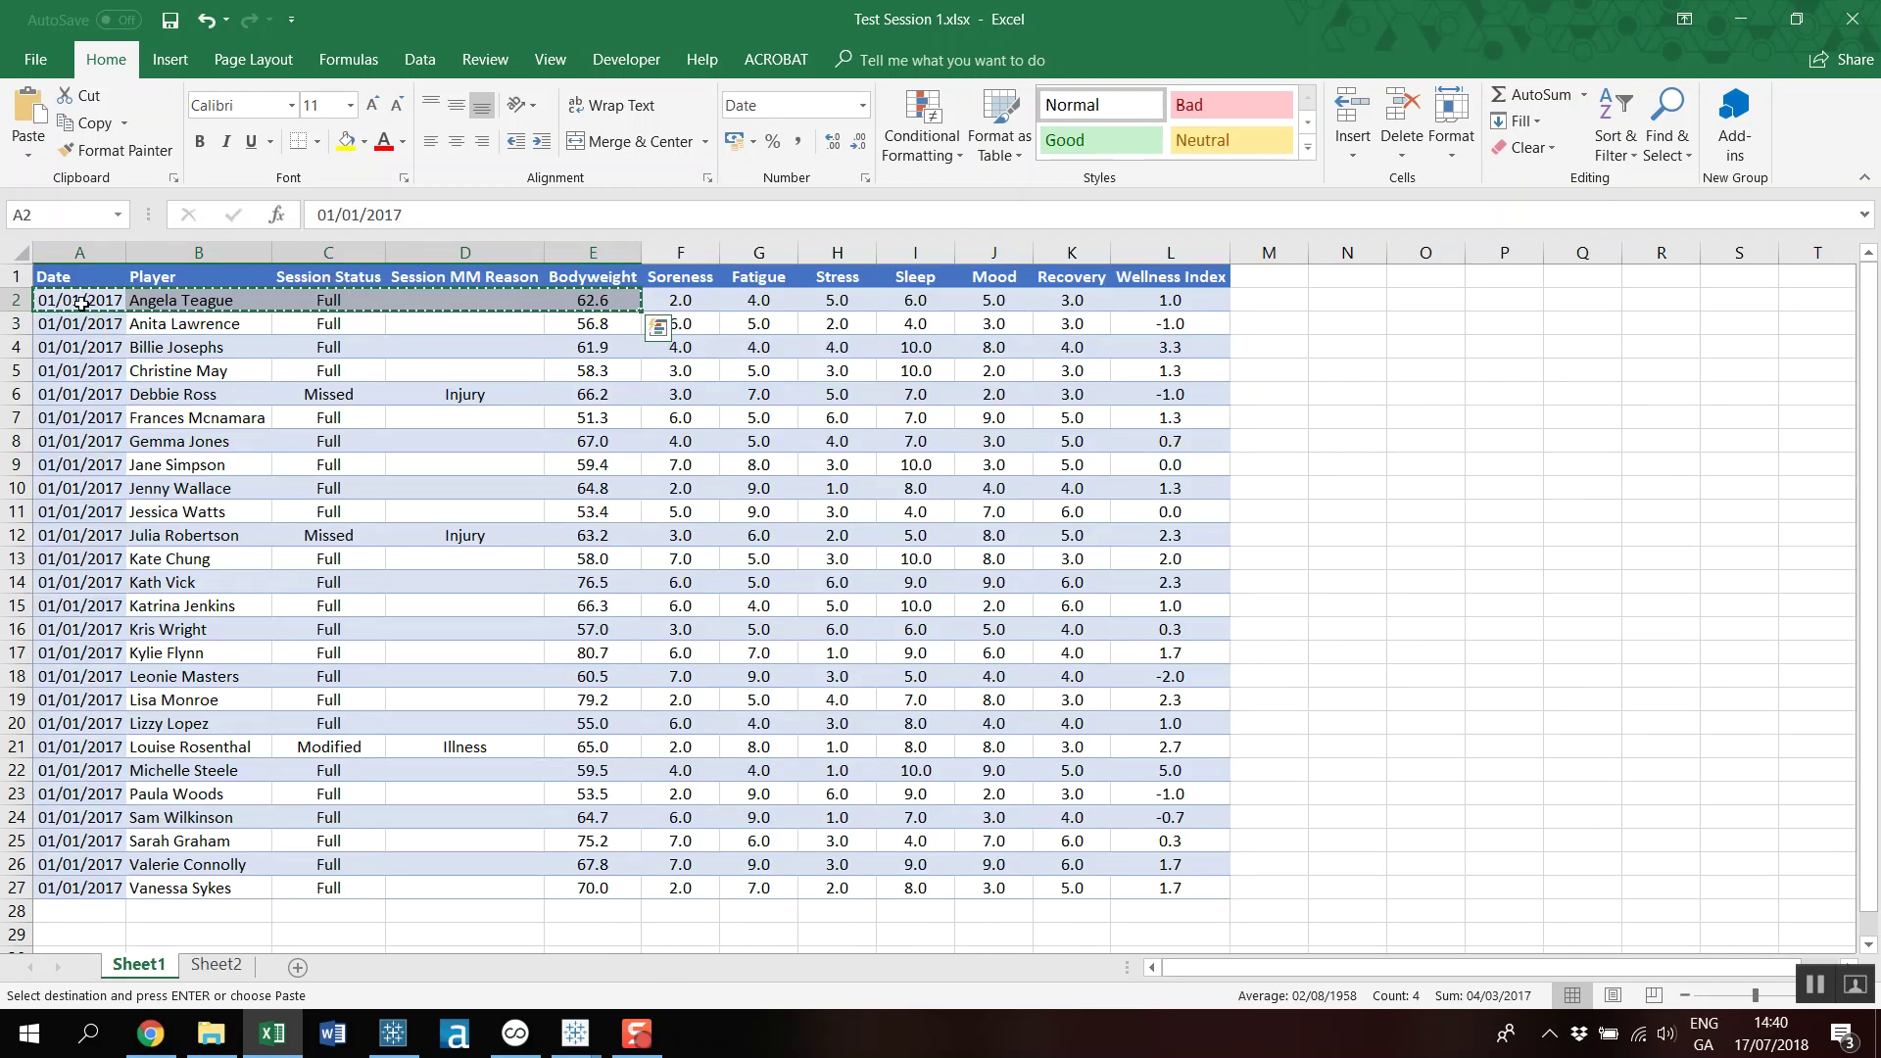
left_click(680, 300)
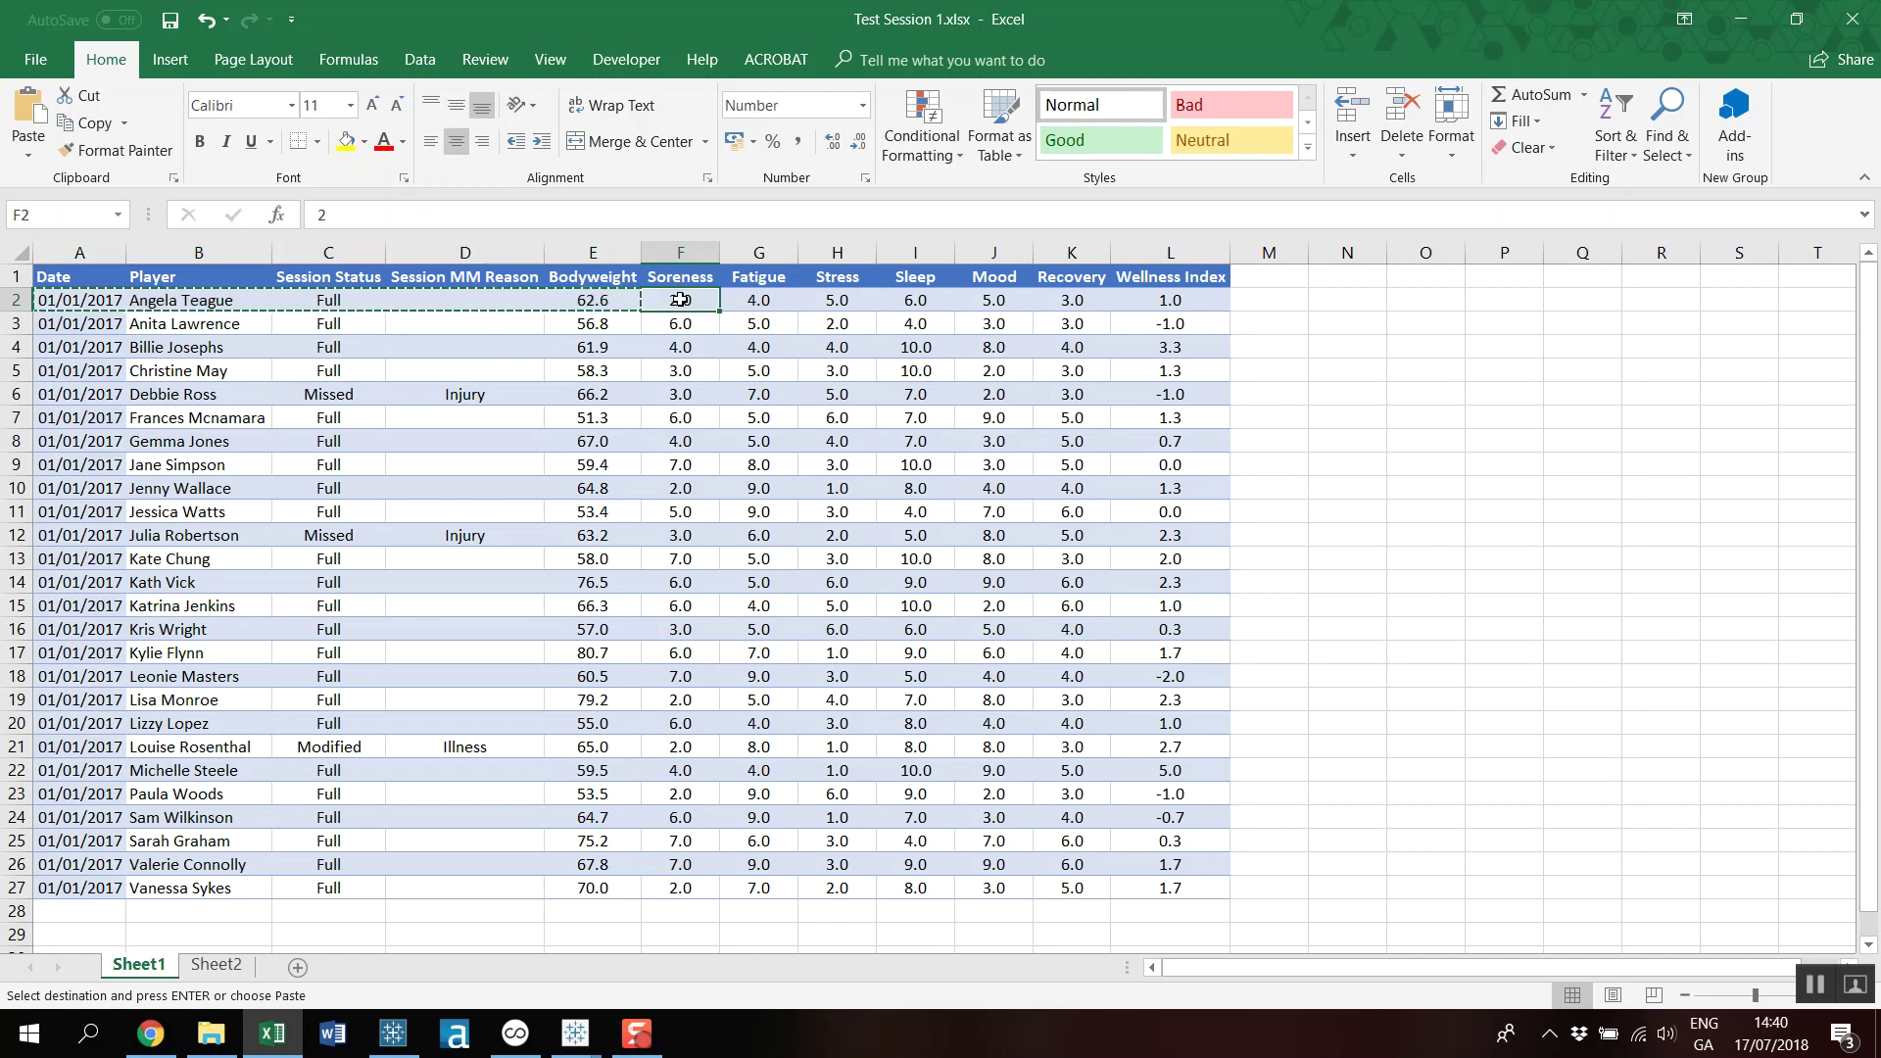
left_click(215, 966)
left_click(400, 325)
key("ctrl+v")
Label the two values on Sheet2 by entering Bodyweight in F2 and Soreness in F3.
left_click(496, 298)
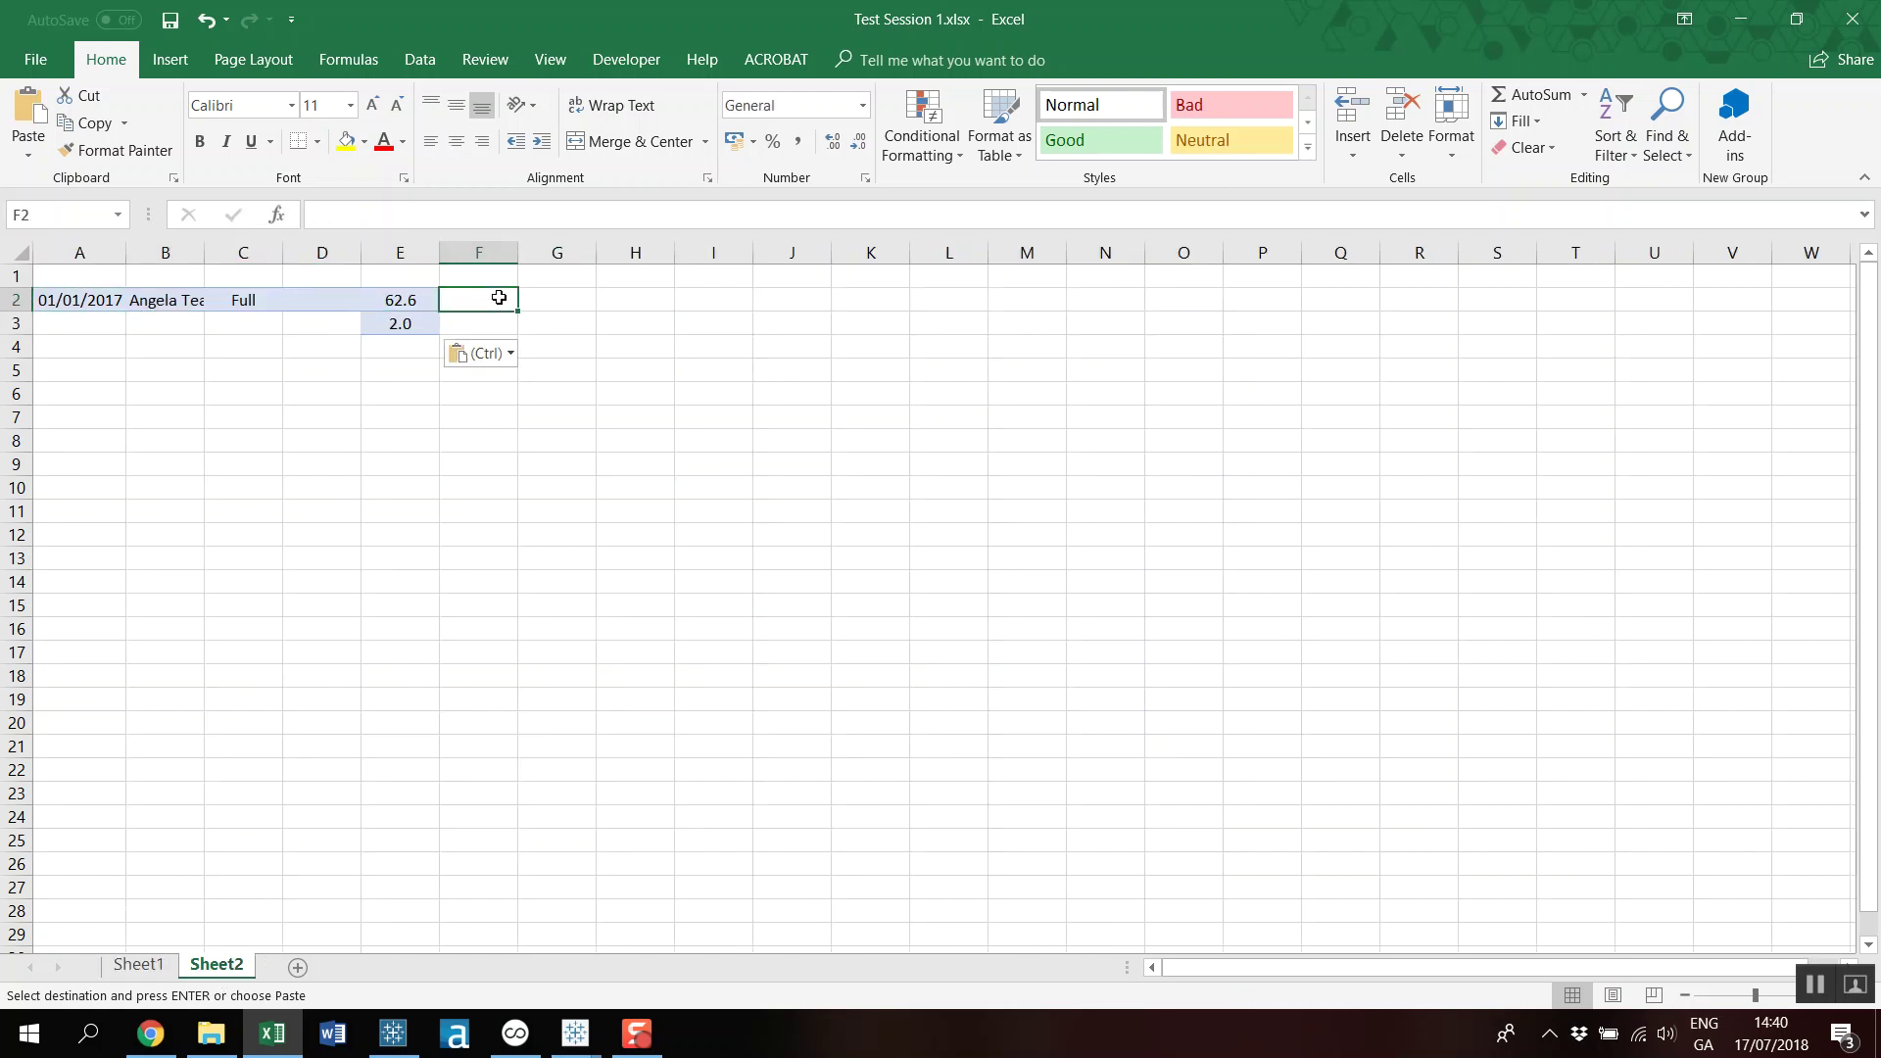
type("Bodyweight")
key("Return")
type("Soreness")
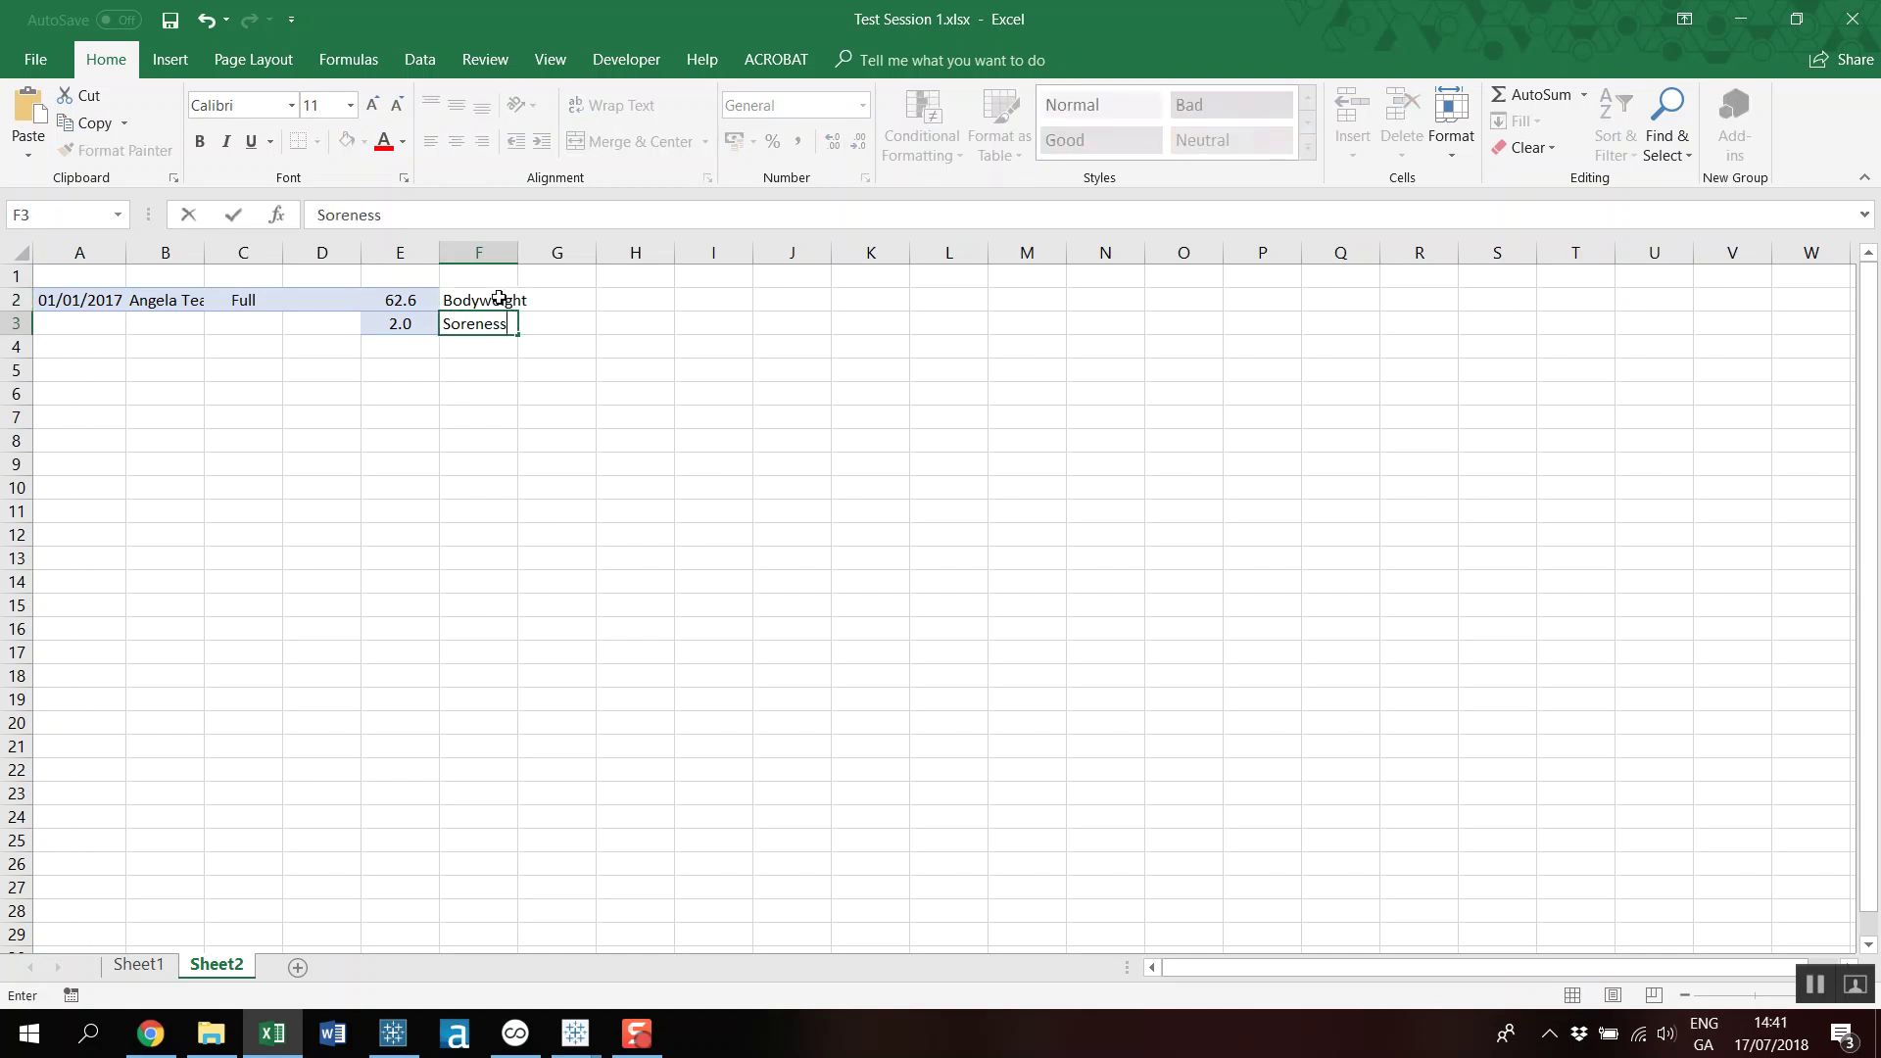
key("Return")
Fill A2:D2 down to row 3 on Sheet2 and correct the date in A3 to 01/01/2017.
left_click_drag(100, 298, 362, 330)
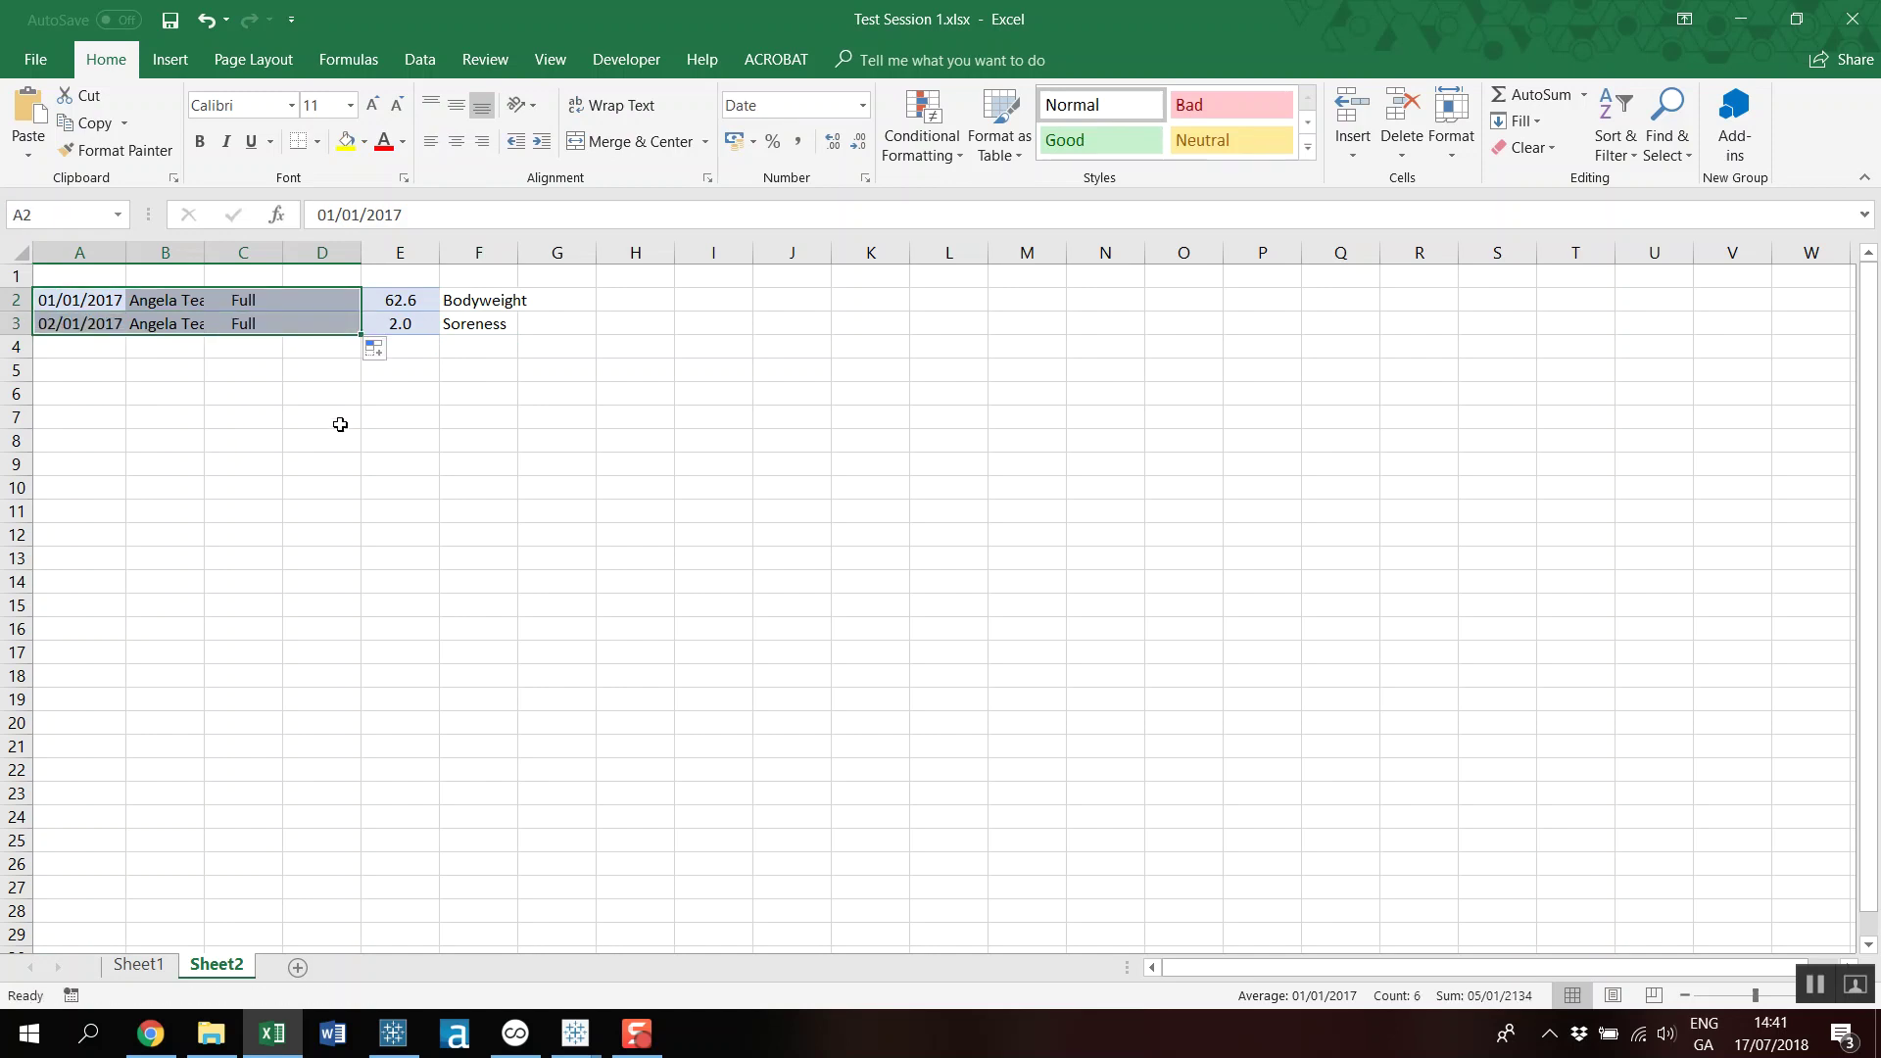
left_click(56, 323)
left_click(337, 215)
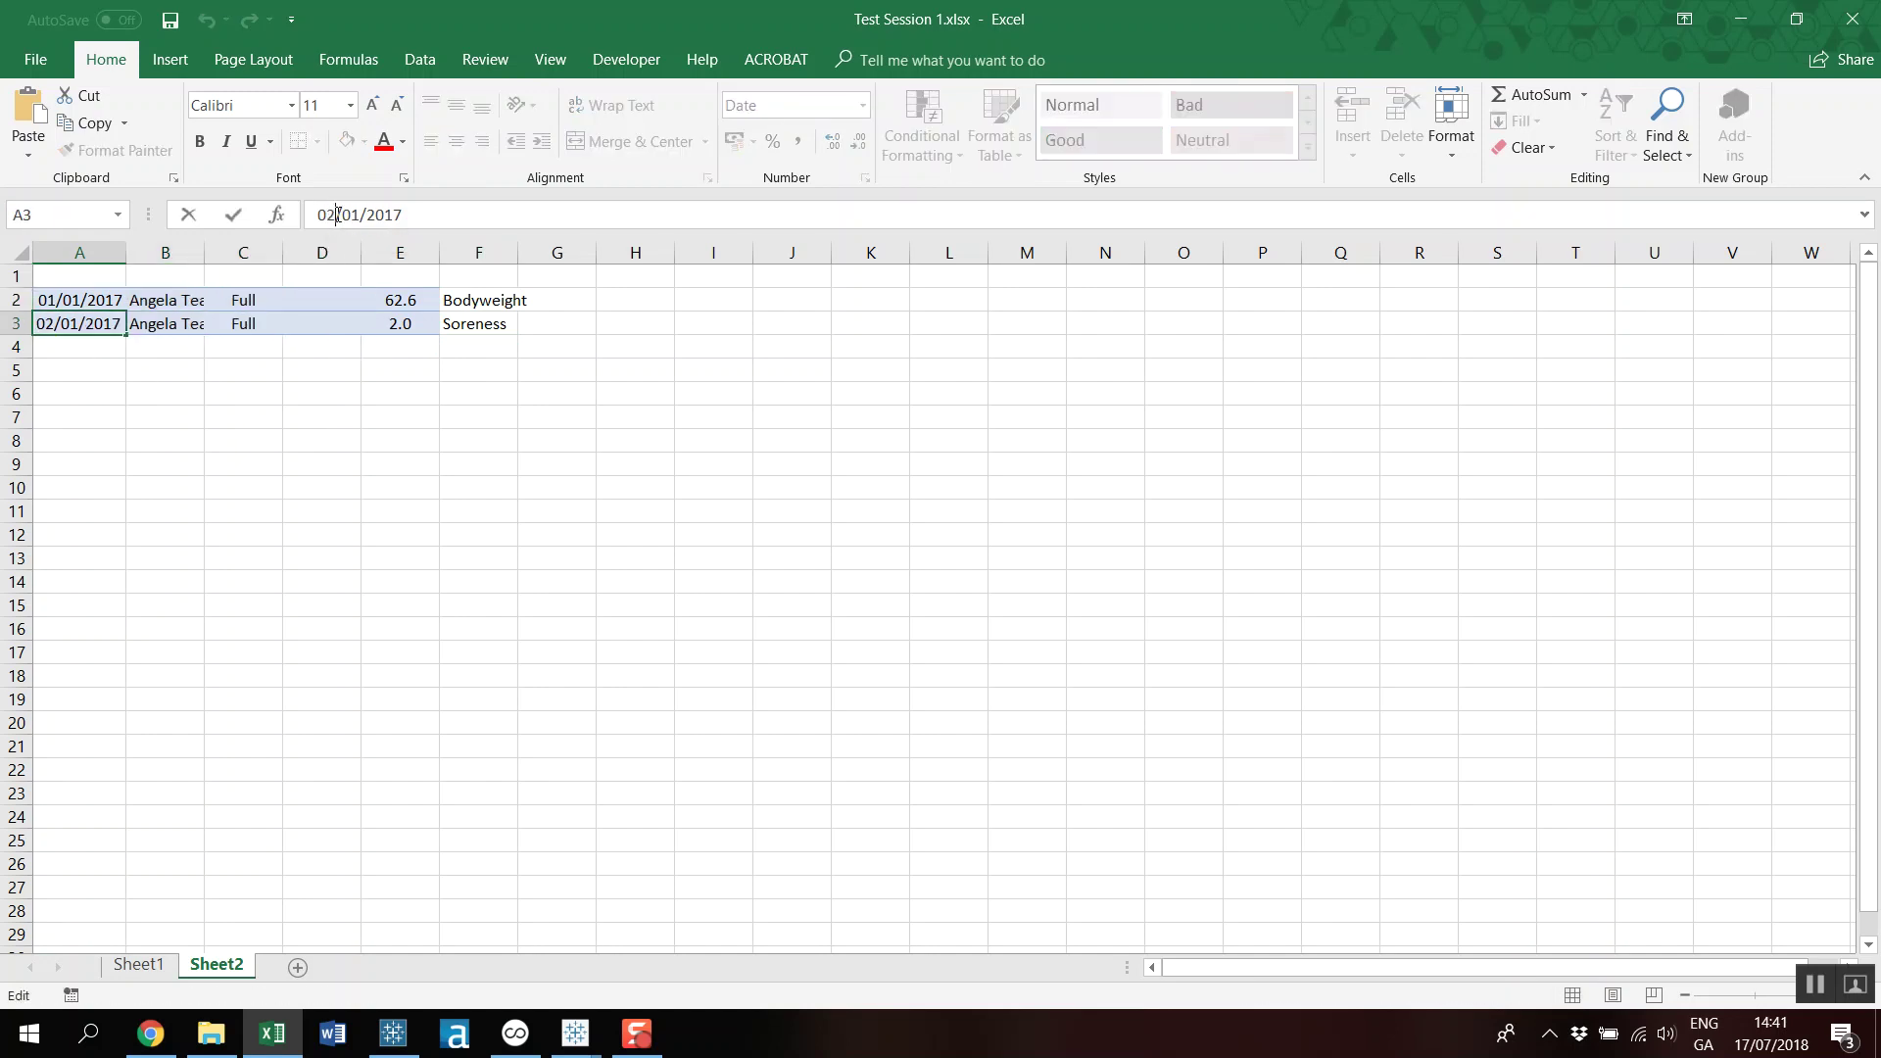
key("BackSpace")
type("1")
key("Return")
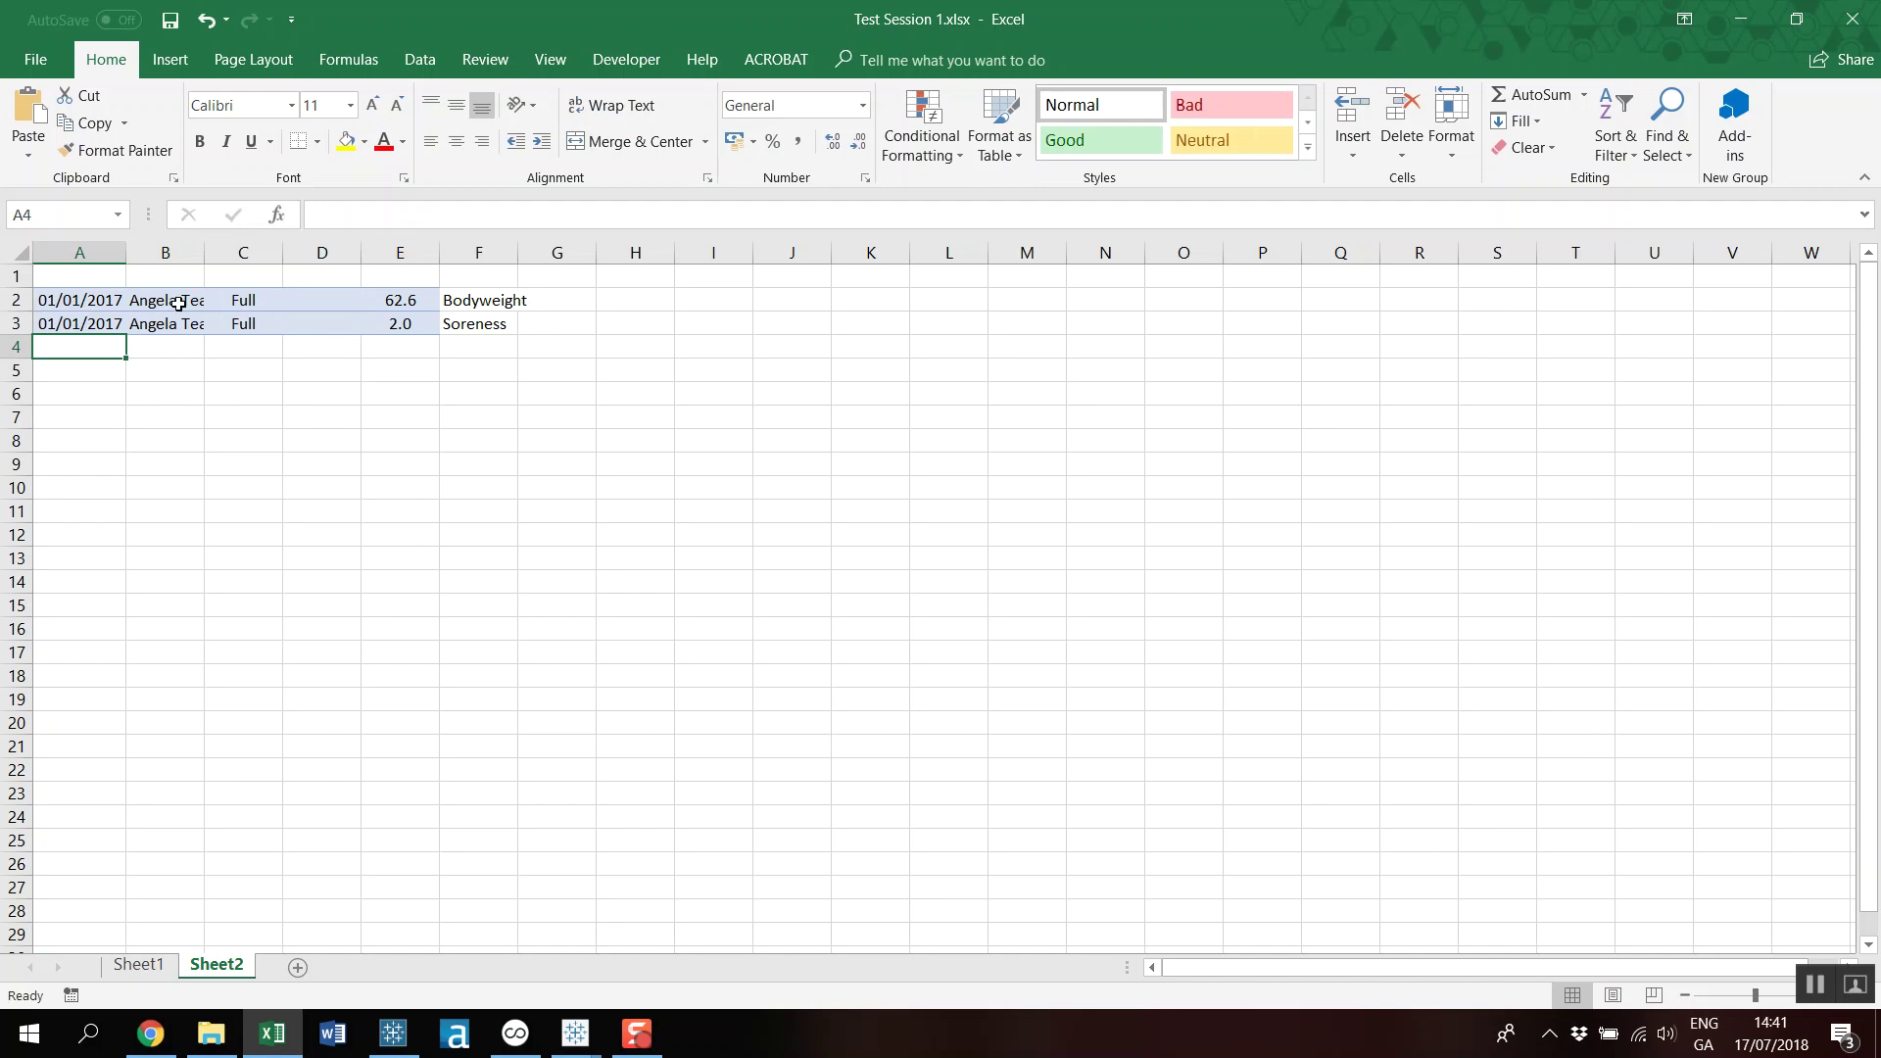
Compare the long example layout on Sheet2 with the wide table on Sheet1.
left_click_drag(94, 275, 495, 886)
left_click(495, 902)
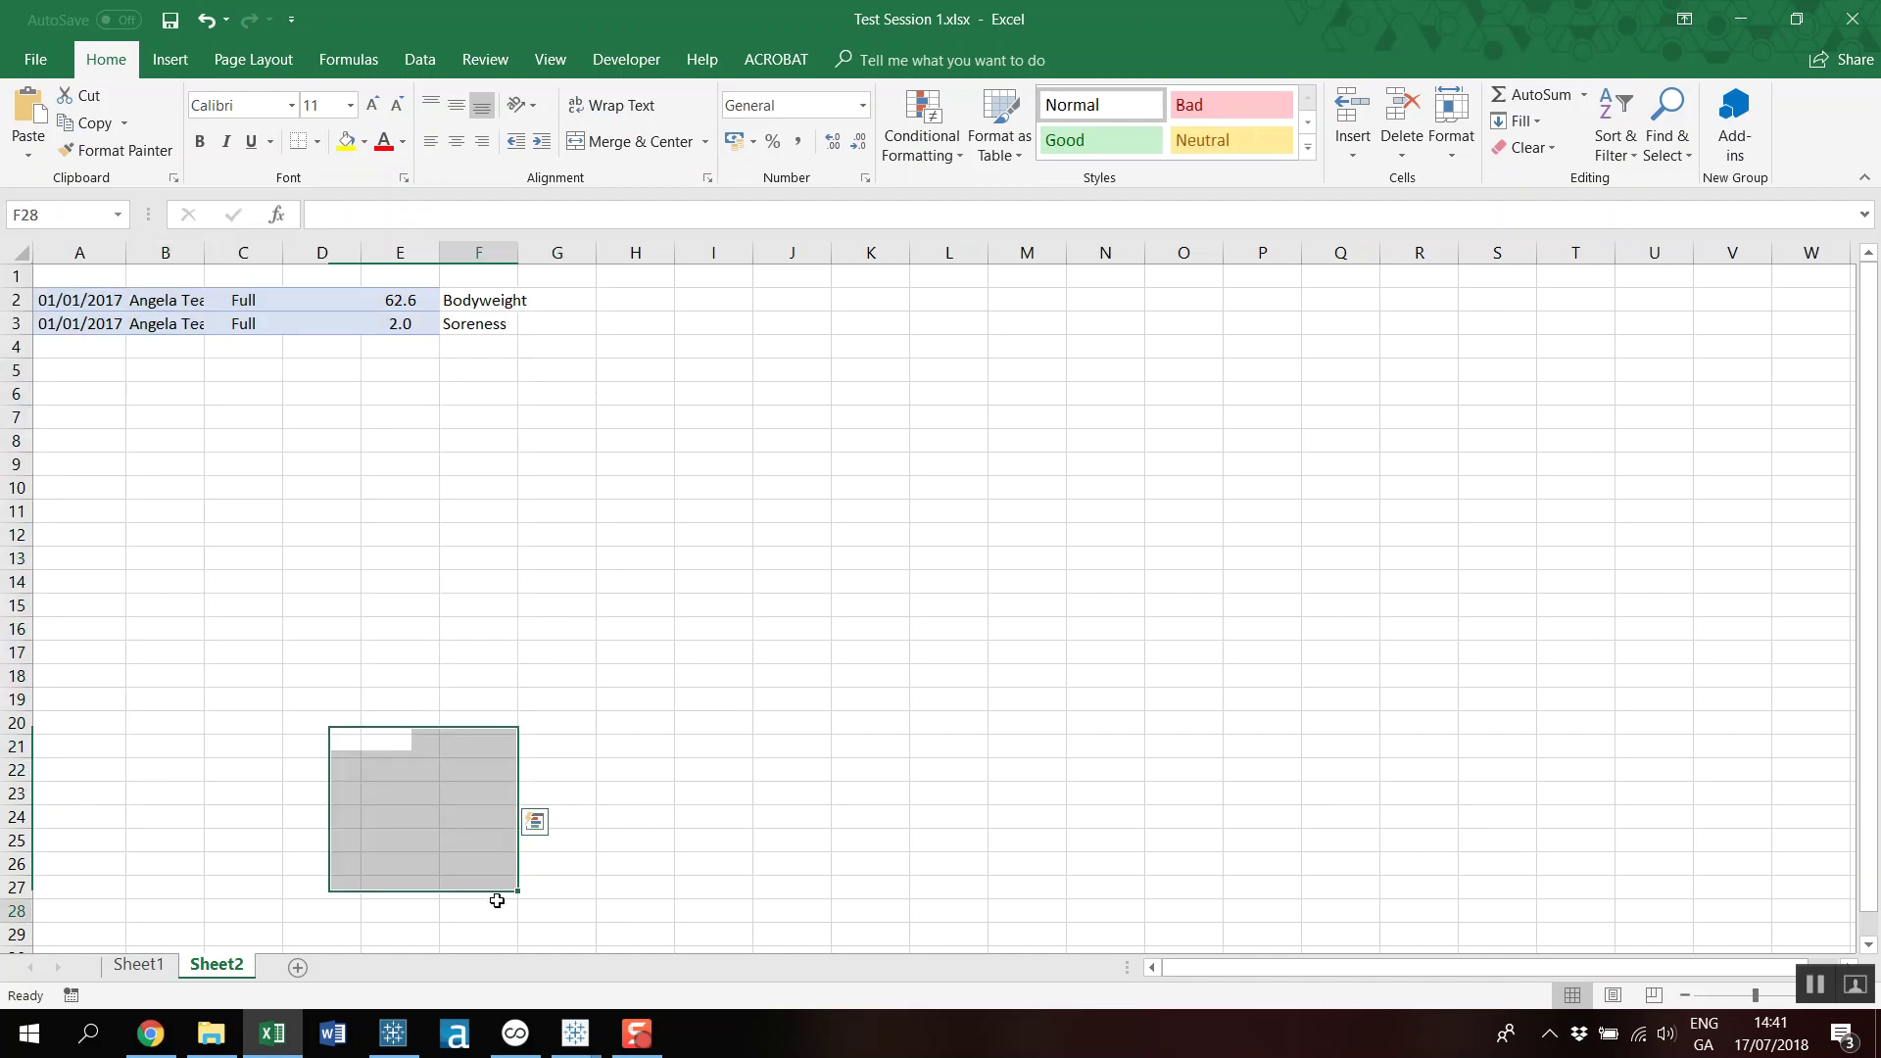
left_click_drag(65, 294, 1700, 289)
left_click(512, 537)
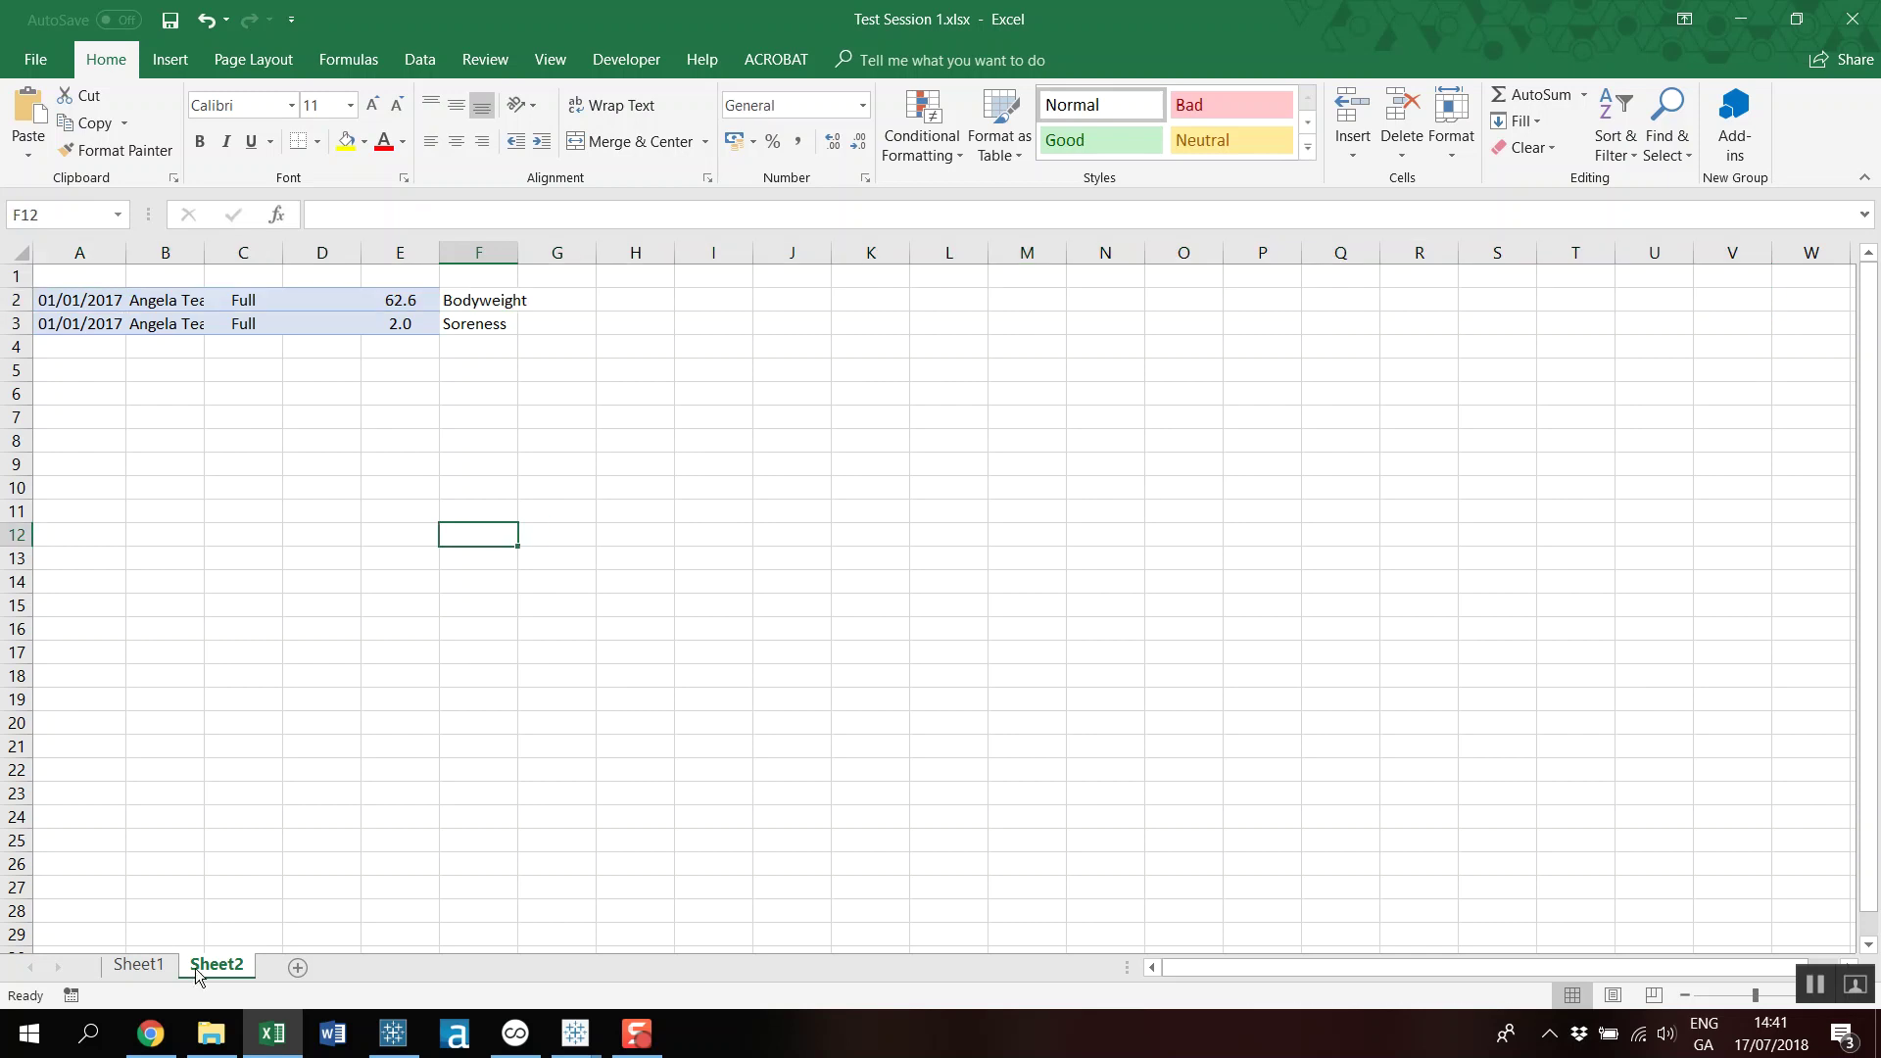
left_click(147, 965)
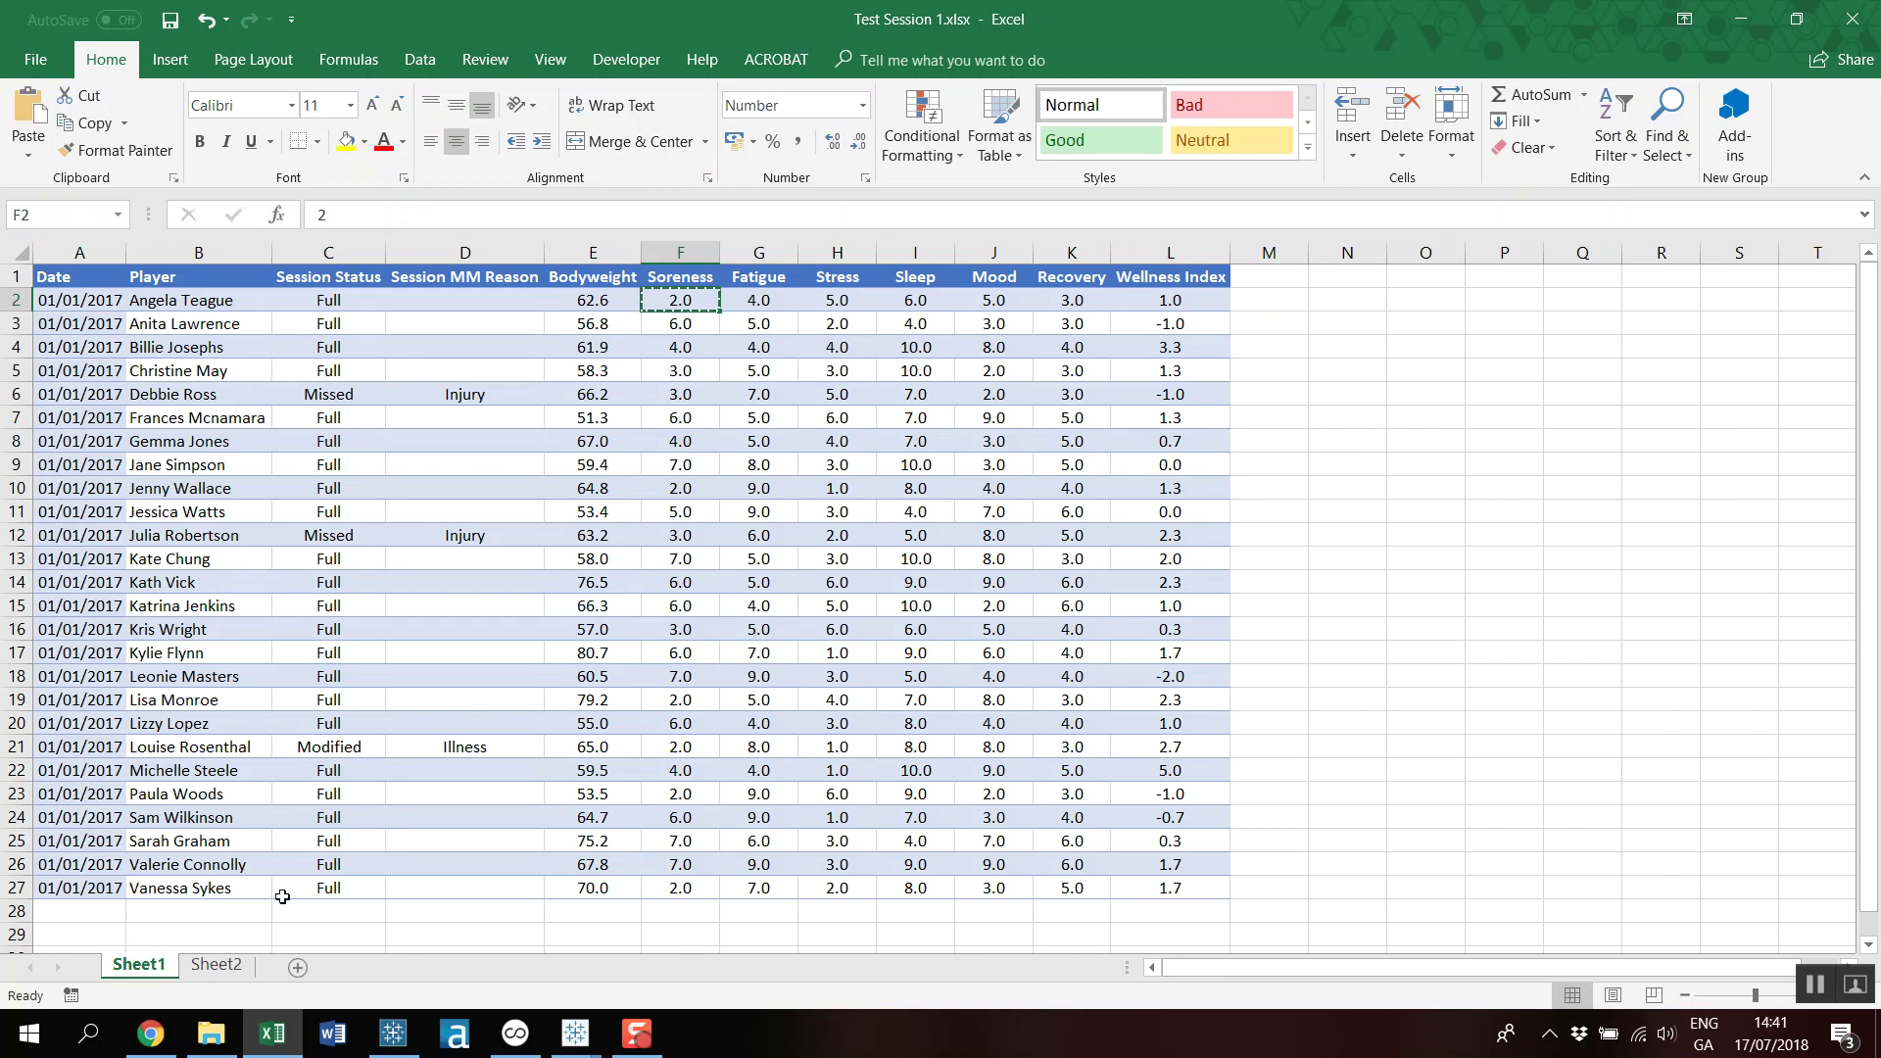
left_click(217, 966)
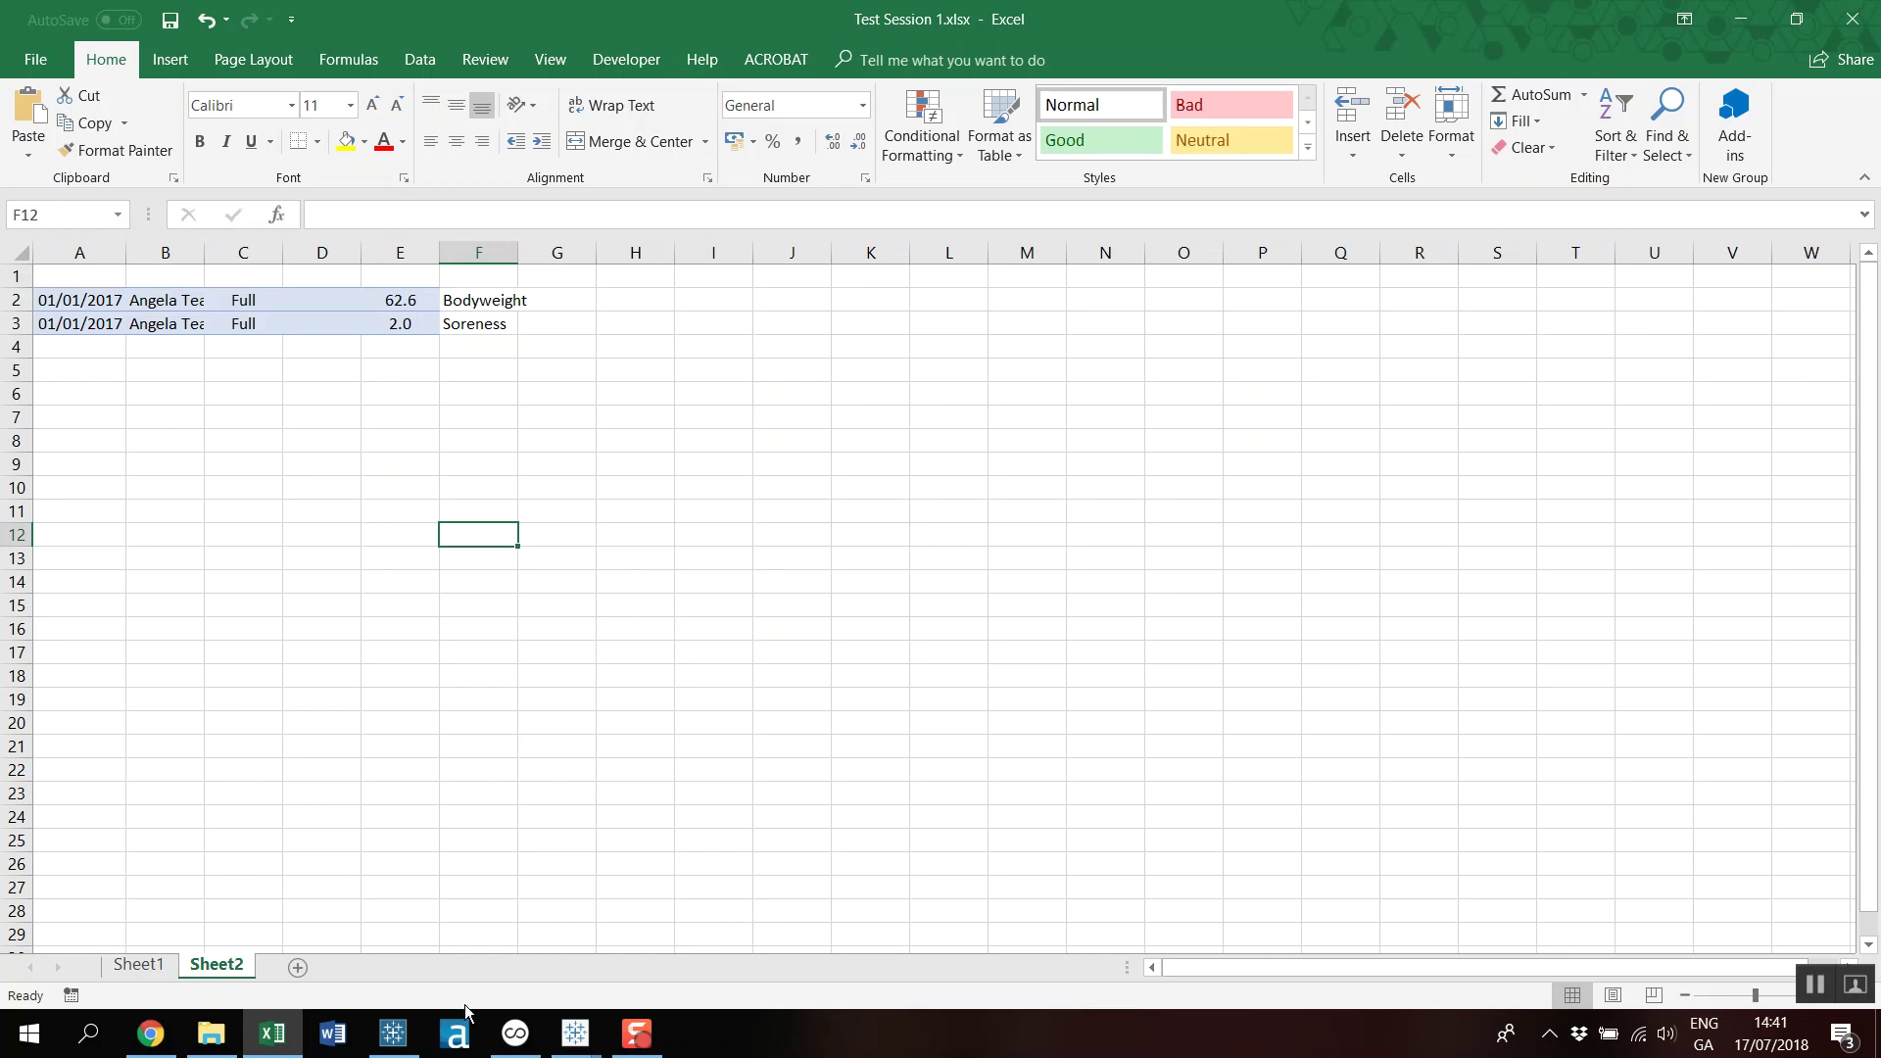
Switch to Tableau Prep and add a Pivot step after Clean 1.
left_click(393, 1033)
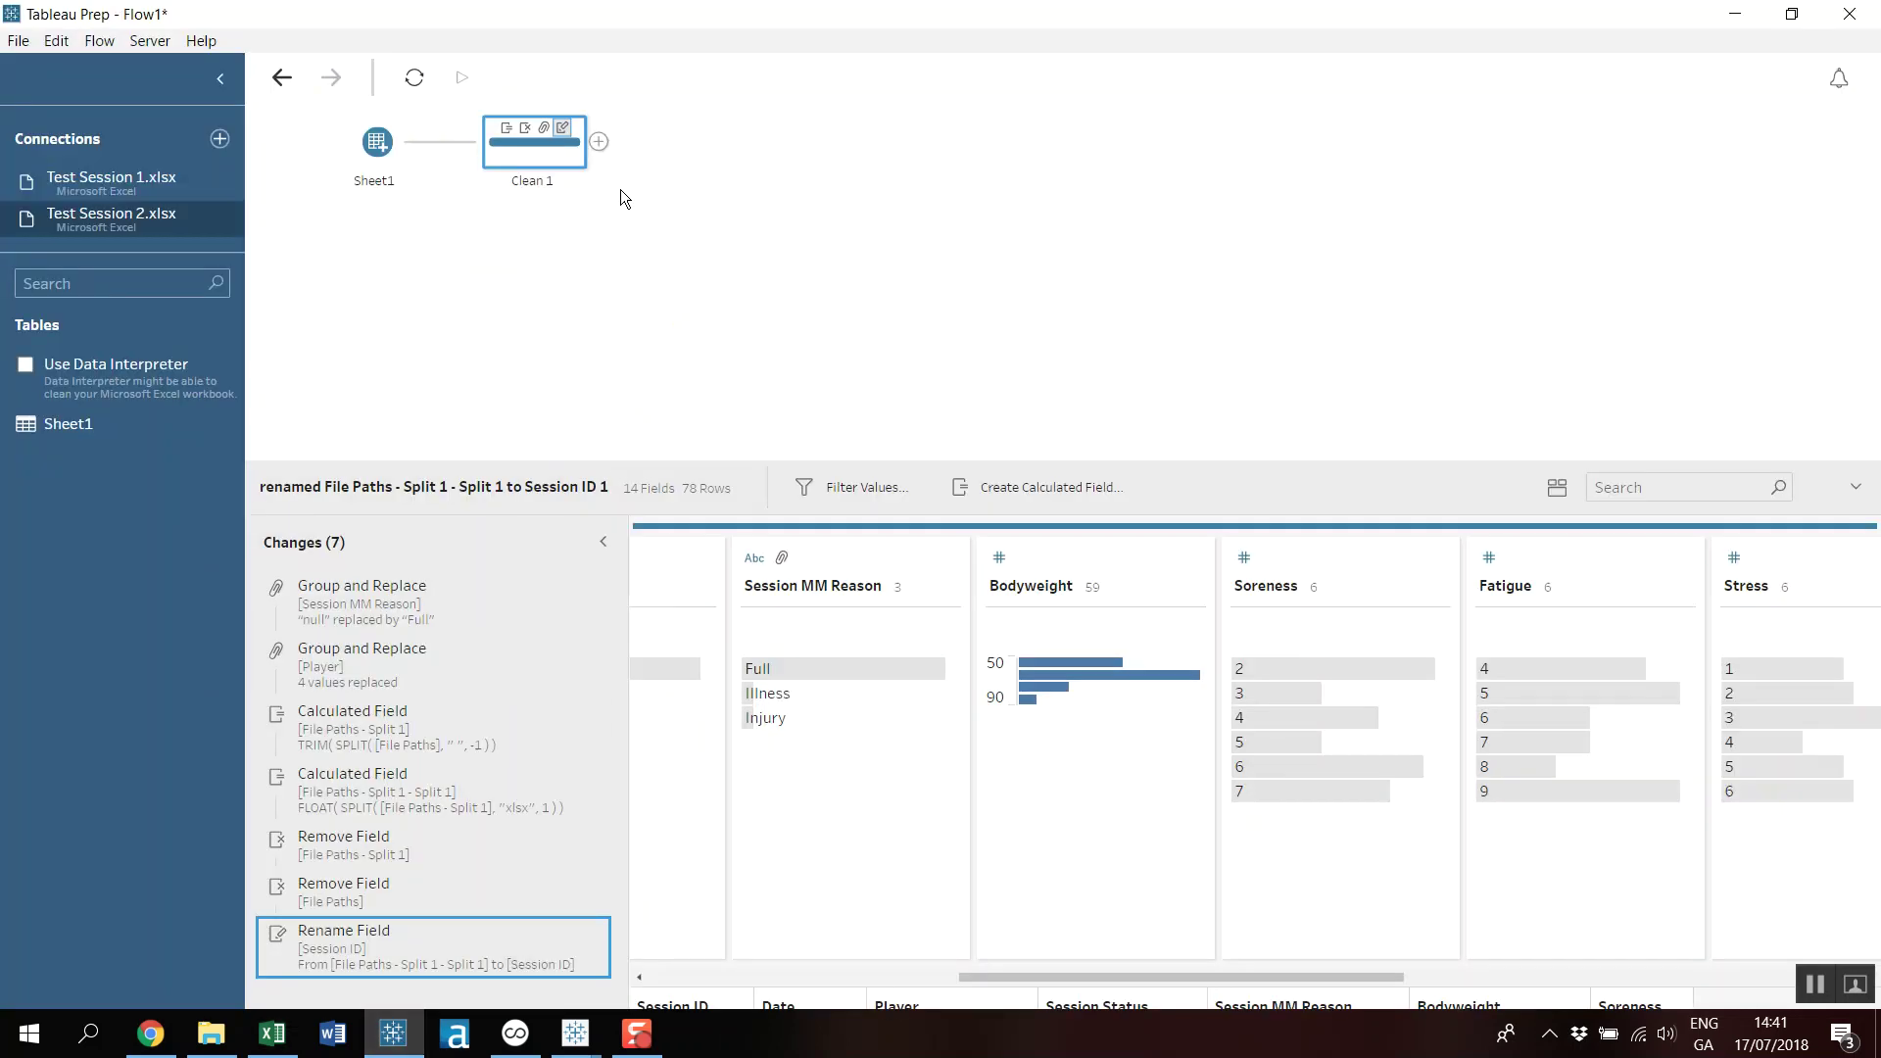
left_click(598, 143)
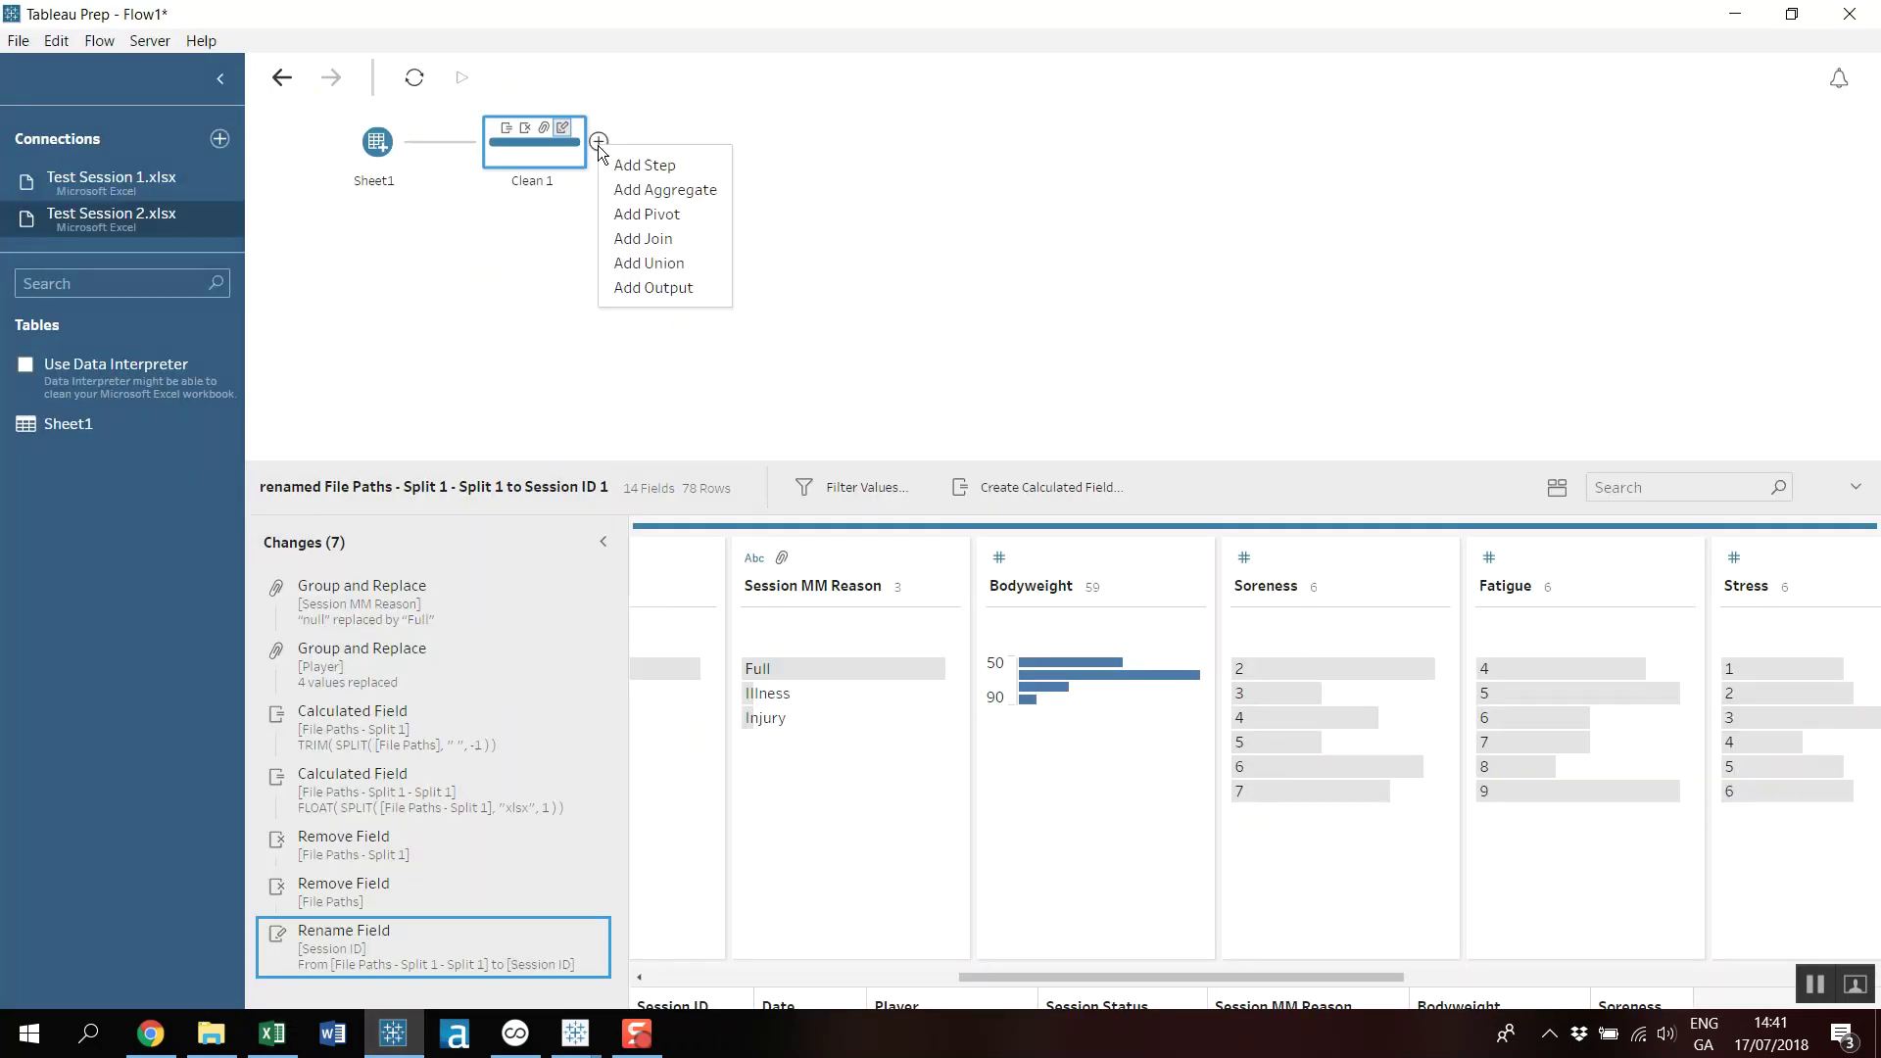
left_click(672, 213)
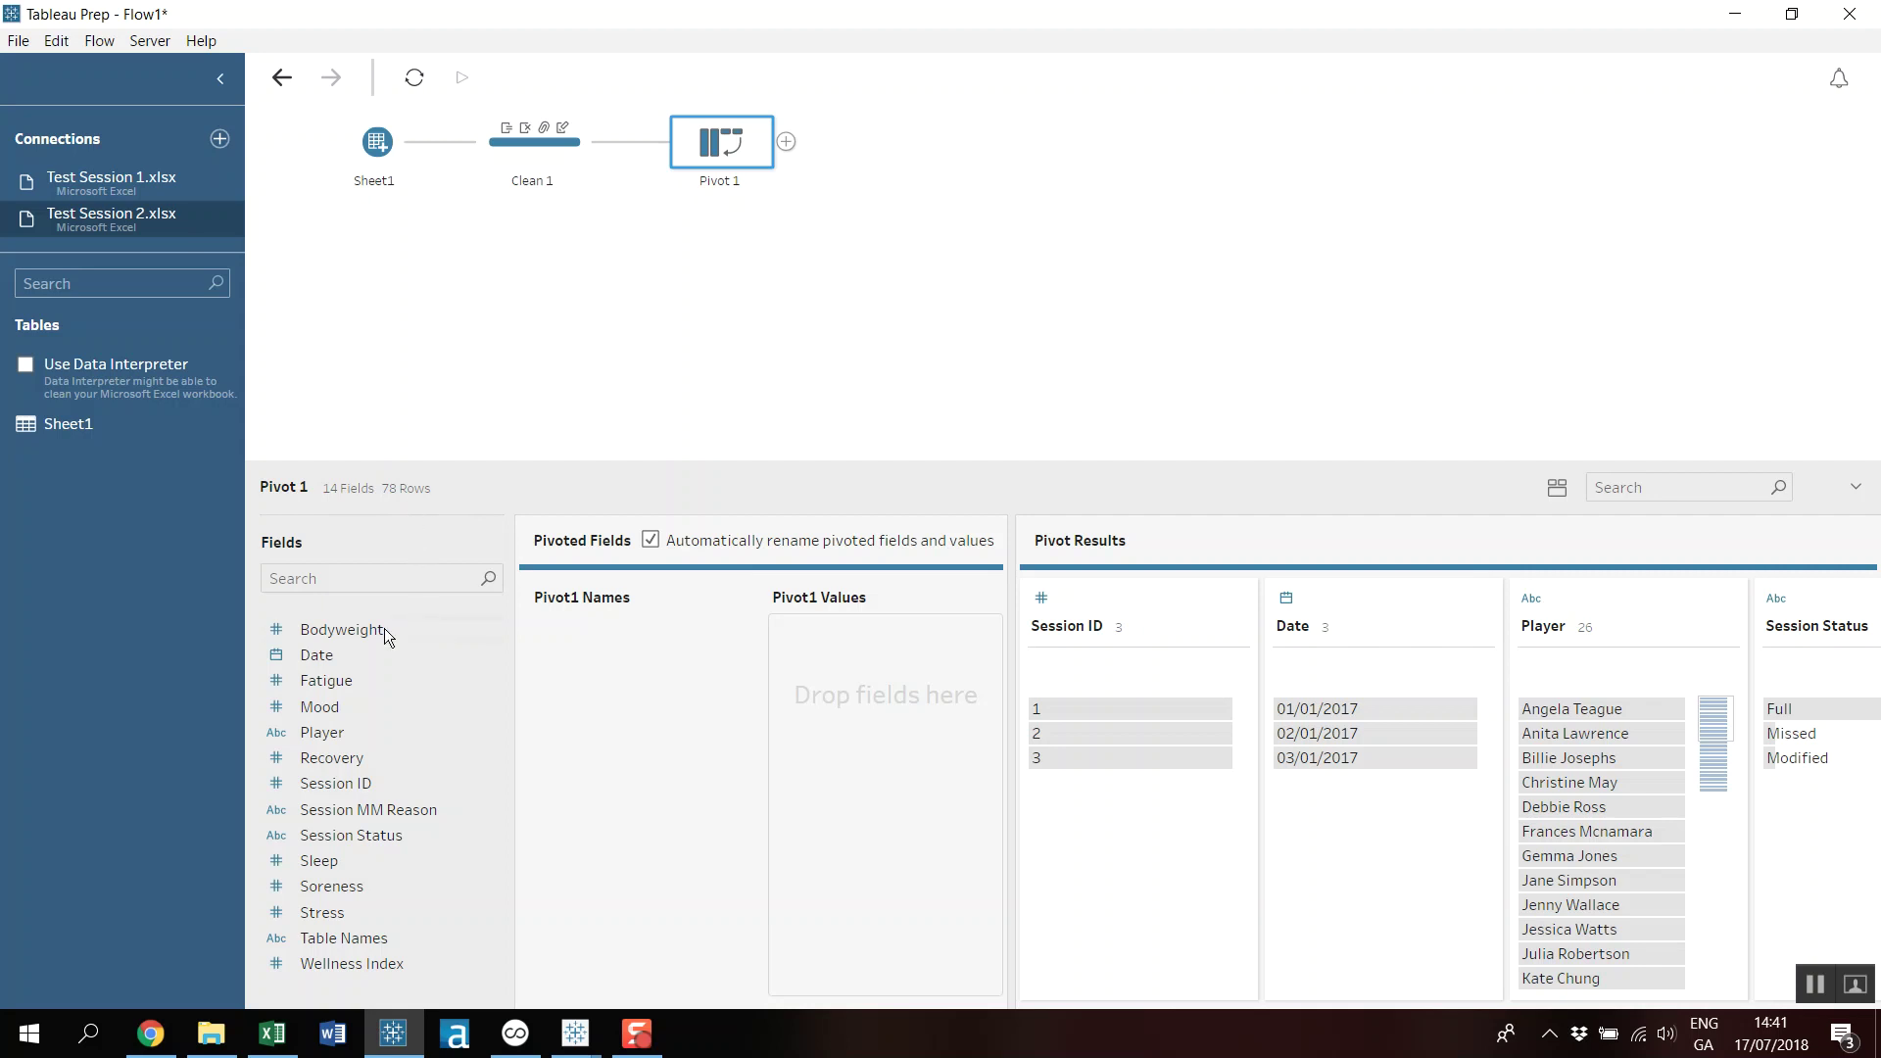
Pivot the Bodyweight, Fatigue, Mood, Recovery, Session ID, Sleep, Soreness, Stress and Wellness Index fields into Pivot1 Values.
left_click(349, 680, "ctrl")
left_click(338, 707, "ctrl")
left_click(341, 761, "ctrl")
left_click(343, 783, "ctrl")
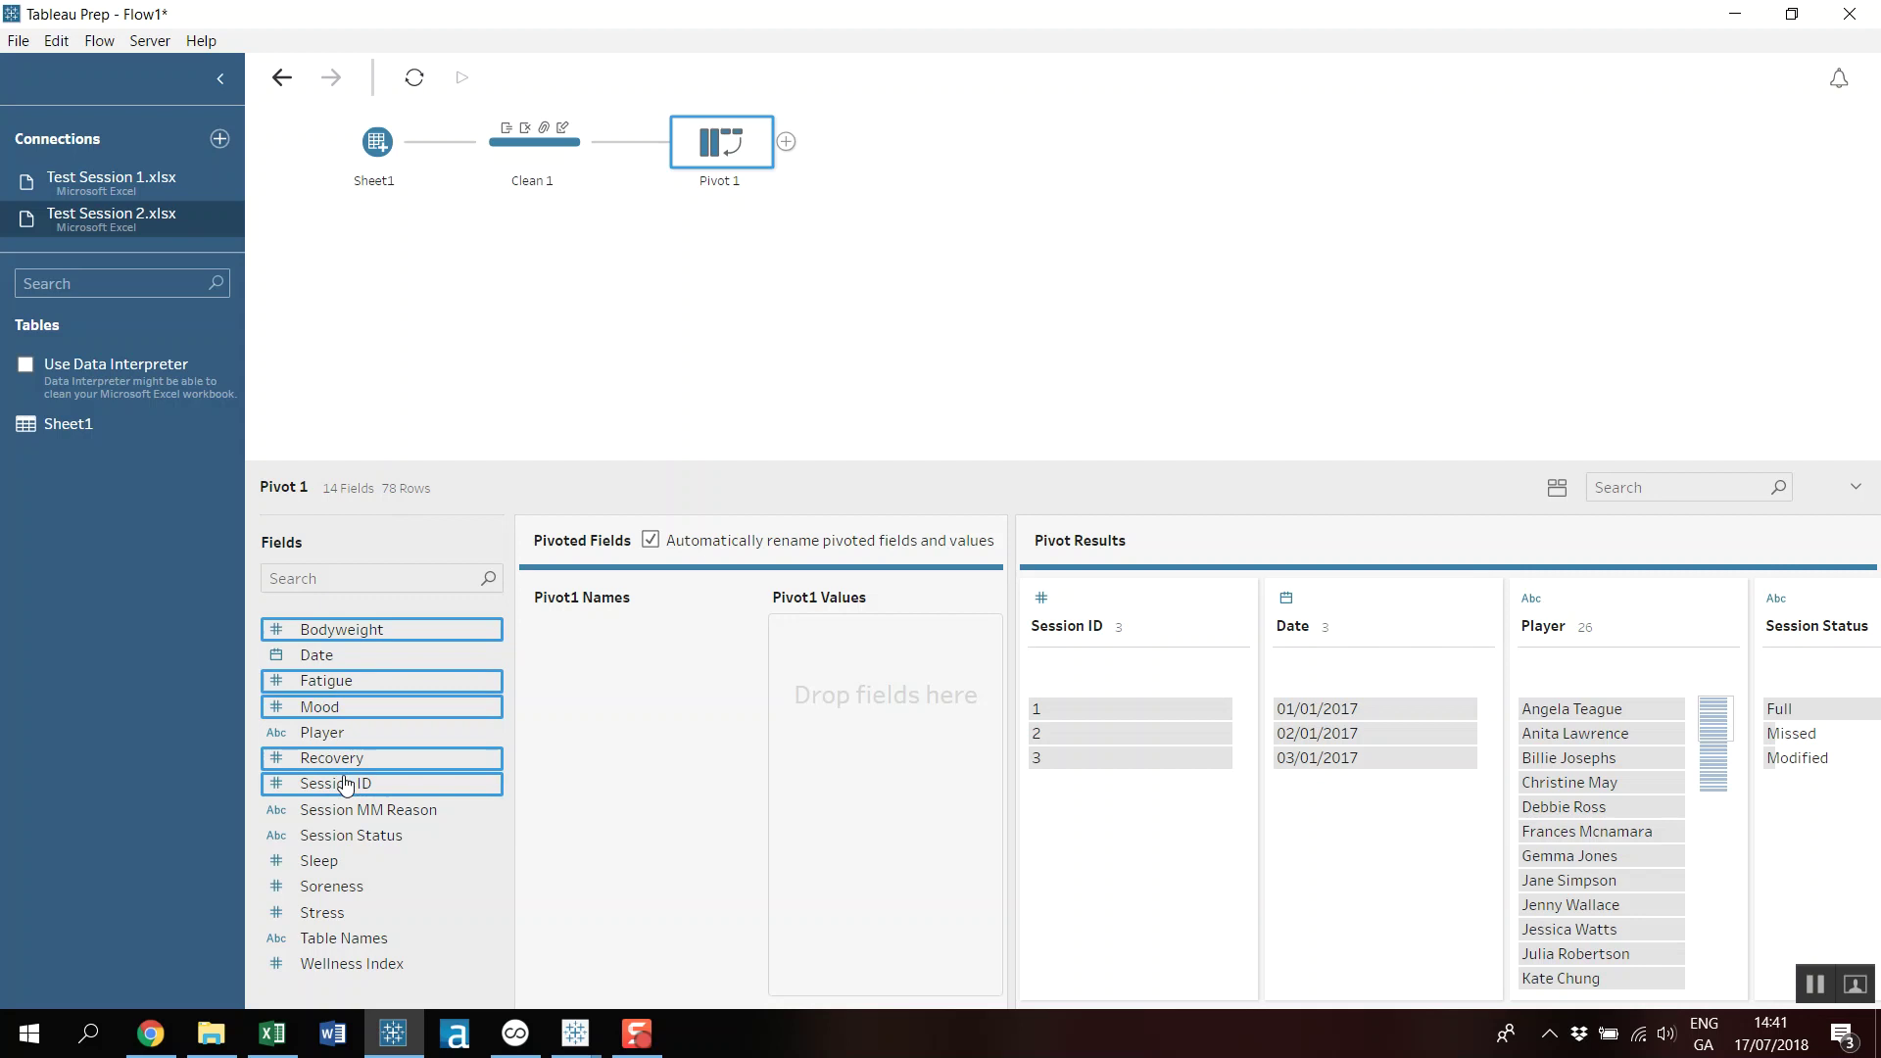
left_click(334, 860, "ctrl")
left_click(335, 887, "ctrl")
left_click(355, 913, "ctrl")
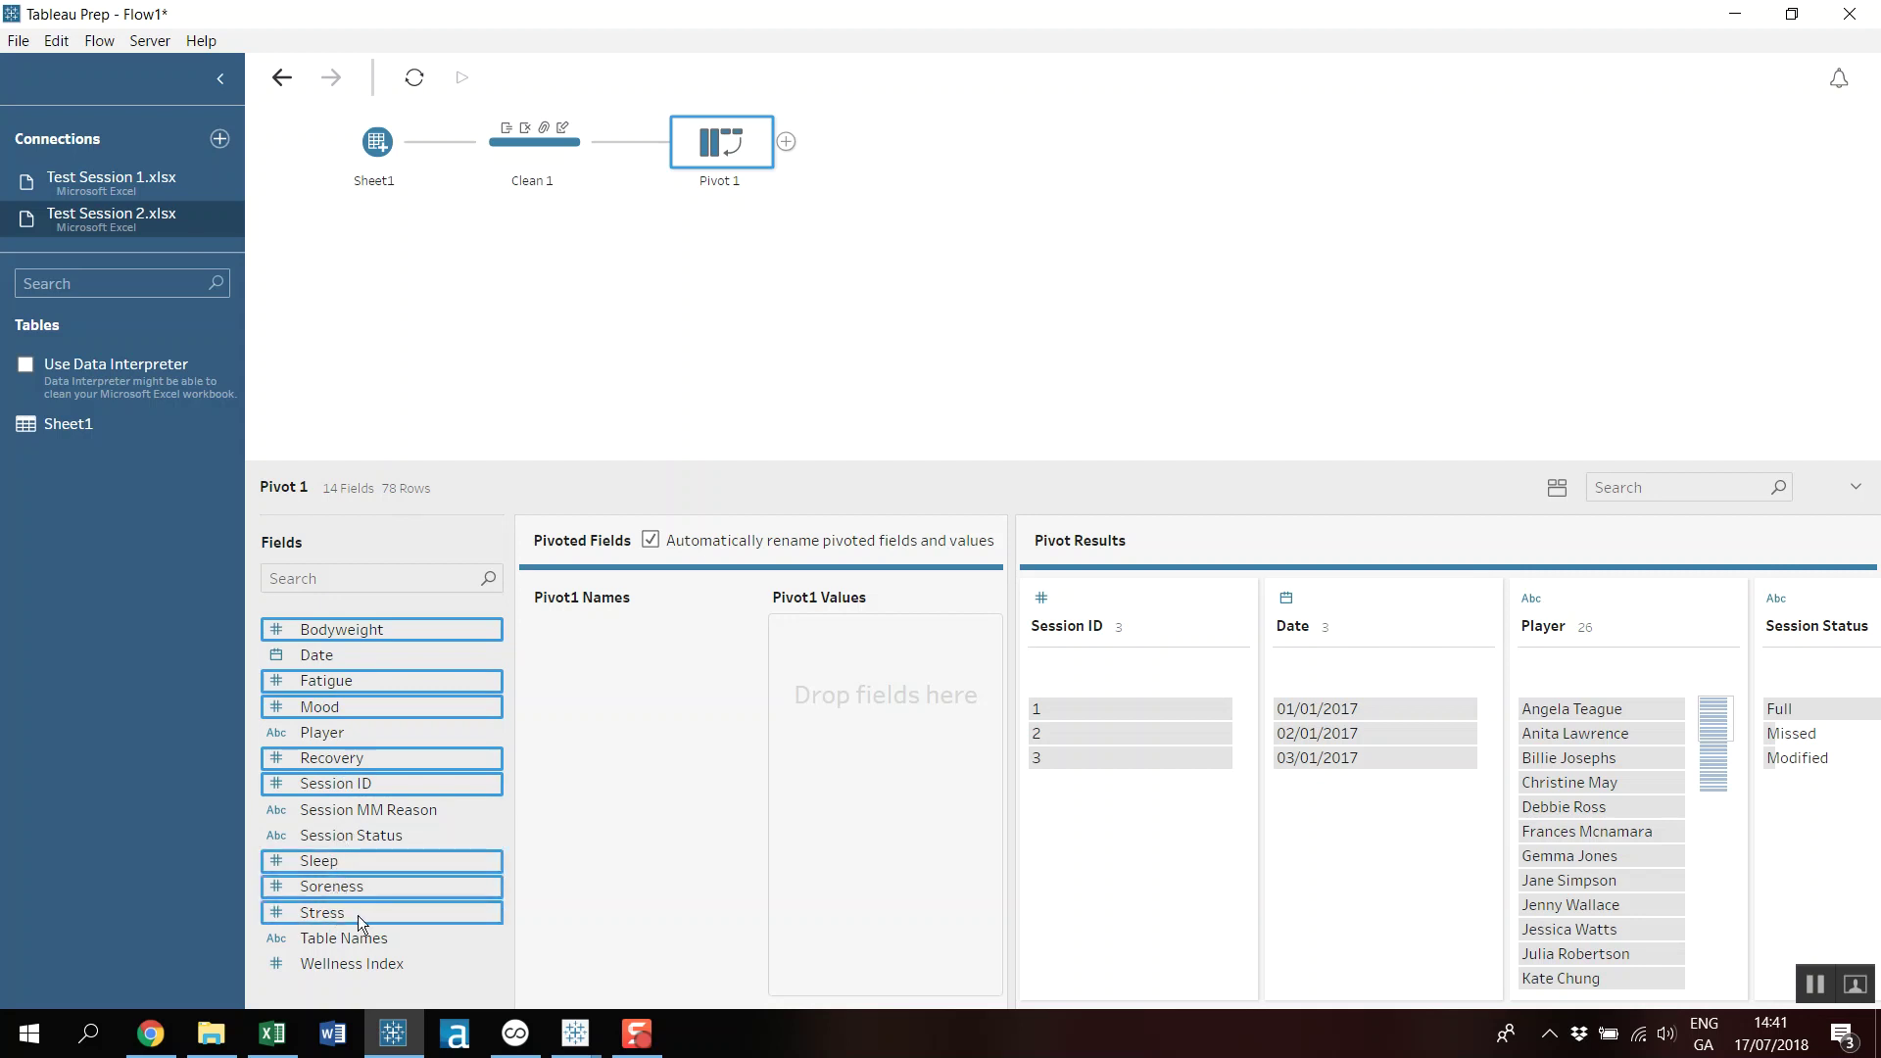
left_click(354, 965, "ctrl")
left_click_drag(334, 707, 809, 683)
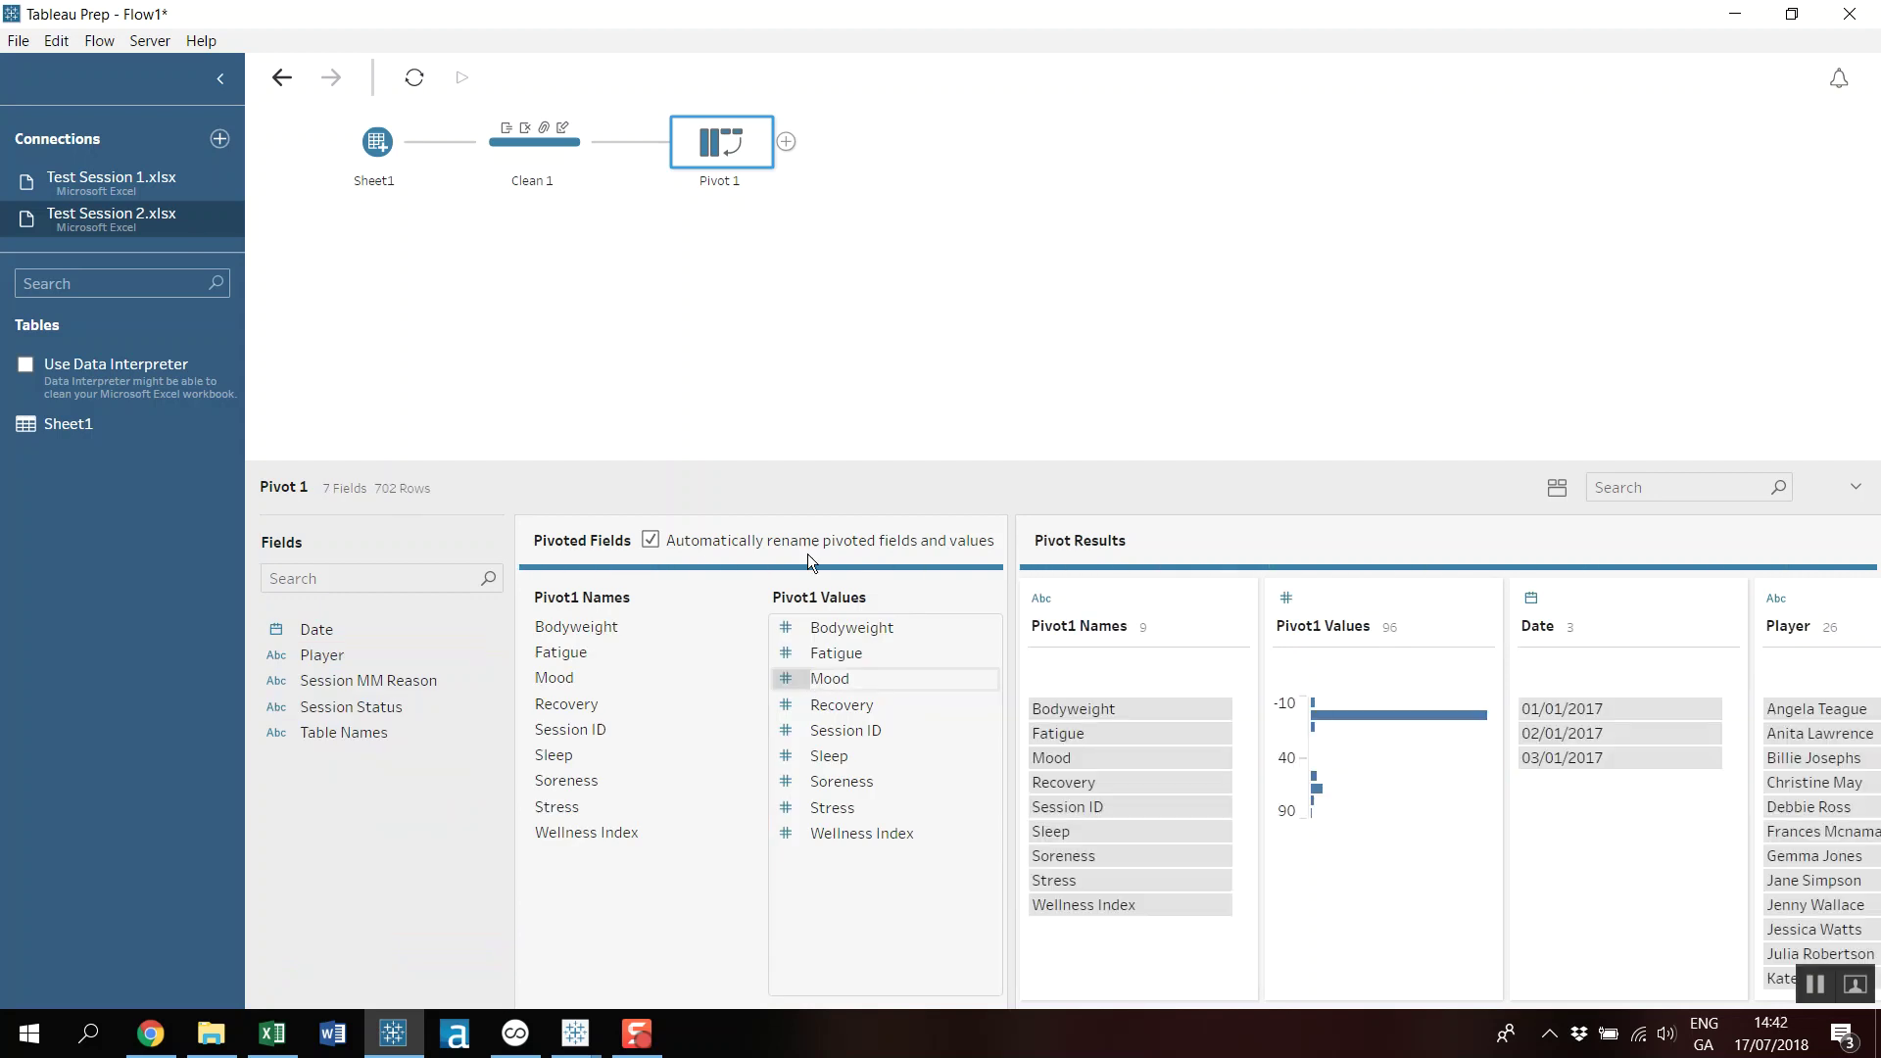
Add a cleaning step after Pivot 1 and examine the first player's pivoted rows for 01/01/2017 in the data grid.
left_click(786, 141)
left_click(829, 168)
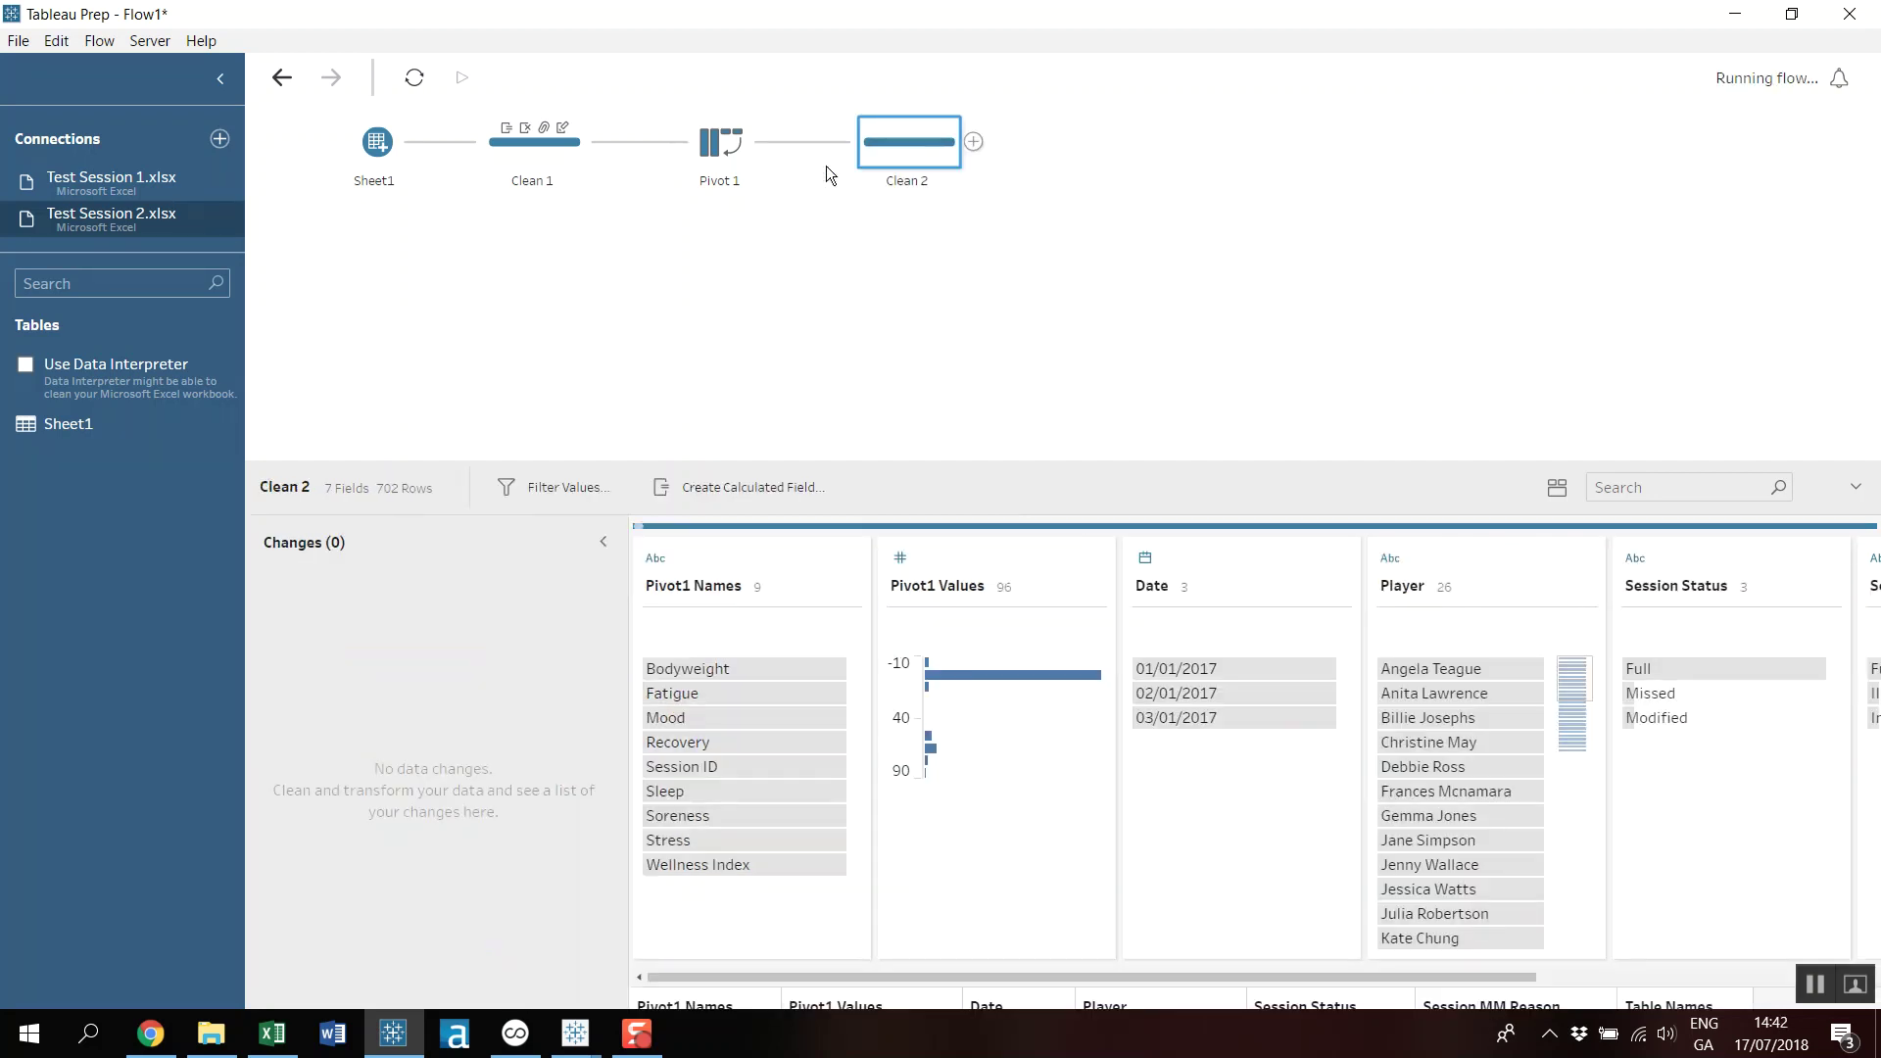
left_click(1495, 670)
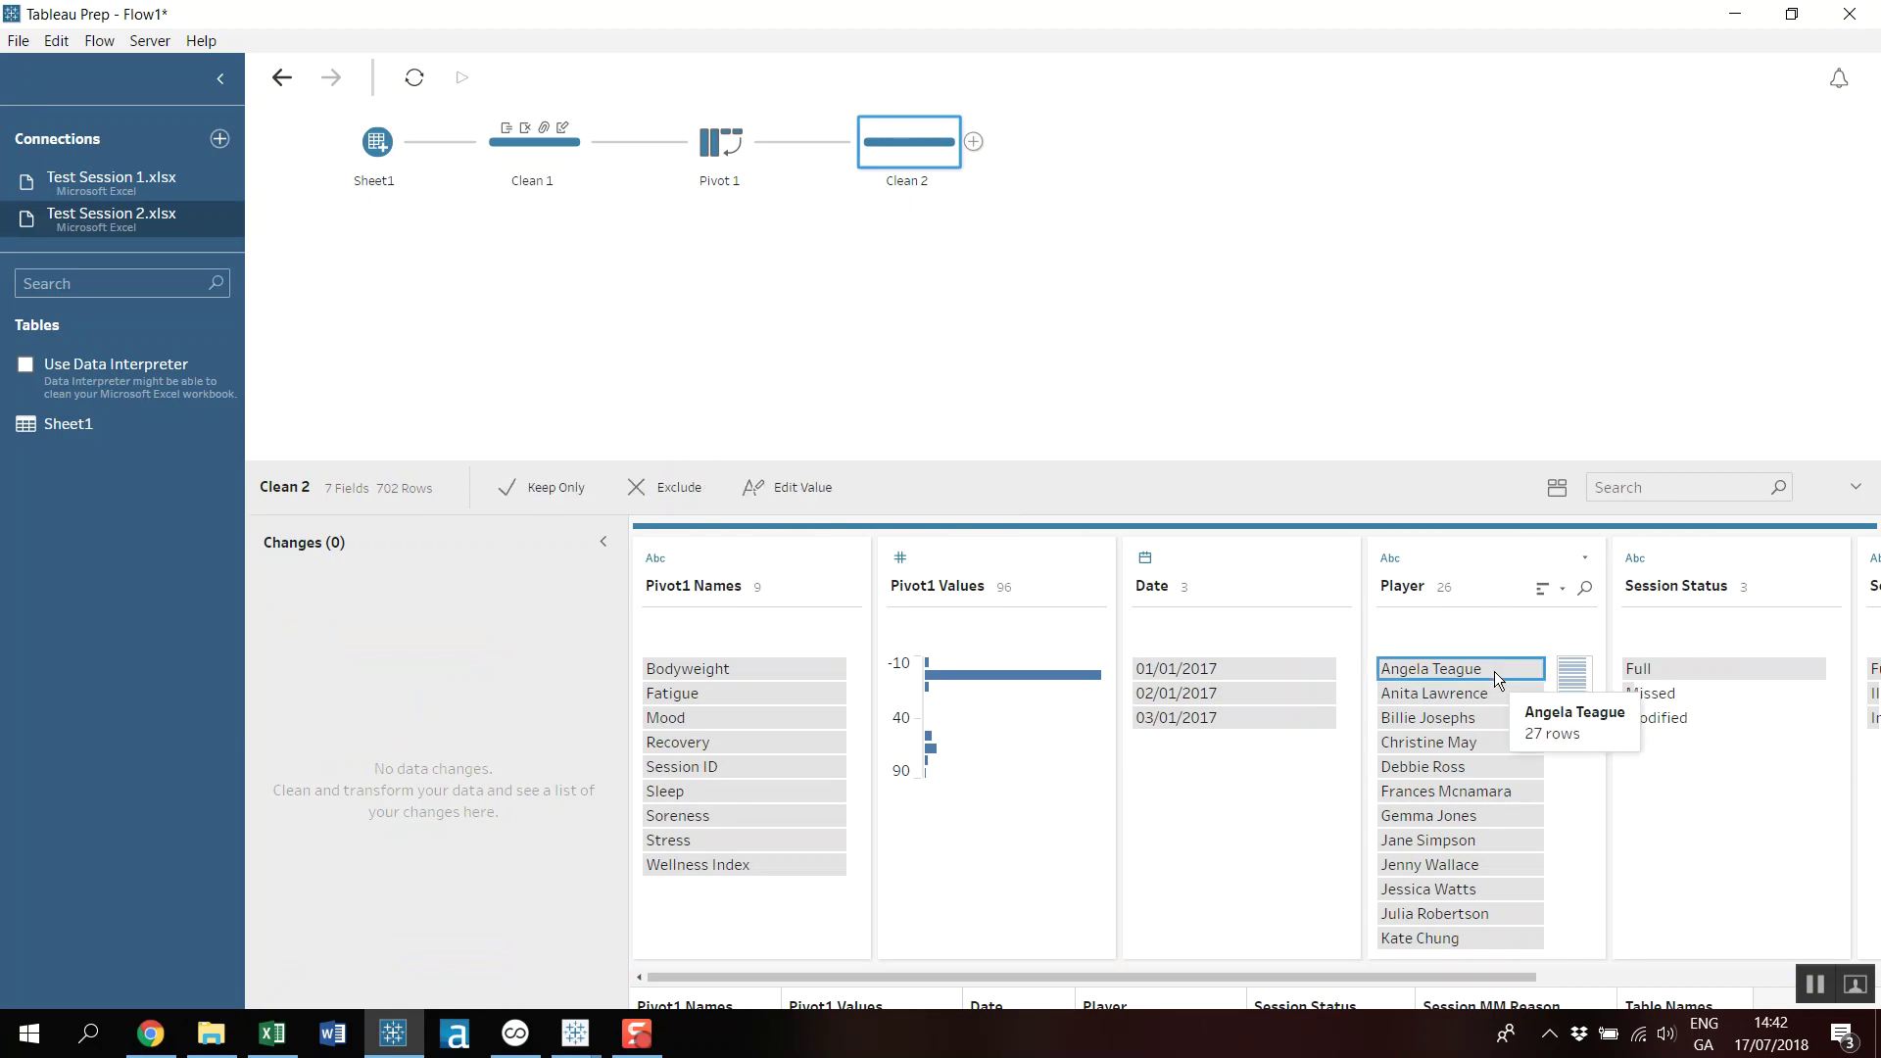
left_click(1193, 669)
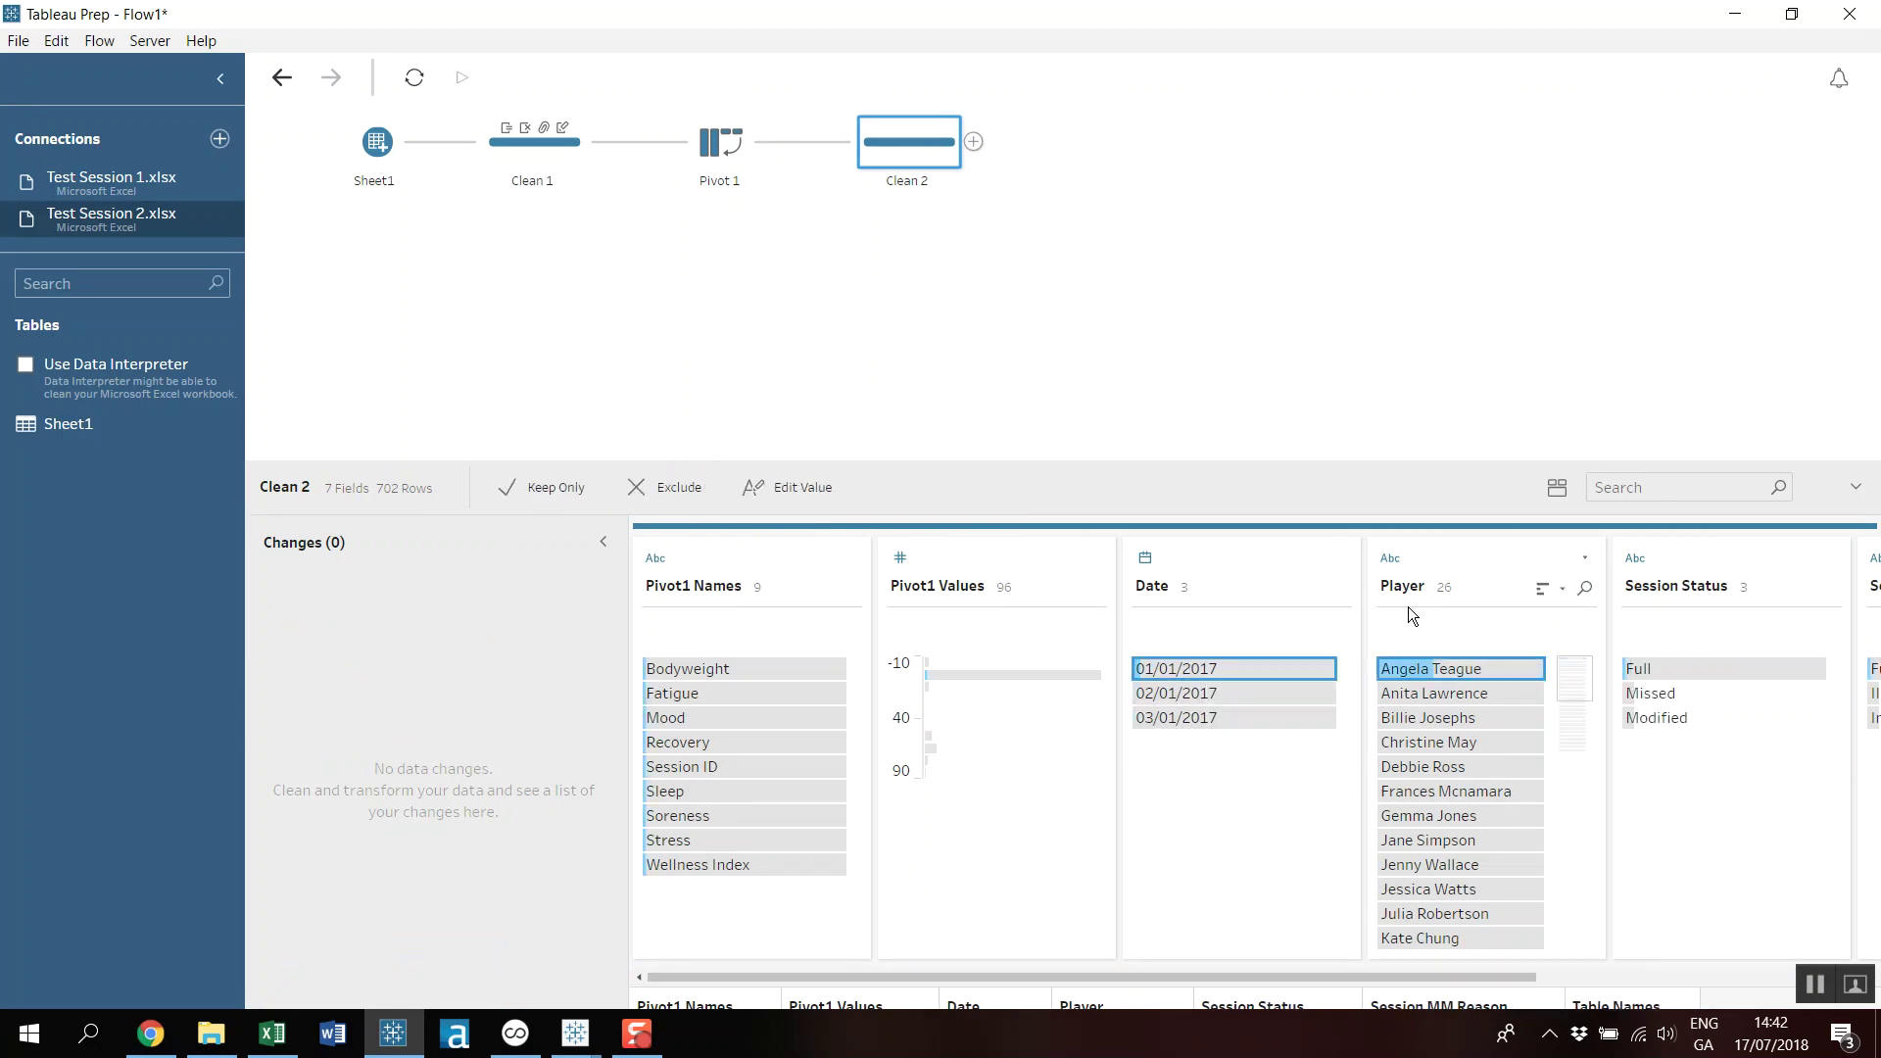
left_click(1564, 486)
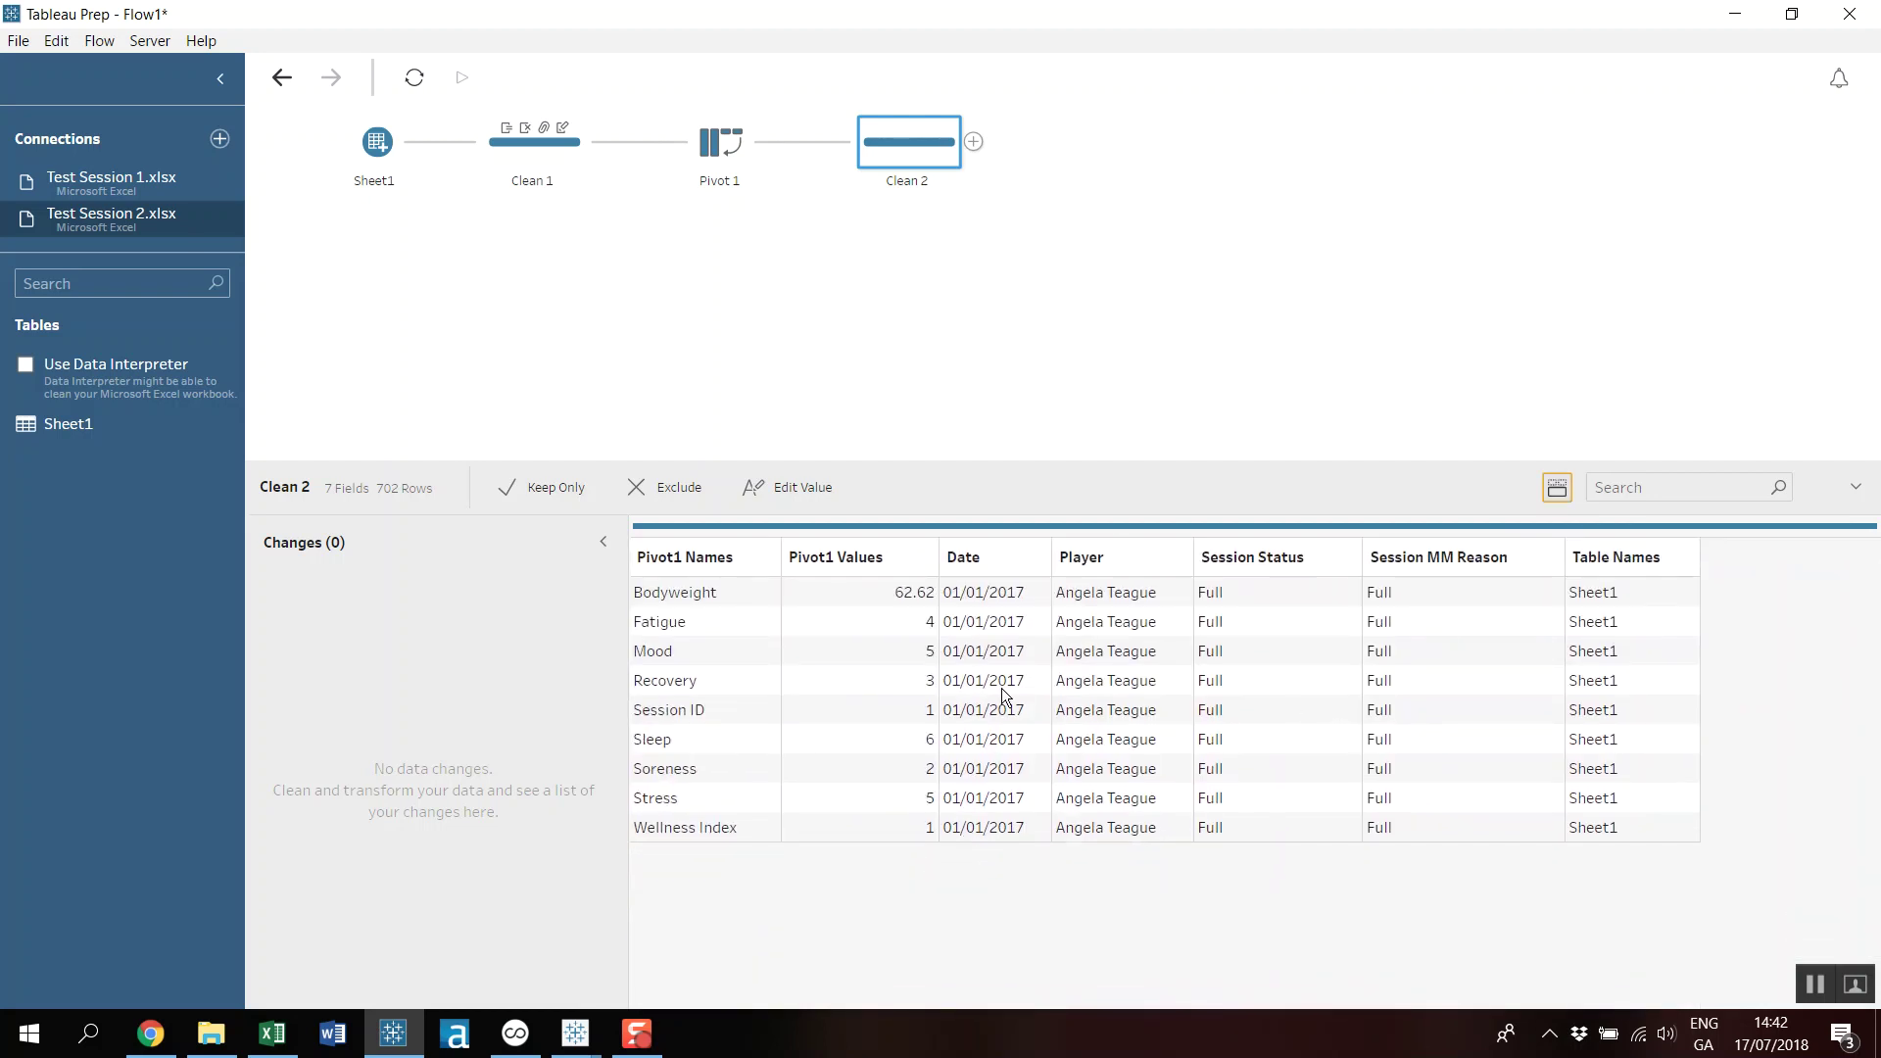
left_click(1564, 486)
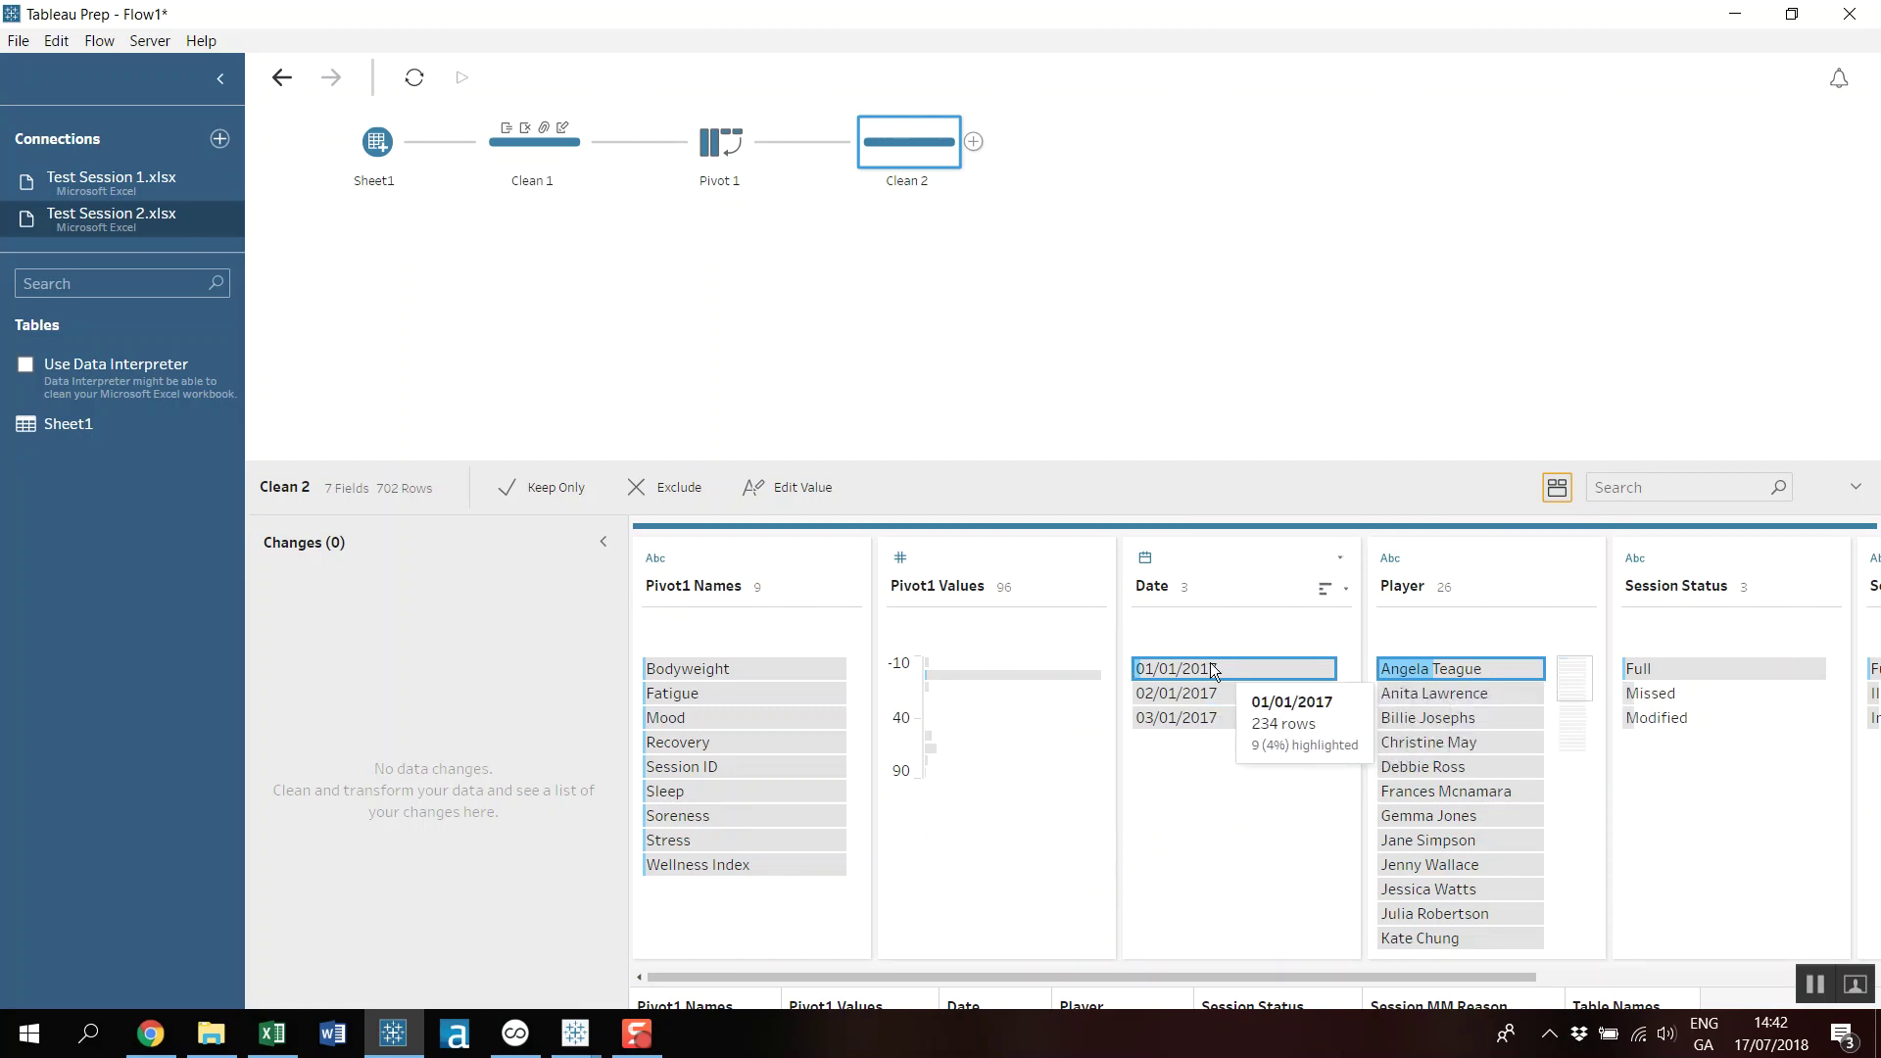
Take Session ID out of the pivoted fields in Pivot 1 so it stays a regular field.
left_click(1560, 488)
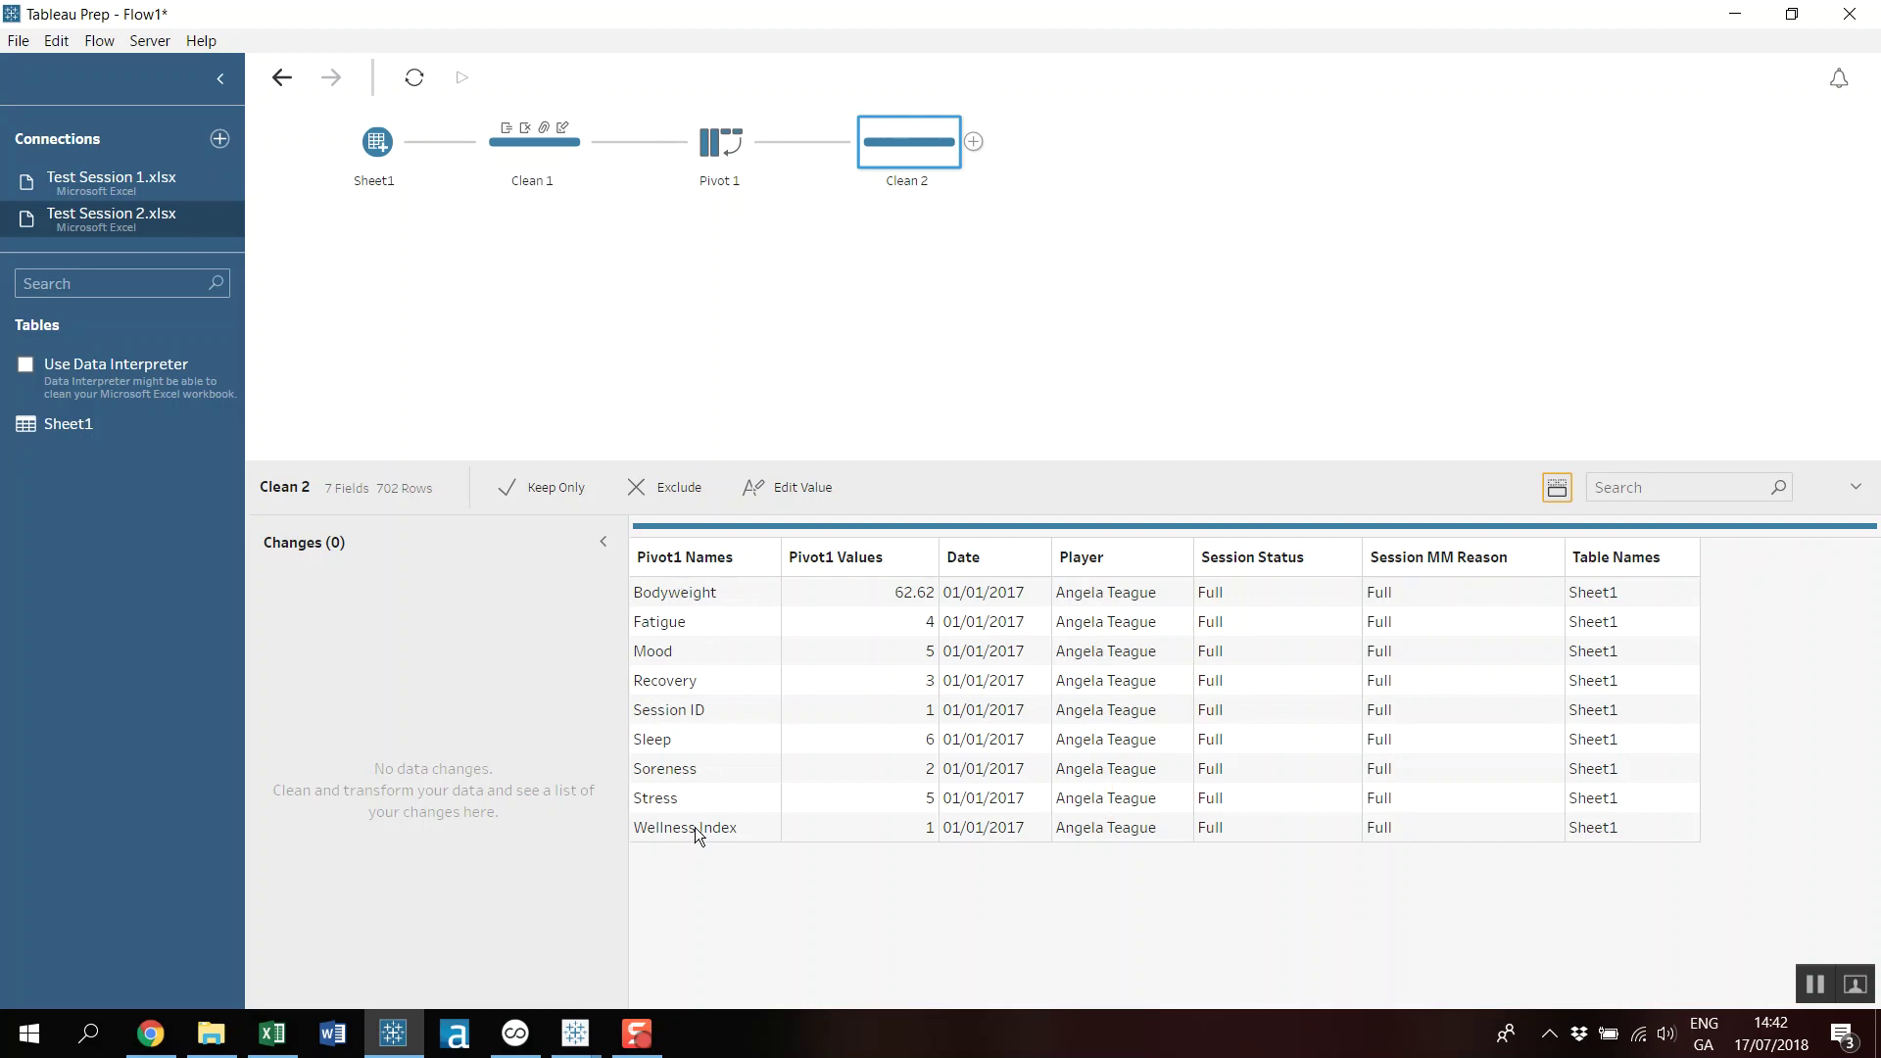
left_click(1548, 495)
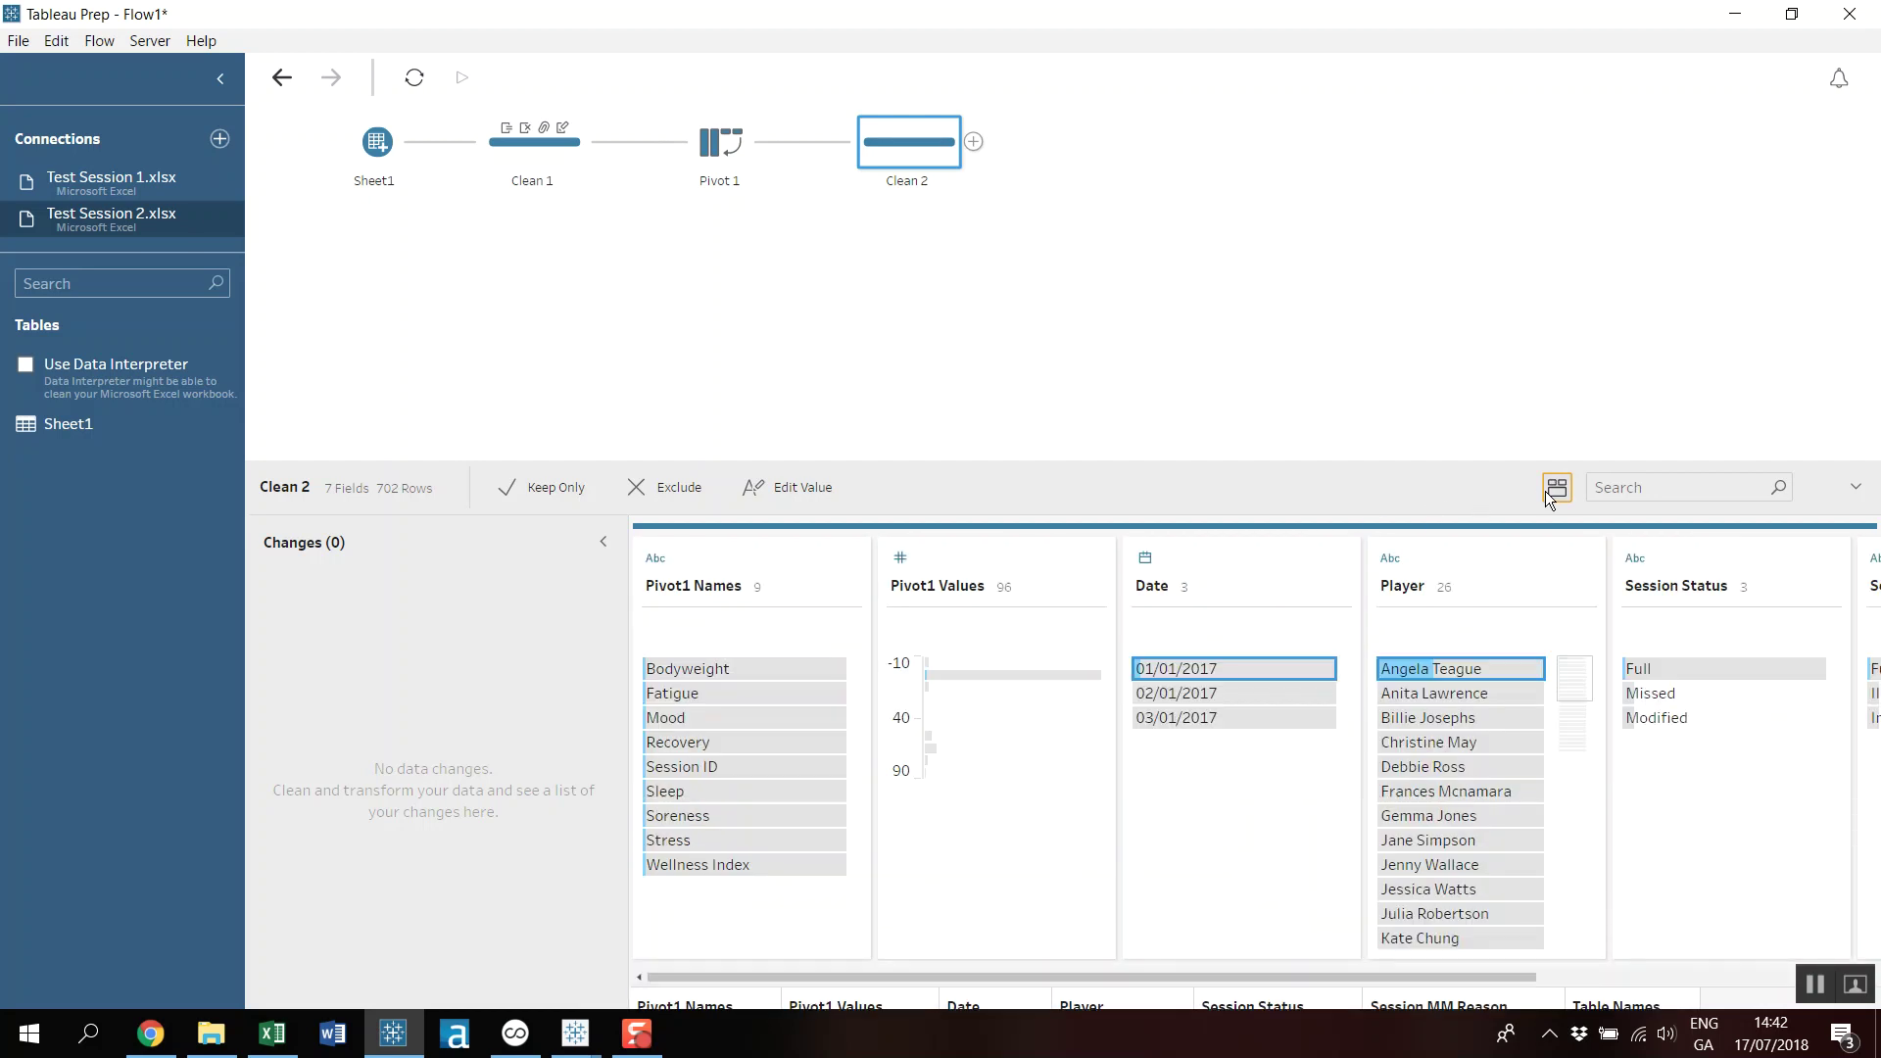
left_click(726, 145)
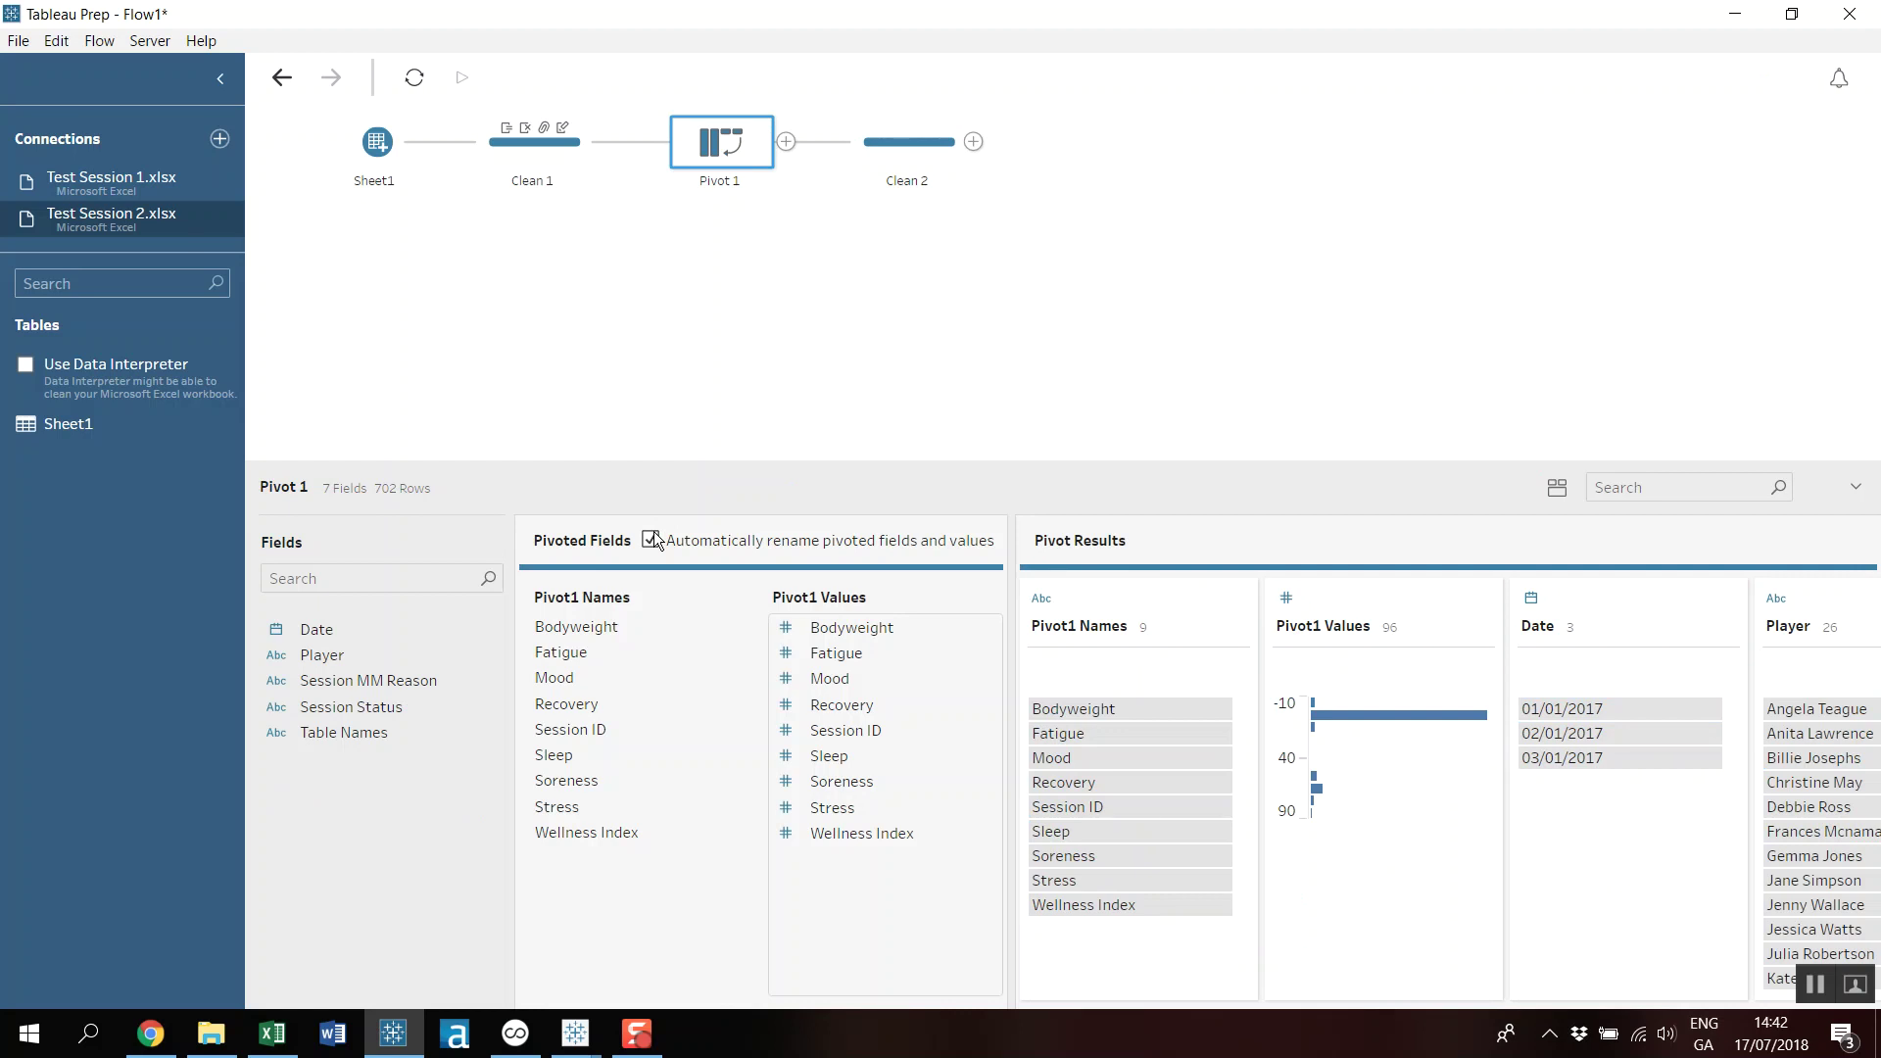
left_click_drag(842, 730, 360, 815)
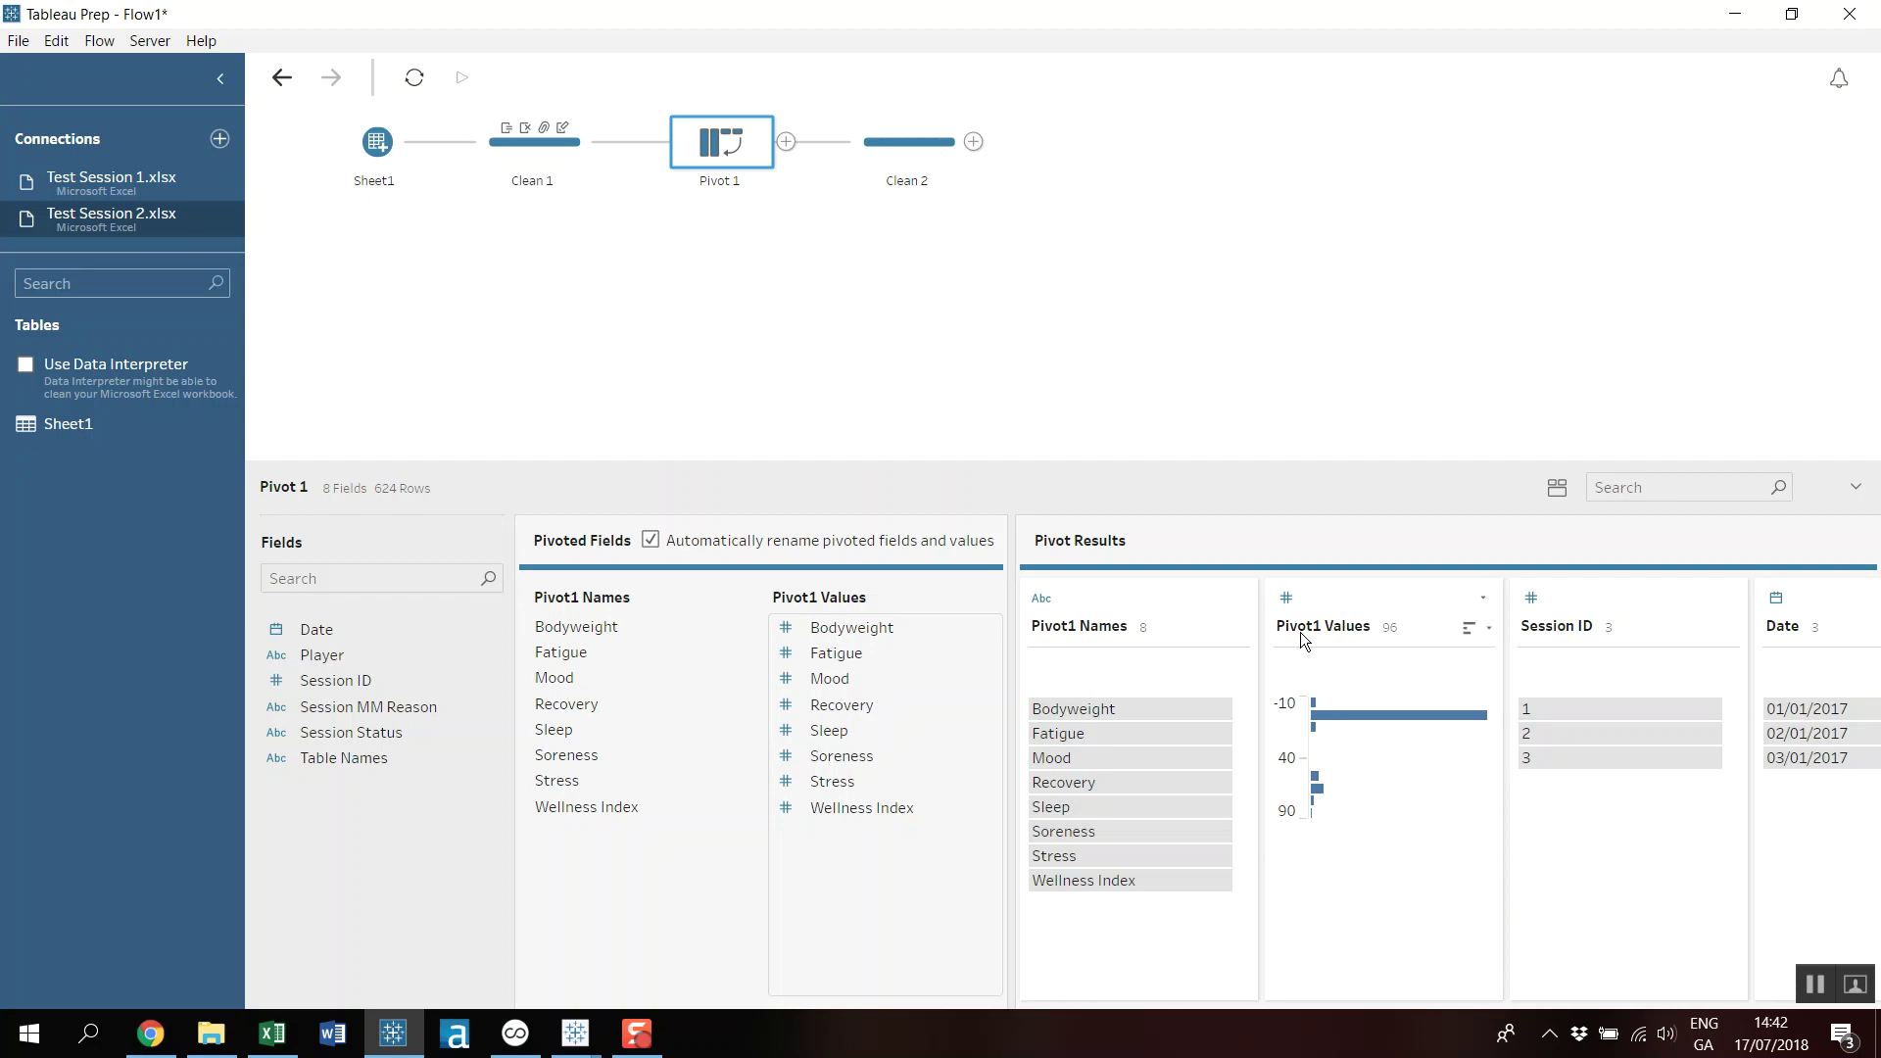
Rename the Pivot1 Names field to Test Name and the Pivot1 Values field to Test Score.
right_click(1080, 626)
left_click(1151, 871)
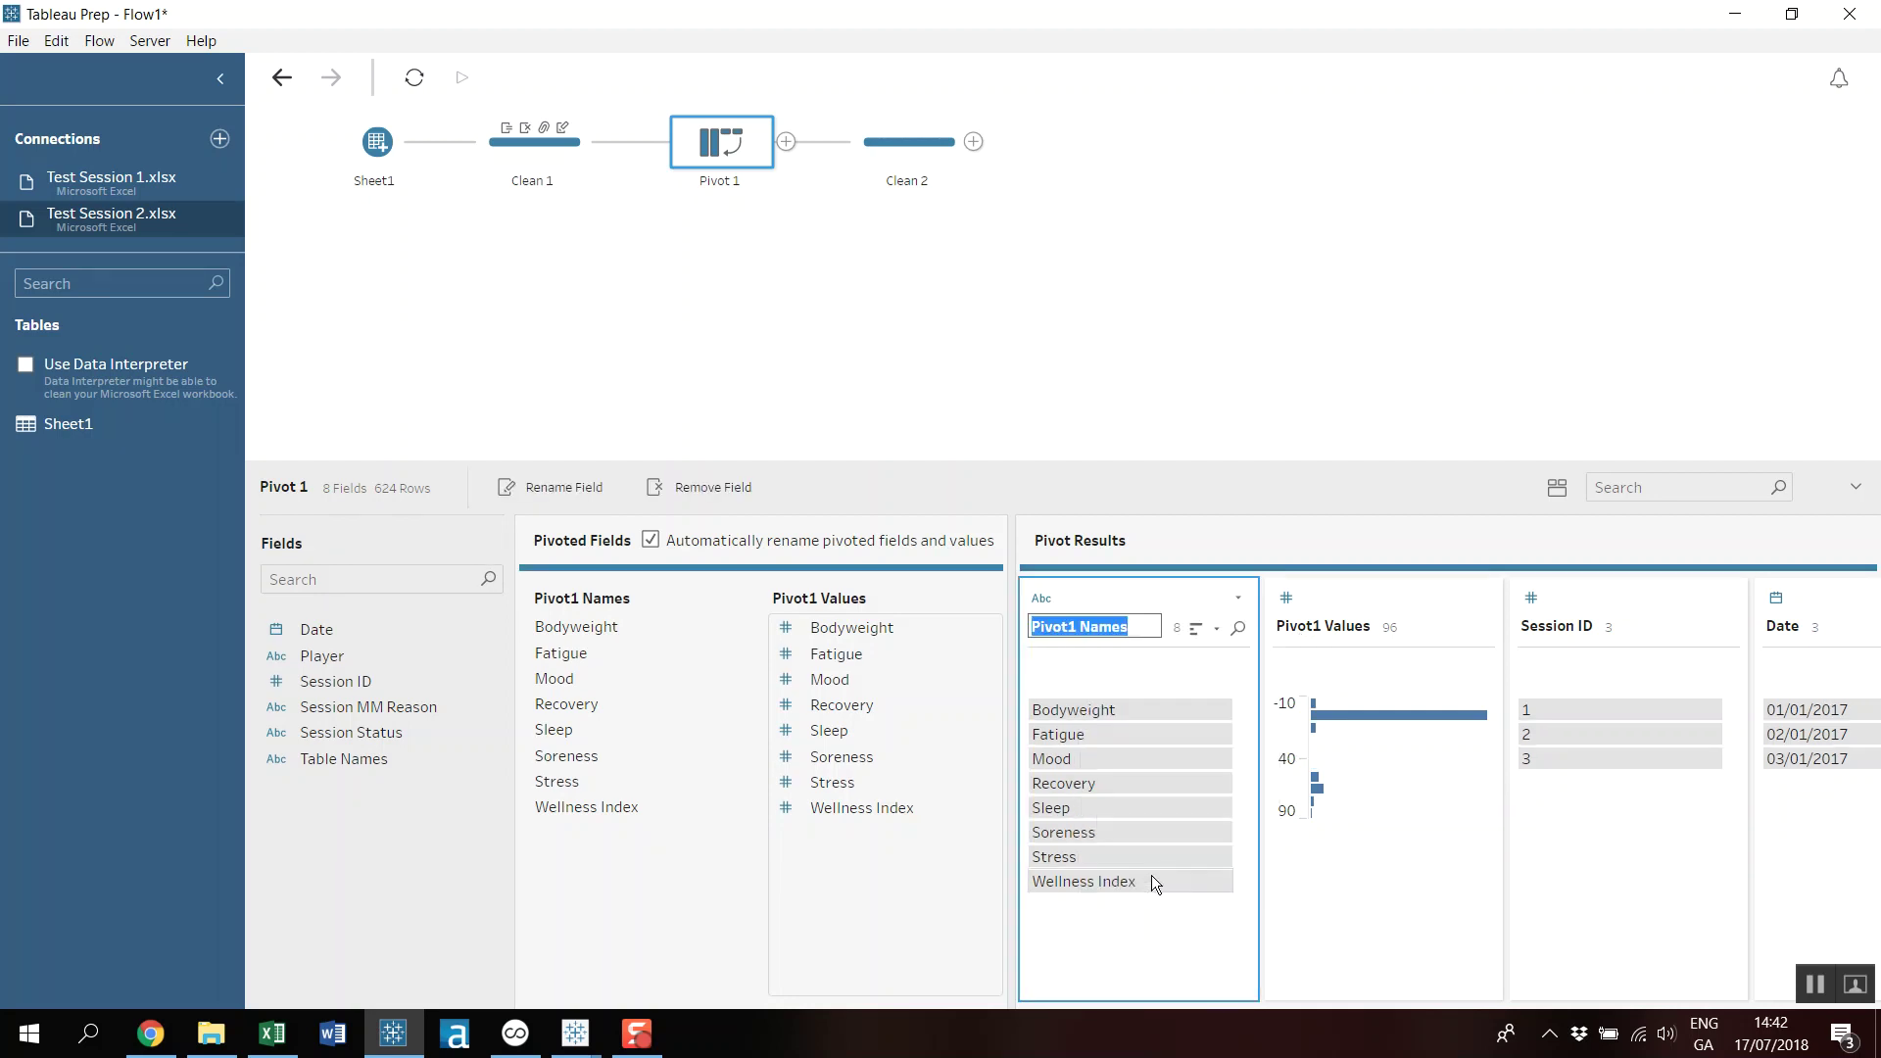
type("Test N")
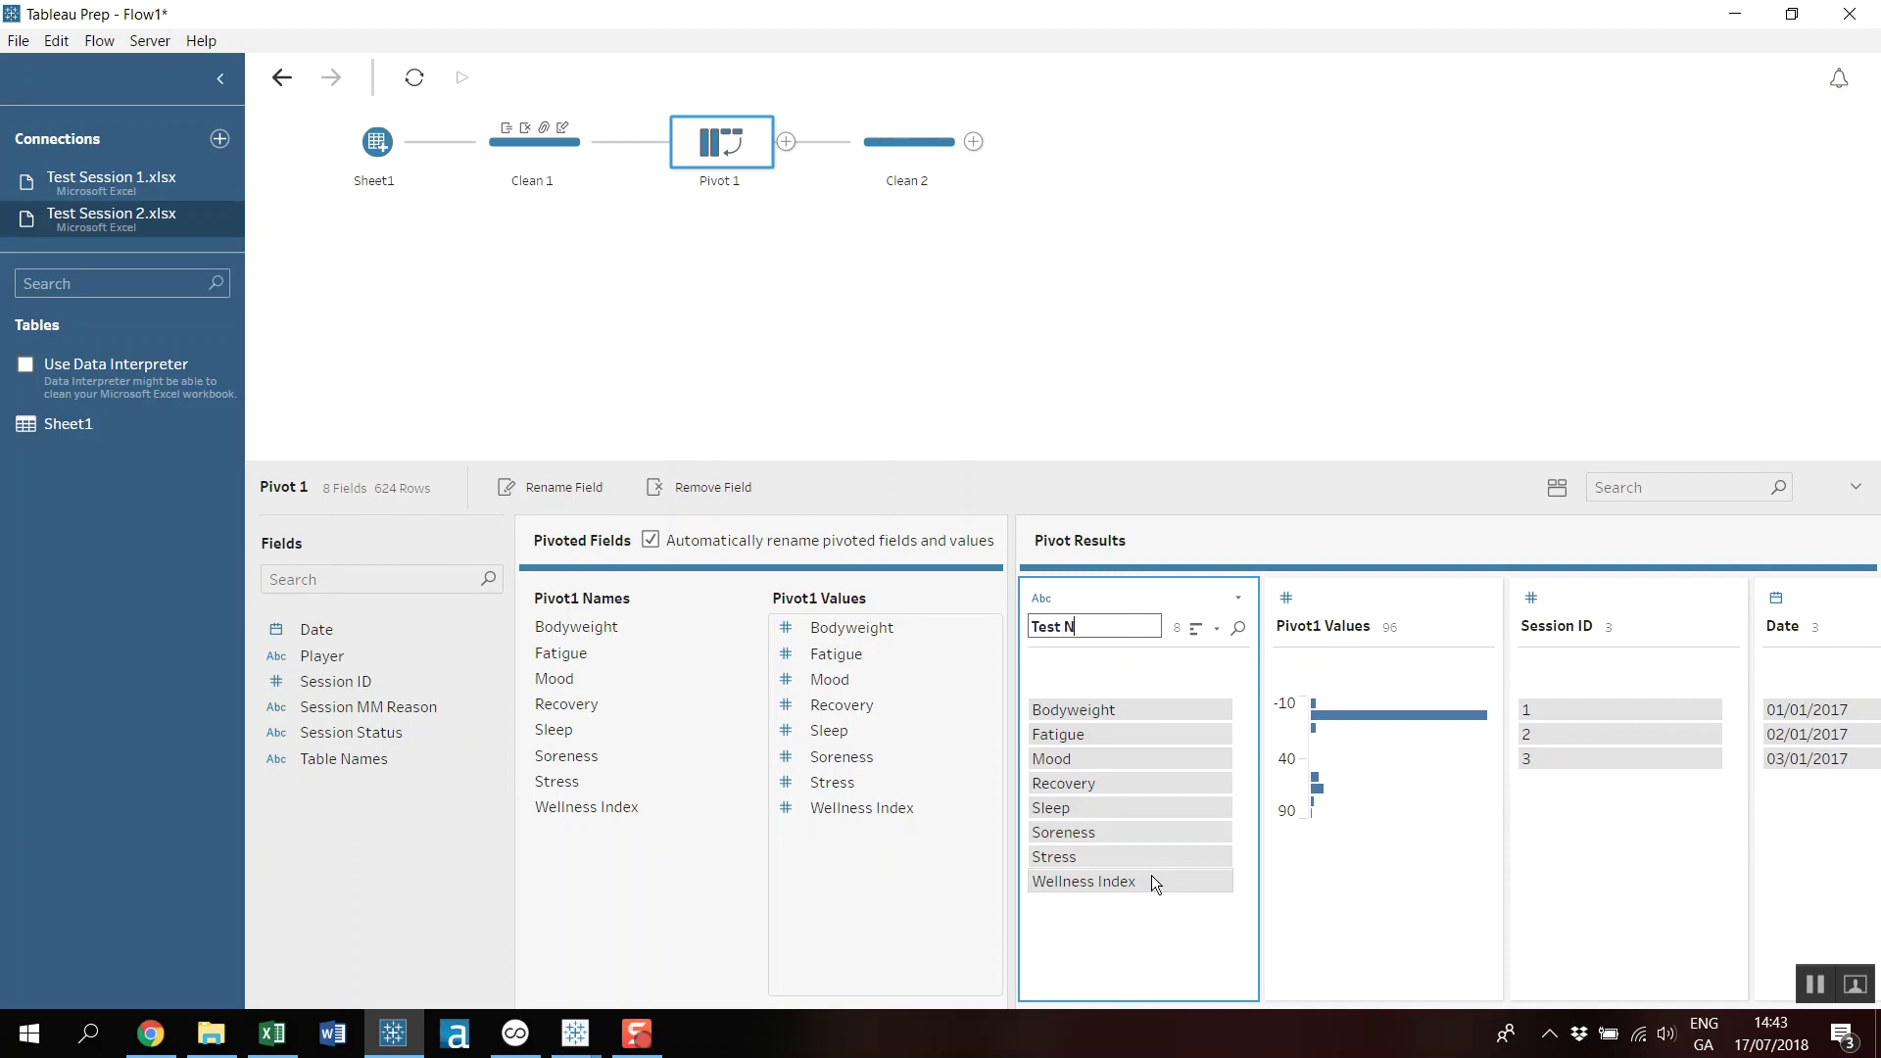
type("ame")
right_click(1315, 630)
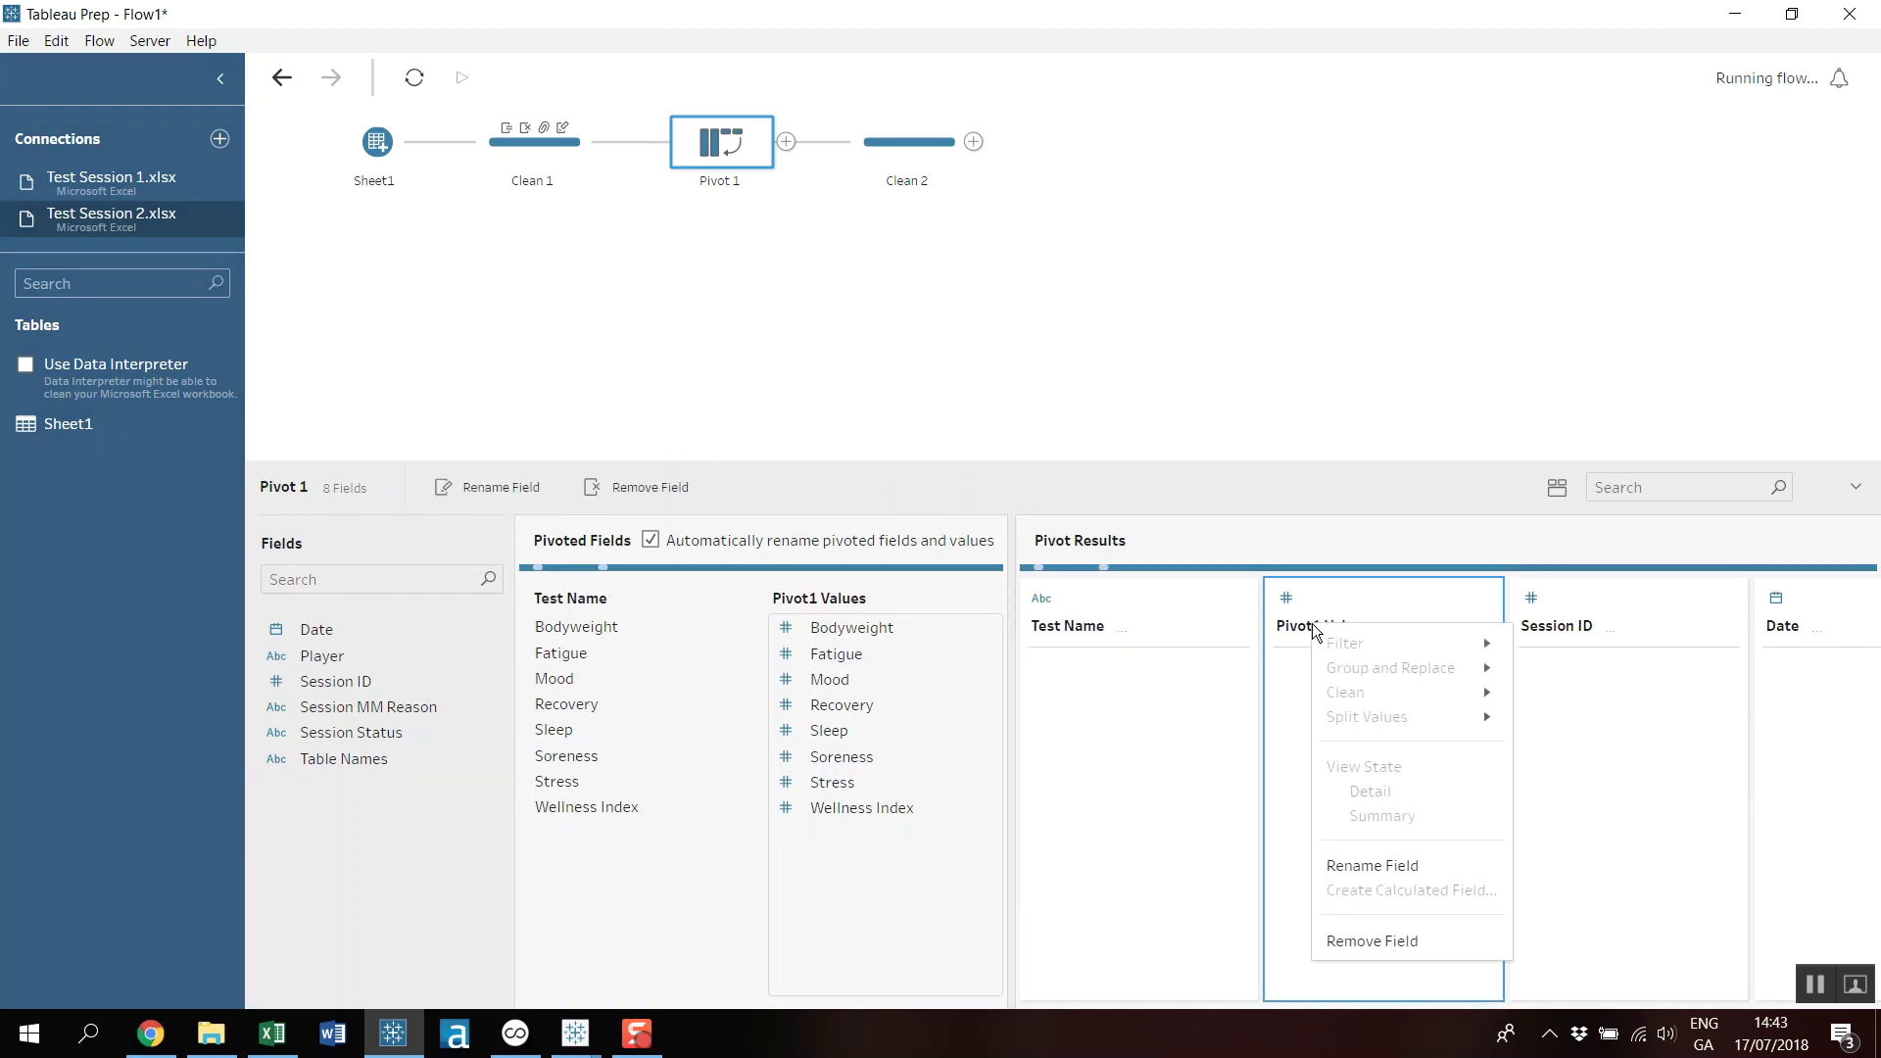
left_click(1373, 862)
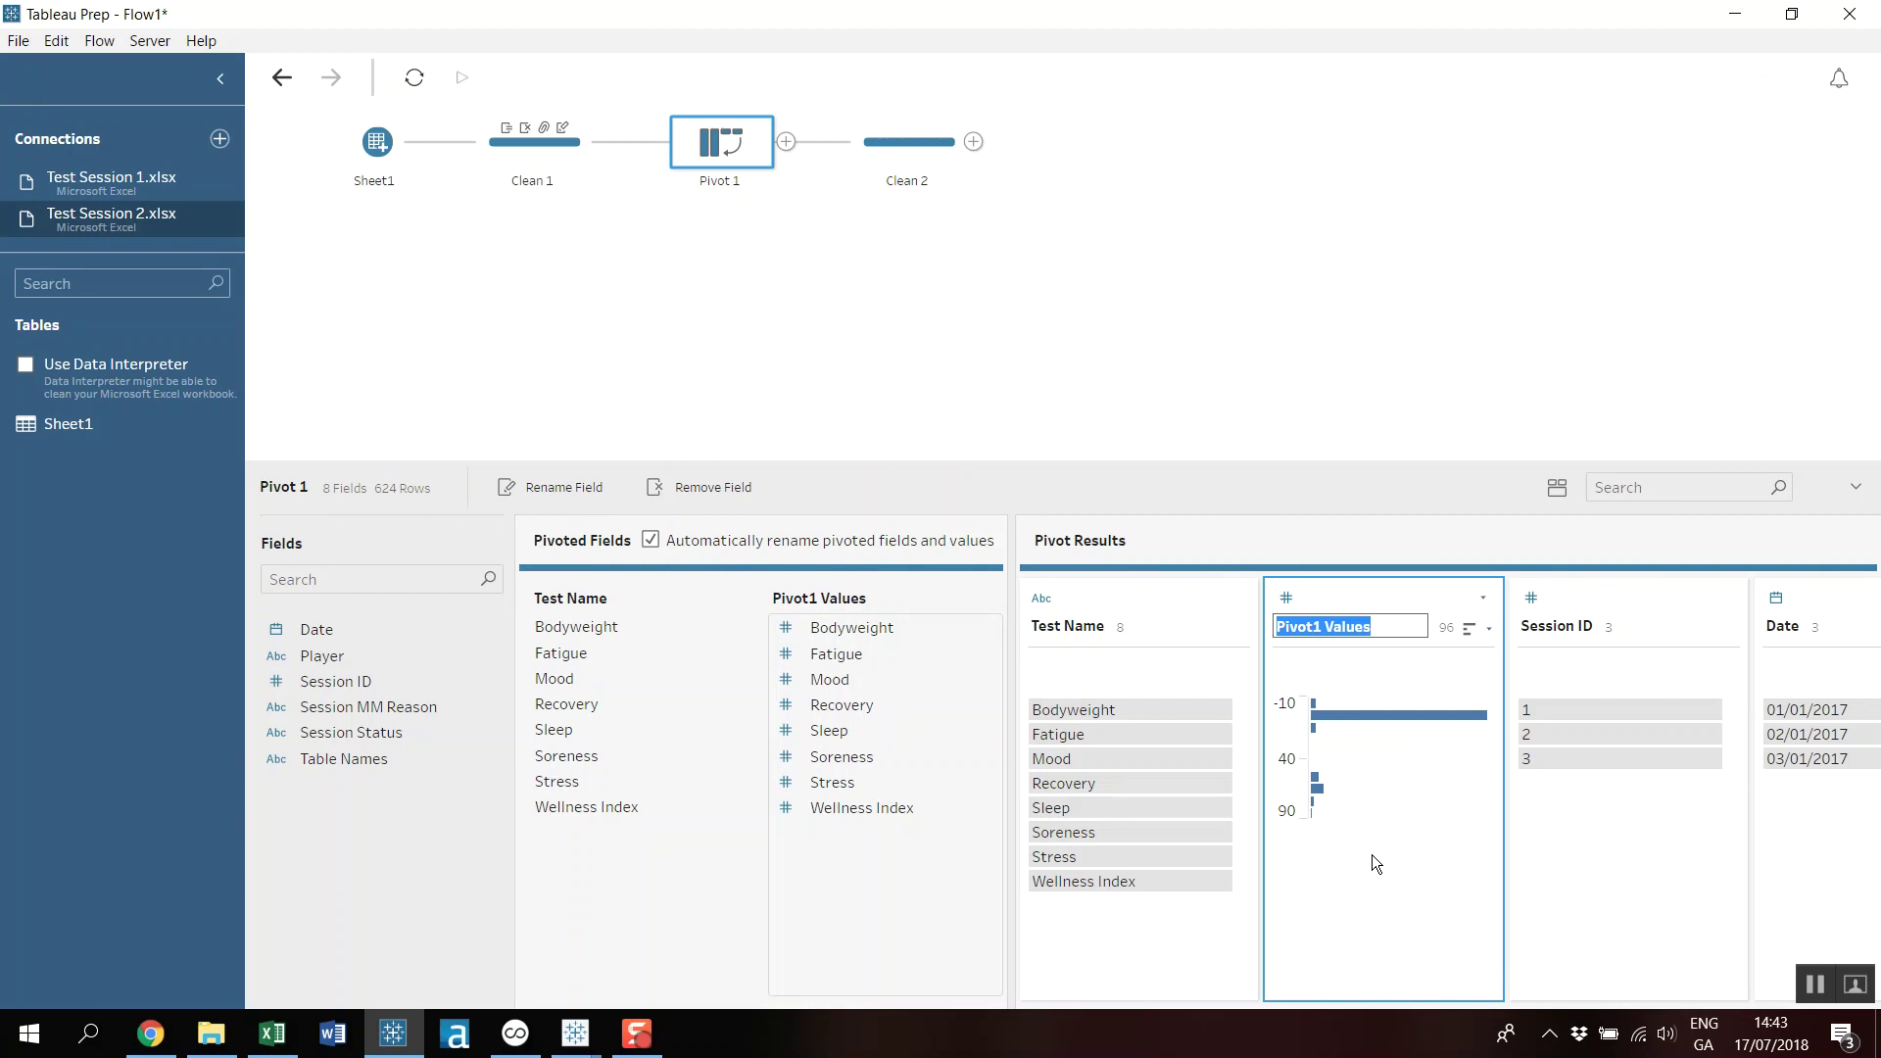
type("Test Sc")
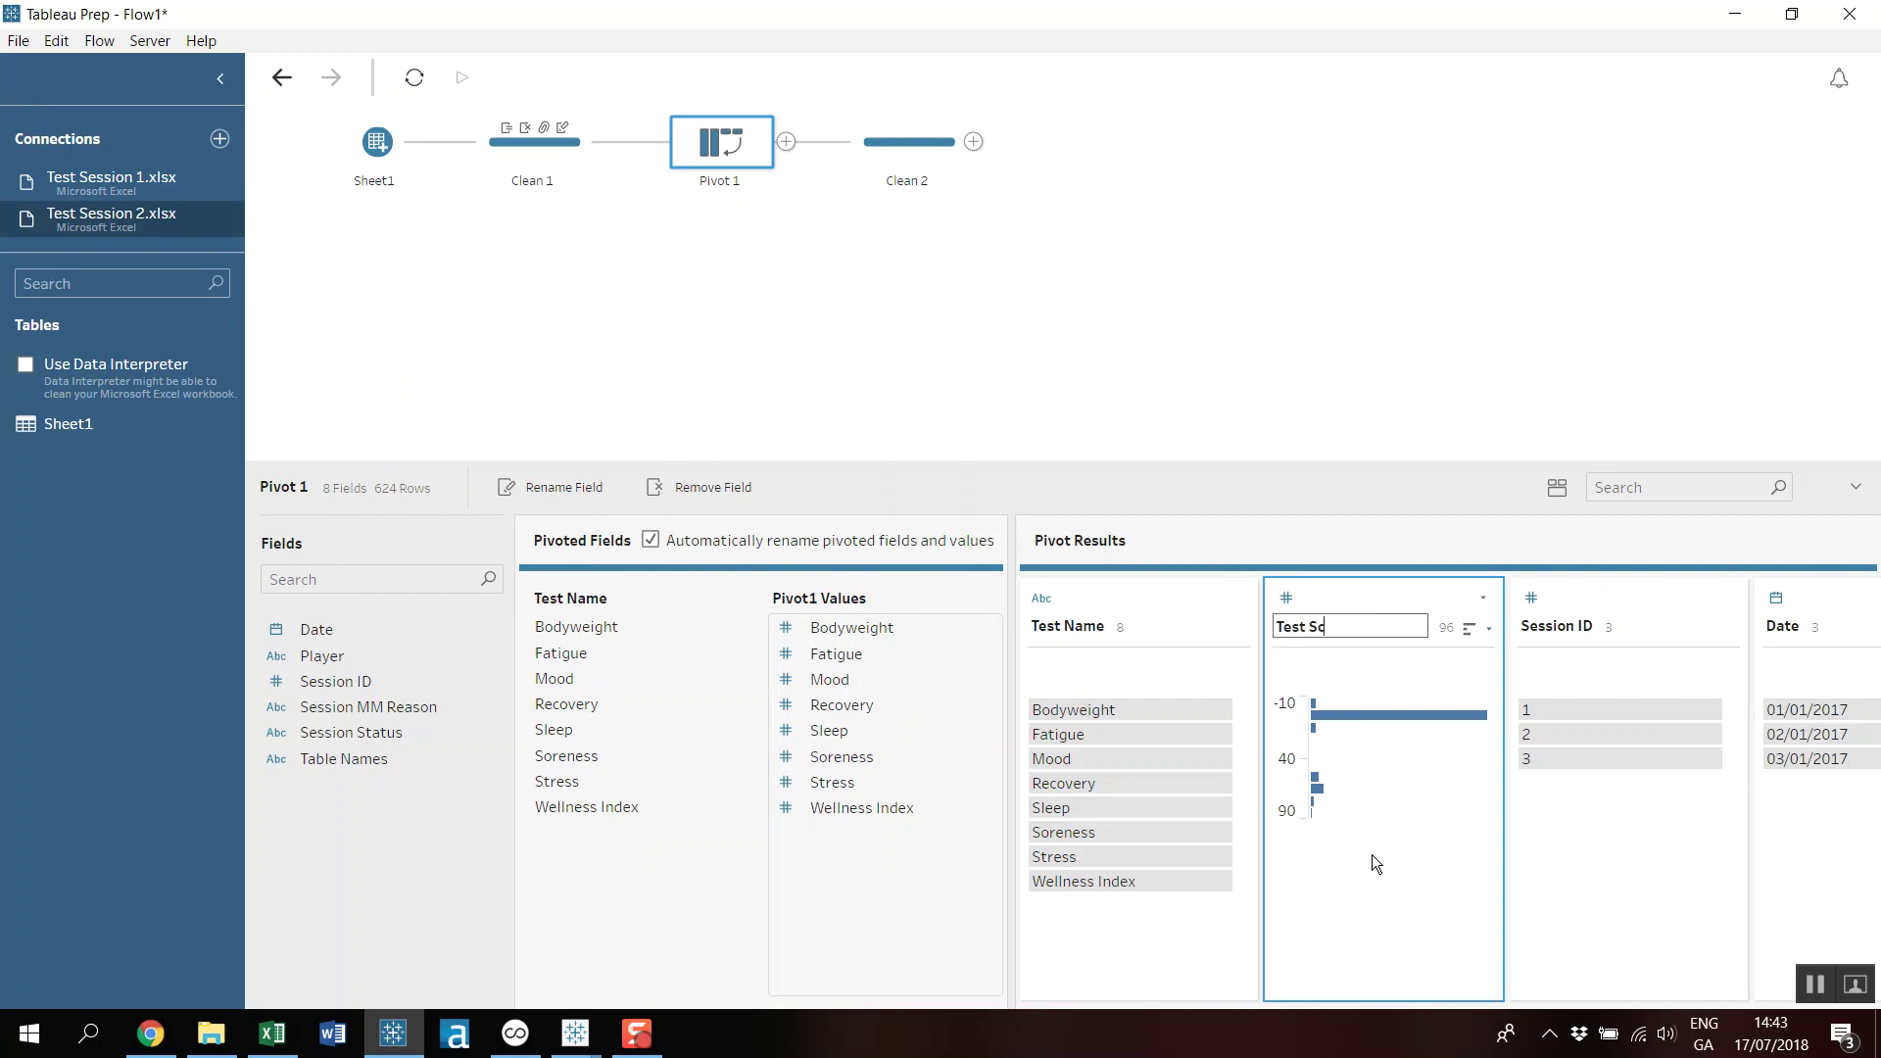
type("ore")
key("Return")
Remove the Table Names field in the Clean 2 step.
left_click(896, 144)
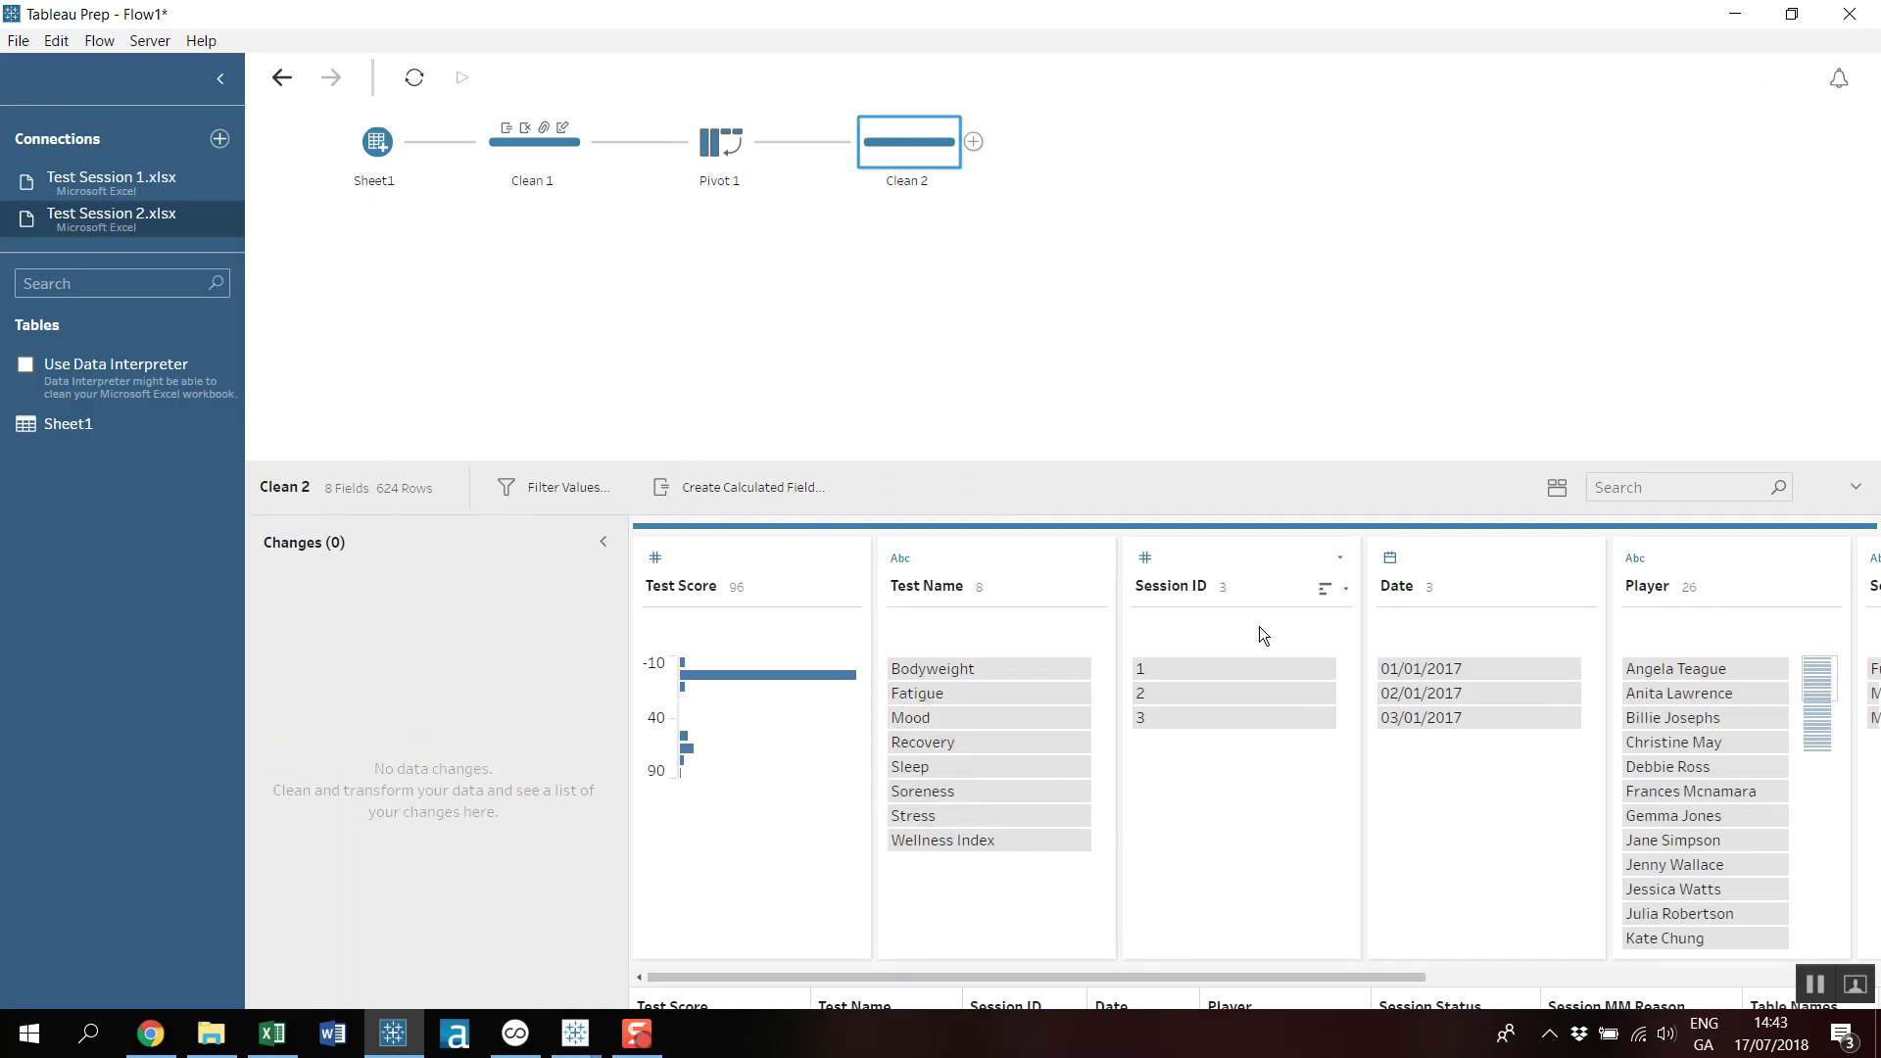
left_click_drag(1390, 980, 1877, 981)
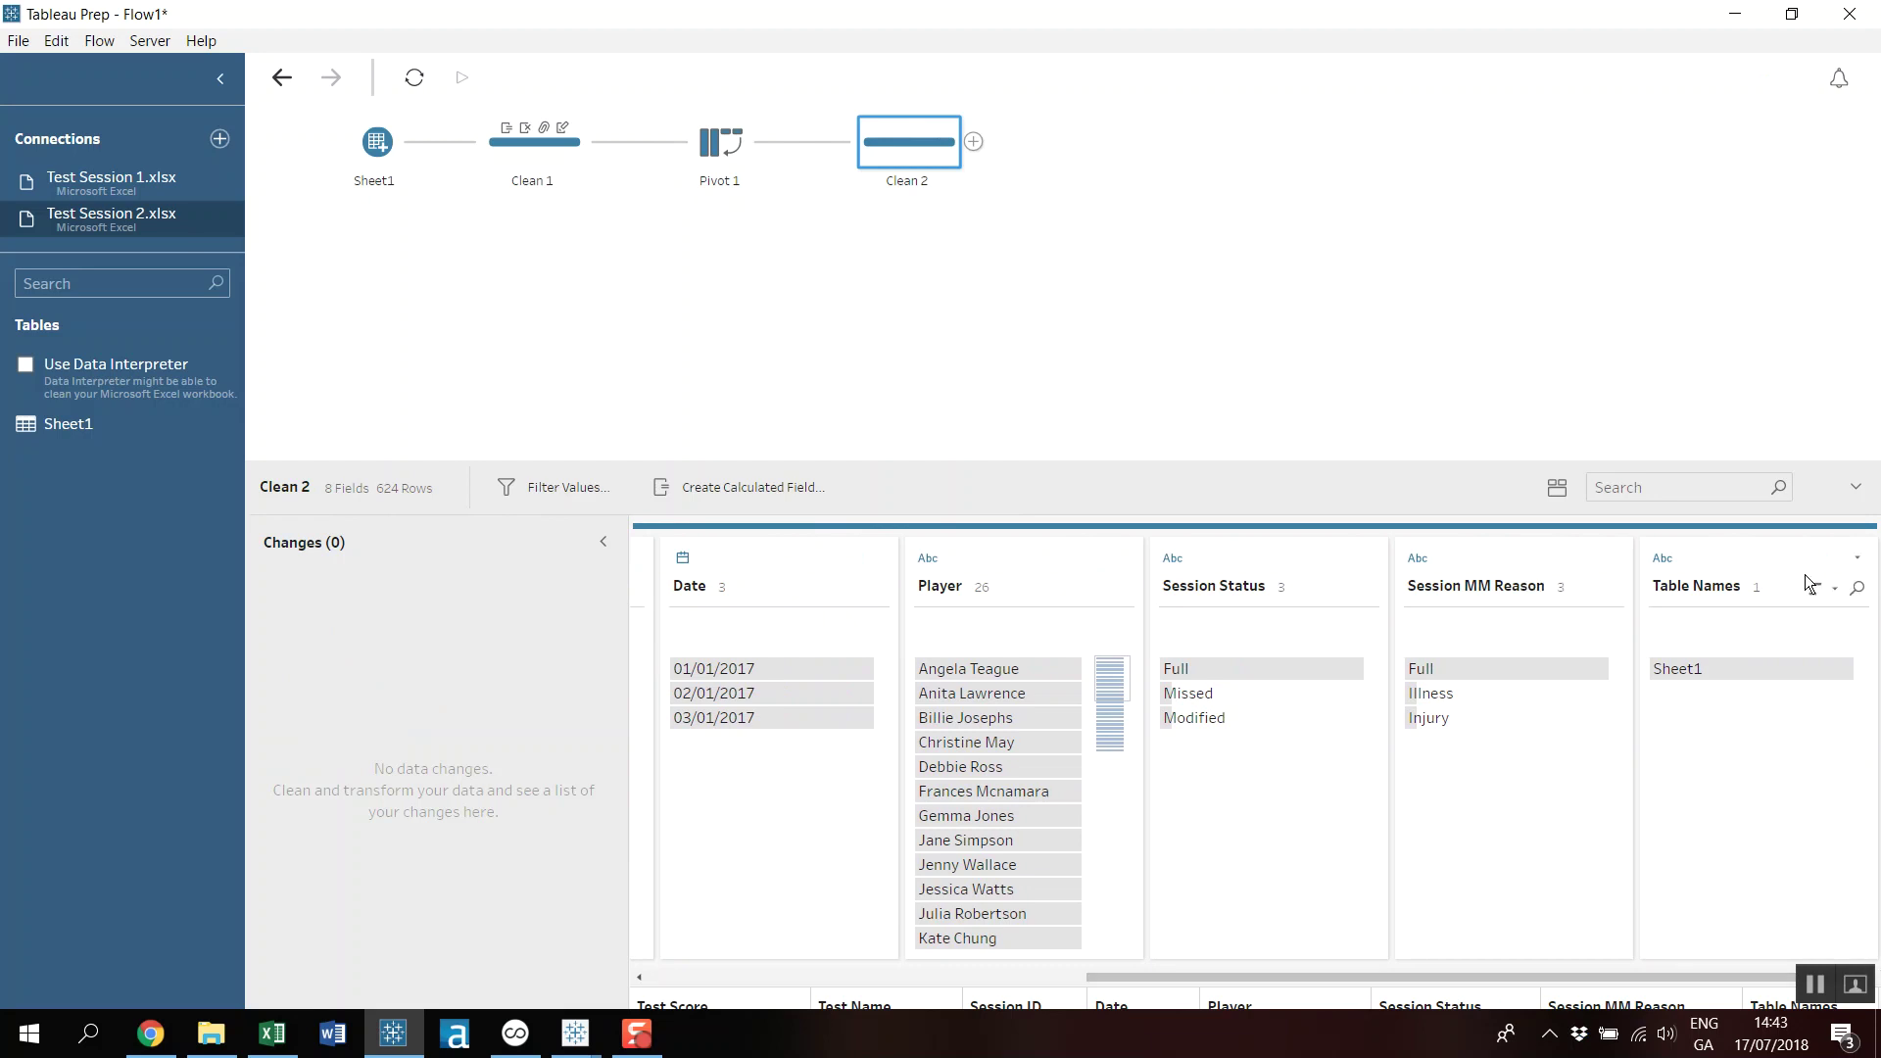
left_click(1856, 557)
left_click(1766, 895)
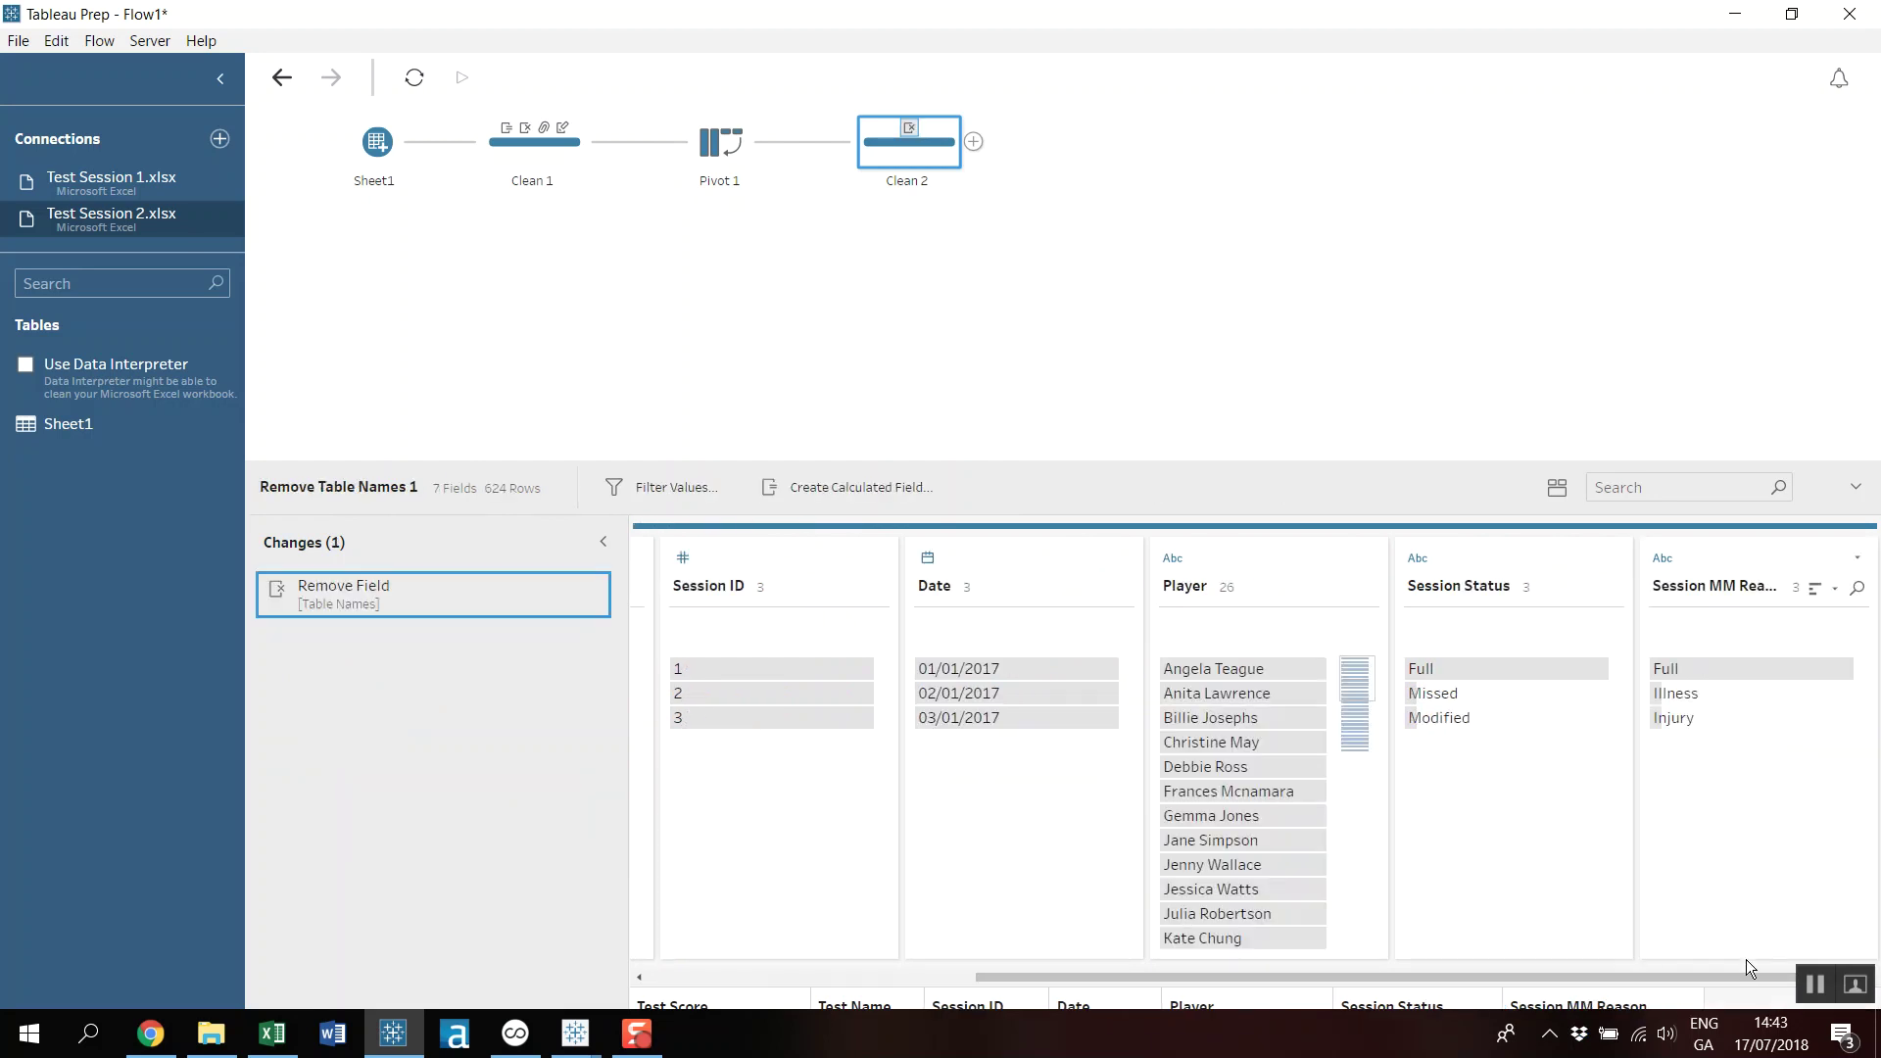
left_click_drag(1726, 978, 962, 997)
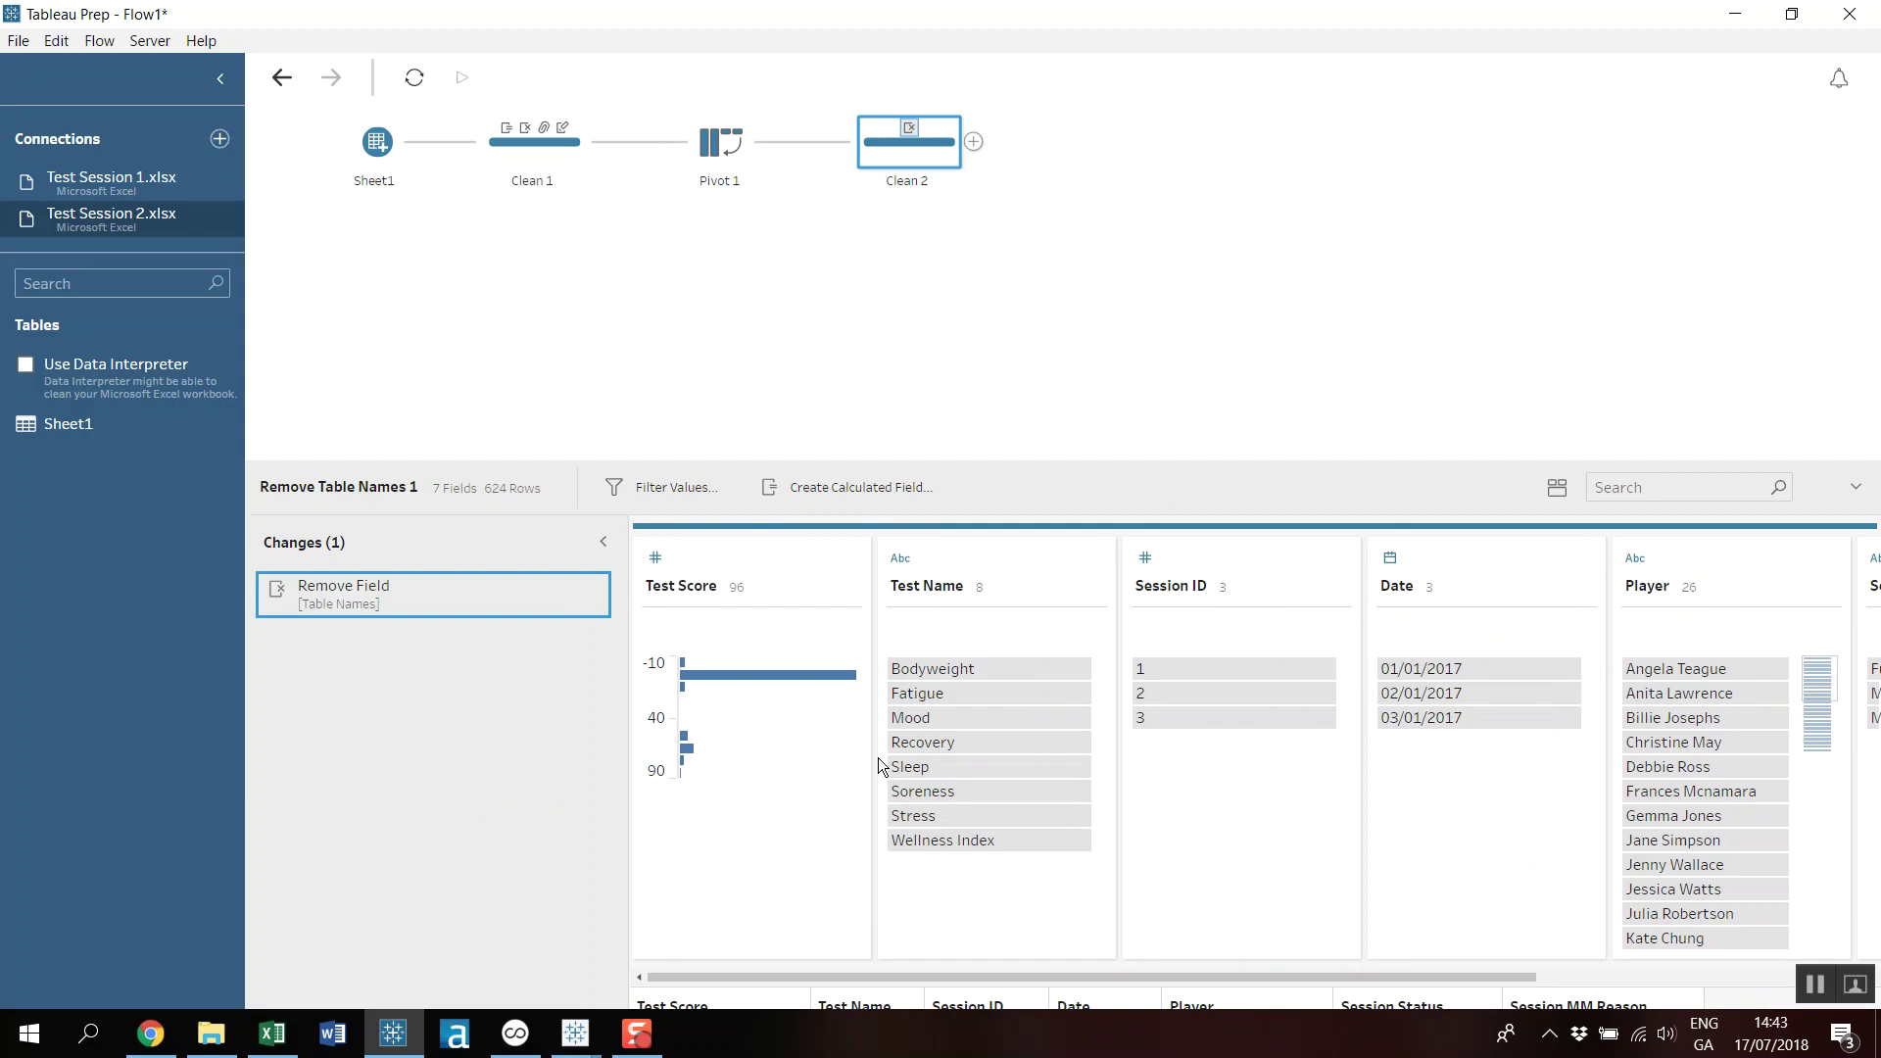
Open Player Positions And Age.xlsx from the Sport folder and review its Player, Position and Age columns.
left_click(211, 1033)
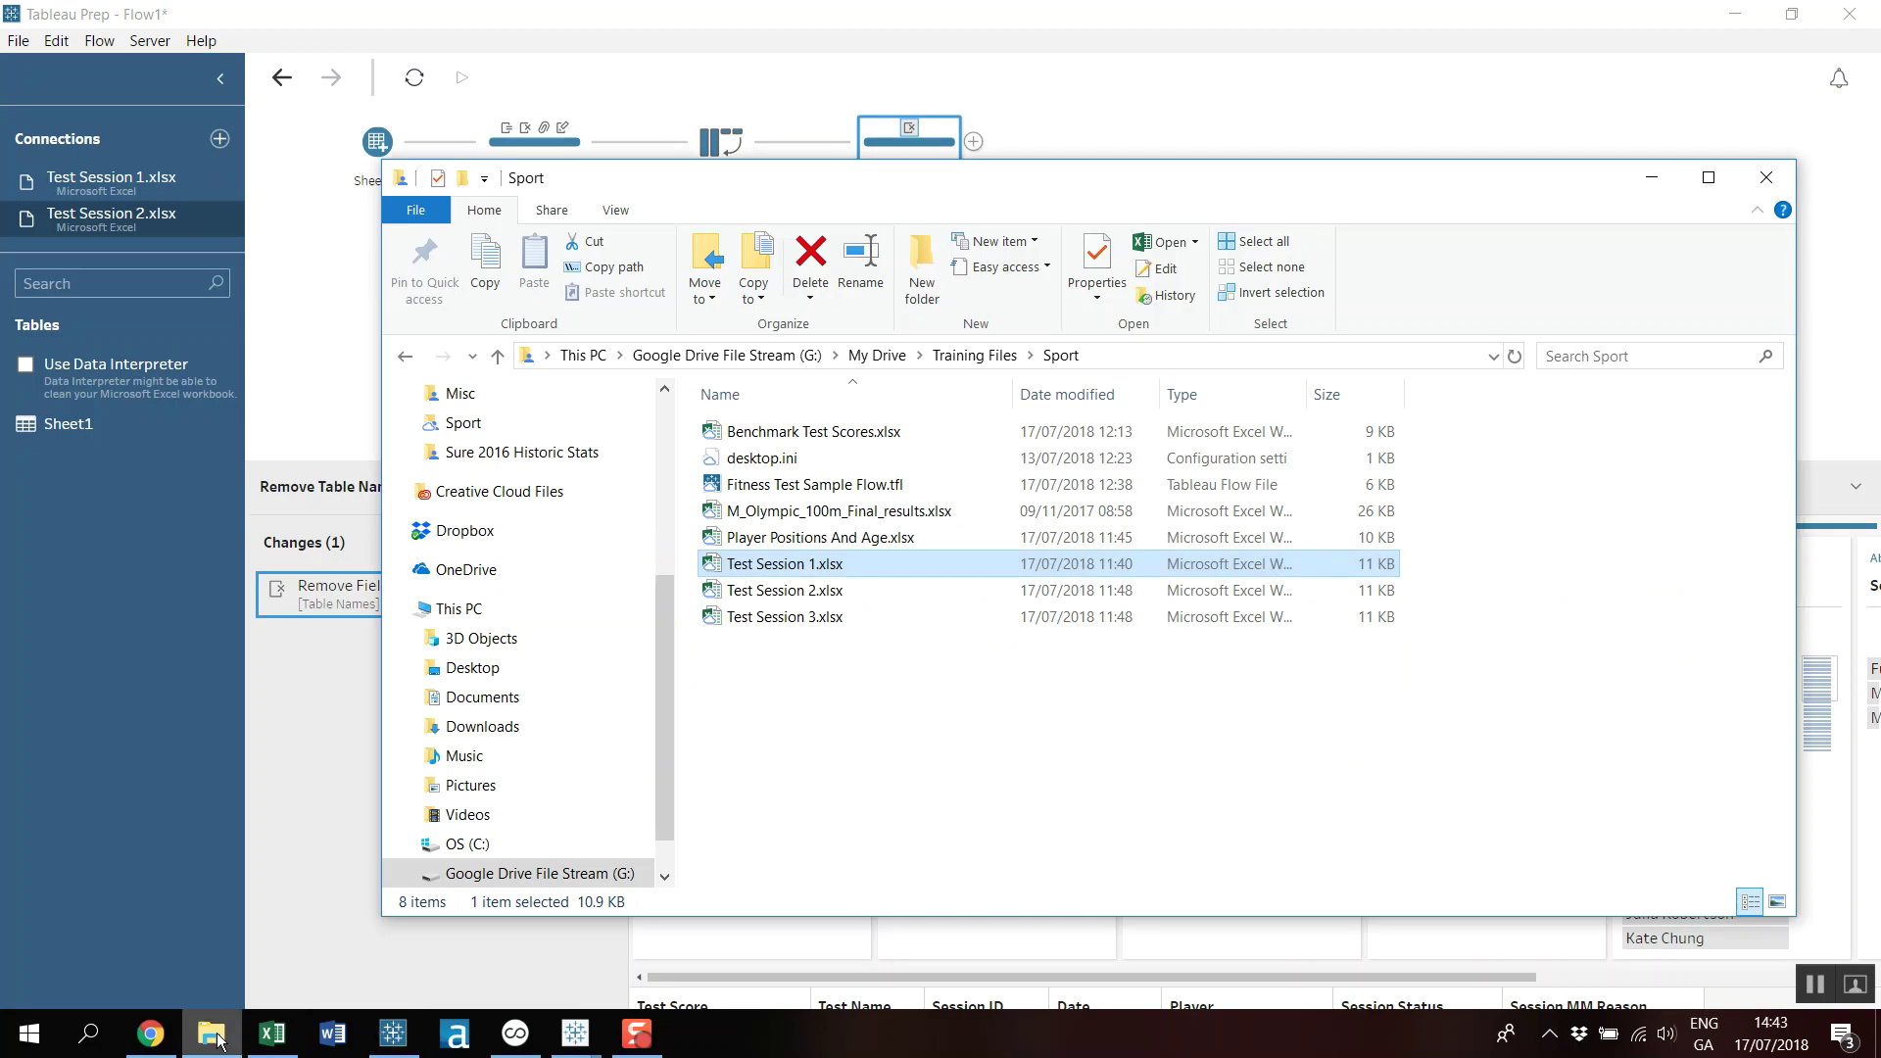
left_click(806, 539)
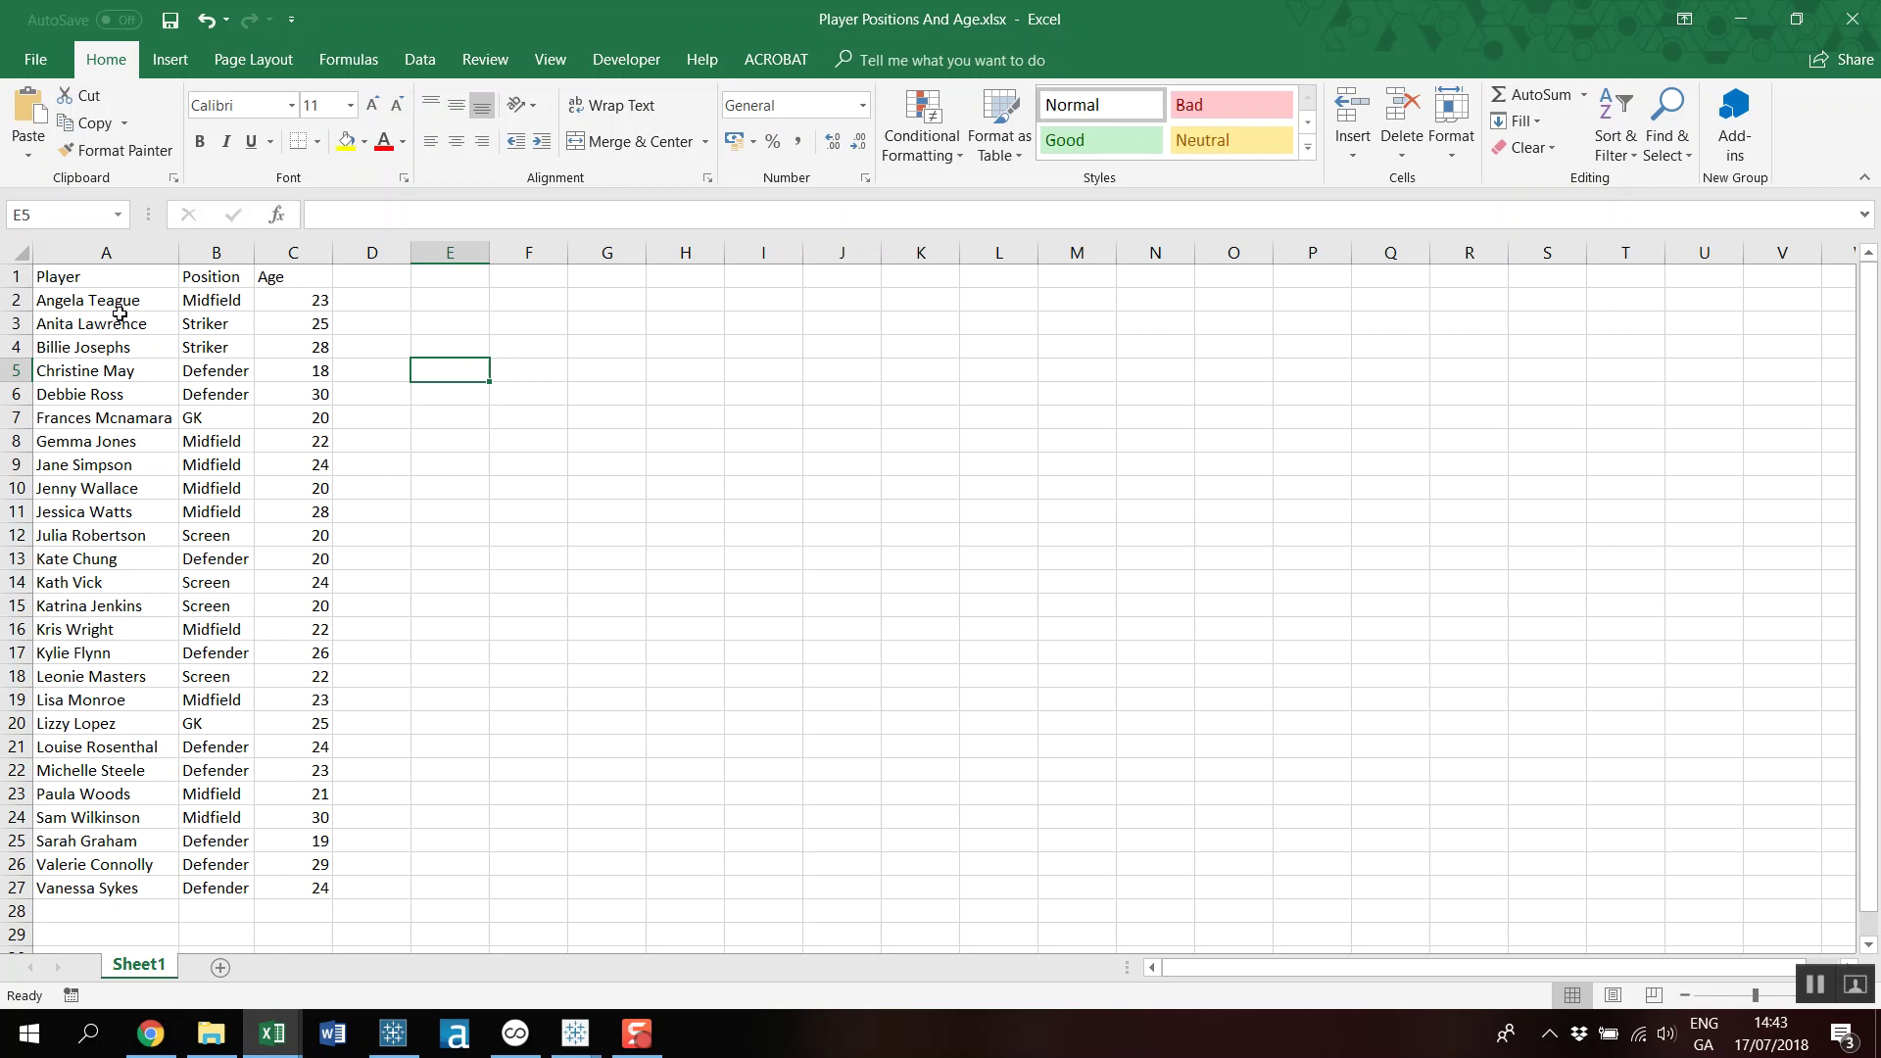
left_click_drag(118, 304, 131, 701)
left_click_drag(196, 303, 223, 639)
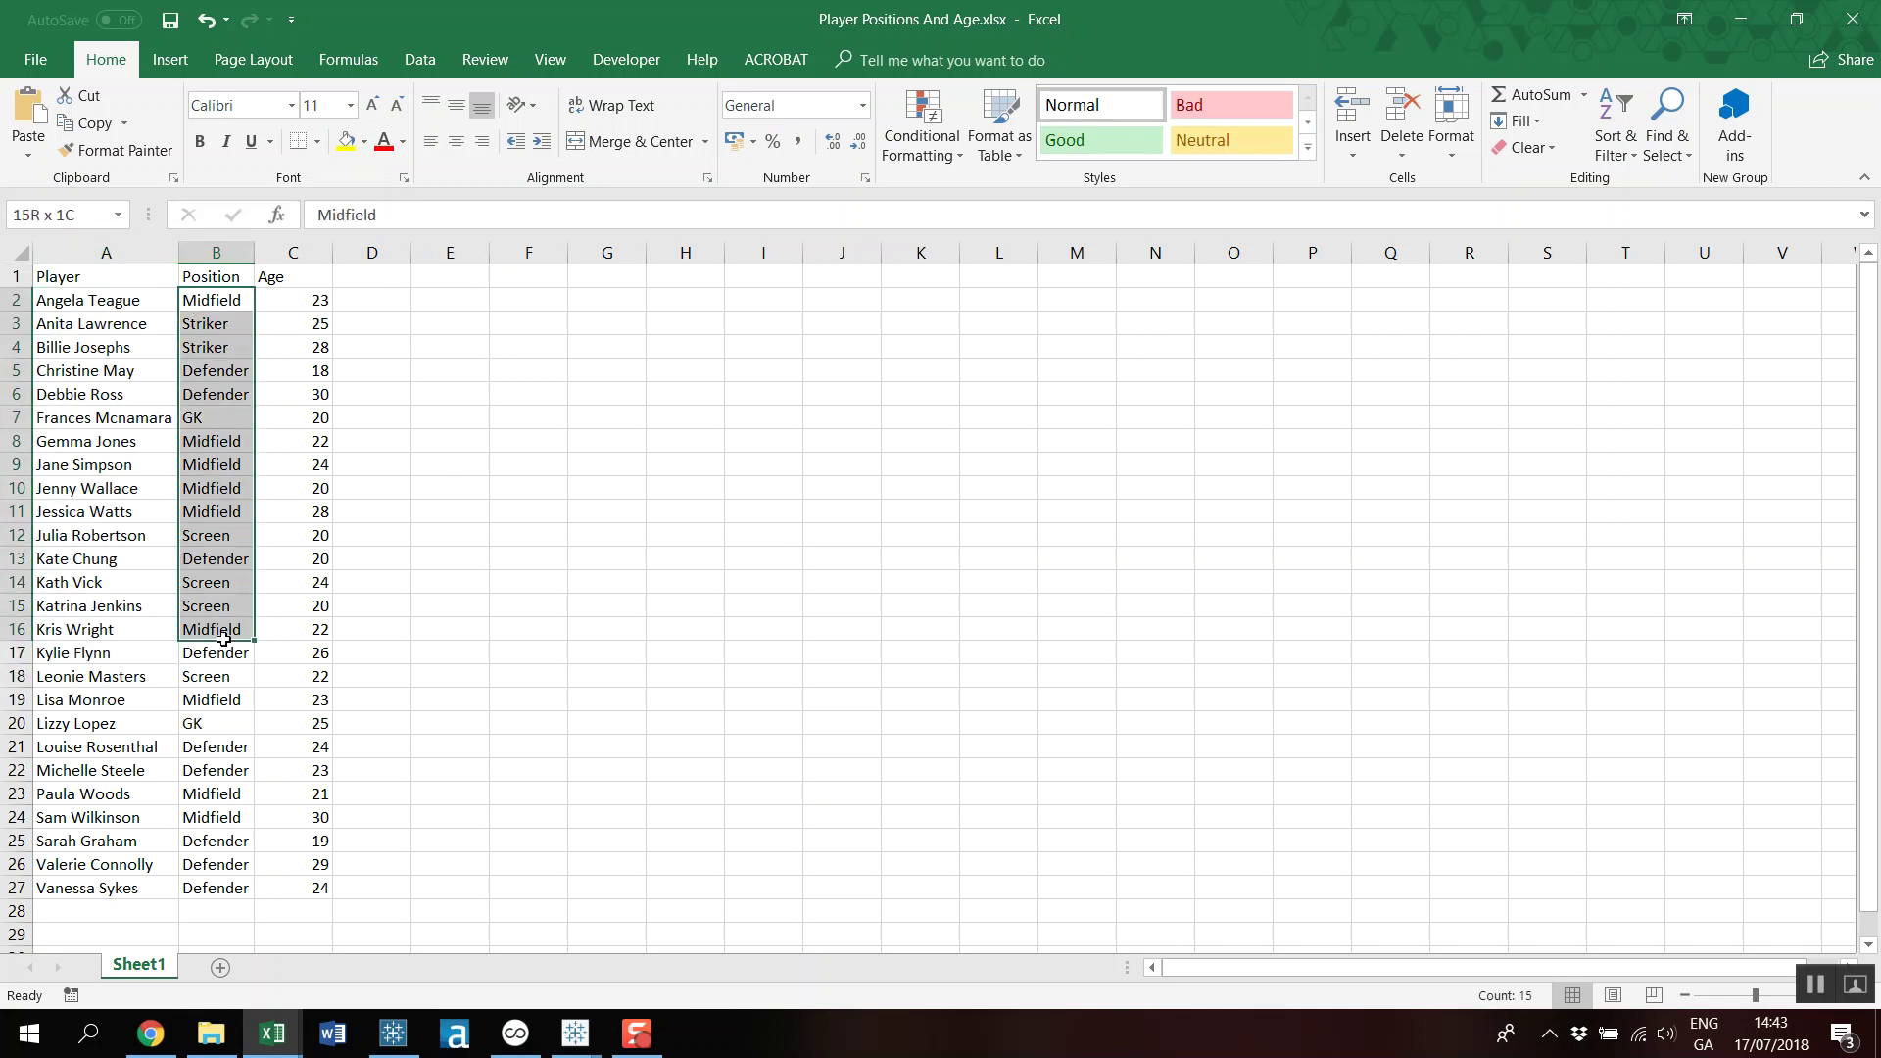
left_click_drag(299, 326, 297, 598)
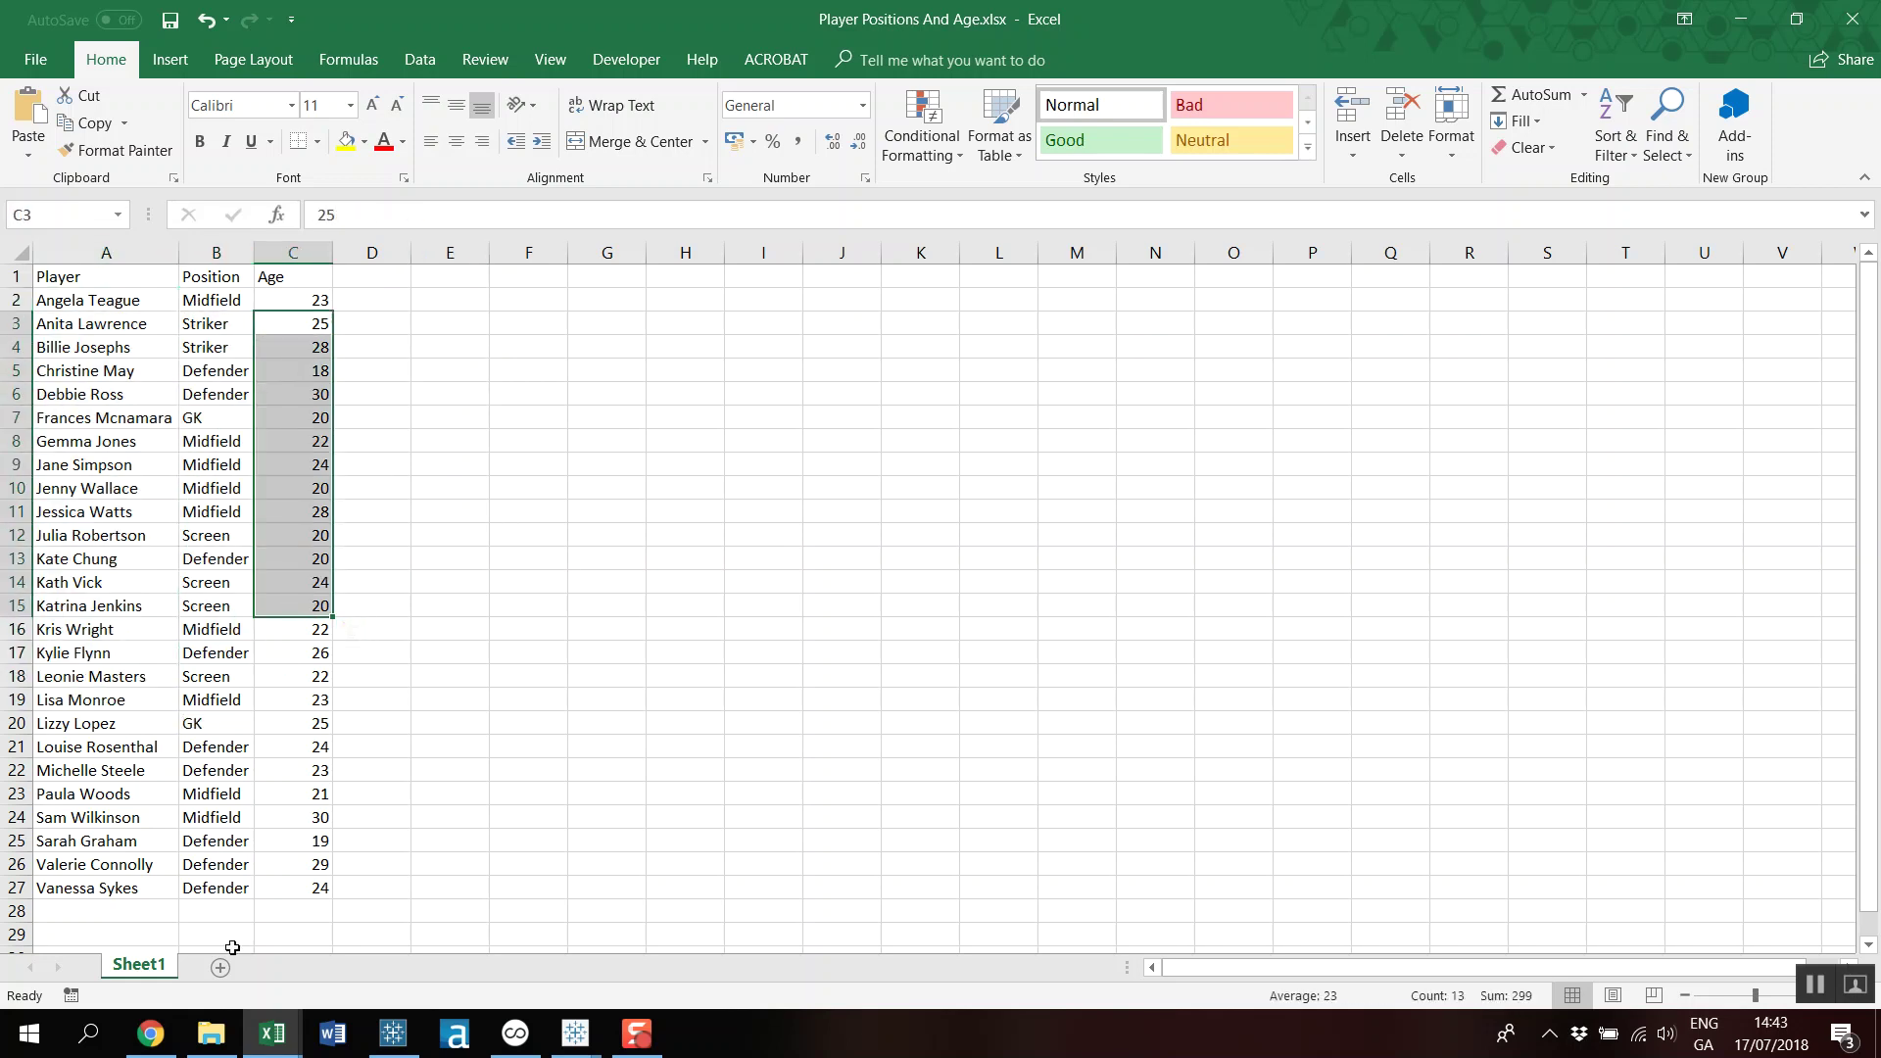
Add Age and Position headers in M1 and N1 on Sheet1 of Test Session 1.xlsx.
left_click(272, 1033)
left_click(142, 921)
left_click(160, 970)
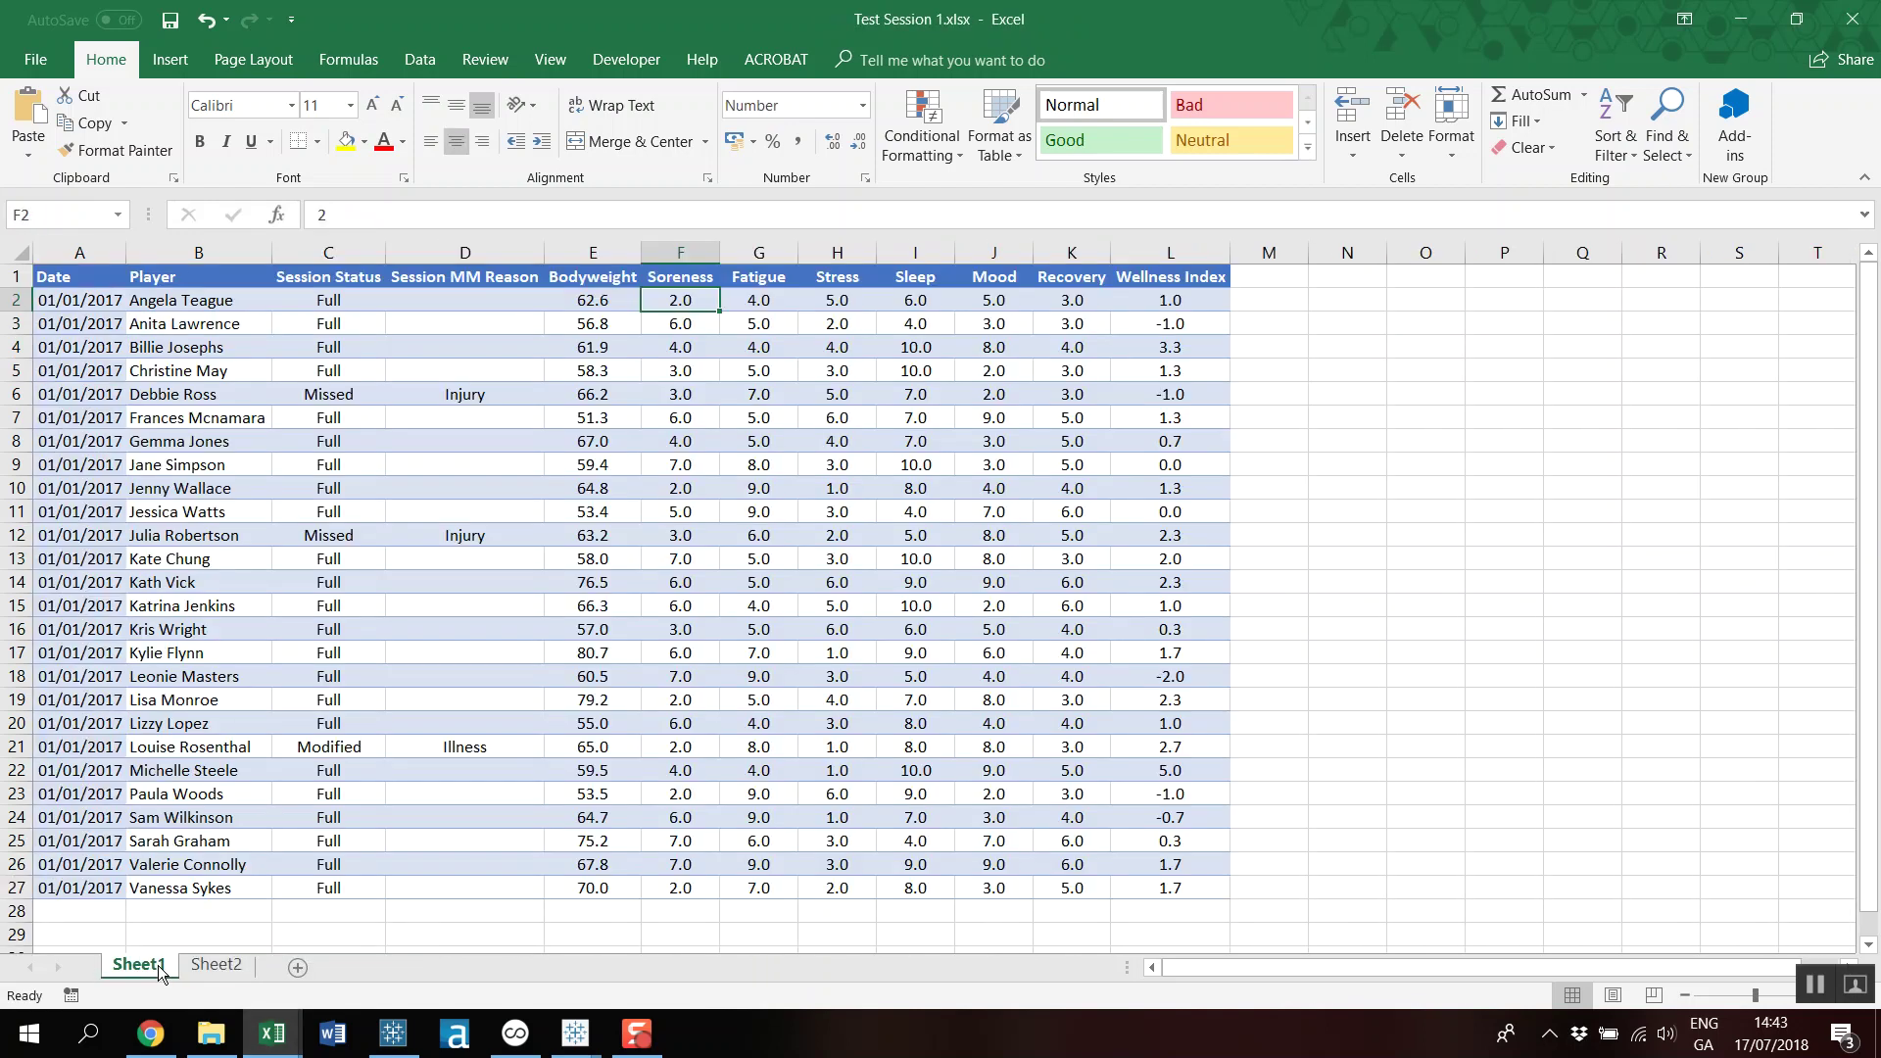
left_click(1265, 276)
type("Age")
key("Tab")
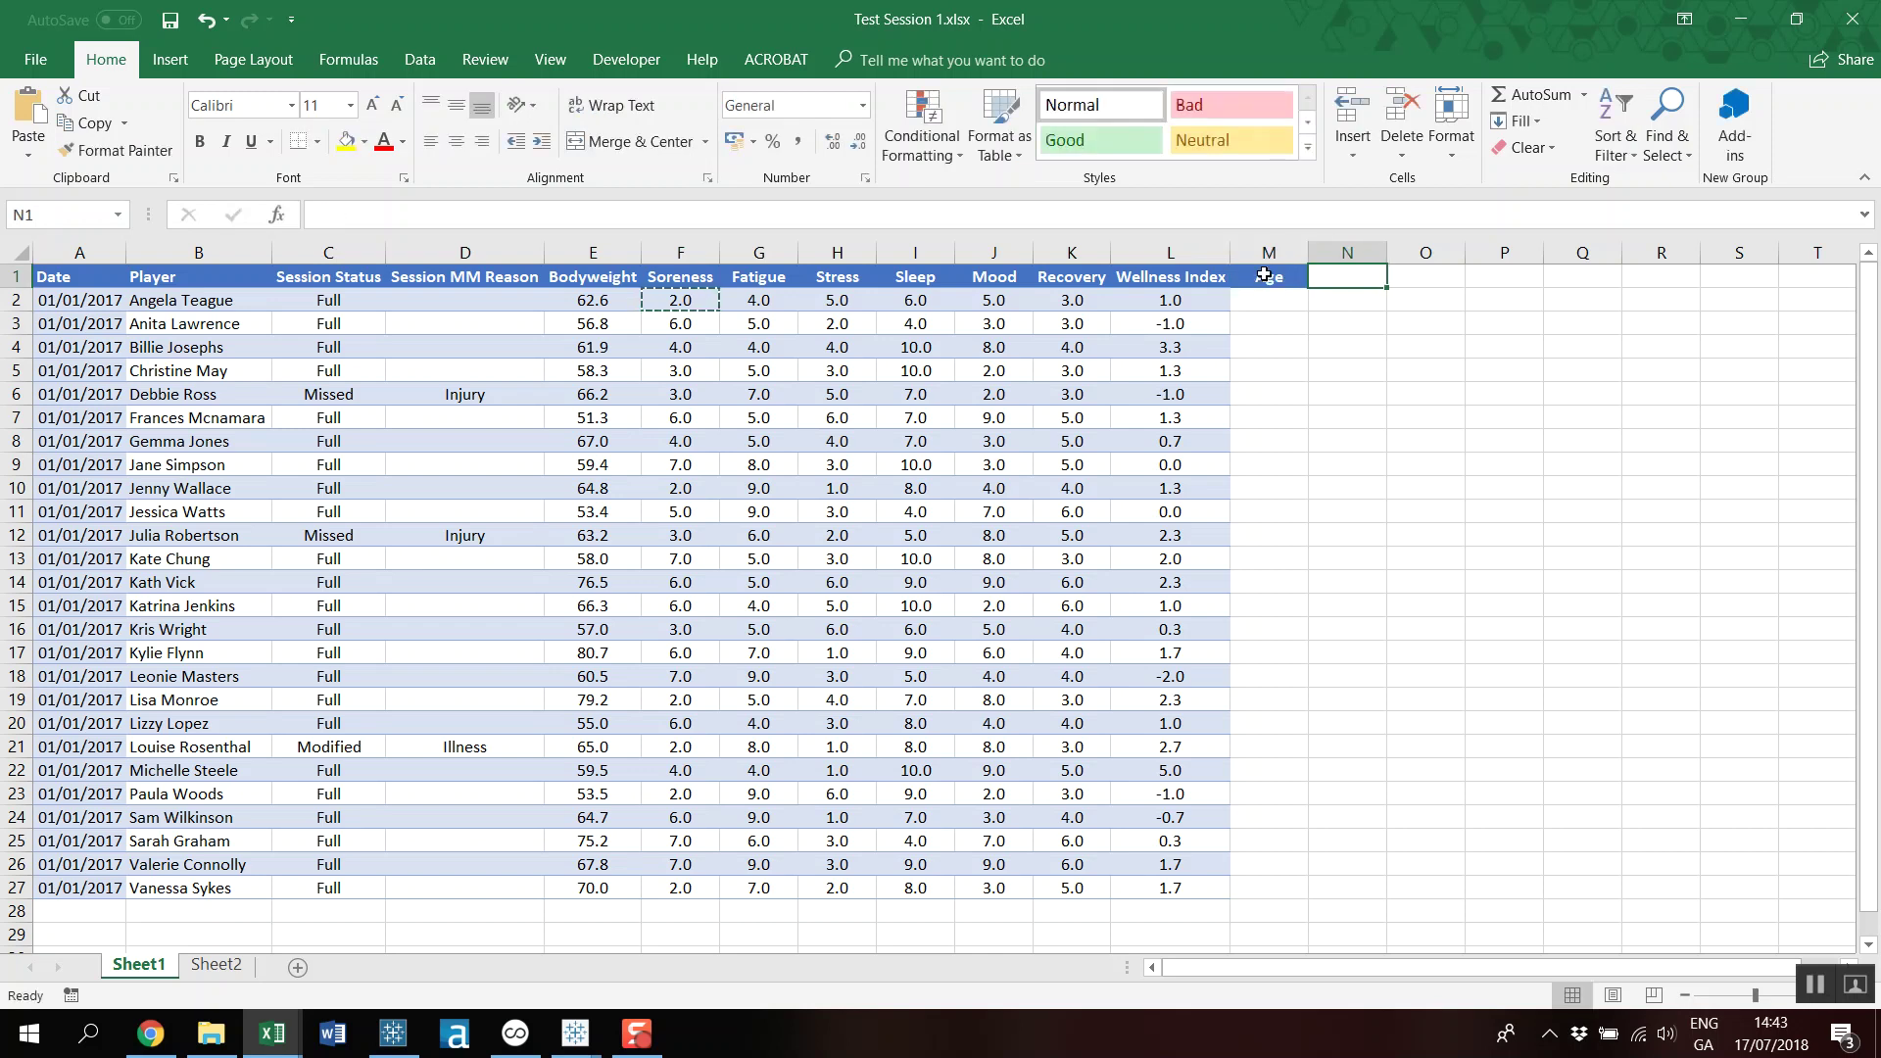
type("Position")
key("Return")
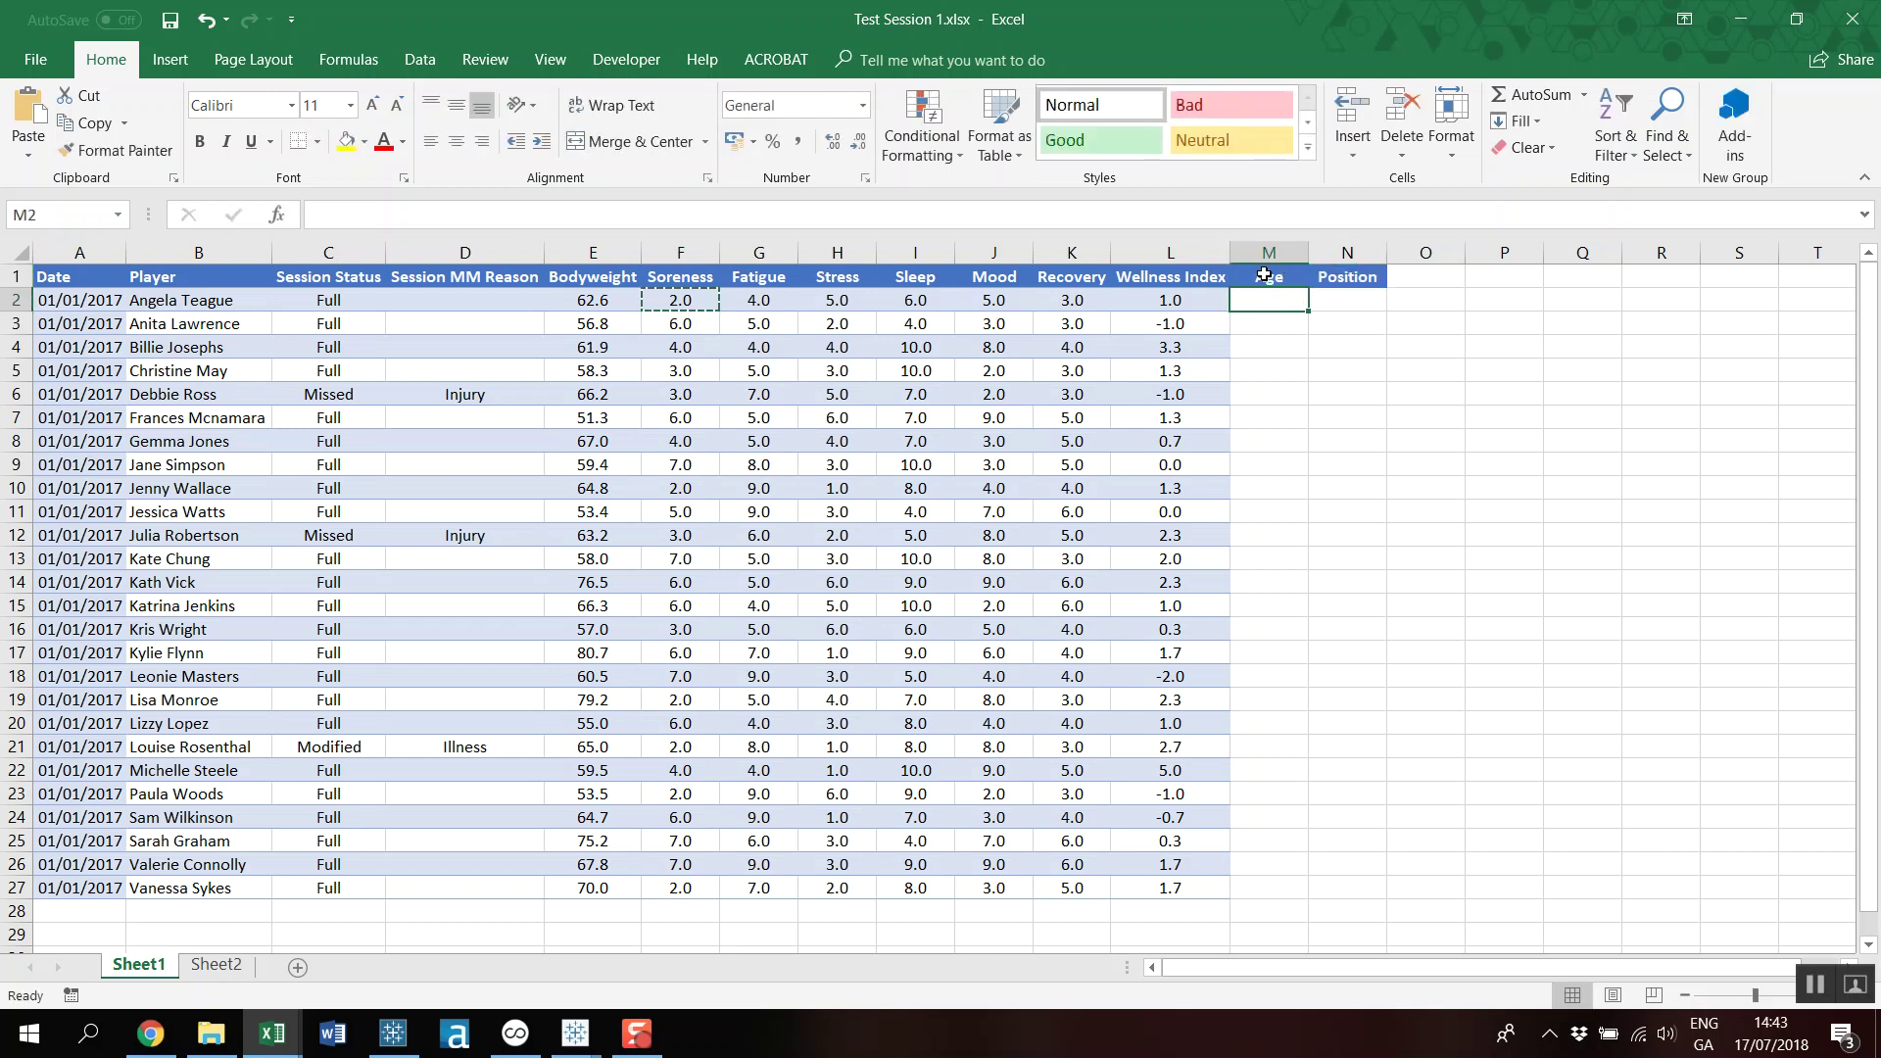
Enter an exact-match VLOOKUP of B2 in M2, returning column 2 of A2:C27 in Player Positions And Age.xlsx, and move the formula to N2.
type("=vlookup(")
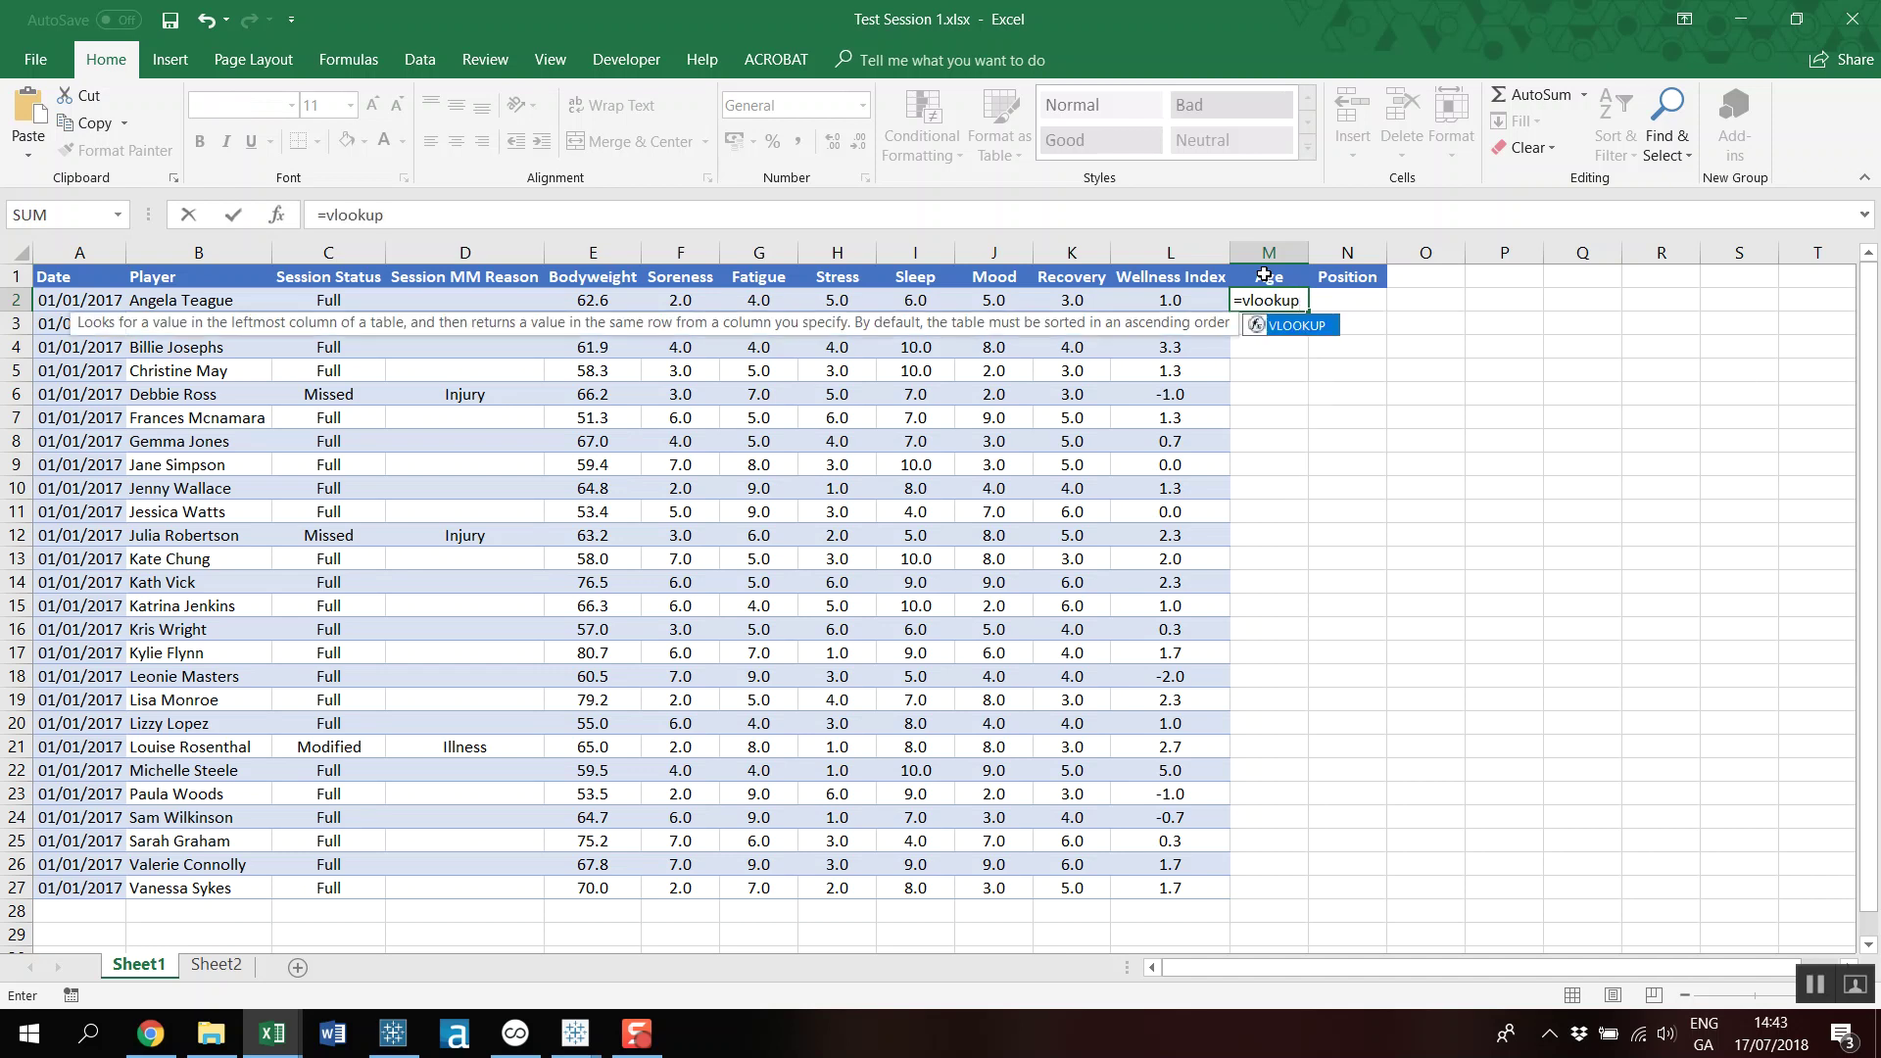
left_click(191, 299)
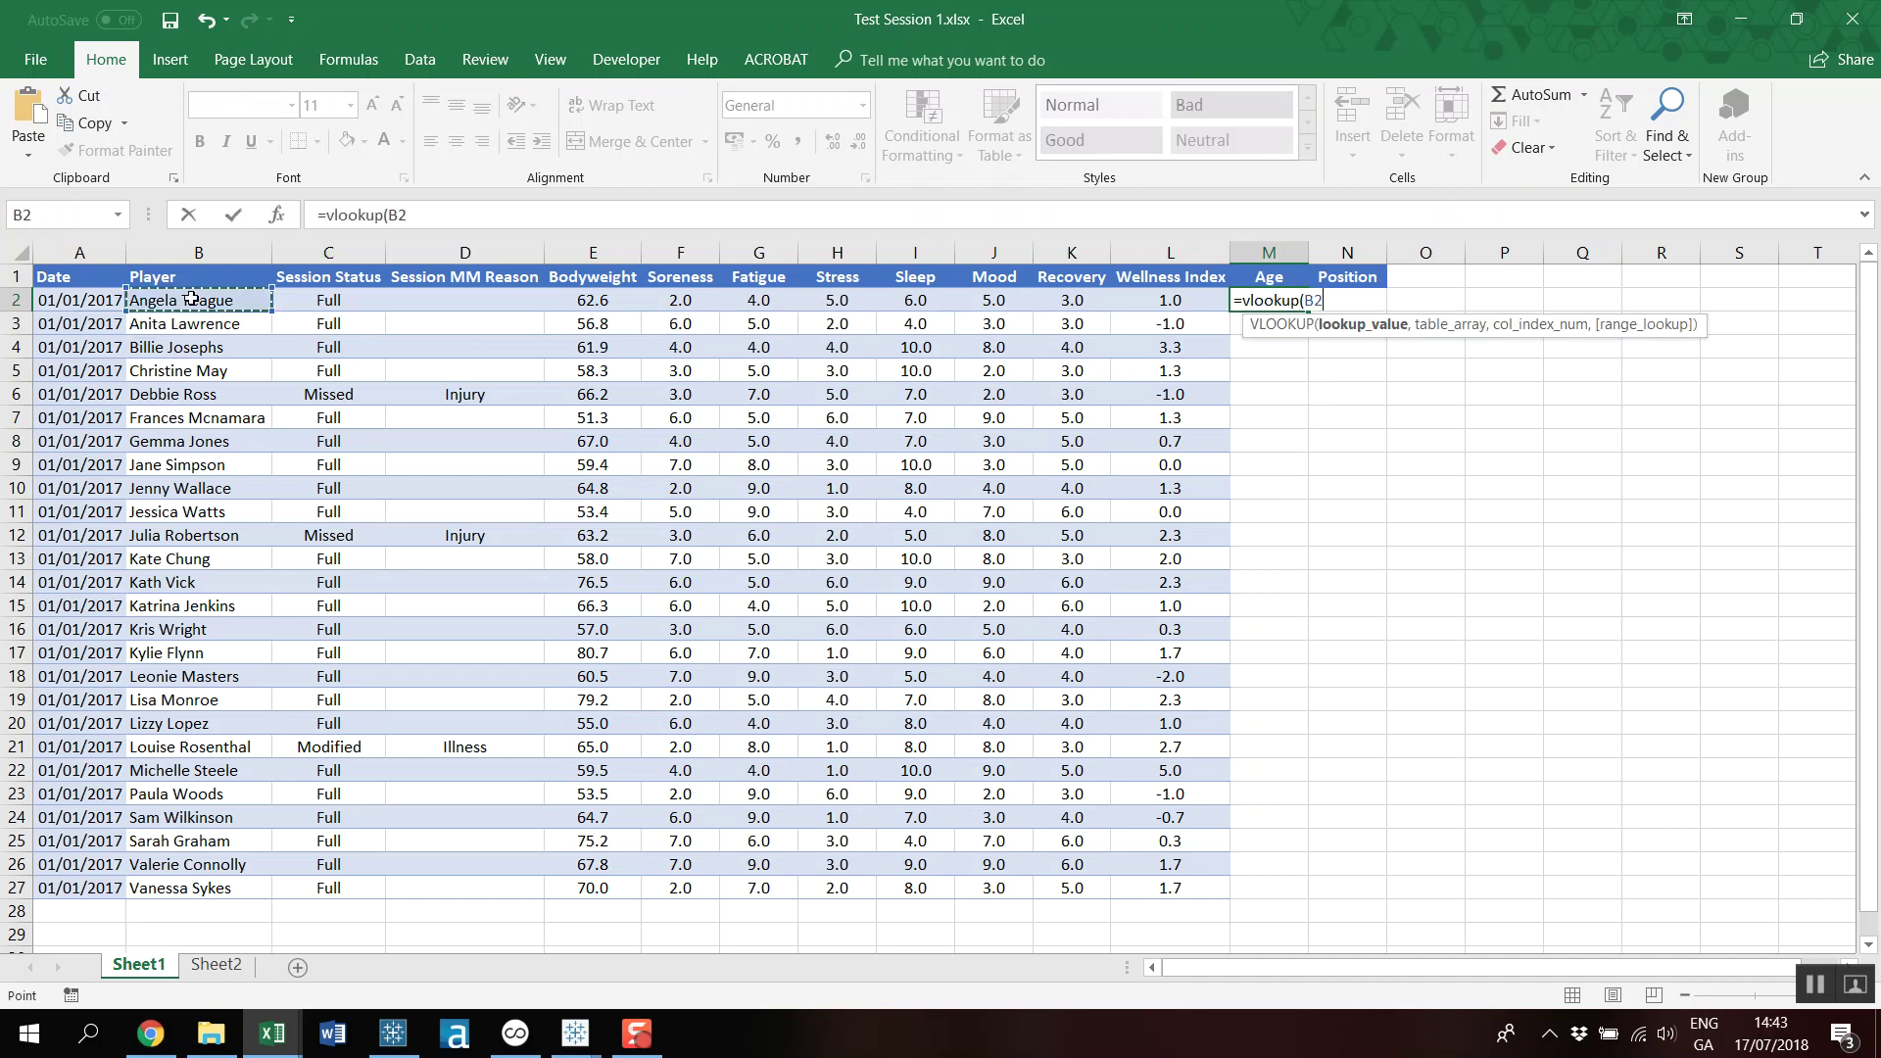
type(",")
left_click(222, 966)
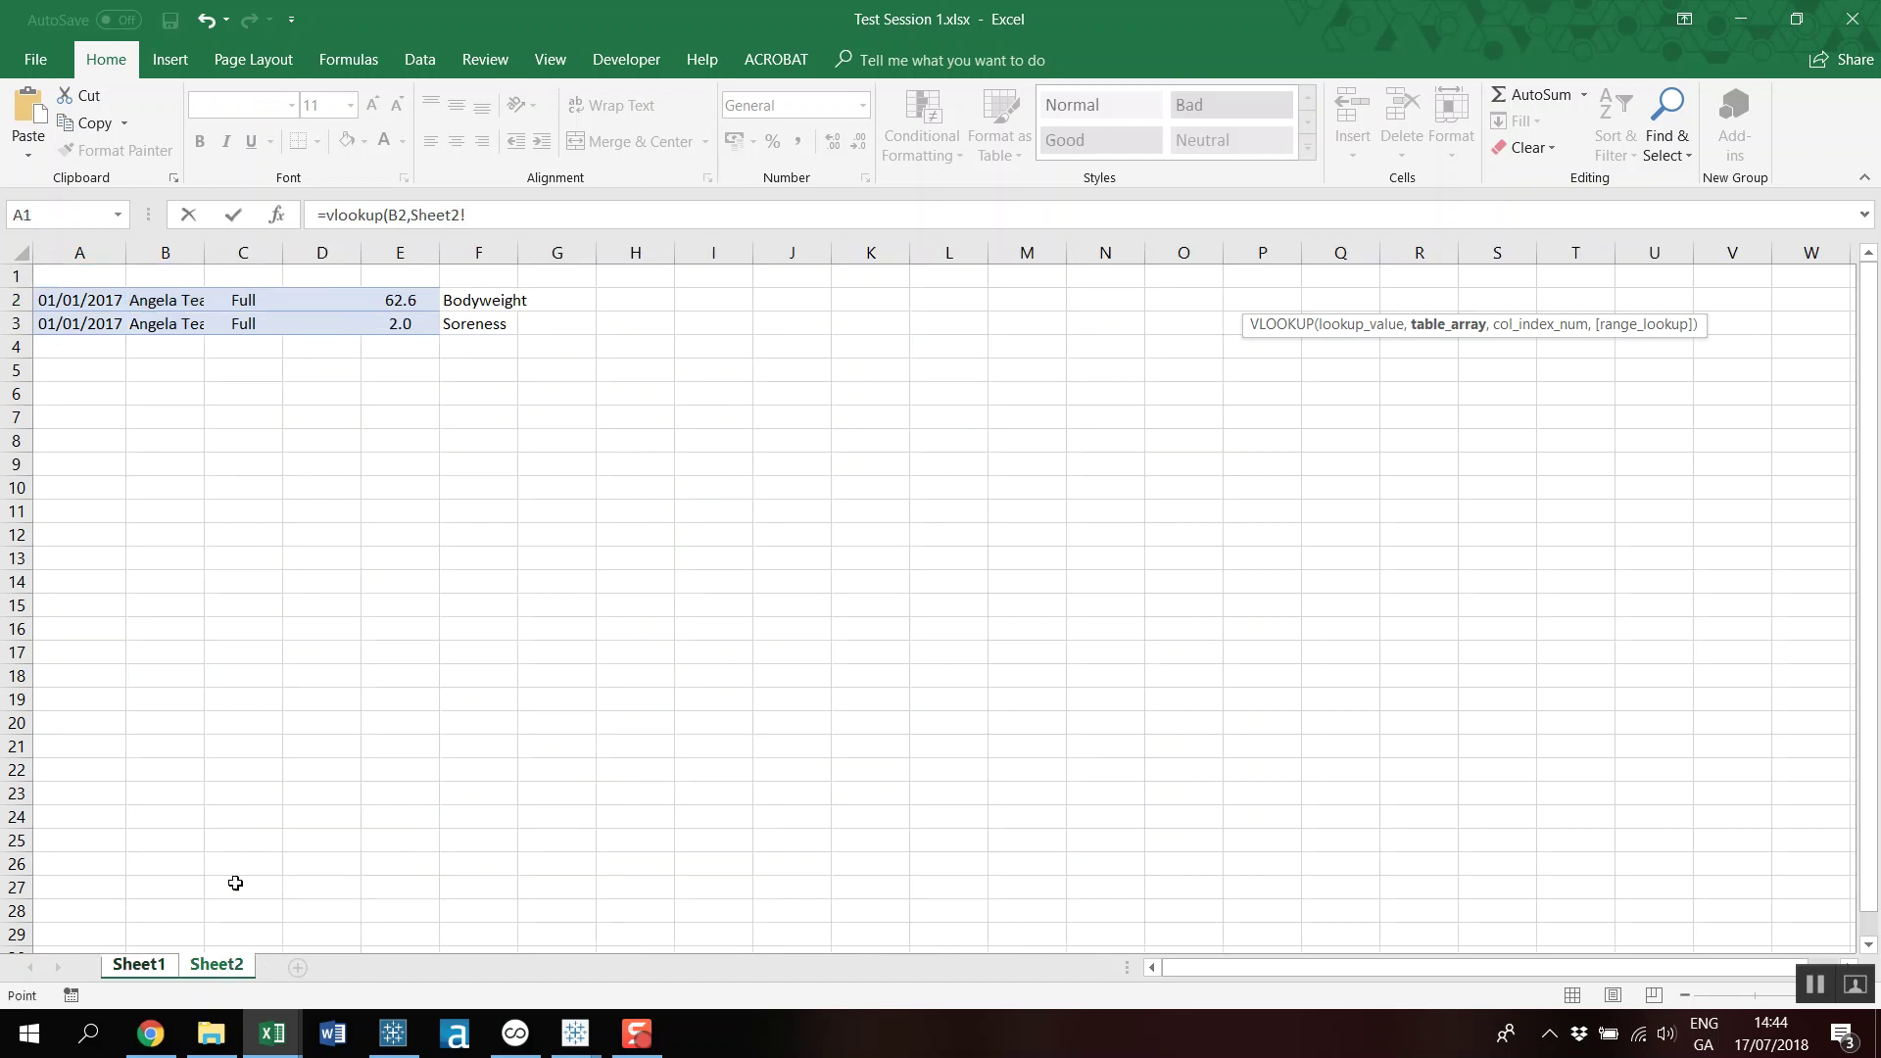
mouse_move(263, 1054)
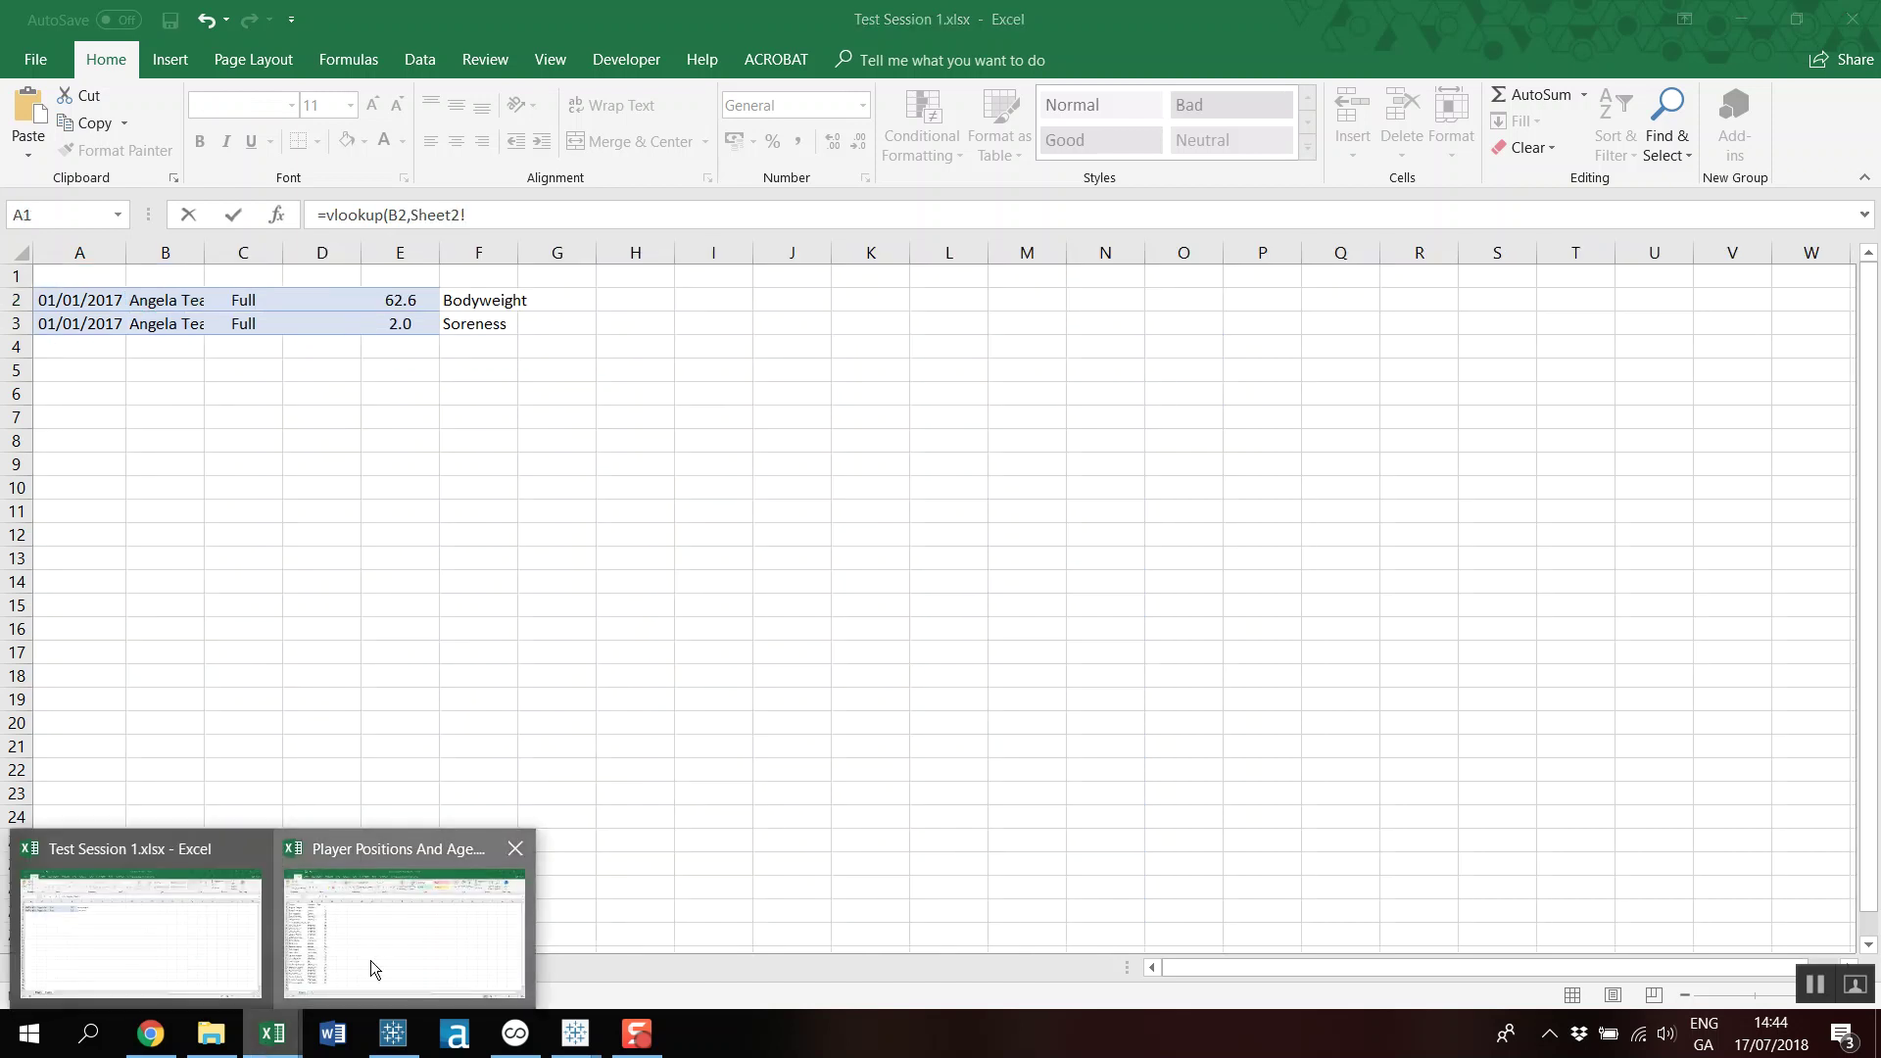
left_click(376, 970)
left_click_drag(68, 299, 292, 877)
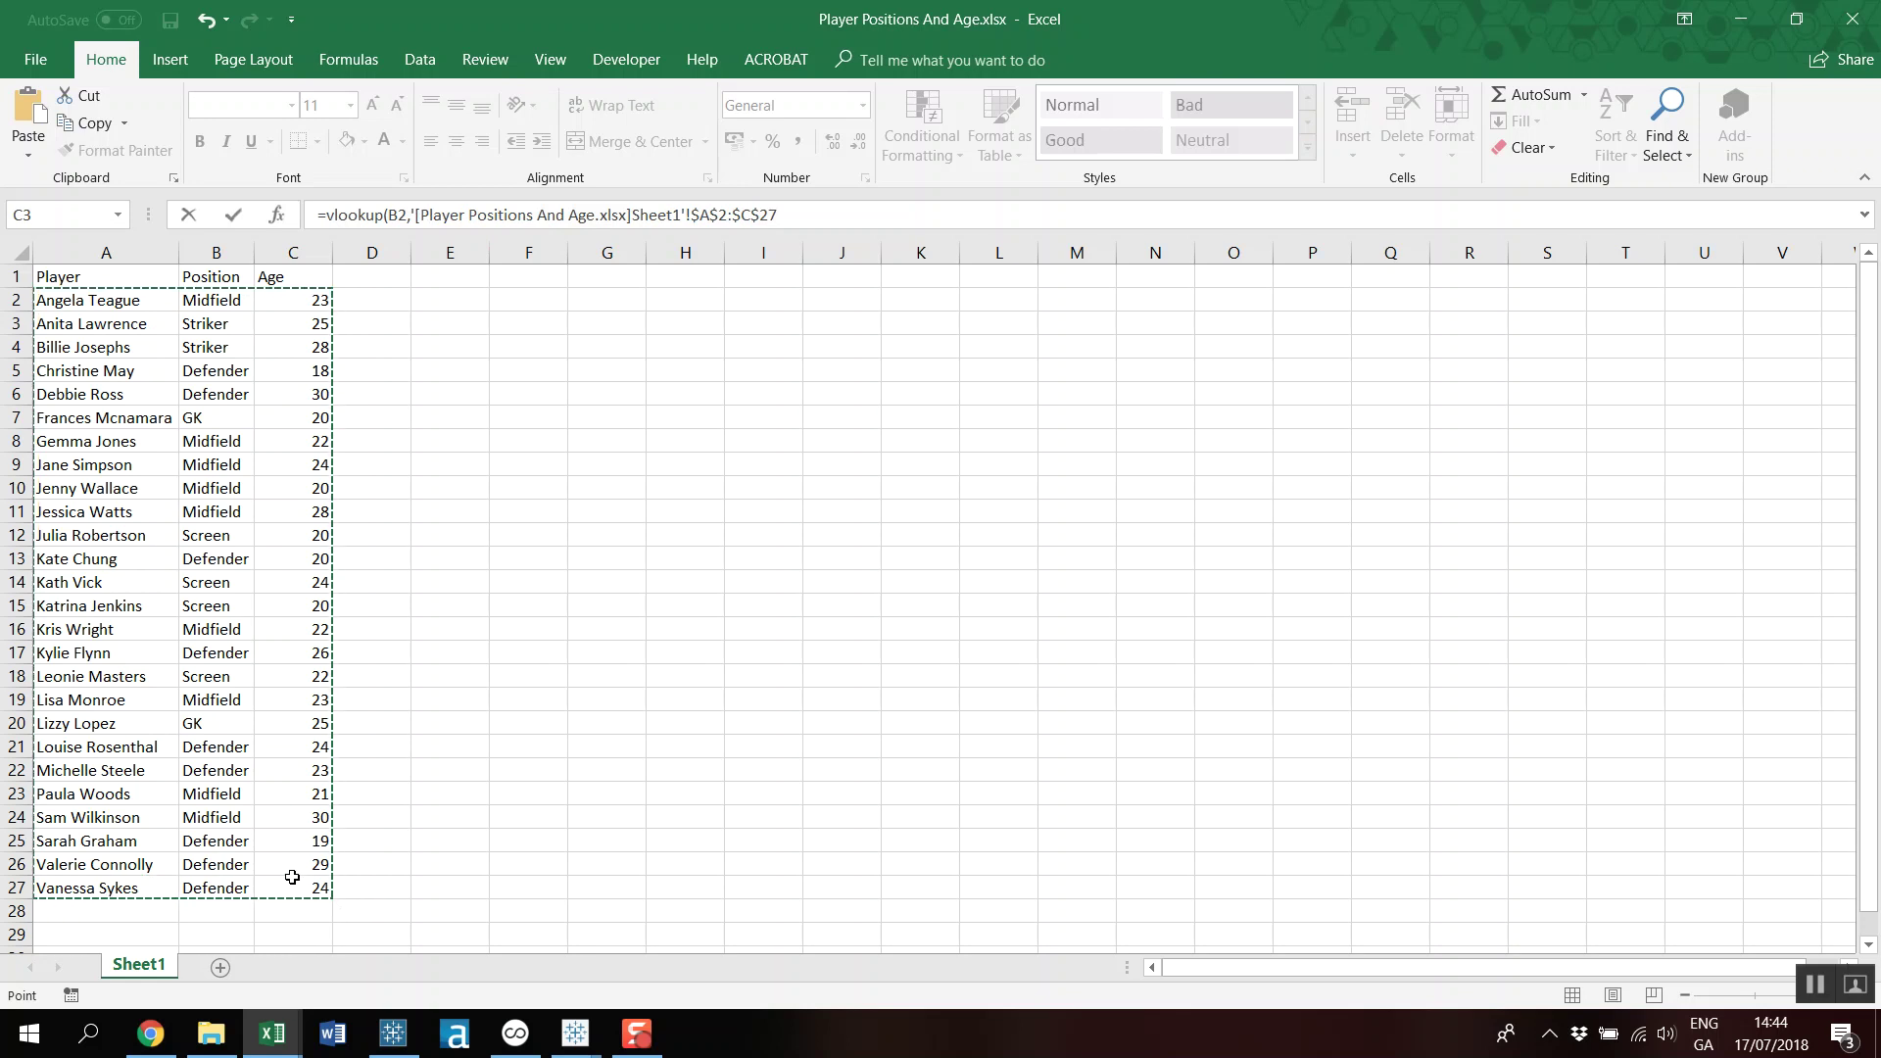
type(",")
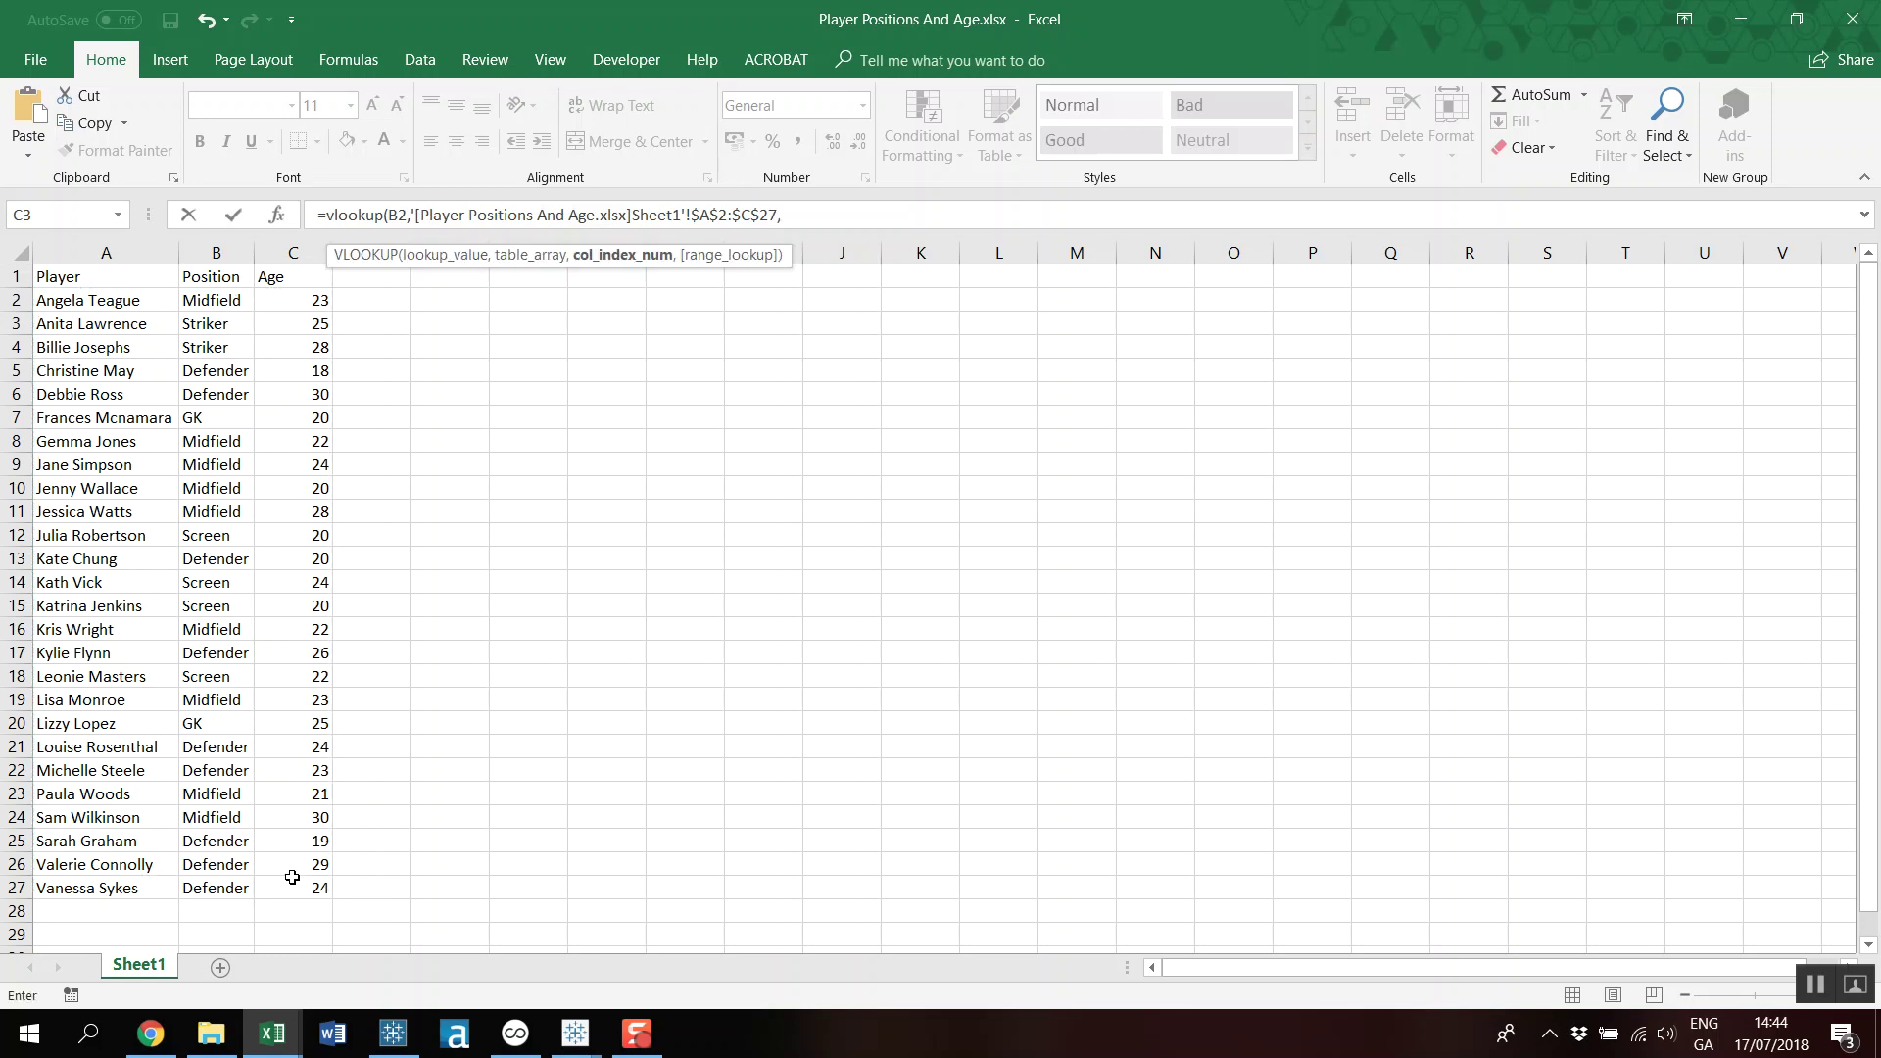
type("2,0)")
key("Return")
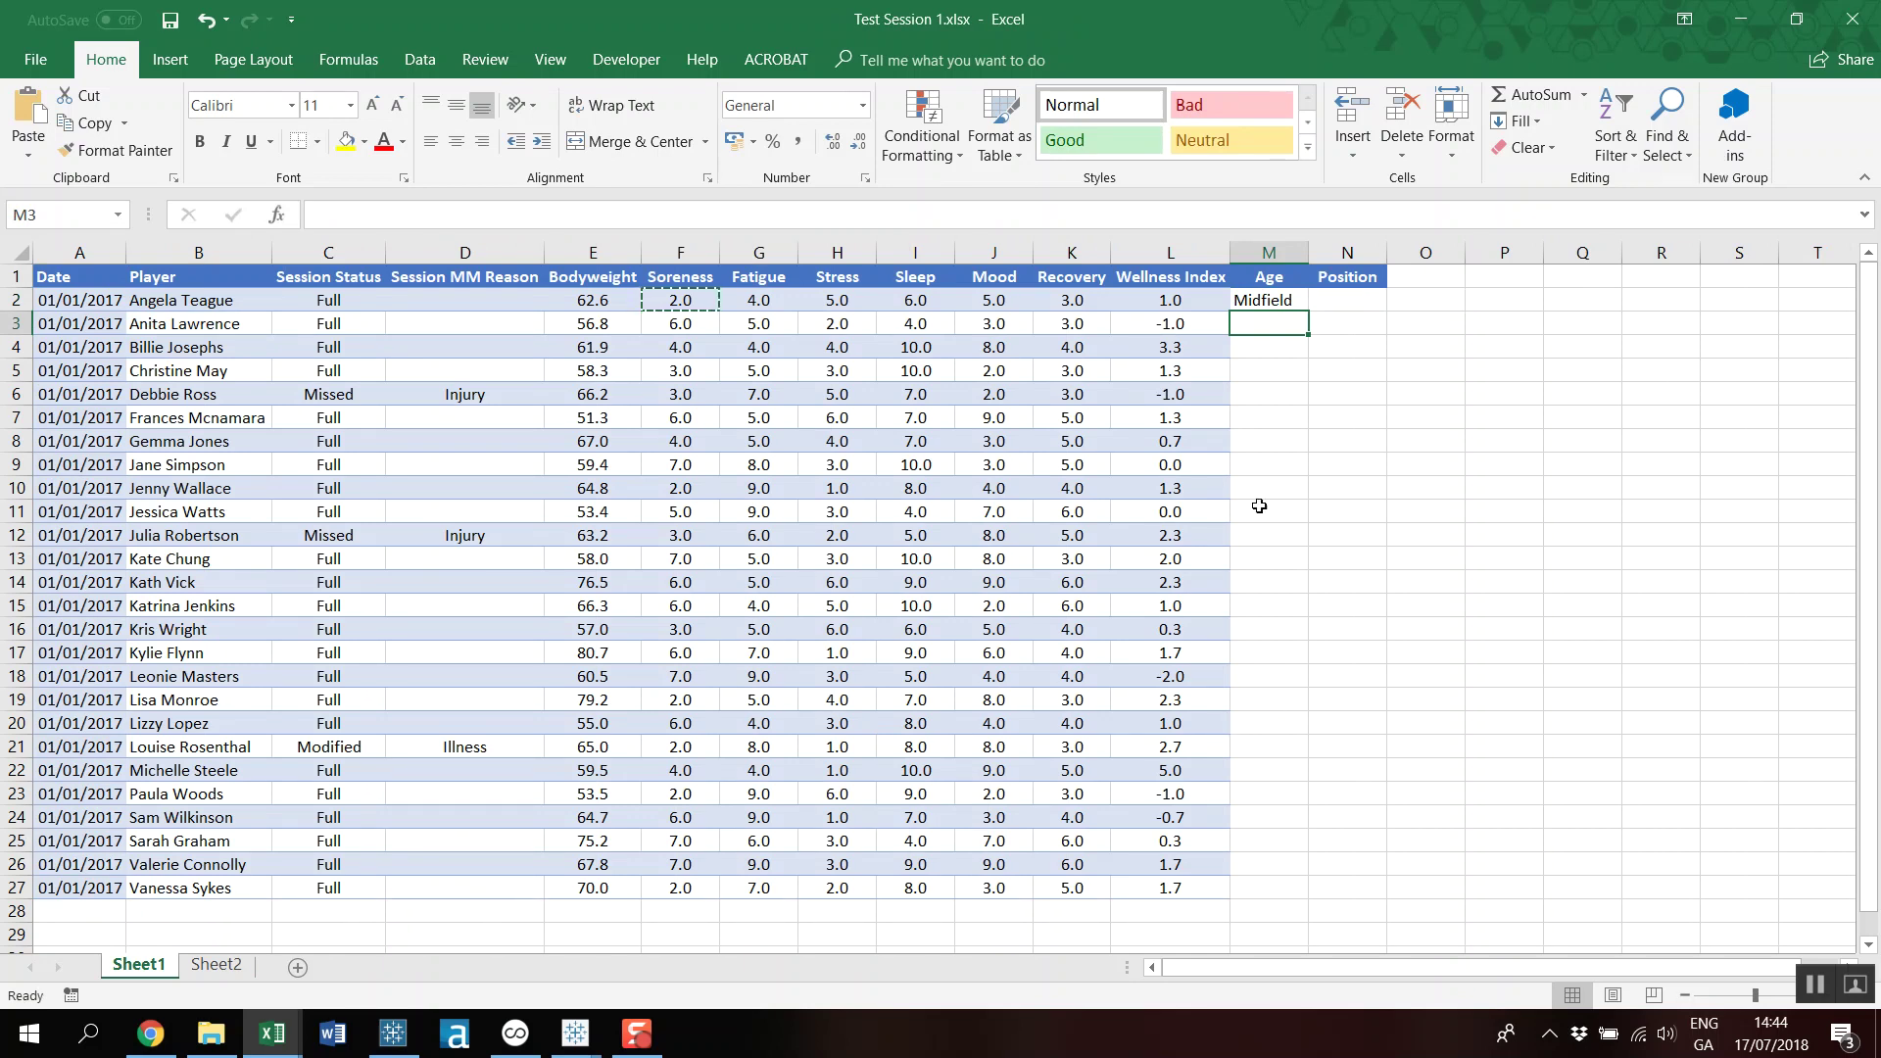
left_click(1278, 310)
left_click_drag(1278, 310, 1367, 309)
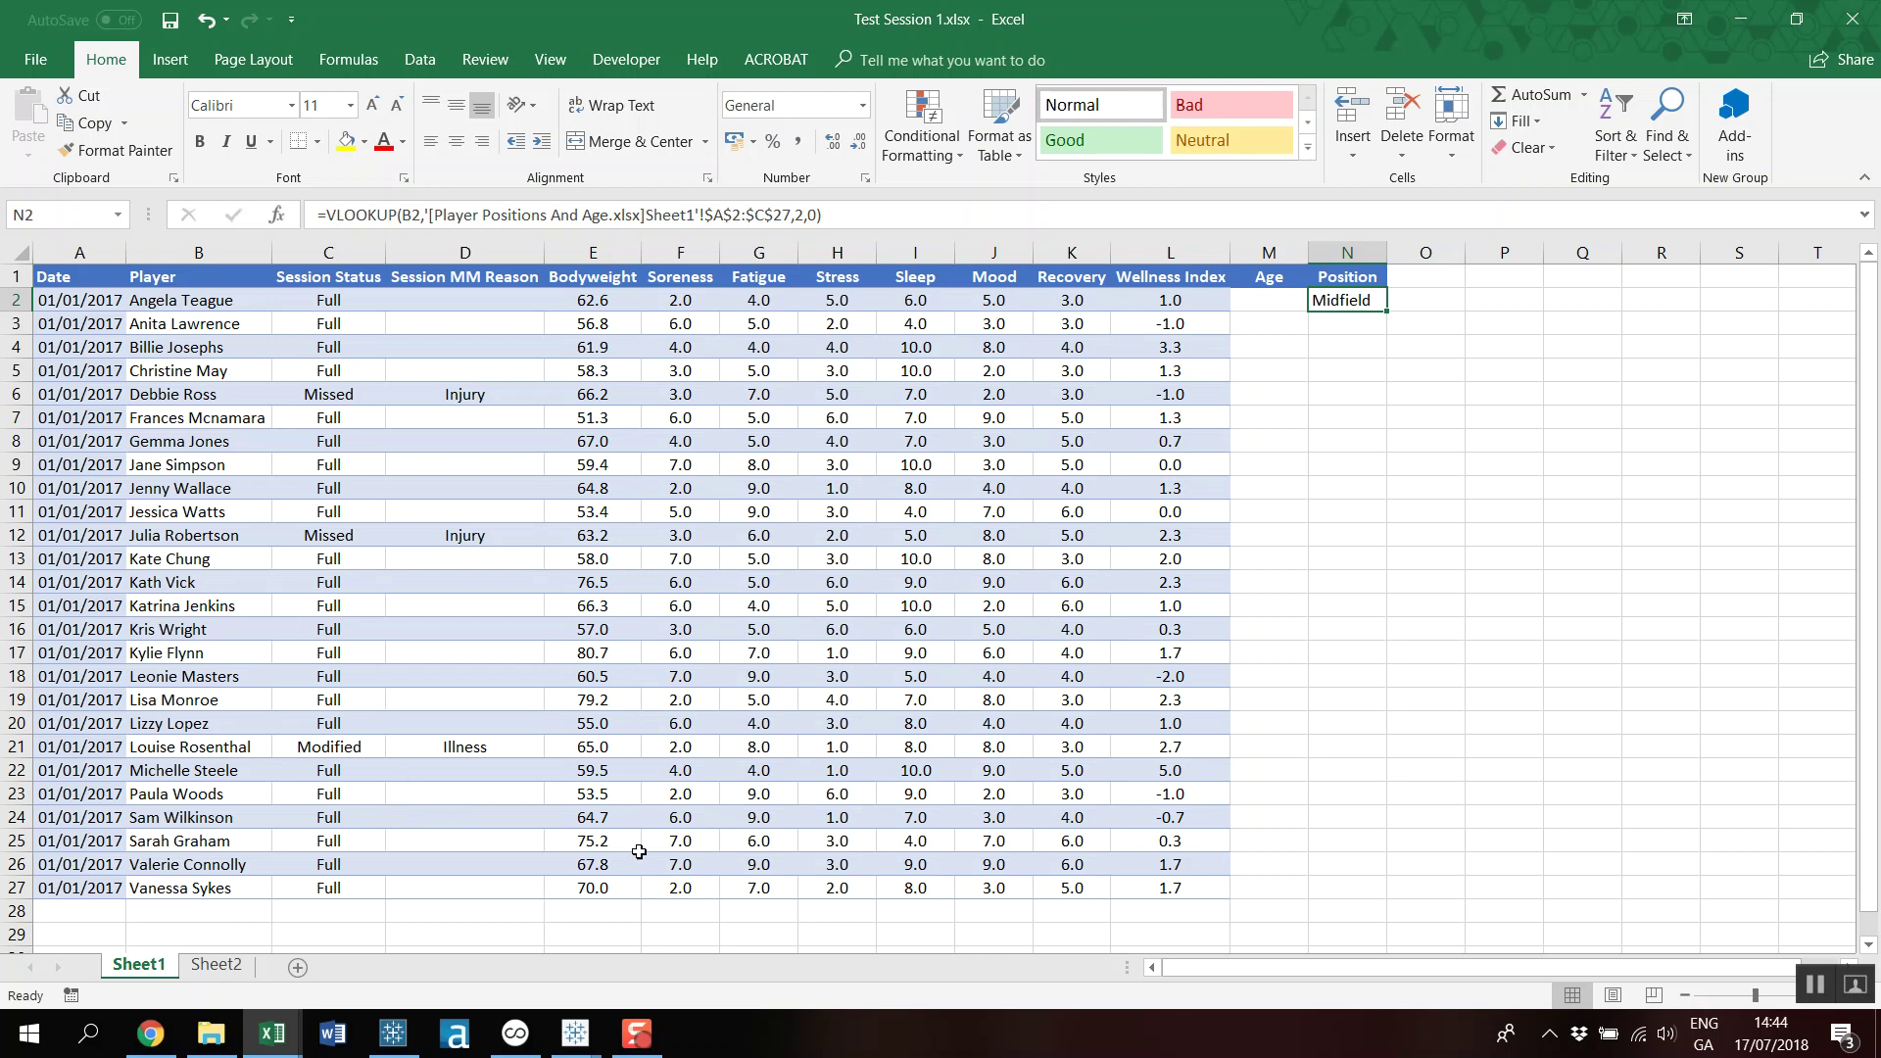
Switch to Tableau Prep and add a connection to the Excel file Player Positions And Age.xlsx.
left_click(1741, 18)
left_click(393, 1033)
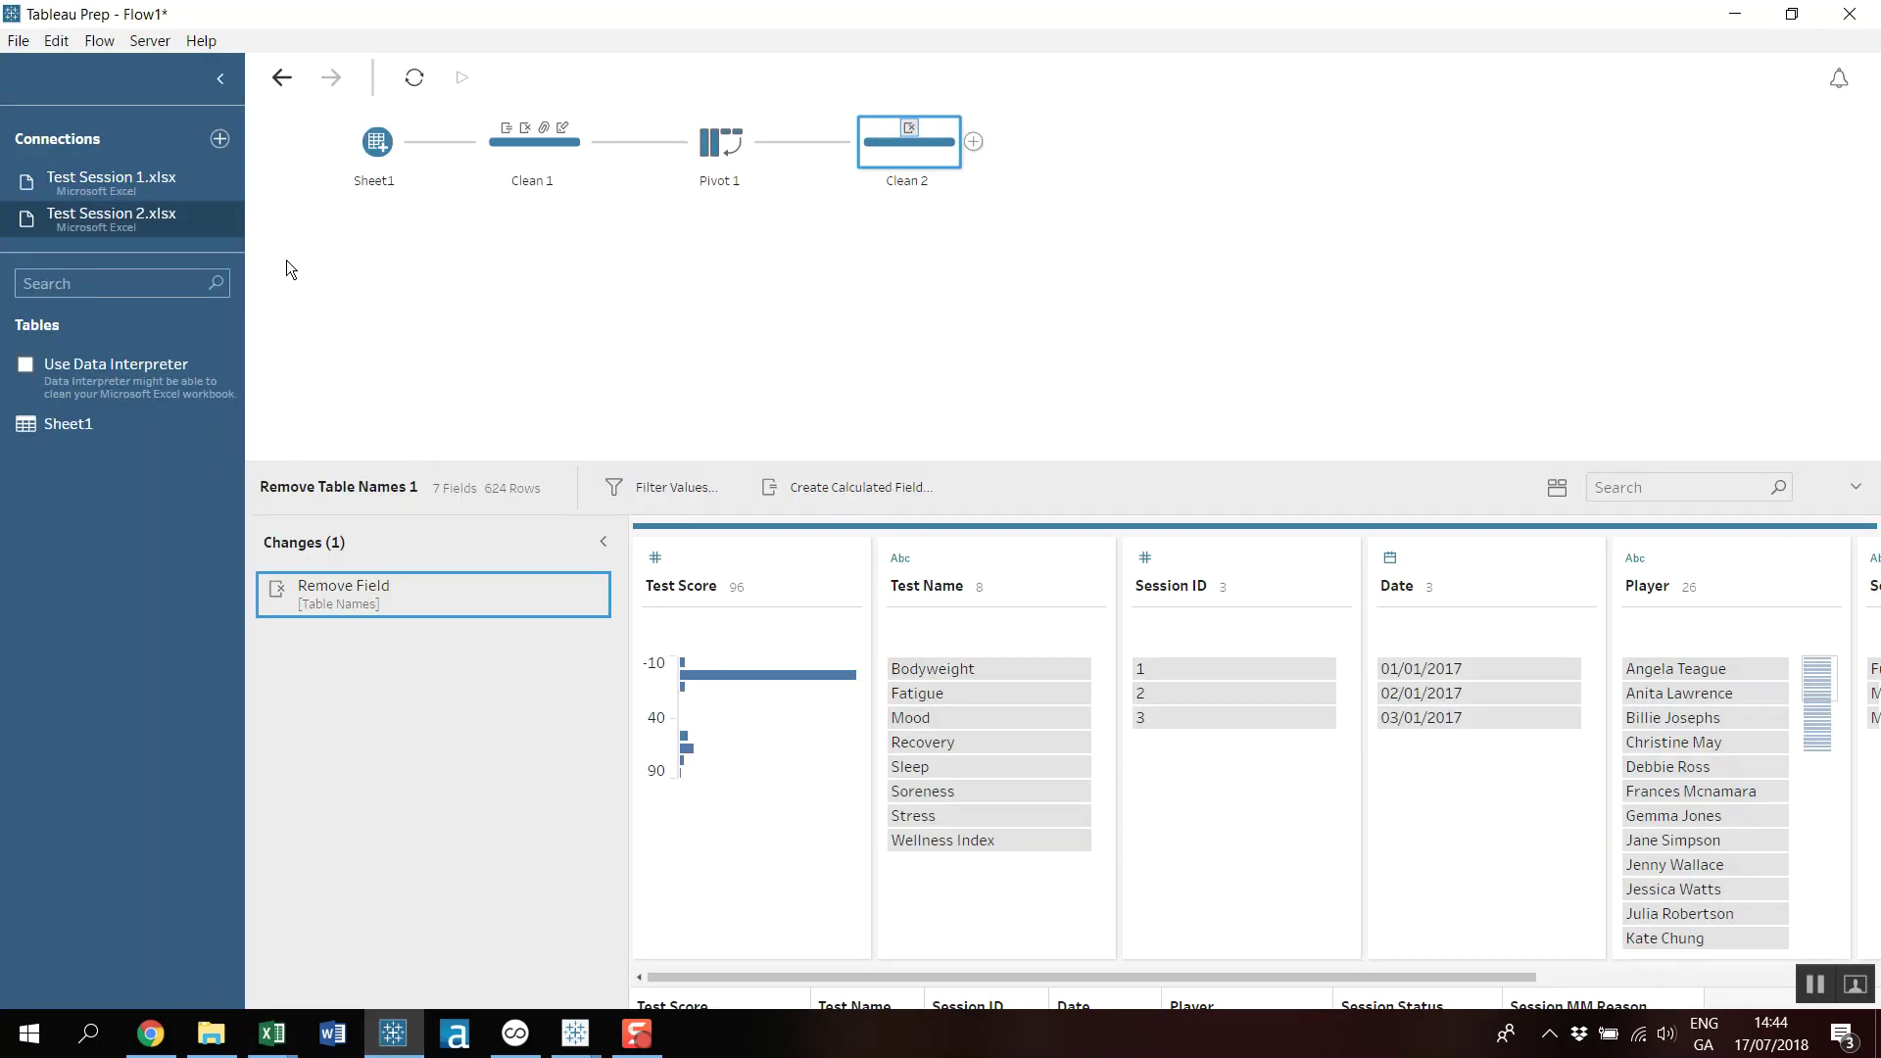
left_click(220, 139)
left_click(357, 193)
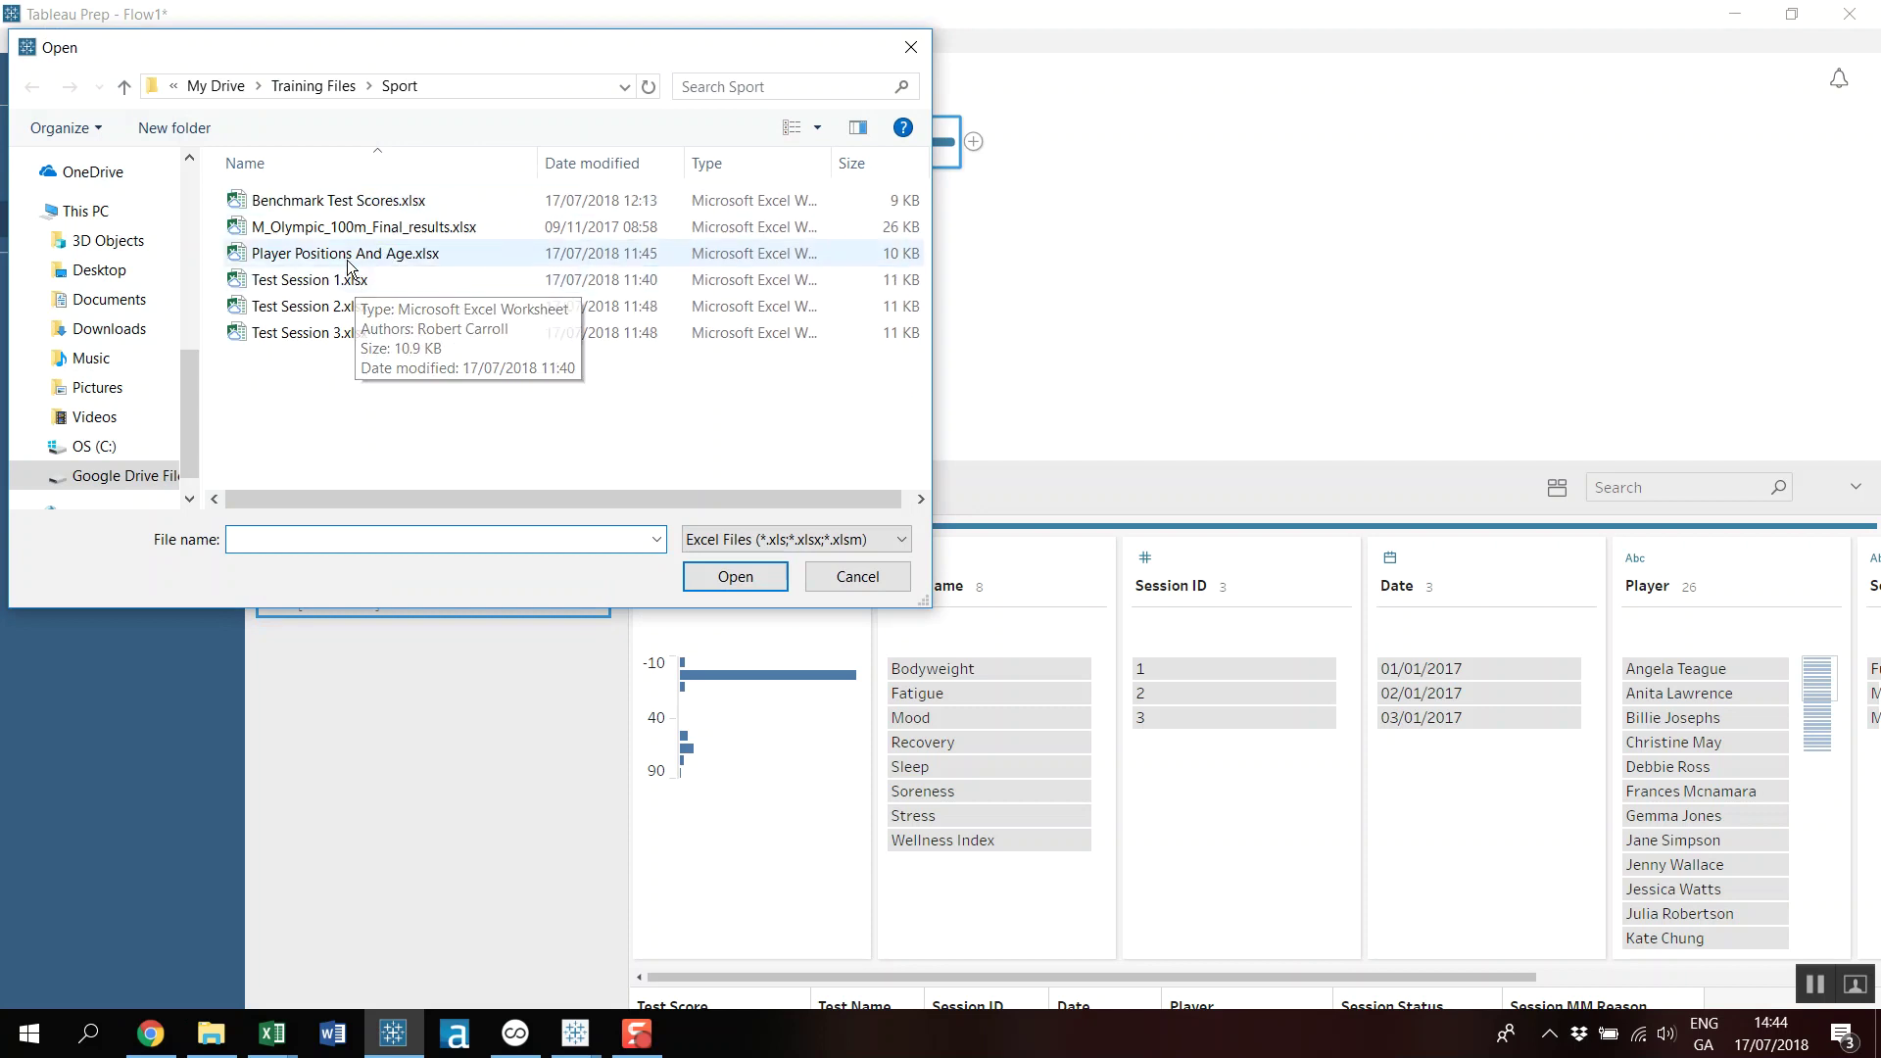
left_click(348, 257)
double_click(348, 257)
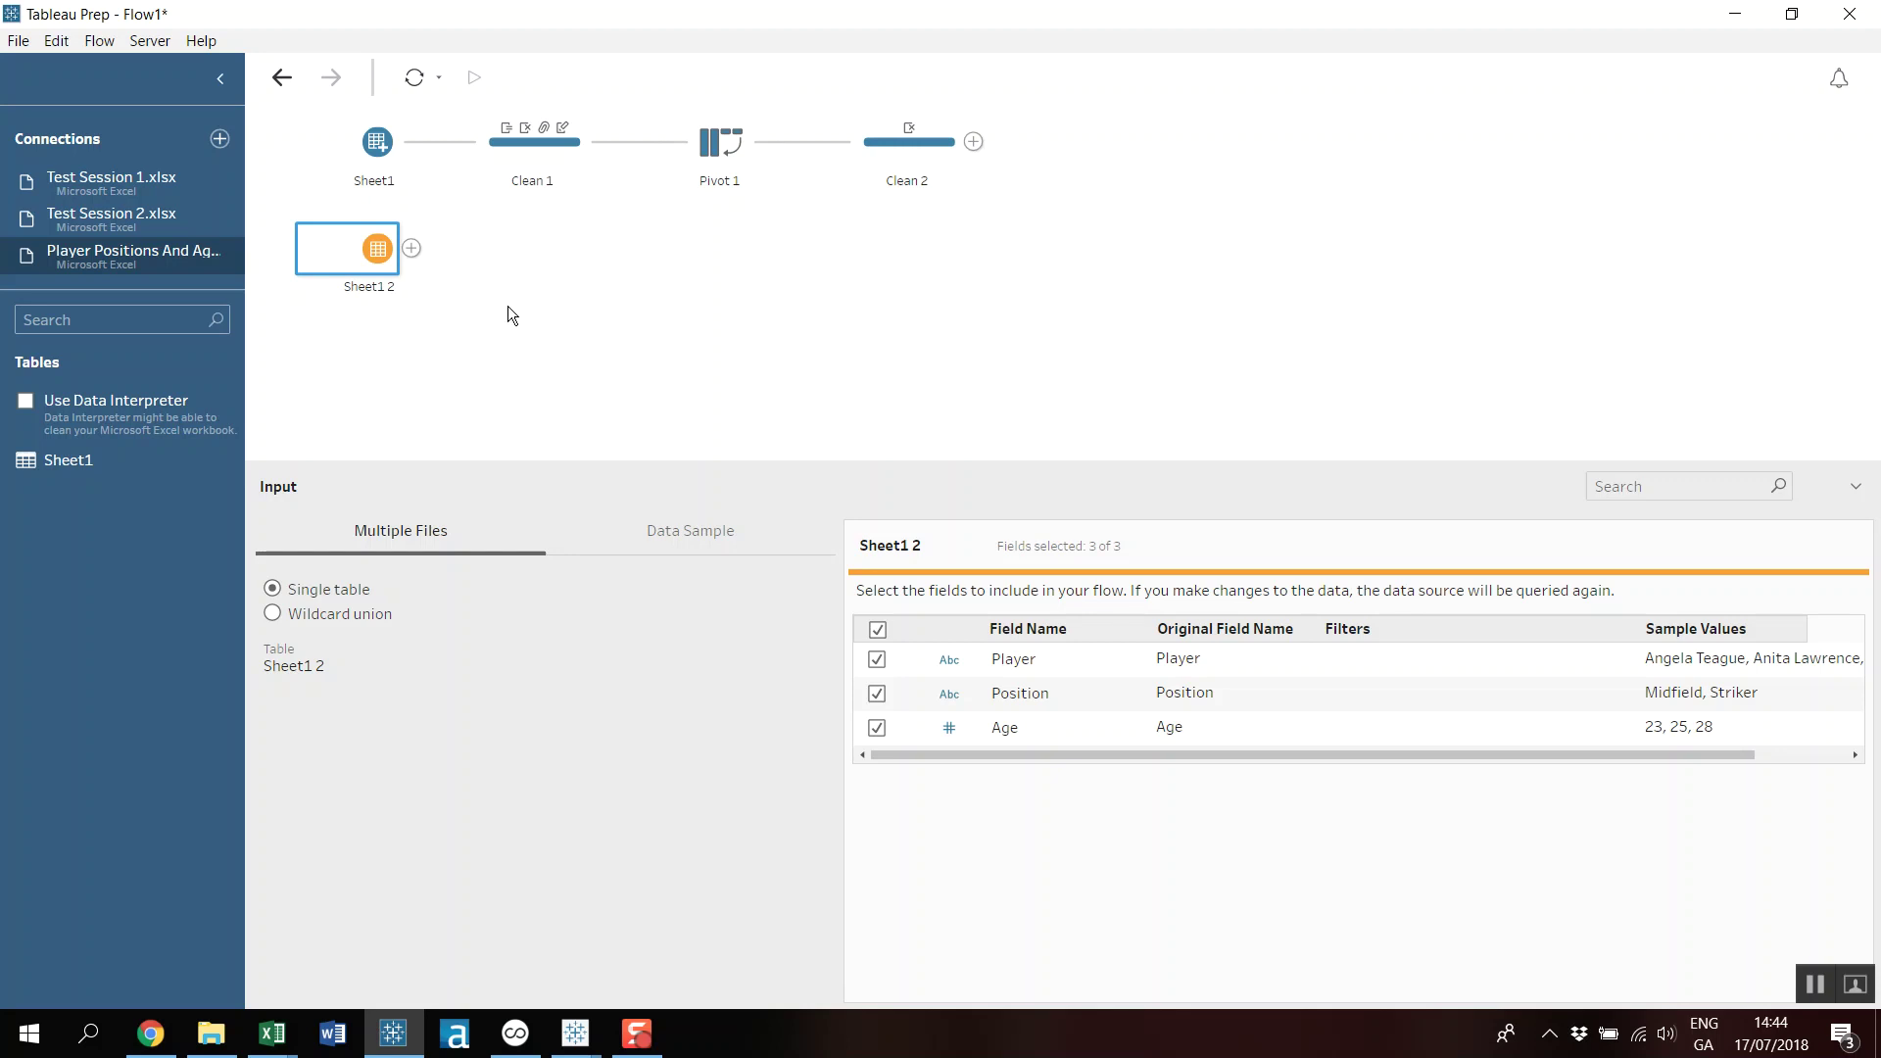
Join the Sheet1 2 input to Clean 2 on Player and change the join type to a left join.
left_click_drag(368, 275, 990, 139)
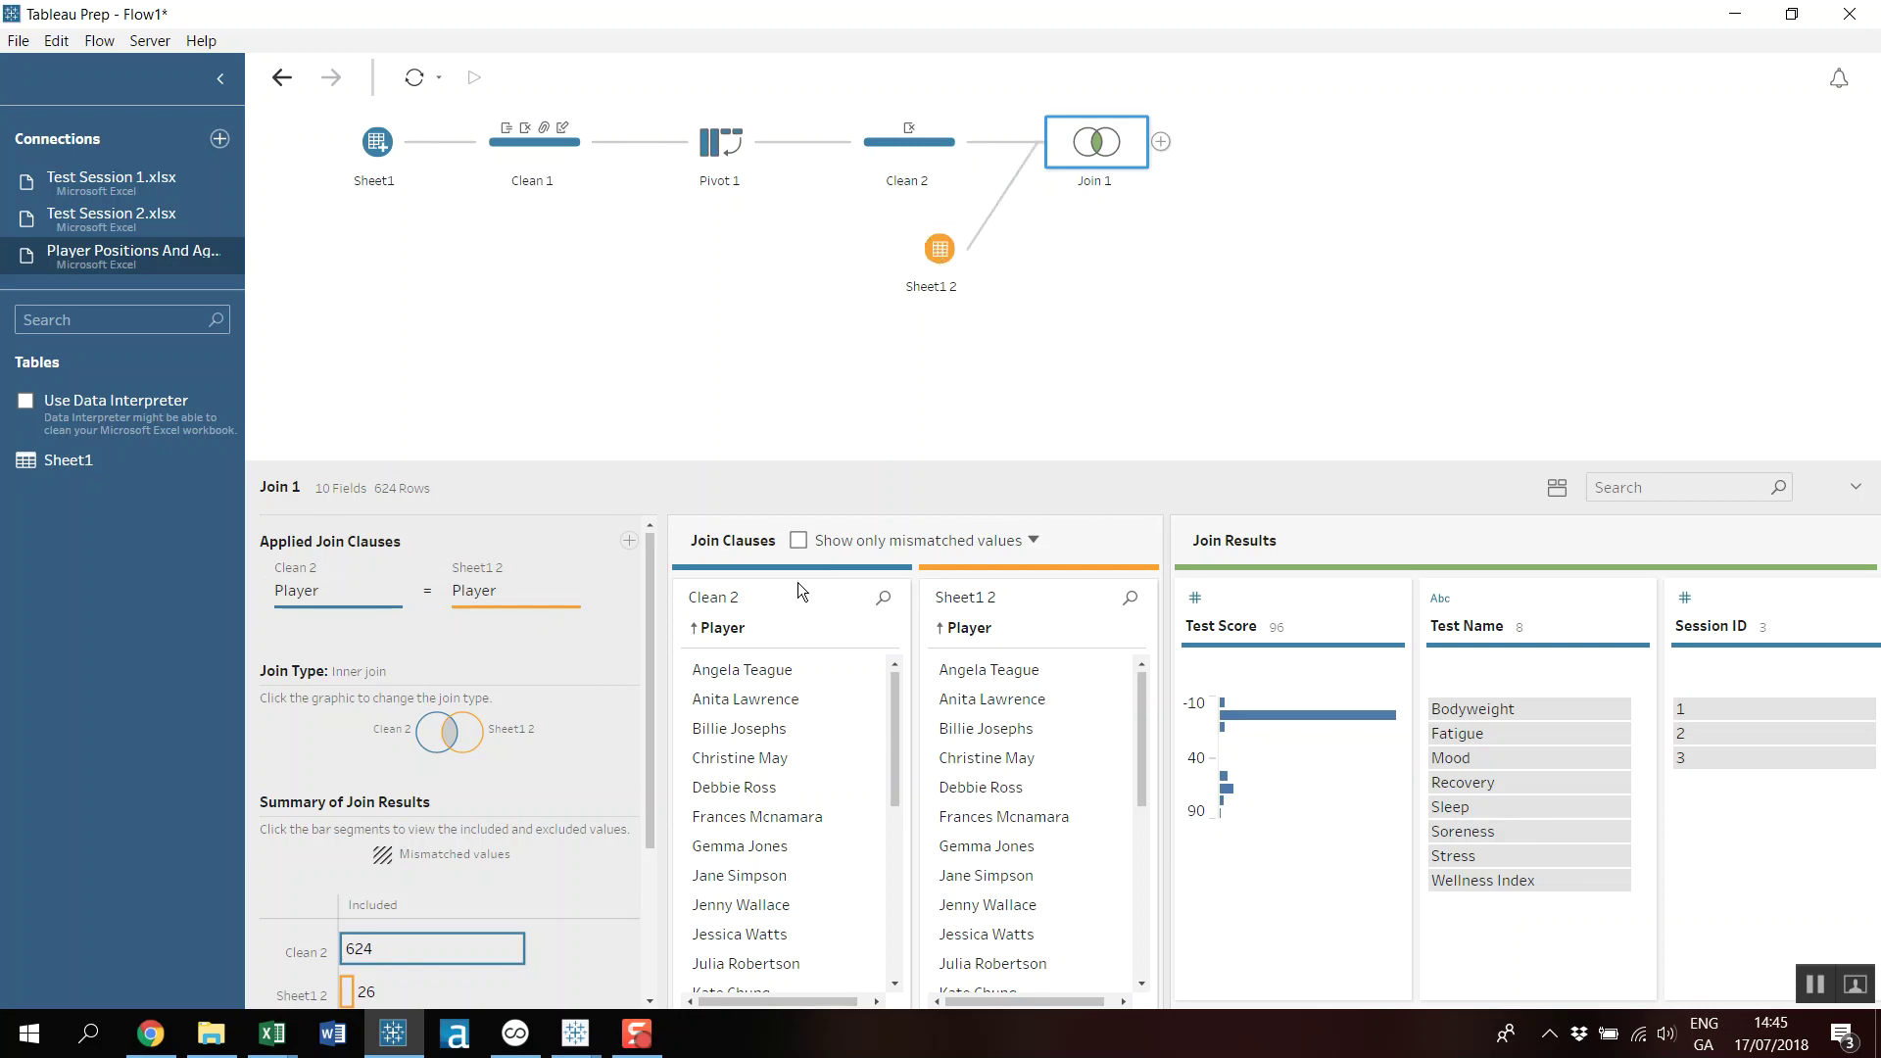
left_click_drag(645, 662, 647, 711)
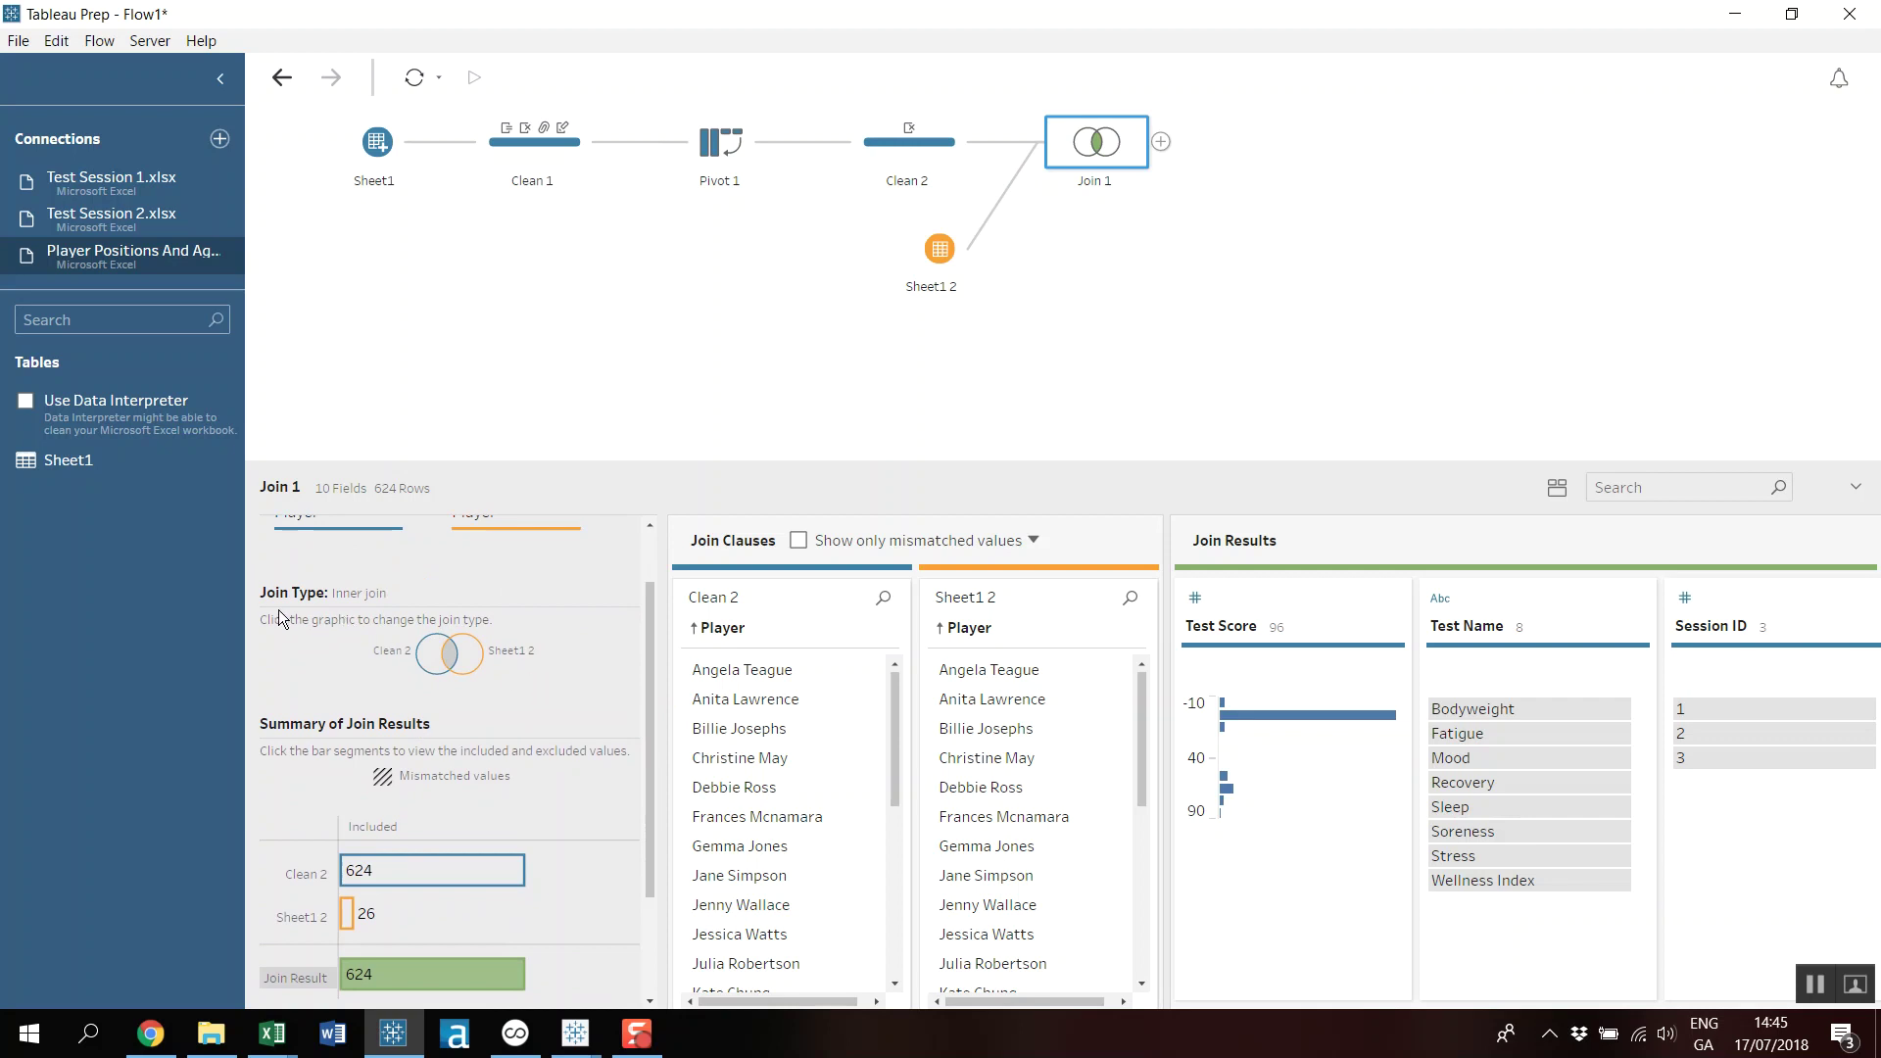
left_click(429, 657)
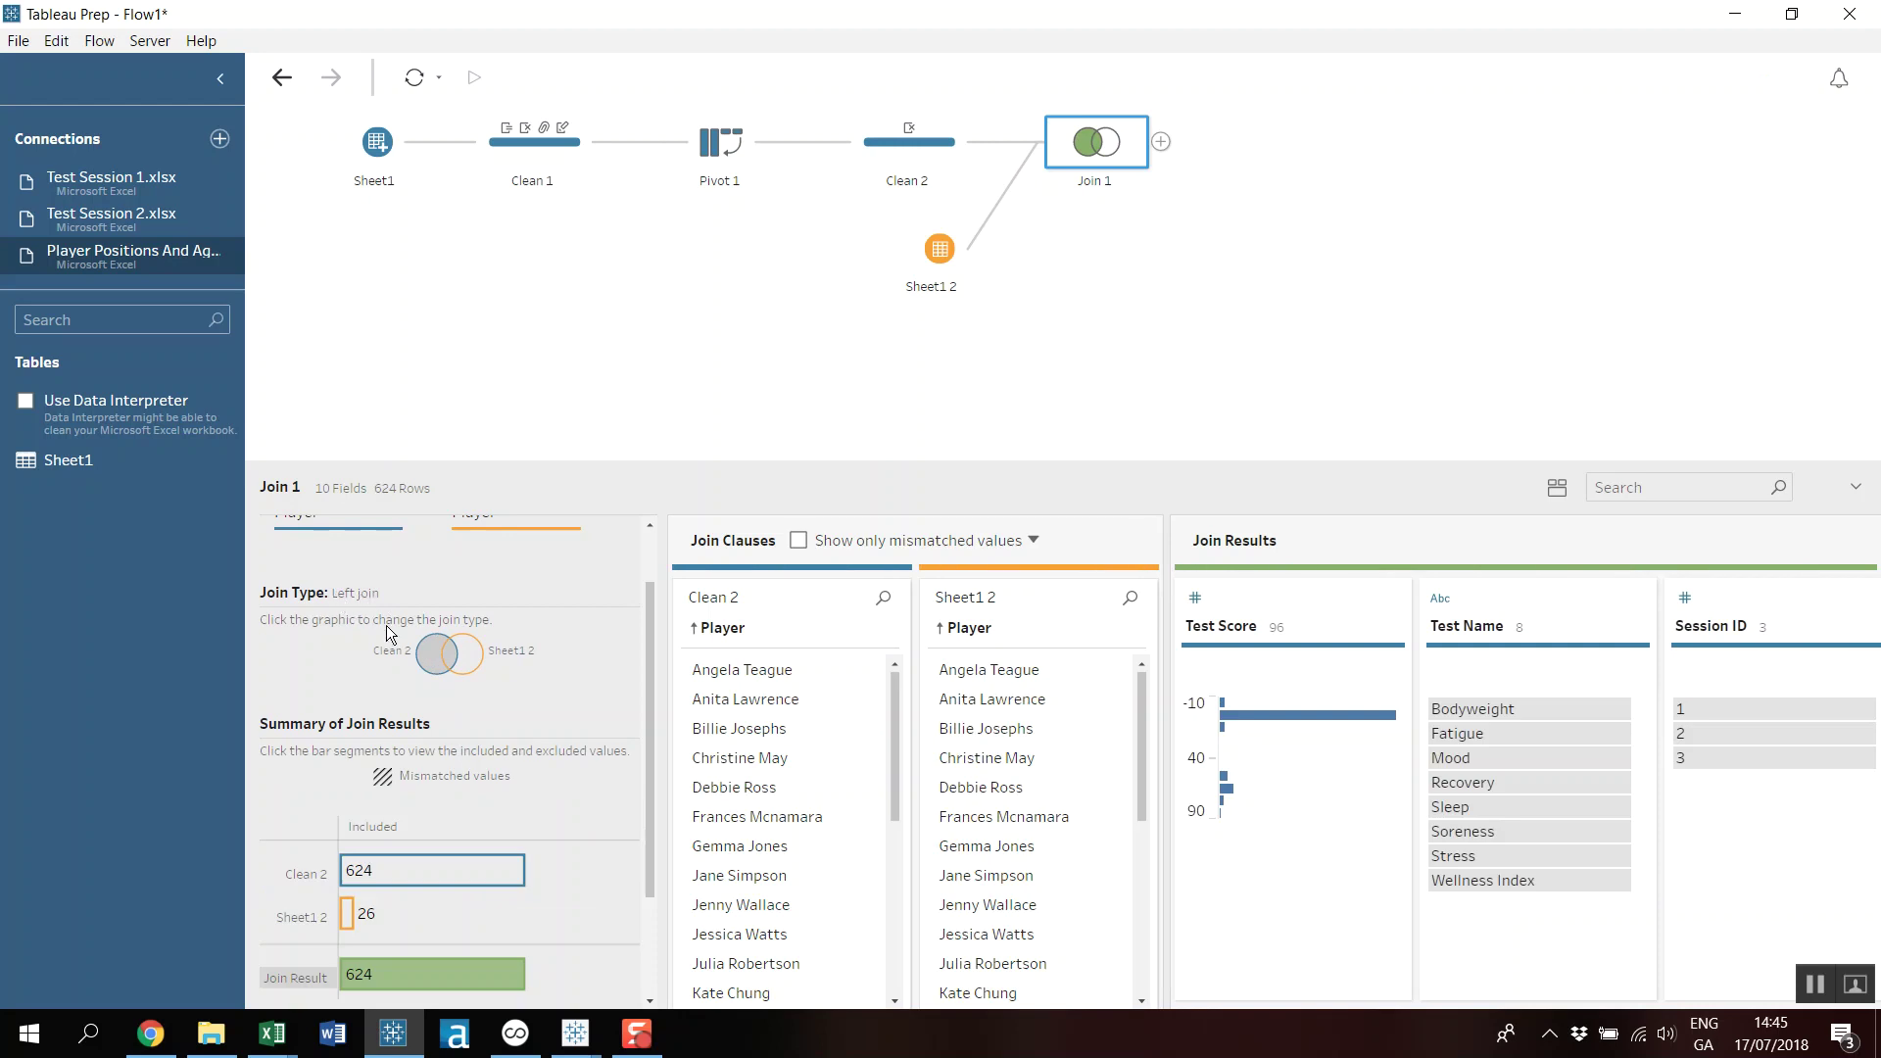
mouse_move(408, 880)
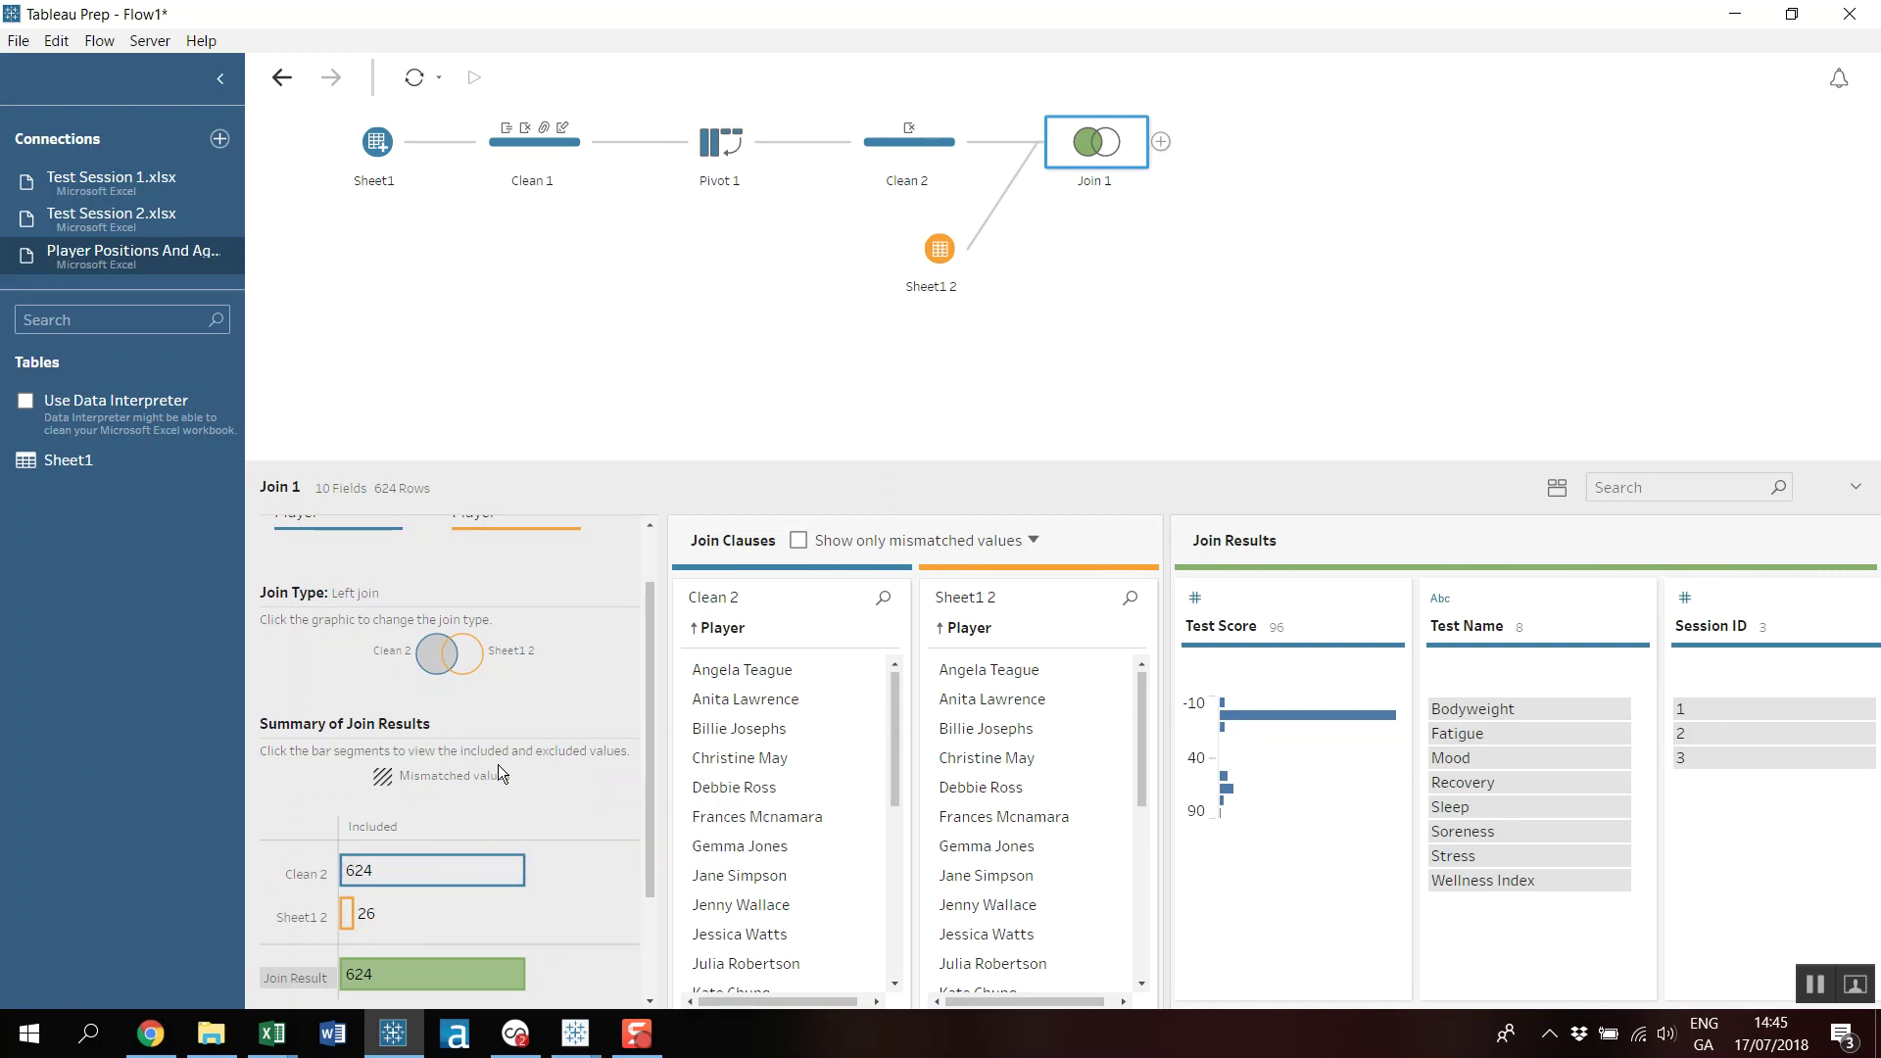
Change the join type of Join 1 to an inner join and review the summary of join results.
scroll(495, 765, "down", 3)
scroll(507, 699, "up", 4)
scroll(508, 699, "up", 1)
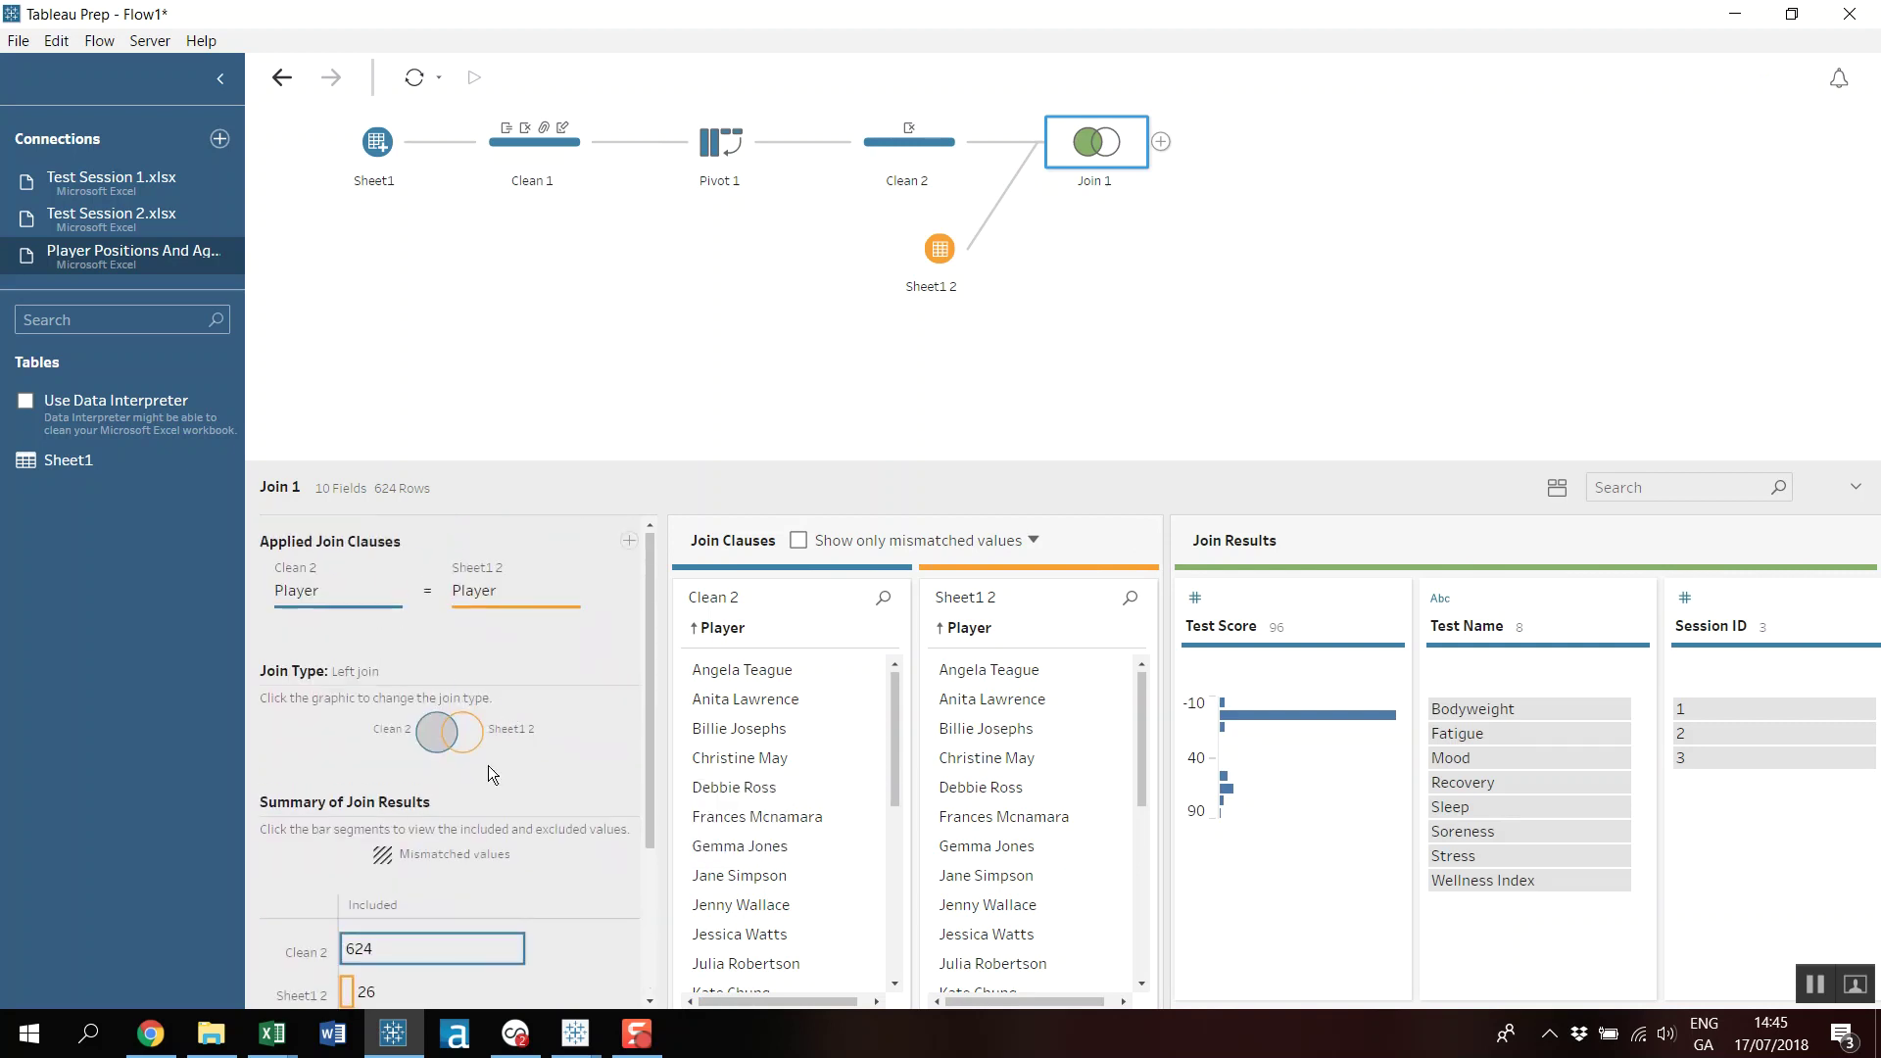
left_click(452, 744)
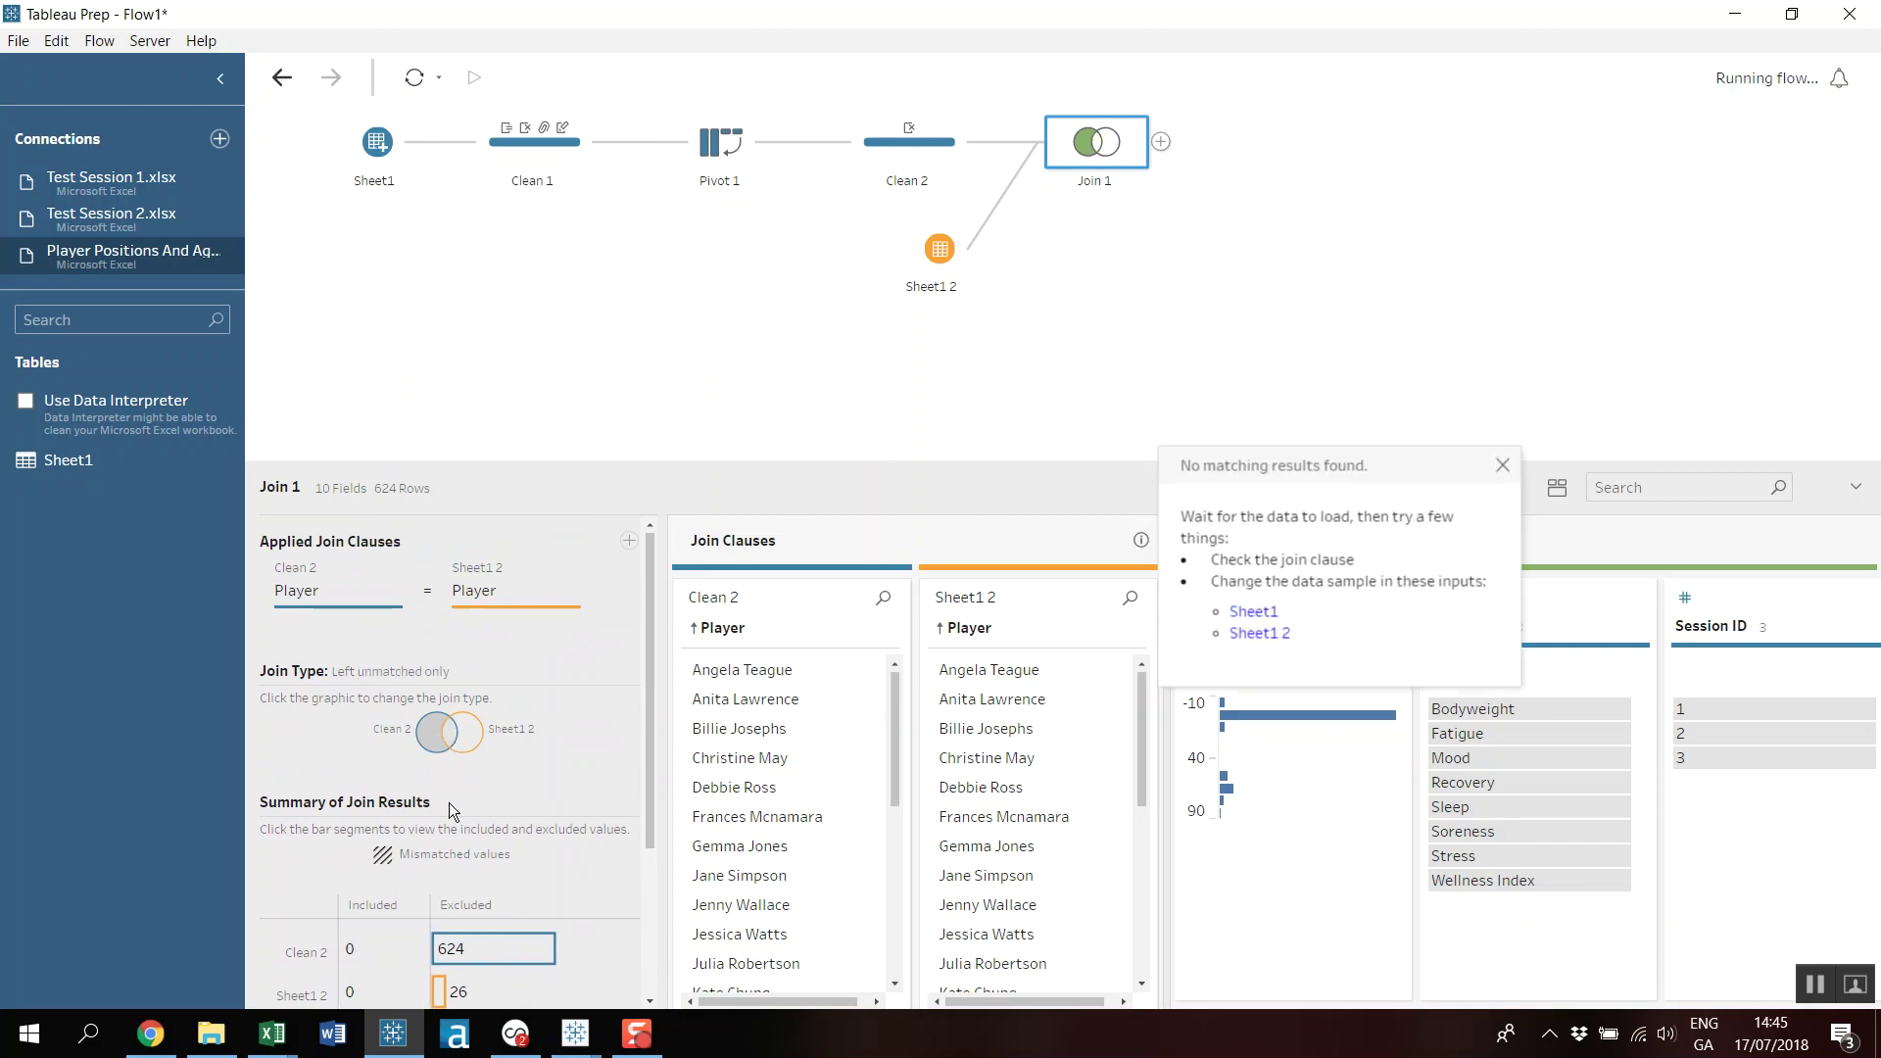
left_click(452, 744)
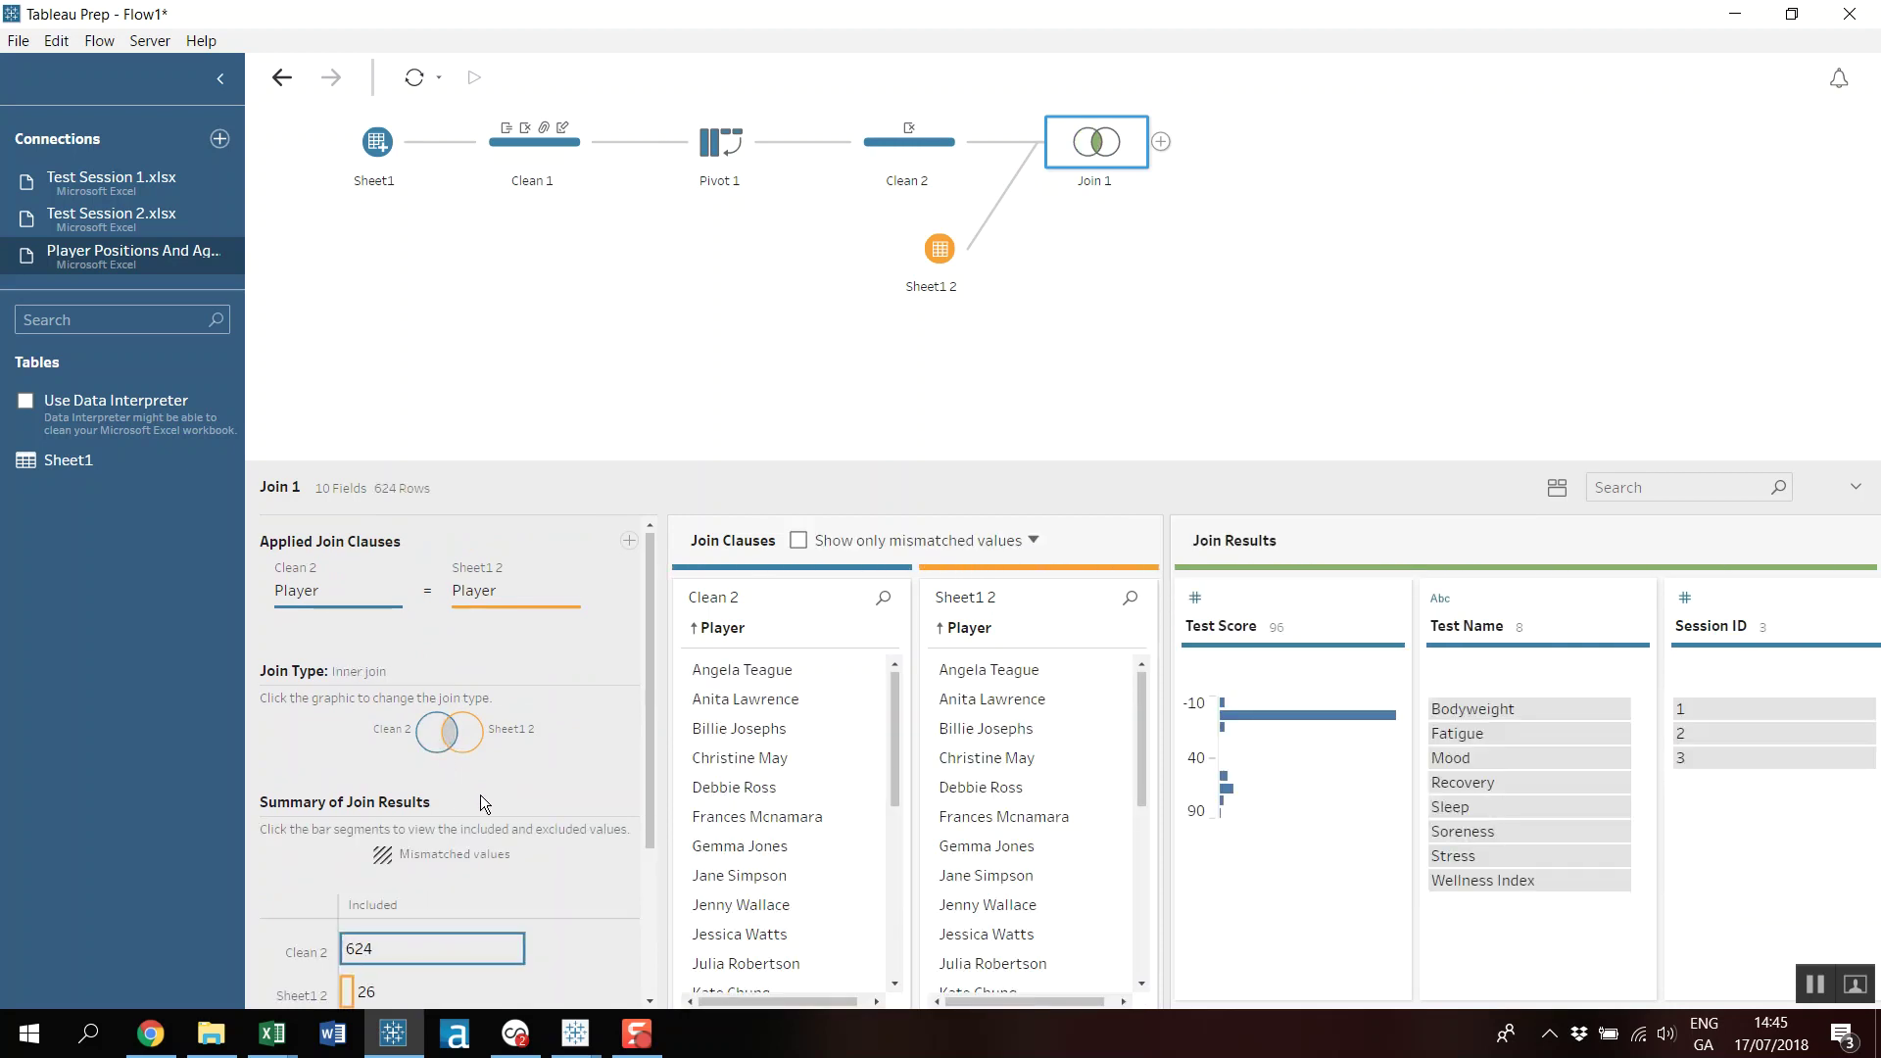
scroll(480, 796, "down", 3)
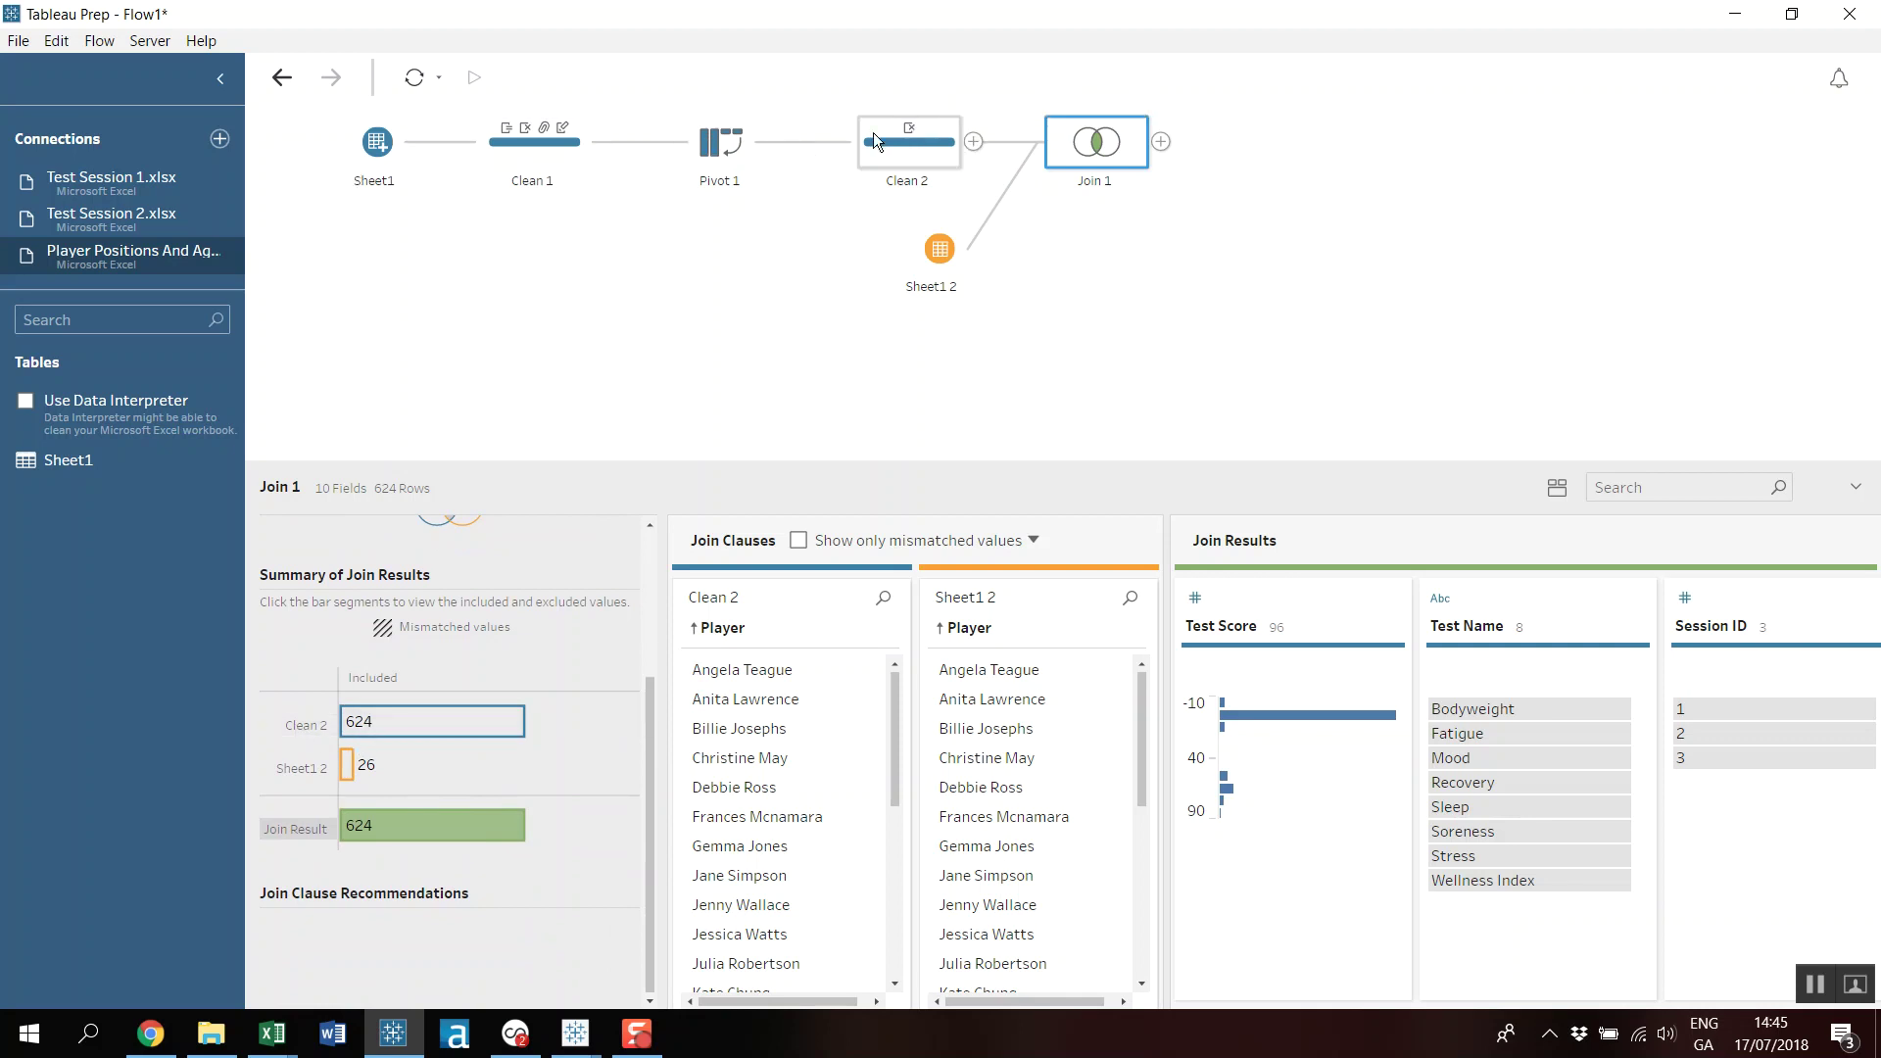
mouse_move(471, 727)
mouse_move(353, 762)
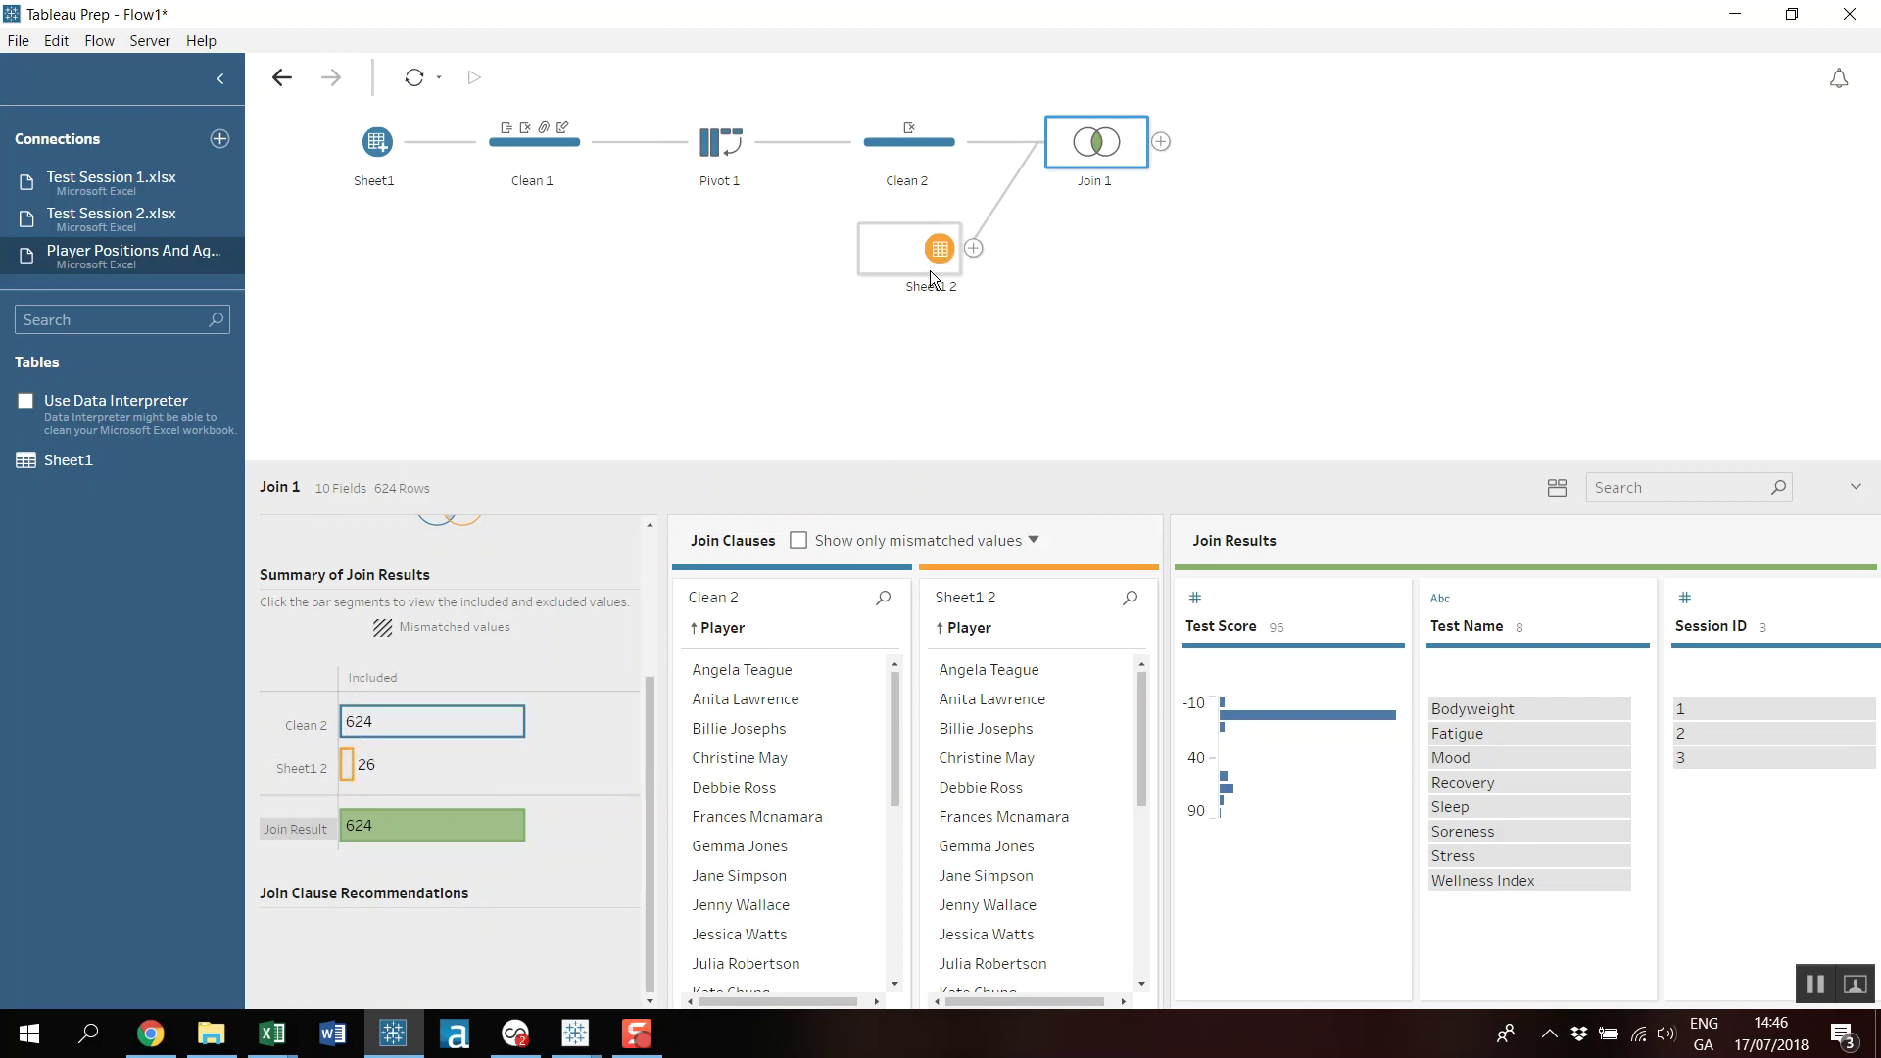
Add a cleaning step after Join 1 and remove the duplicate Player-1 field.
left_click(1160, 143)
left_click(1185, 154)
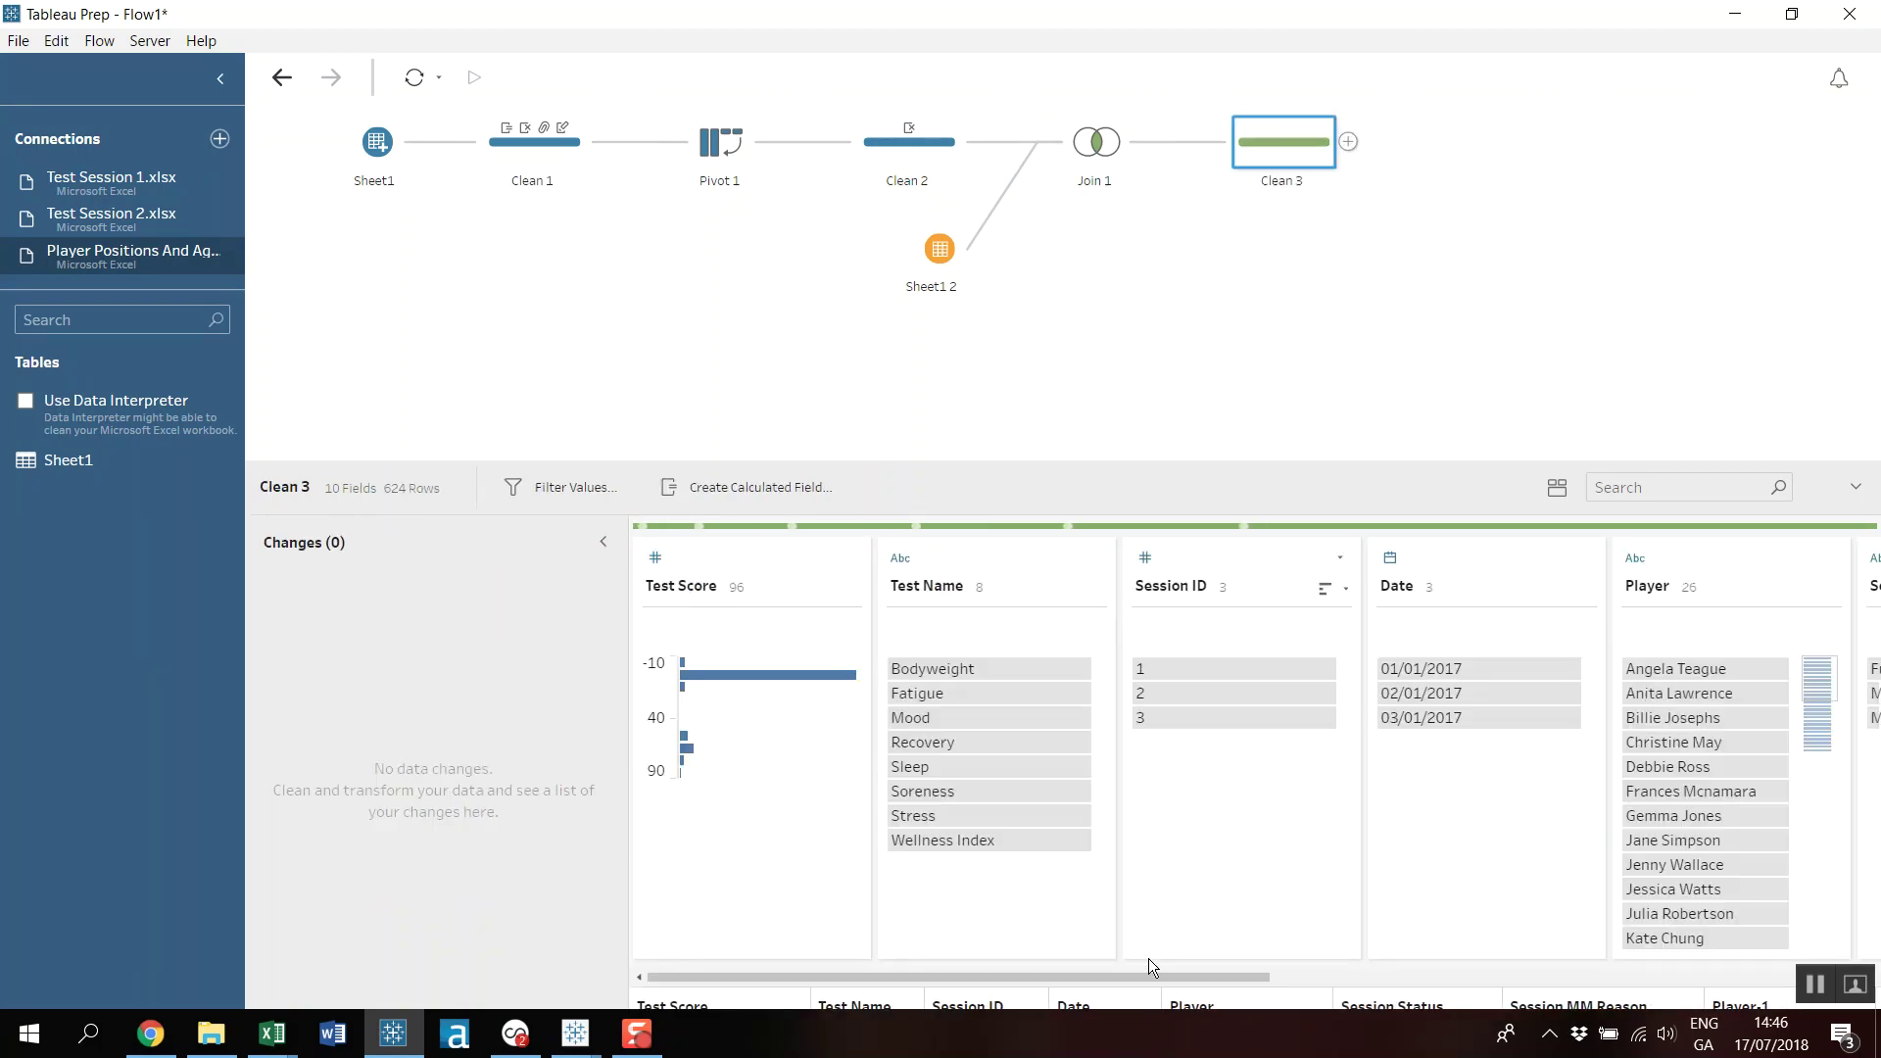
left_click_drag(1042, 975, 1738, 931)
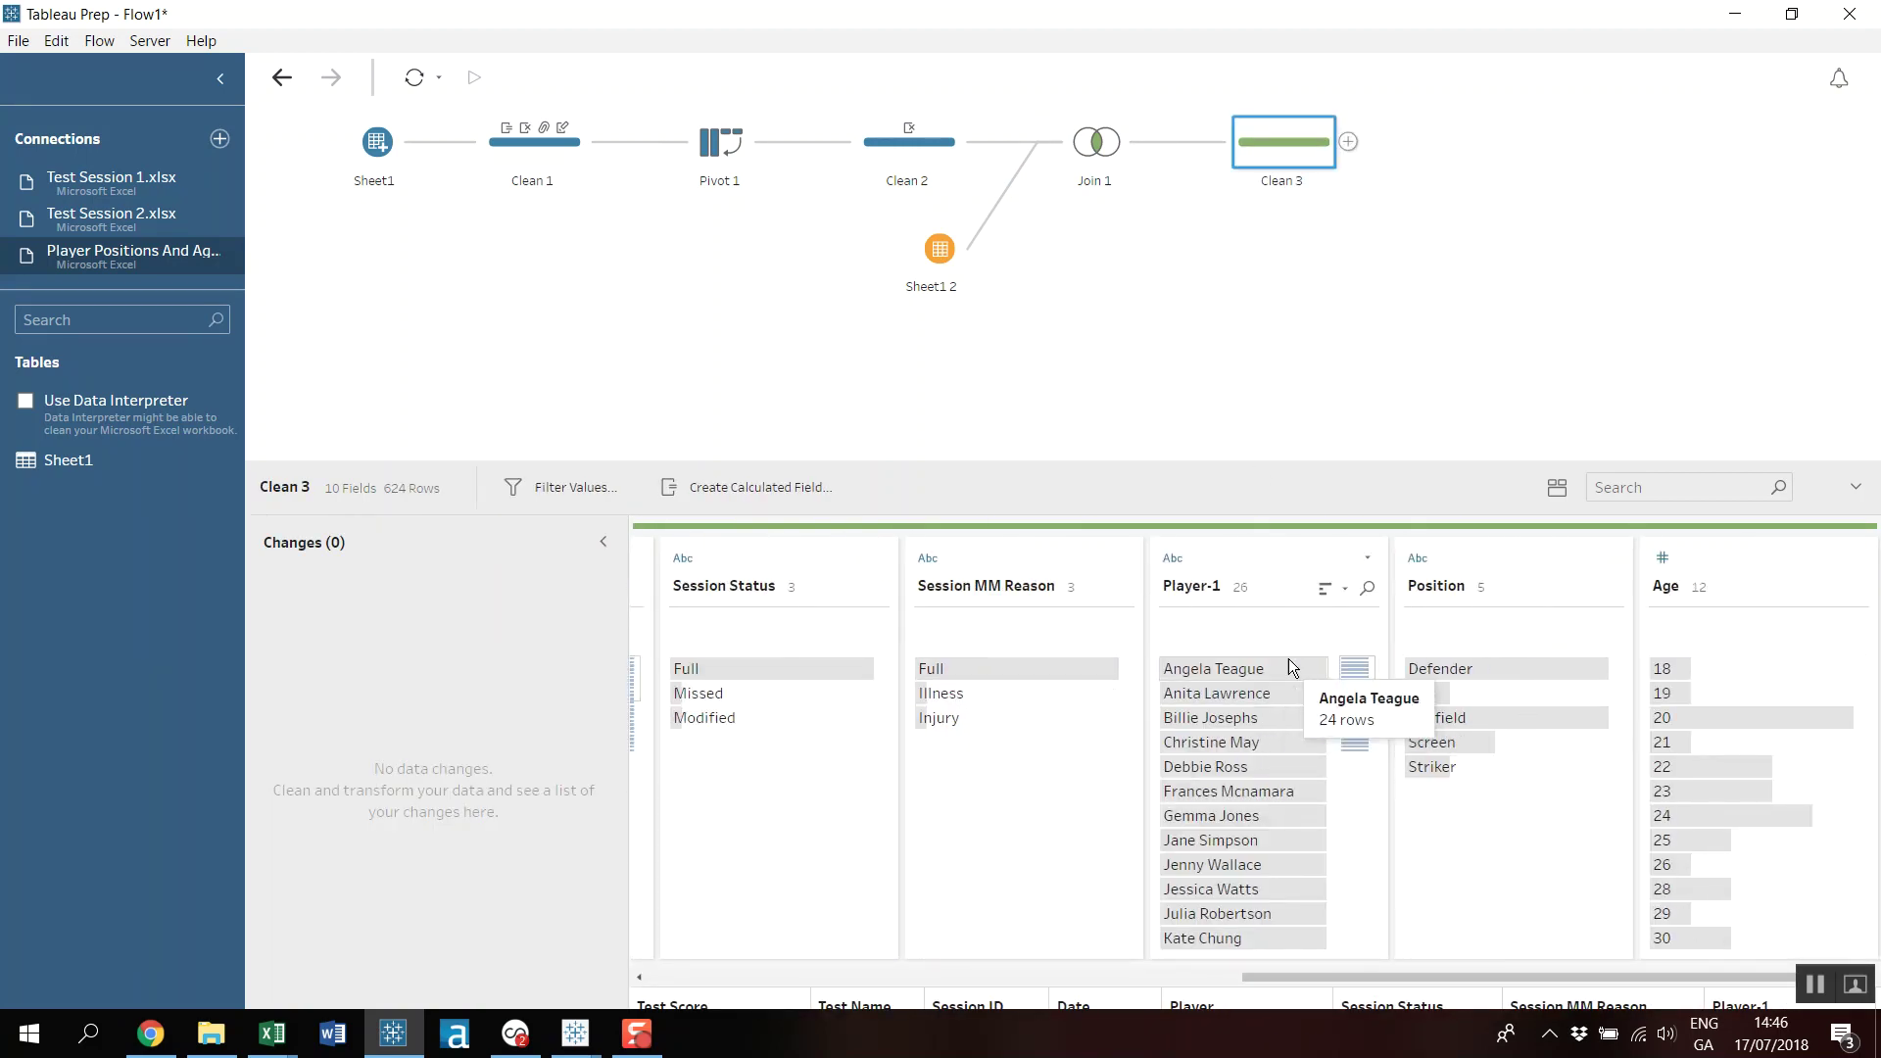
mouse_move(1760, 825)
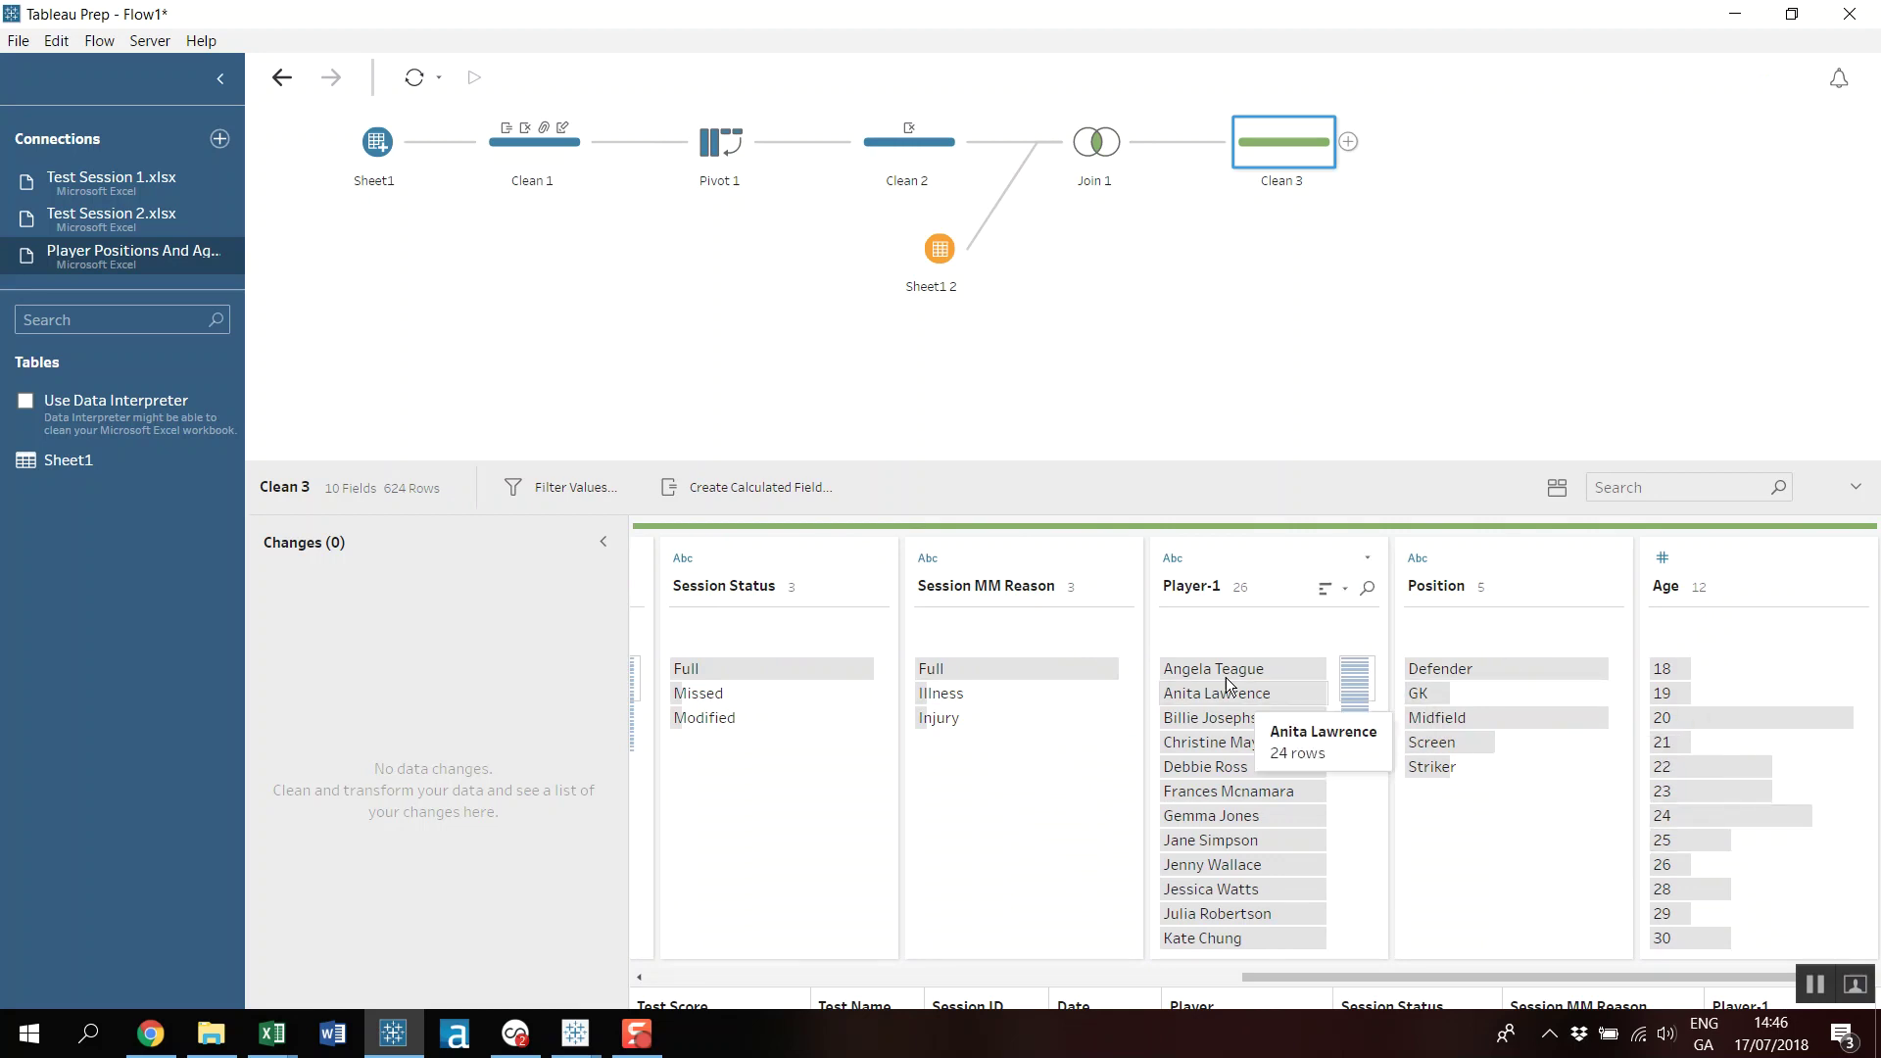
left_click(1364, 561)
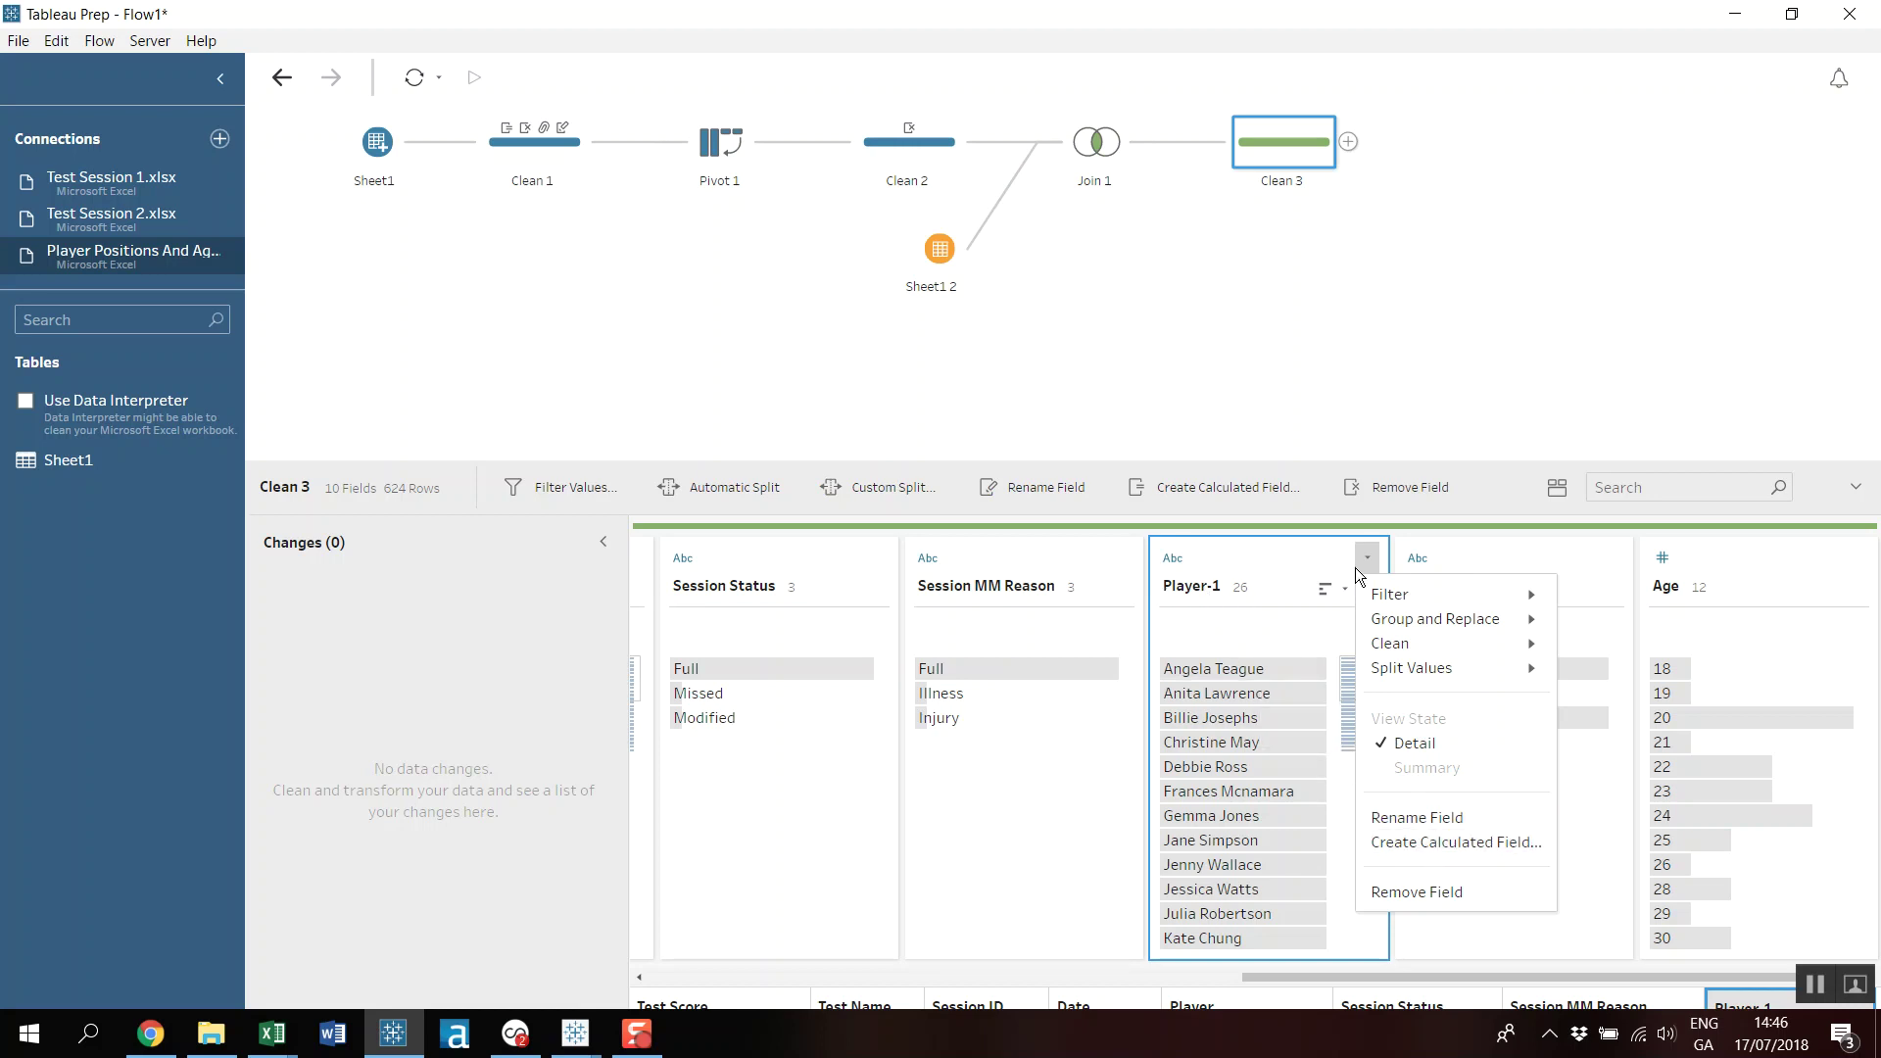
left_click_drag(1555, 979, 1167, 979)
left_click_drag(1326, 980, 1756, 974)
mouse_move(1801, 717)
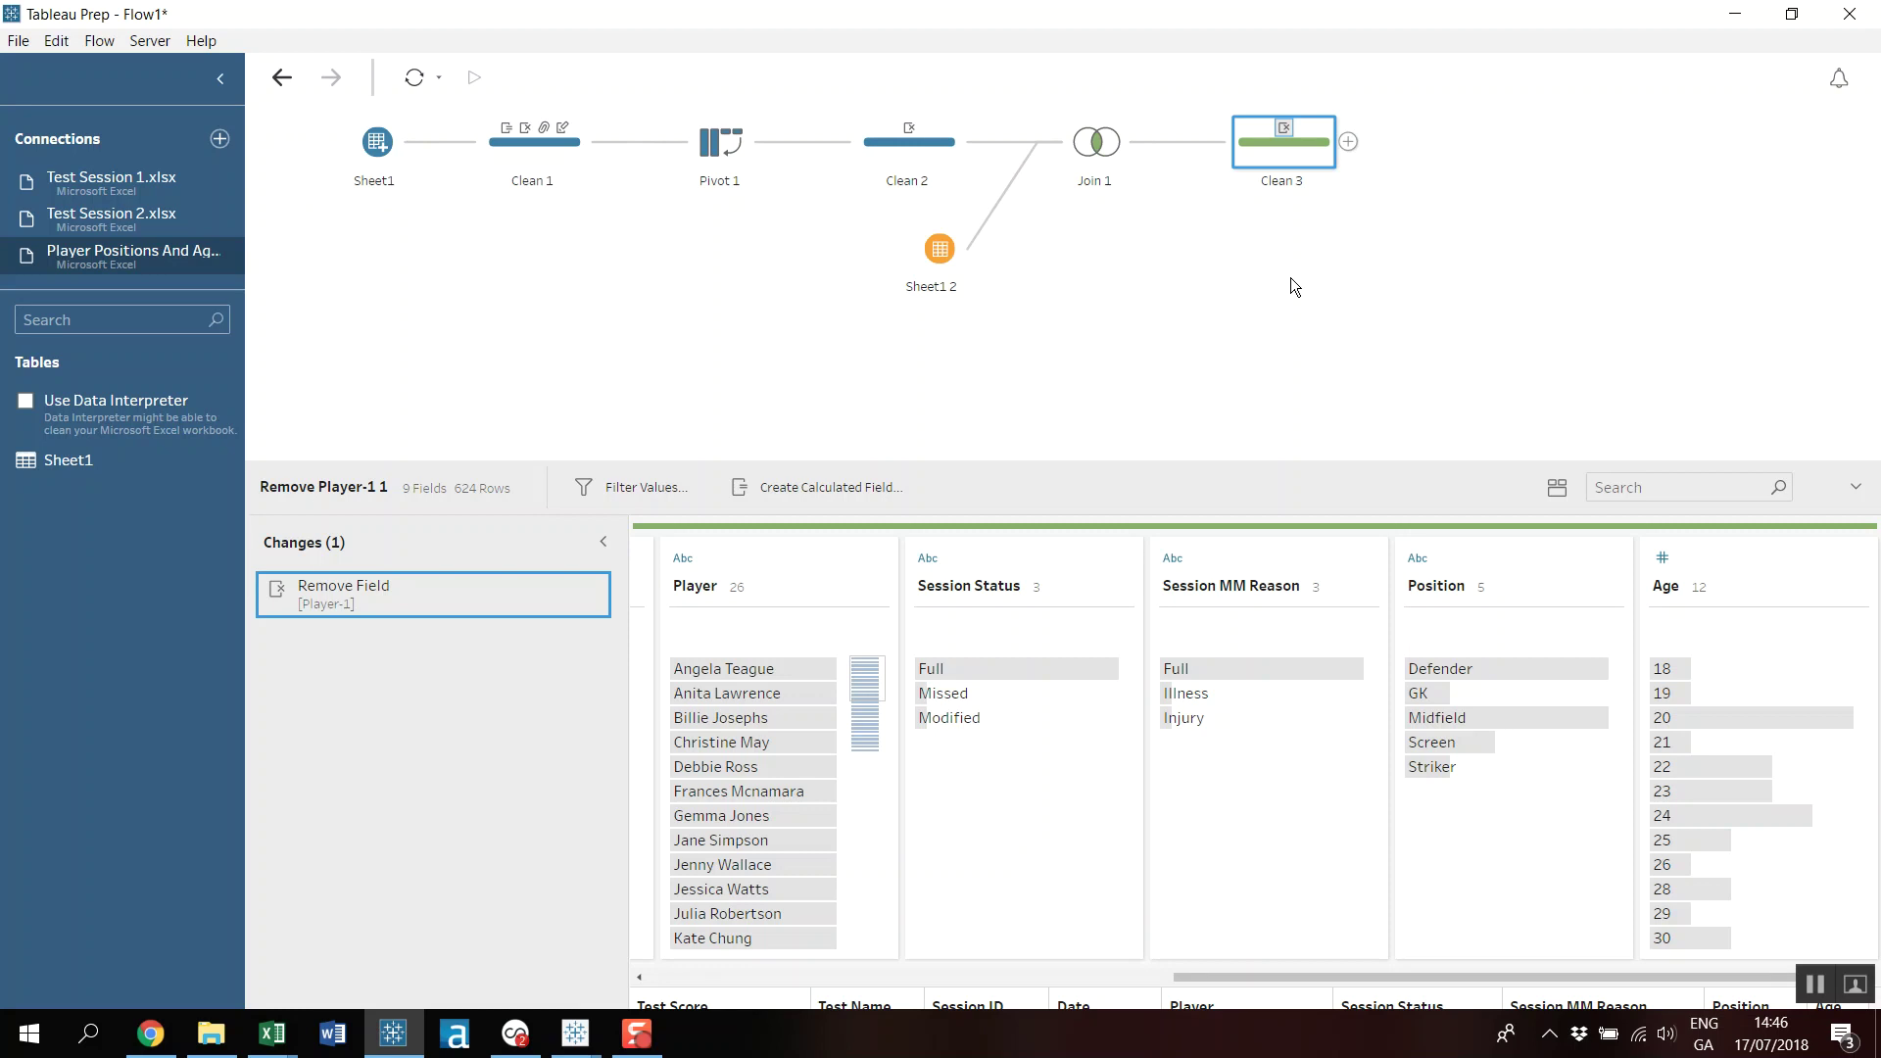
Open Benchmark Test Scores.xlsx from the Sport folder in Excel and examine how the positions and test columns are laid out.
left_click(211, 1034)
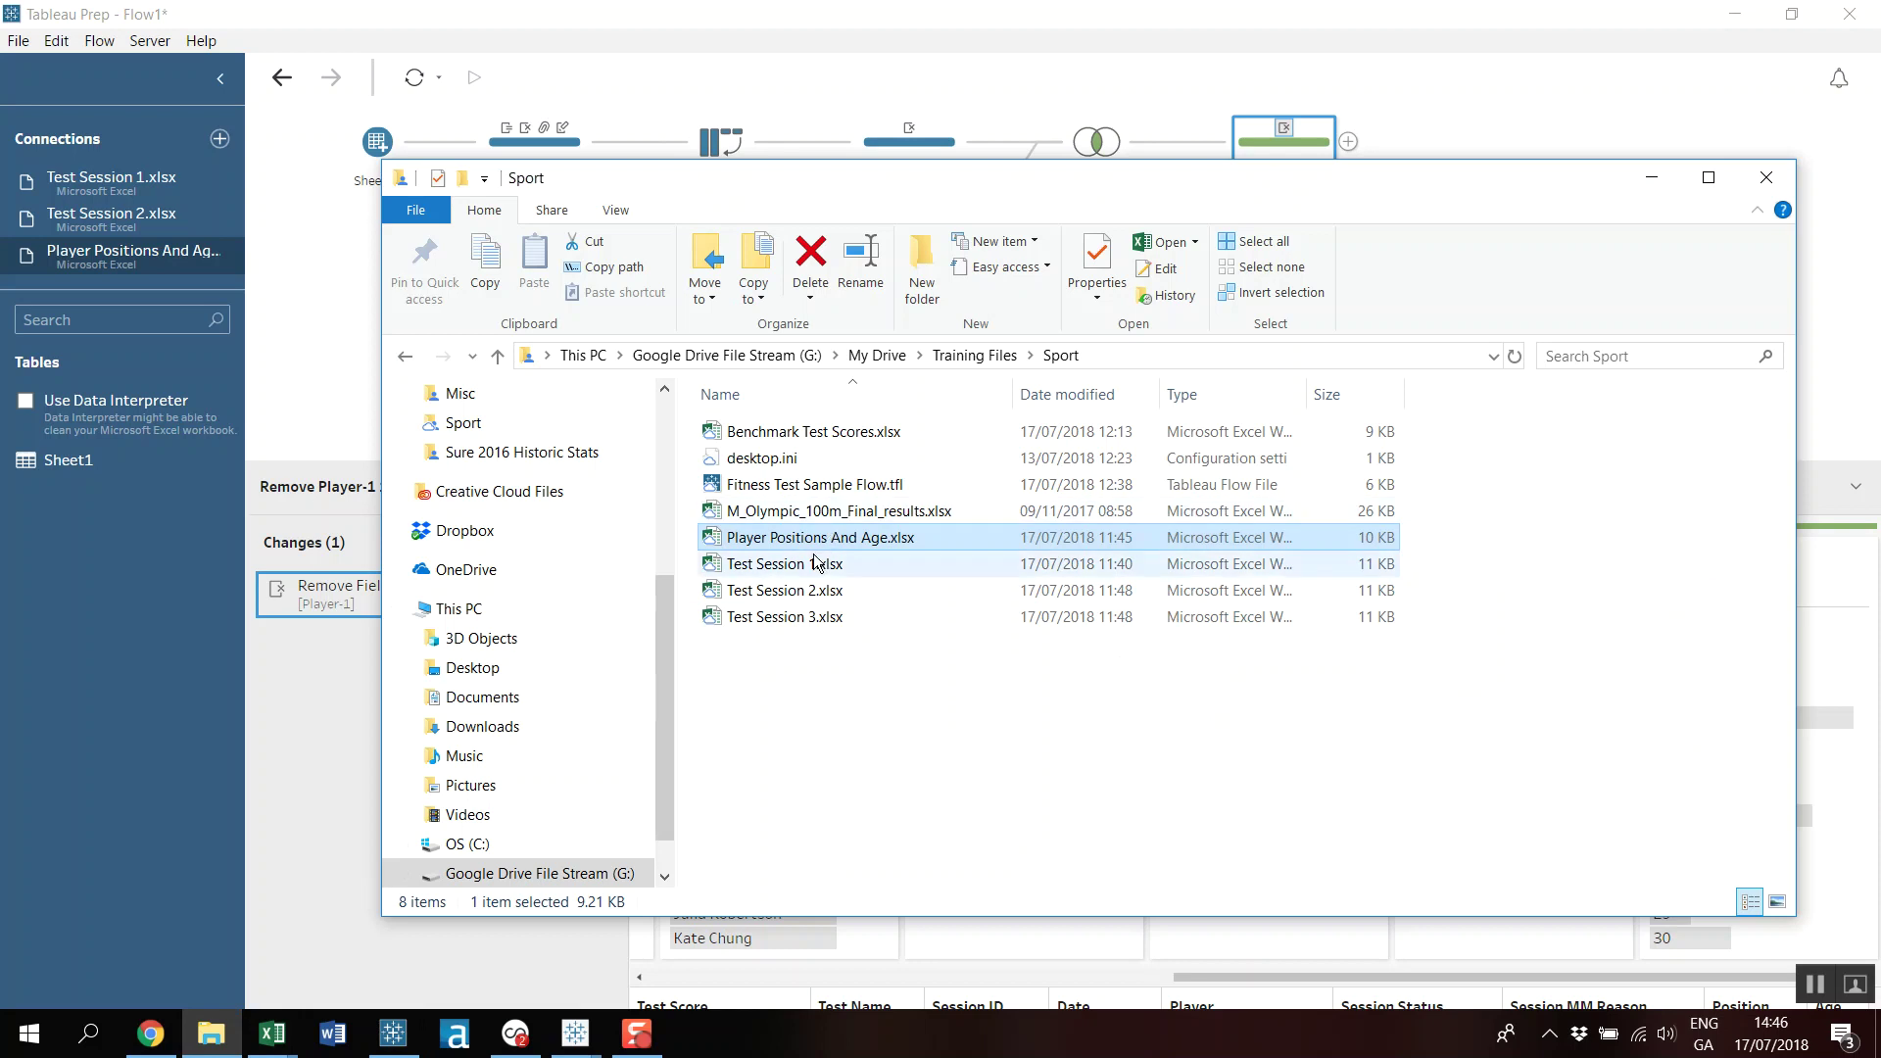
left_click(796, 433)
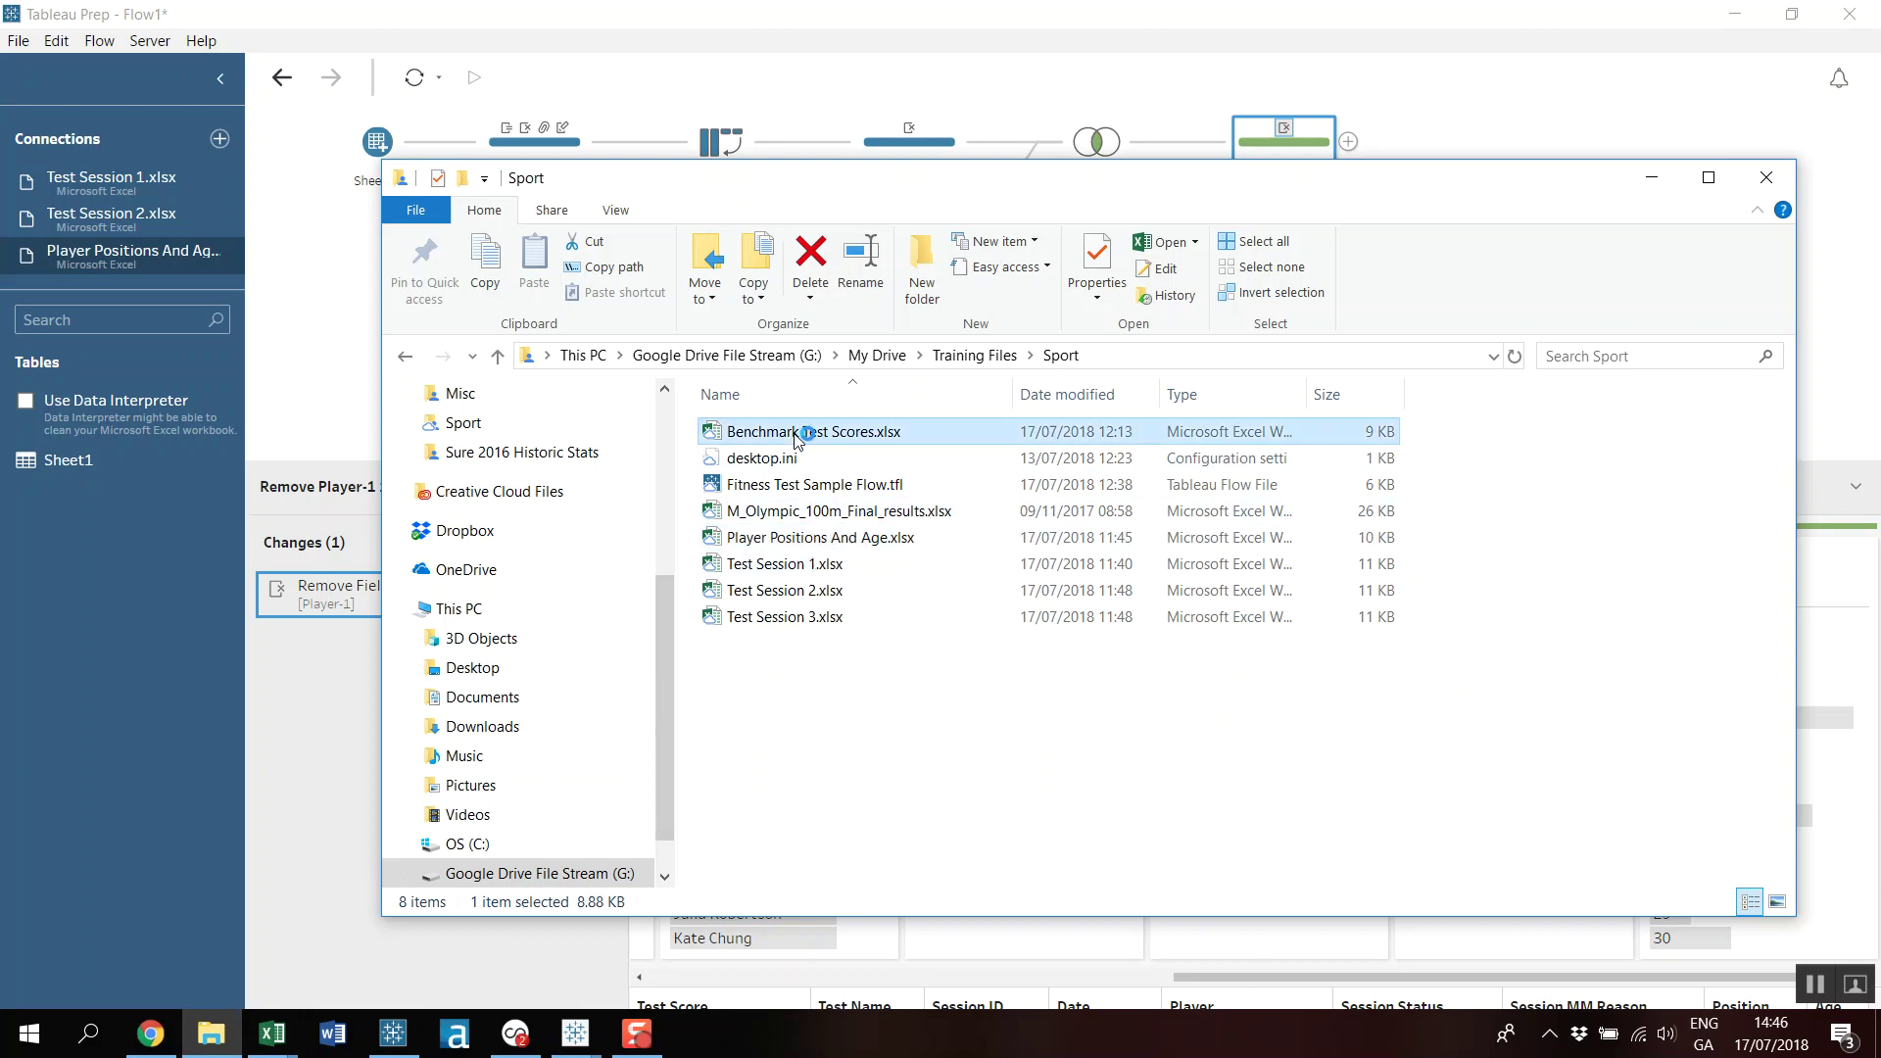
key("alt+Tab")
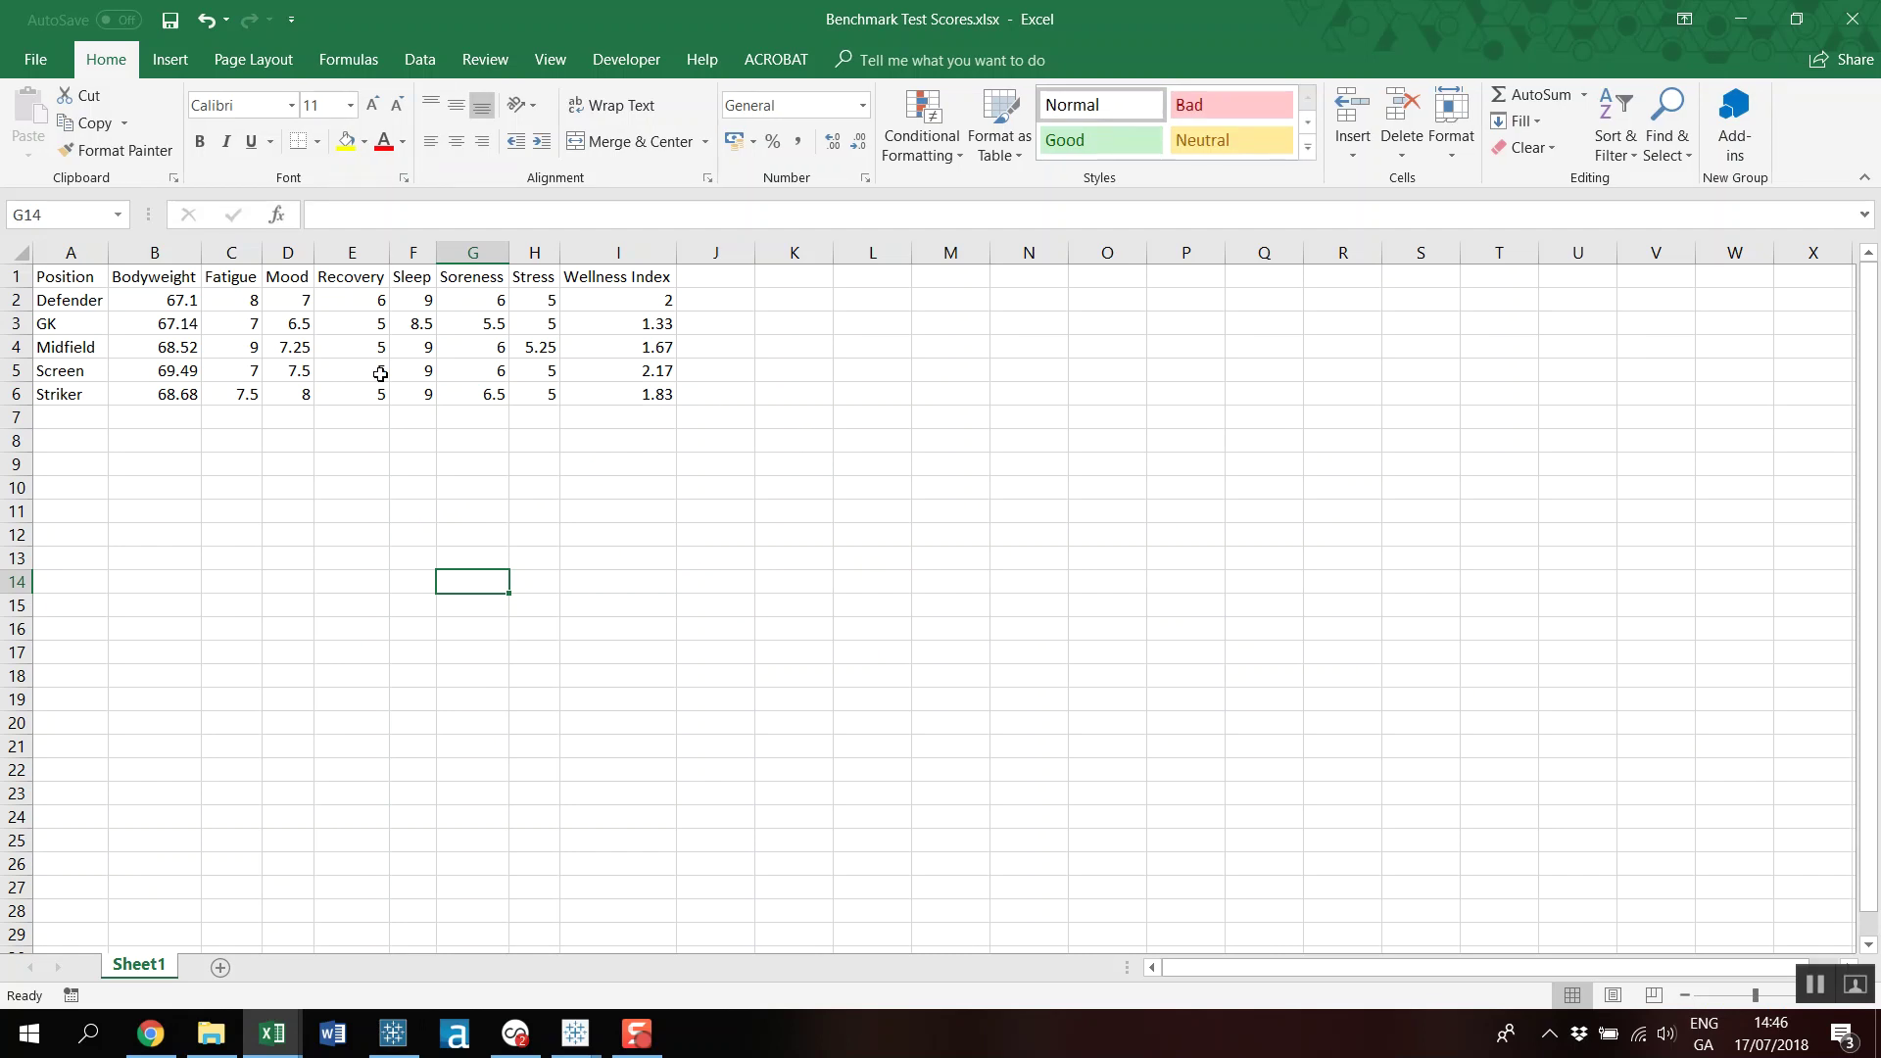
left_click(79, 304)
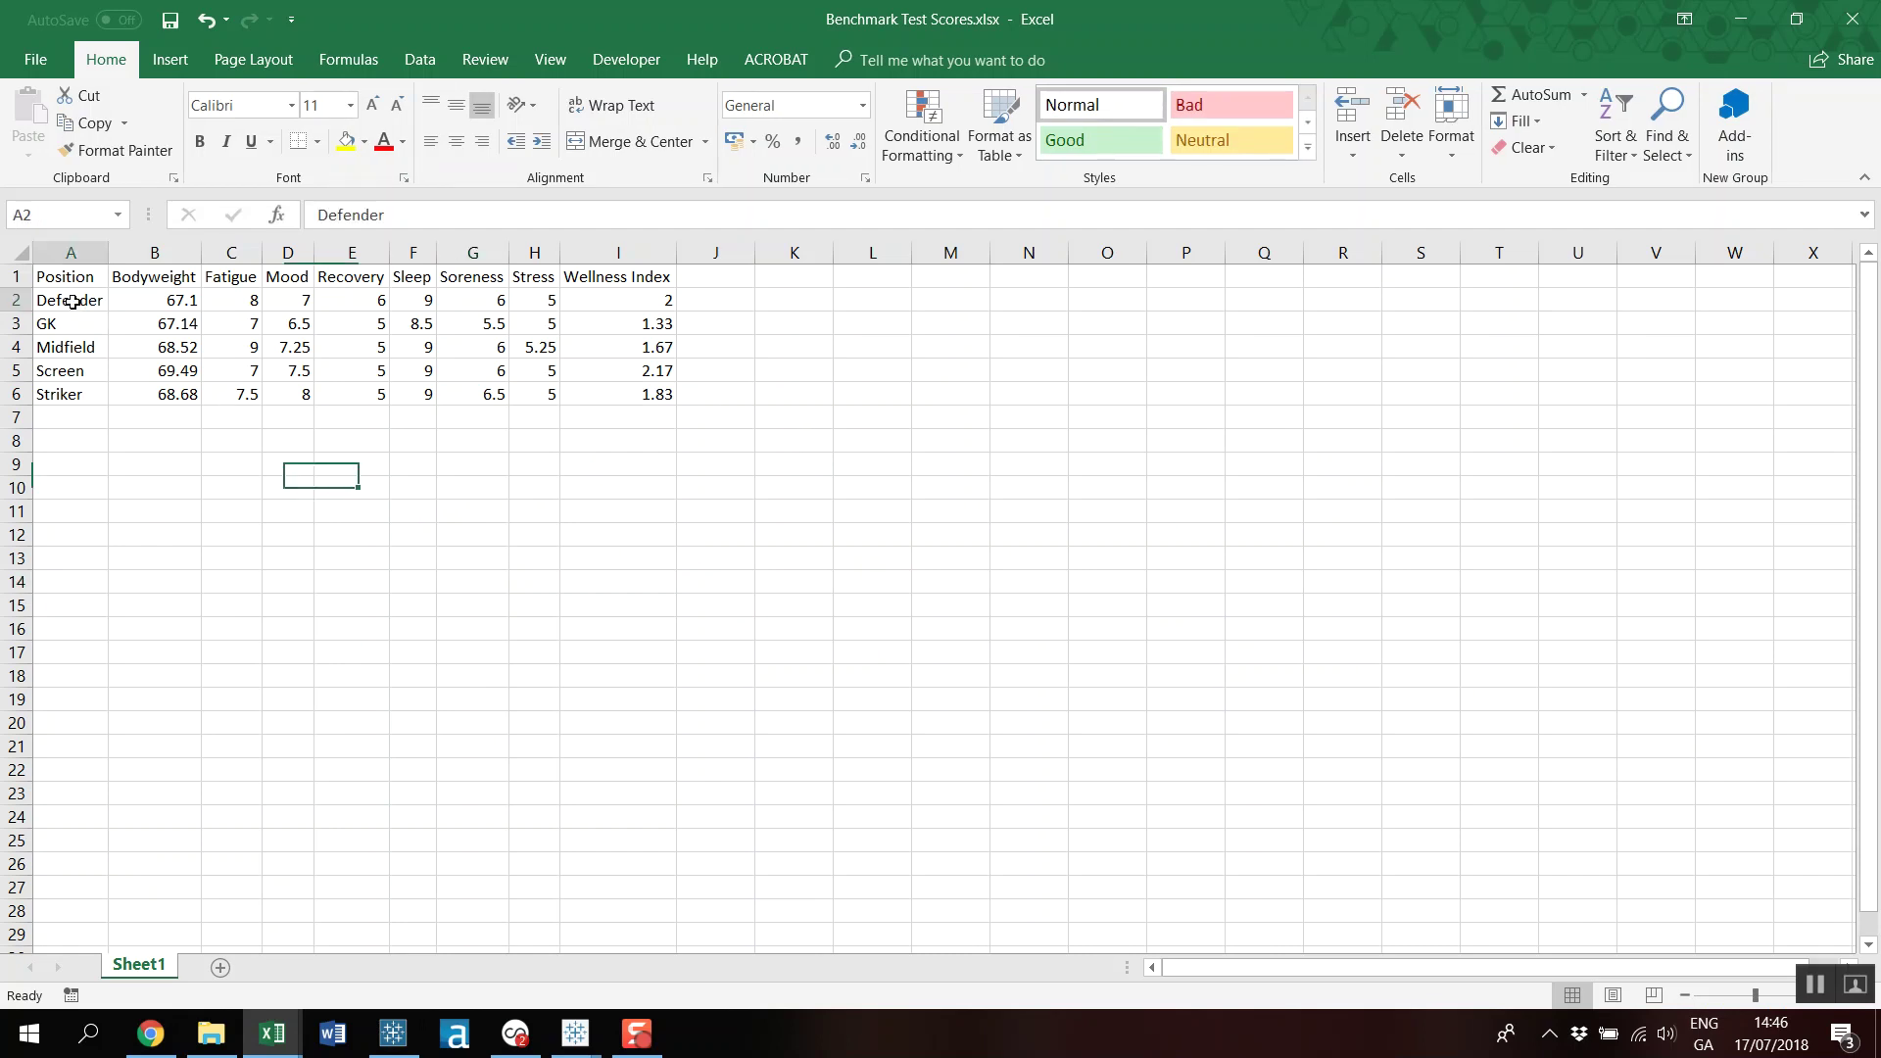
left_click(123, 279)
left_click(157, 296)
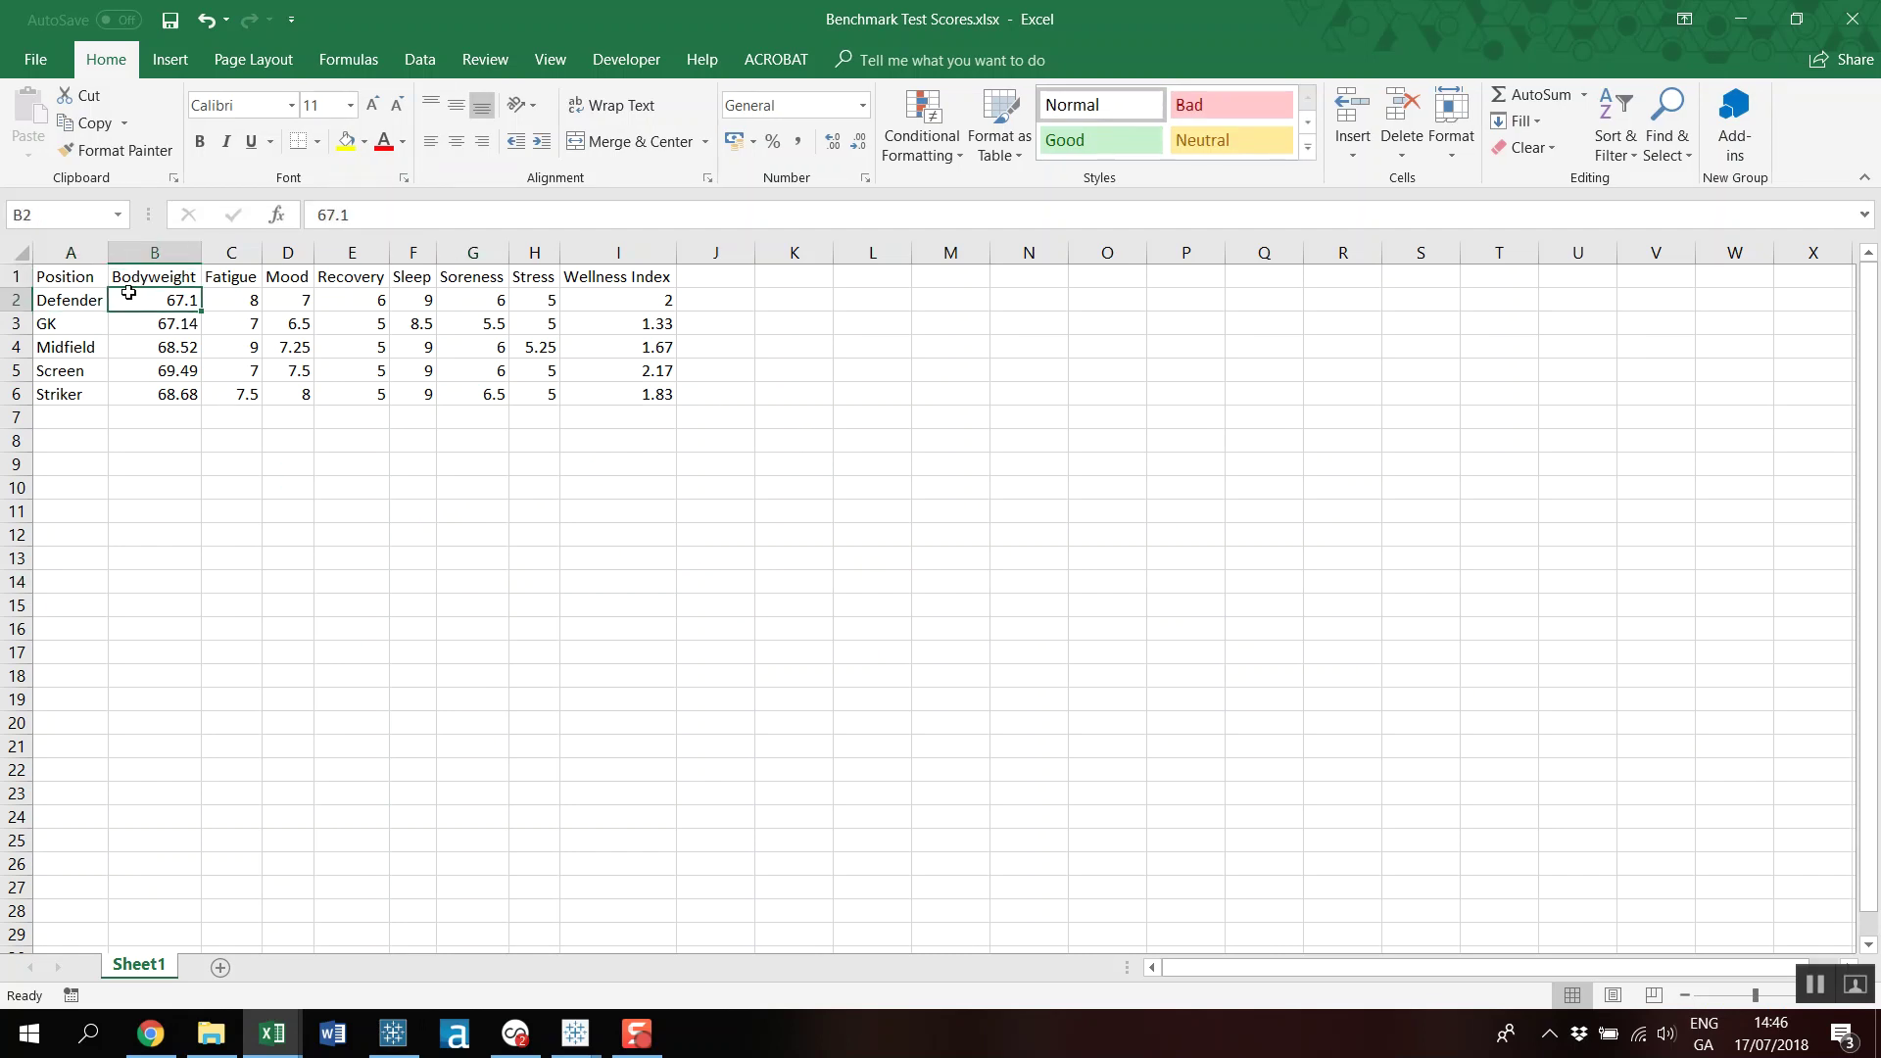
left_click_drag(65, 278, 658, 390)
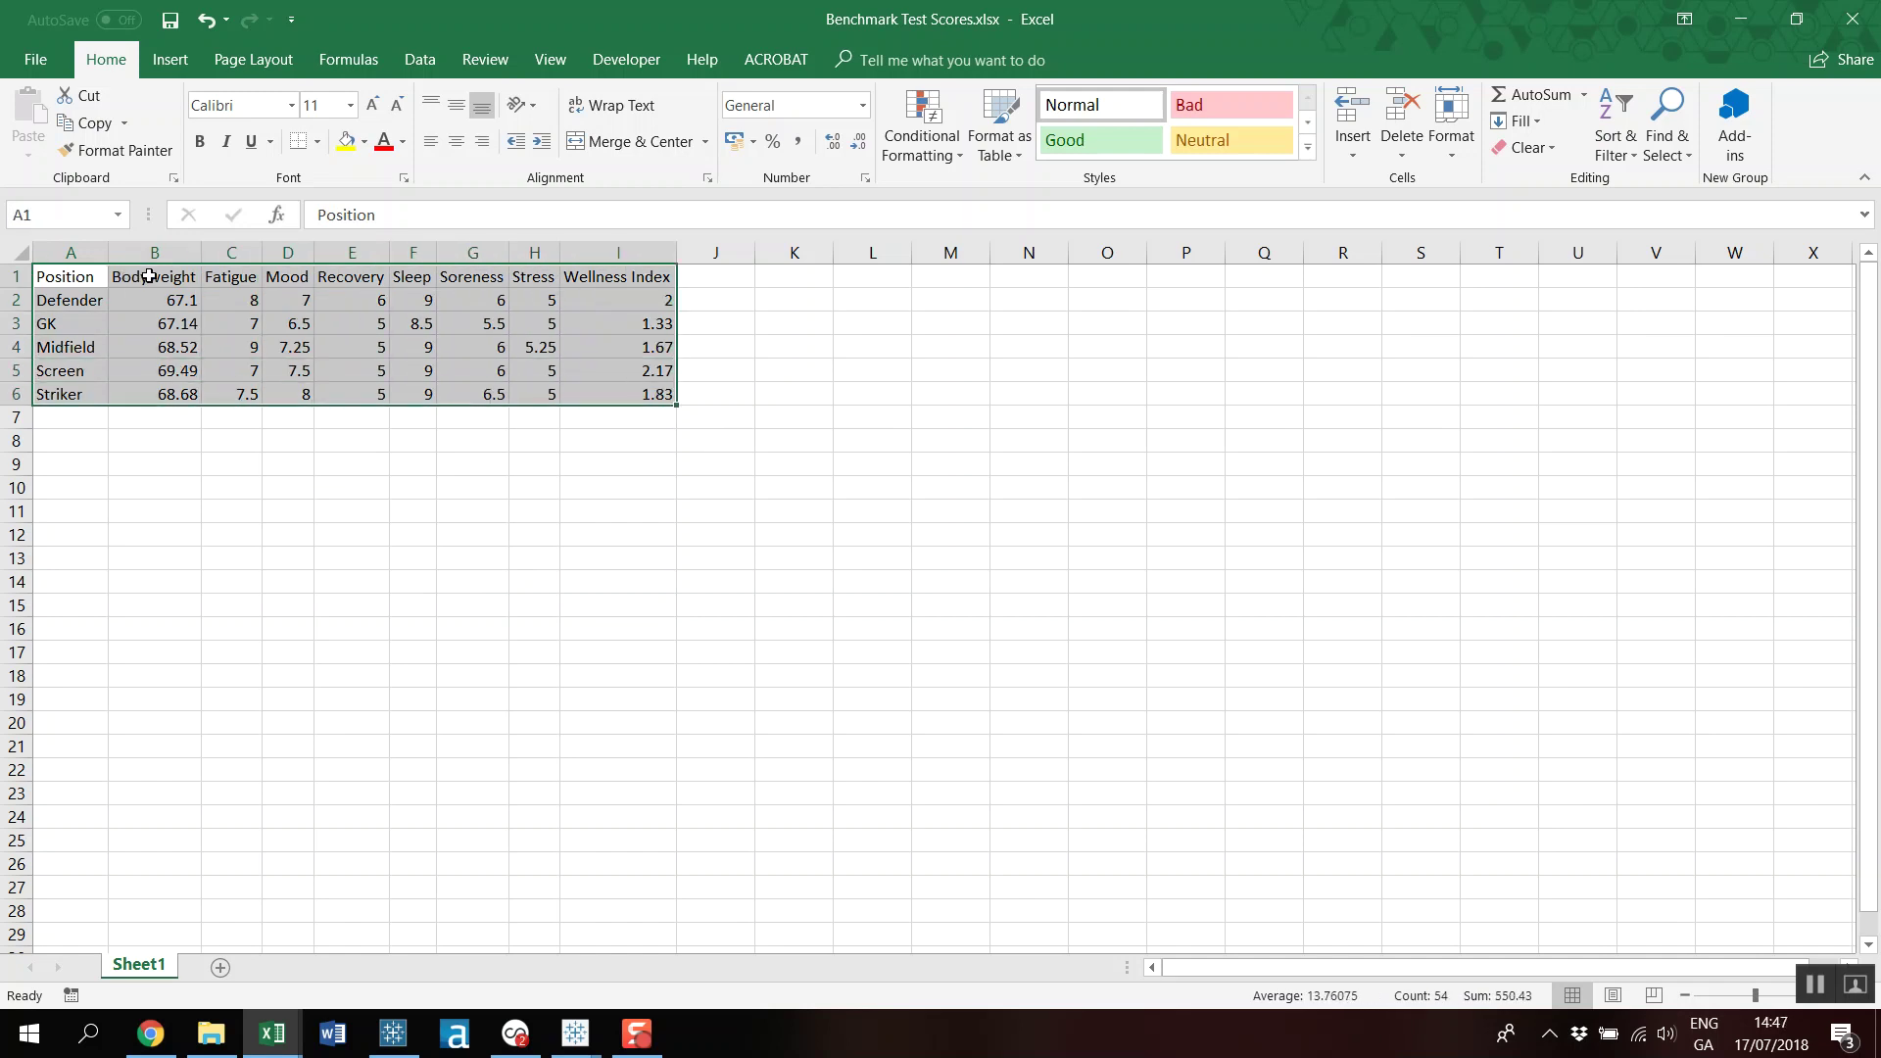
left_click(147, 277)
left_click_drag(76, 277, 86, 481)
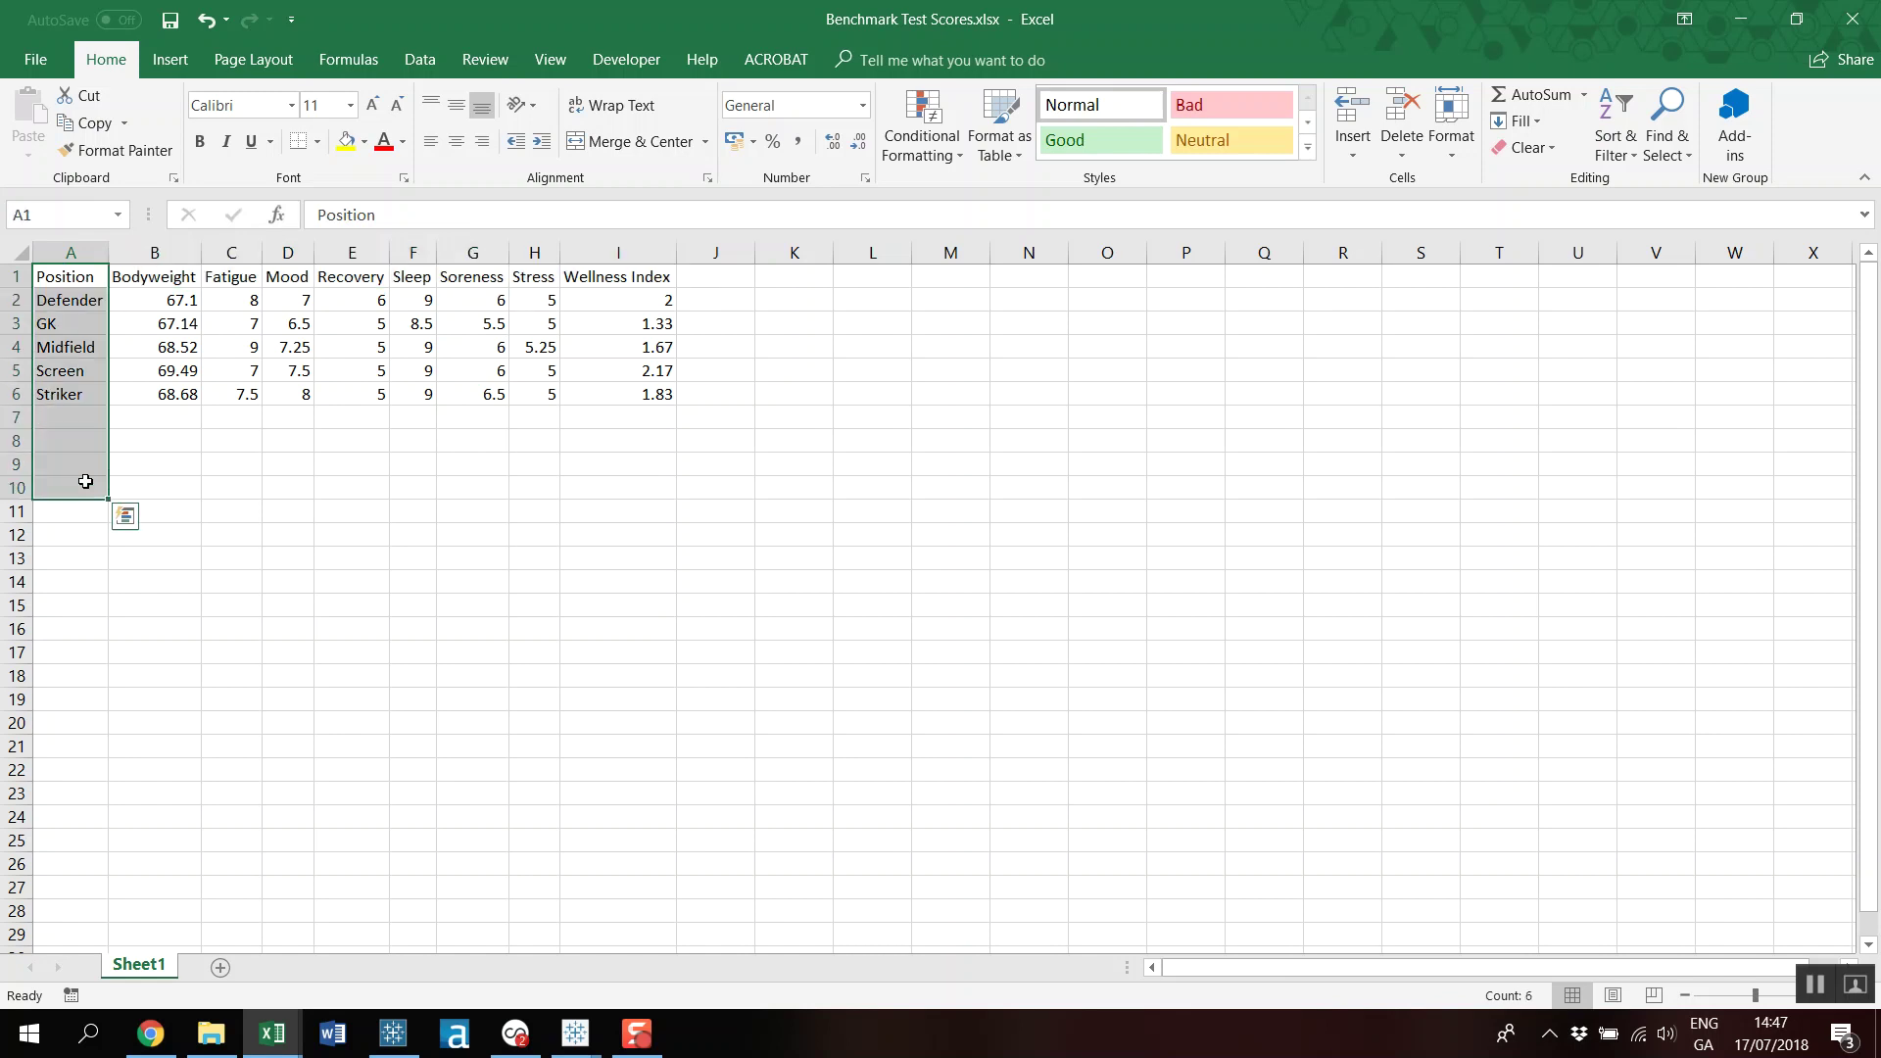
Enter the headers Pos, Test Name and Test Benchmark in L1, M1 and N1.
left_click(878, 282)
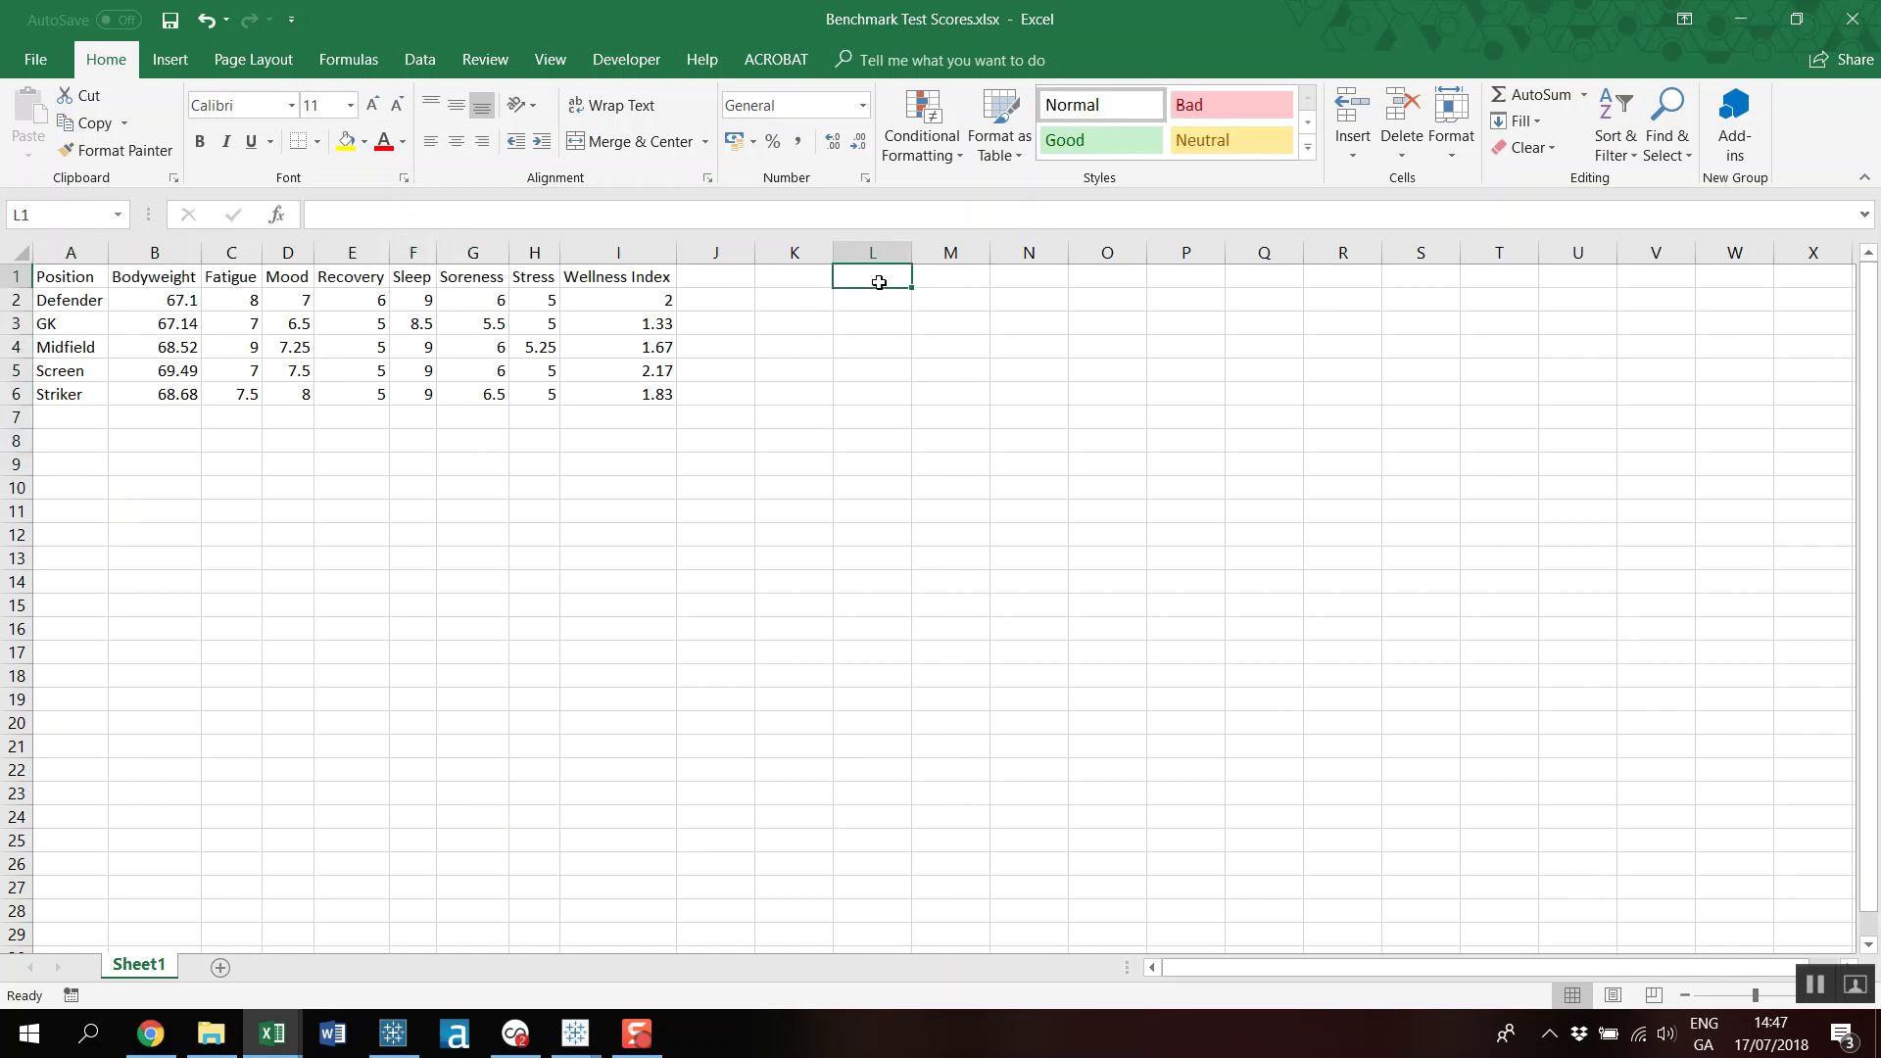
type("Pos")
key("Tab")
type("Test Name")
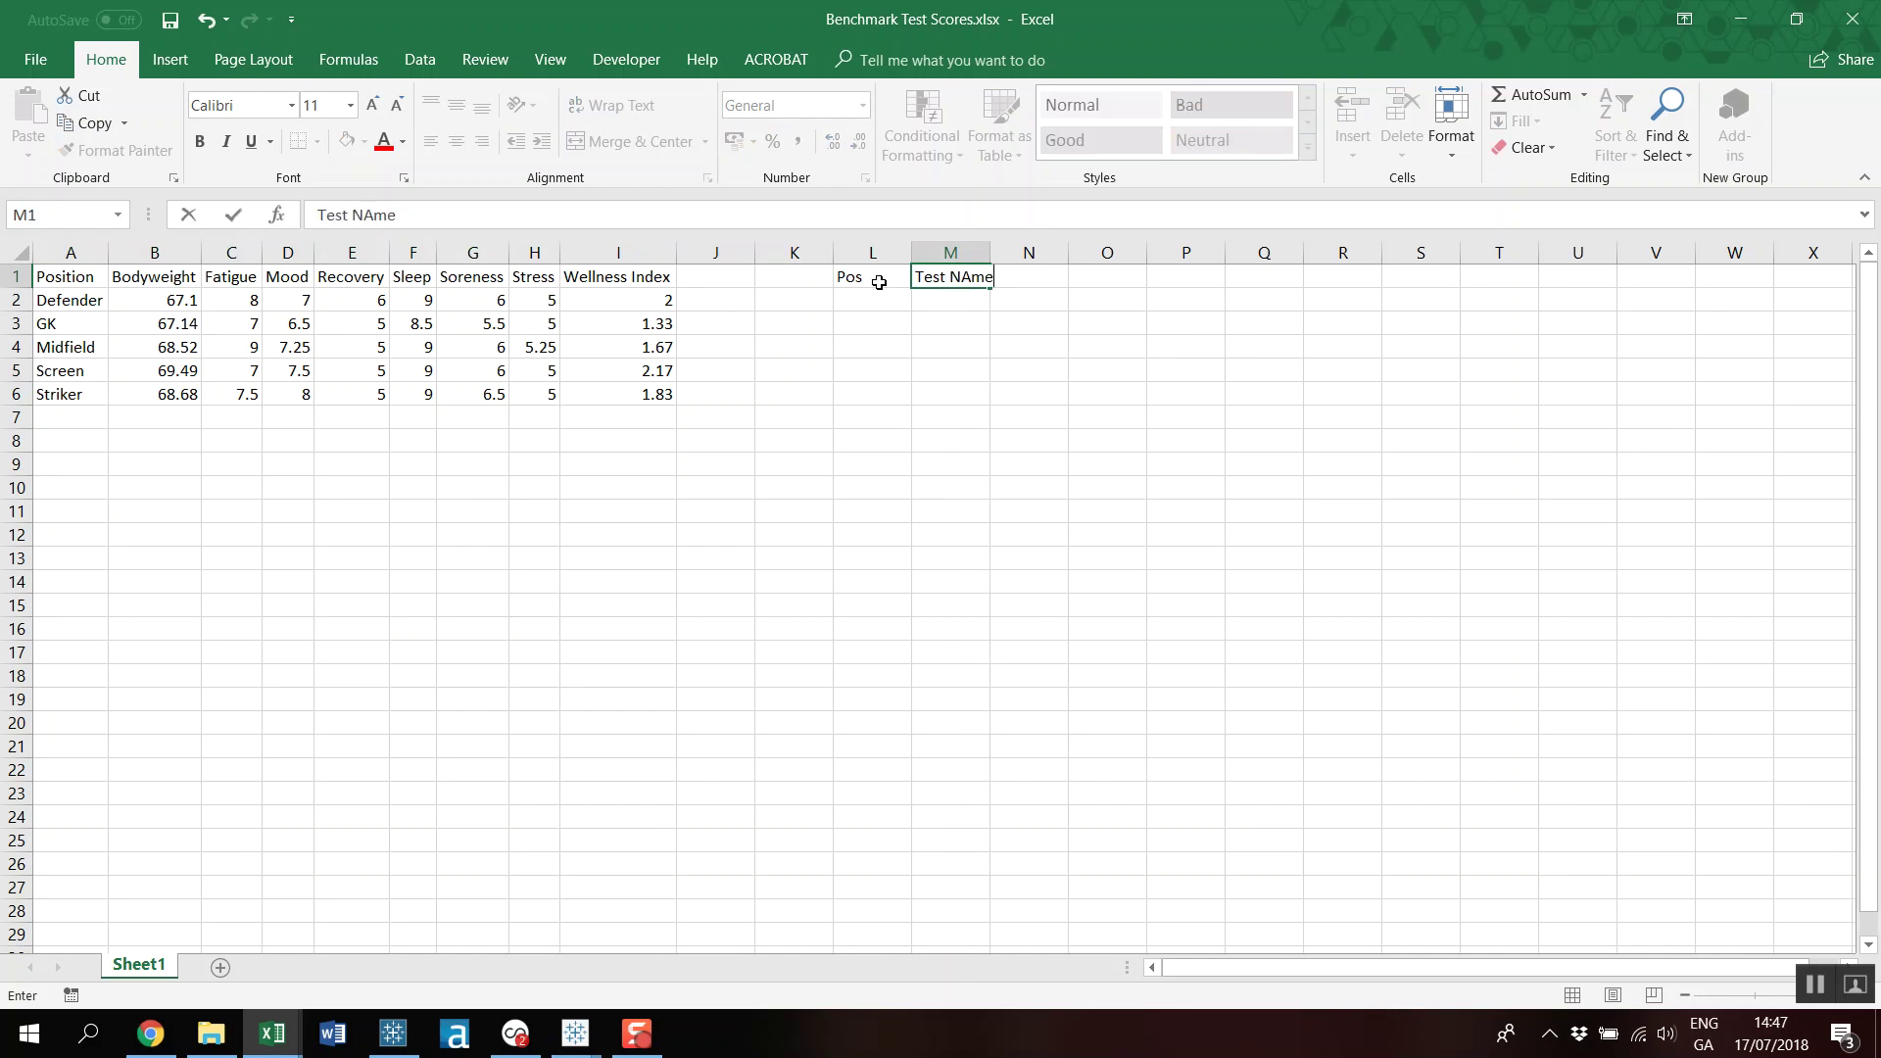
key("Tab")
type("Test Bencham")
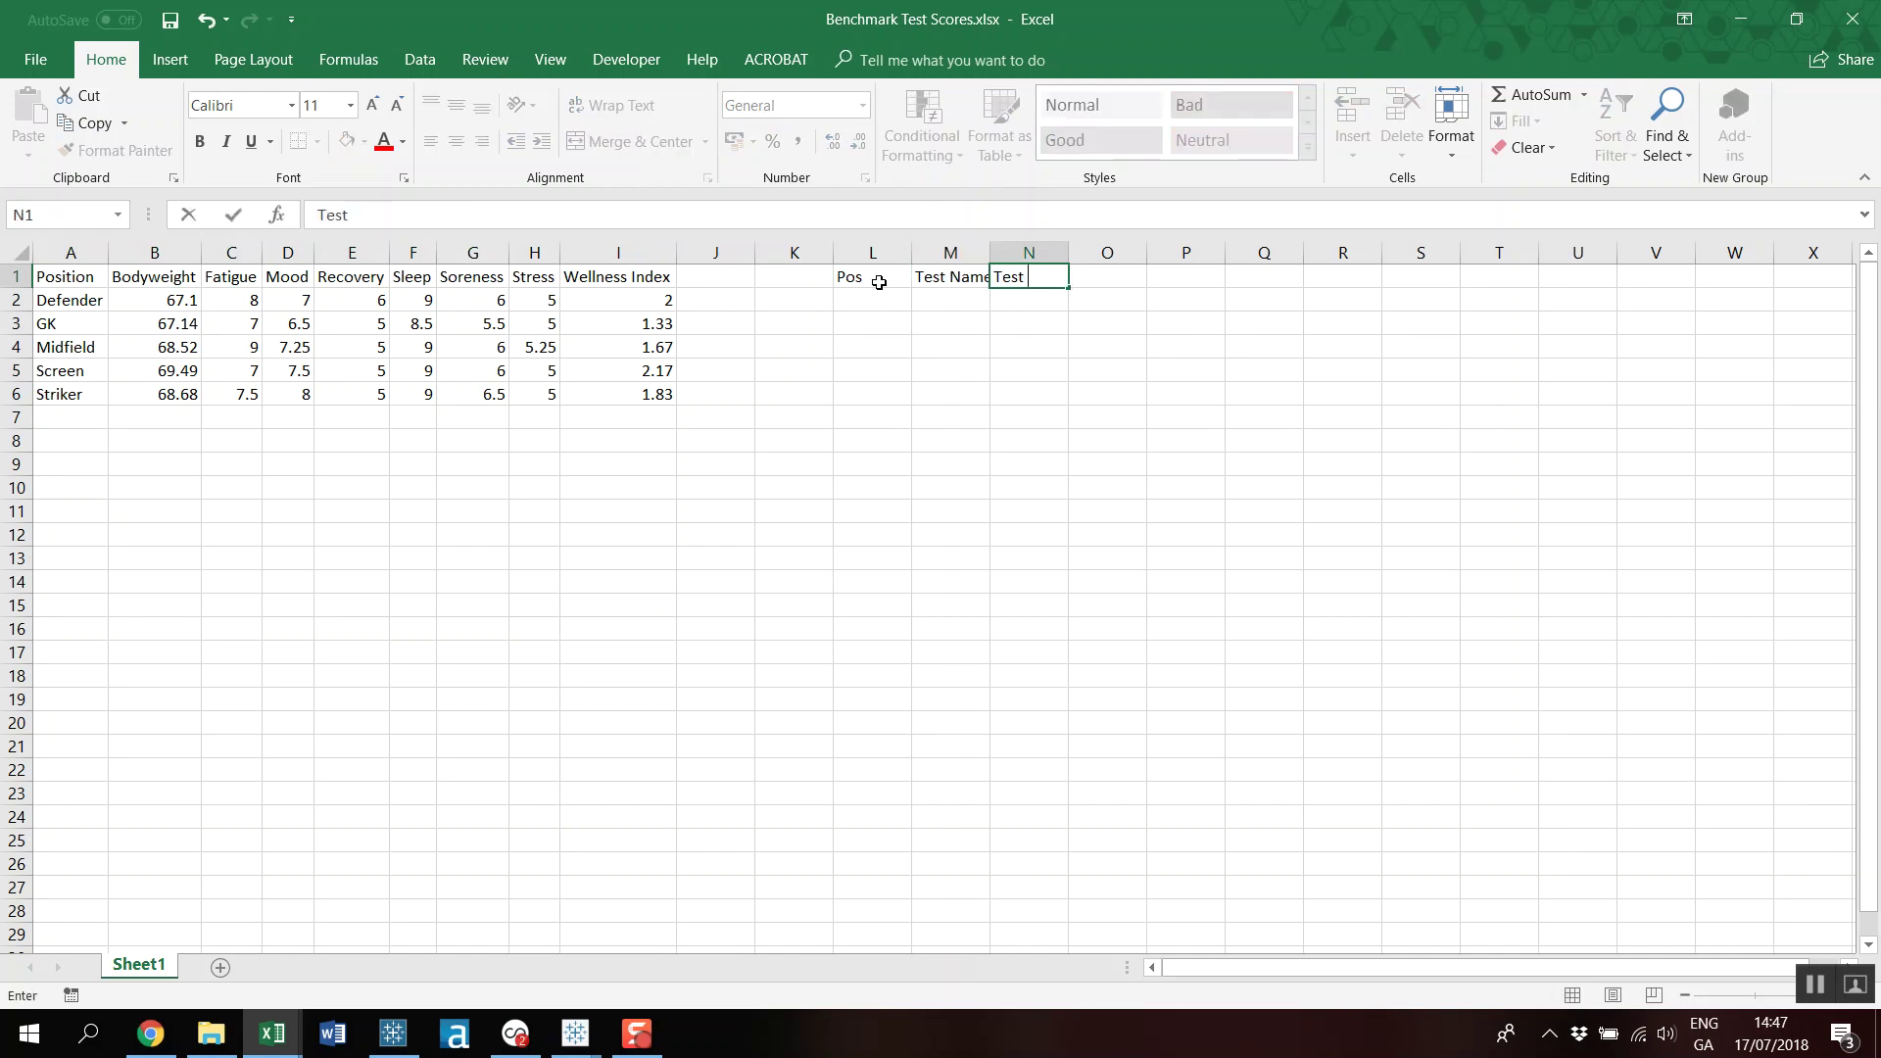
key("BackSpace")
key("BackSpace")
type("mark")
key("Return")
Close Benchmark Test Scores.xlsx without saving the changes.
left_click_drag(879, 282, 1044, 901)
left_click_drag(98, 300, 702, 384)
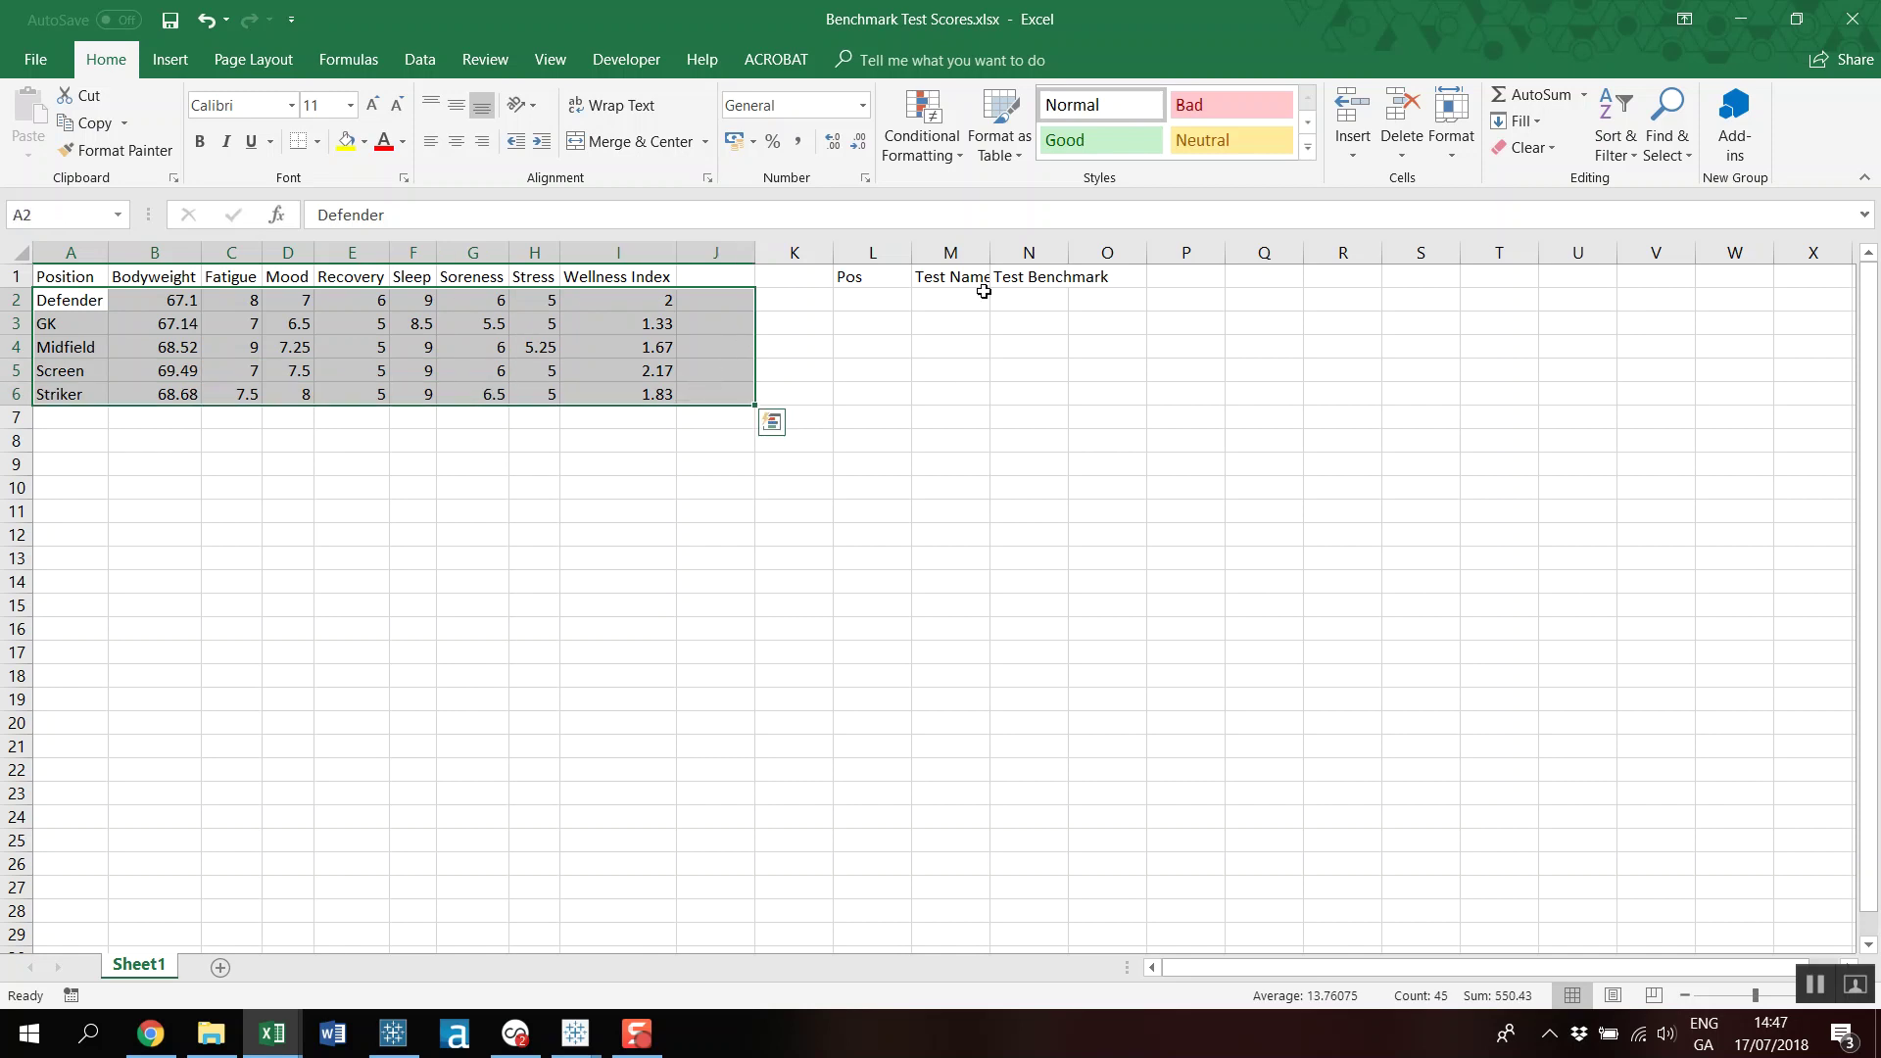
left_click(1854, 18)
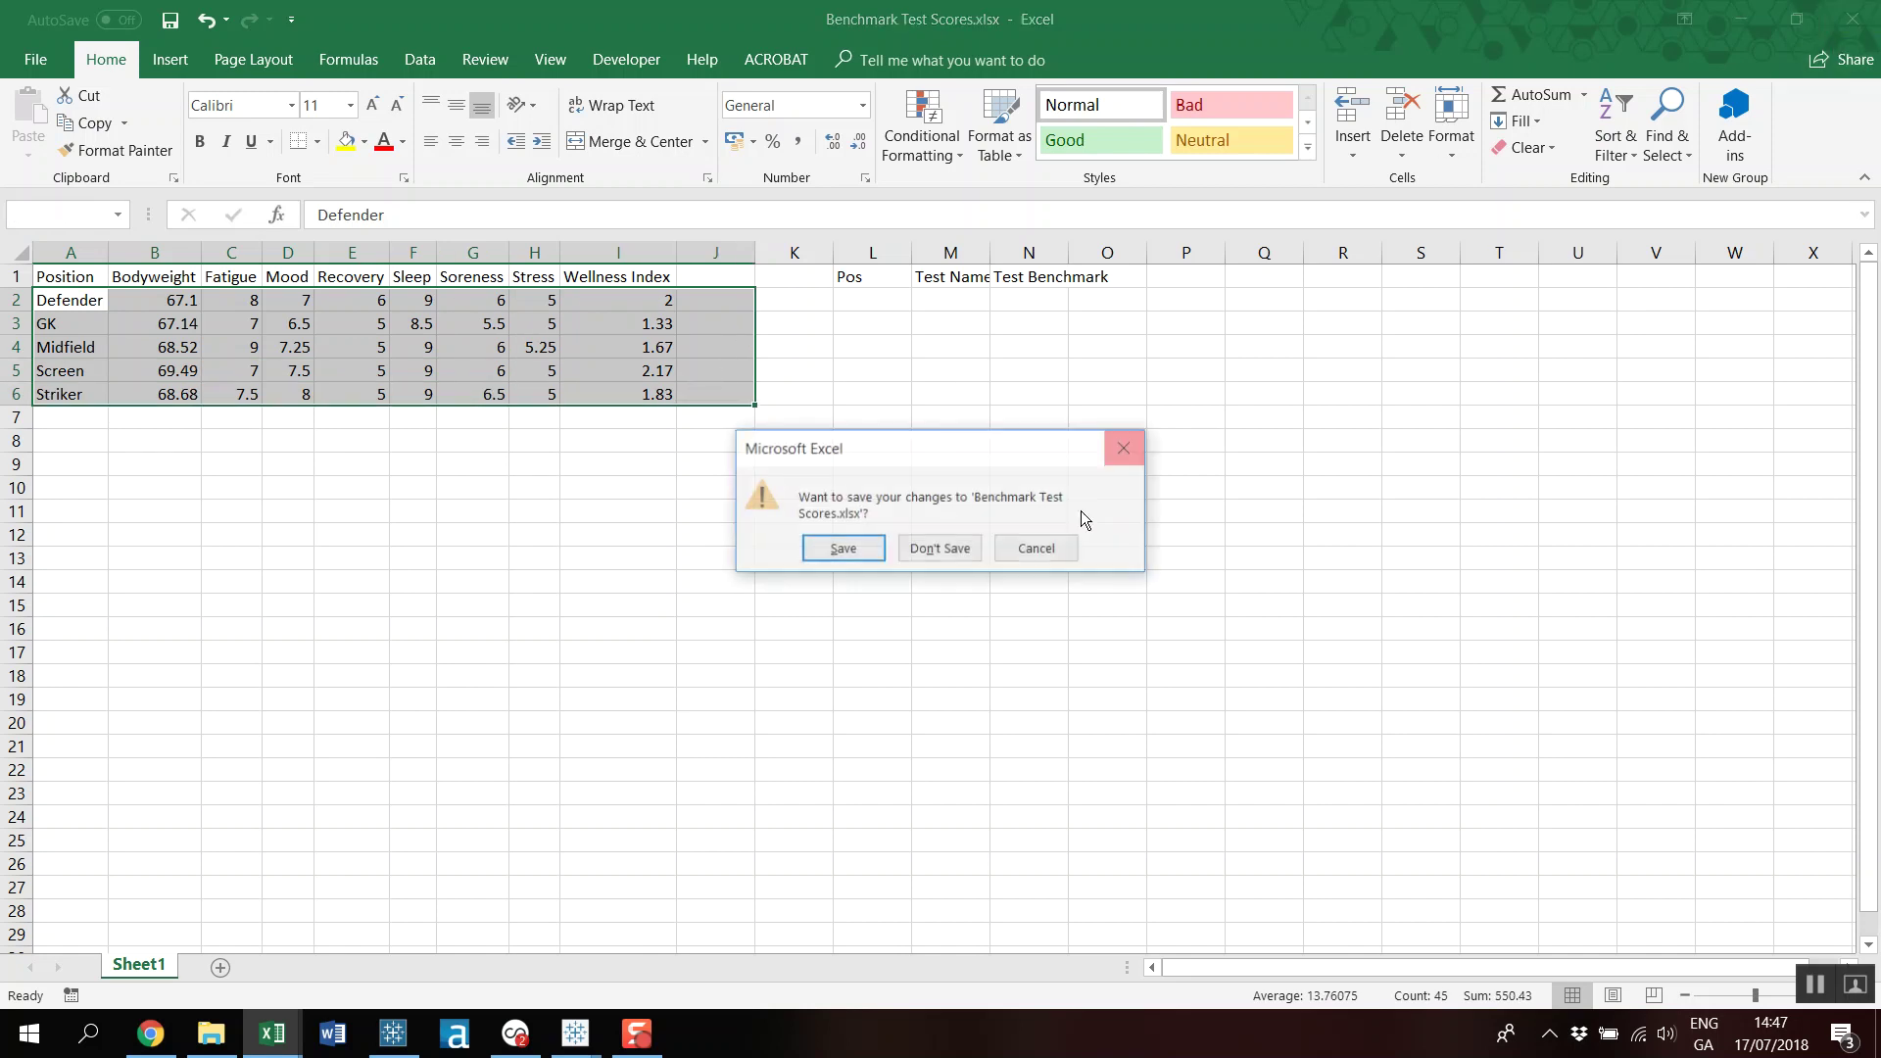
left_click(940, 549)
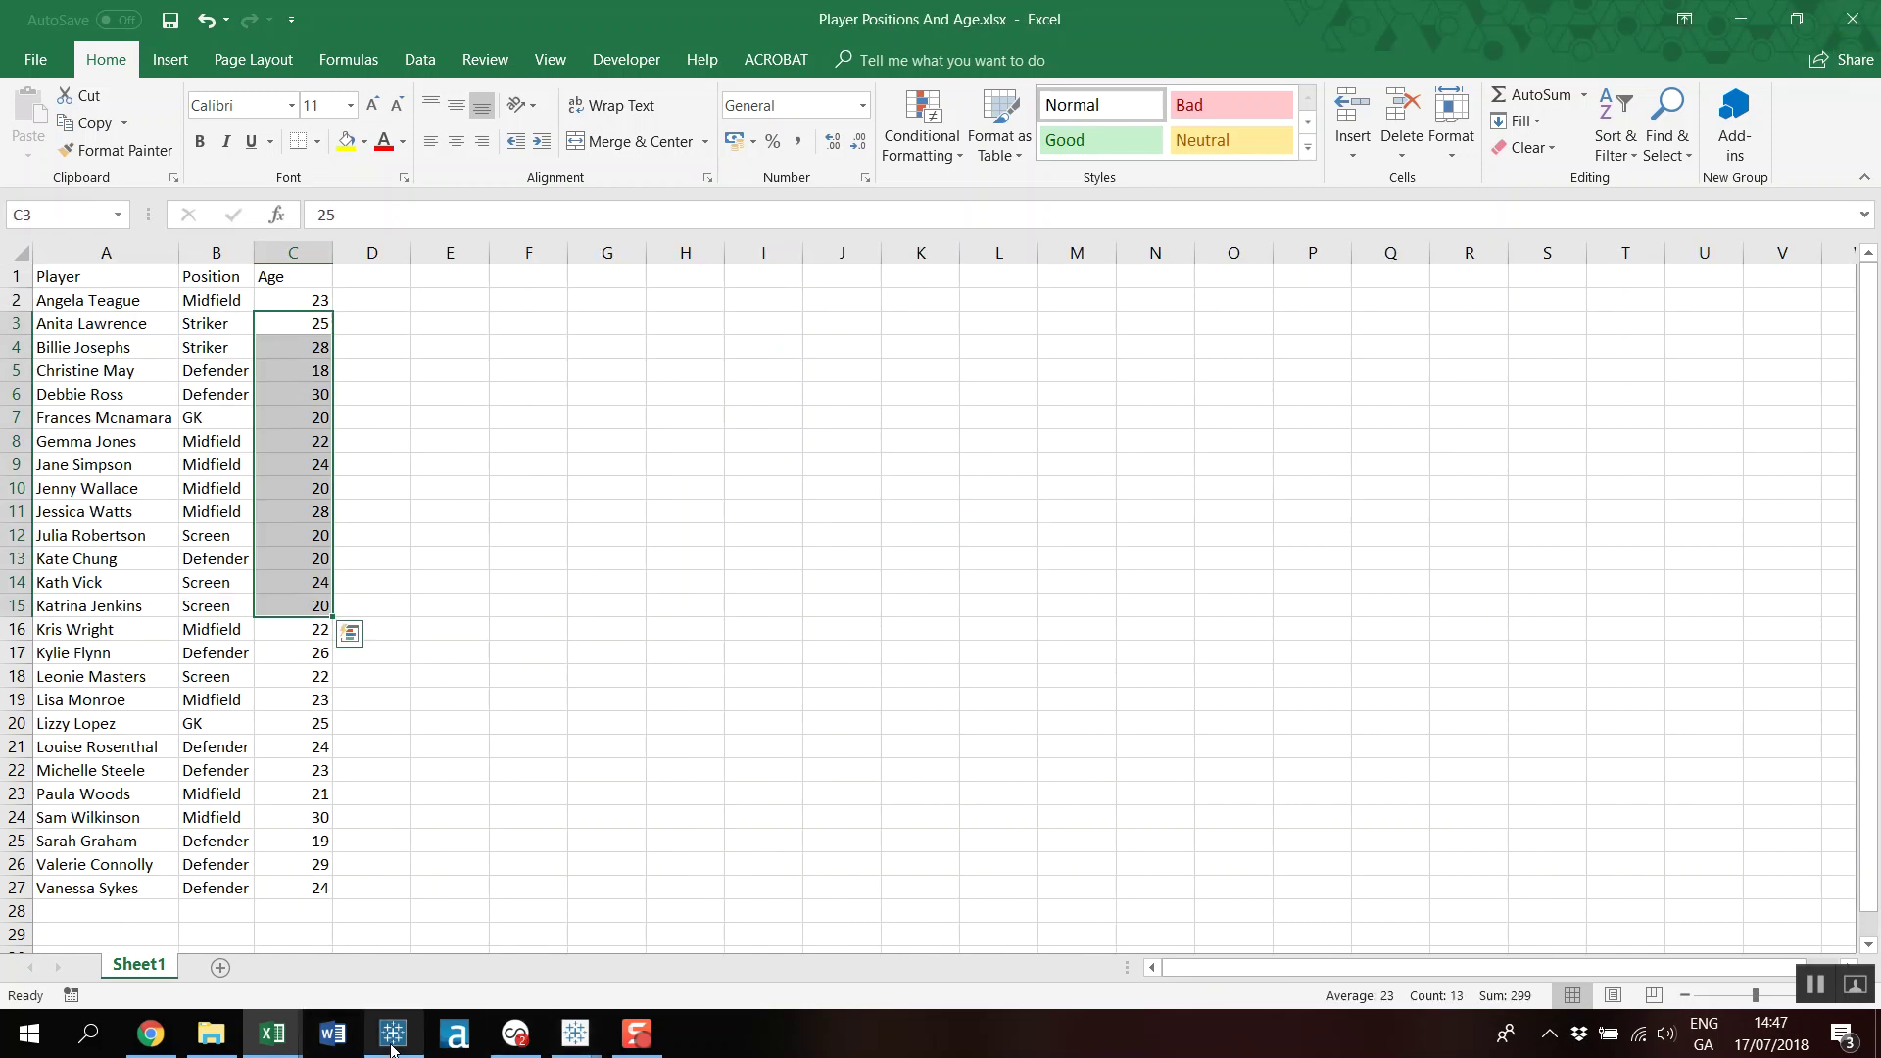
Switch to Tableau Prep and add a connection to the Excel file Benchmark Test Scores.xlsx.
left_click(393, 1034)
left_click(219, 138)
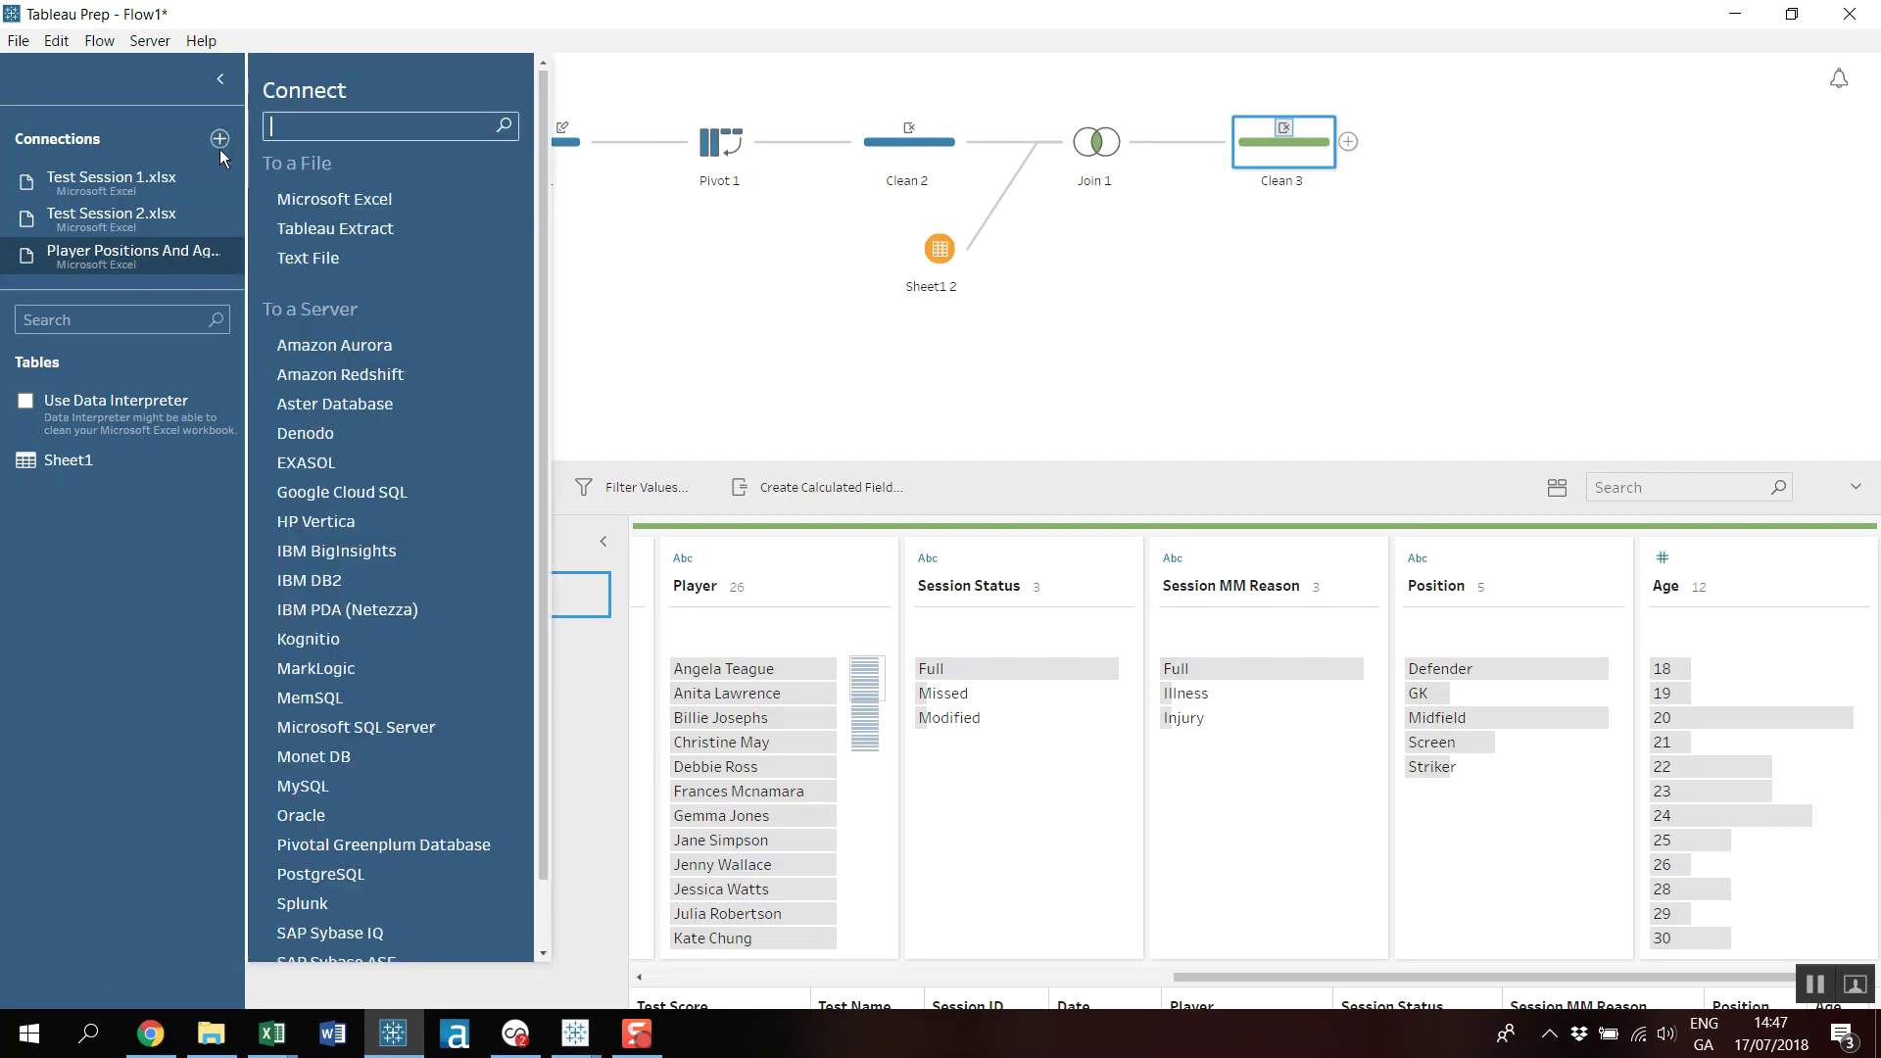
left_click(299, 201)
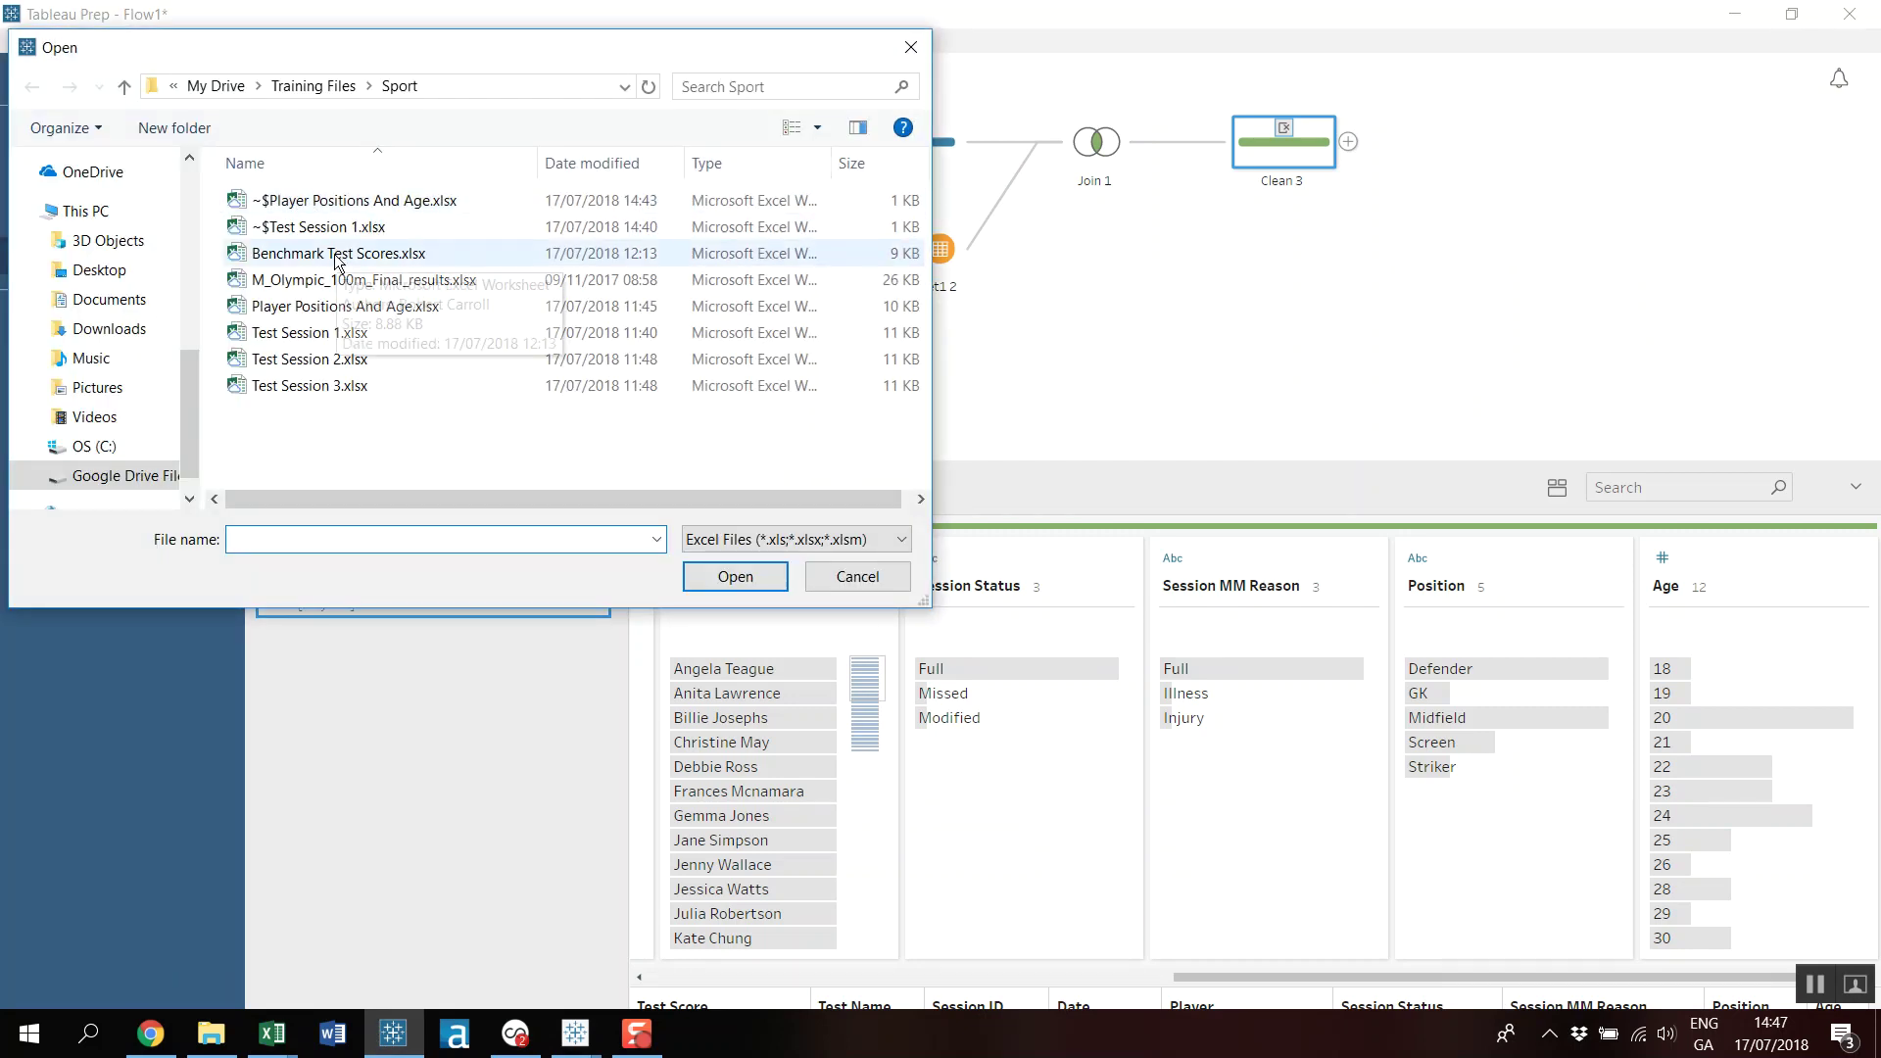
double_click(323, 200)
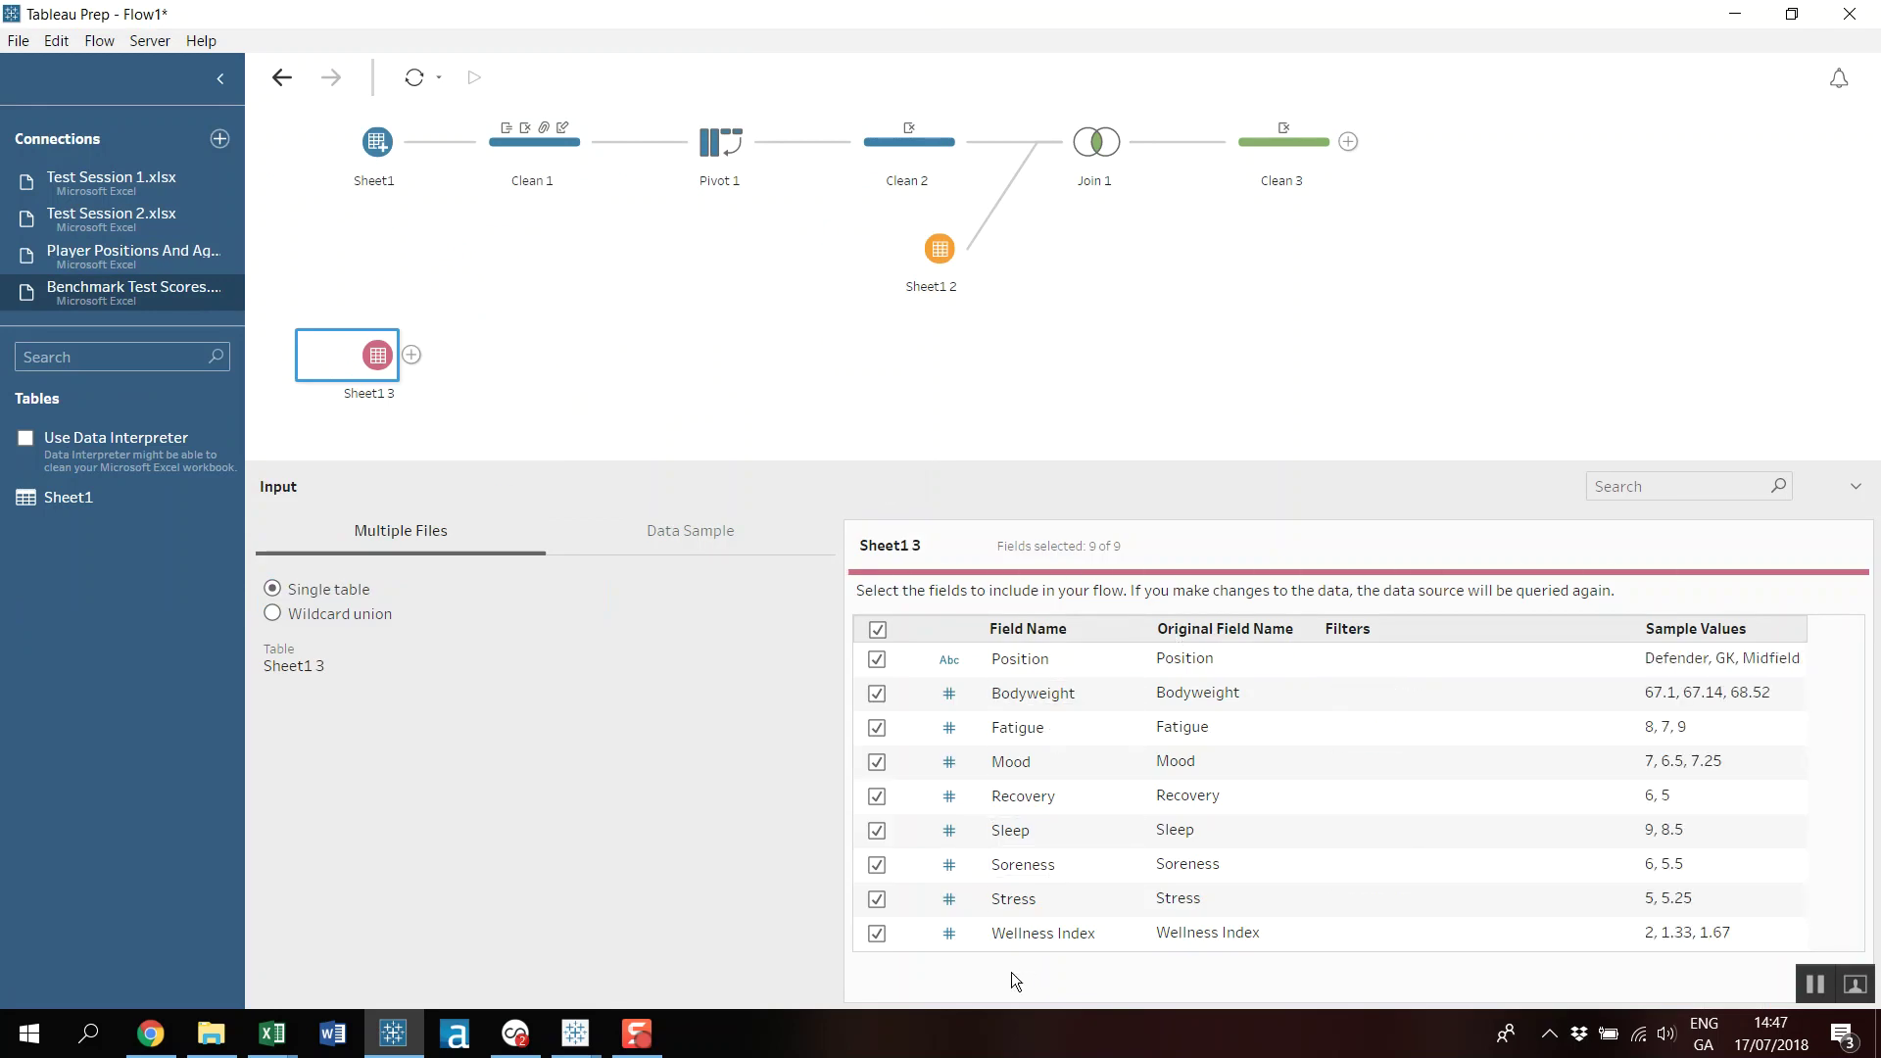
Add a pivot after Sheet1 3 and pivot Mood, Fatigue, Bodyweight, Recovery, Sleep, Soreness, Stress and Wellness Index into its values, leaving out Position.
left_click(412, 355)
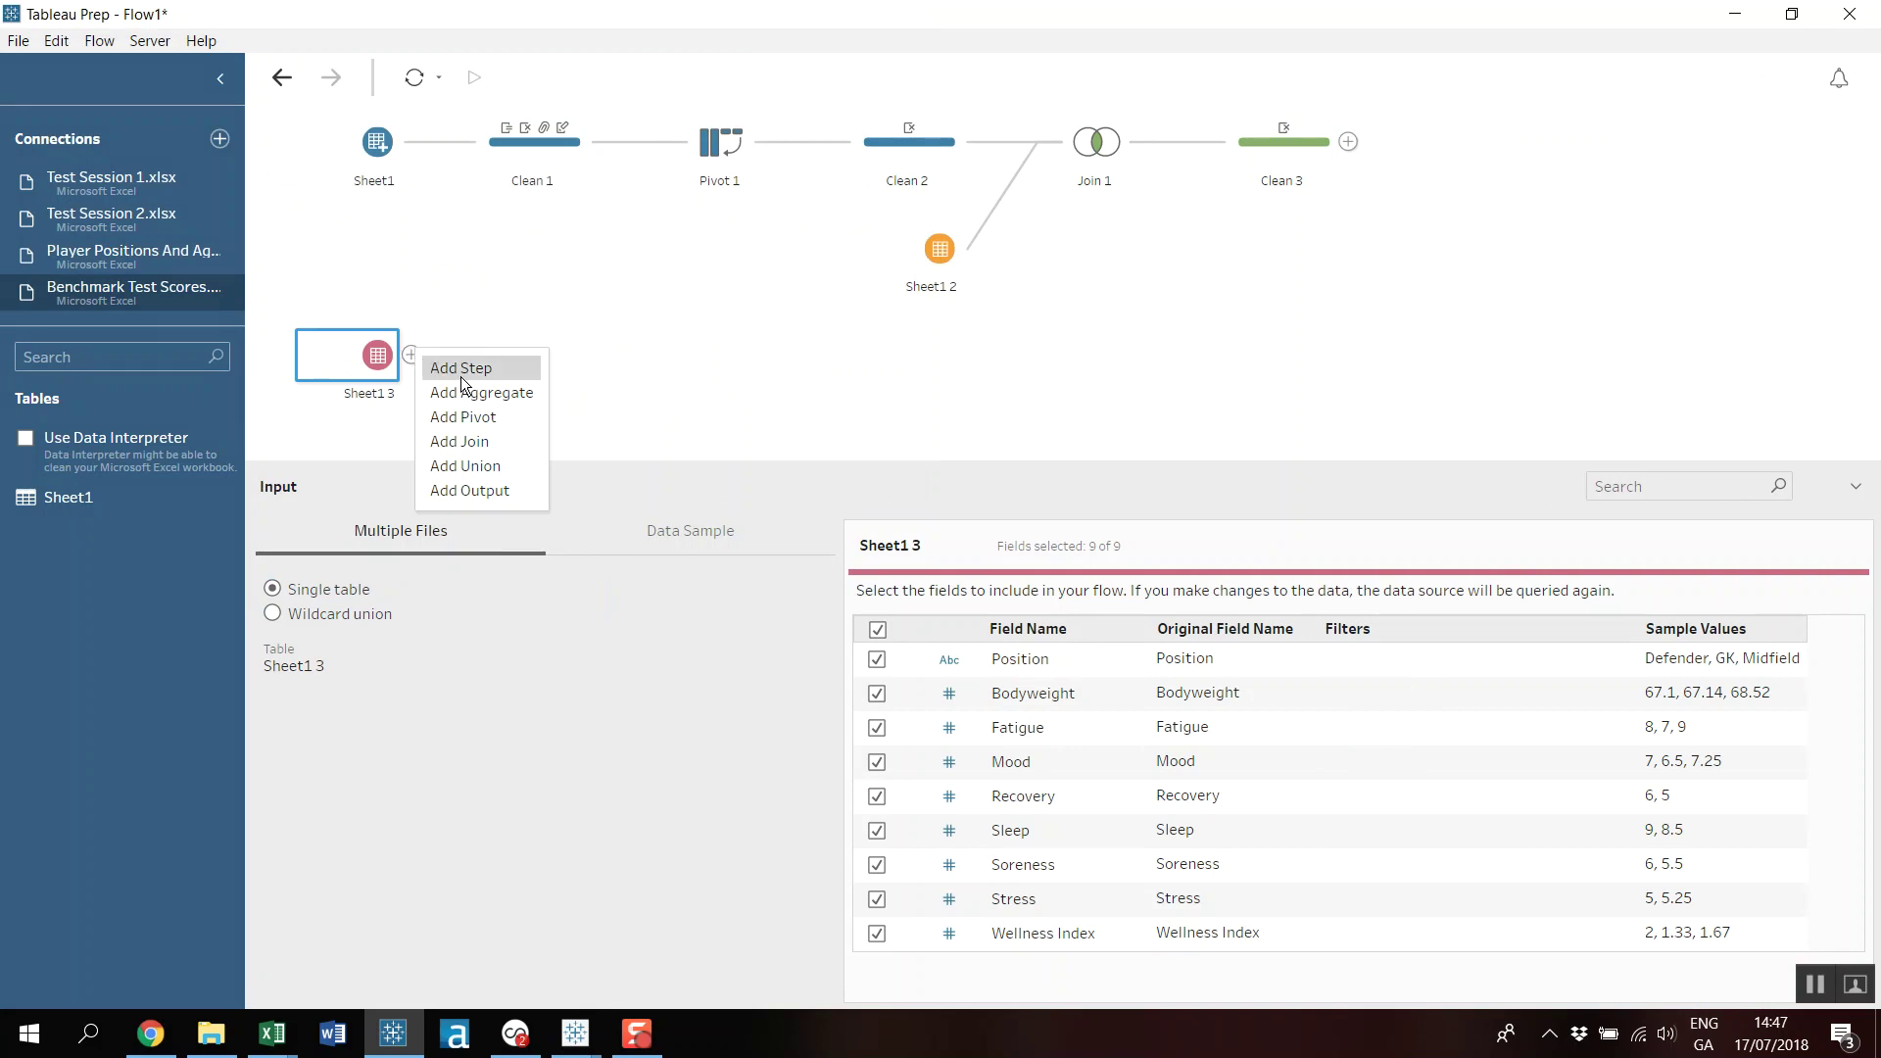
left_click(478, 419)
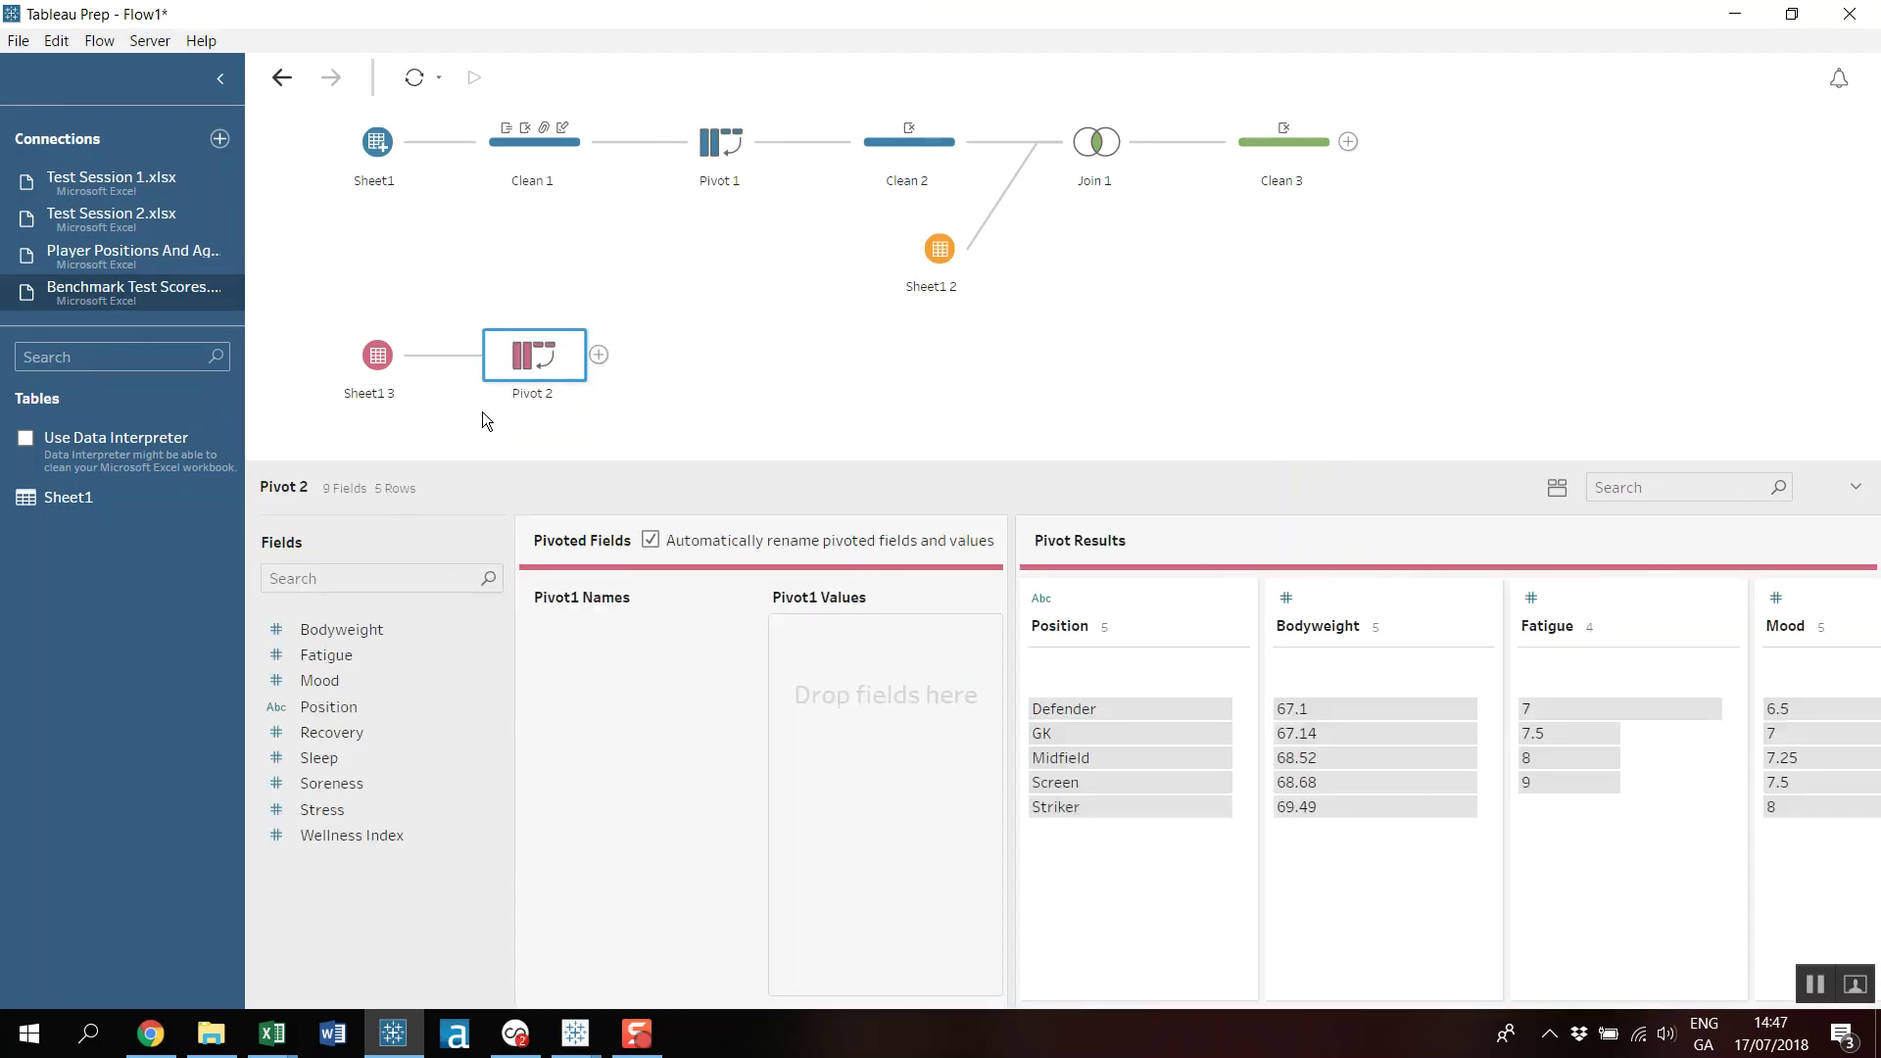
left_click(343, 707)
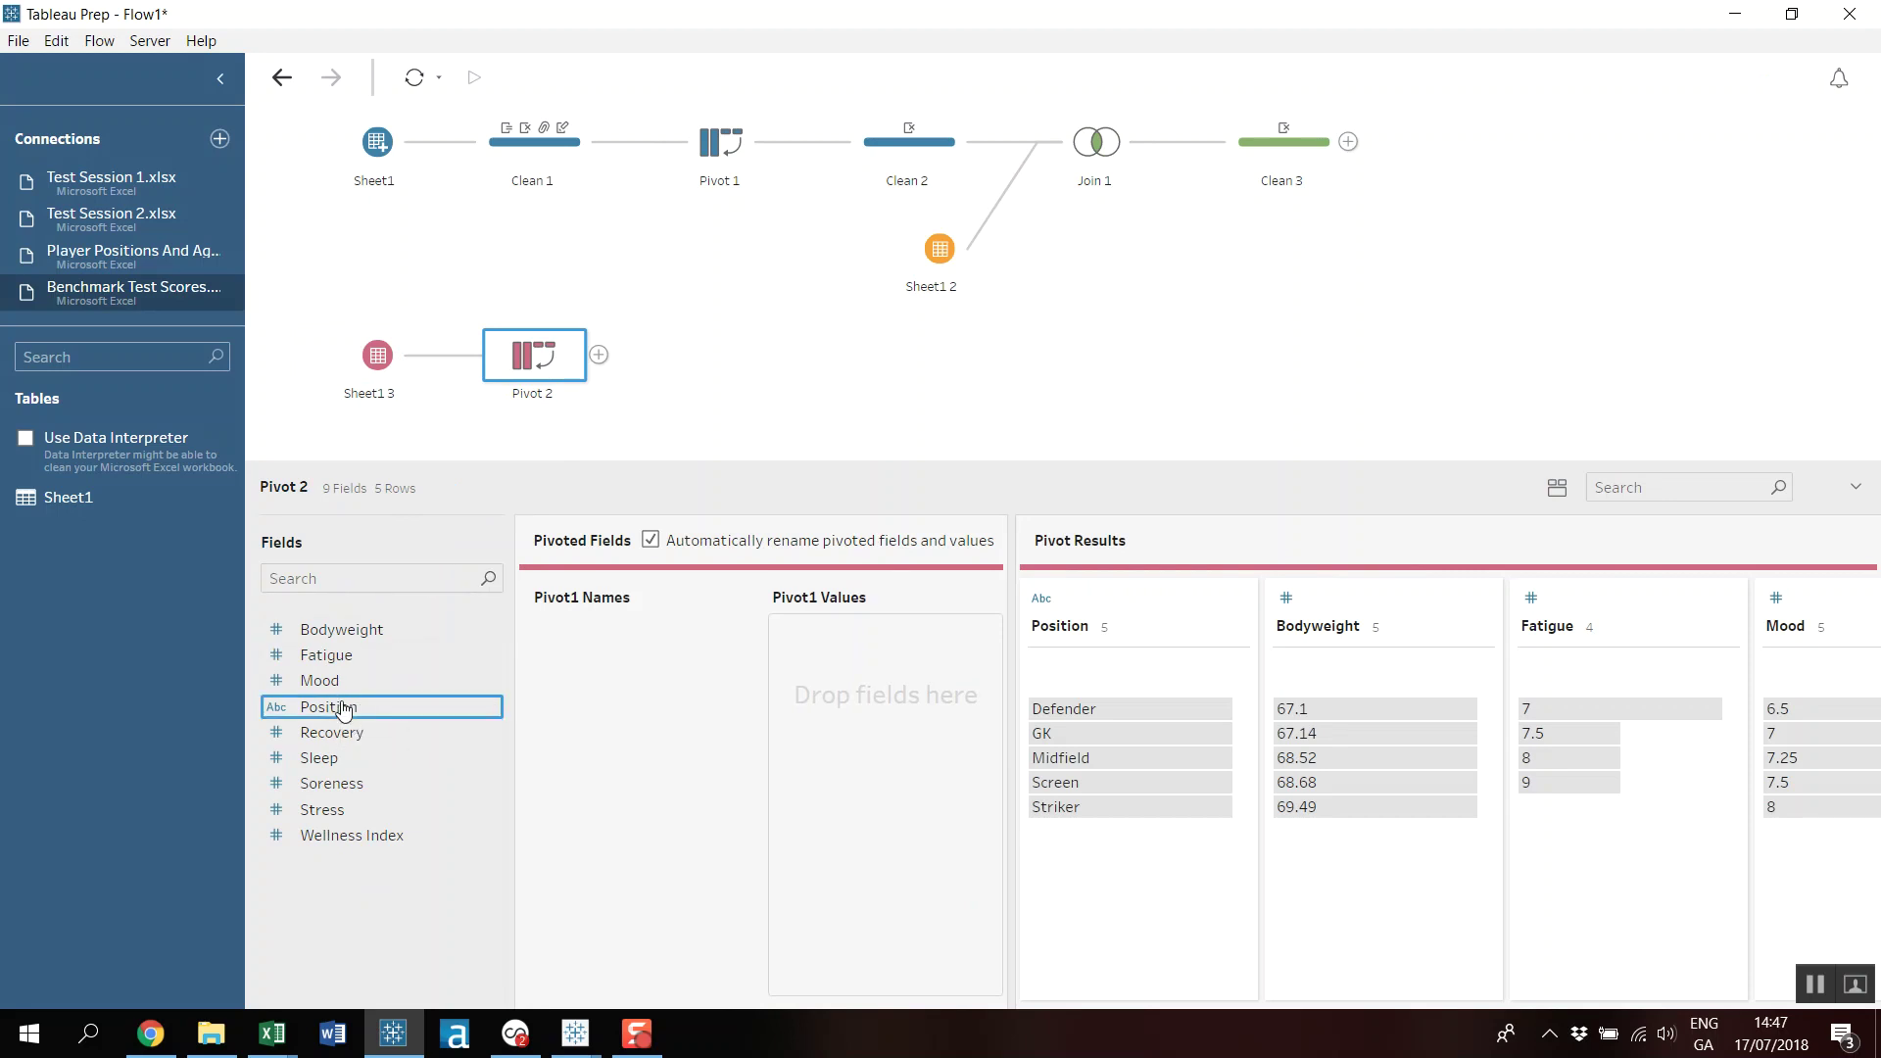
left_click(323, 680)
left_click(338, 629, "shift")
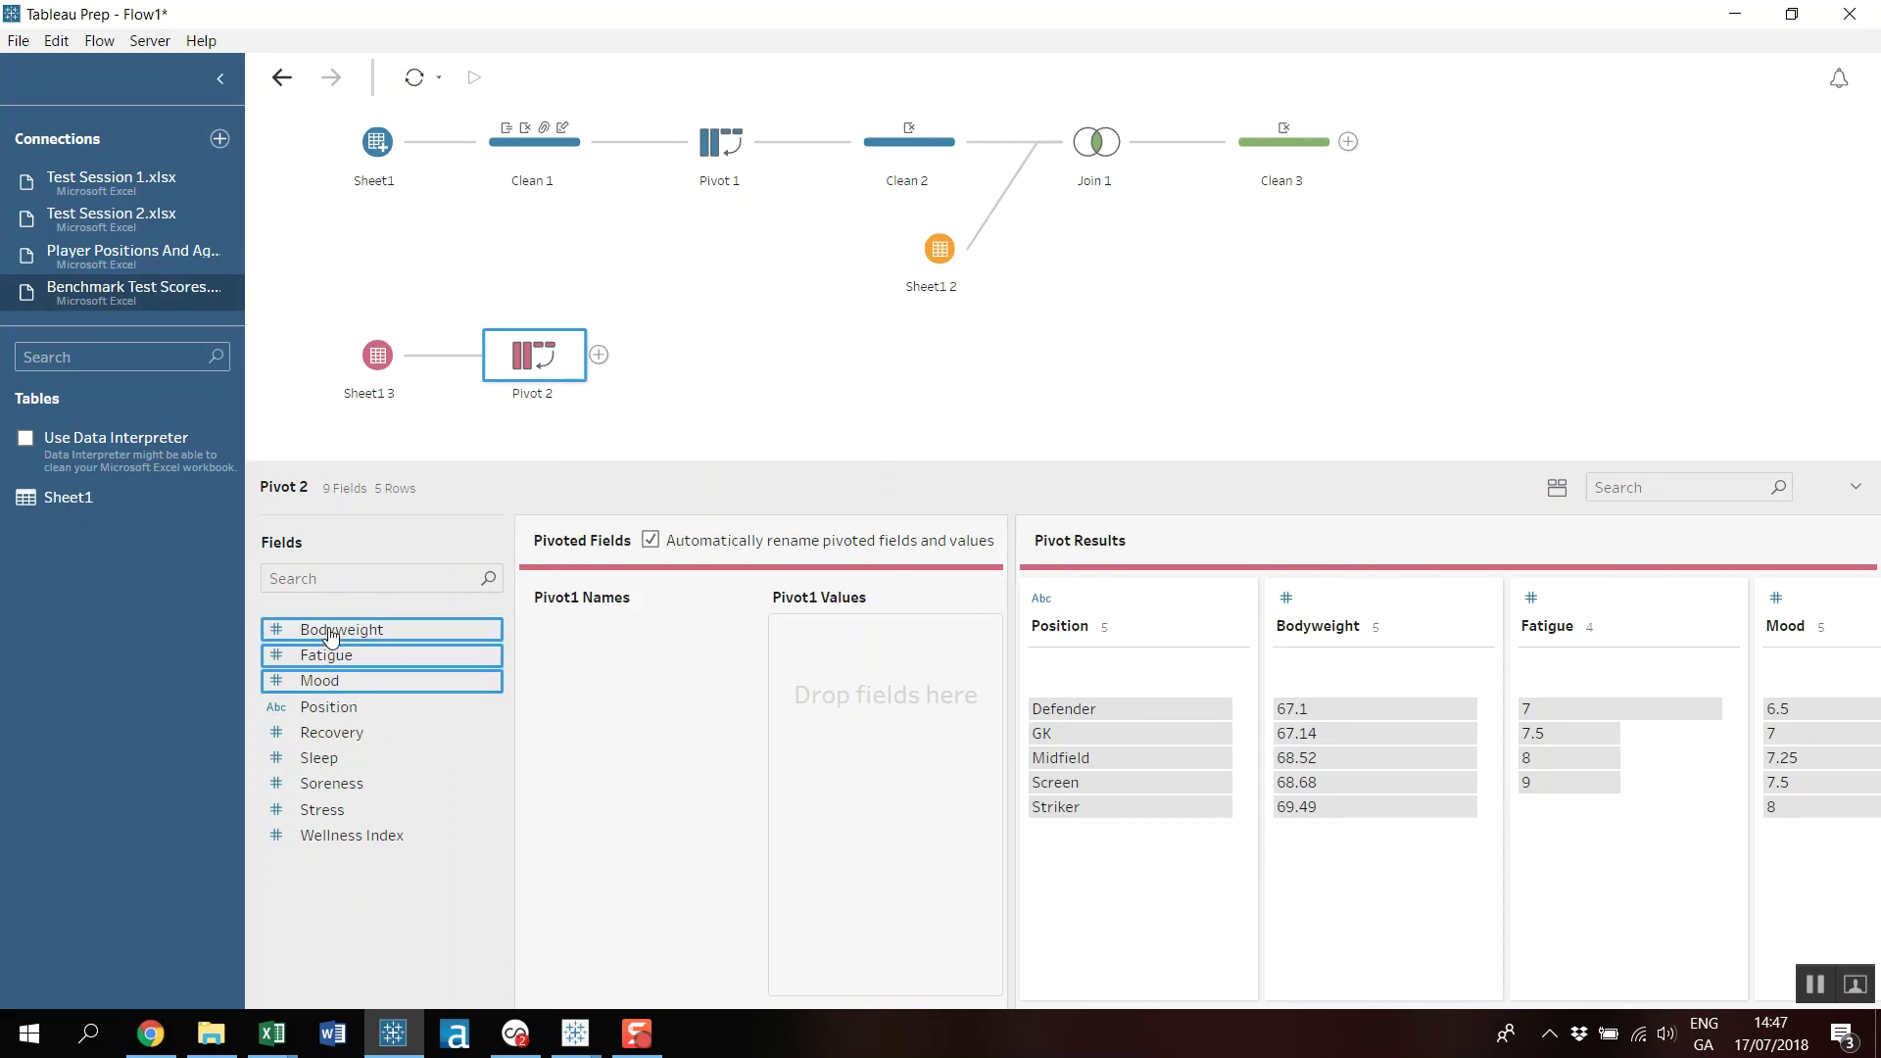
left_click(328, 742, "ctrl")
left_click(323, 760, "ctrl")
left_click(328, 784, "ctrl")
left_click(328, 809, "ctrl")
left_click(341, 836, "ctrl")
left_click_drag(341, 836, 831, 698)
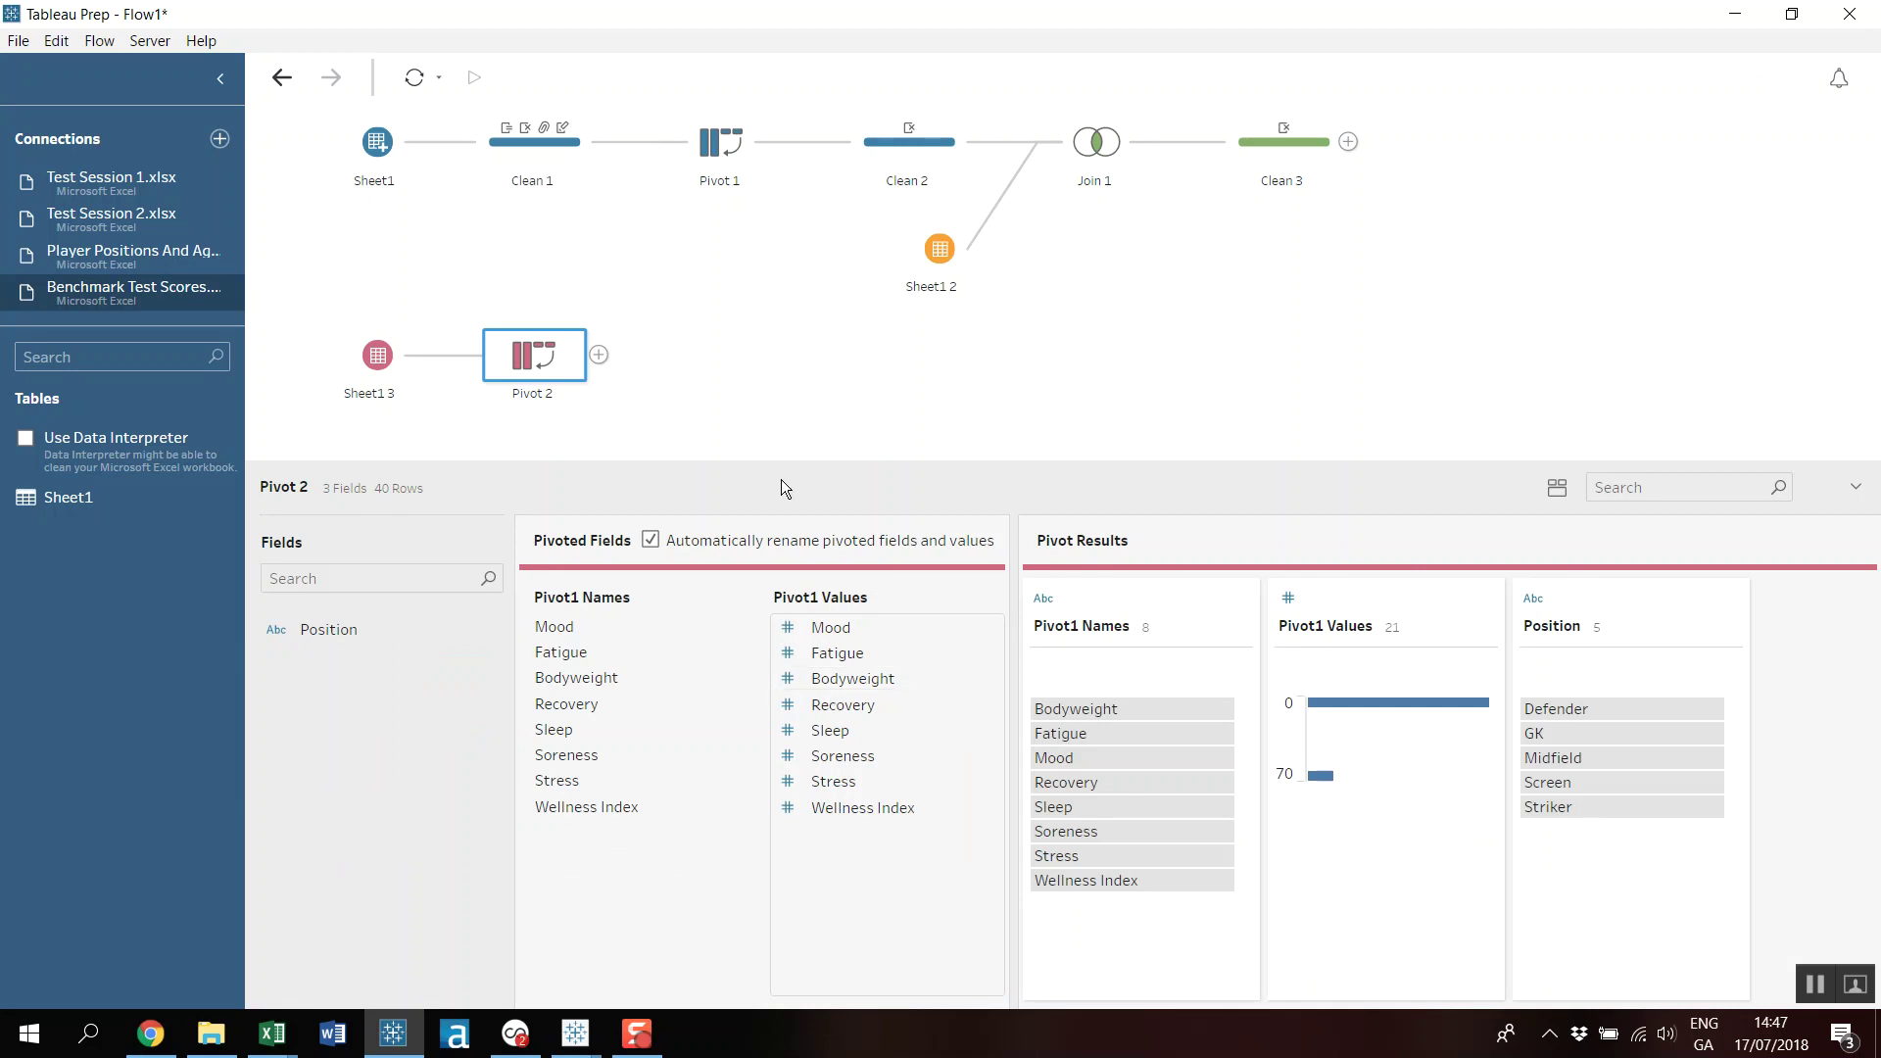
Add a cleaning step after Pivot 2 and show only its data grid to inspect the pivoted names and values.
left_click(600, 355)
left_click(651, 377)
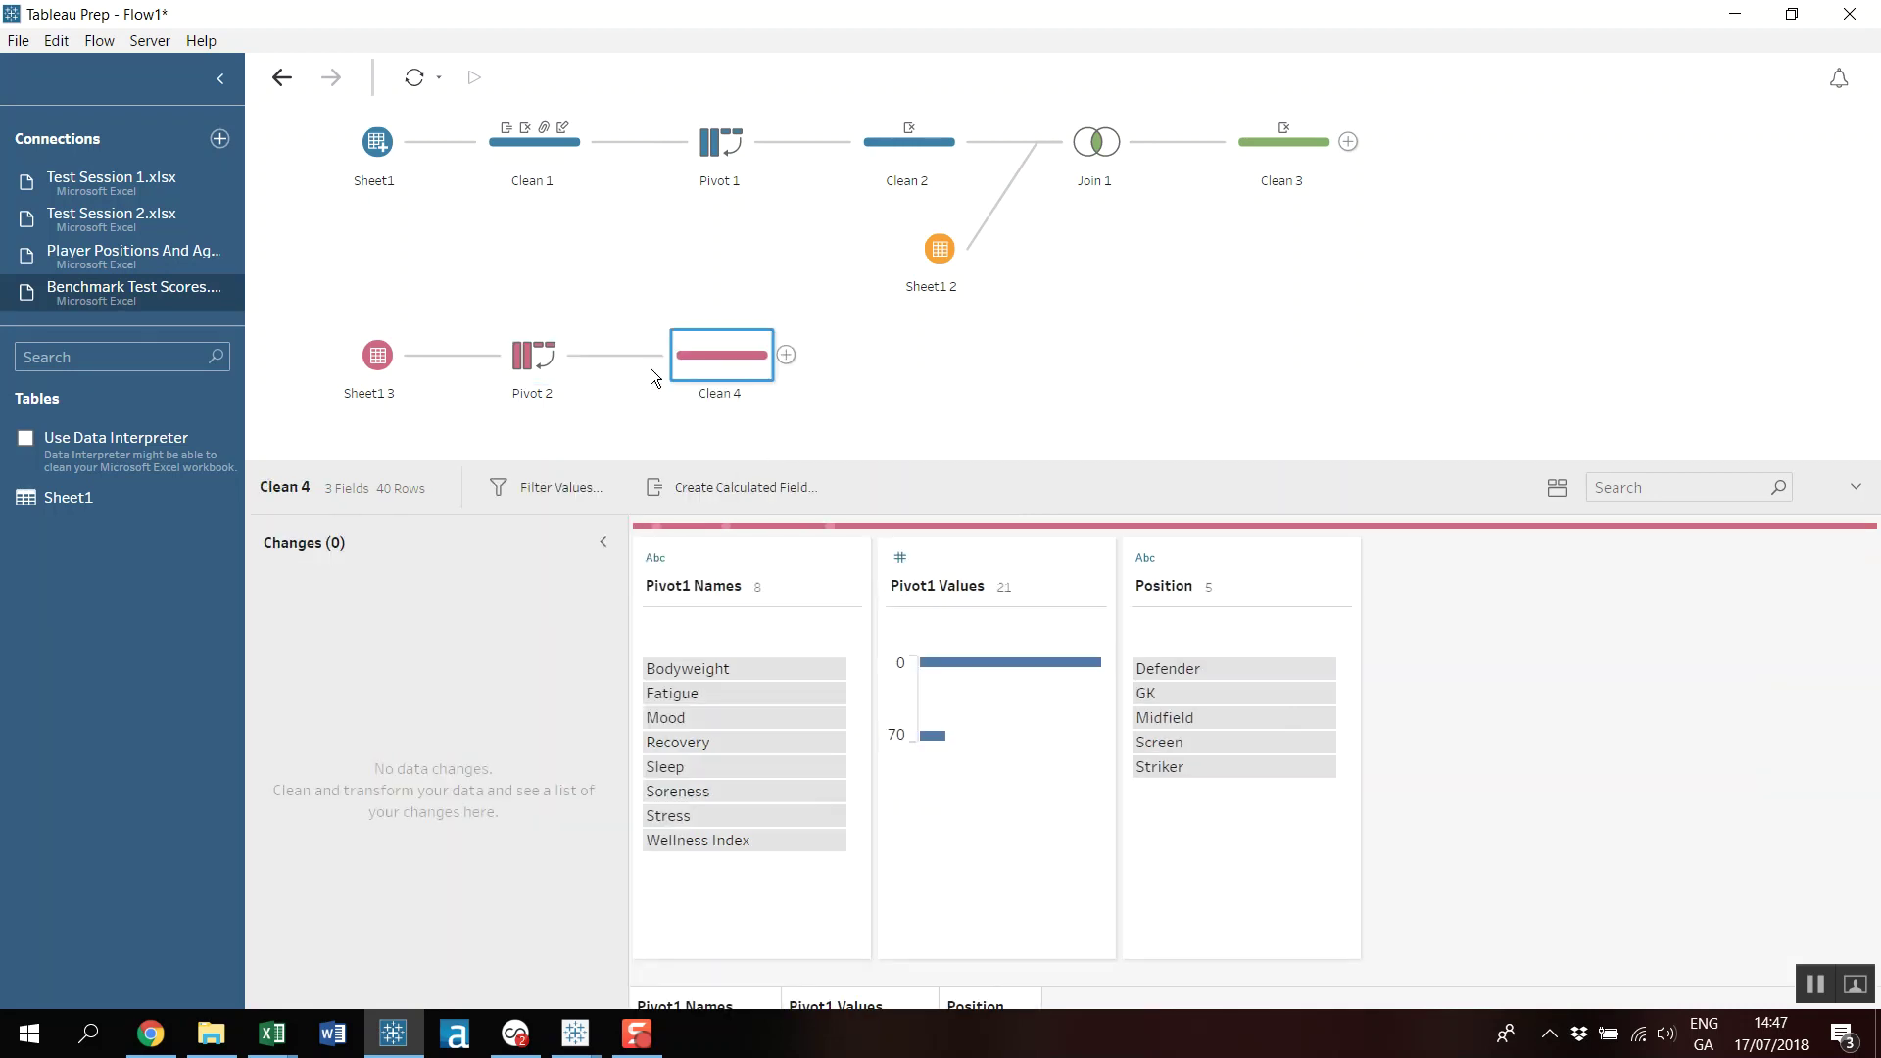
left_click(1556, 487)
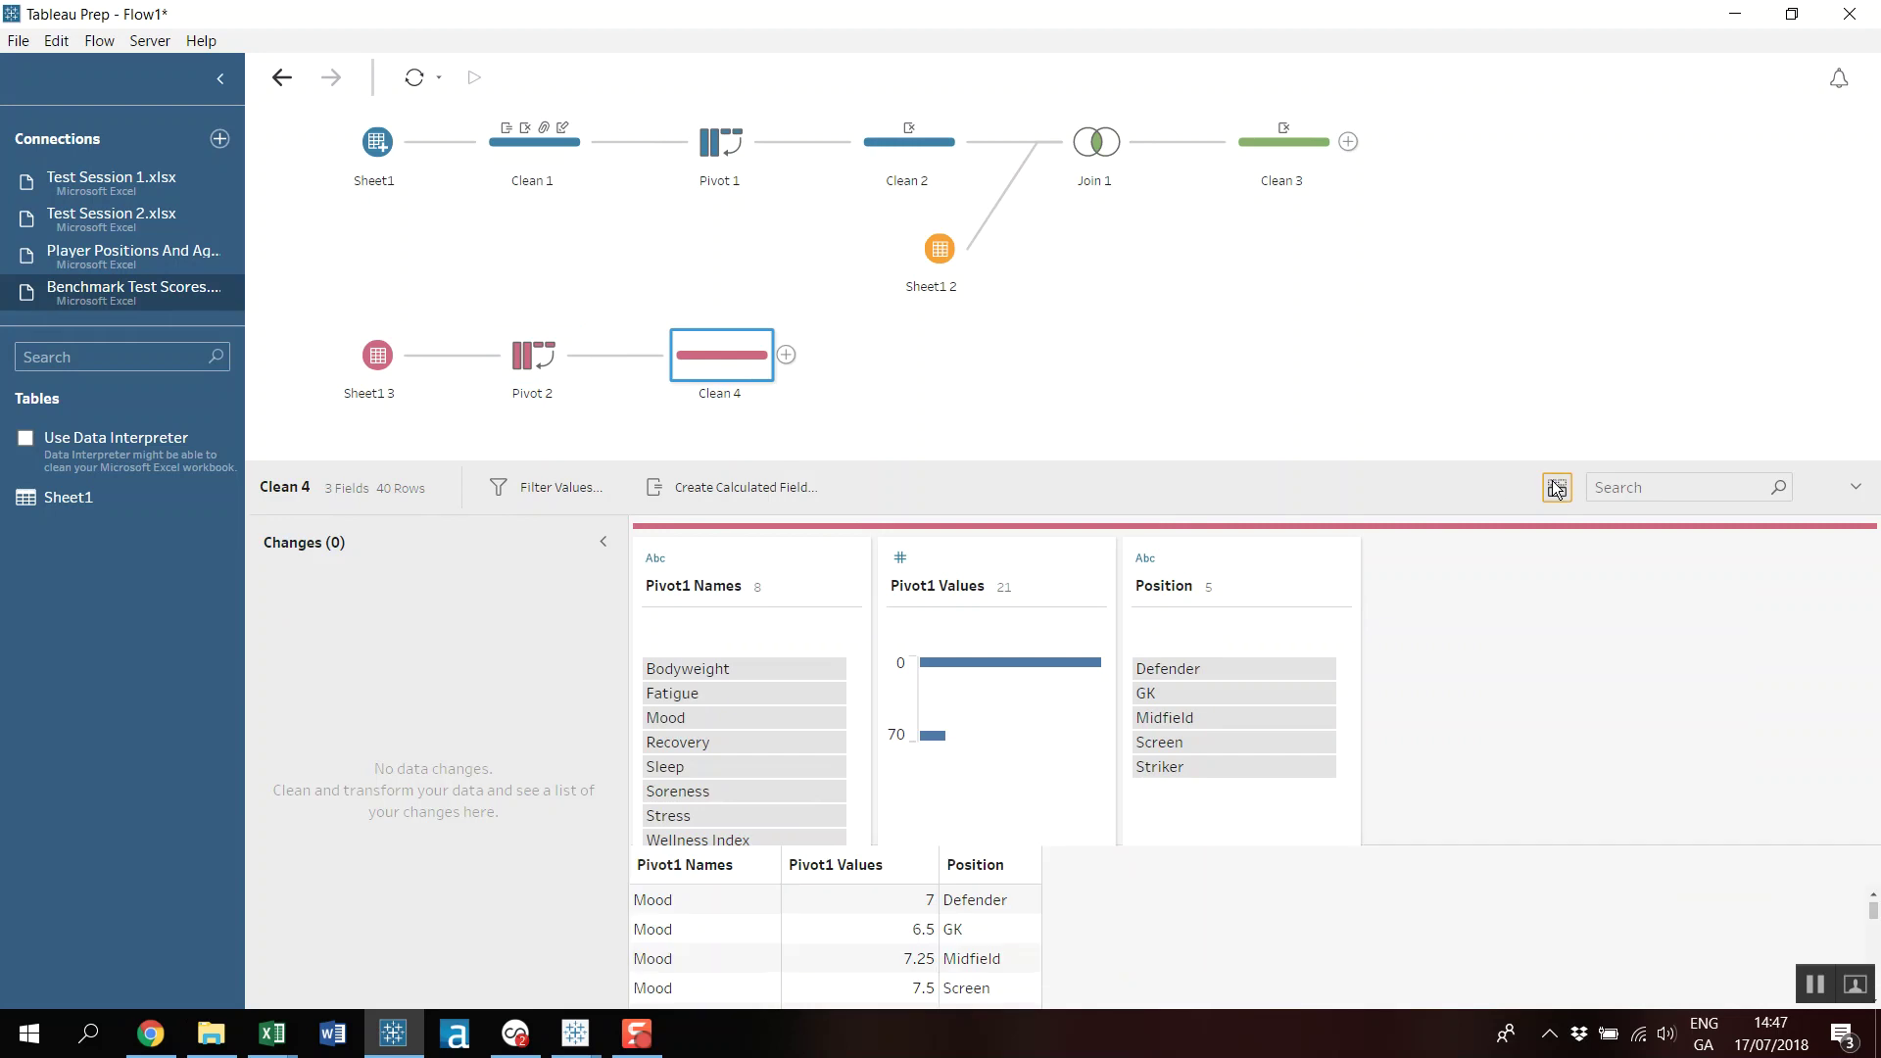
left_click(686, 591)
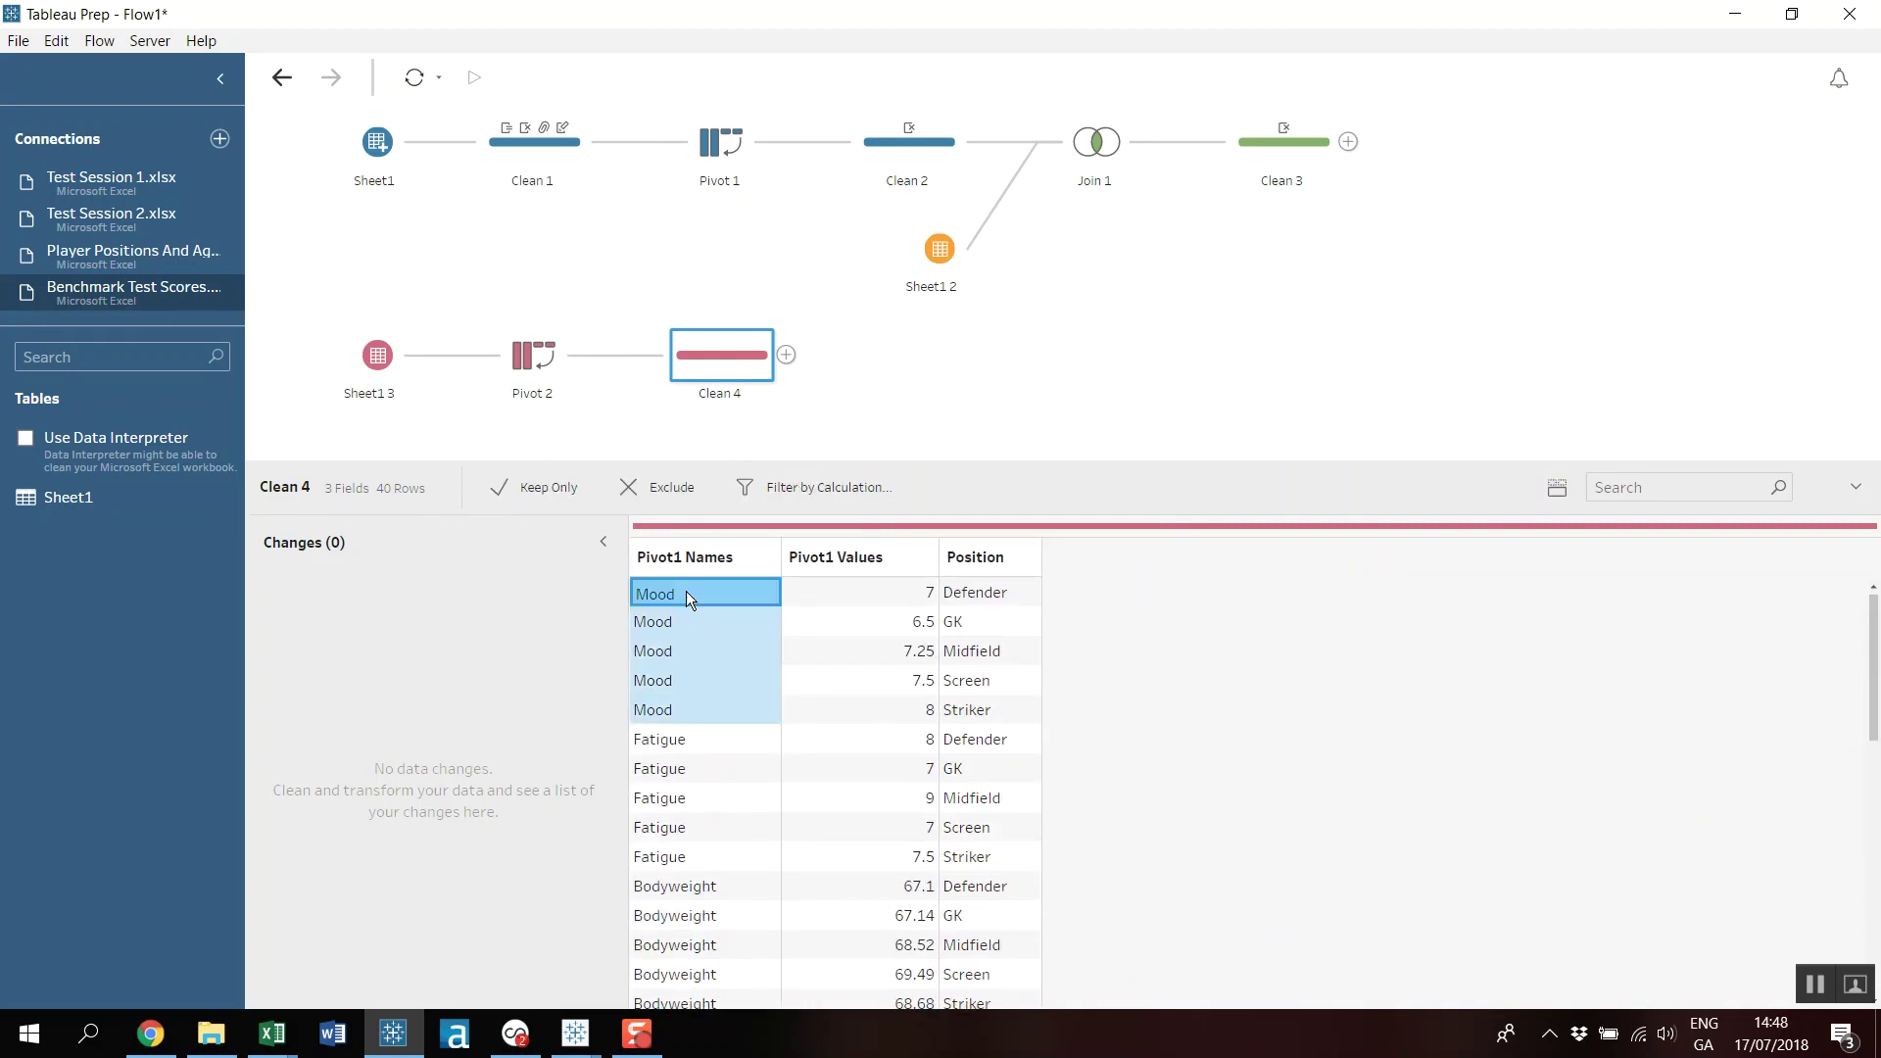
left_click(870, 592)
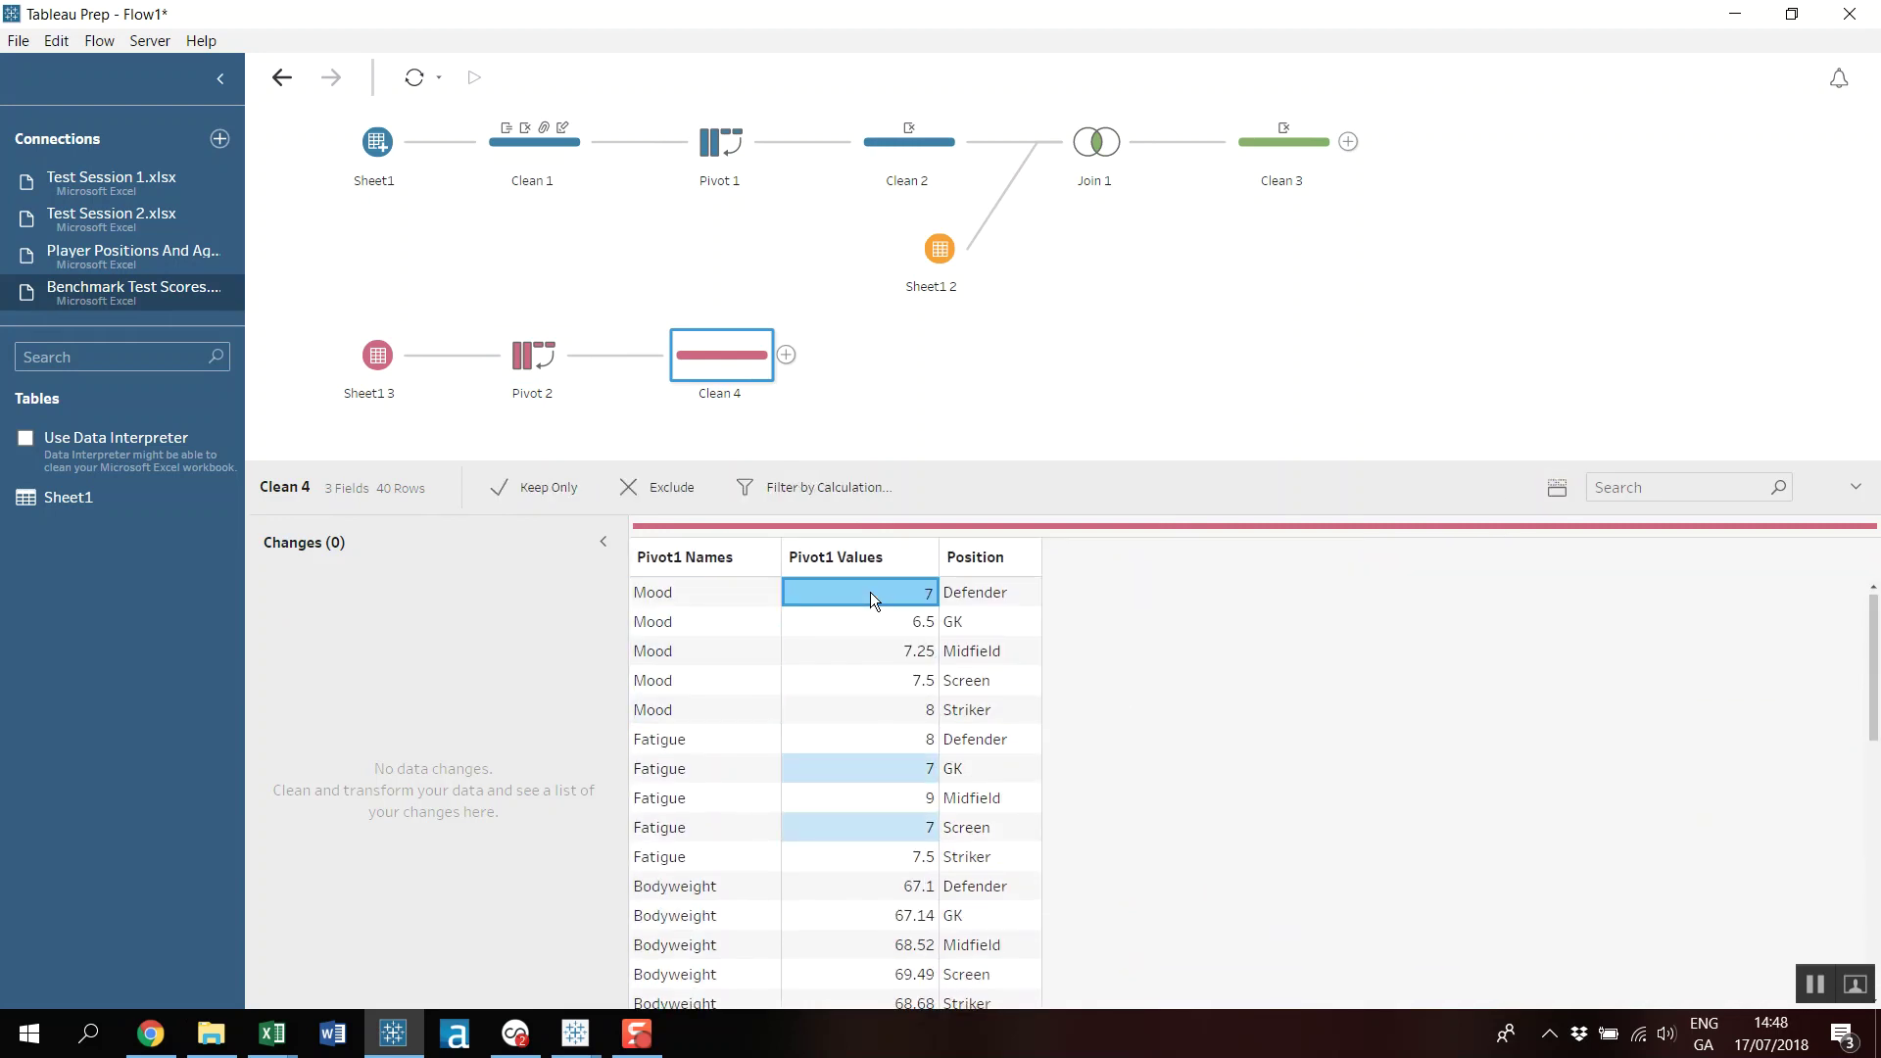
Restore the field profile view in Clean 4 and rename the Pivot1 Names field to Test Name.
left_click(1008, 592)
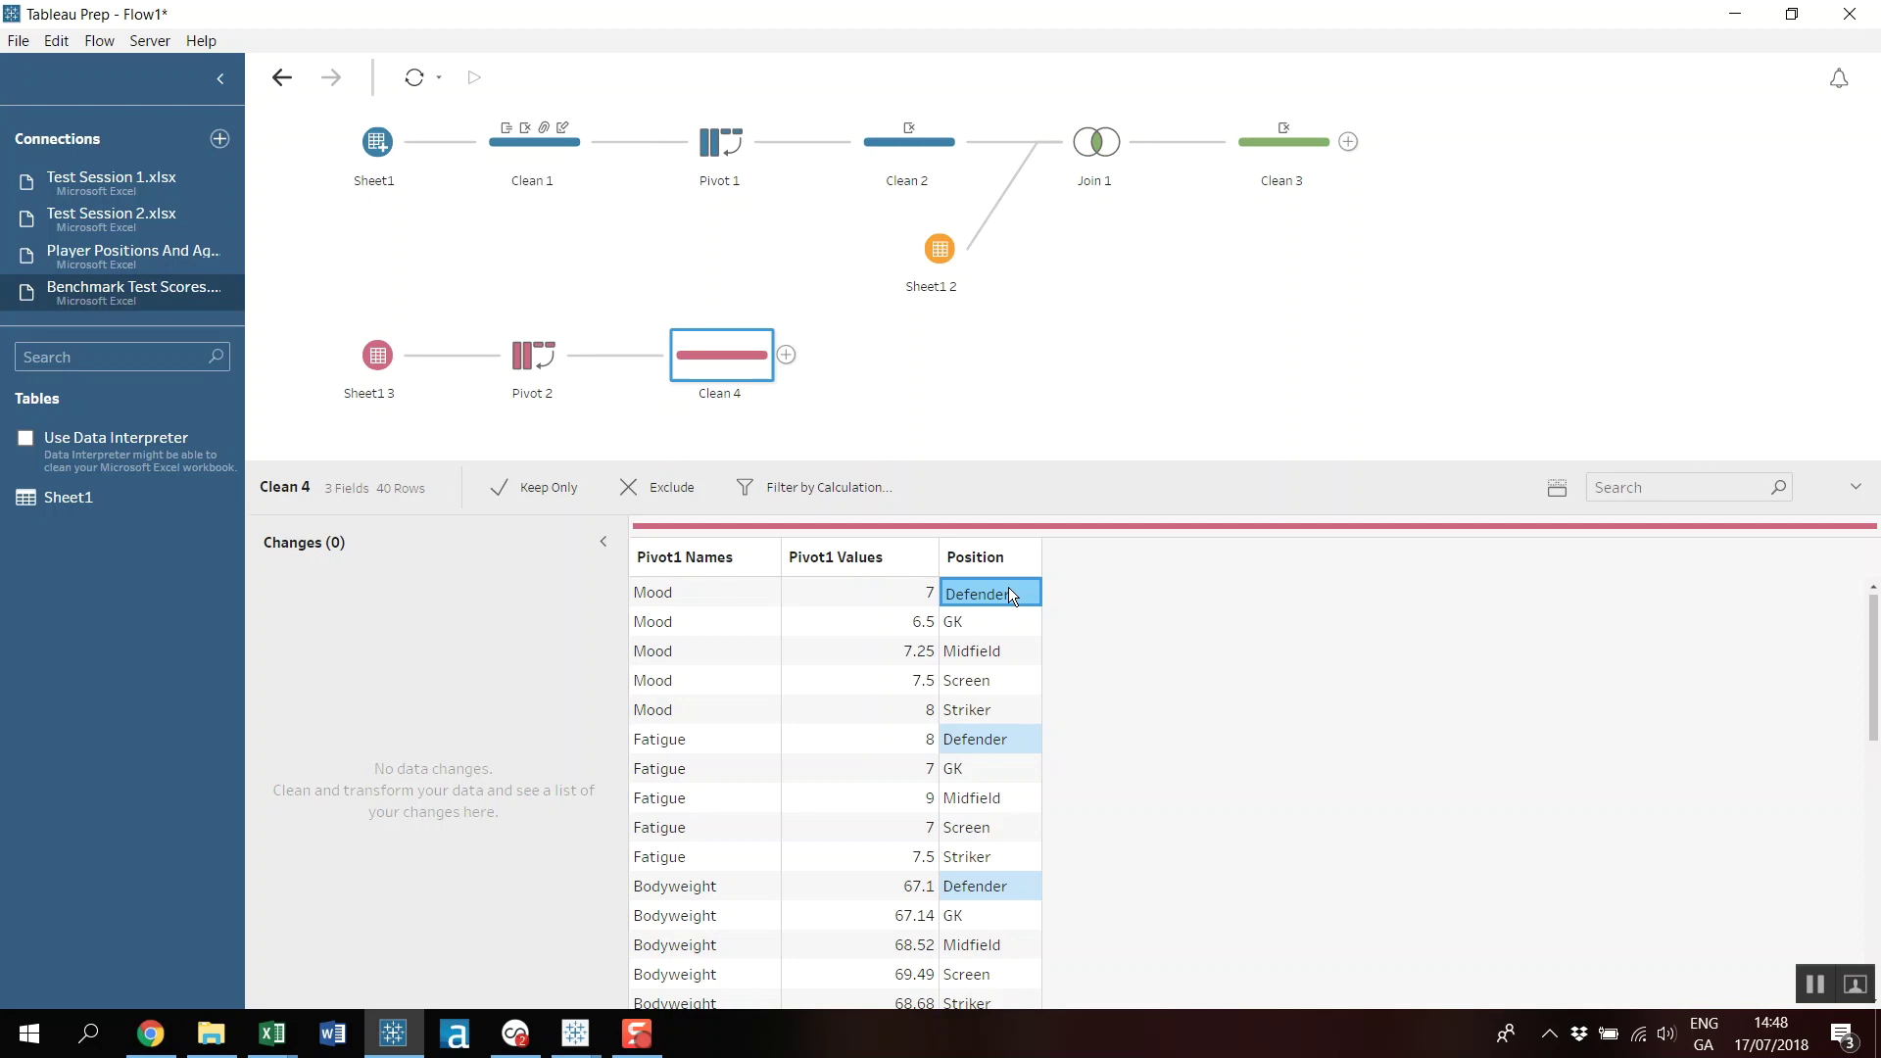
left_click(1008, 592)
left_click(1557, 487)
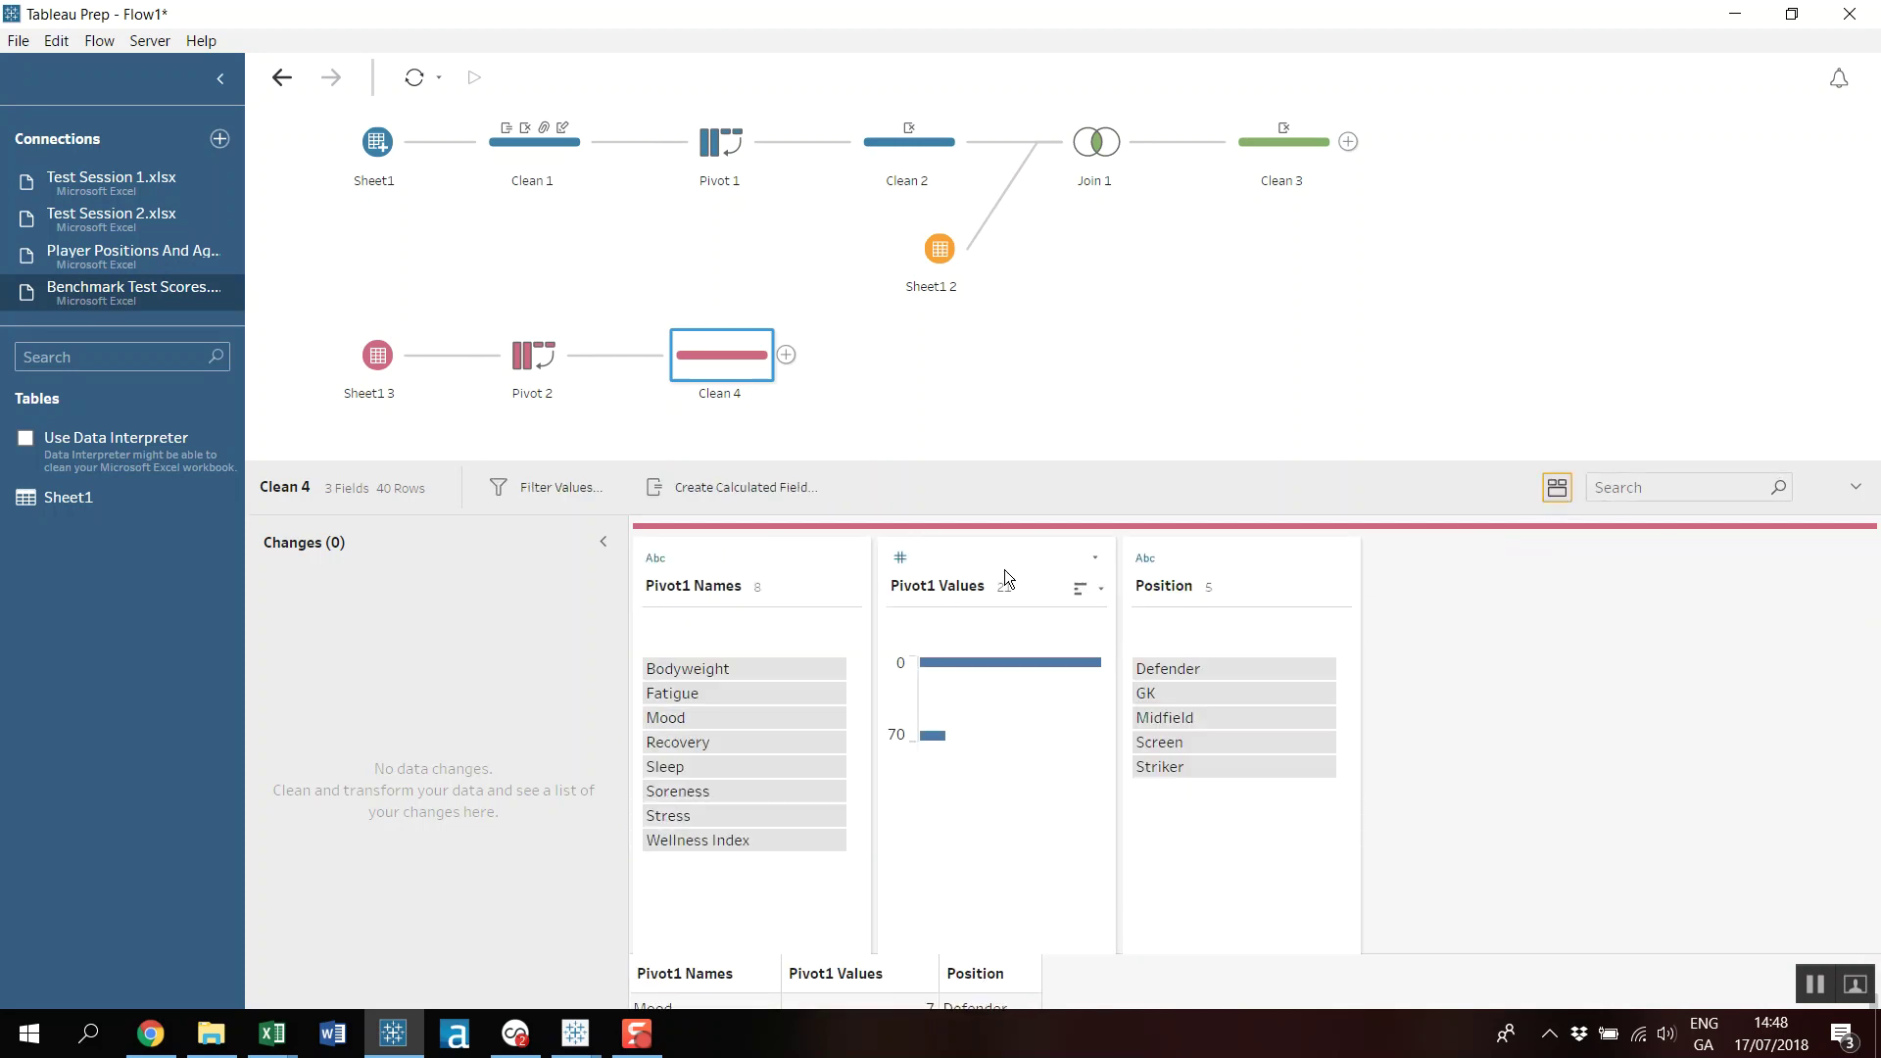
right_click(701, 596)
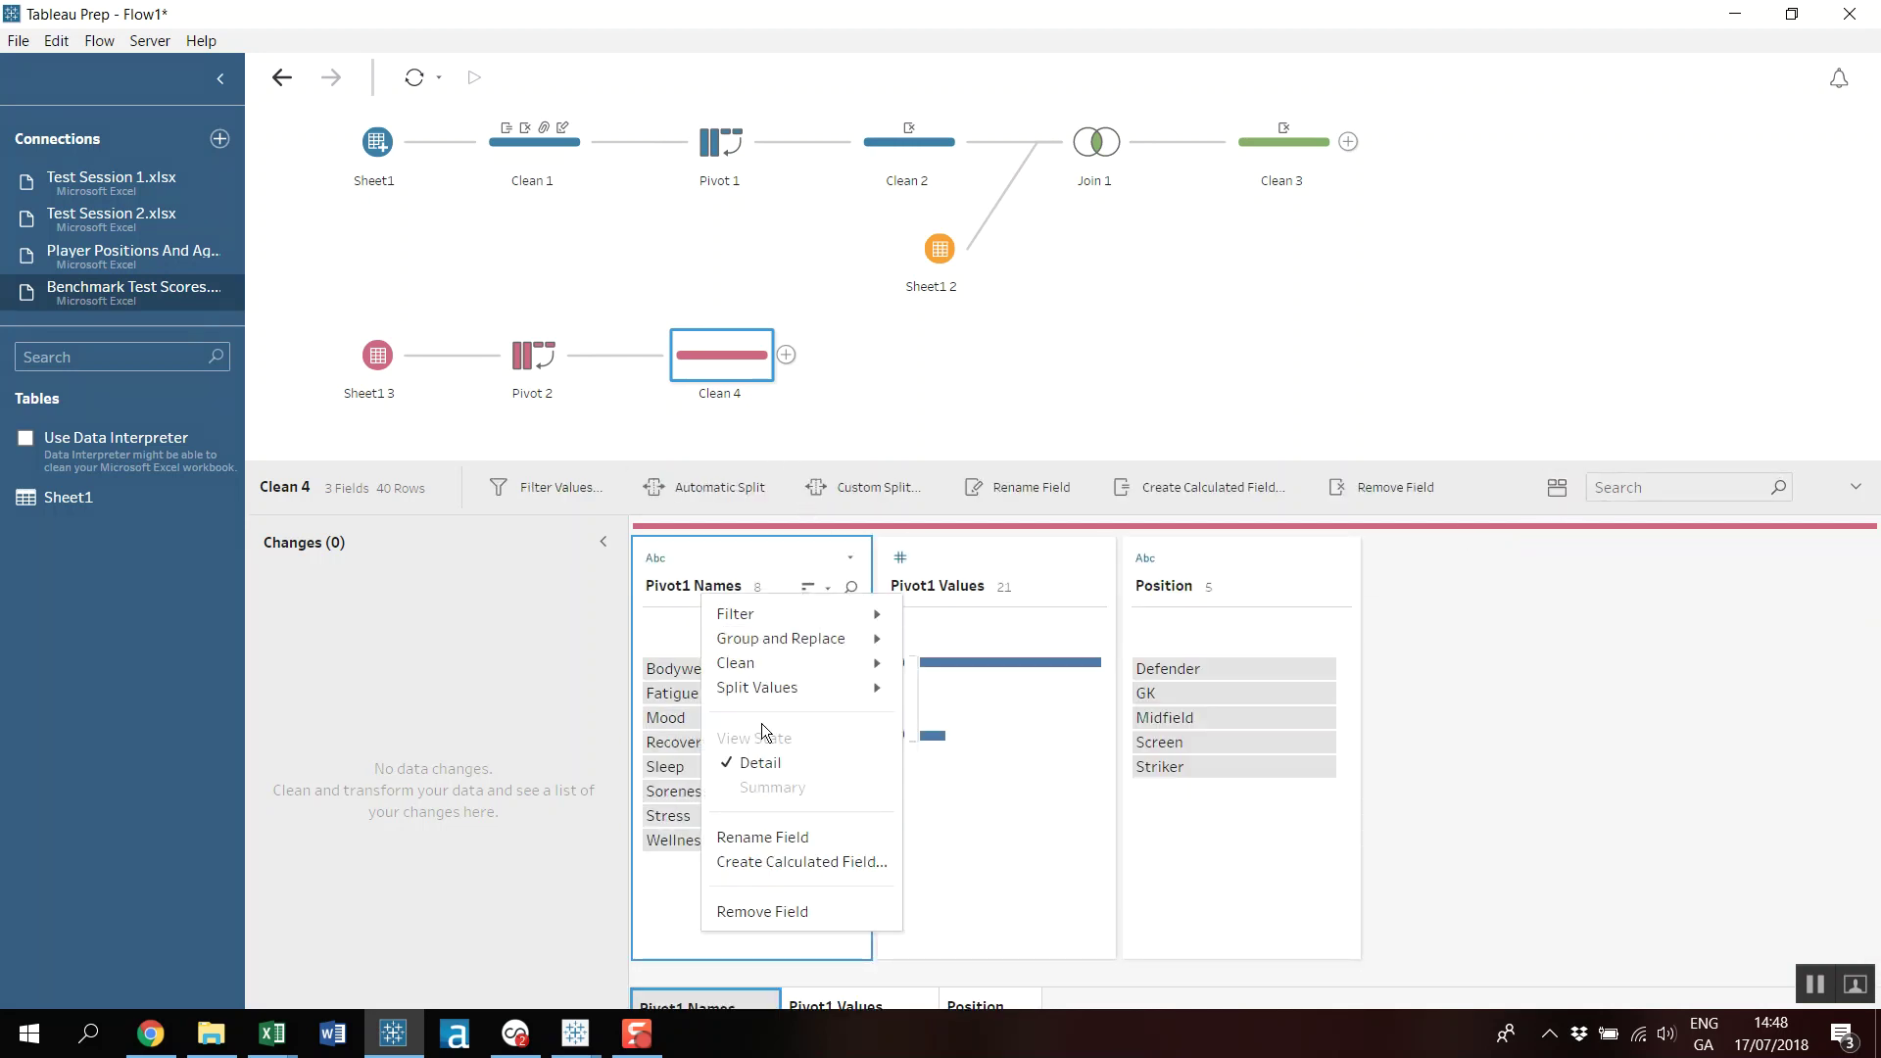
left_click(766, 835)
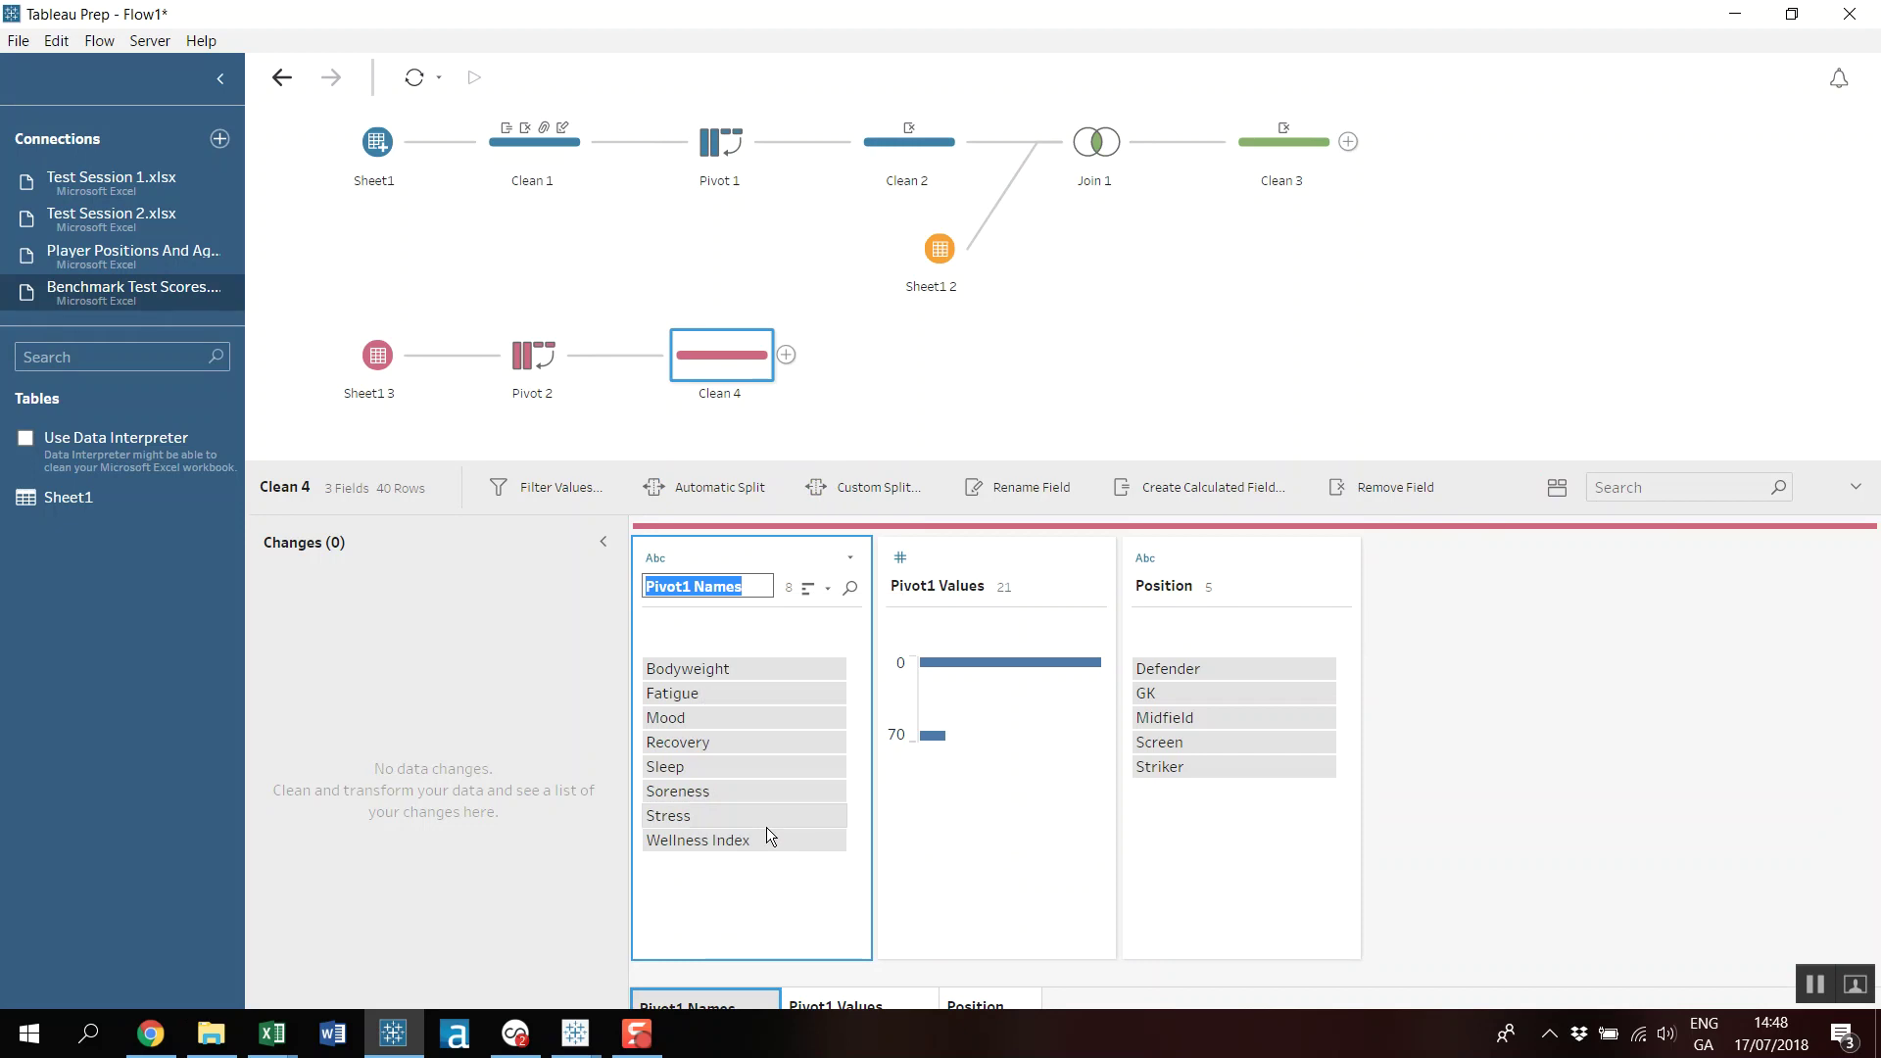
type("Test")
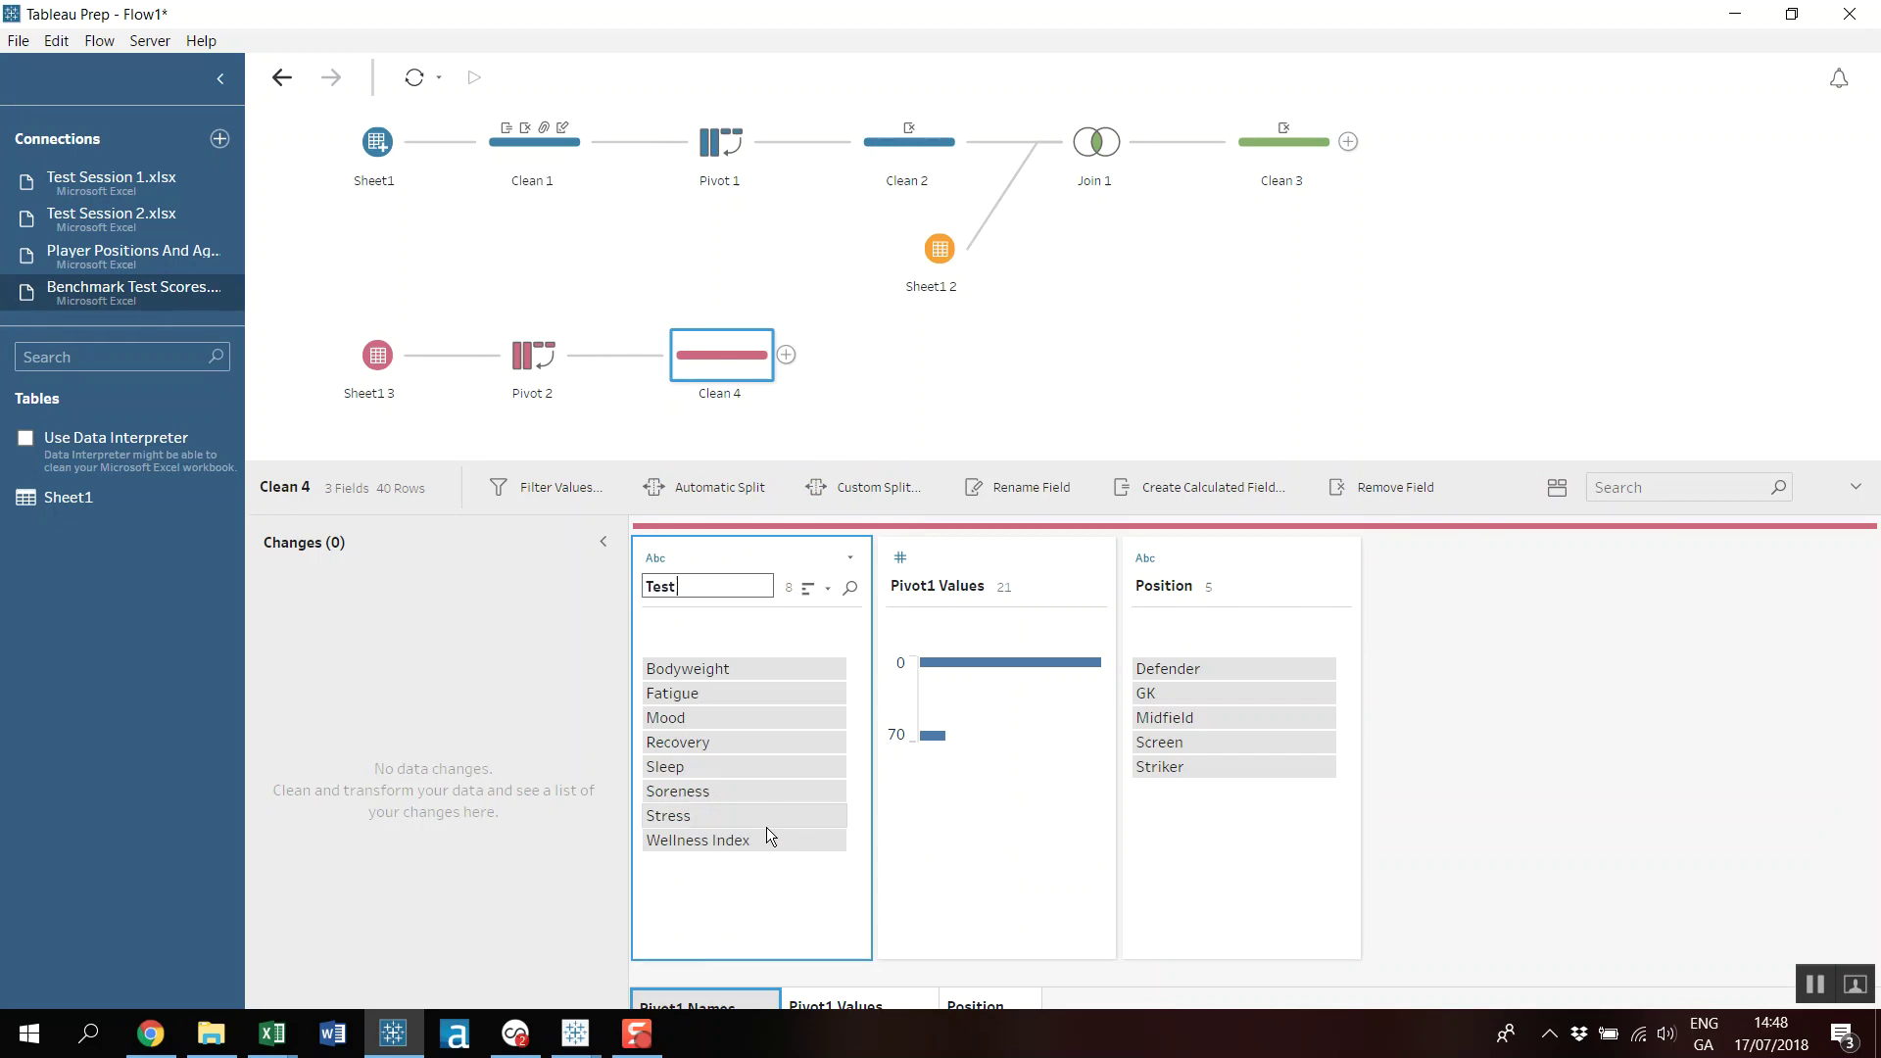
type(" Name")
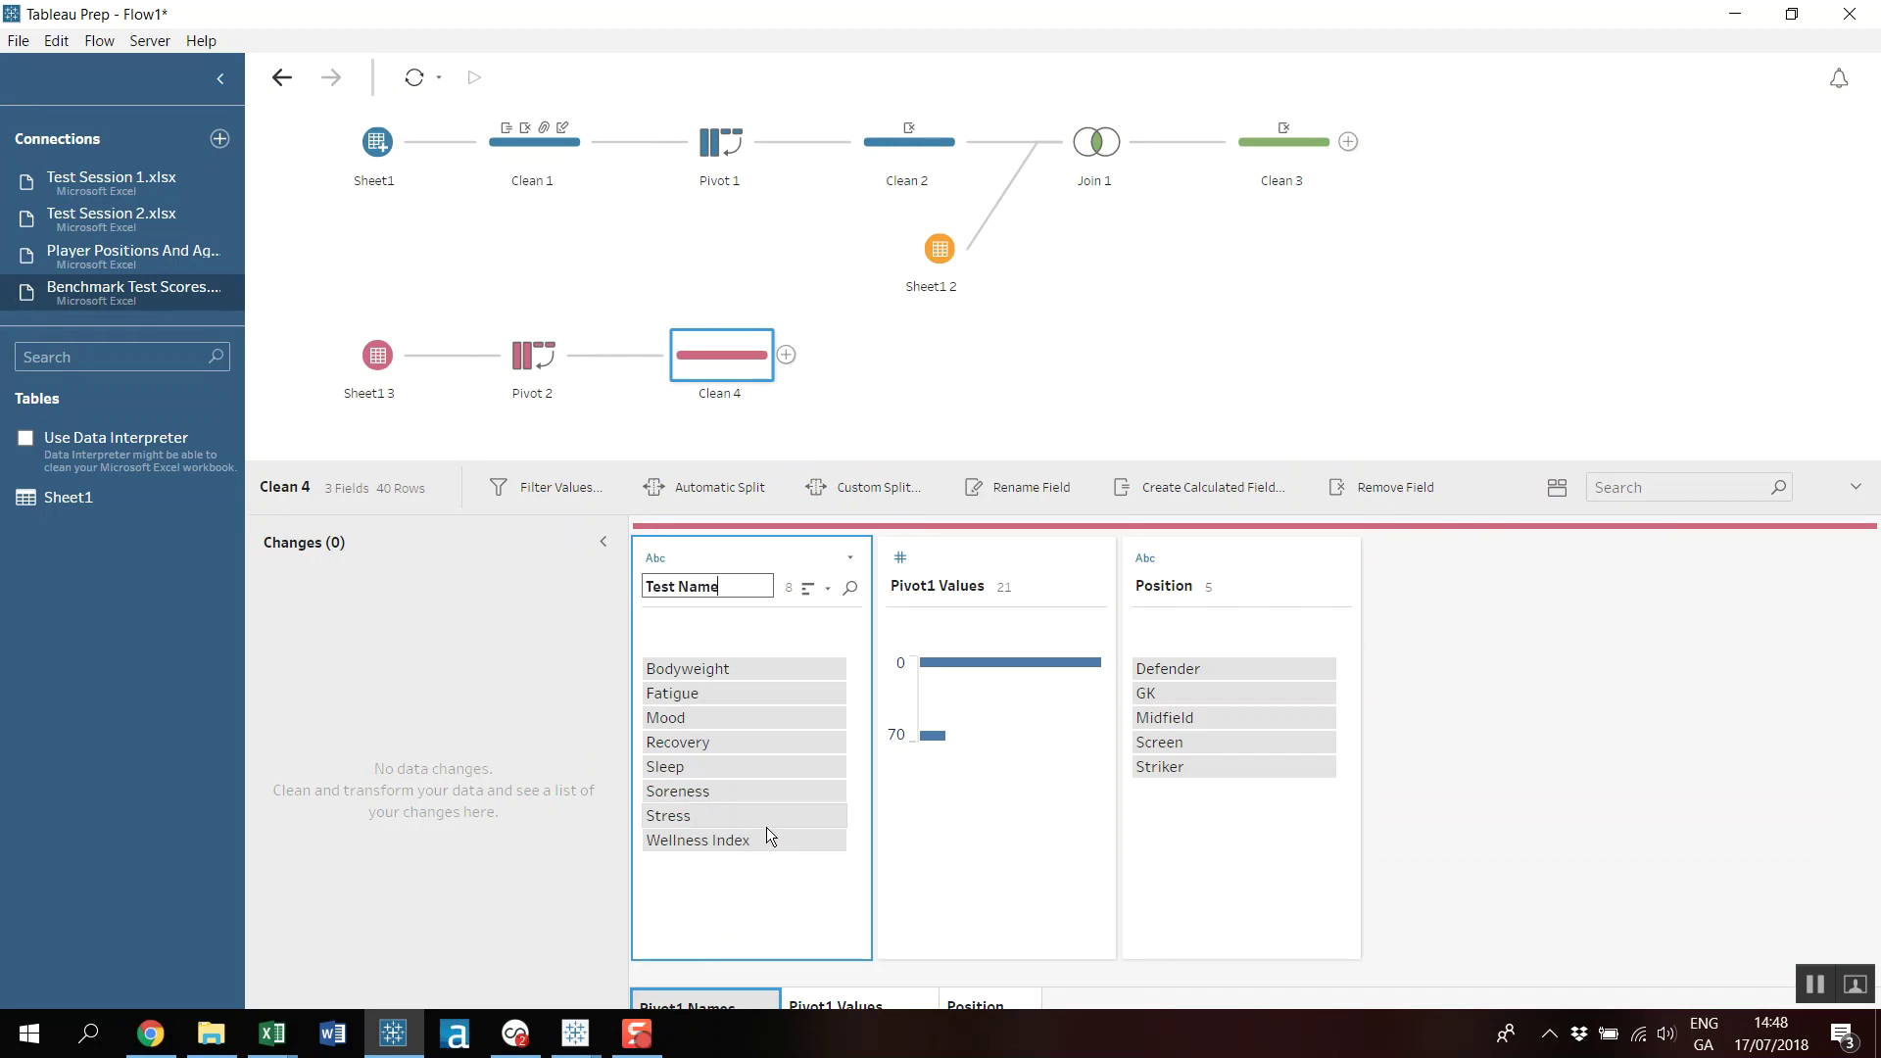
Rename the Pivot1 Values field in Clean 4 to Benchmark Score.
right_click(931, 596)
left_click(975, 837)
type("Benchmark Score")
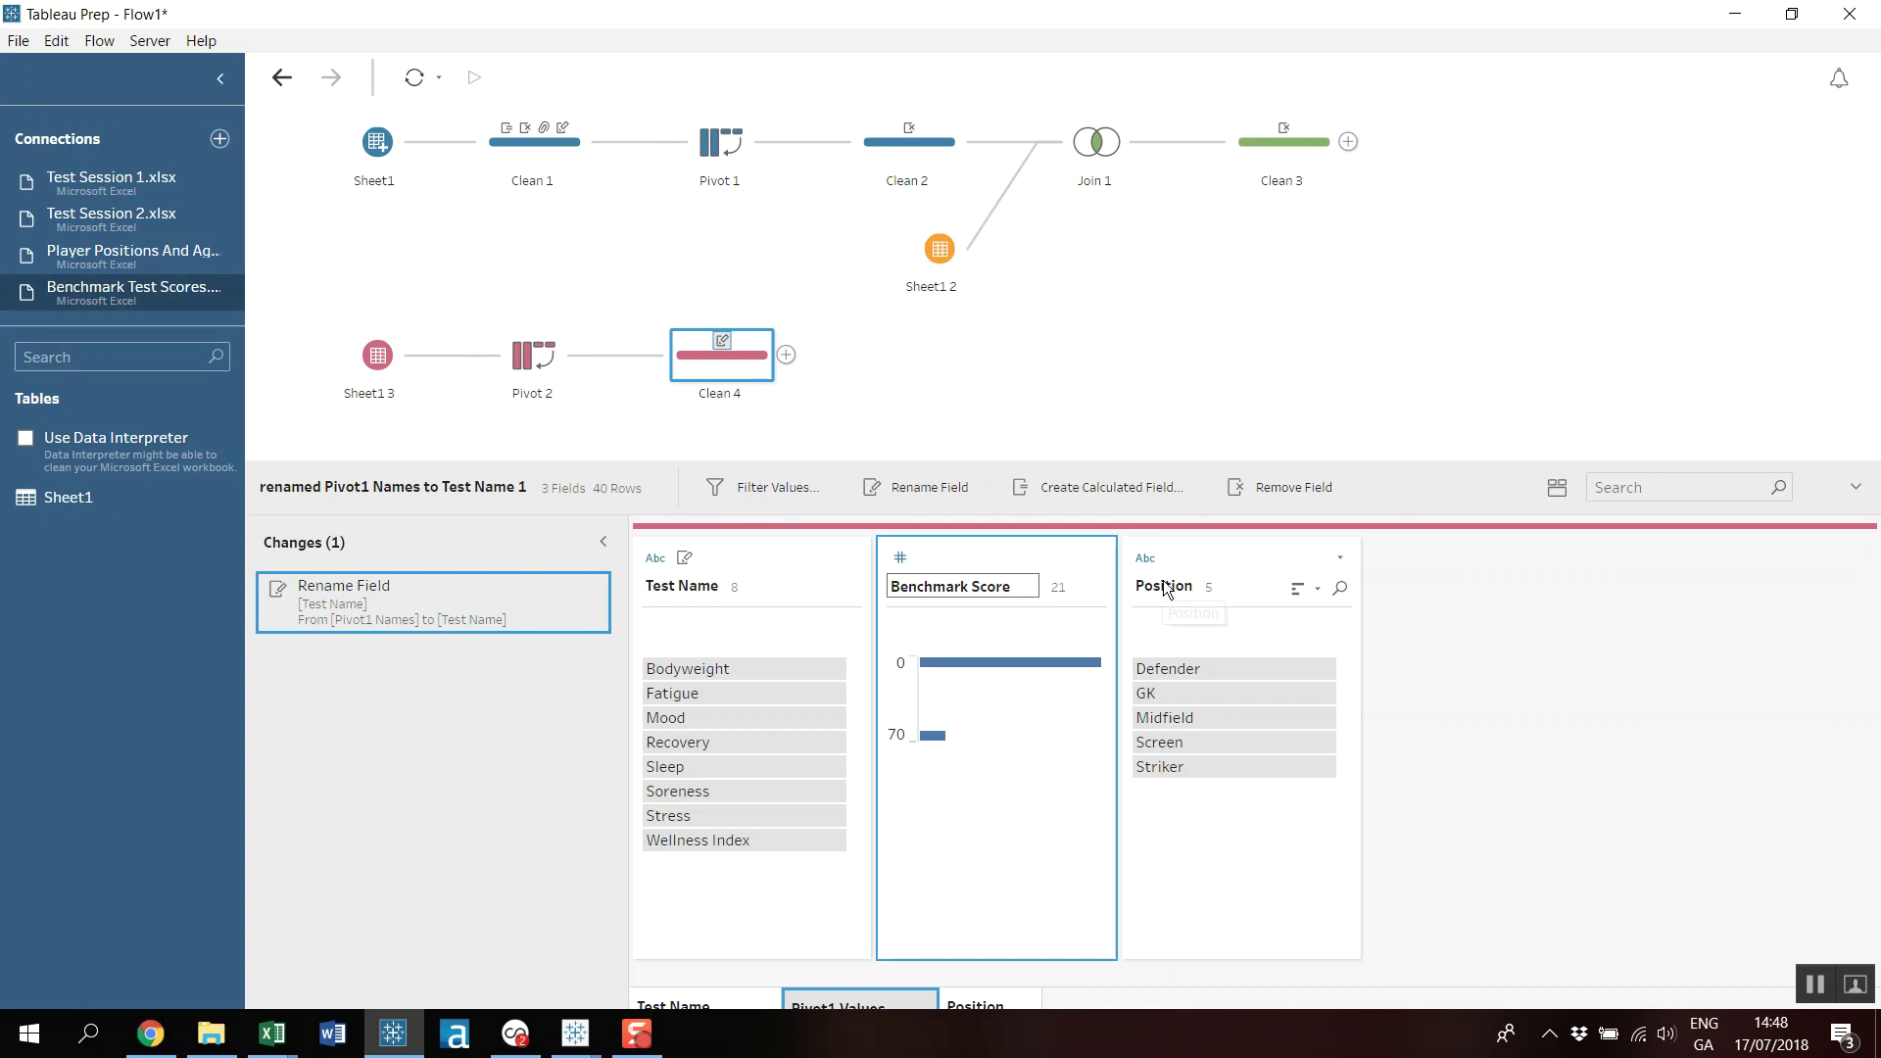
key("Return")
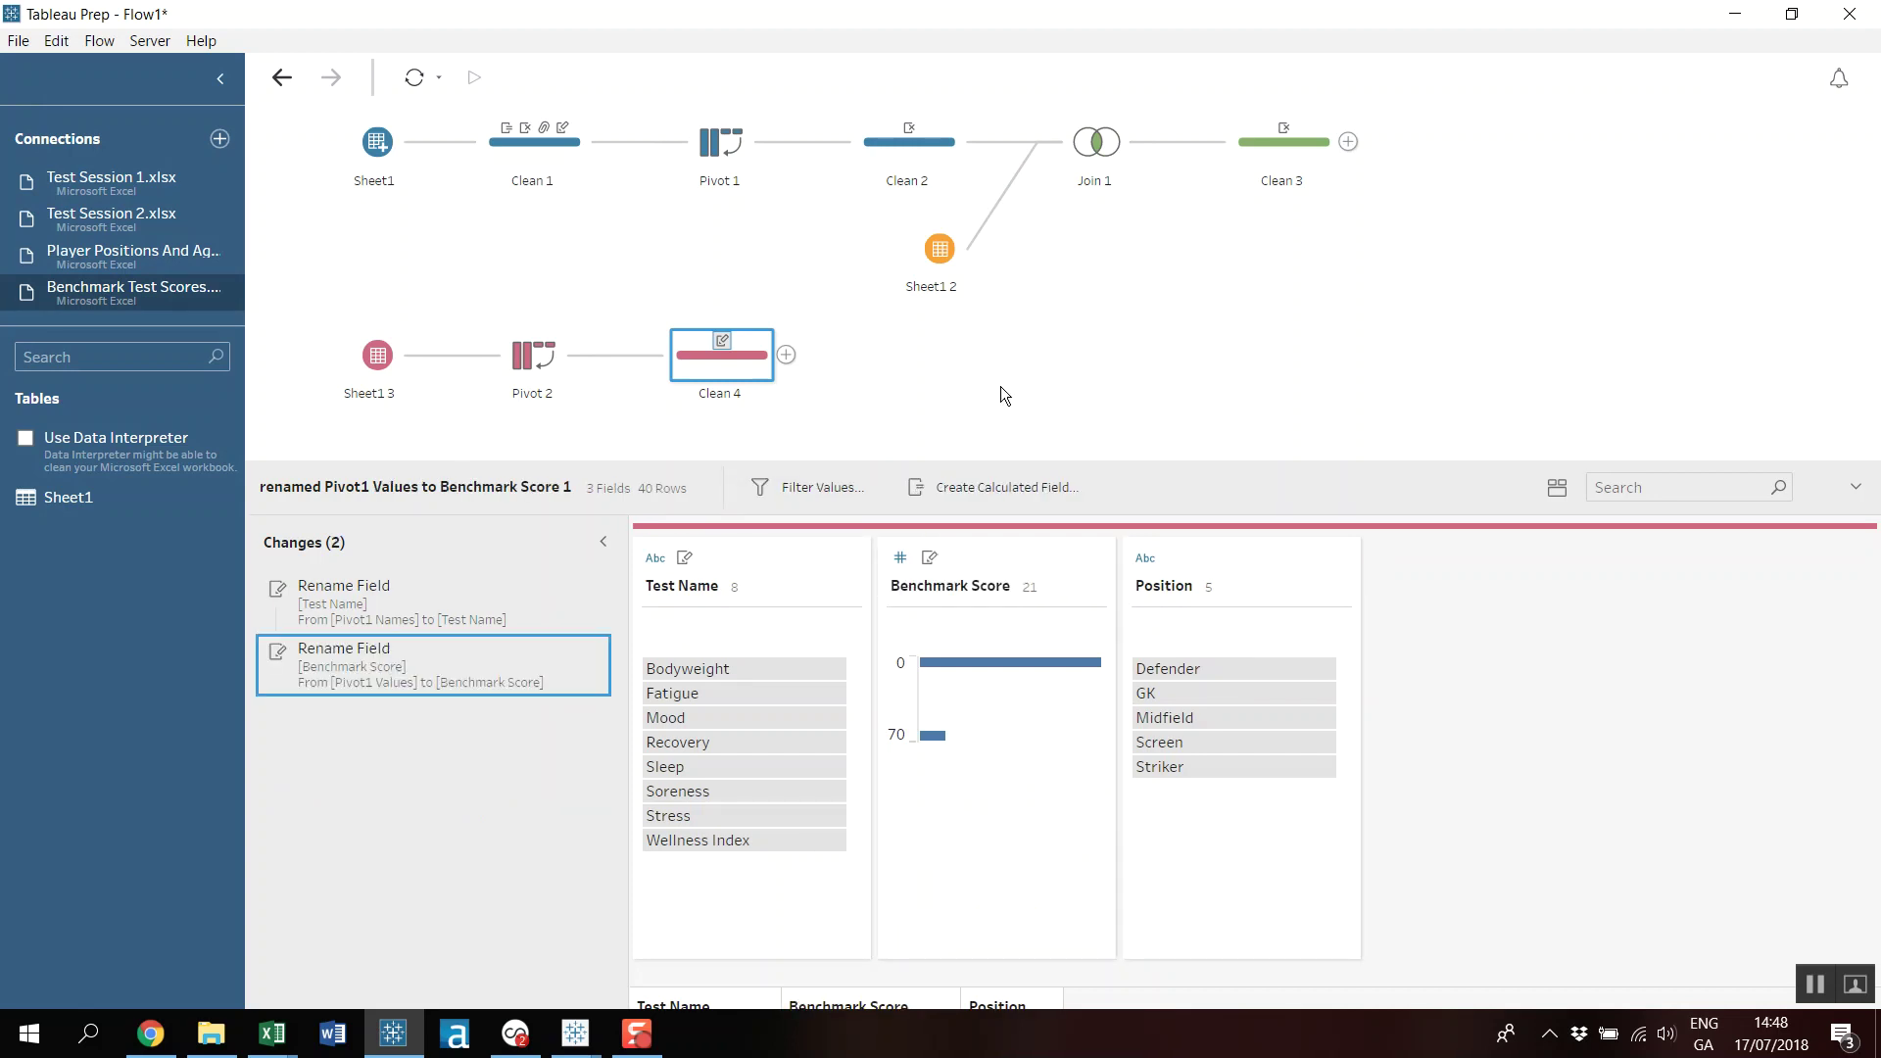
Show only the data grid of Clean 3 and examine its Test Score, Test Name, Player and Position columns.
left_click(1298, 144)
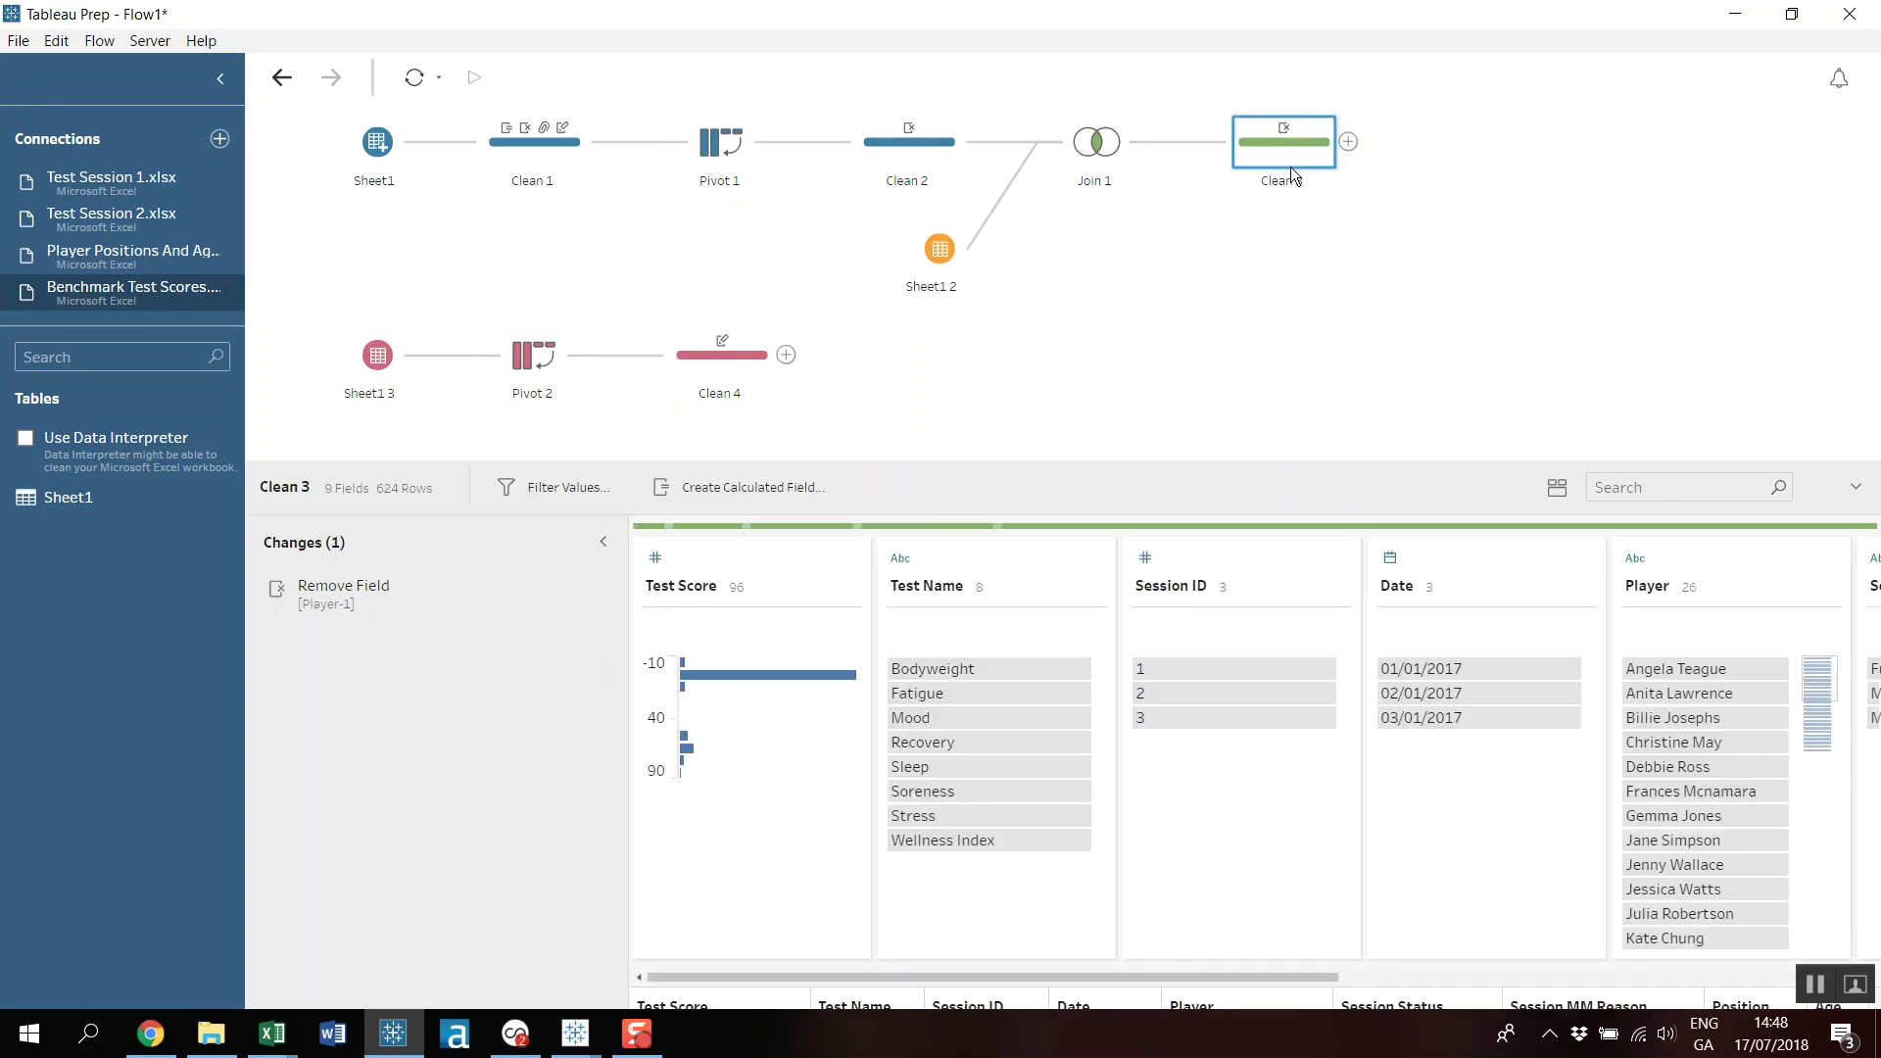
left_click(1557, 486)
left_click(719, 592)
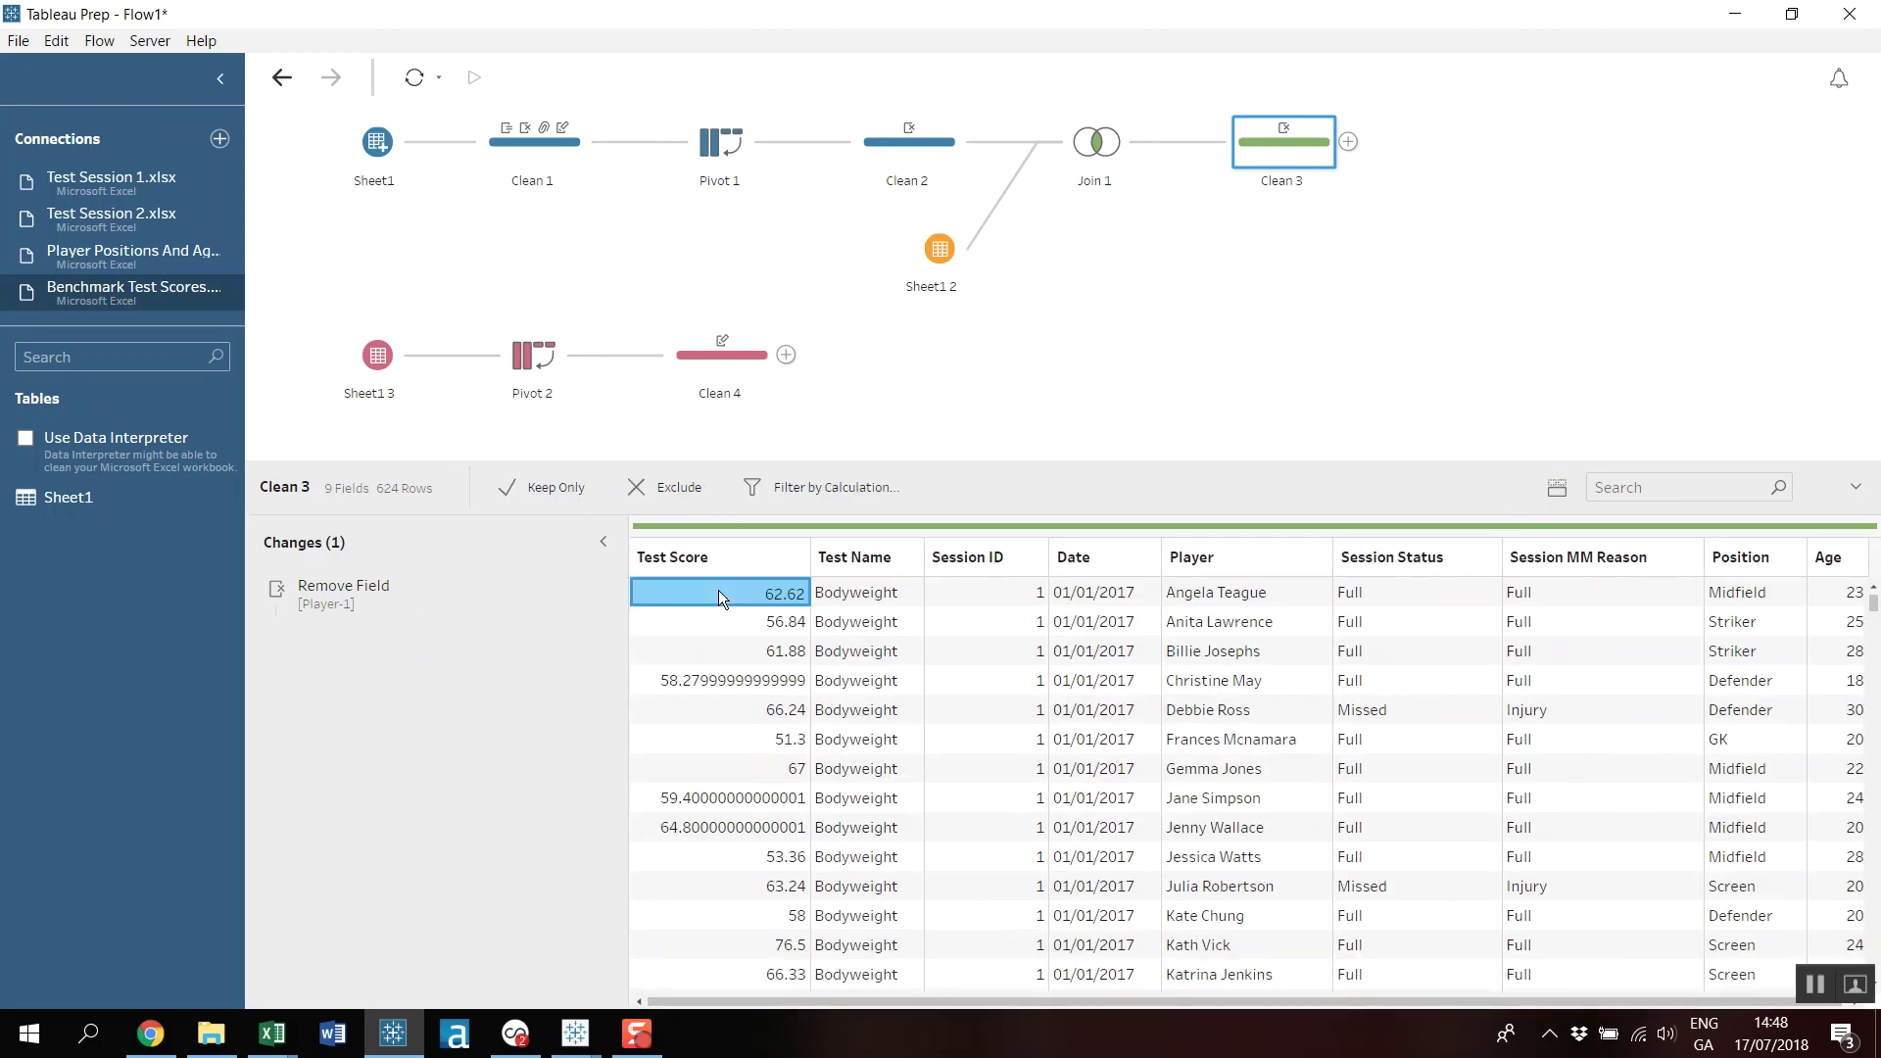
left_click(1215, 599)
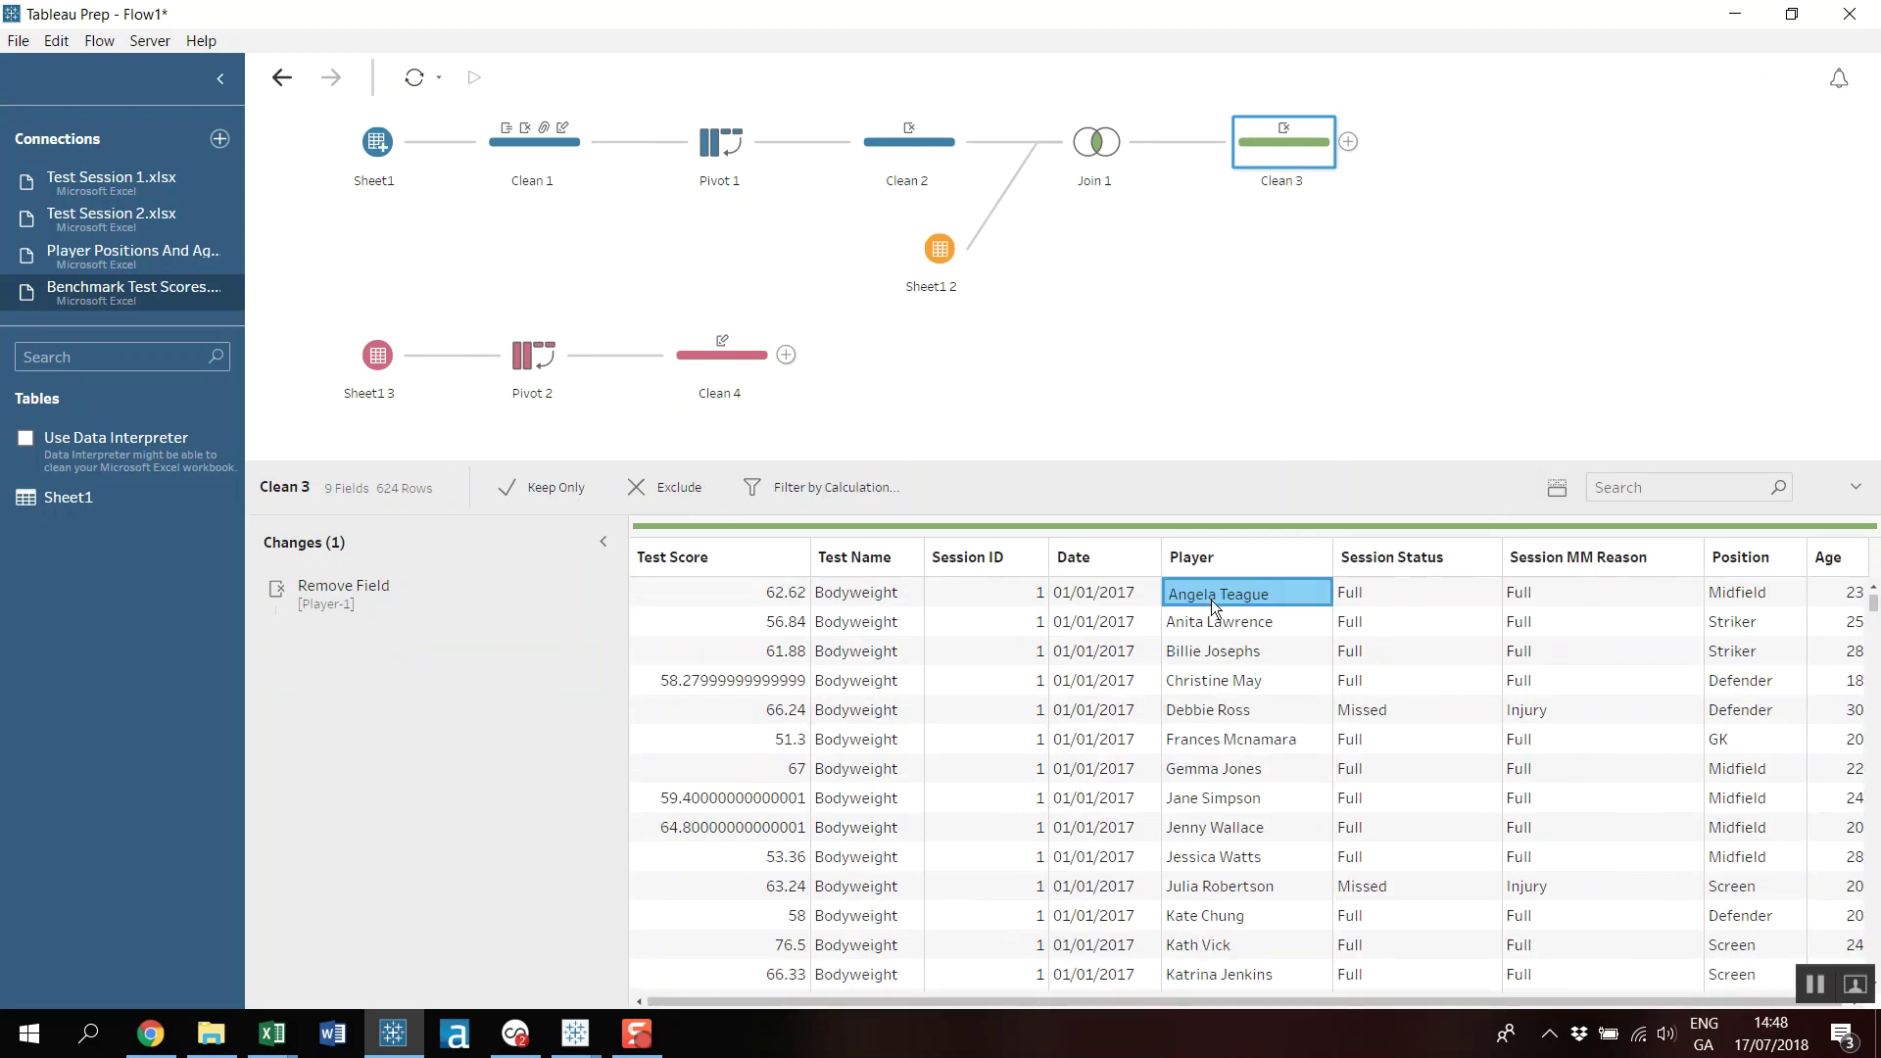
left_click(824, 595)
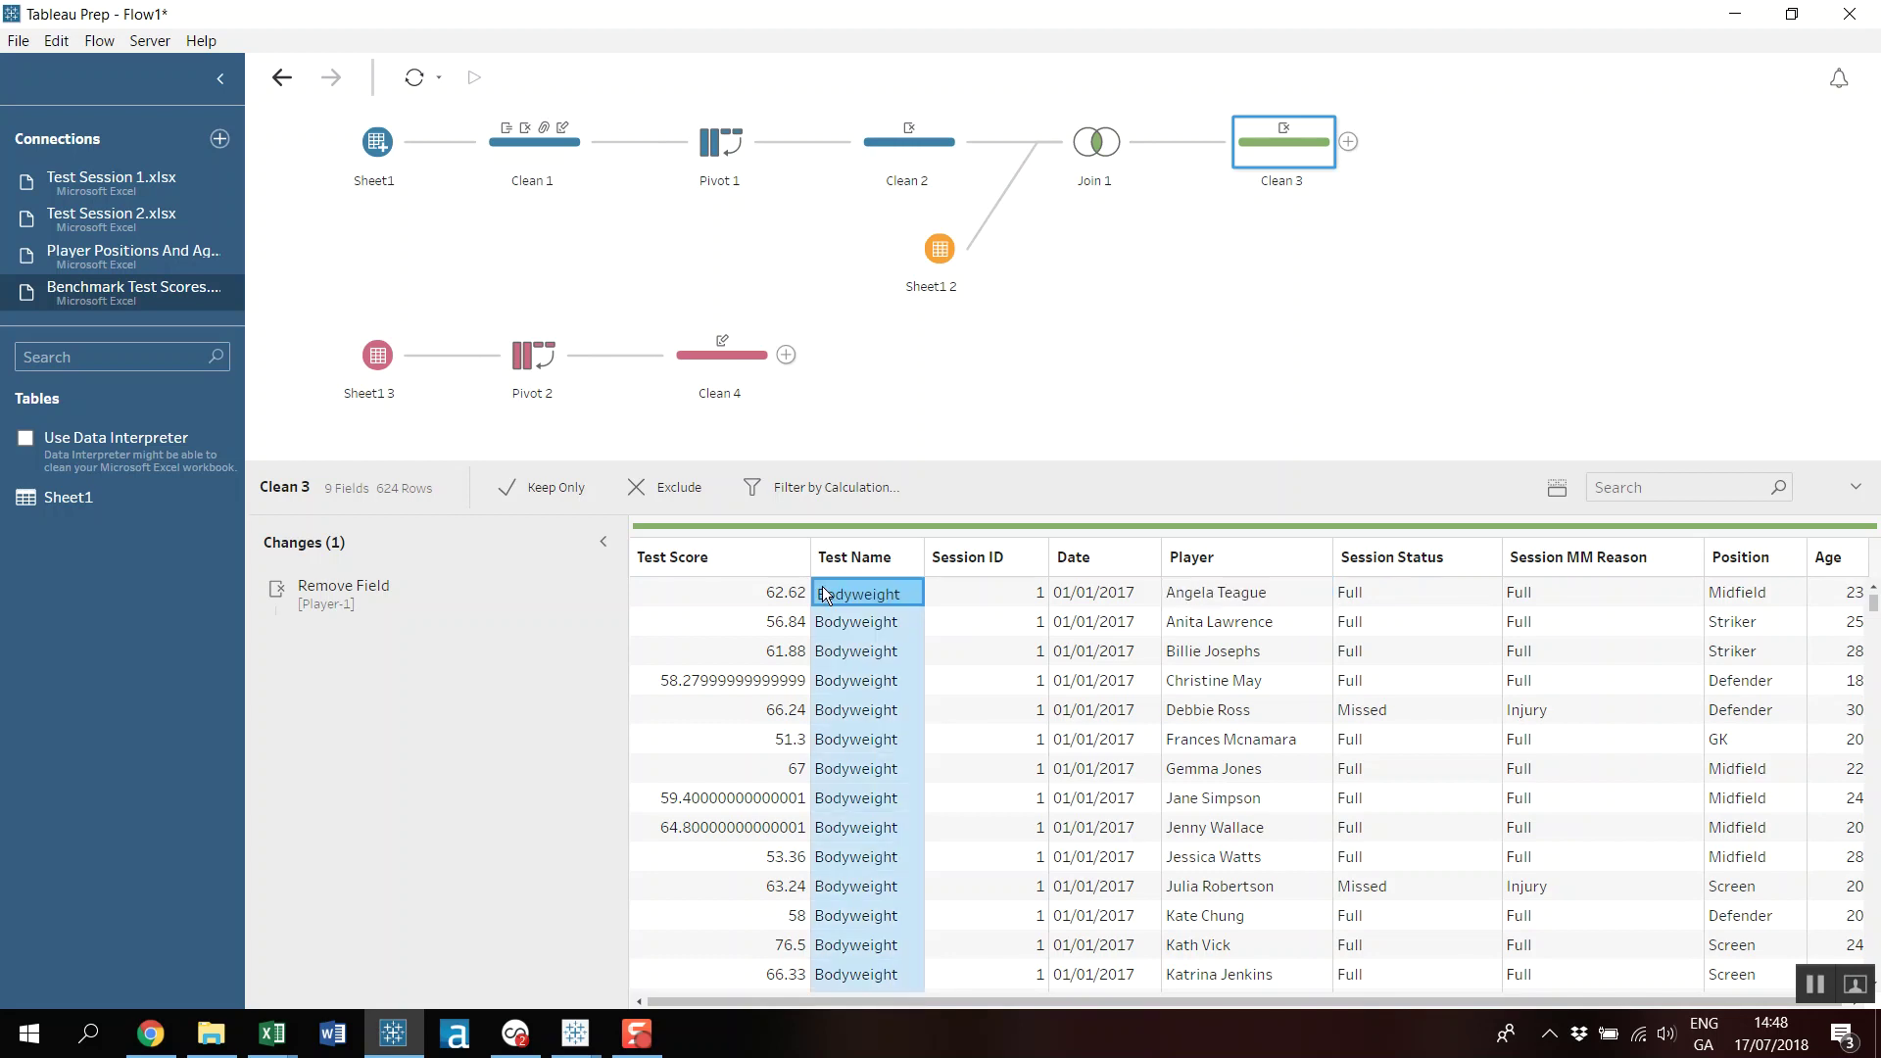
left_click(784, 594)
left_click_drag(1063, 1000, 1536, 978)
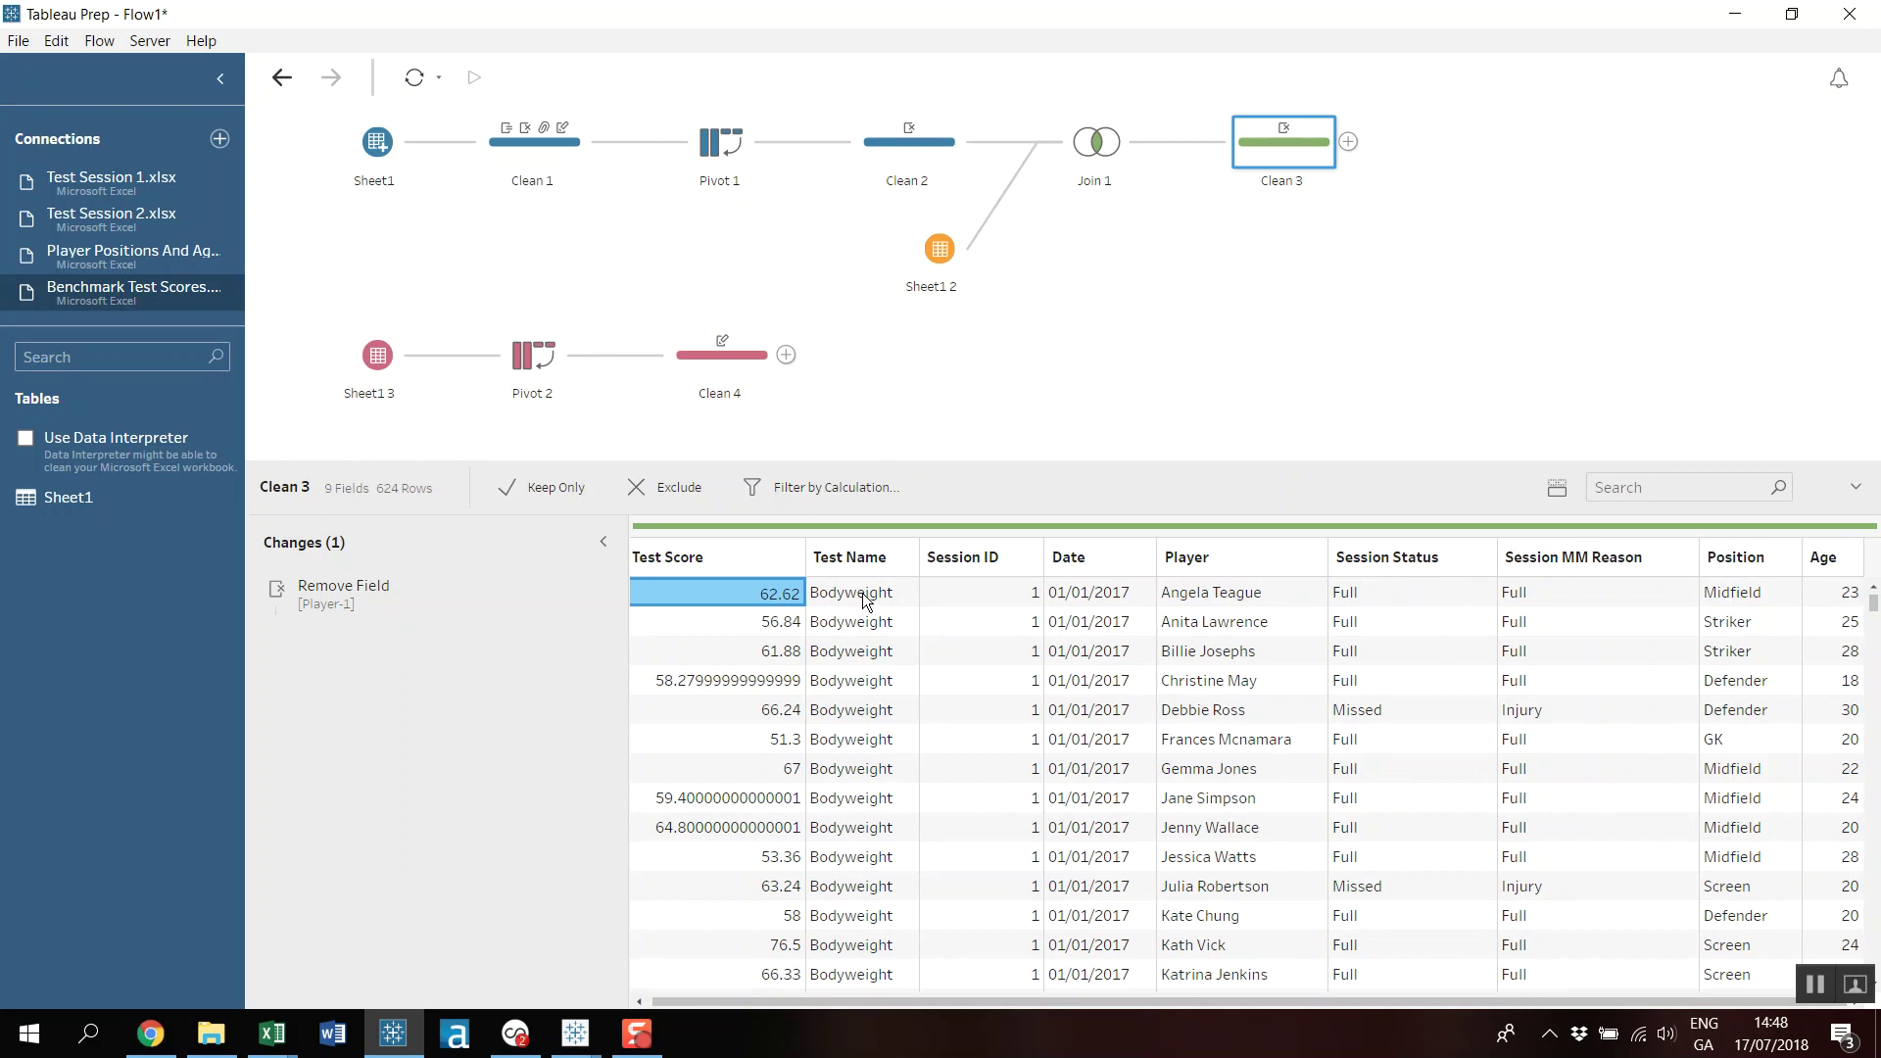
left_click(1752, 596)
left_click(844, 595)
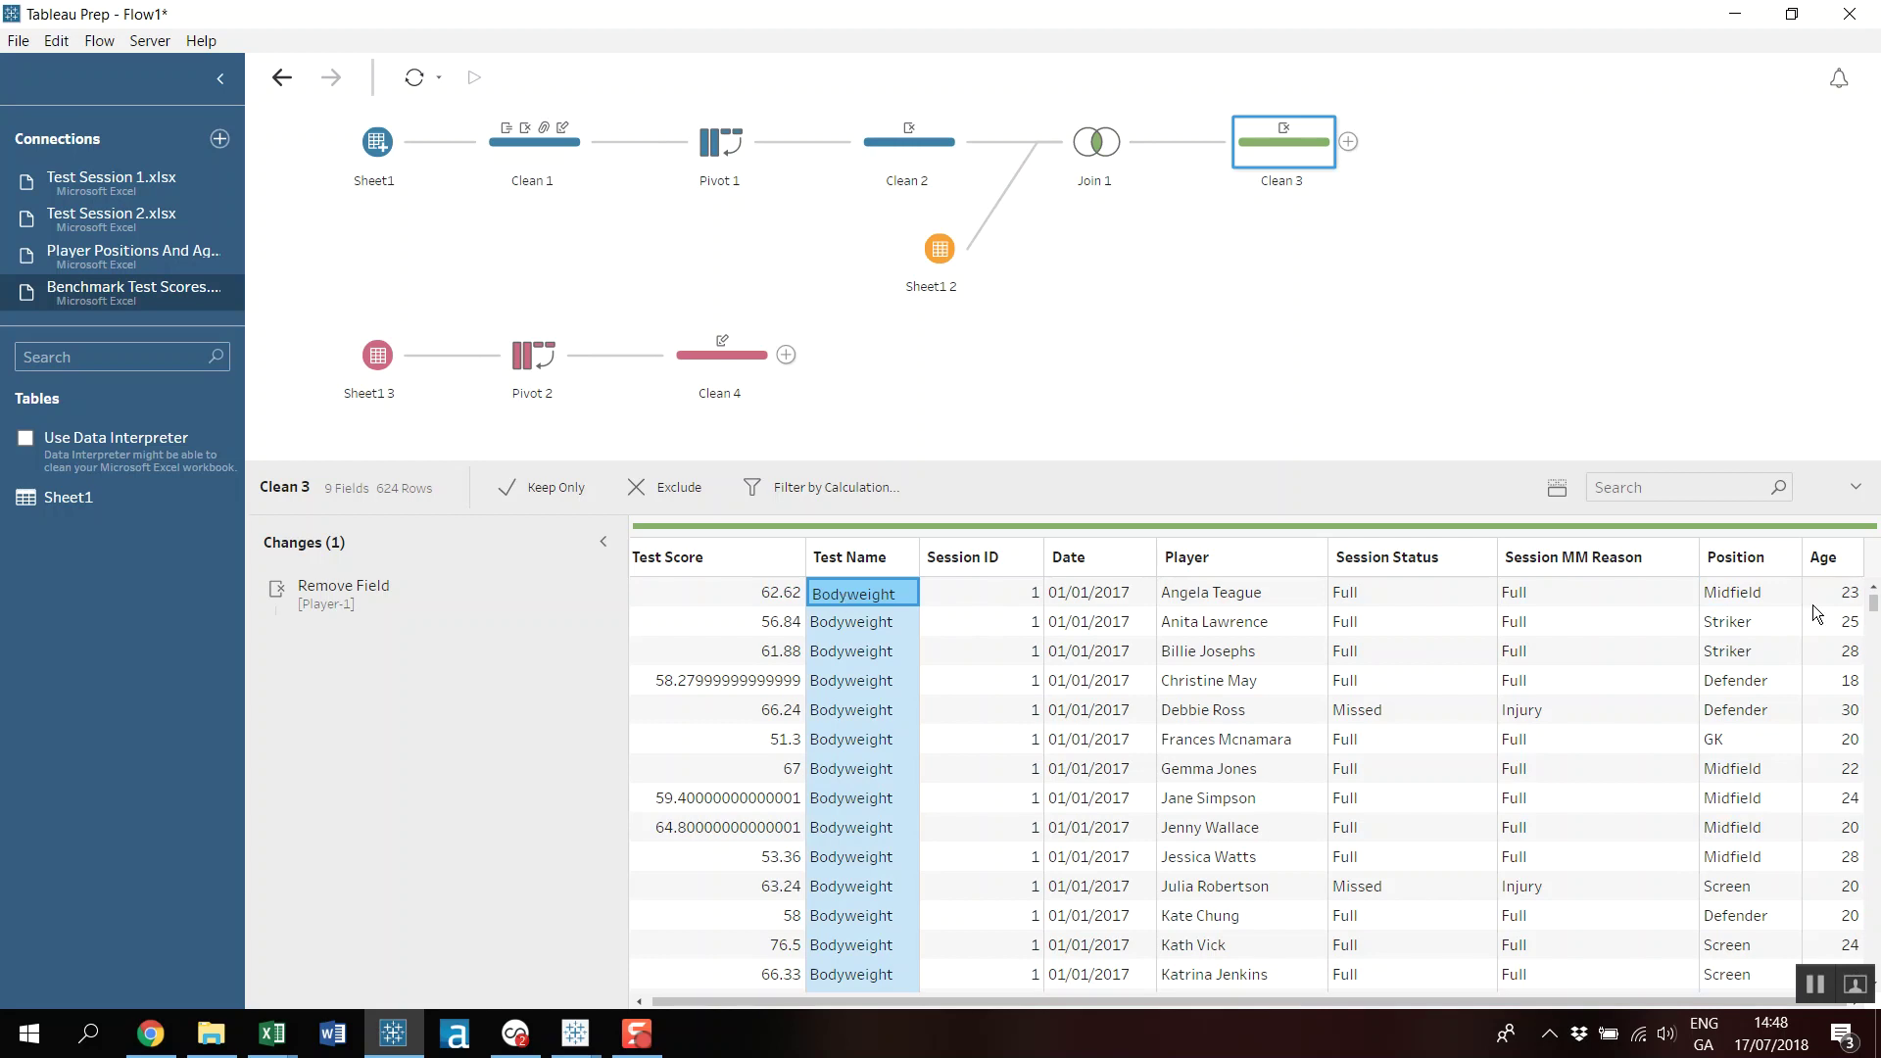
scroll(1812, 603, "down", 3)
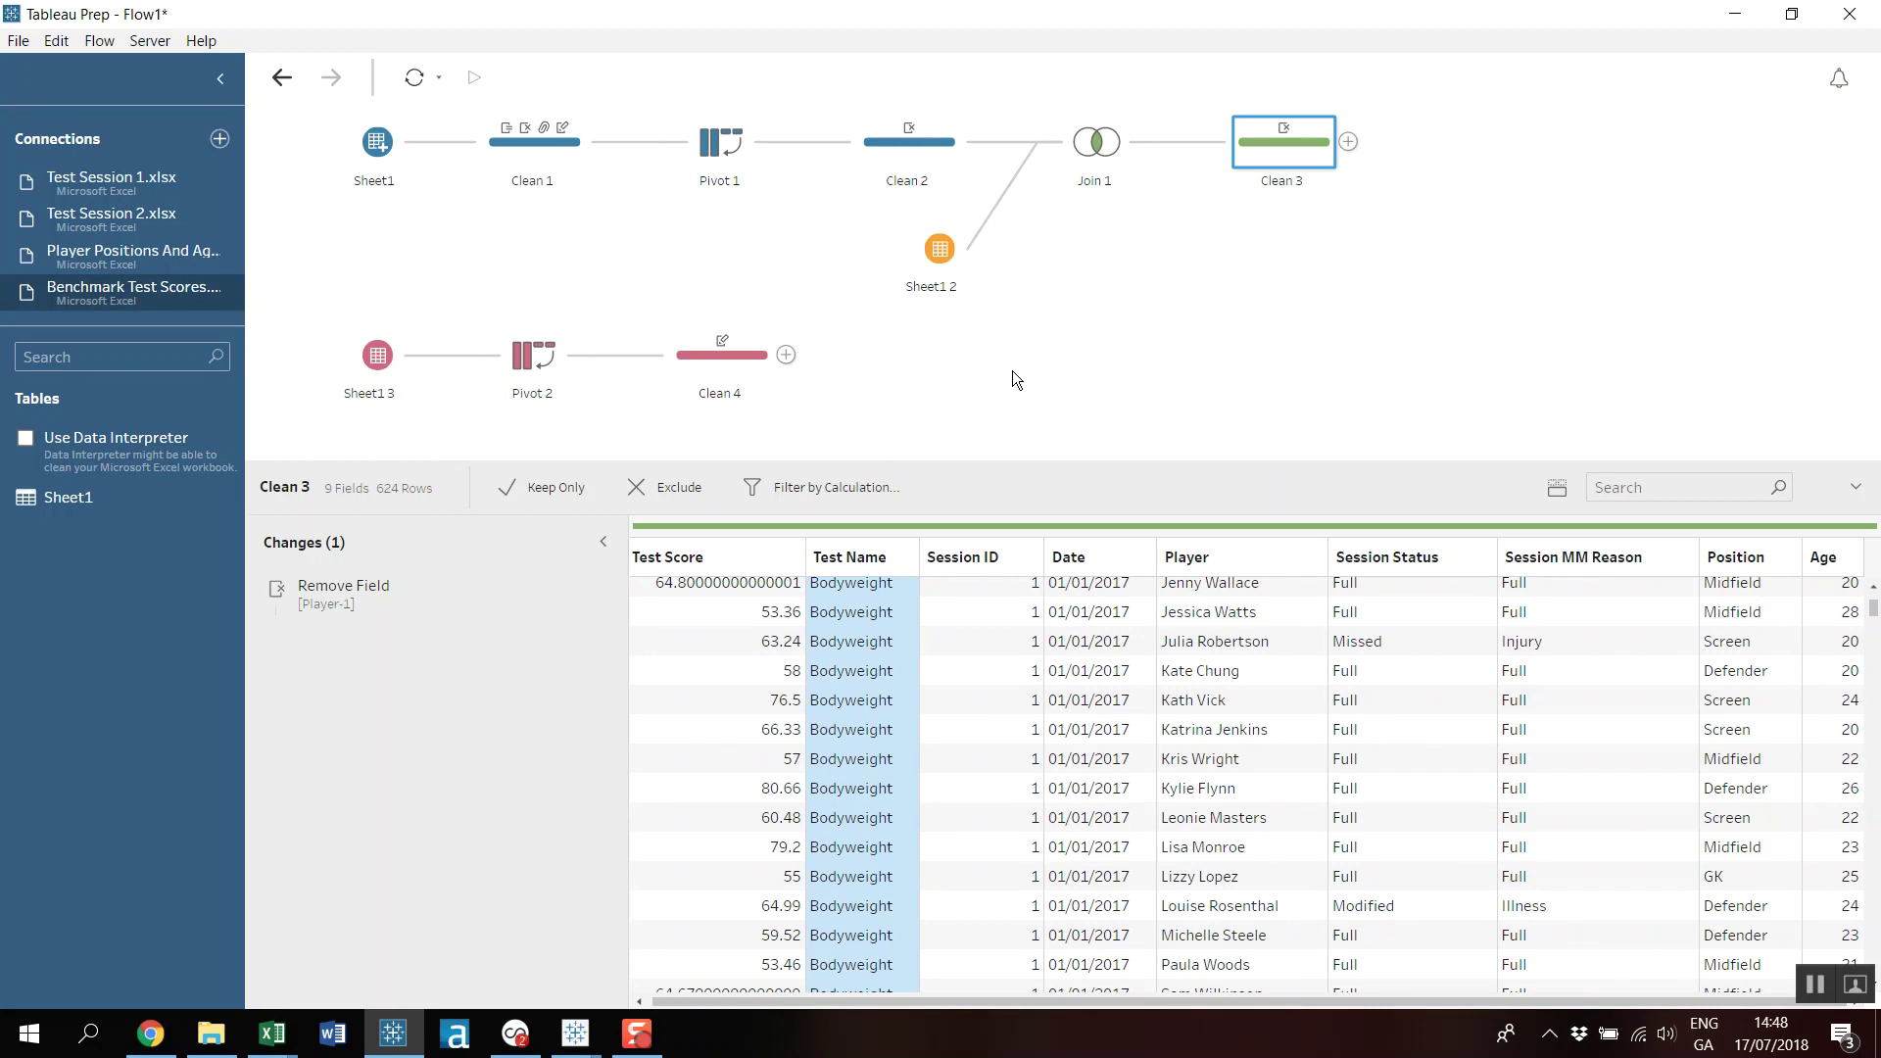
Join Clean 4 to Clean 3 on Position and check the clause for mismatched position values.
left_click_drag(720, 364, 1360, 143)
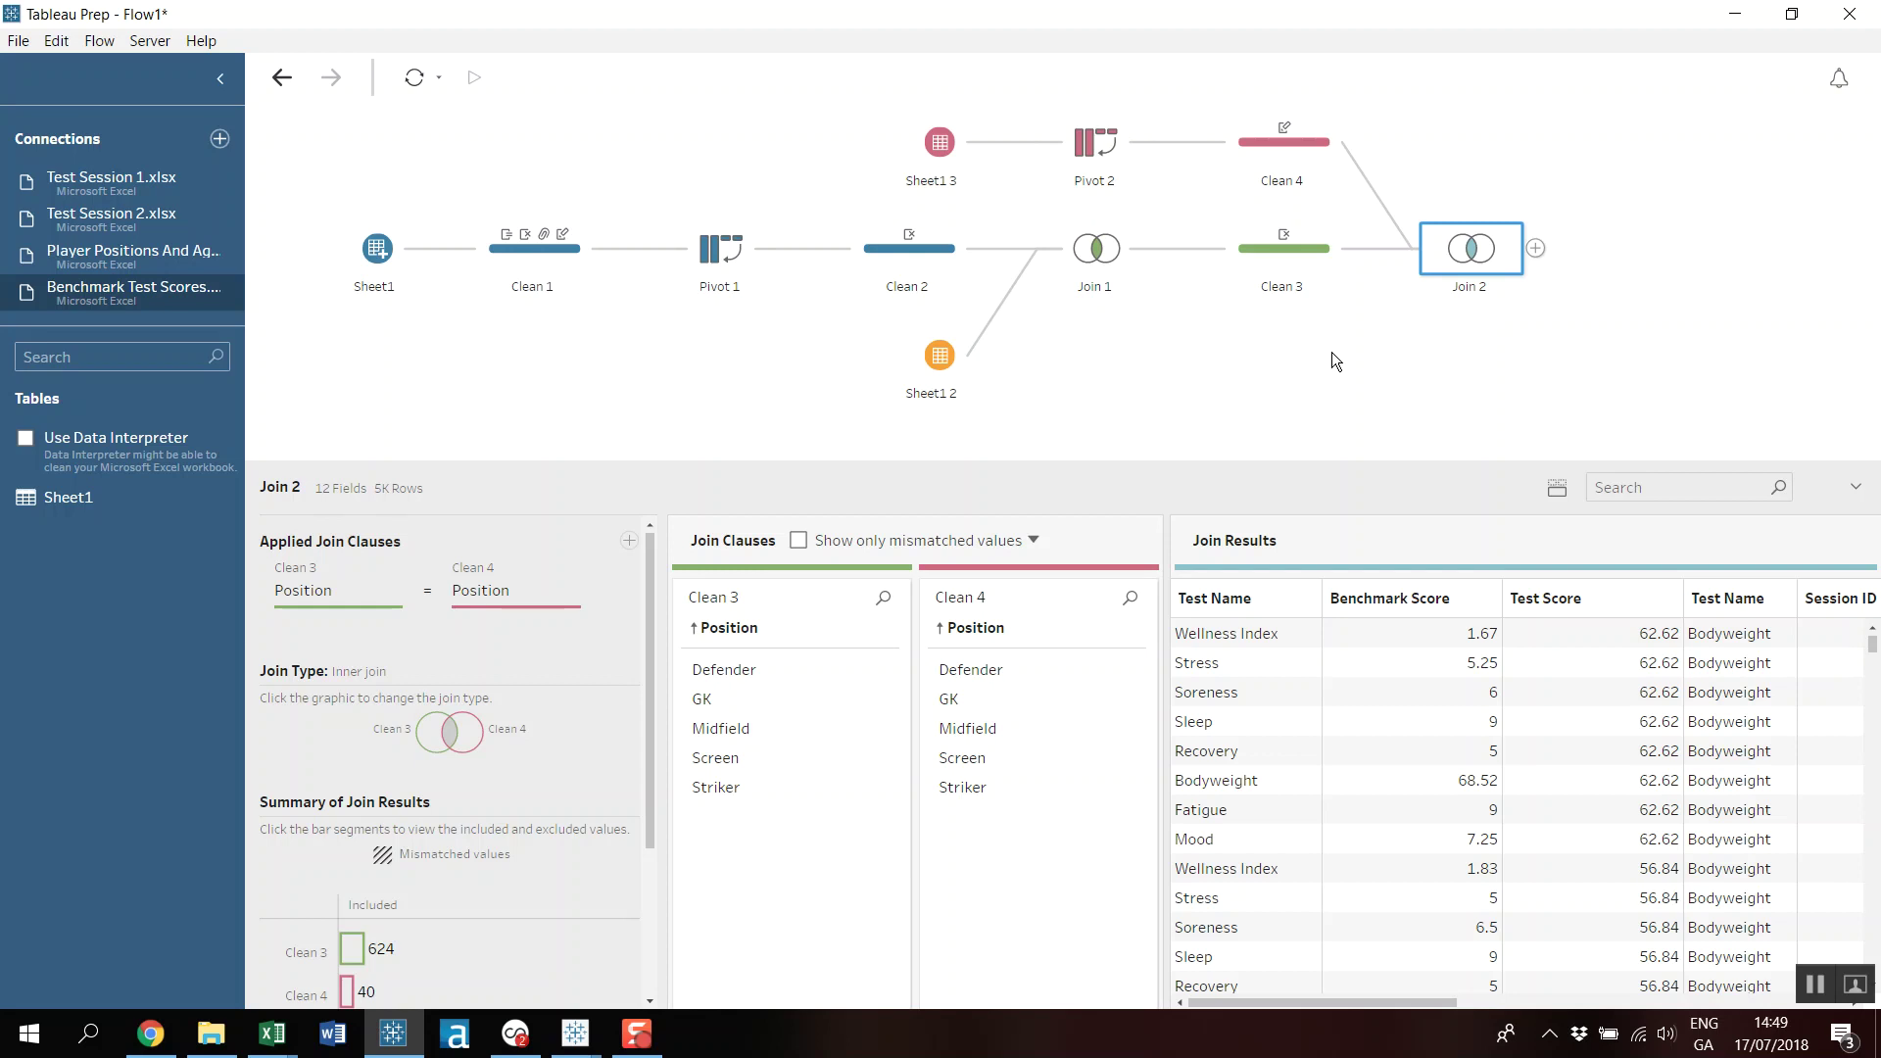
left_click(799, 538)
left_click(800, 540)
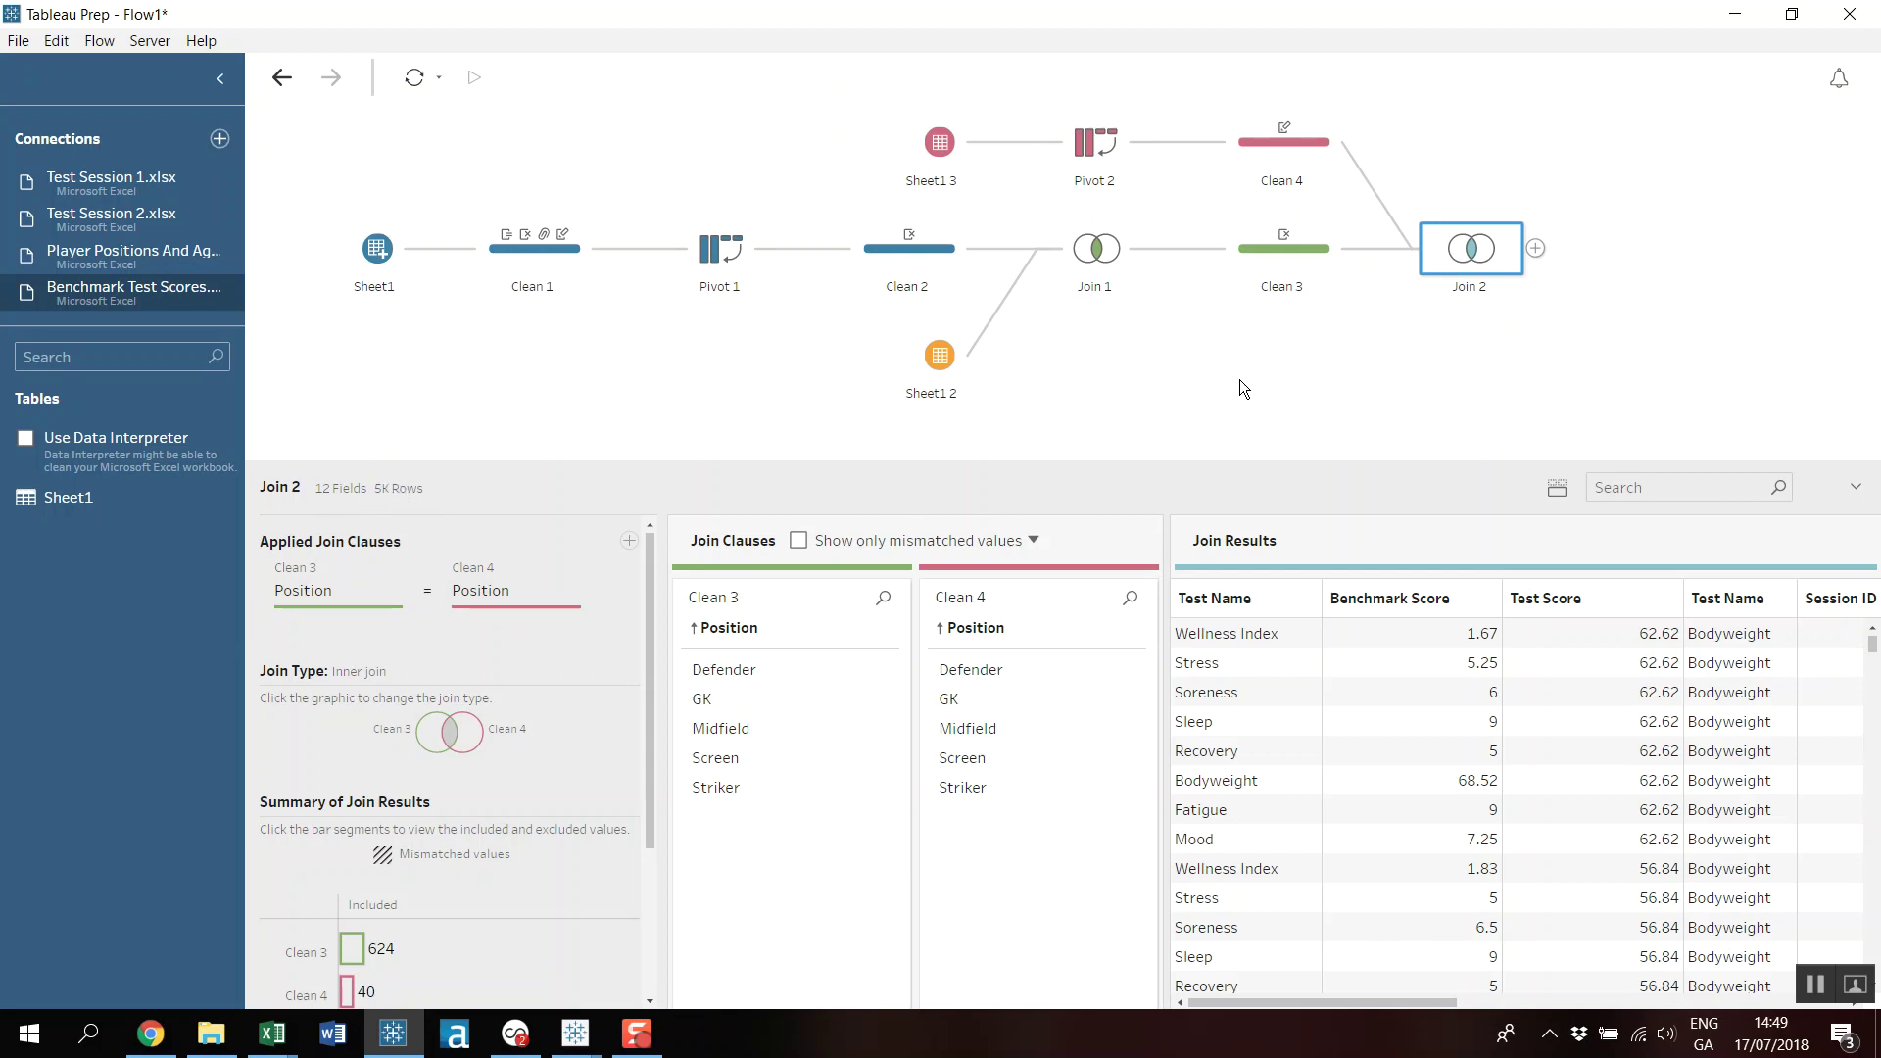
left_click(1304, 264)
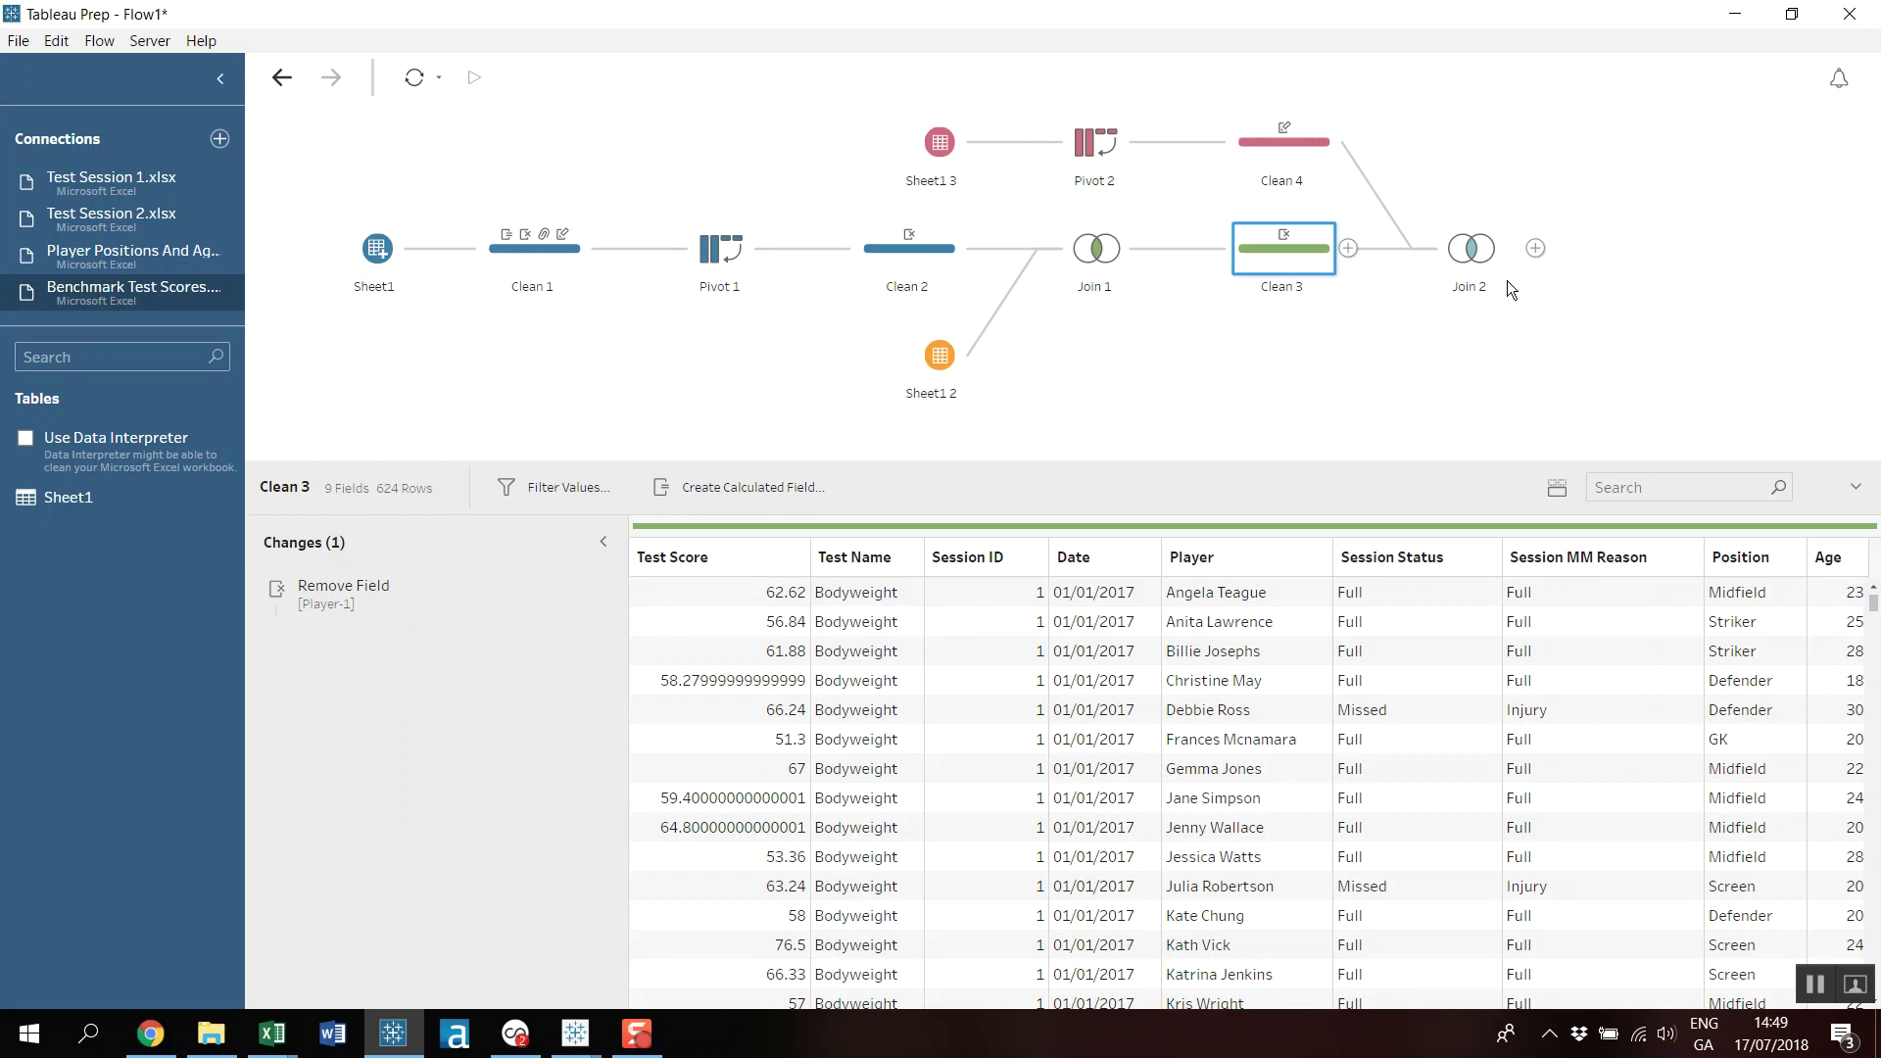
left_click(1484, 263)
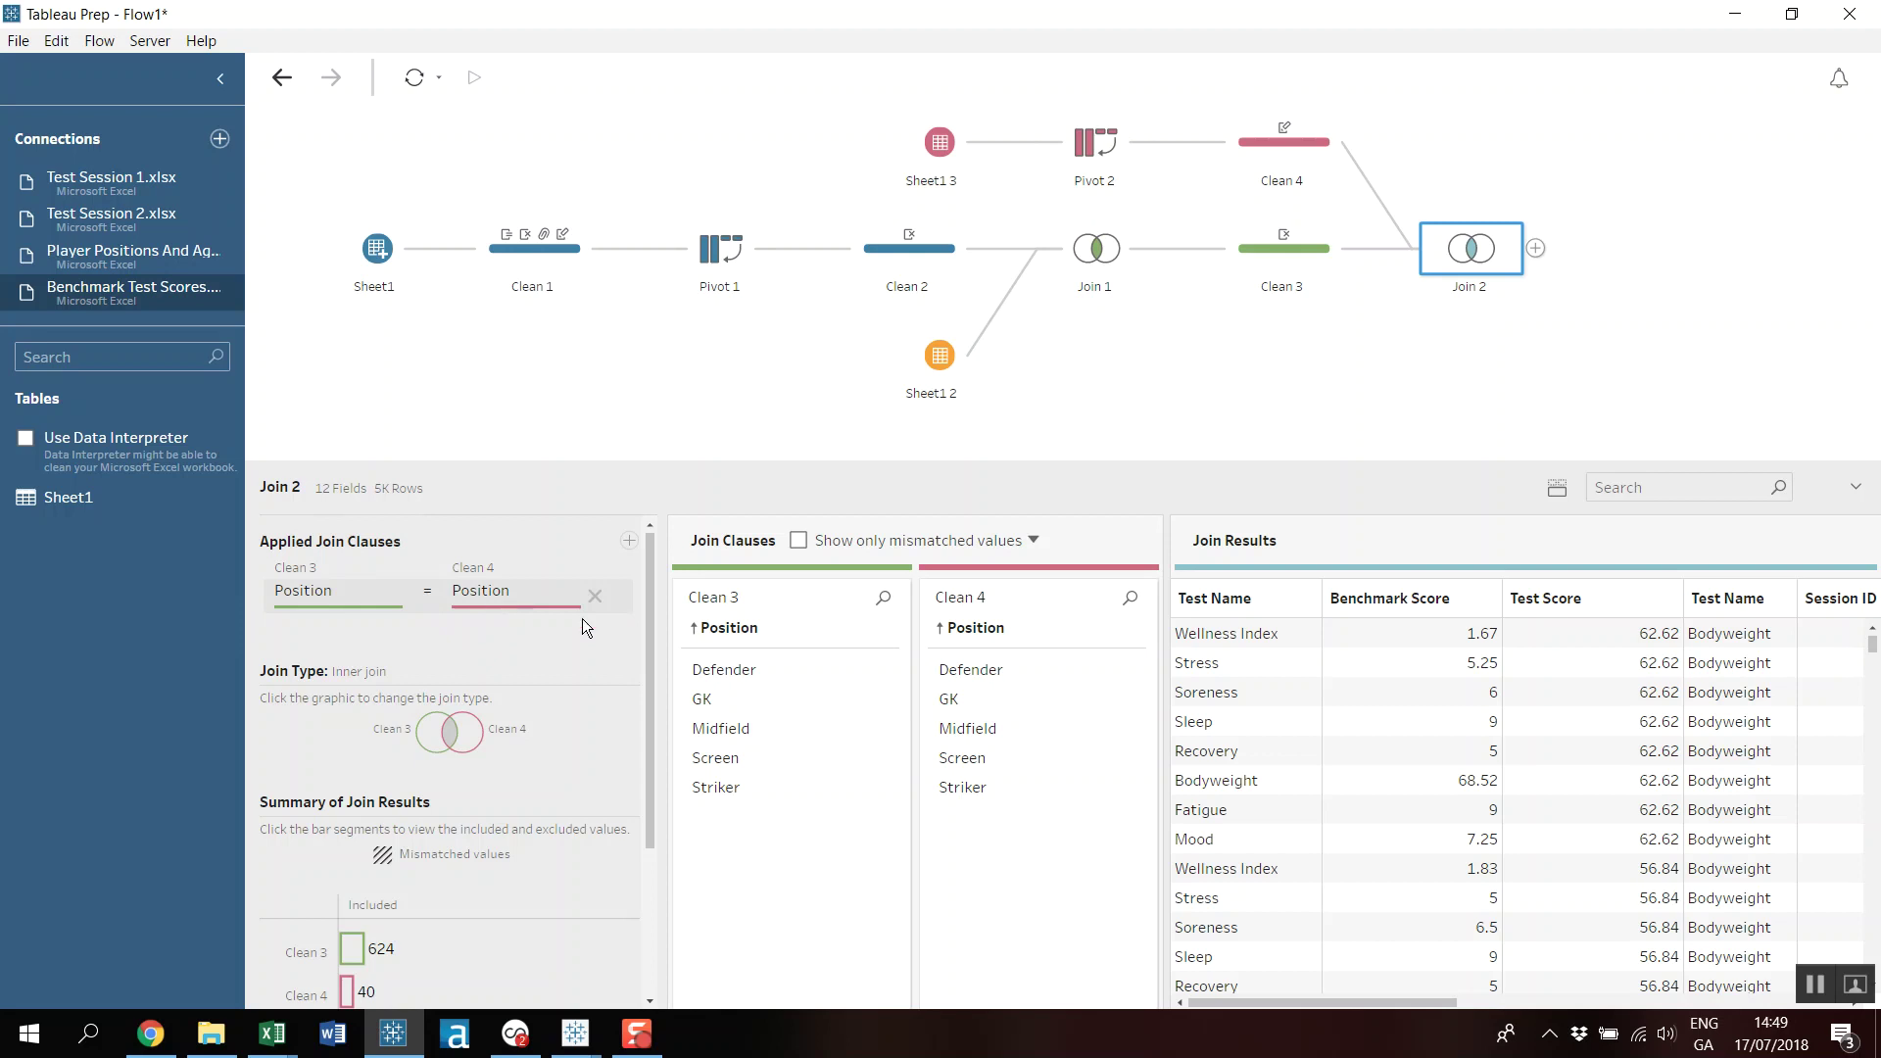
left_click(744, 671)
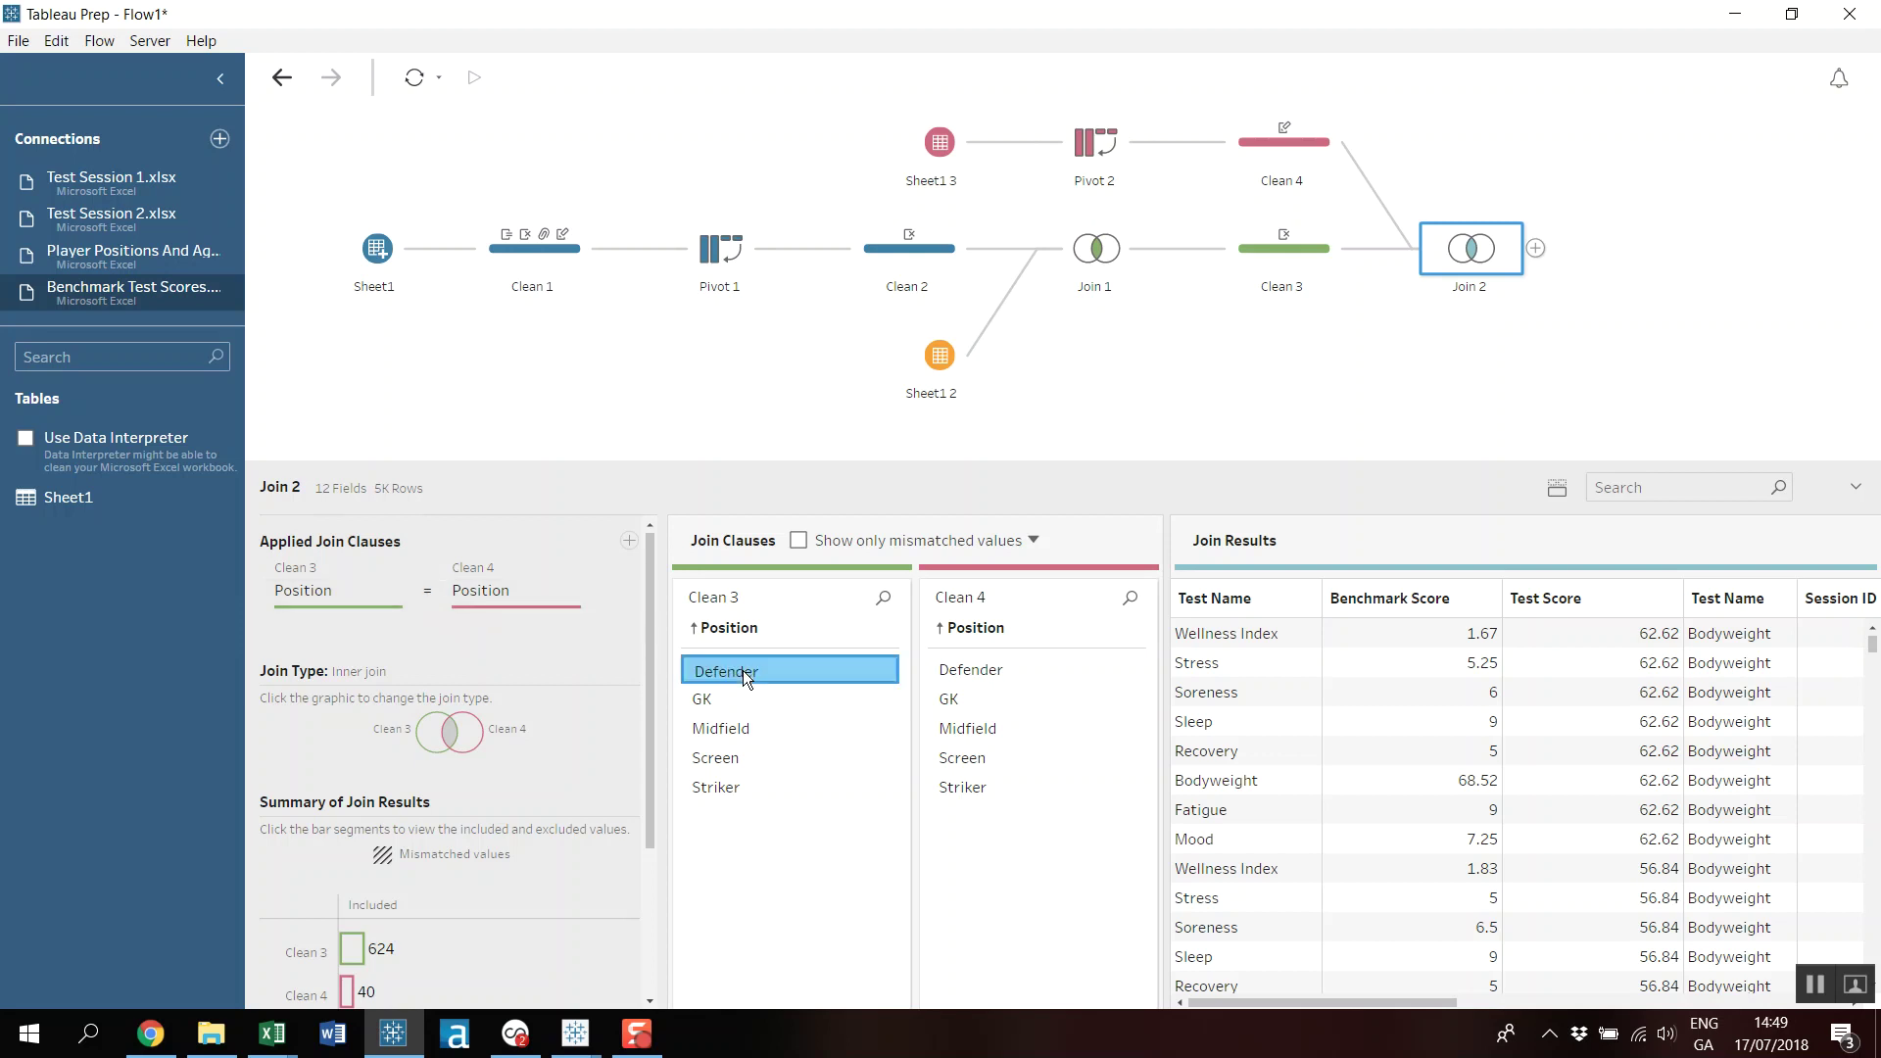
left_click(990, 671)
left_click(821, 681)
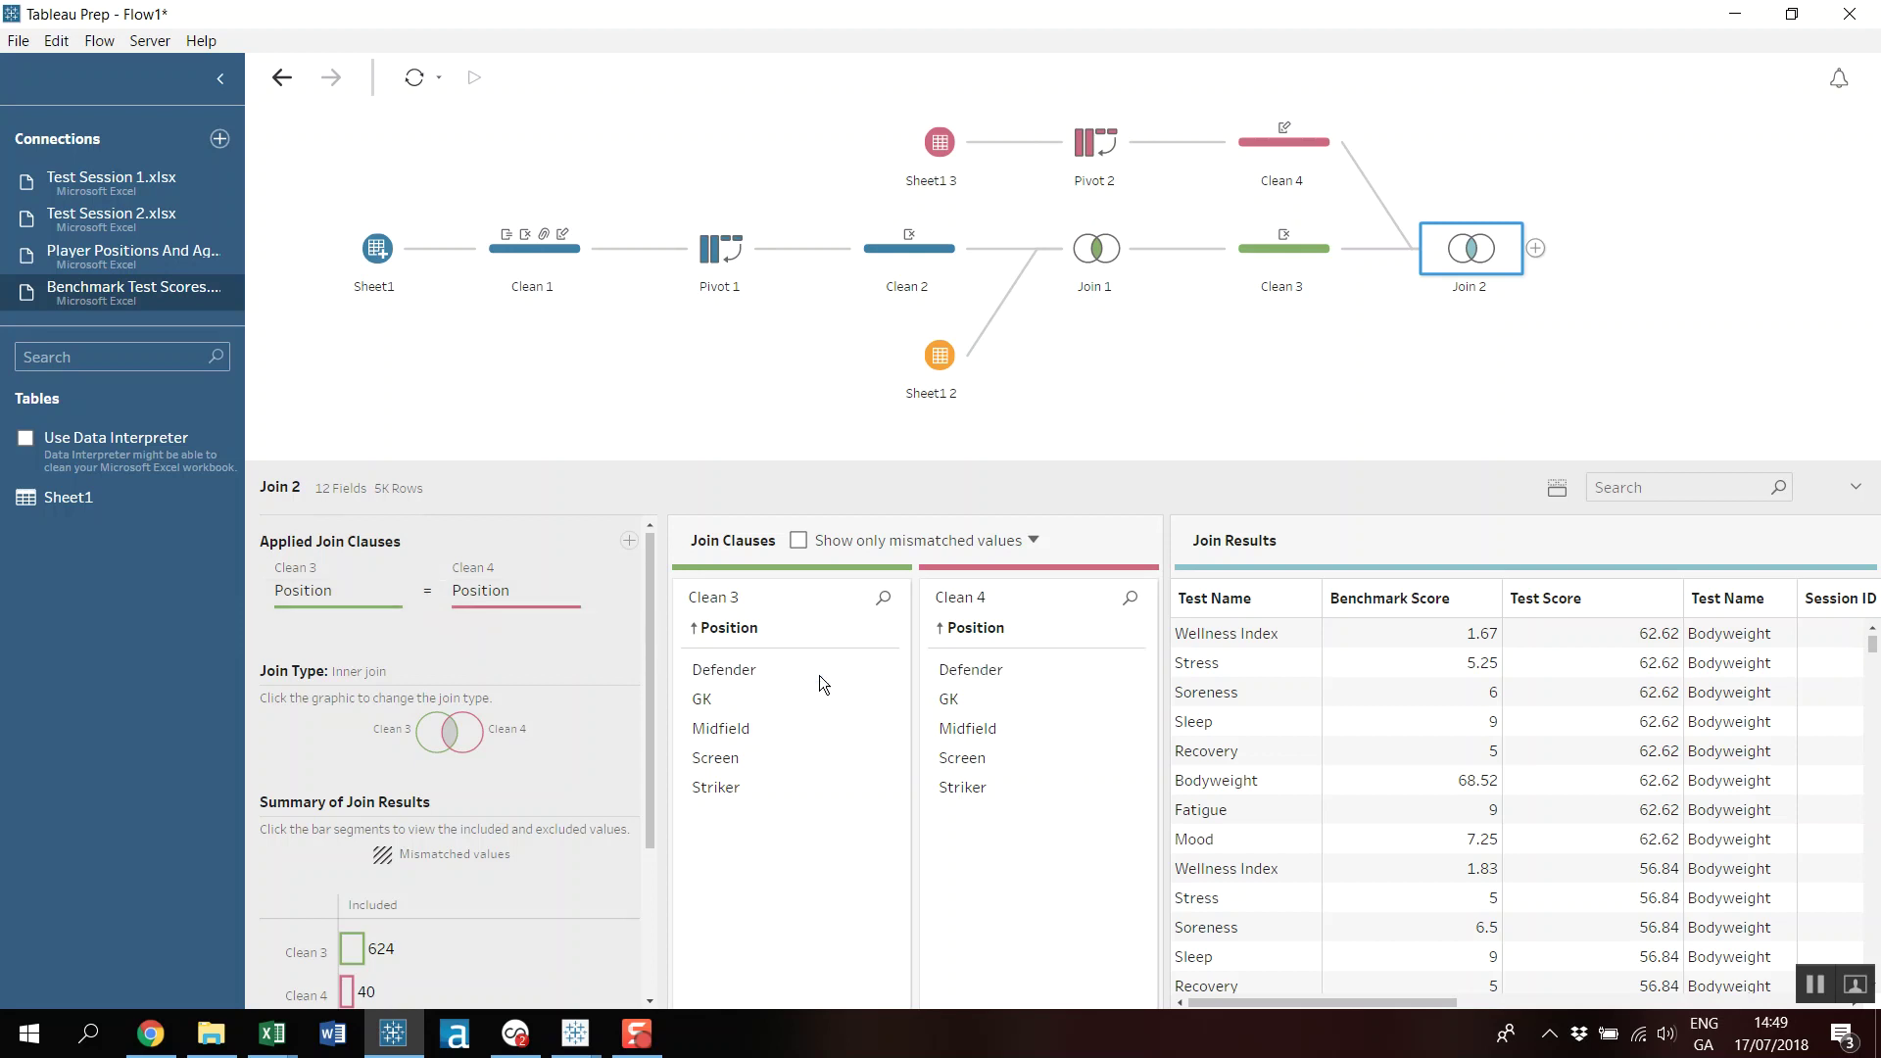
Add a second join clause to Join 2 matching Test Name in Clean 3 with Test Name in Clean 4.
left_click(628, 542)
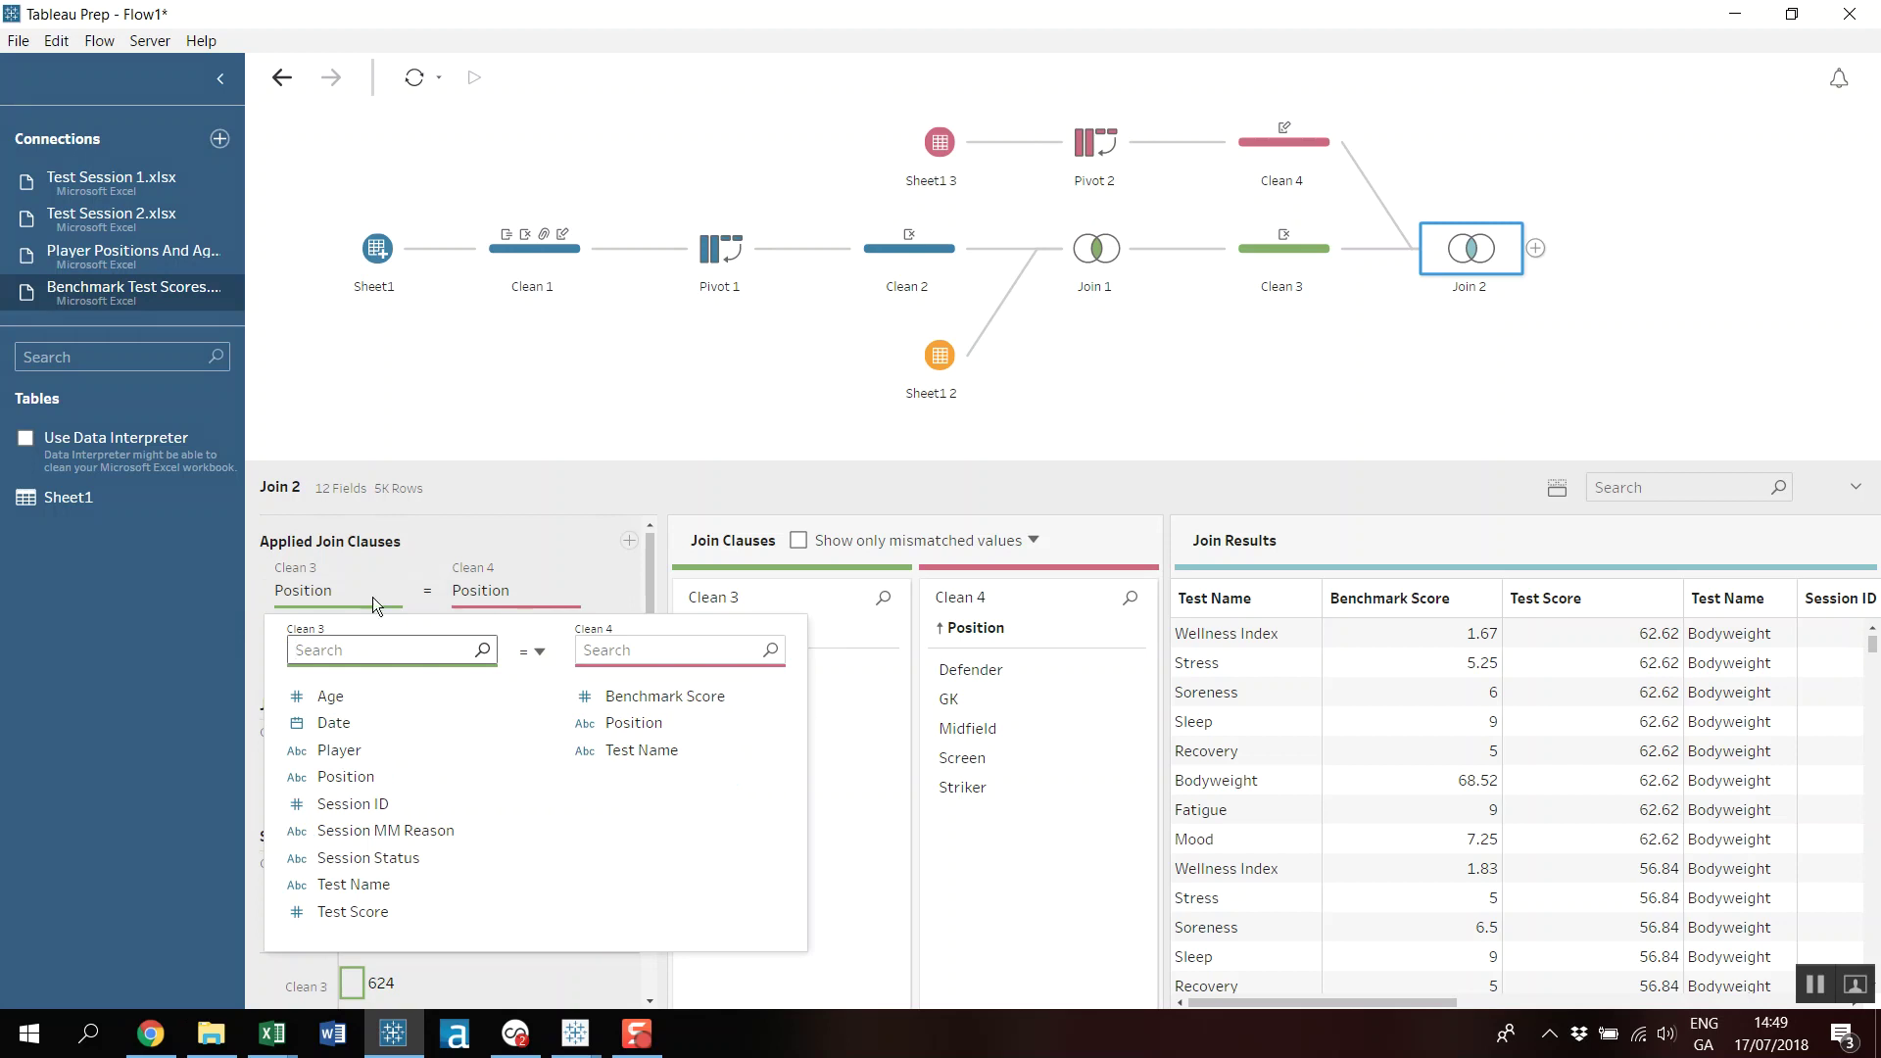
left_click(432, 653)
type("Tes")
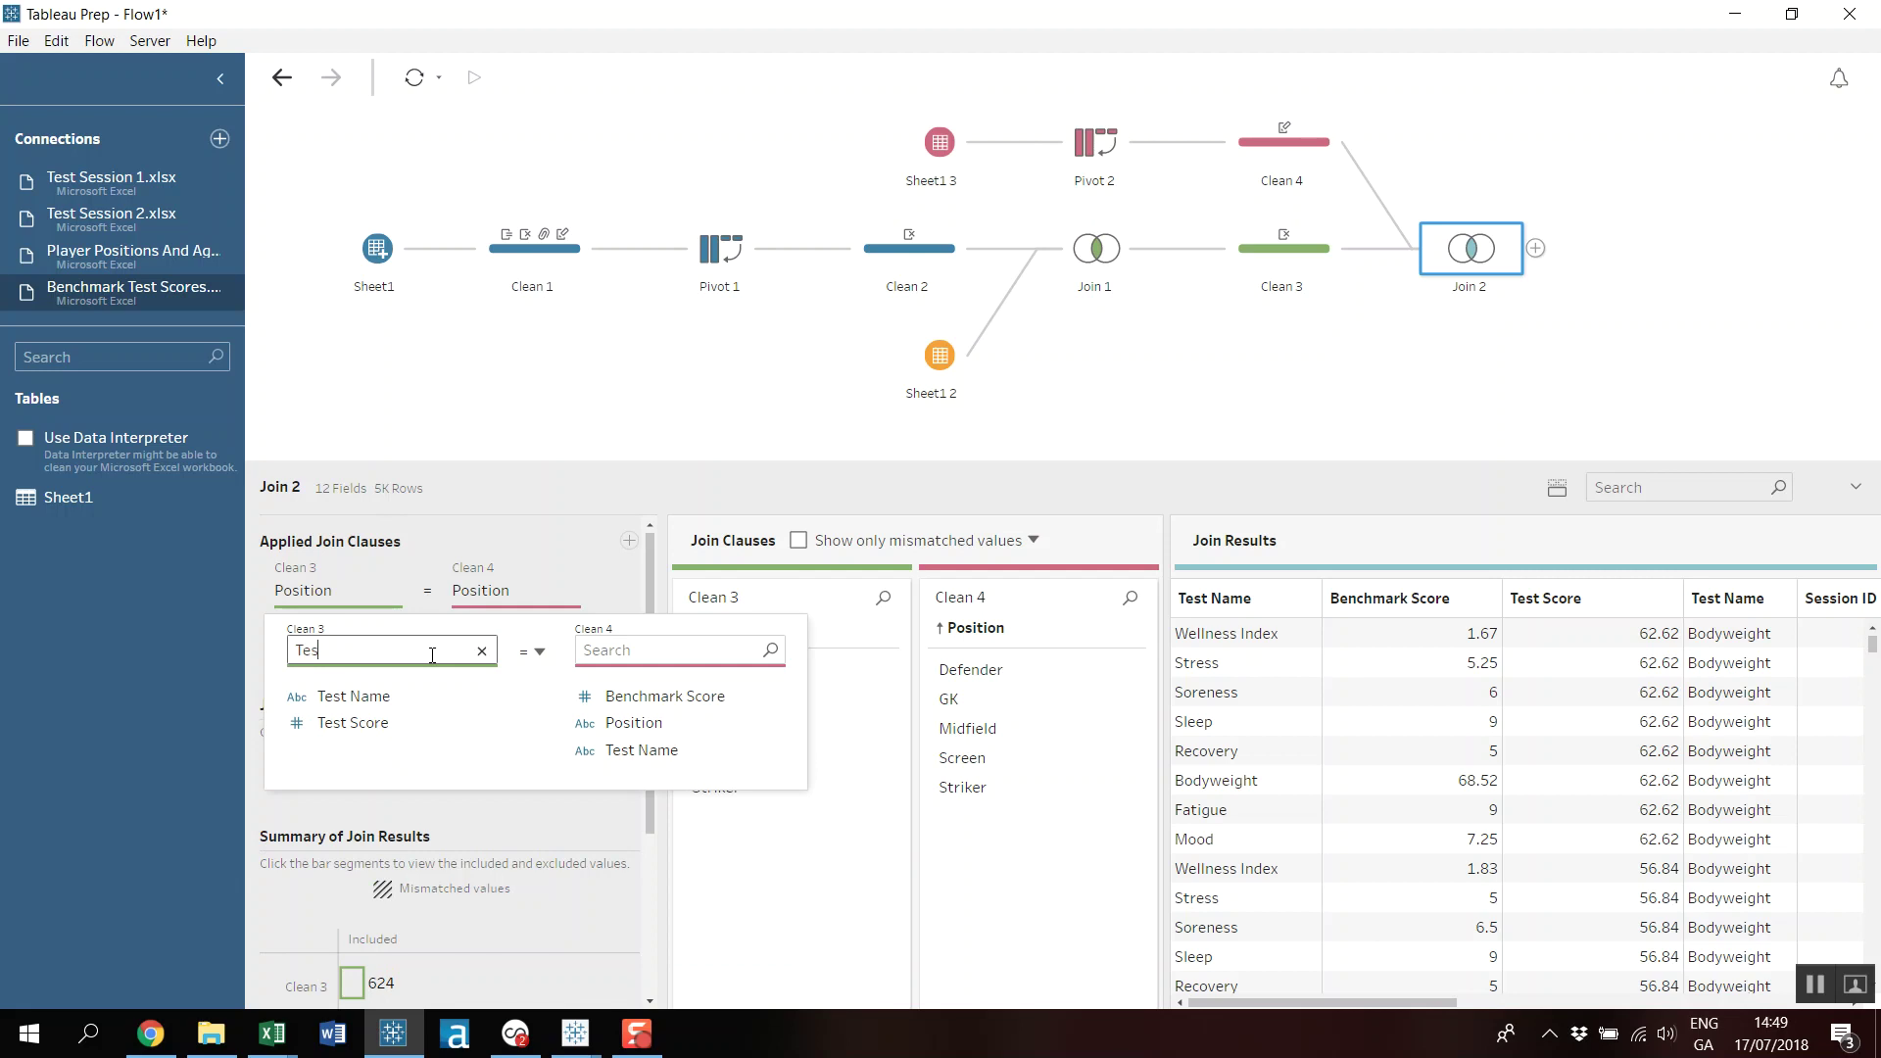
left_click(392, 696)
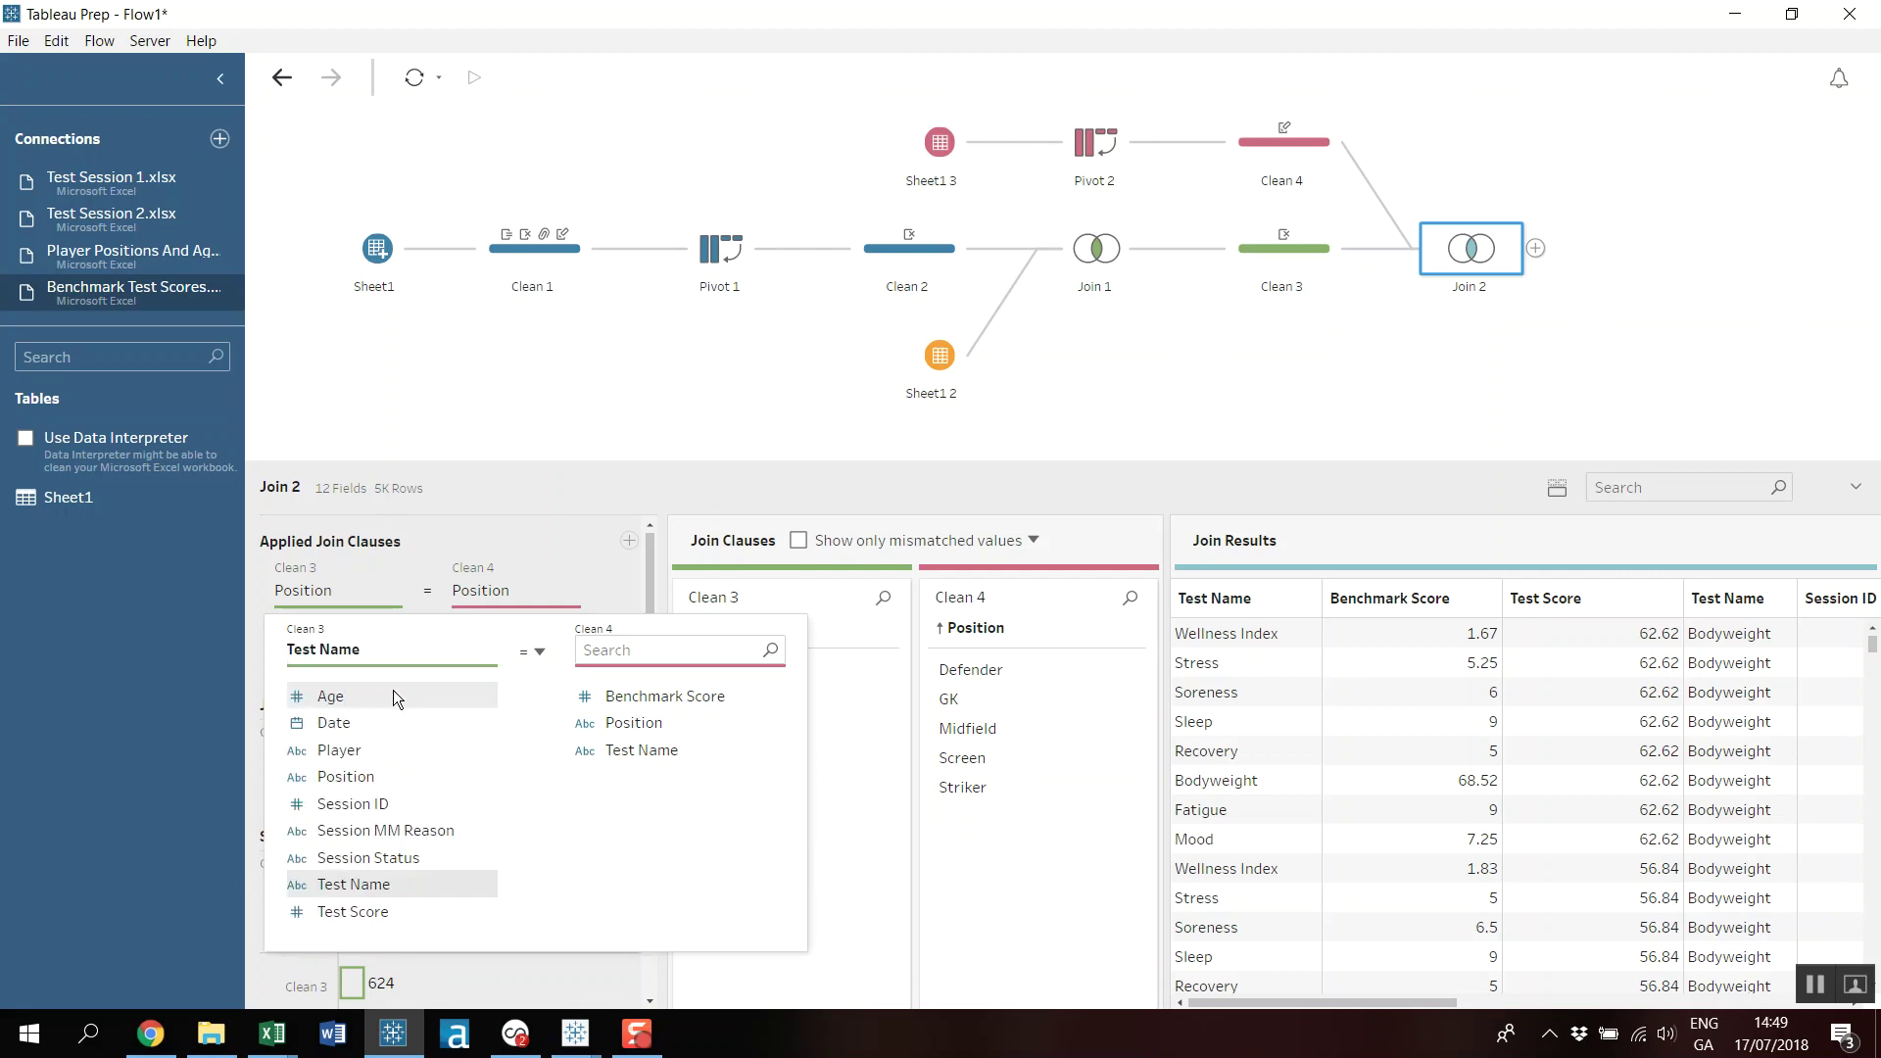
left_click(604, 651)
type("Test")
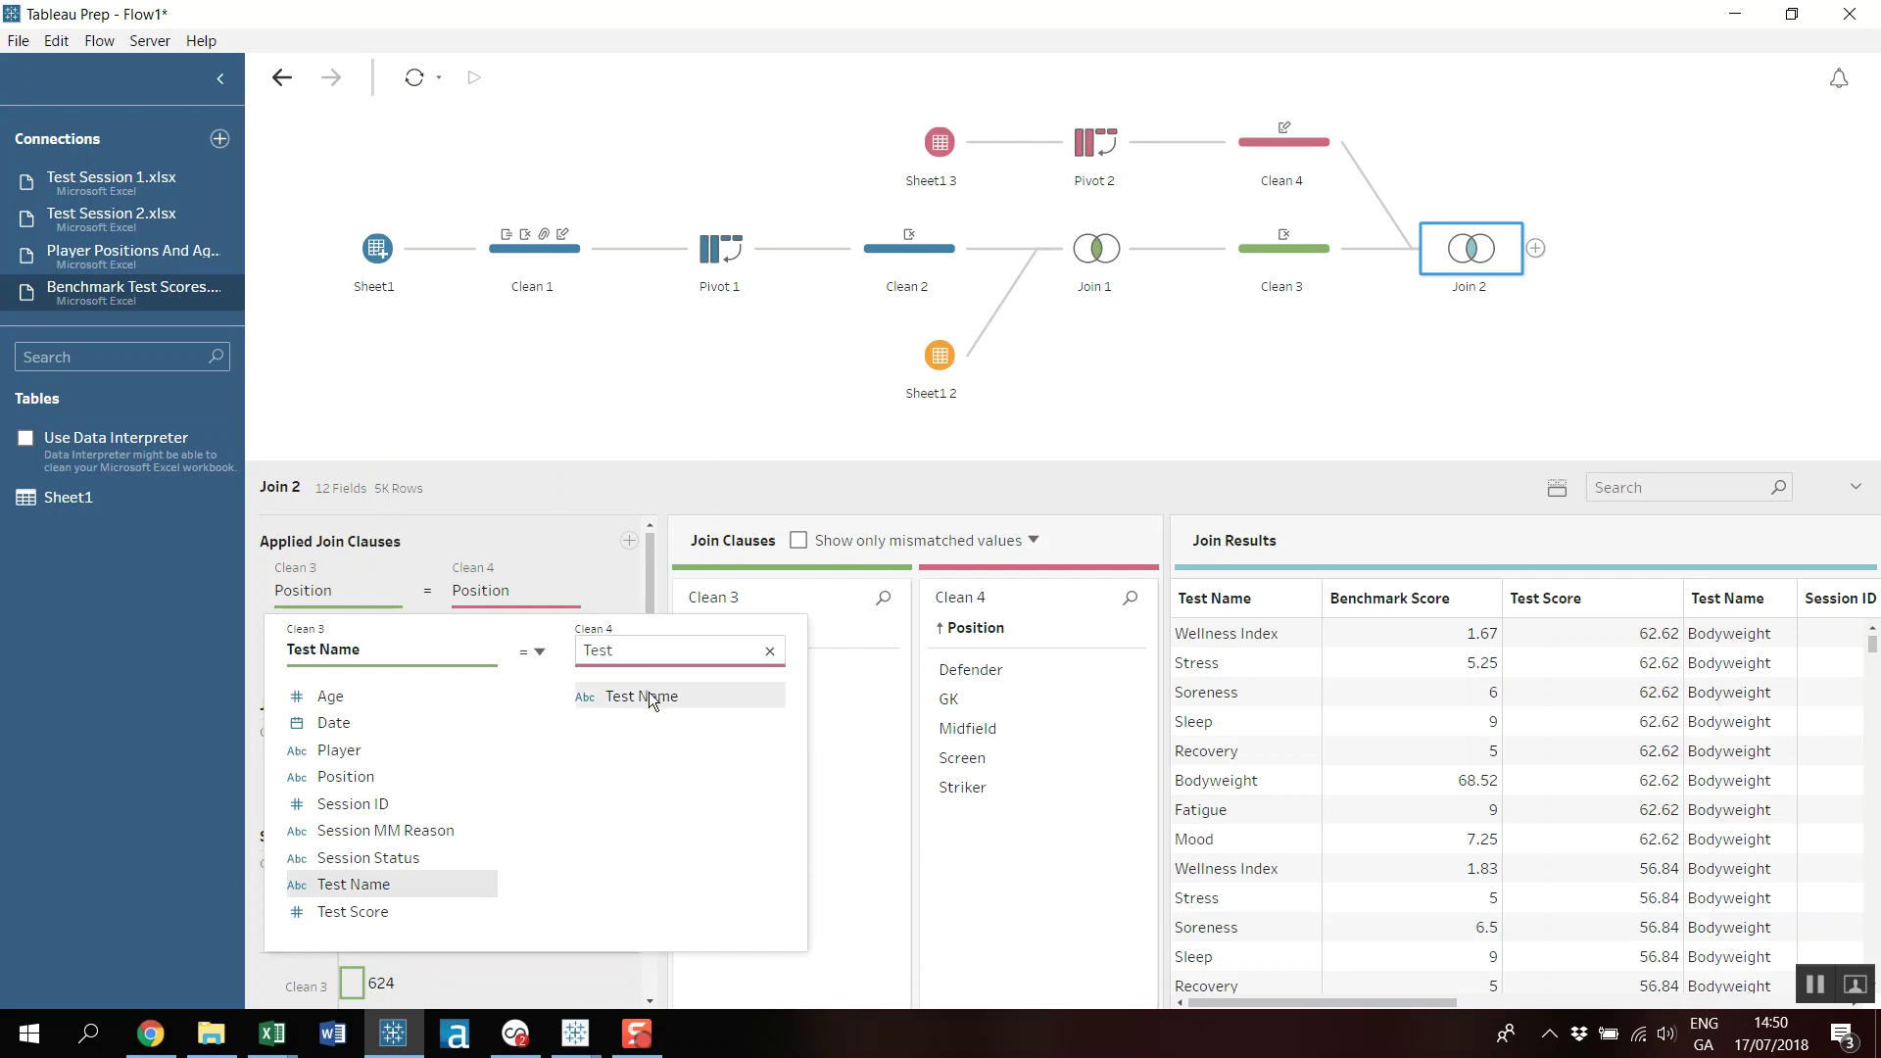
left_click(642, 696)
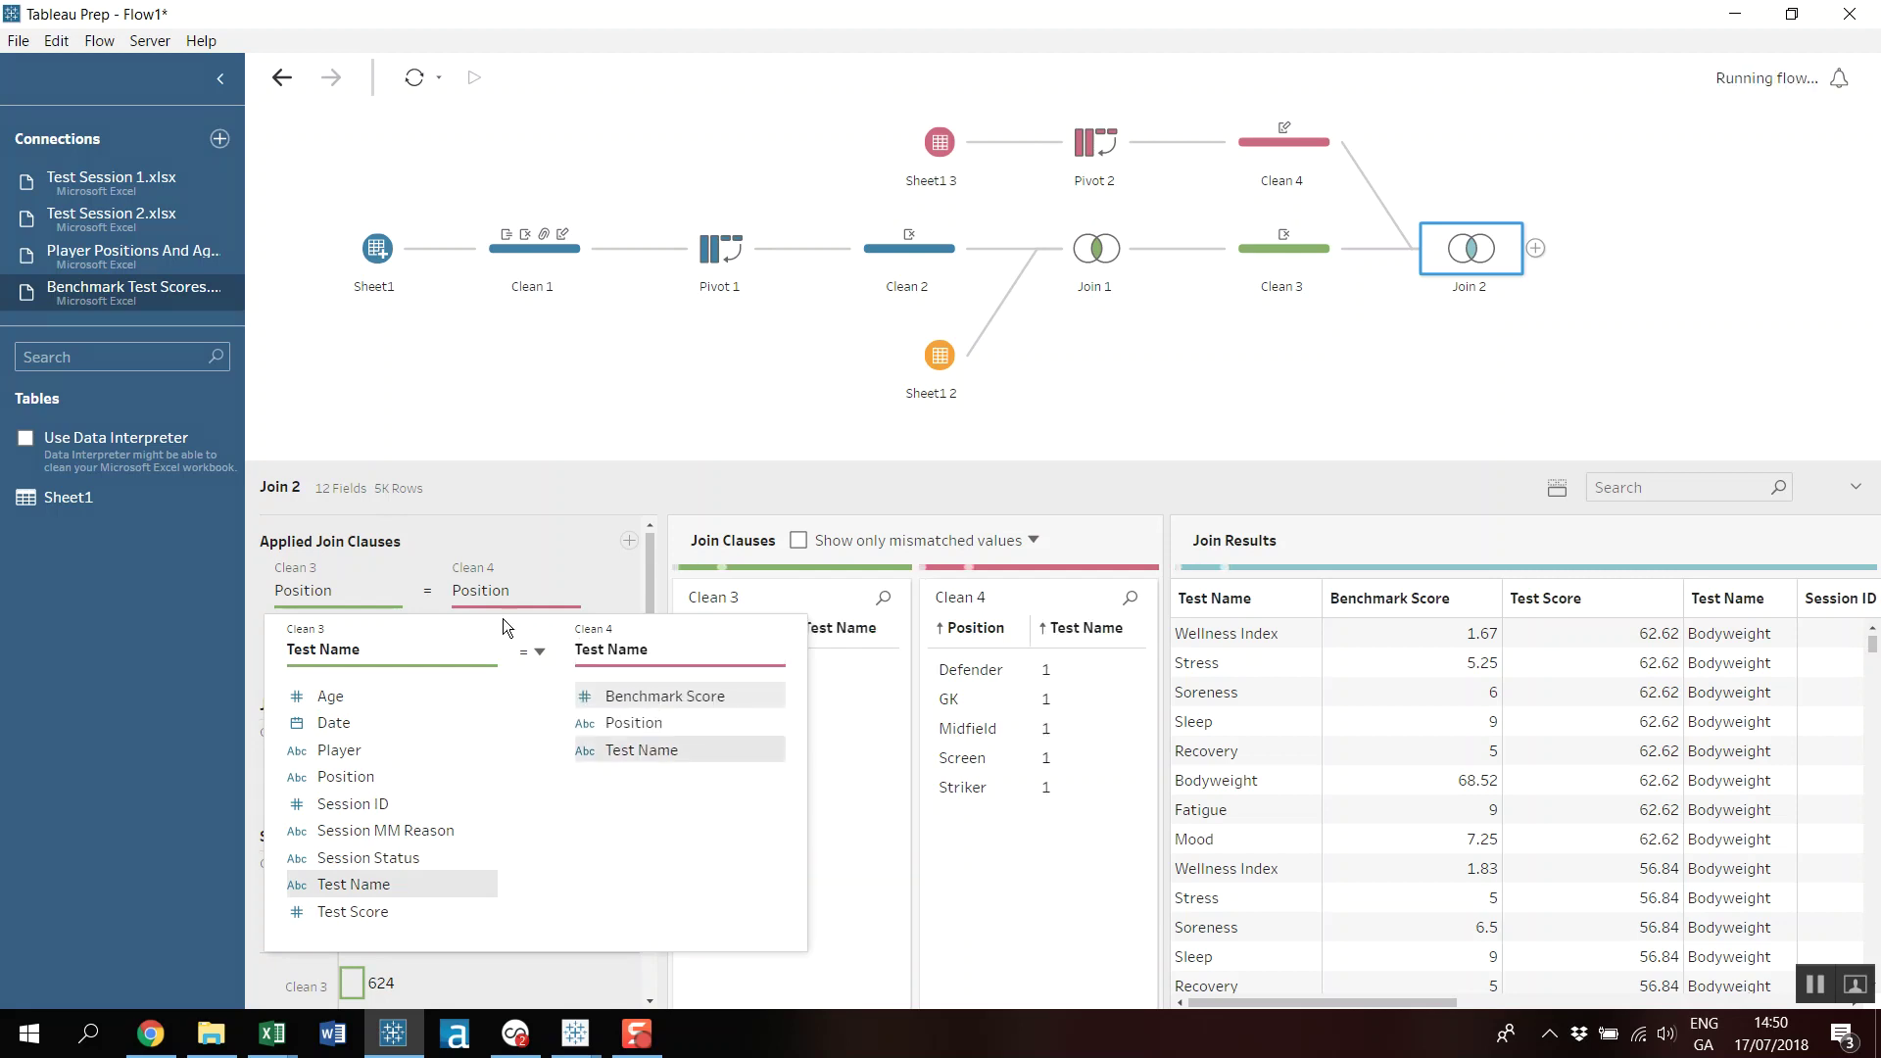
left_click(582, 576)
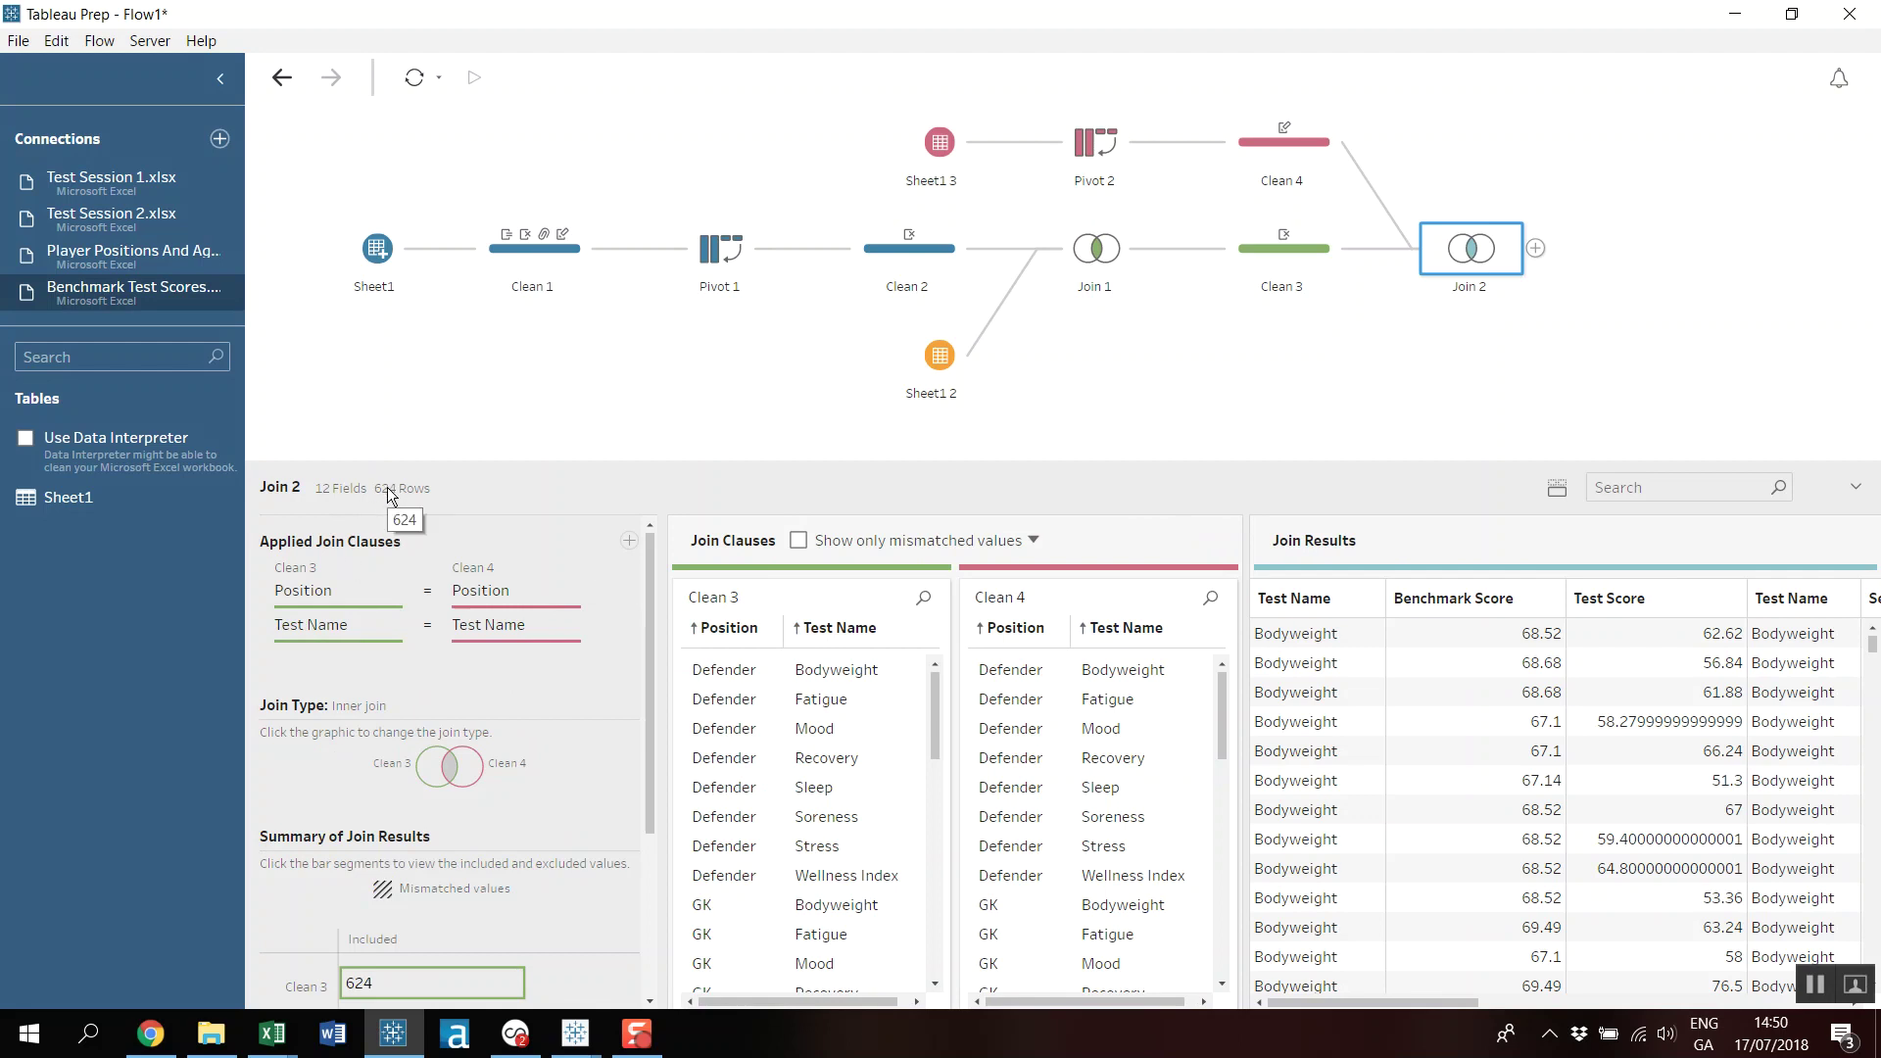
Change Join 2 to a left join that keeps all Clean 3 rows, and review its results.
scroll(450, 611, "down", 5)
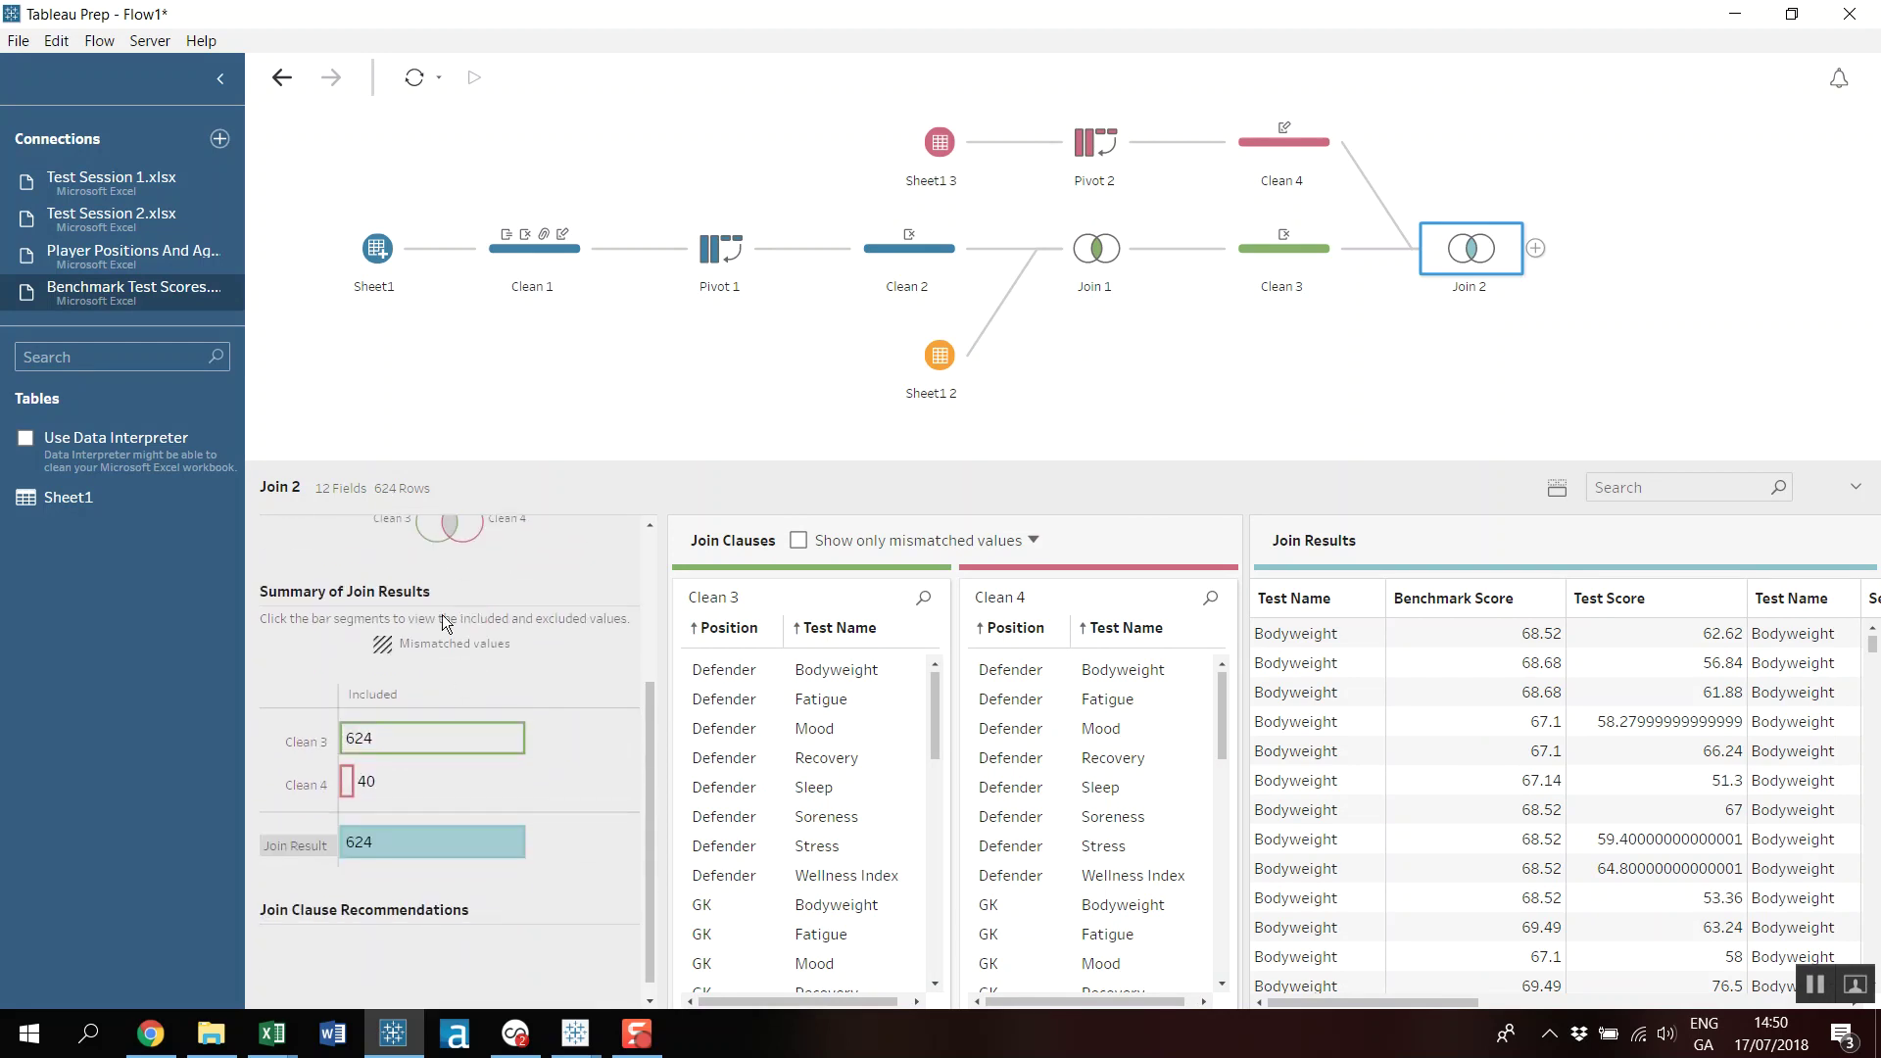
left_click(435, 533)
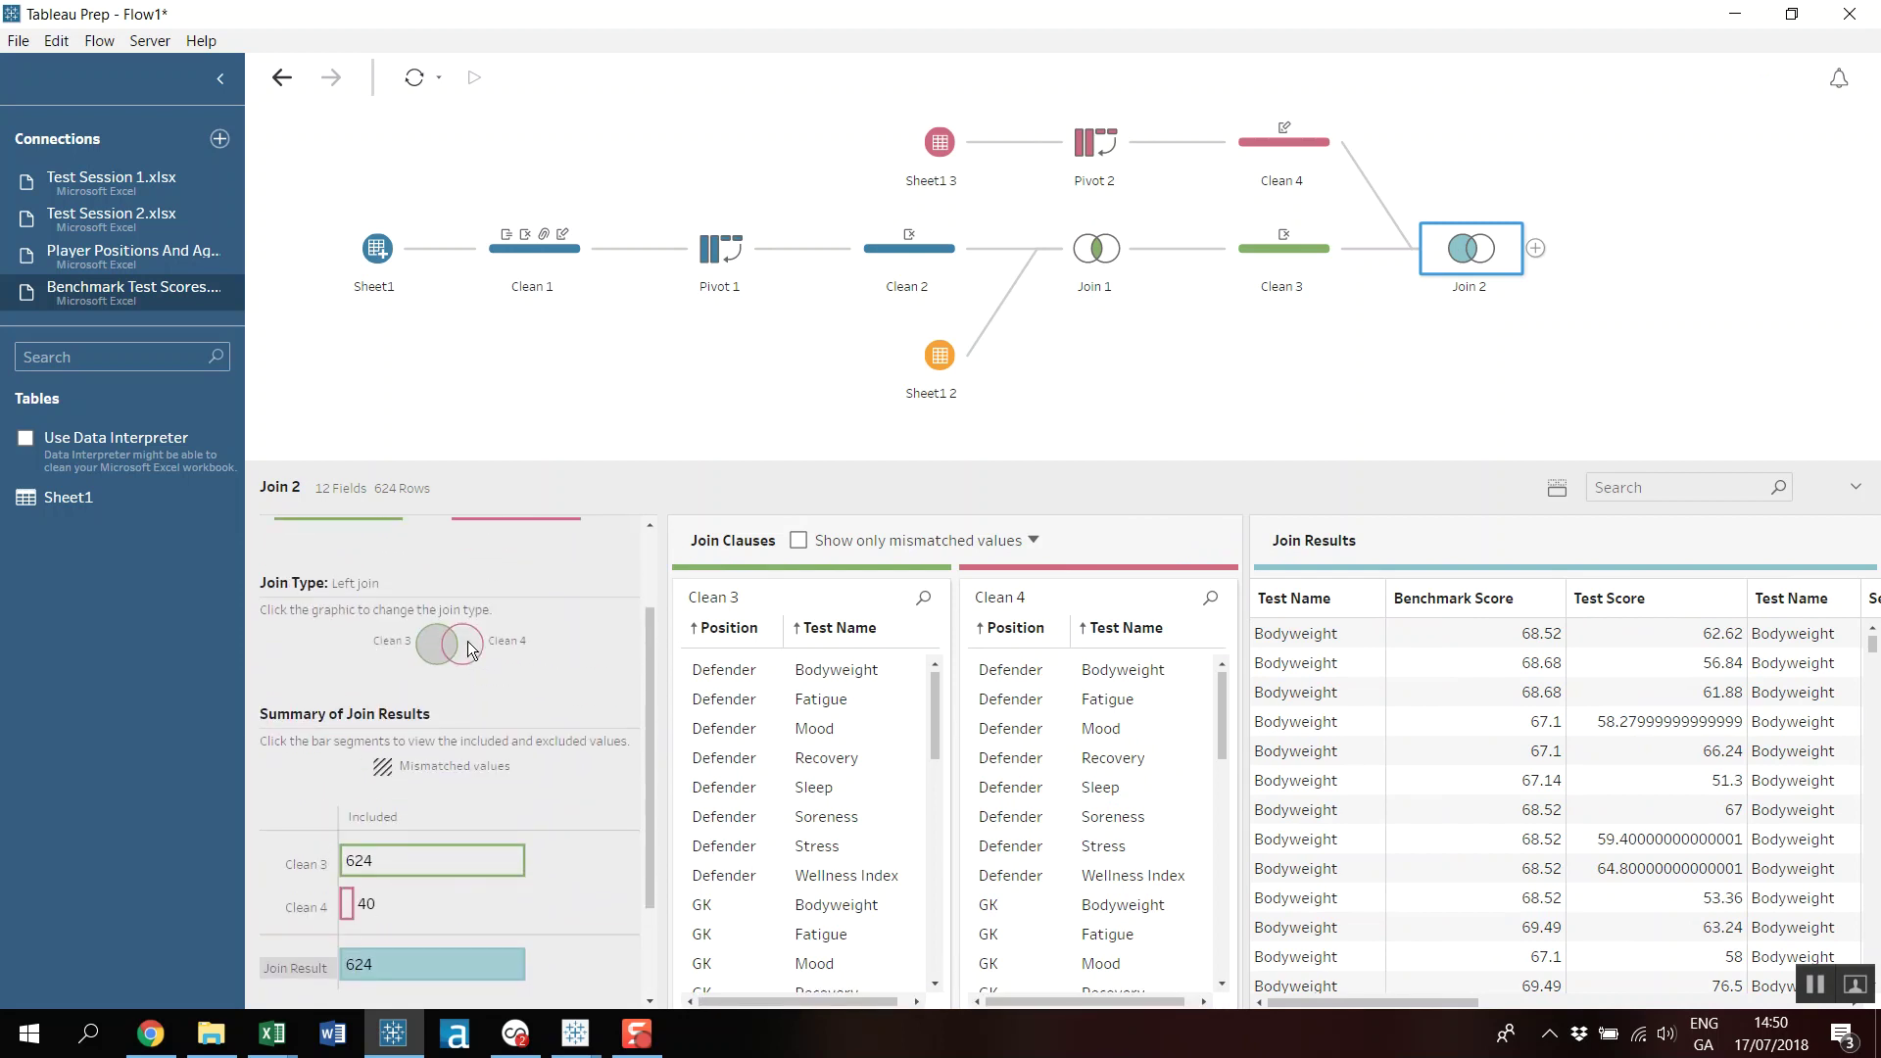
mouse_move(436, 868)
scroll(534, 813, "up", 3)
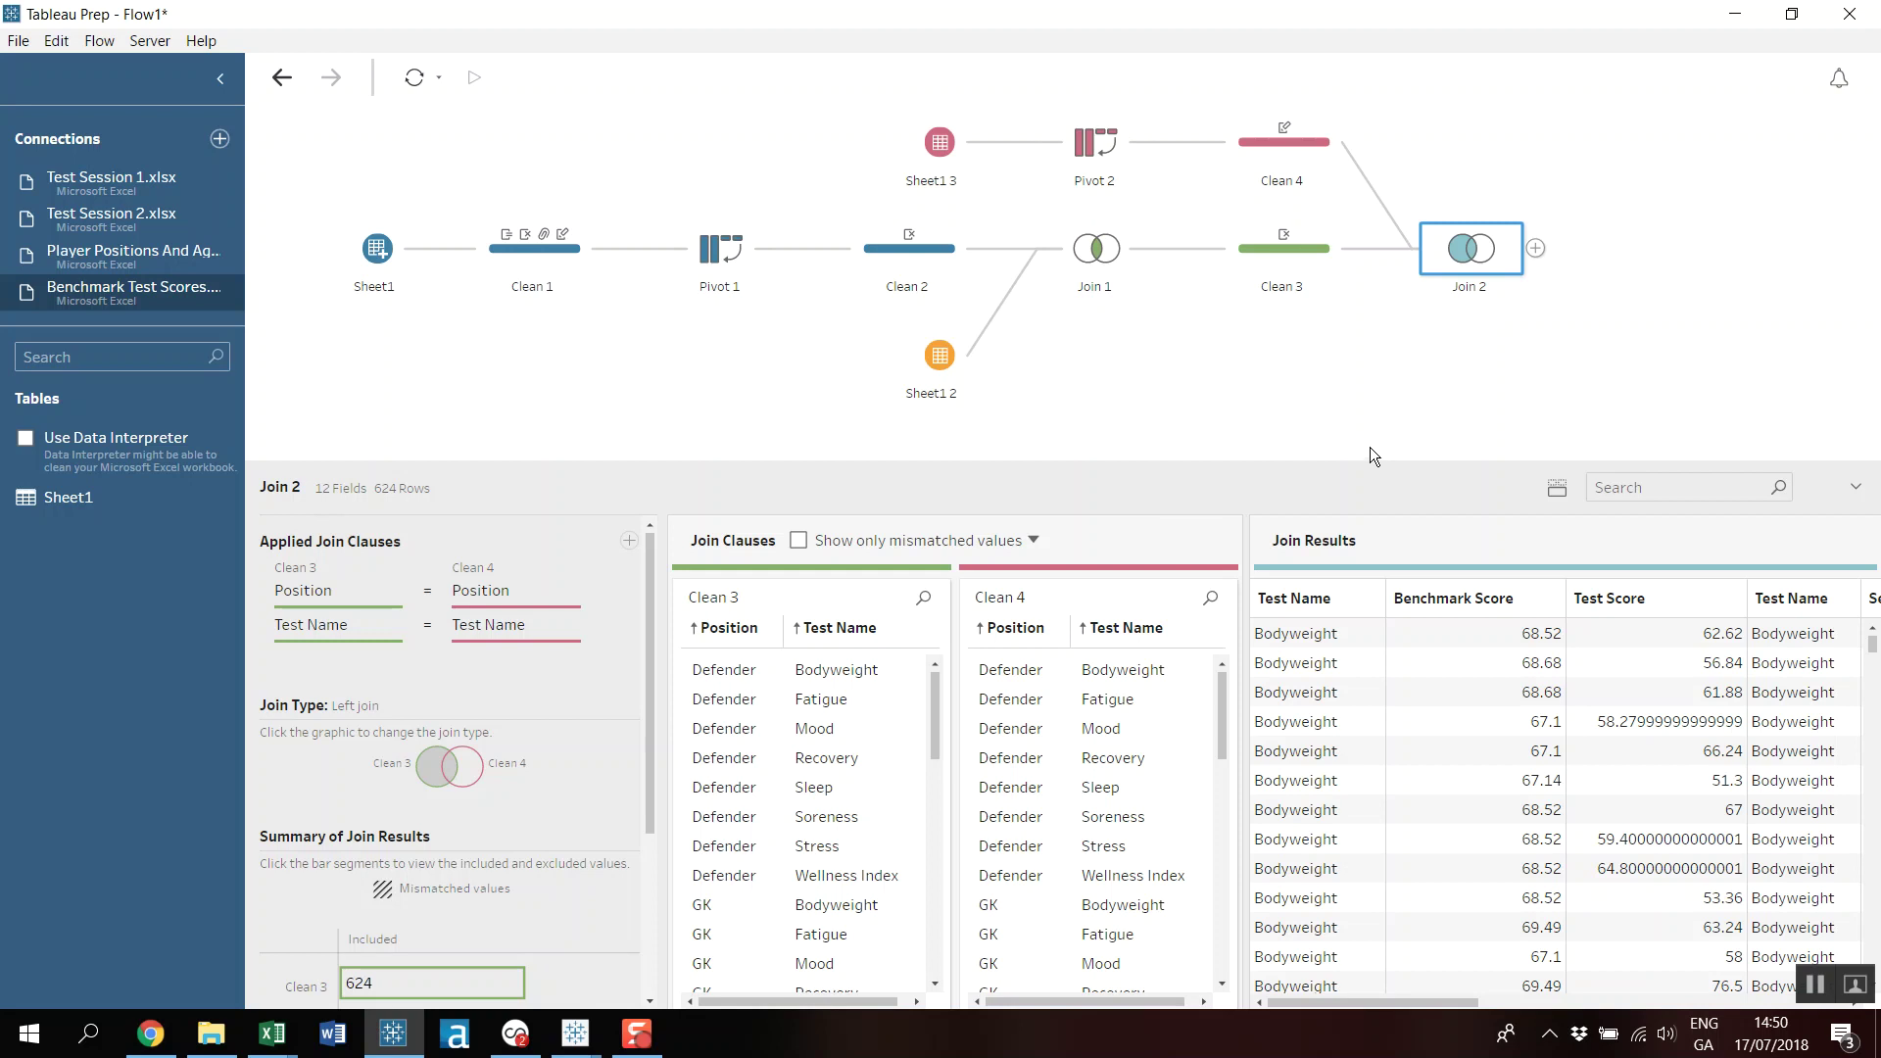
left_click_drag(1407, 1001, 1397, 1049)
Start a new calculated field in Clean 1 and name it Weighted Wellness.
left_click(521, 263)
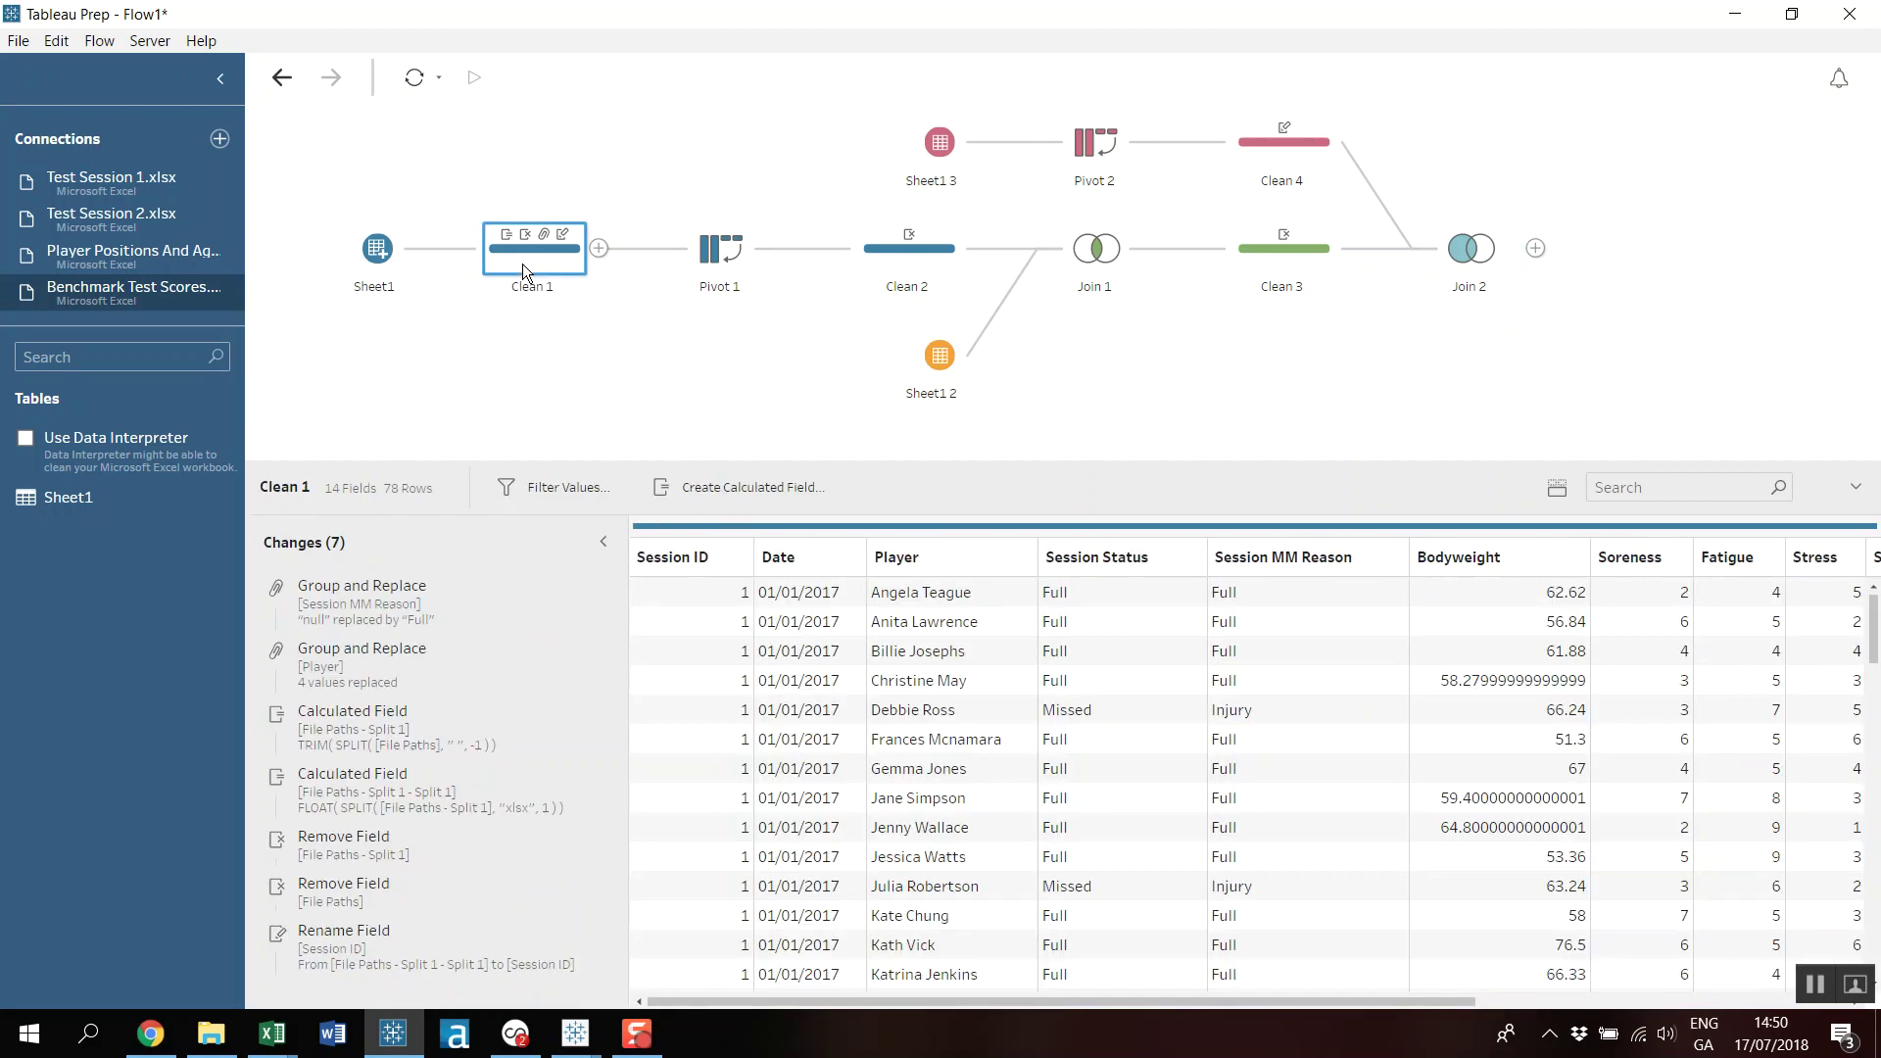
left_click(761, 490)
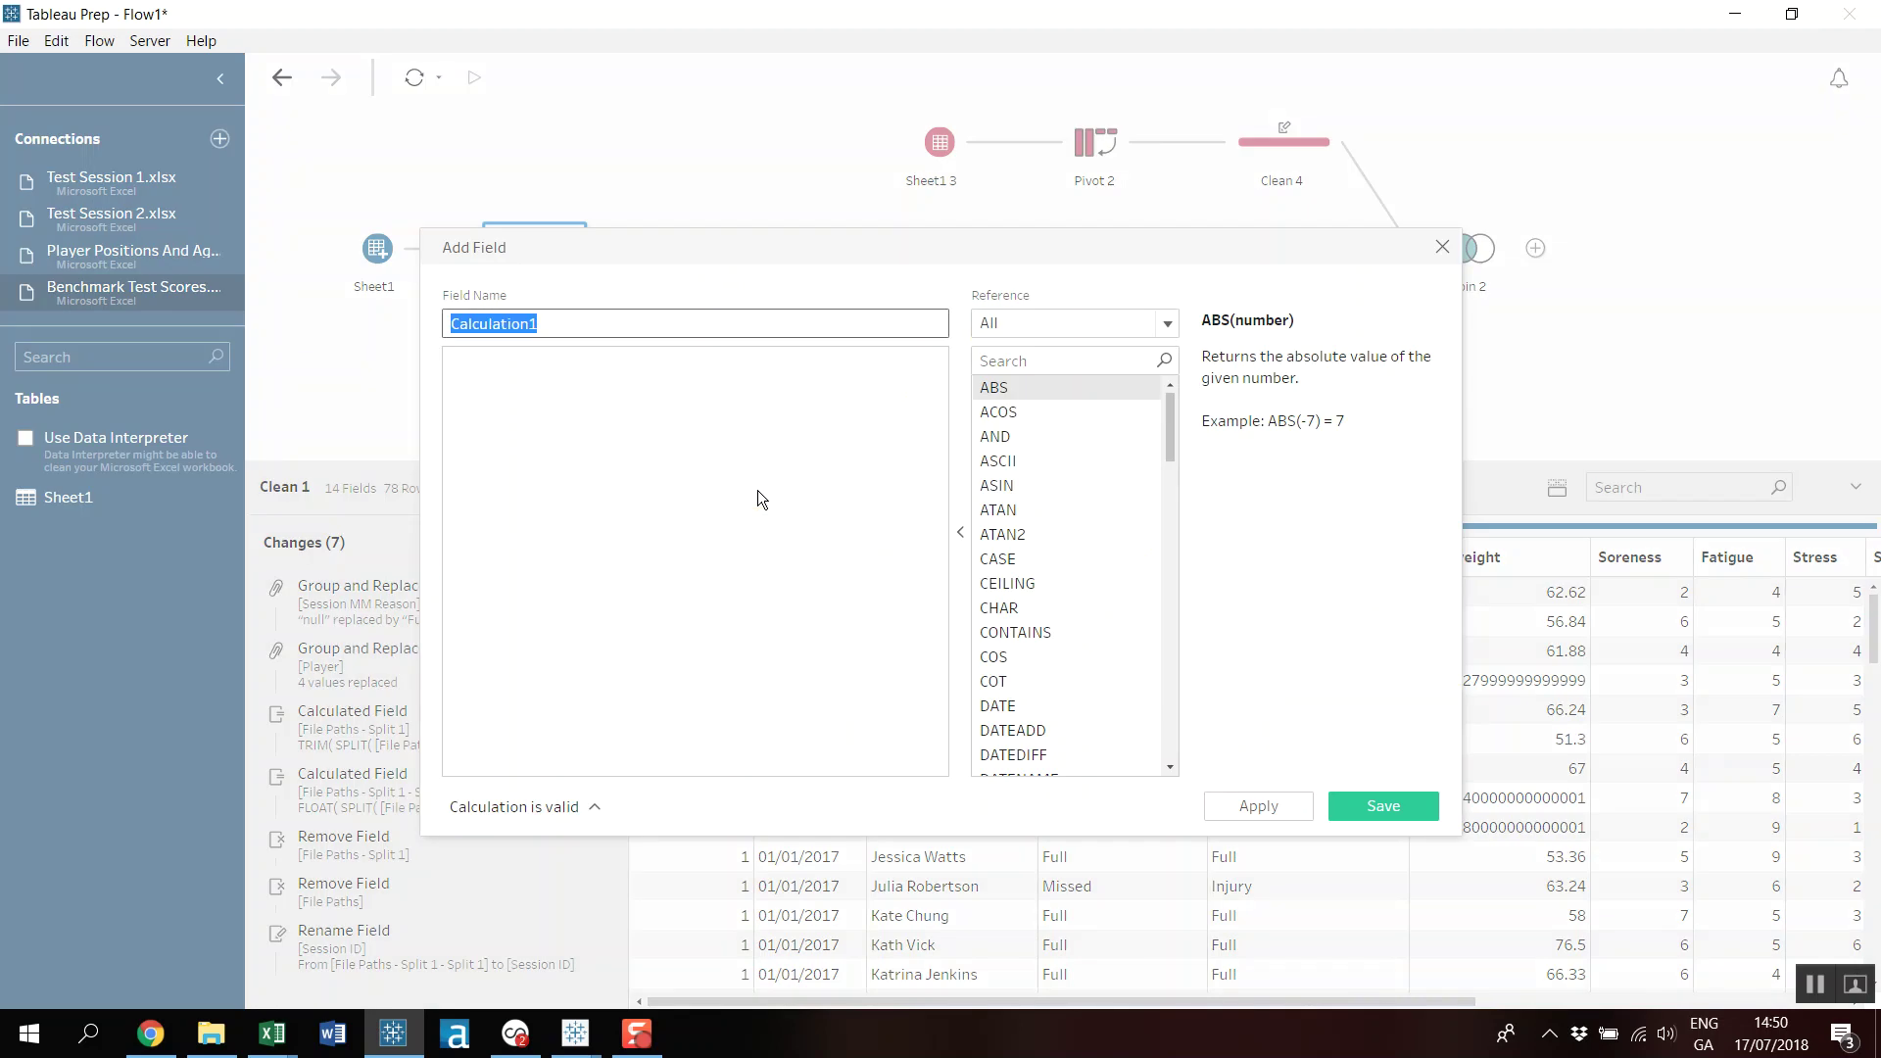
type("Weighted Wellness")
key("Tab")
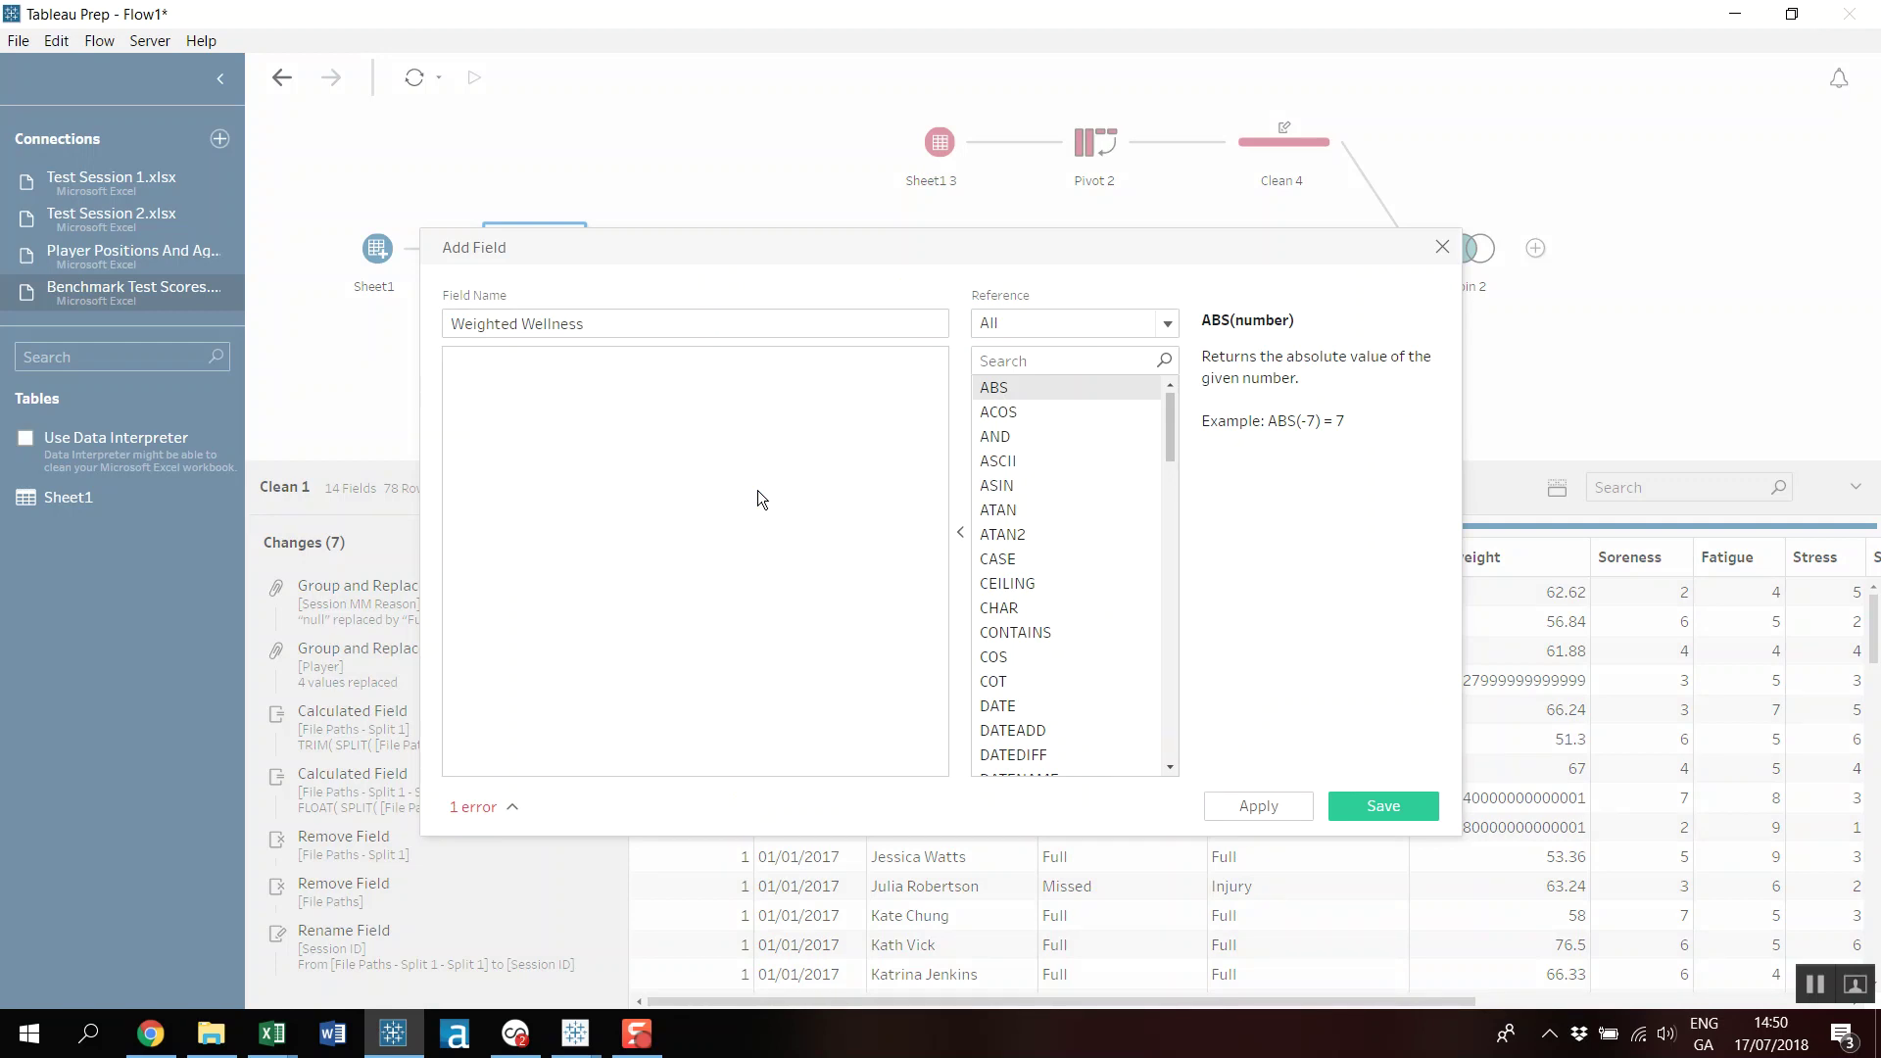
Write the Weighted Wellness calculation as the sum of the fields [Soreness]+[Fatigue]+[Stress].
type("Score")
key("BackSpace")
key("BackSpace")
key("BackSpace")
key("BackSpace")
type("ore")
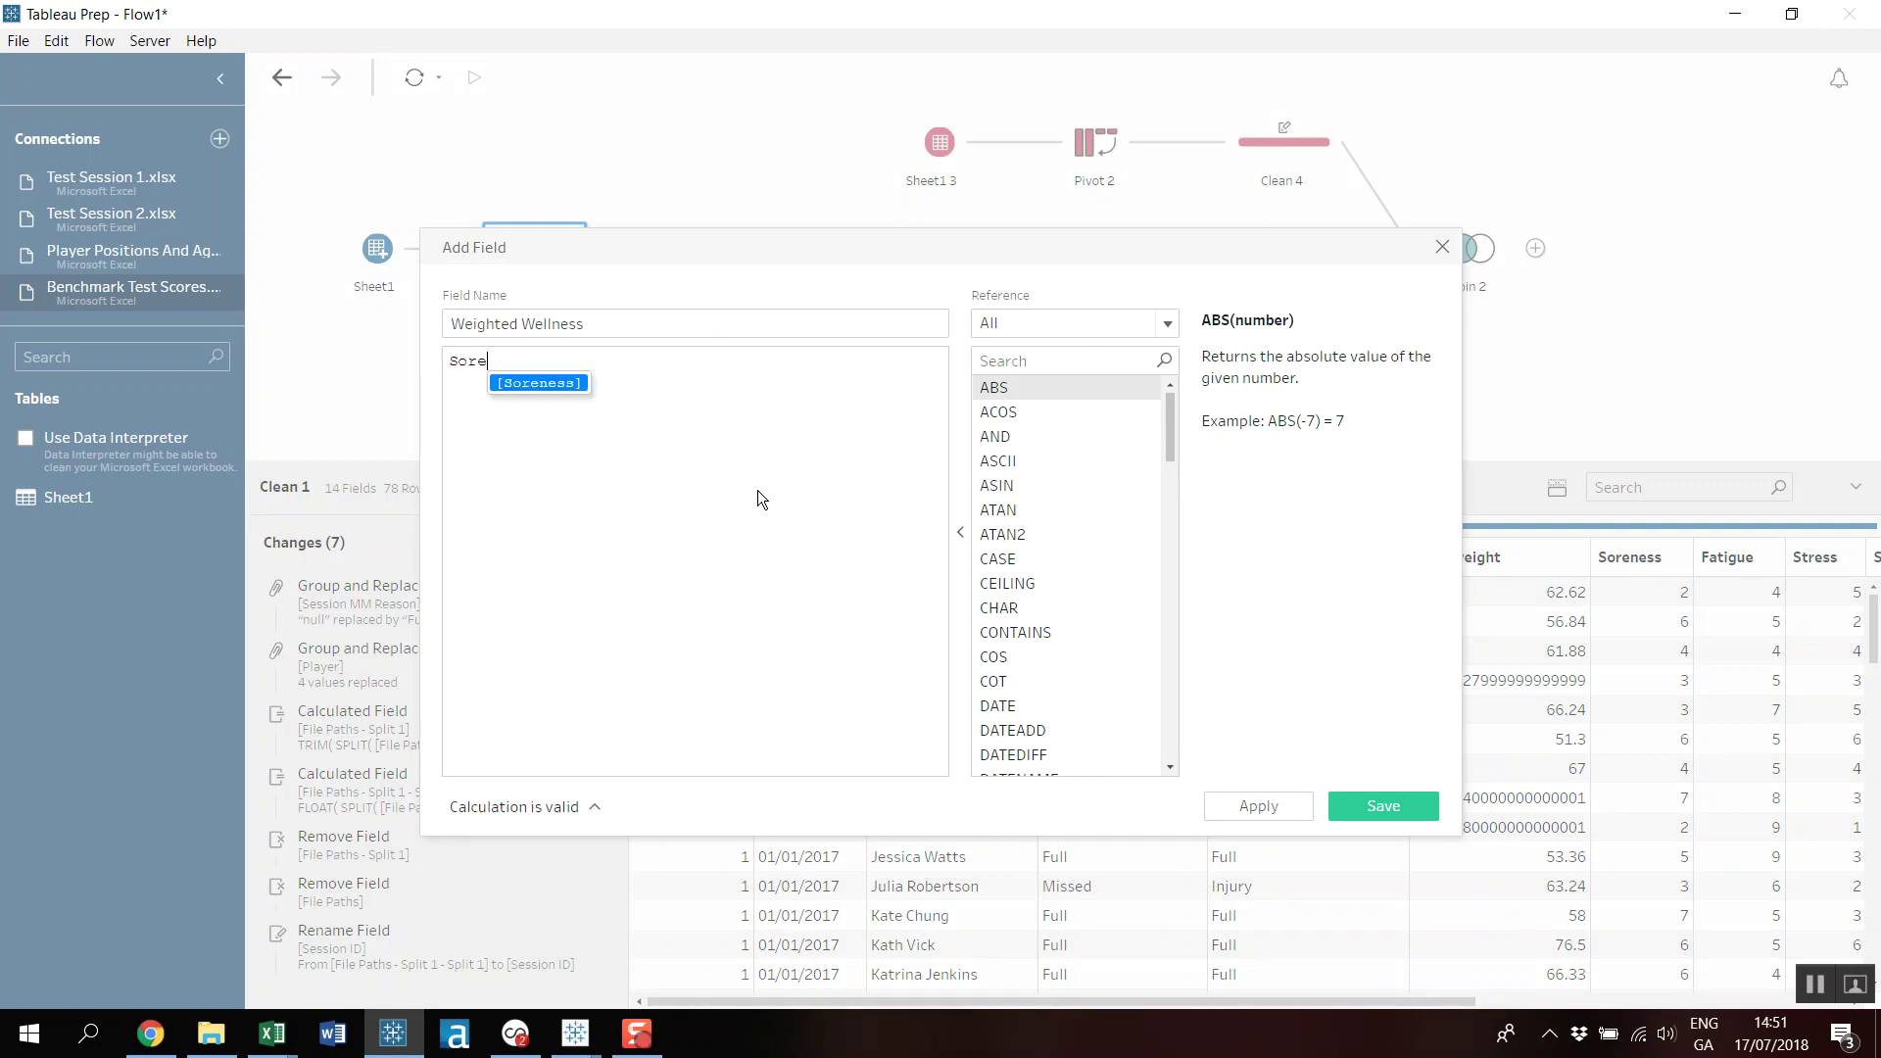
key("Return")
type("+")
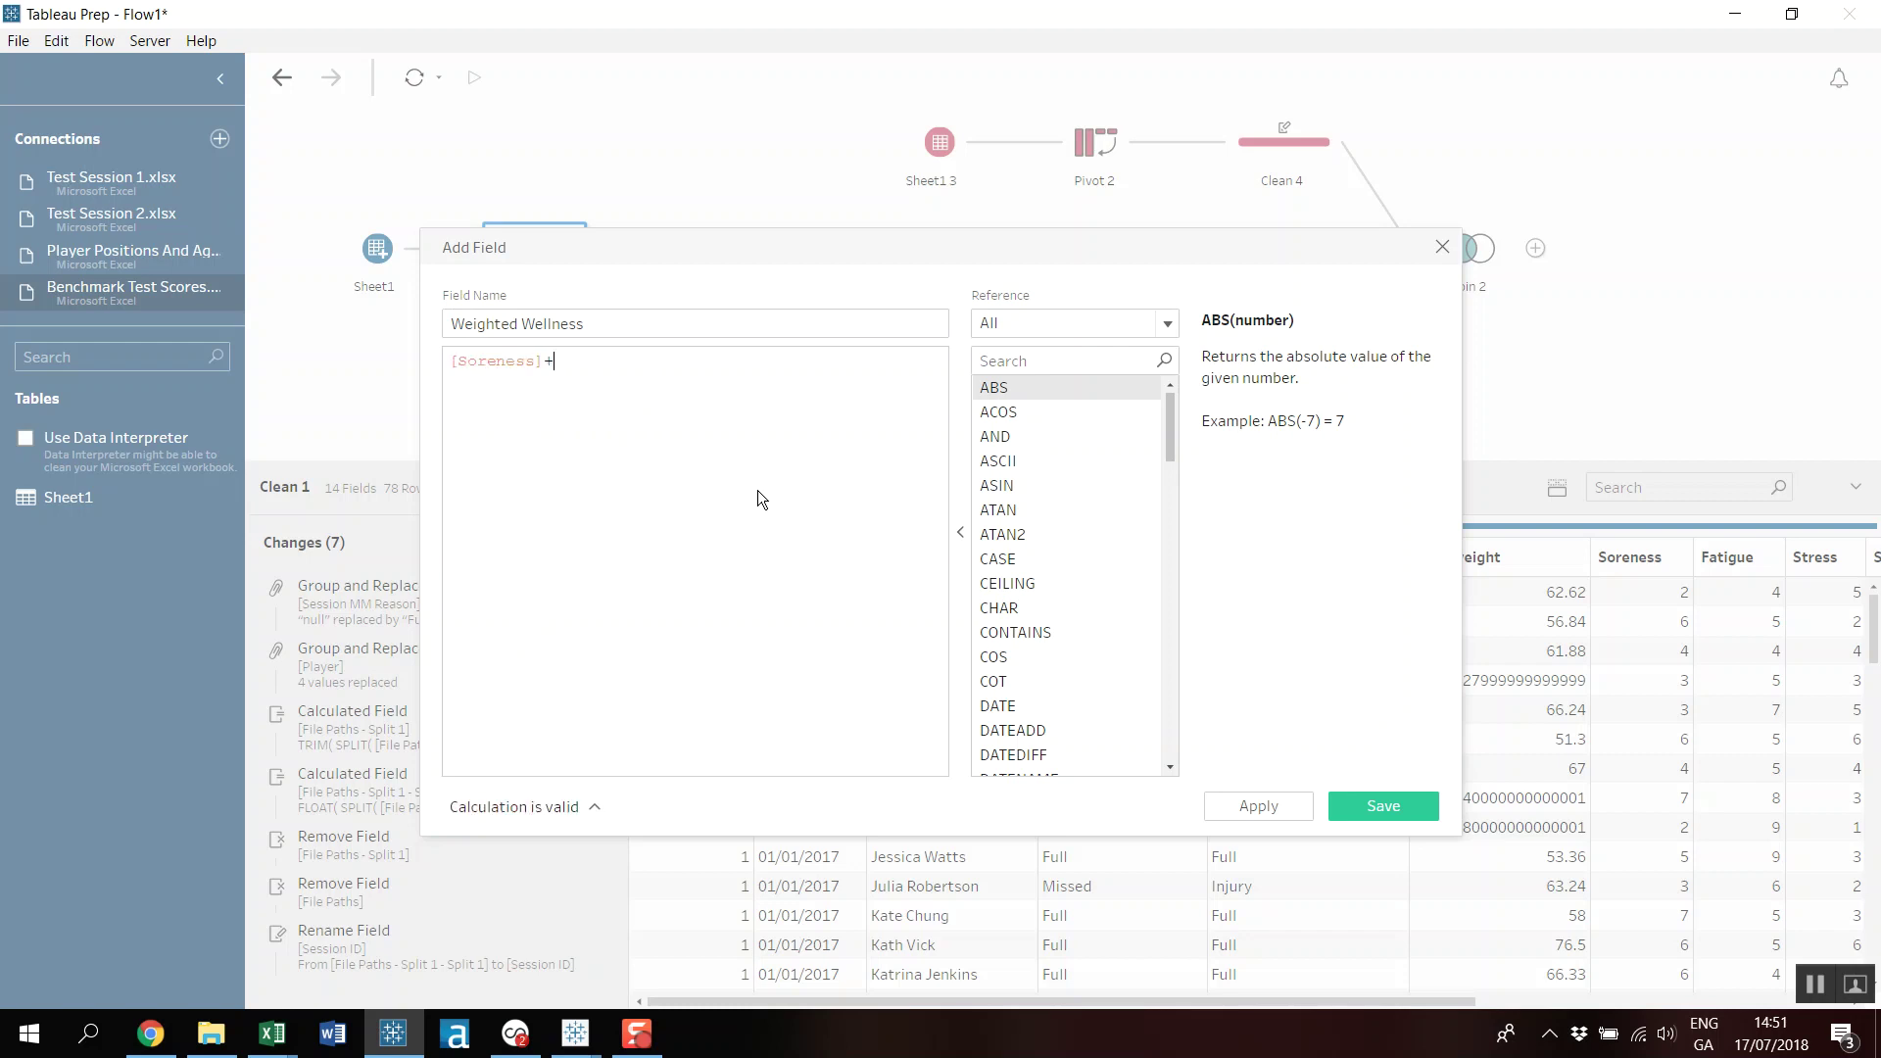
type("[Fatig")
key("Return")
type("+Stre")
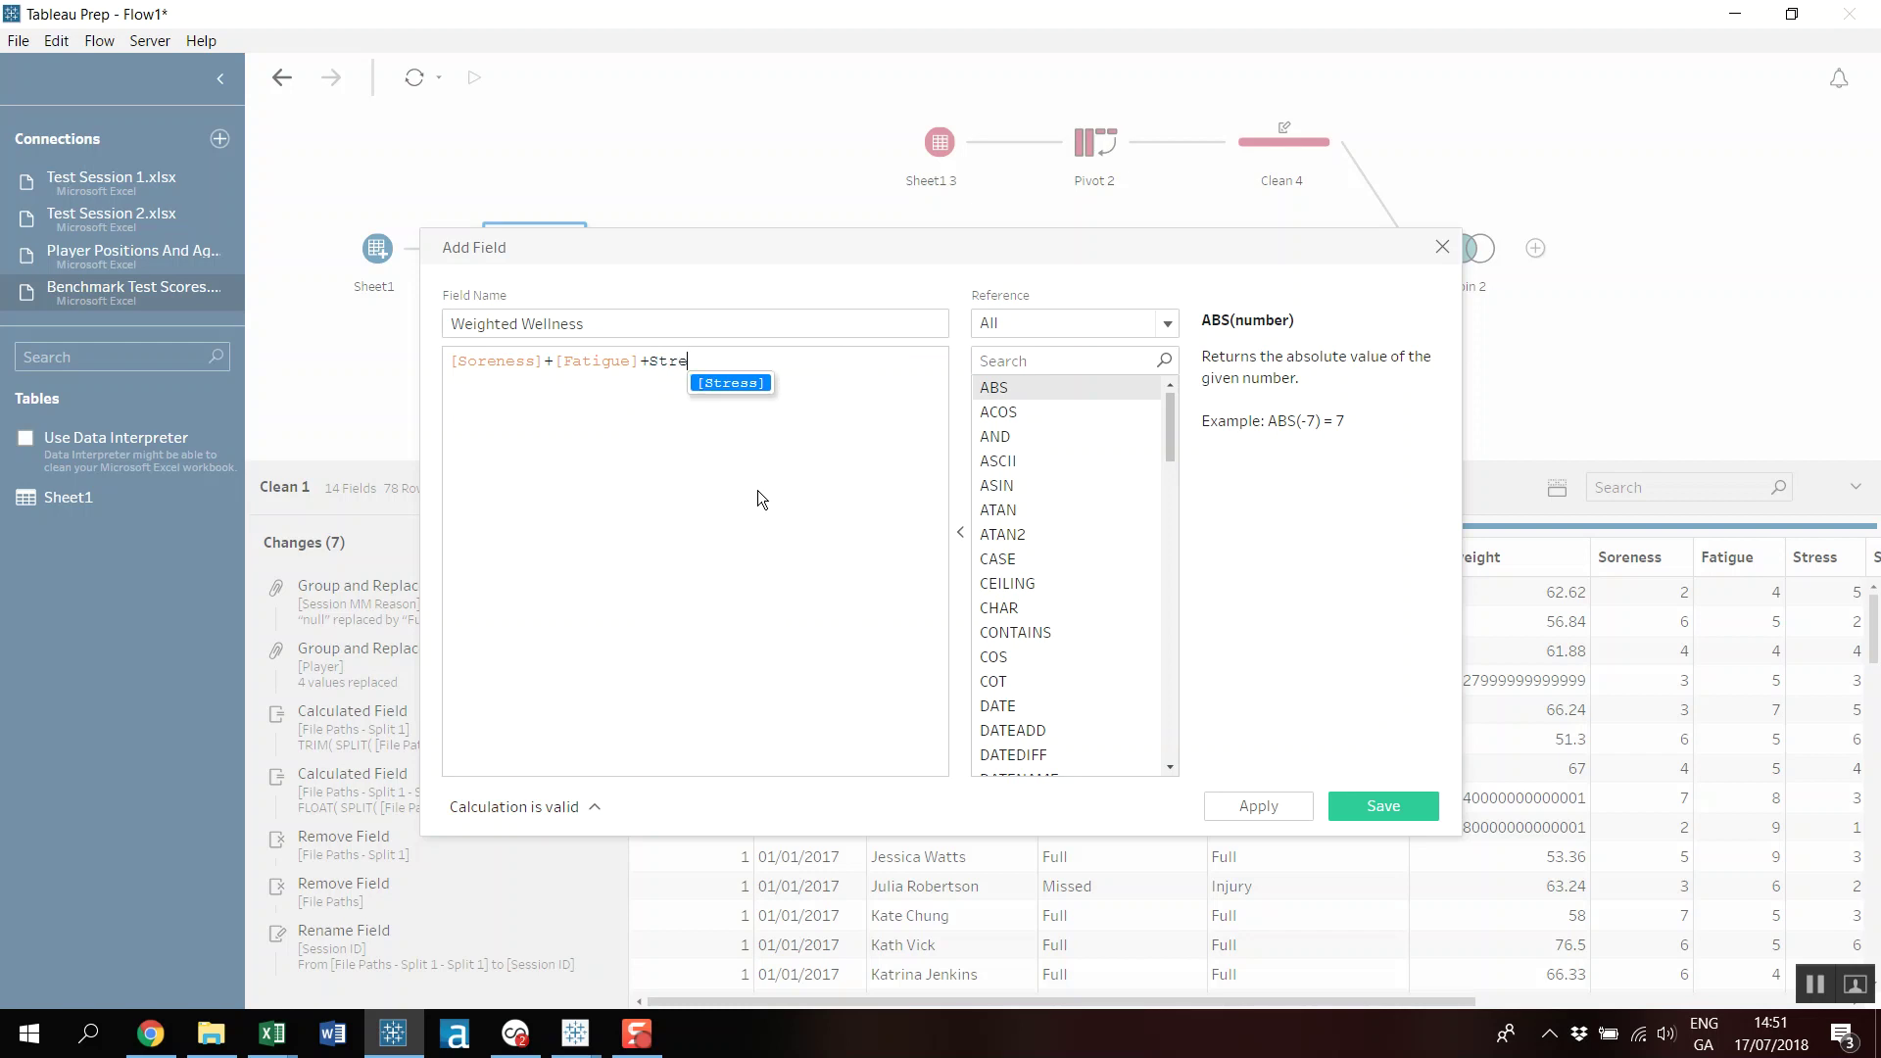
key("Return")
Wrap the Weighted Wellness sum in parentheses, divide it by 3 and save the calculated field.
type(")")
key("Left")
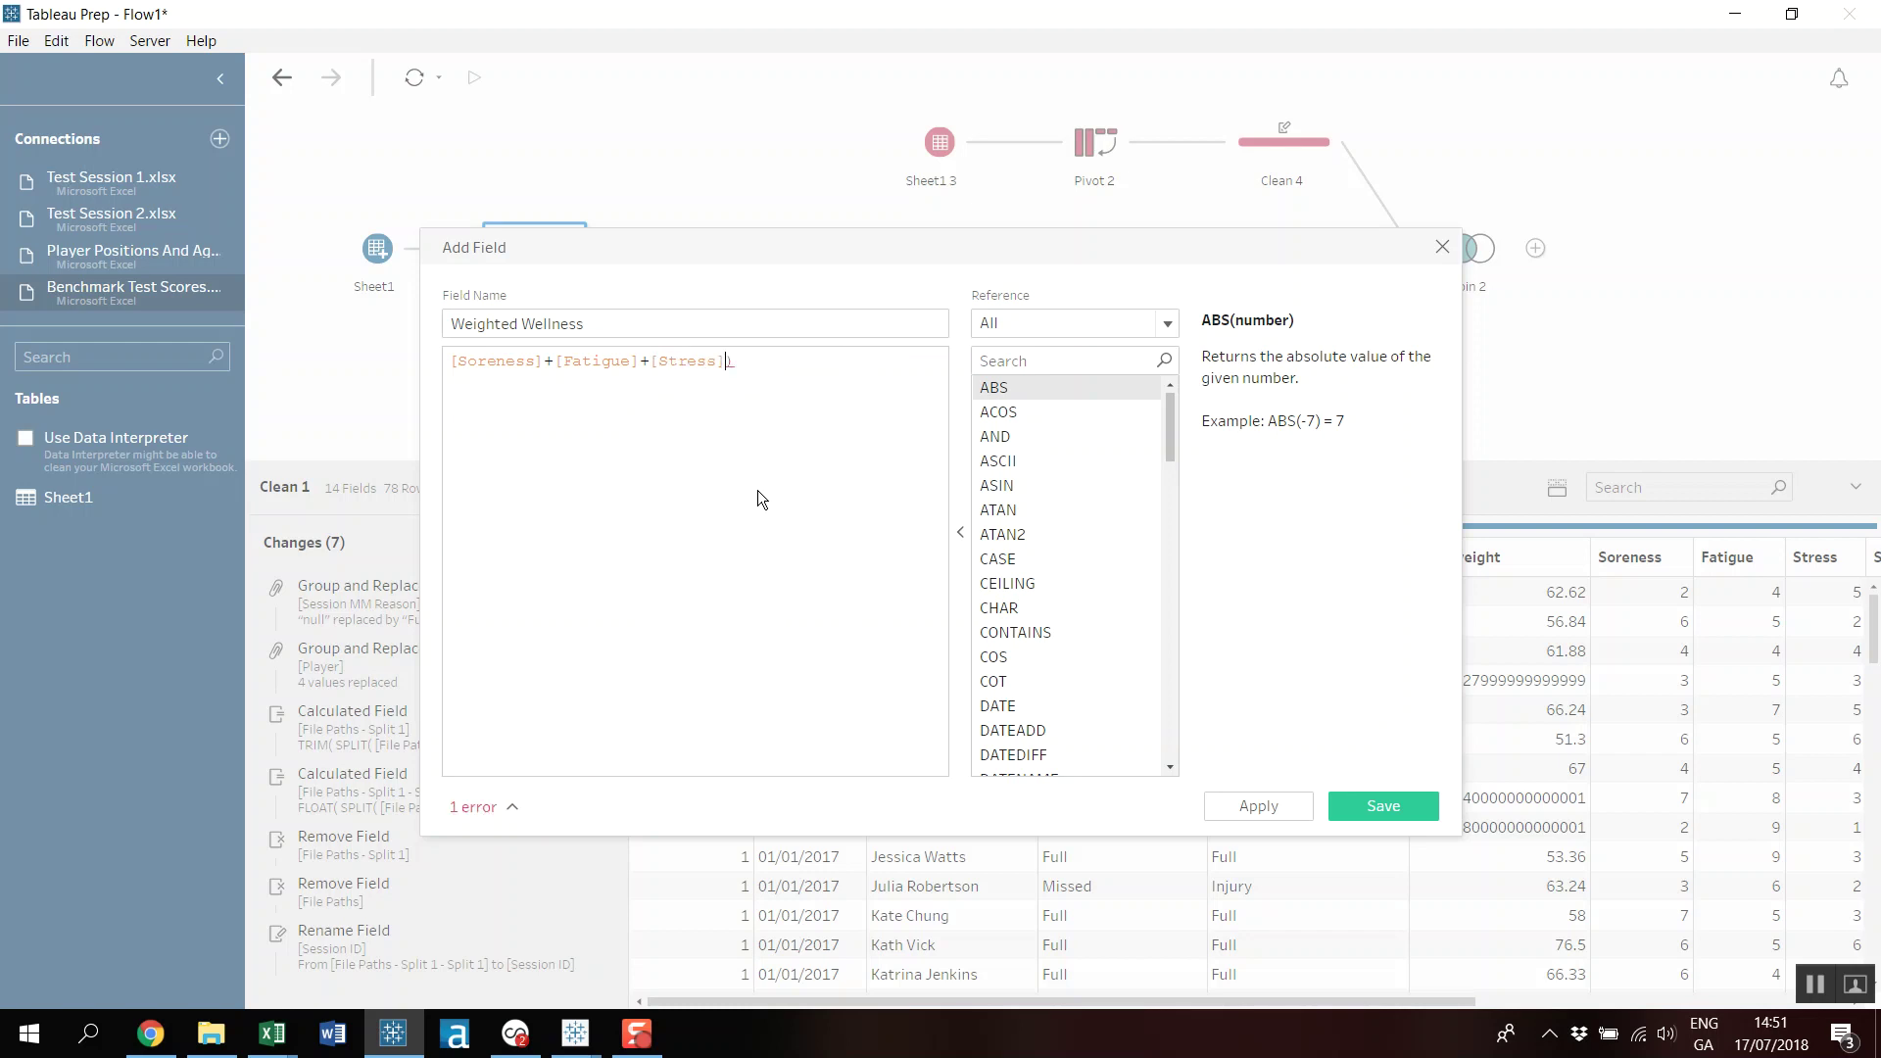
type("(")
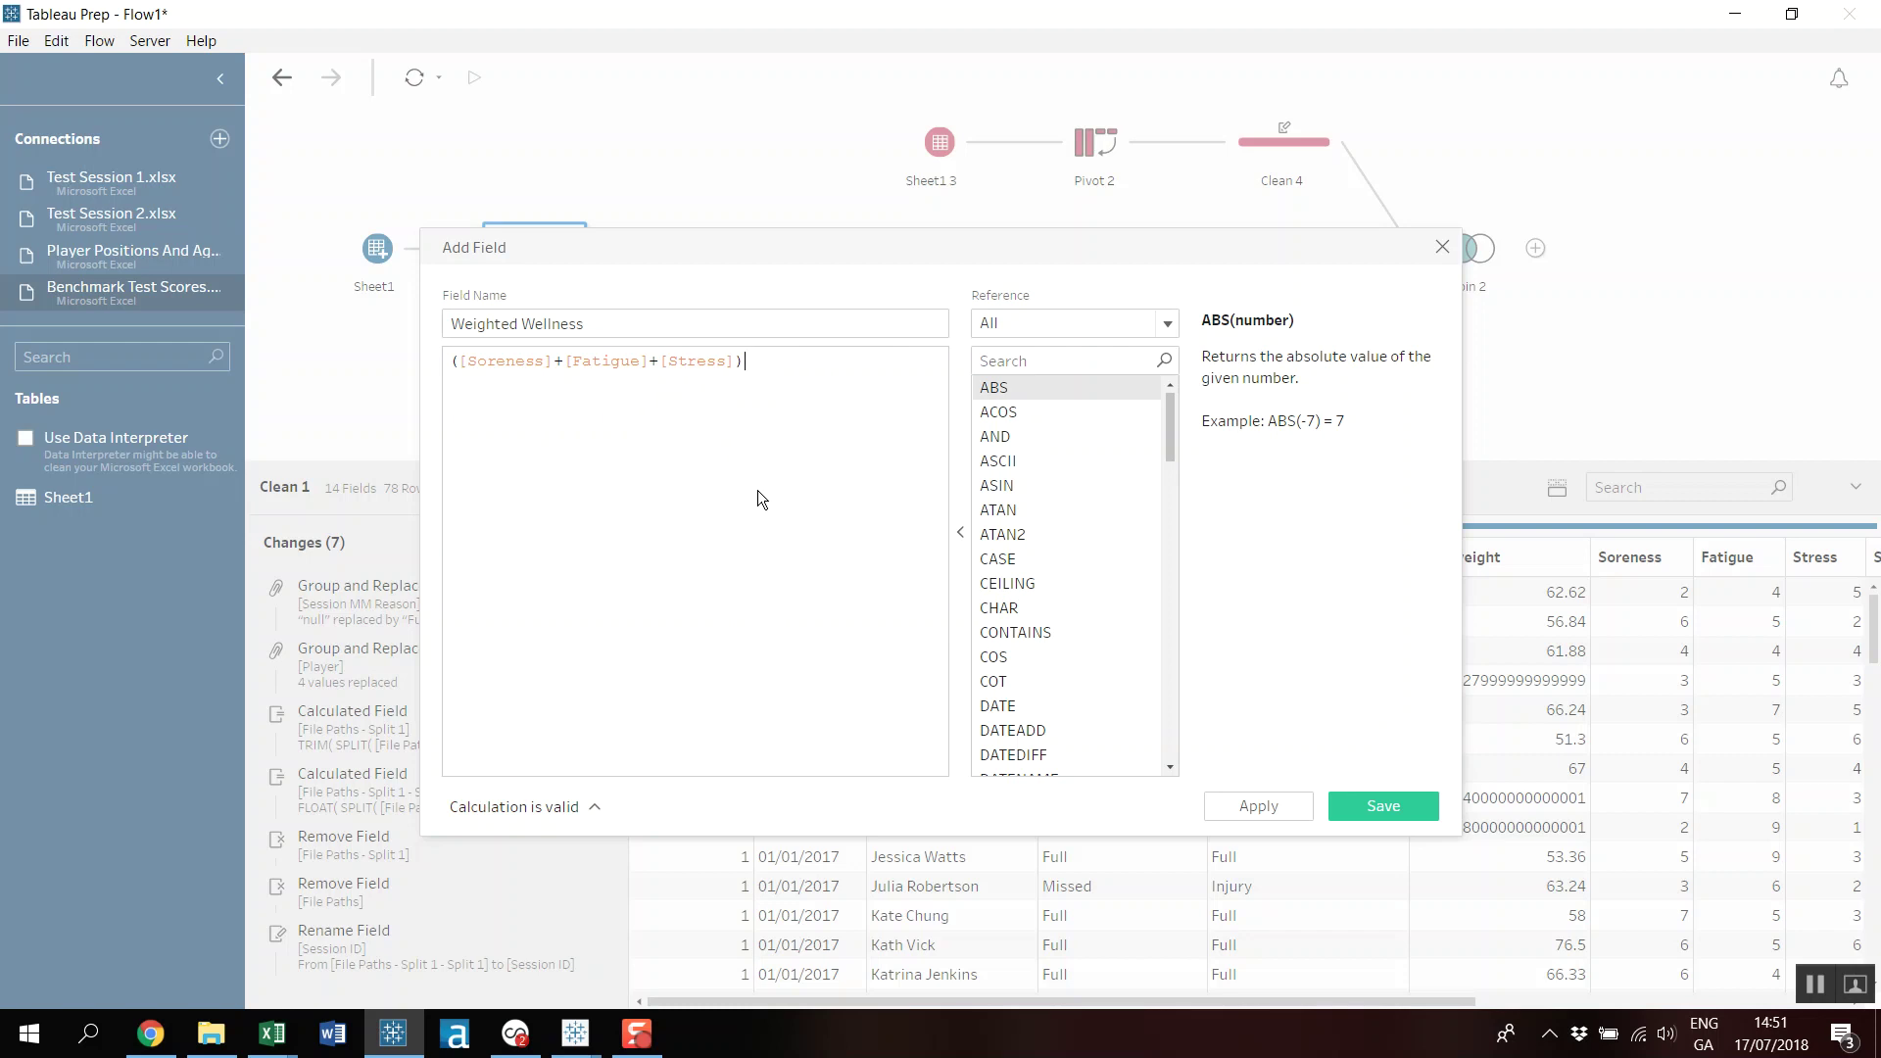
type("/3")
left_click(1384, 805)
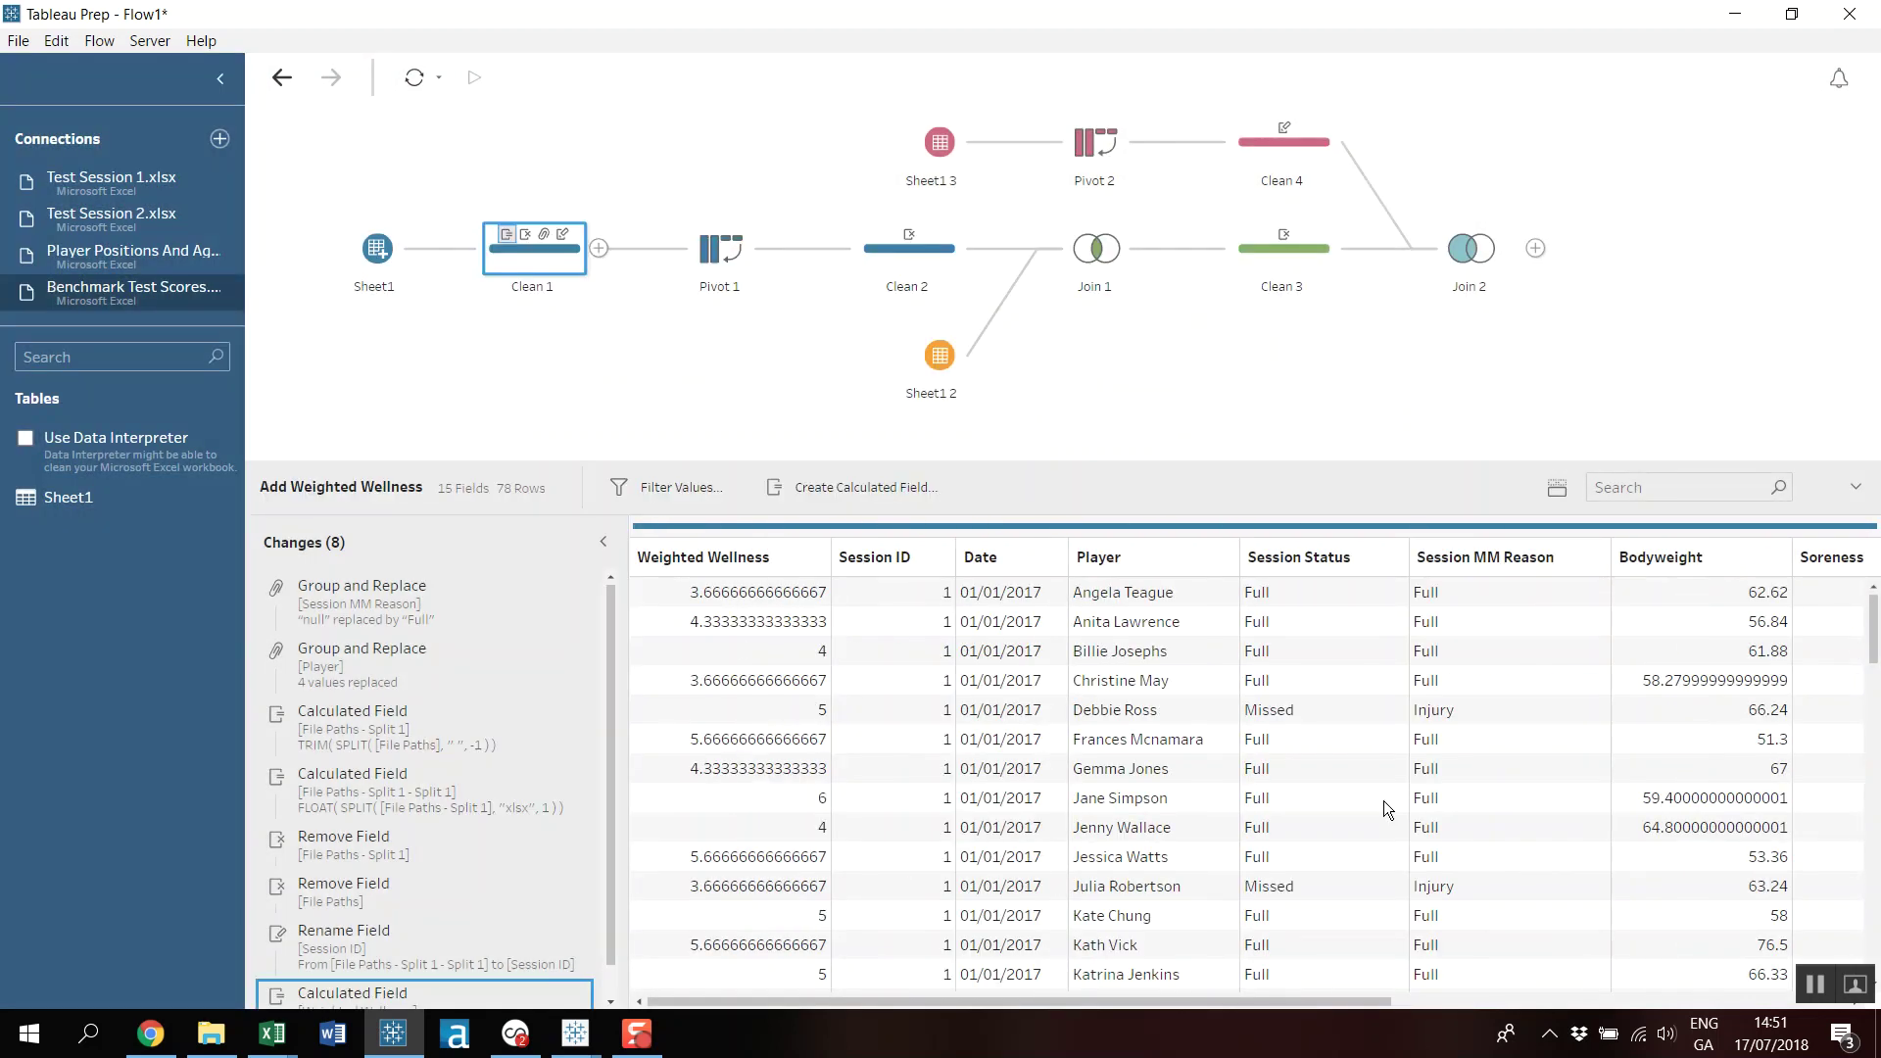
Add Weighted Wellness to the pivoted Test Score fields in Pivot 1.
left_click(720, 259)
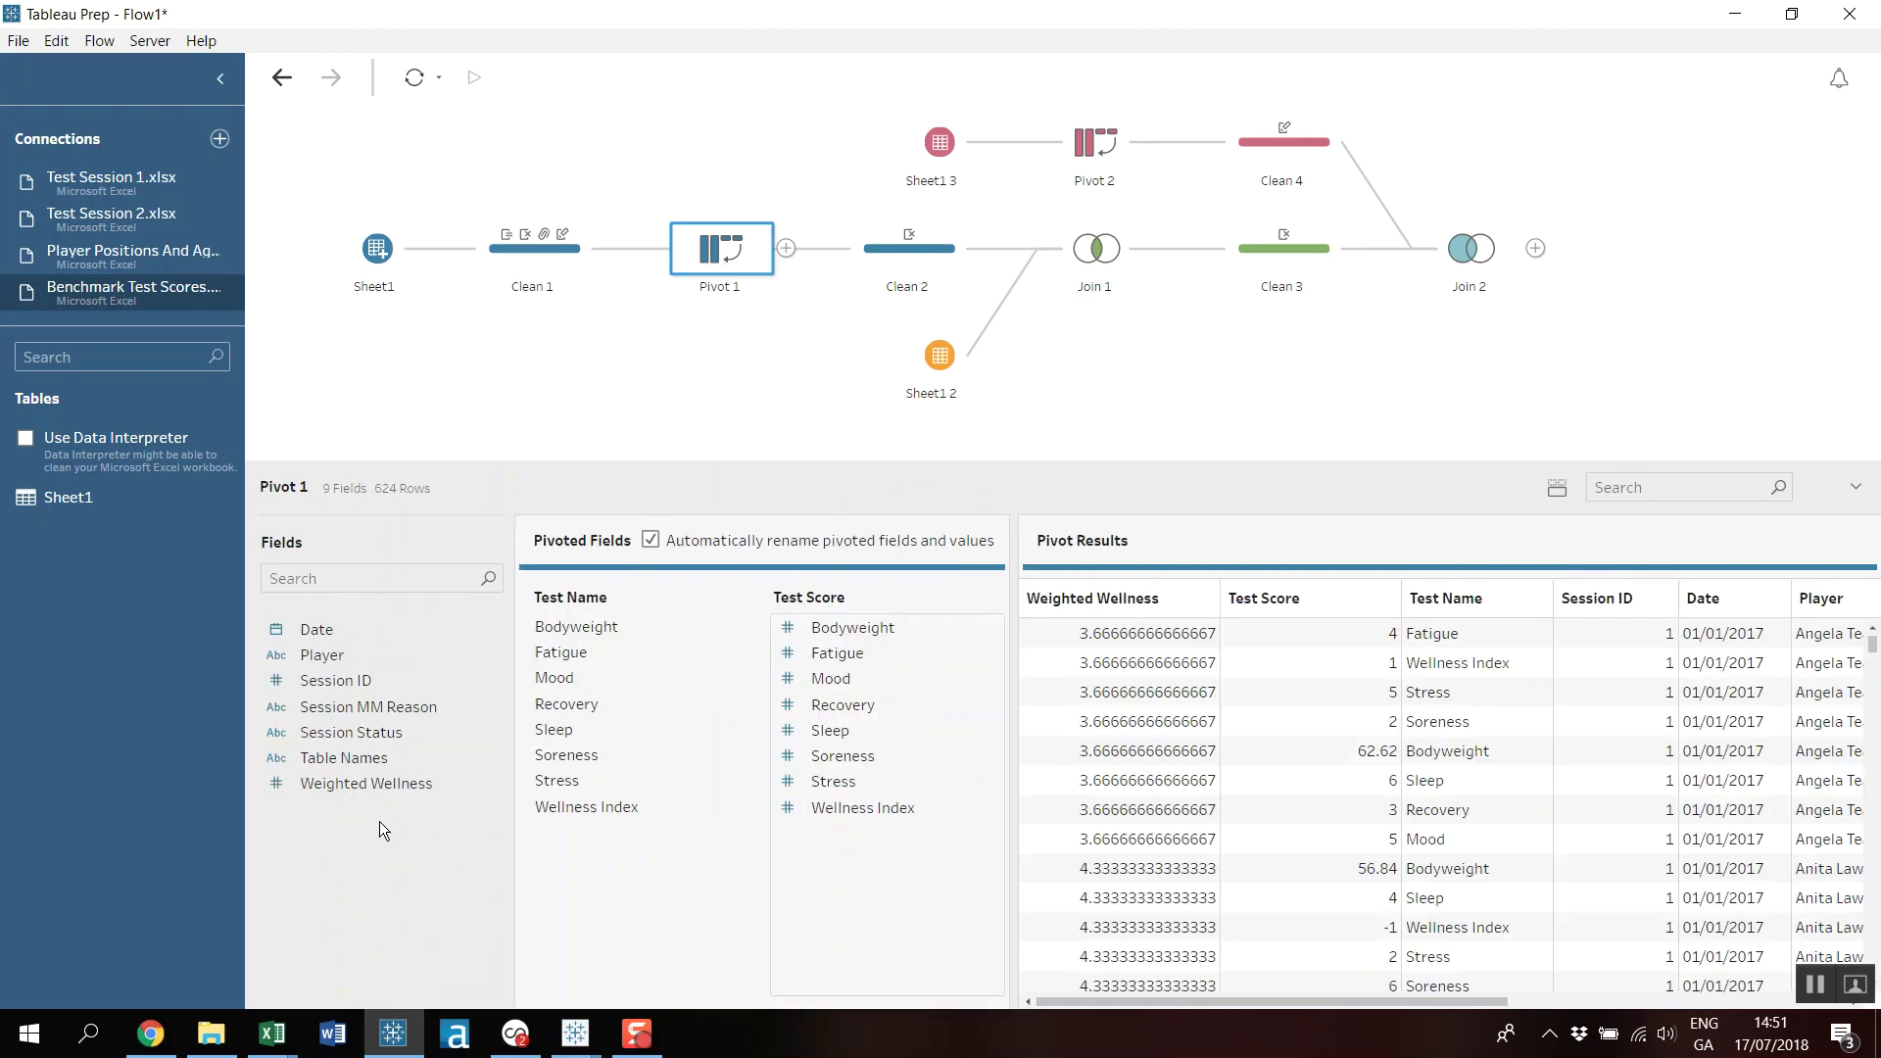
left_click_drag(348, 794, 830, 848)
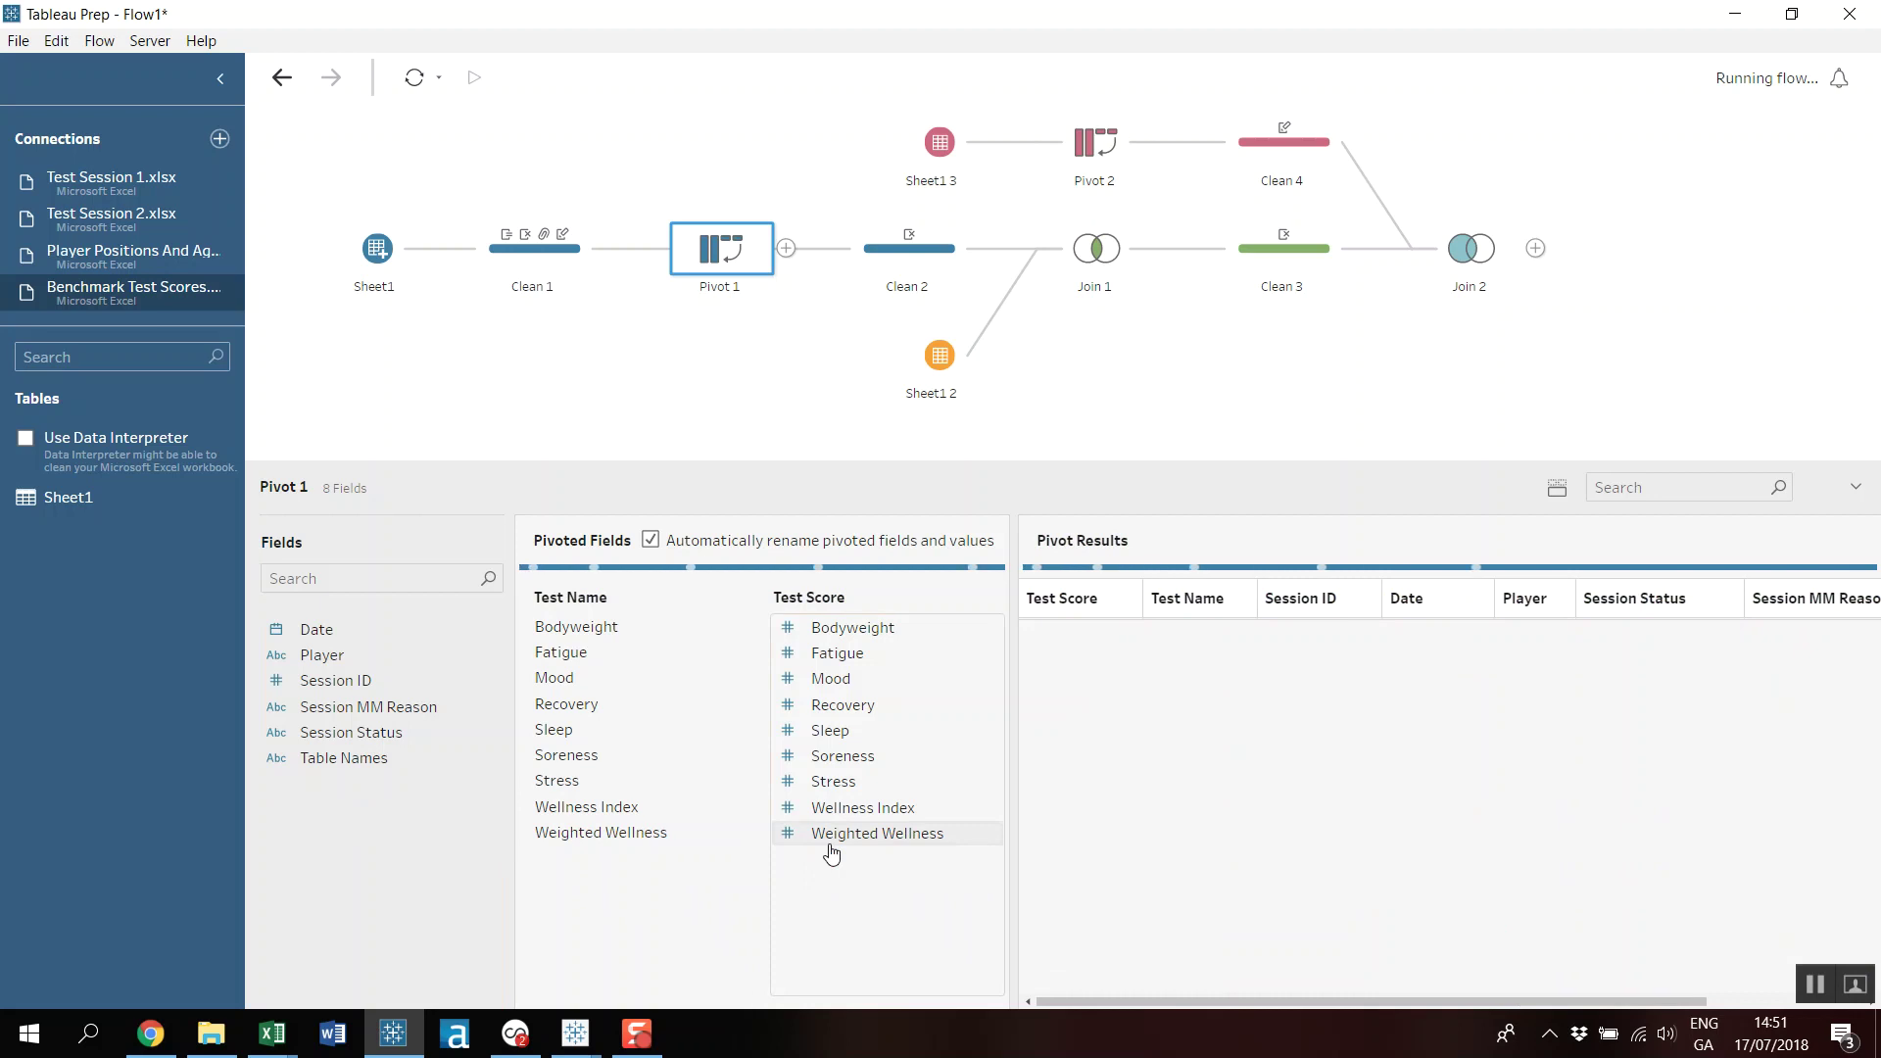
Examine Join 2's clauses filtered to only mismatched values, along with its summary of join results.
left_click(1478, 257)
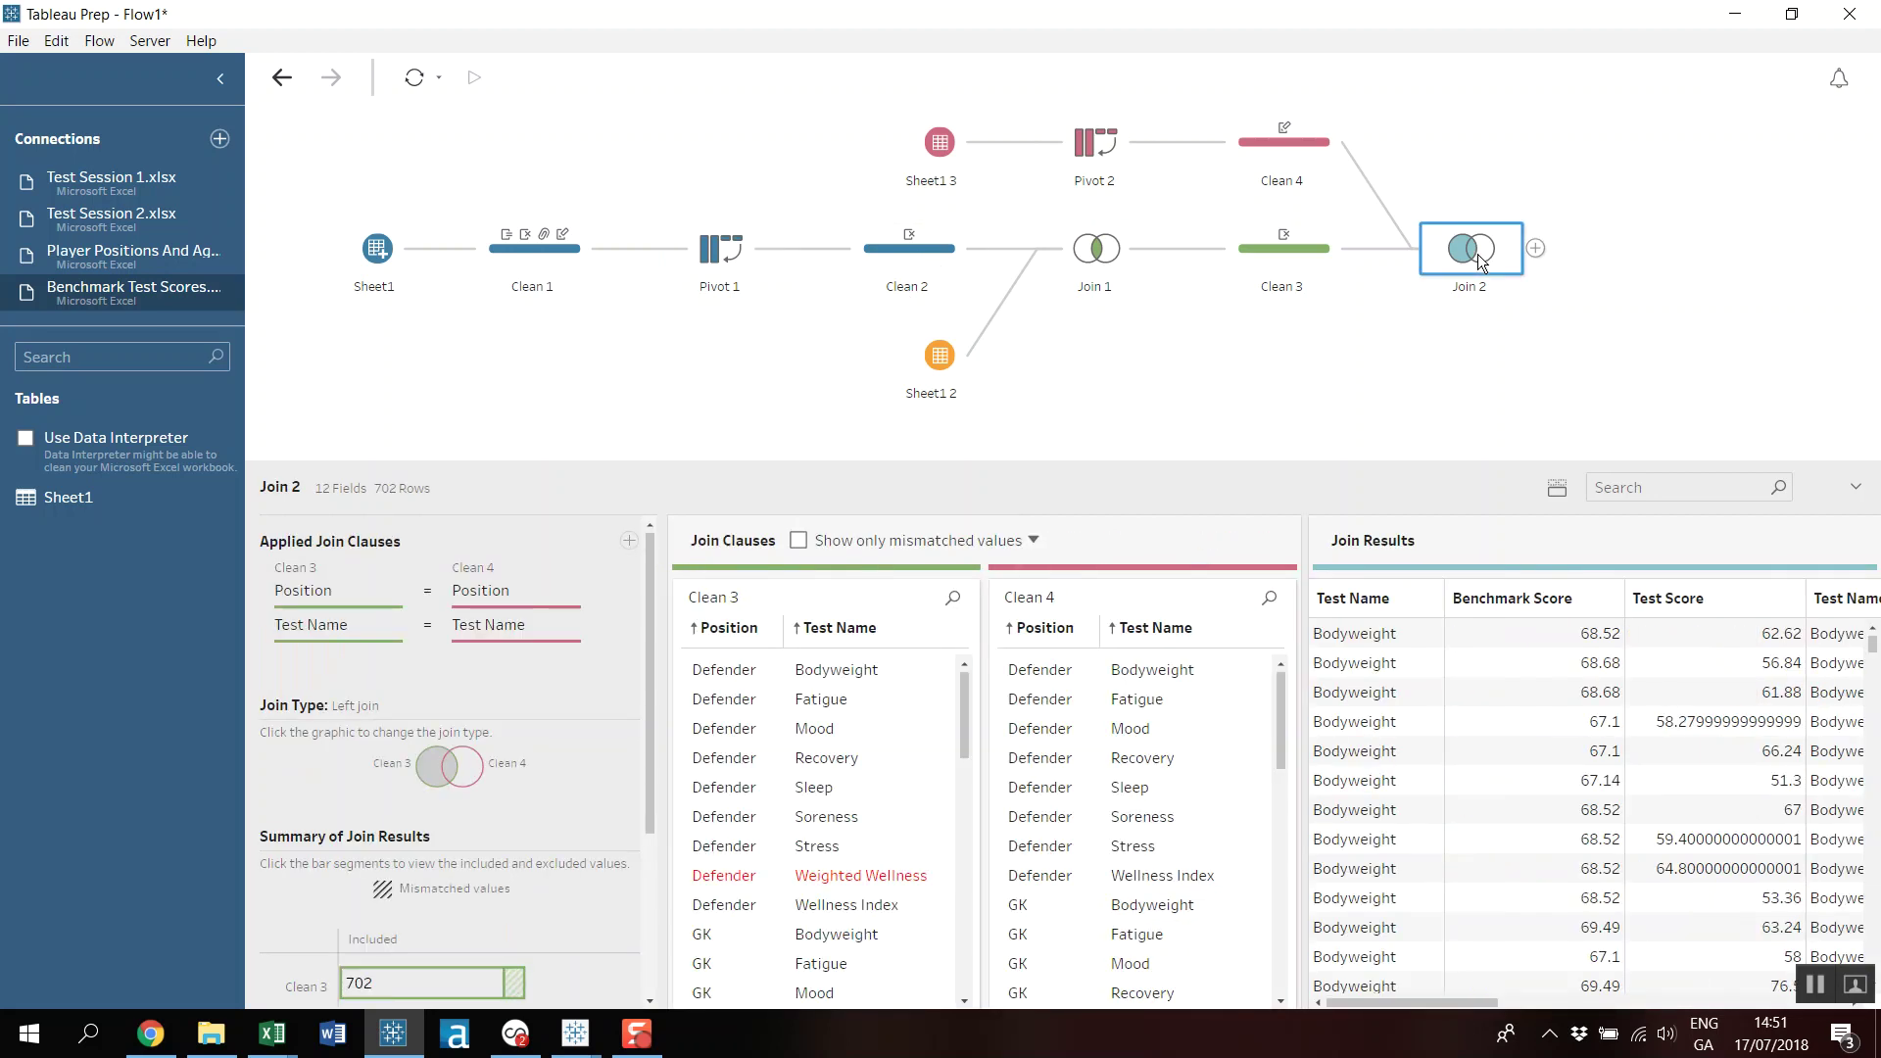
scroll(884, 776, "down", 2)
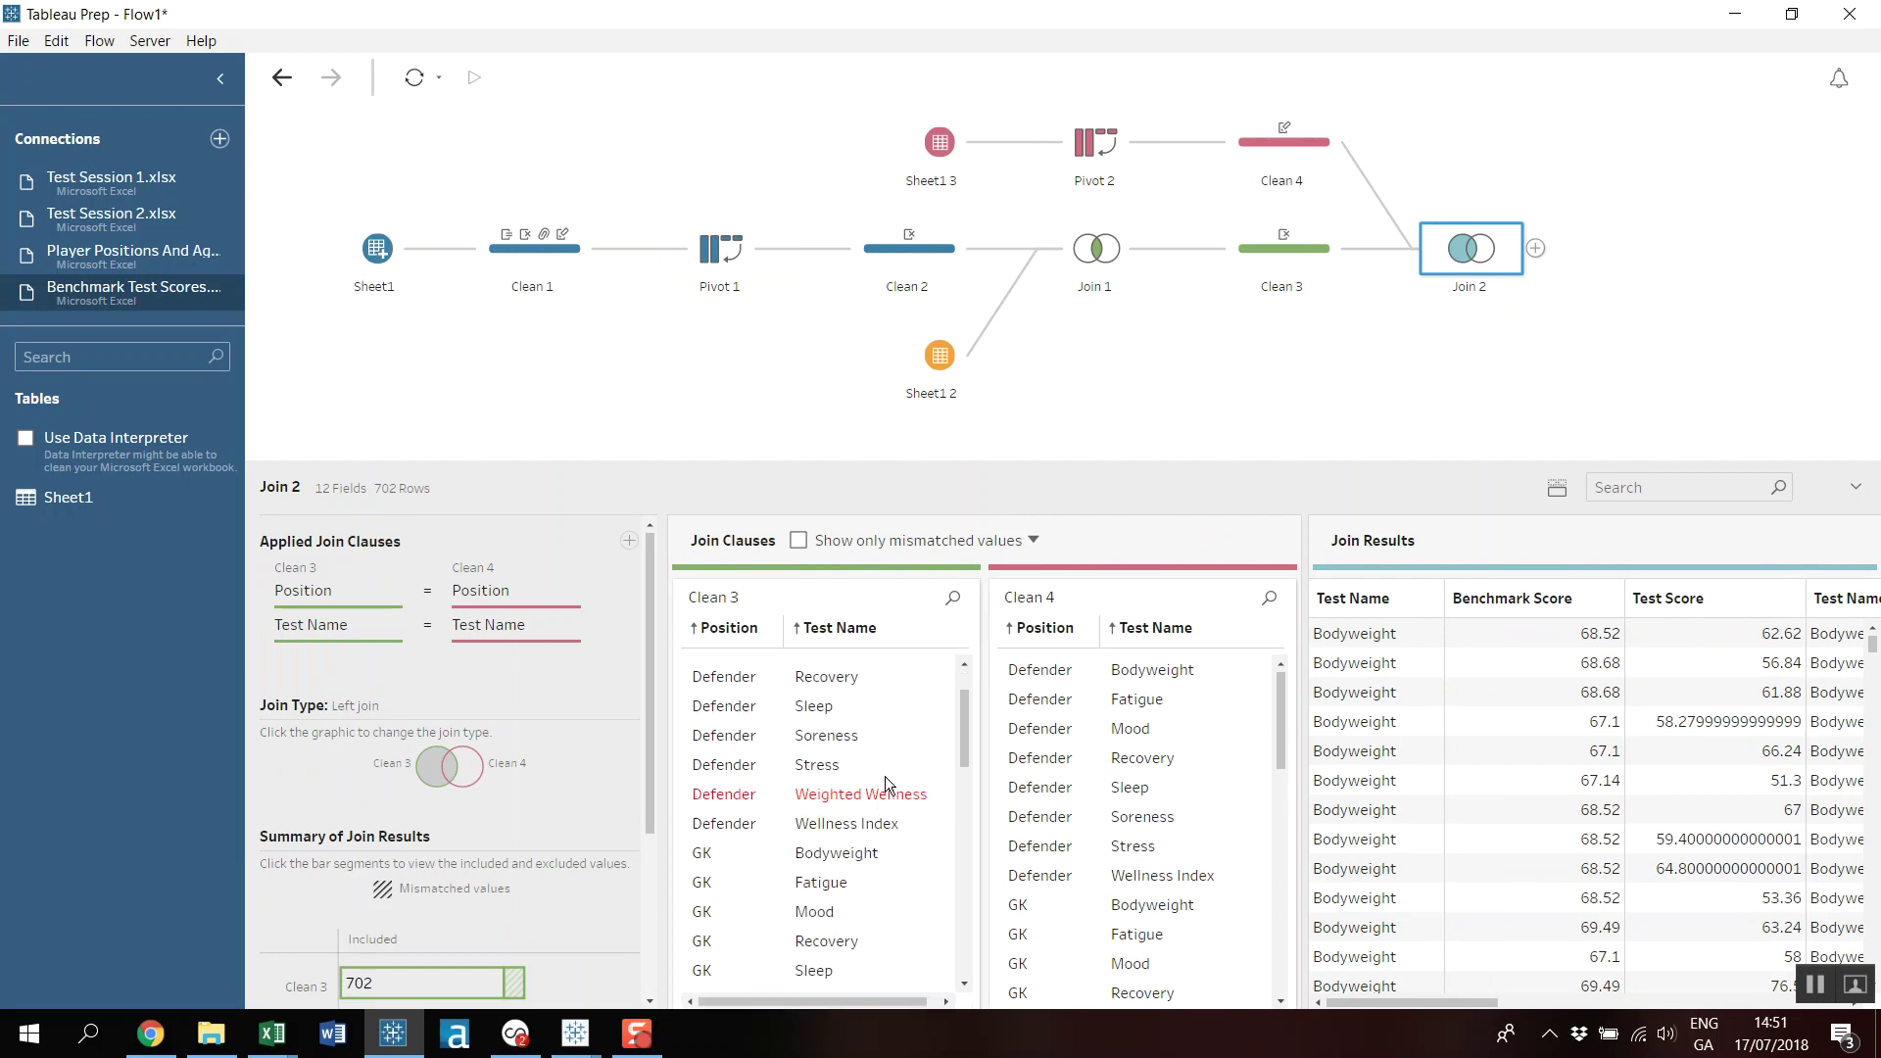
scroll(885, 776, "up", 2)
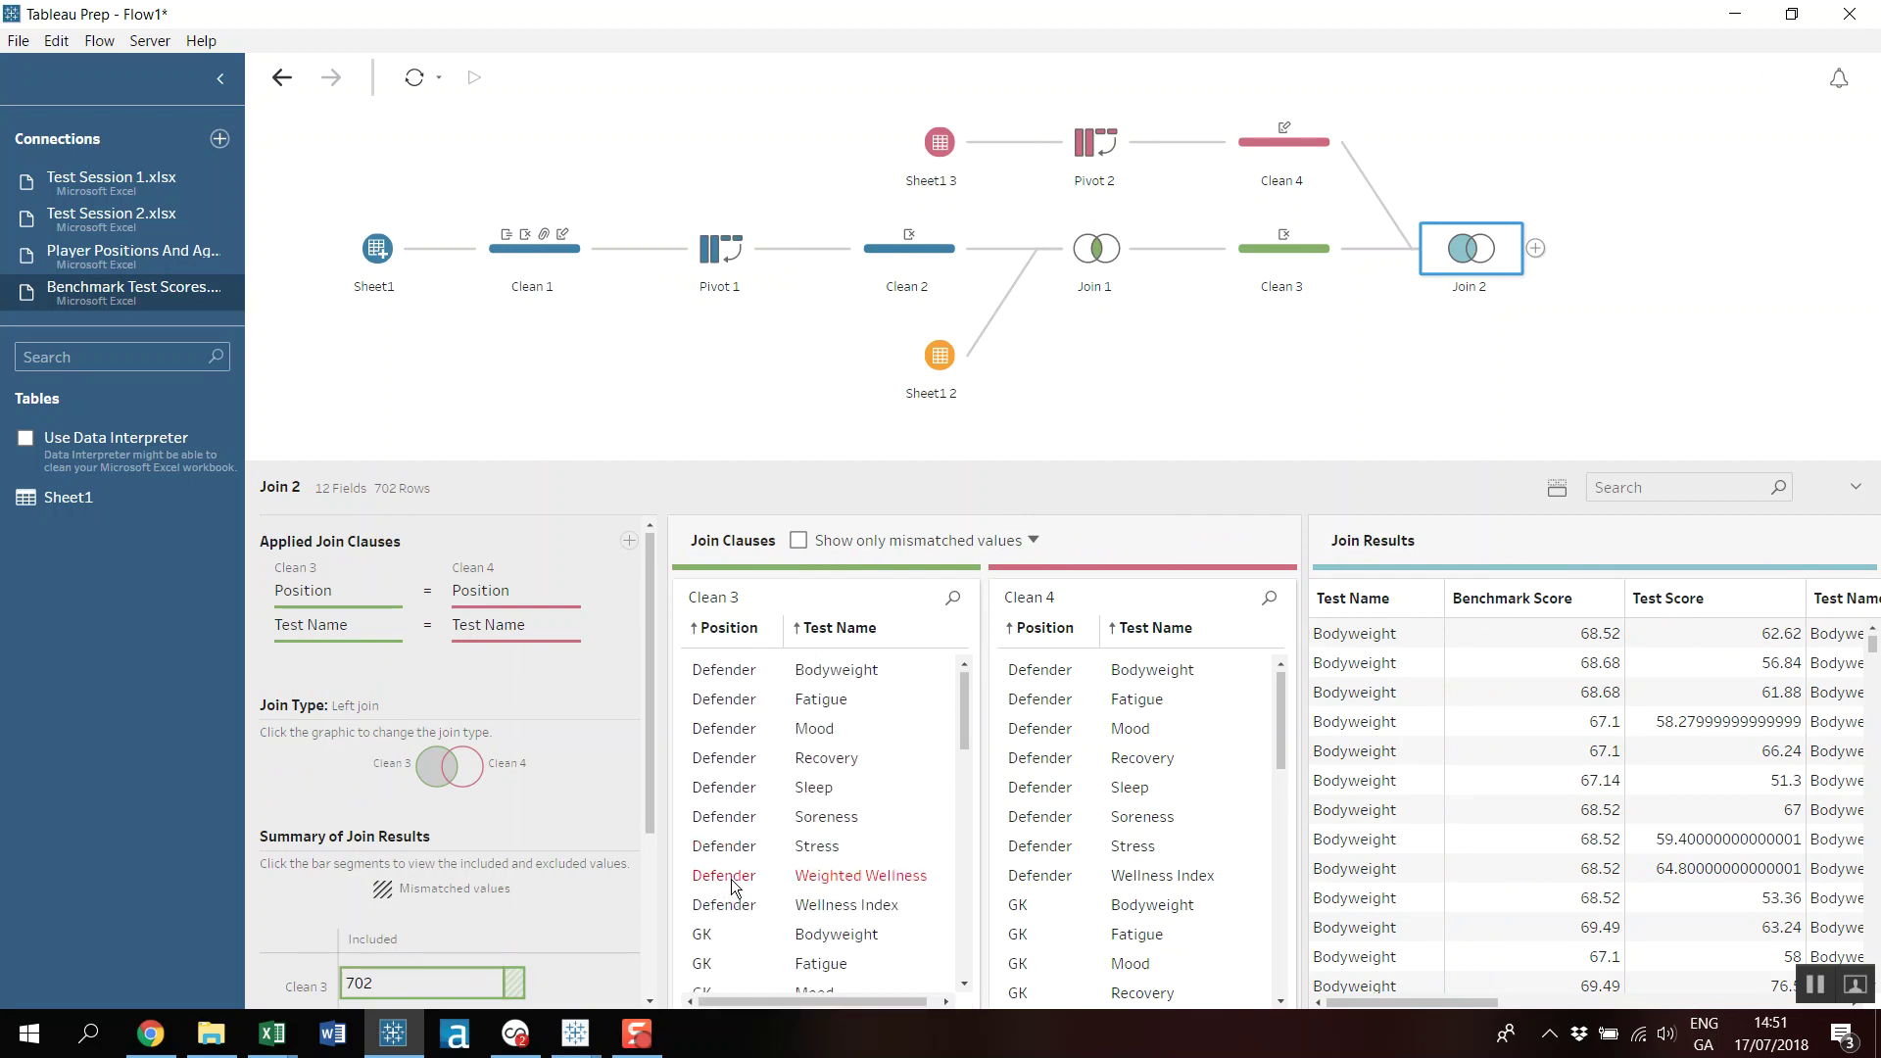
left_click(733, 887)
left_click(800, 540)
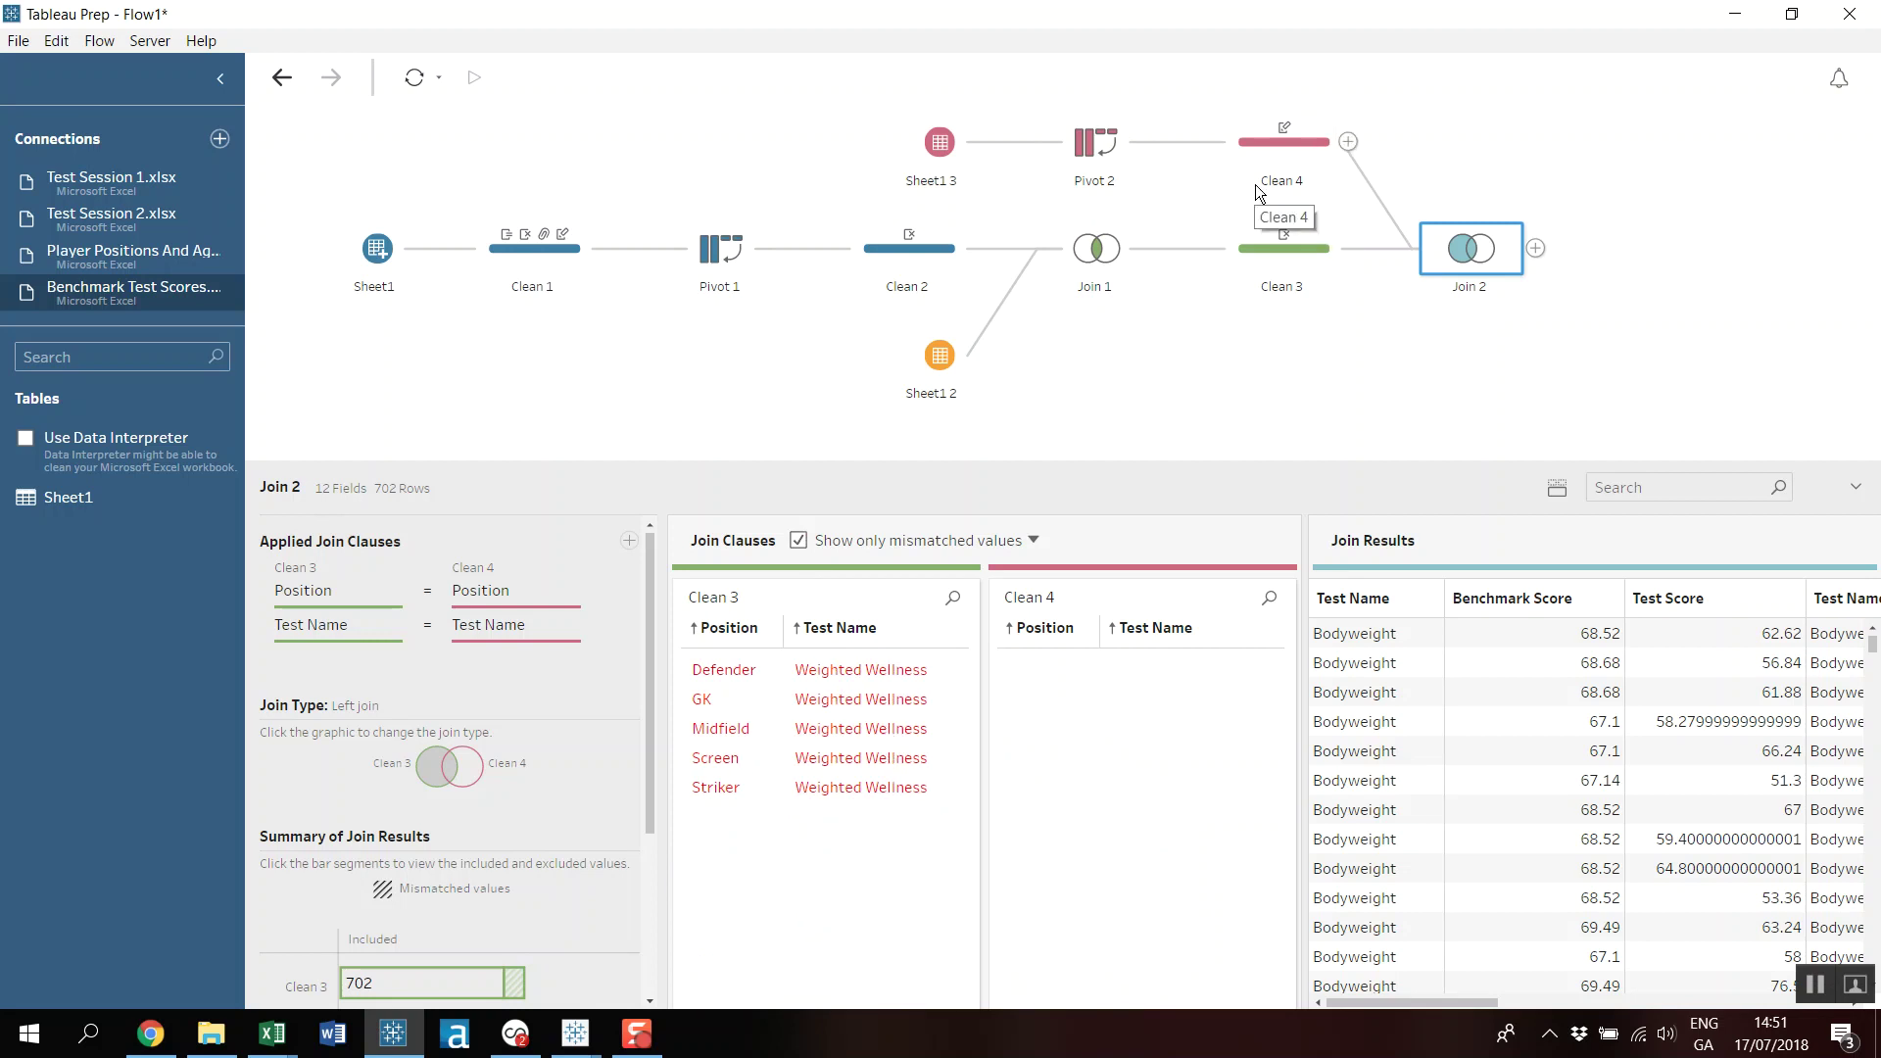
scroll(555, 800, "down", 1)
scroll(554, 800, "down", 2)
scroll(555, 800, "up", 1)
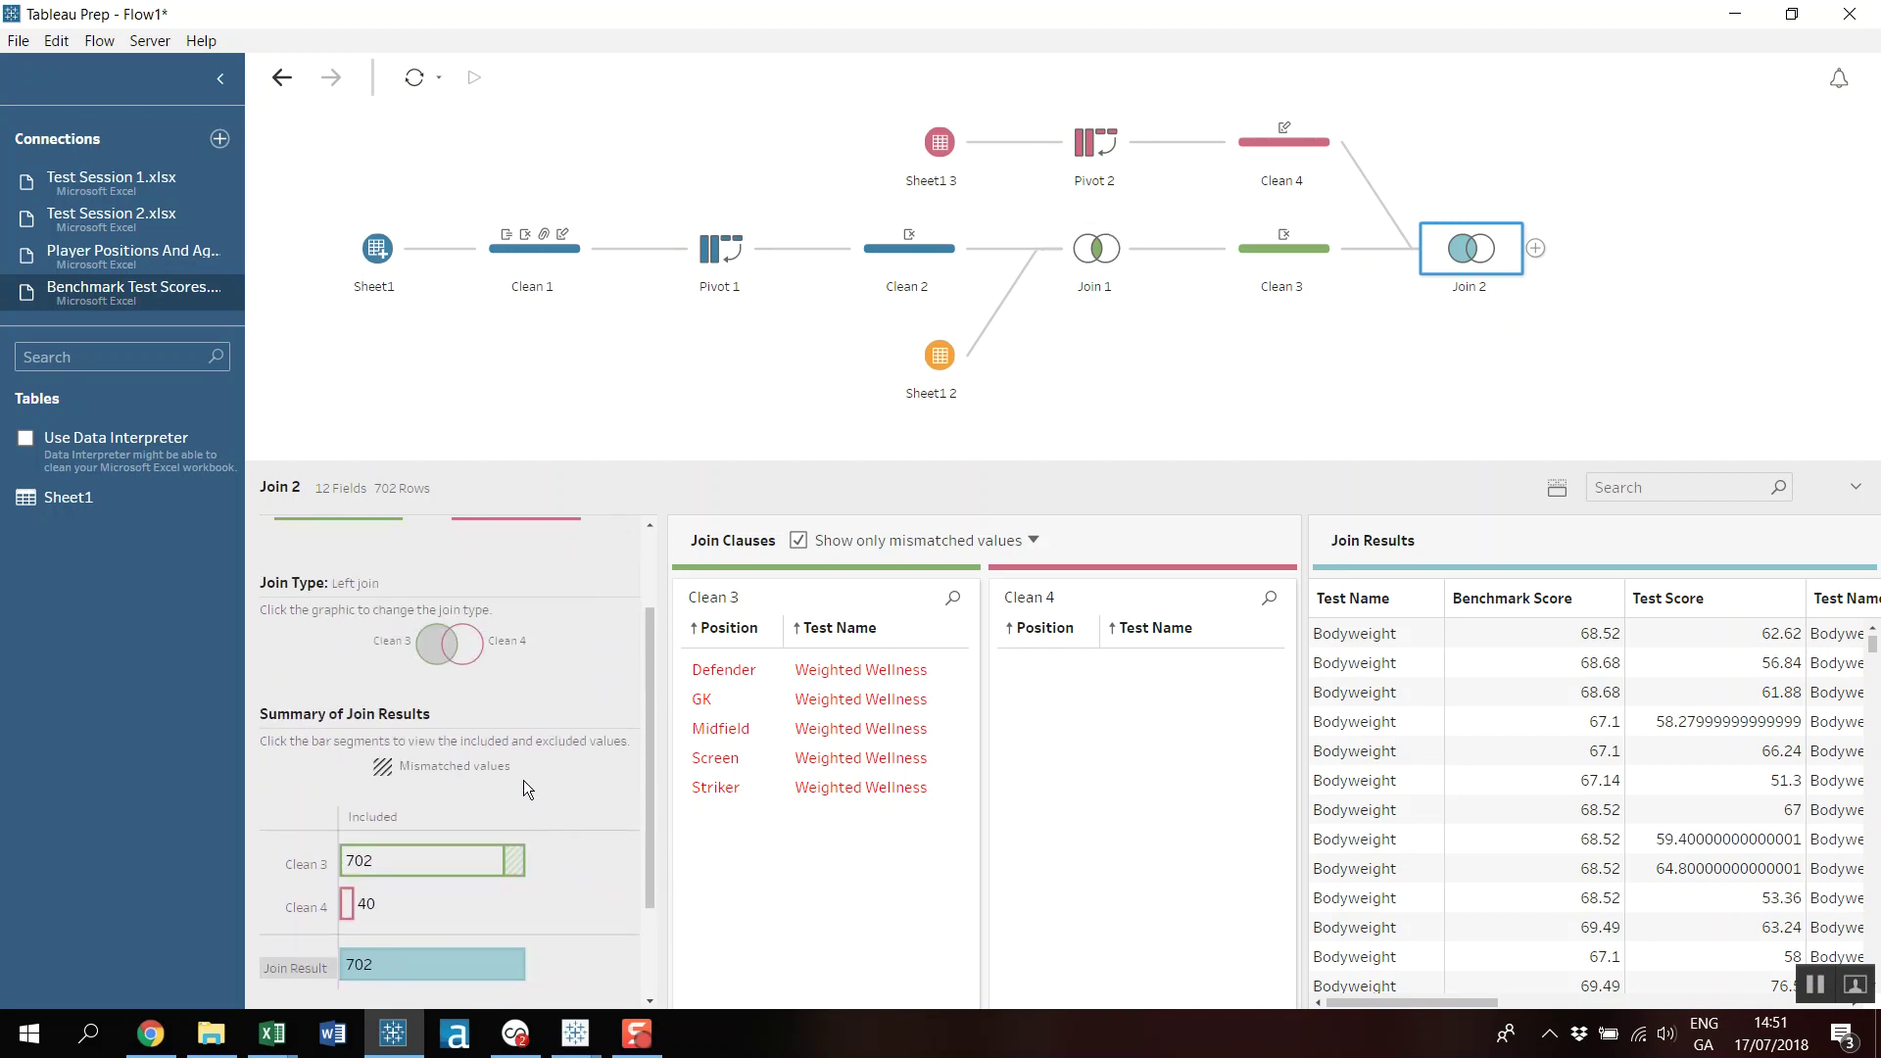
scroll(453, 708, "up", 3)
scroll(446, 686, "down", 3)
Try Join 2 as an inner join and compare the included and excluded rows in its results summary.
left_click(448, 649)
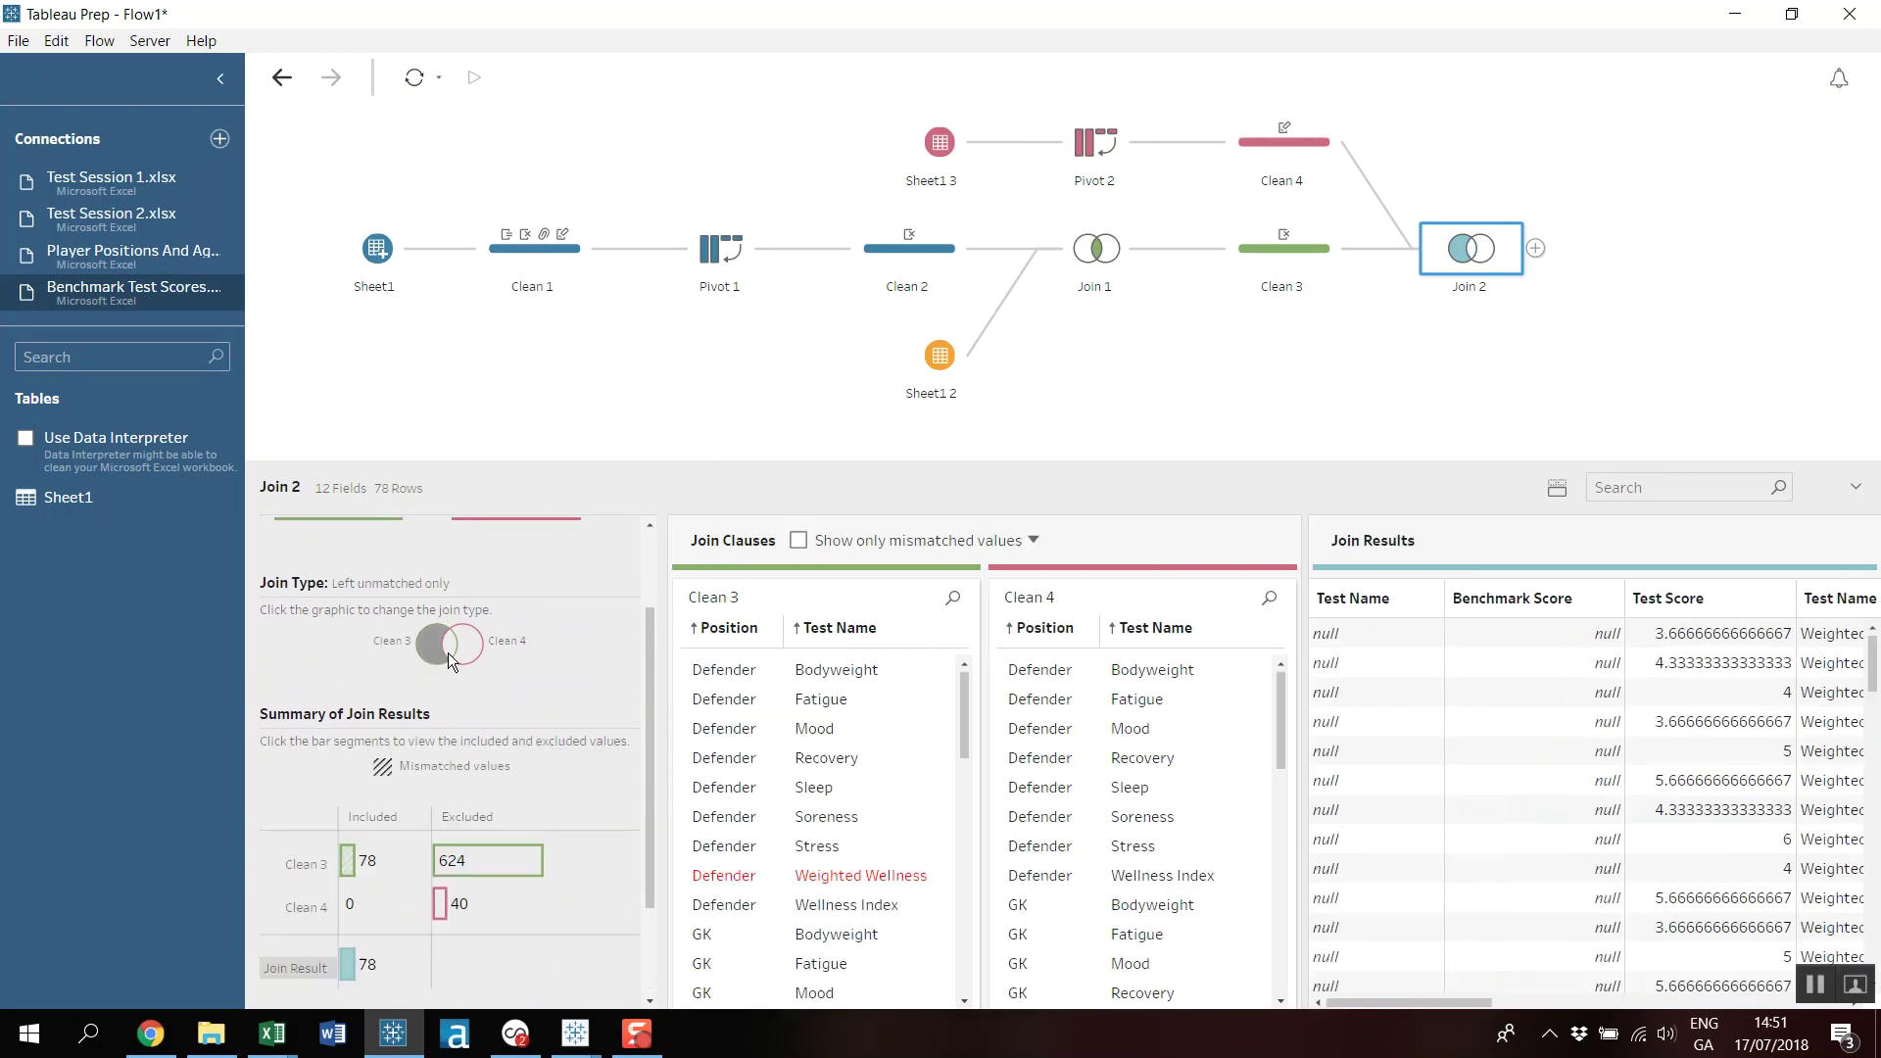
left_click(448, 654)
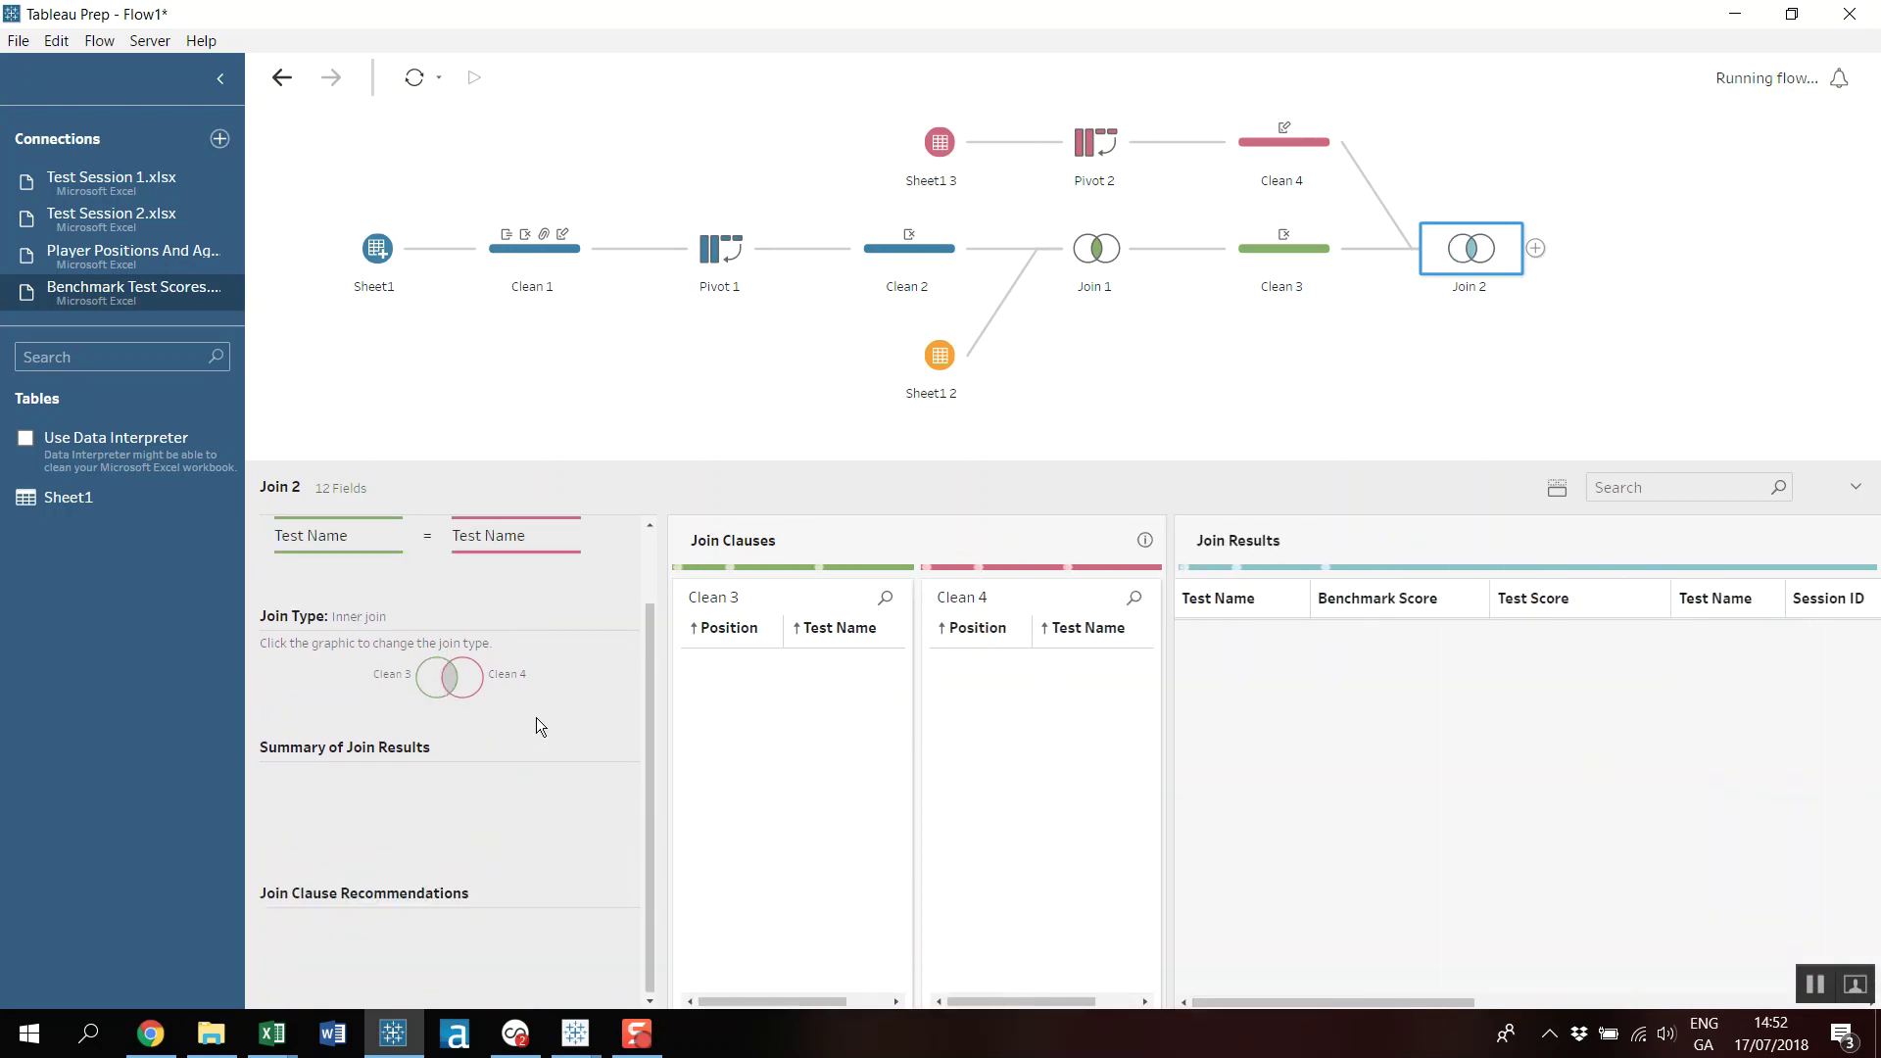
scroll(537, 717, "up", 3)
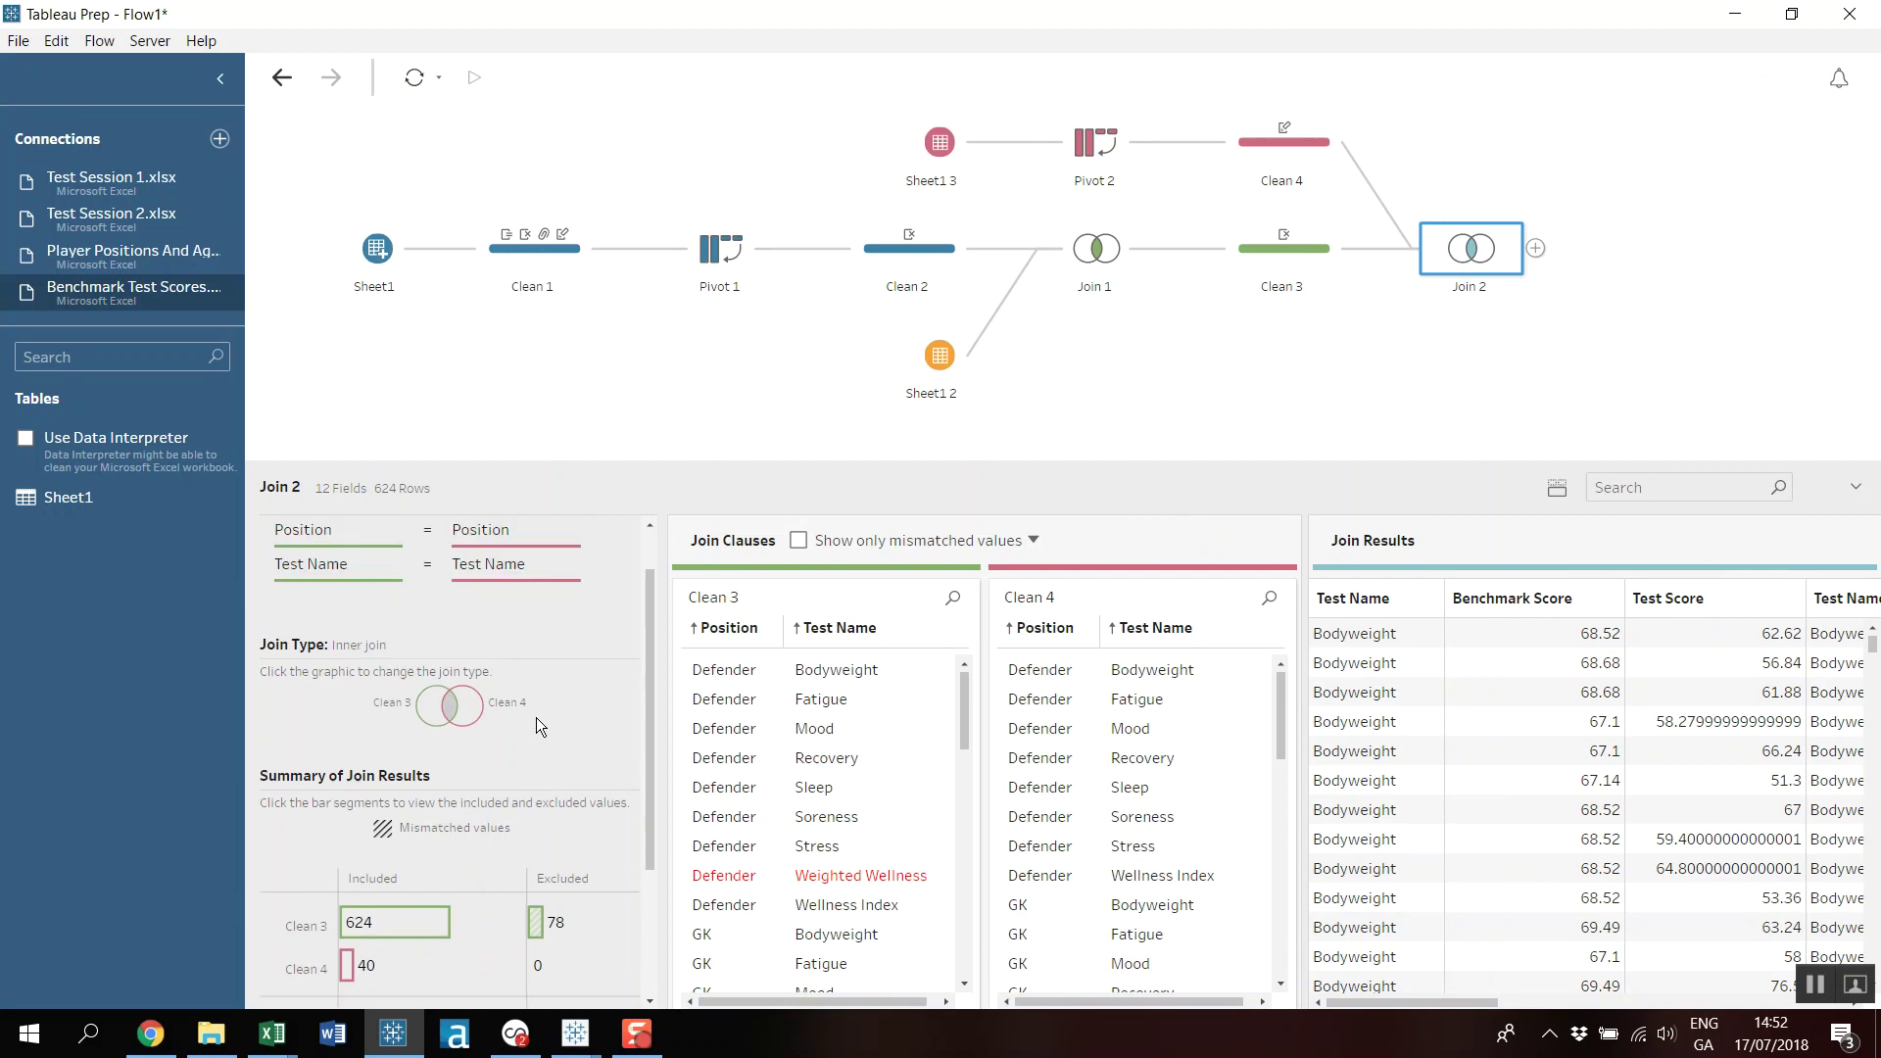
scroll(443, 716, "down", 3)
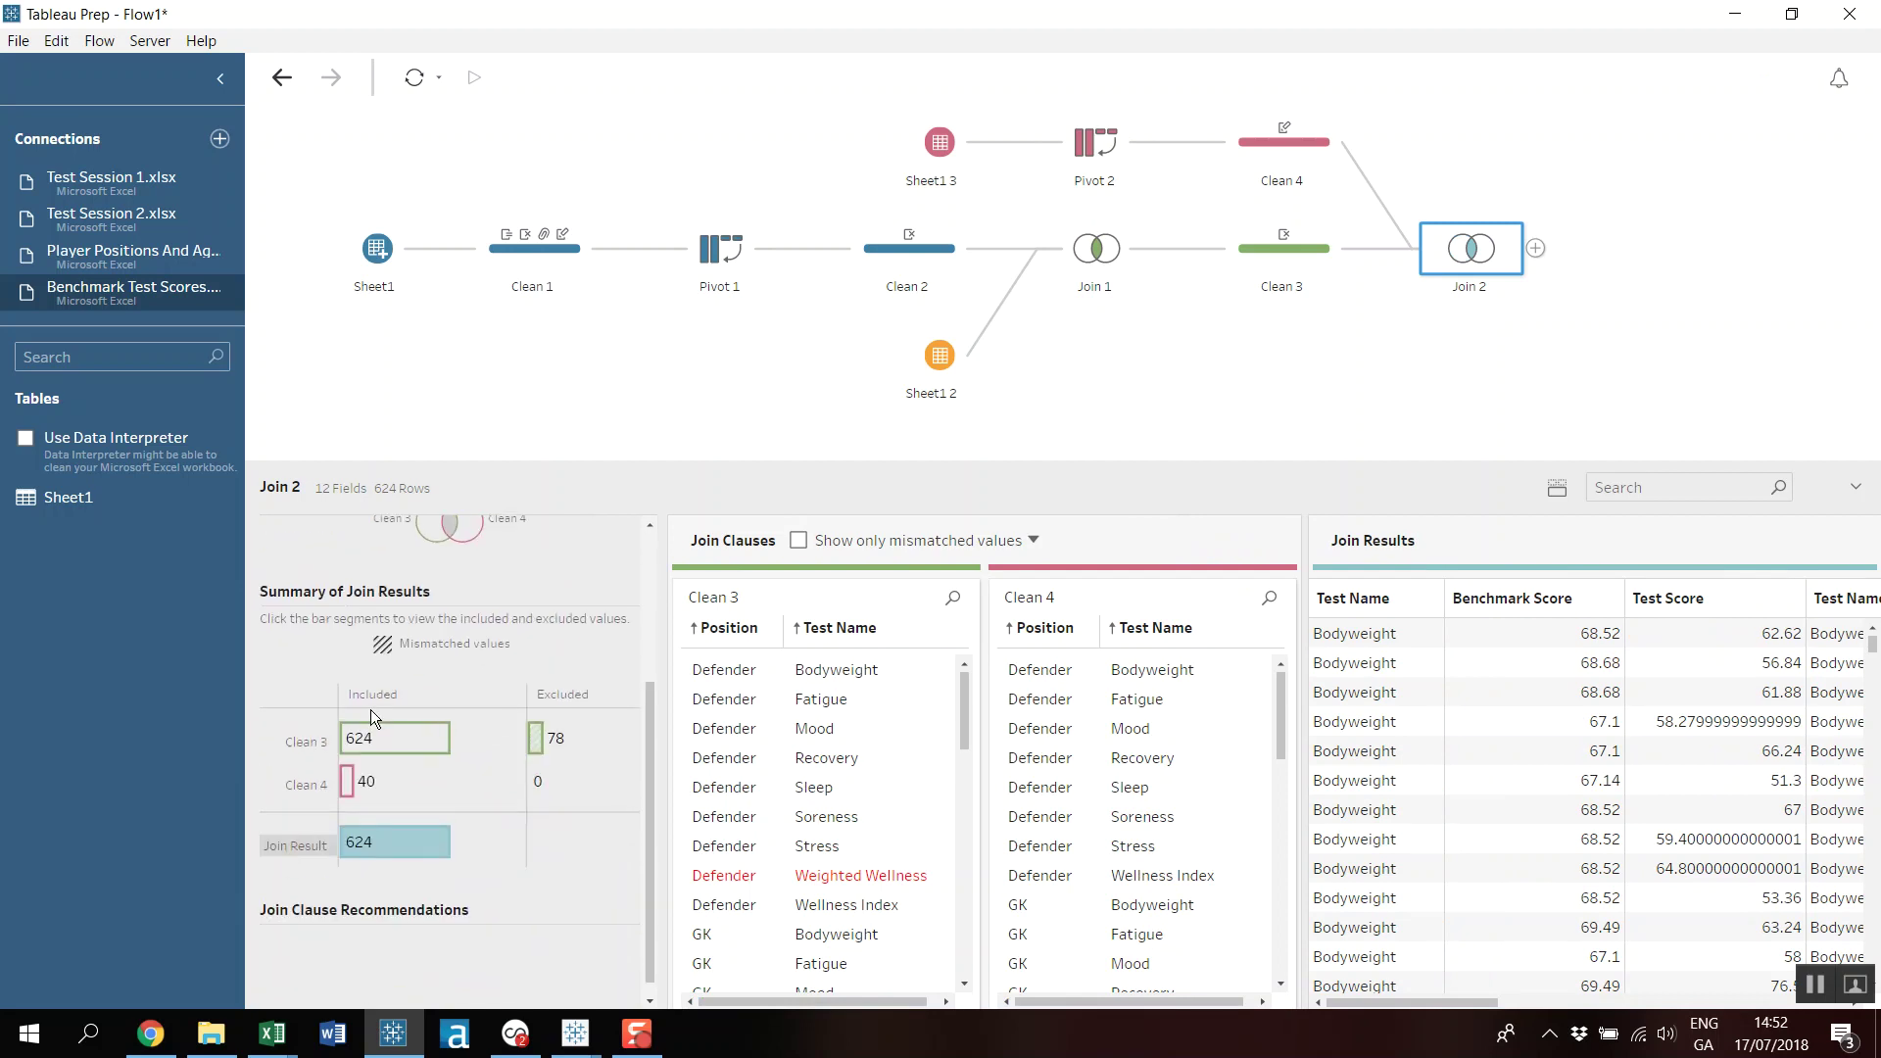
mouse_move(408, 744)
mouse_move(392, 839)
scroll(443, 572, "up", 2)
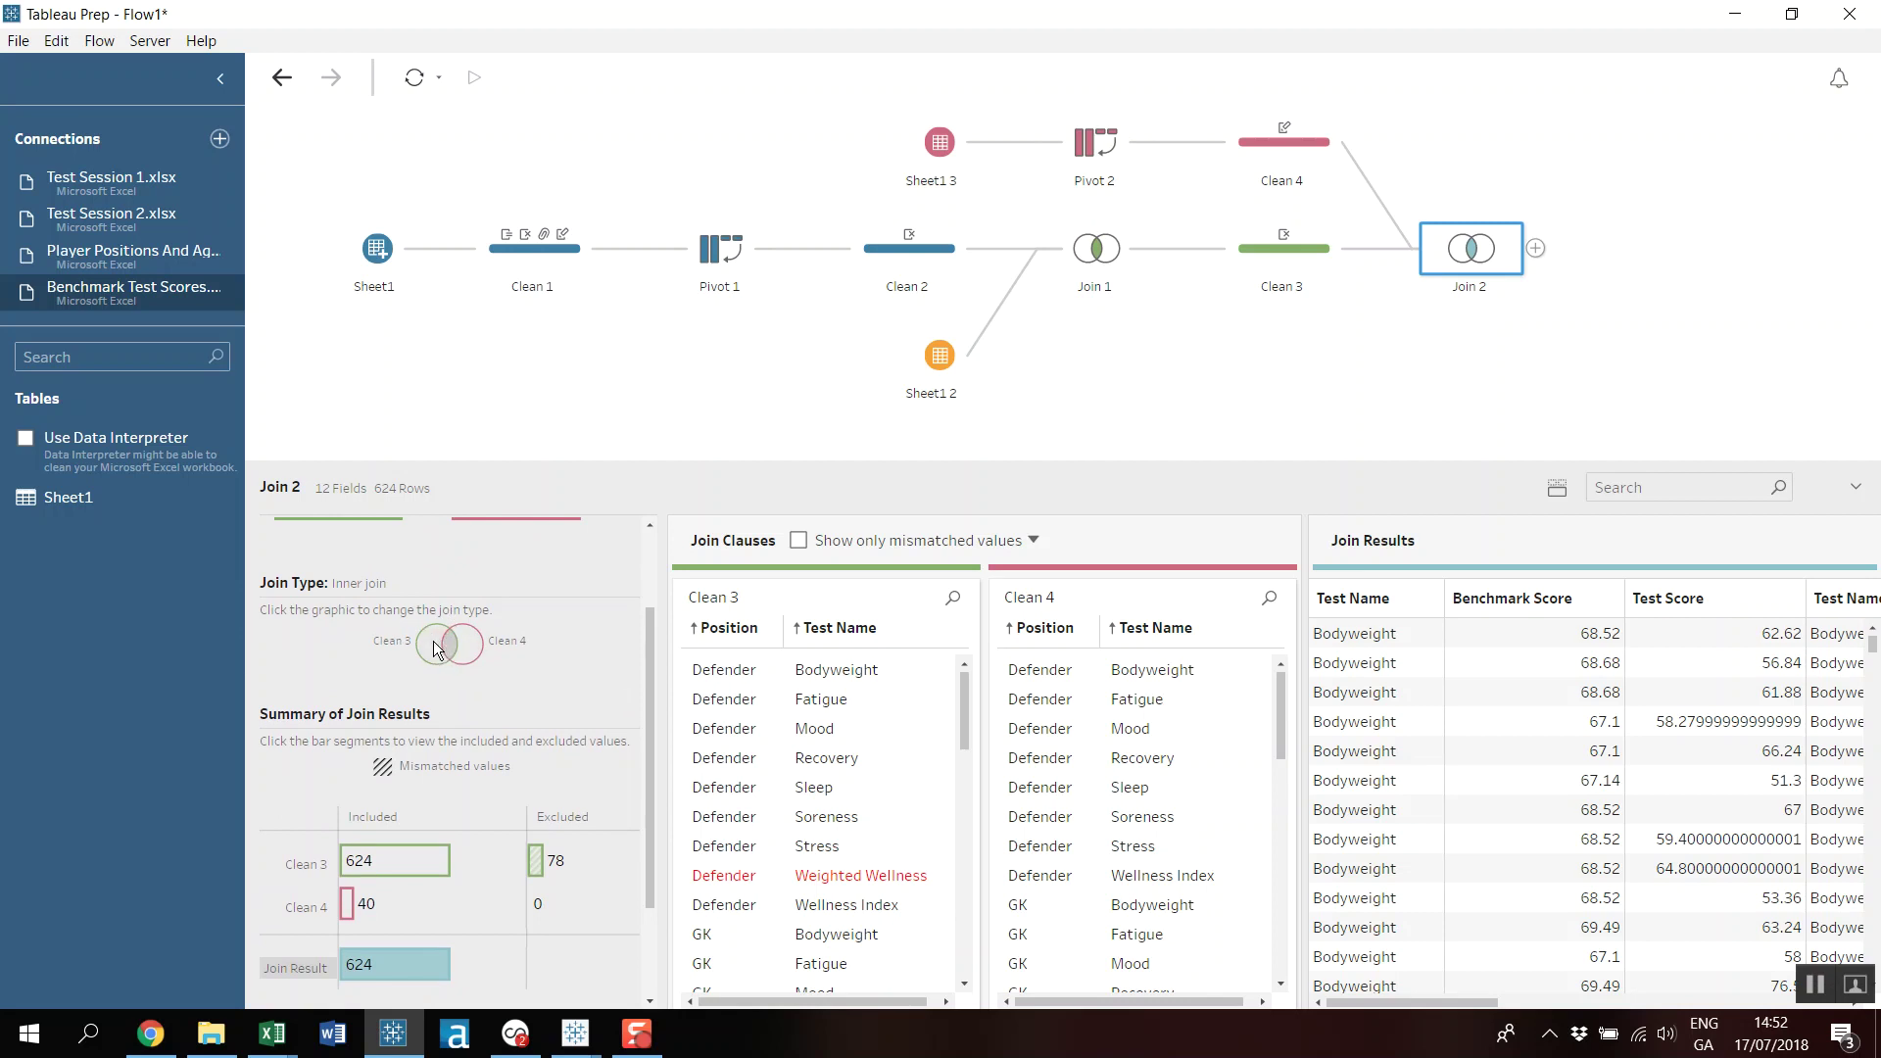
Change Join 2 back to a left join that keeps all Clean 3 rows, and review its results summary.
left_click(433, 640)
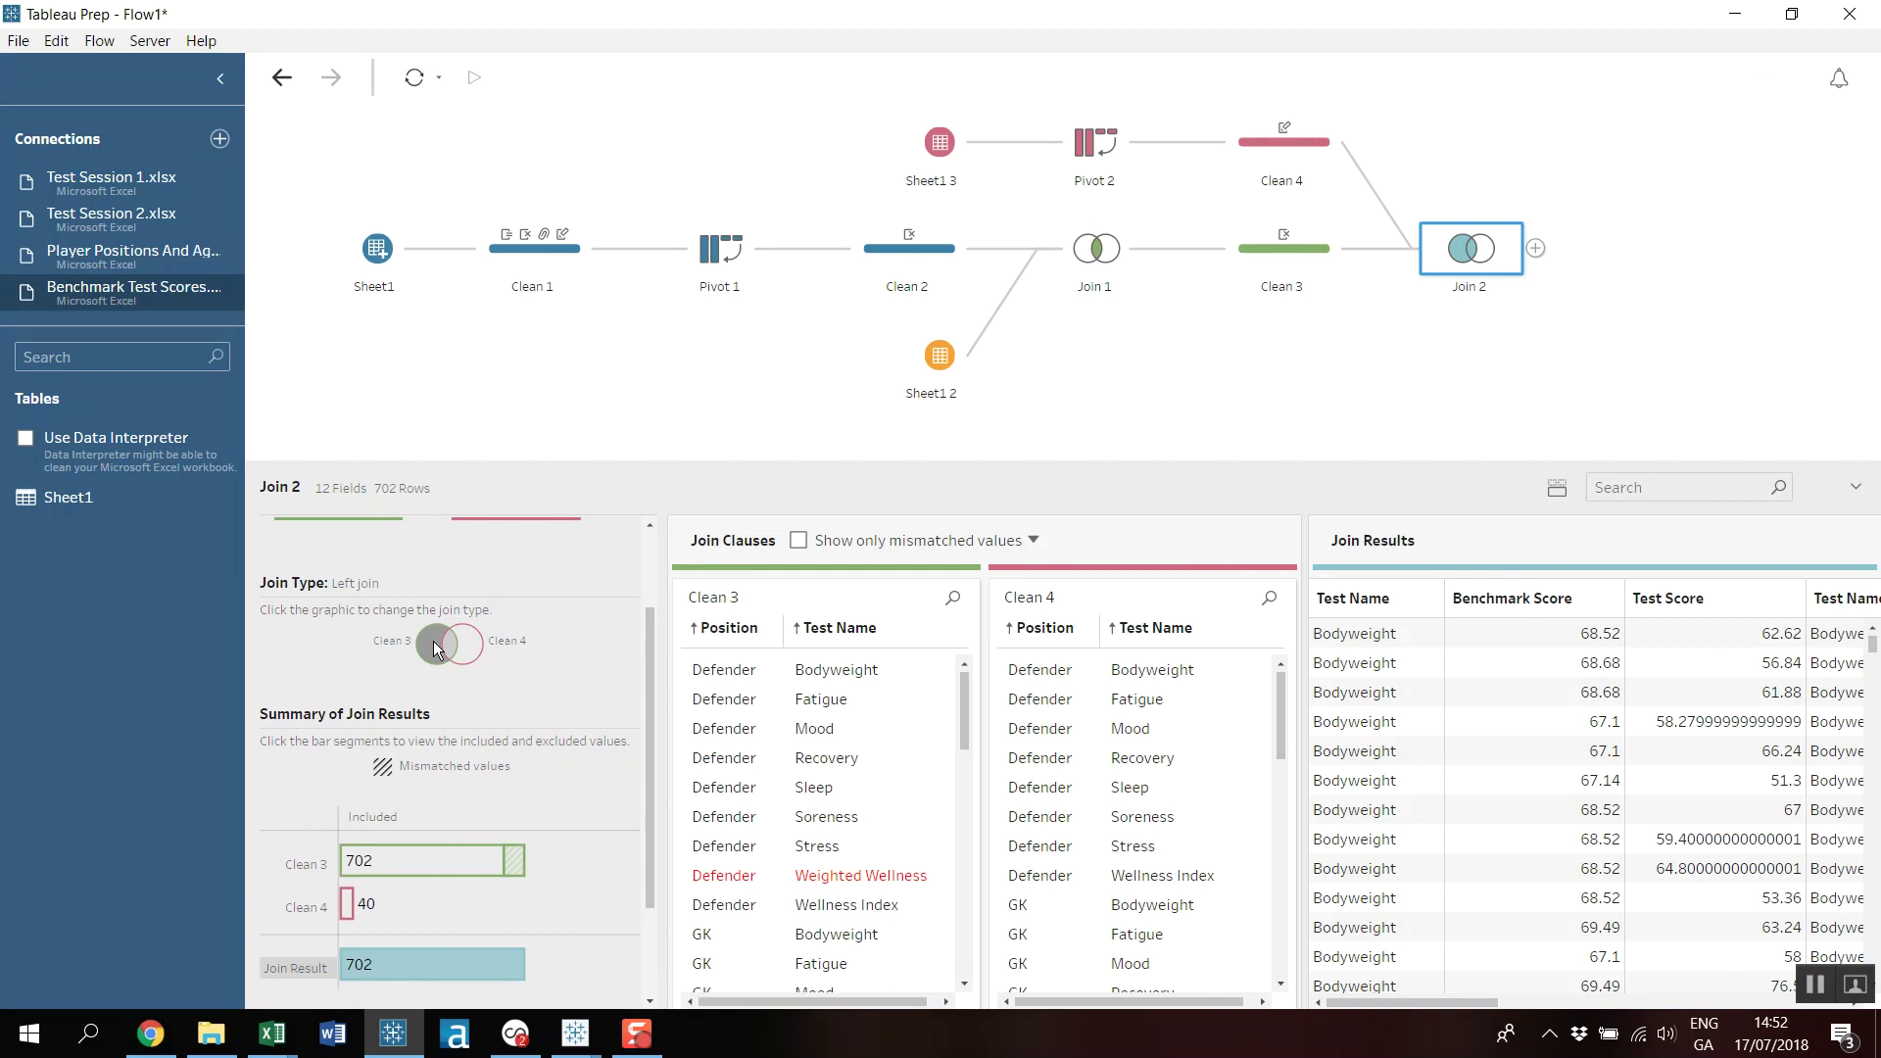
scroll(433, 641, "down", 2)
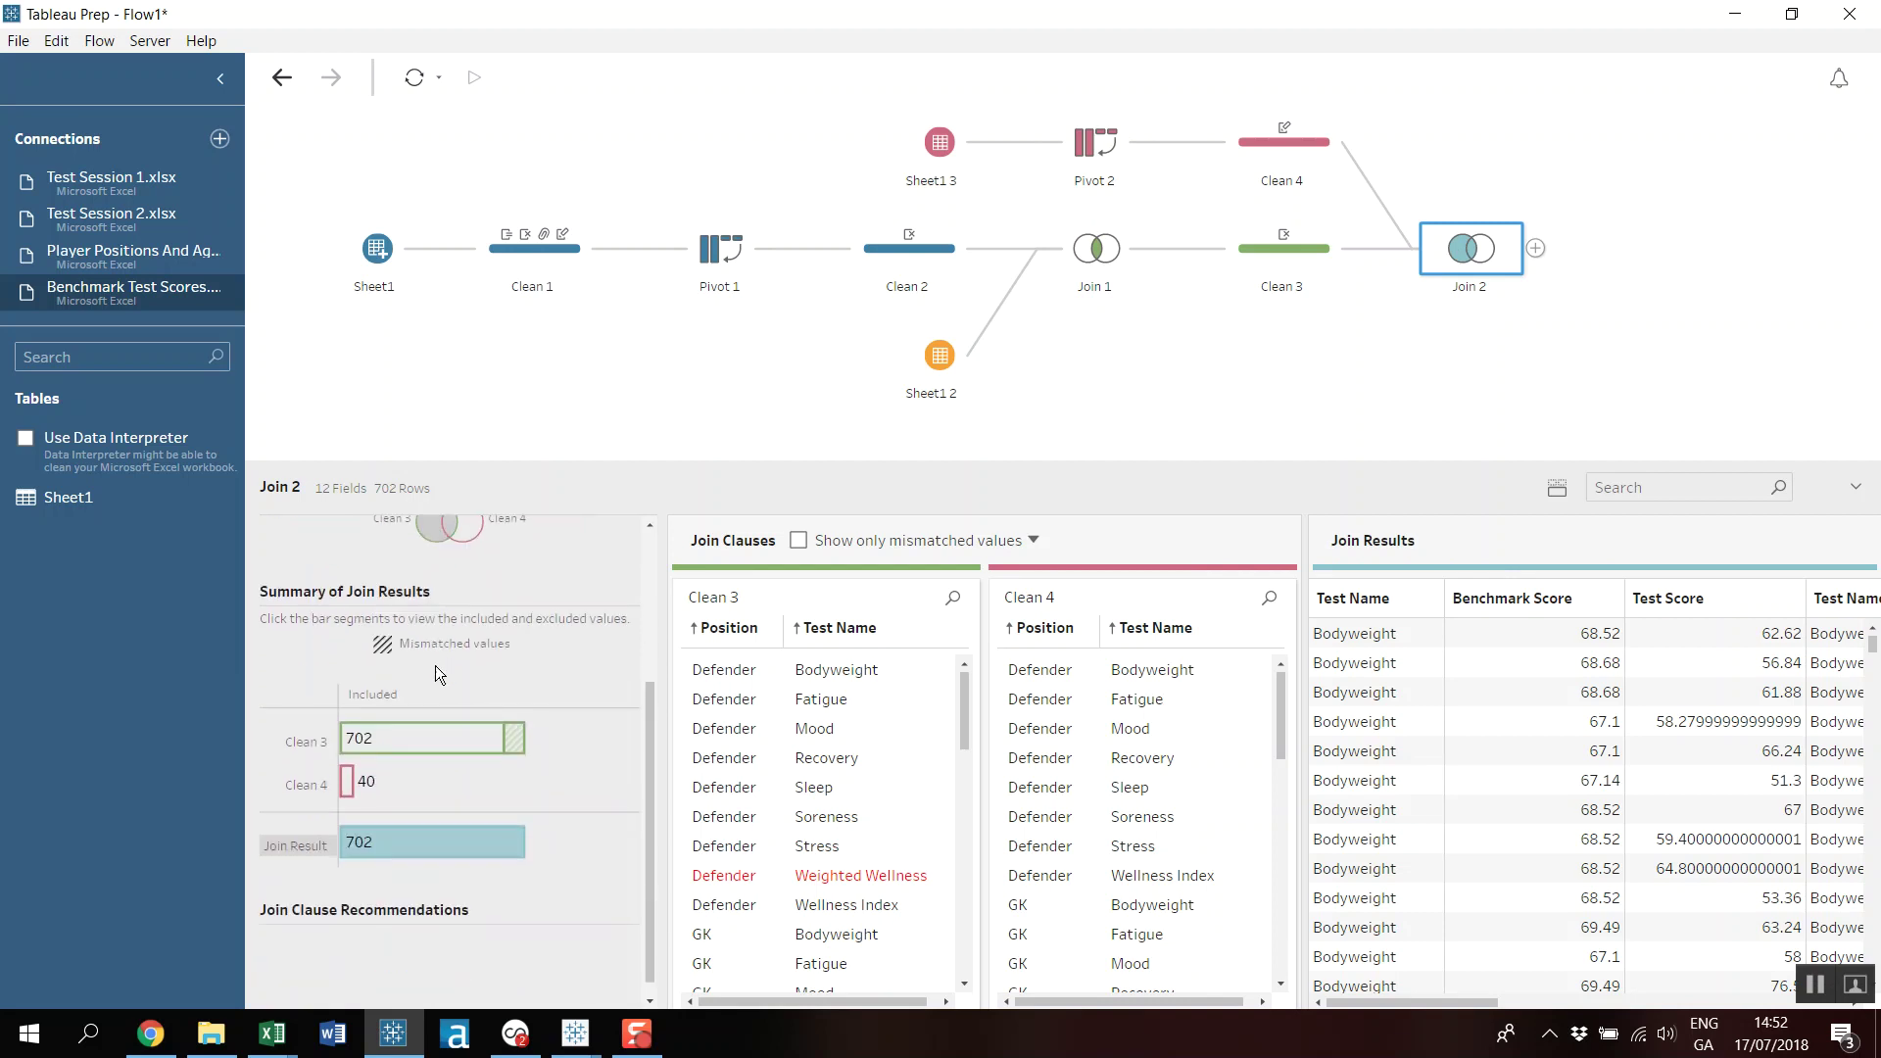
mouse_move(524, 738)
scroll(485, 773, "up", 1)
scroll(485, 773, "down", 1)
scroll(485, 773, "up", 3)
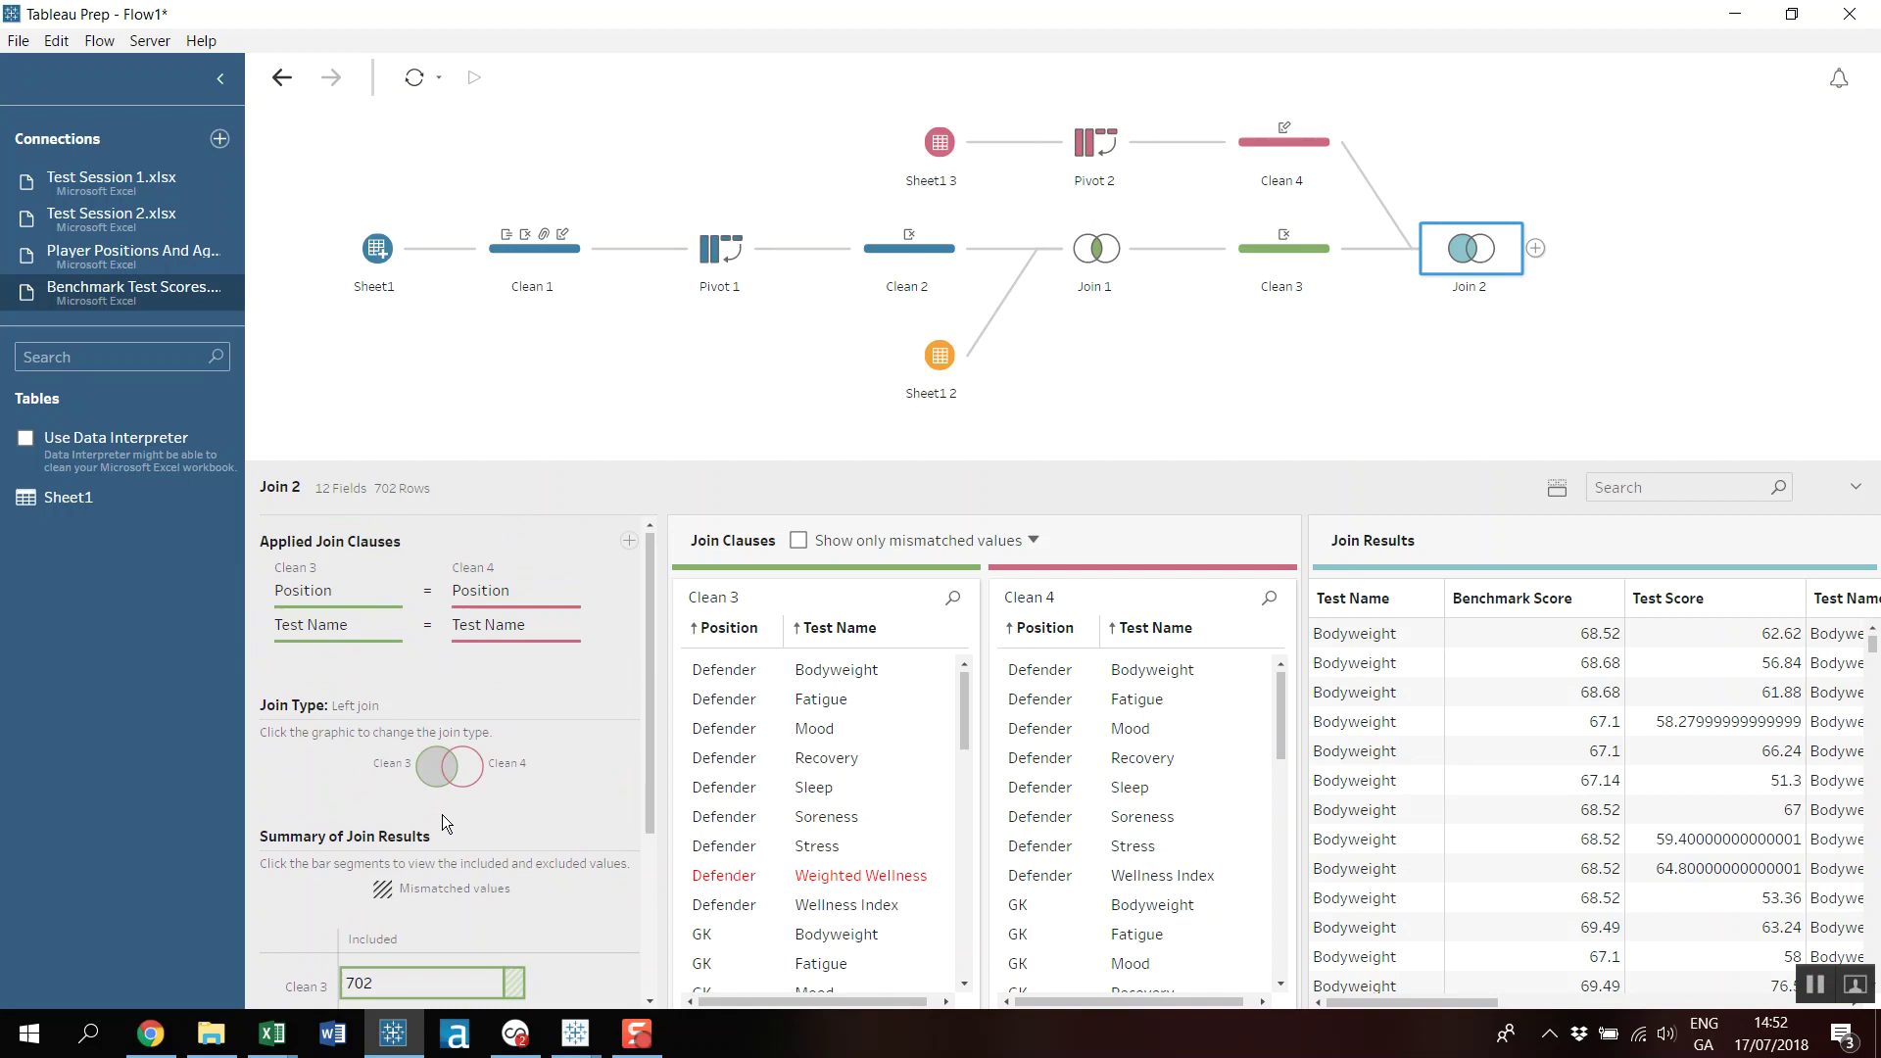
Add a cleaning step after Join 2 and remove the duplicate Test Name-1 field in it.
left_click(1535, 249)
left_click(1550, 276)
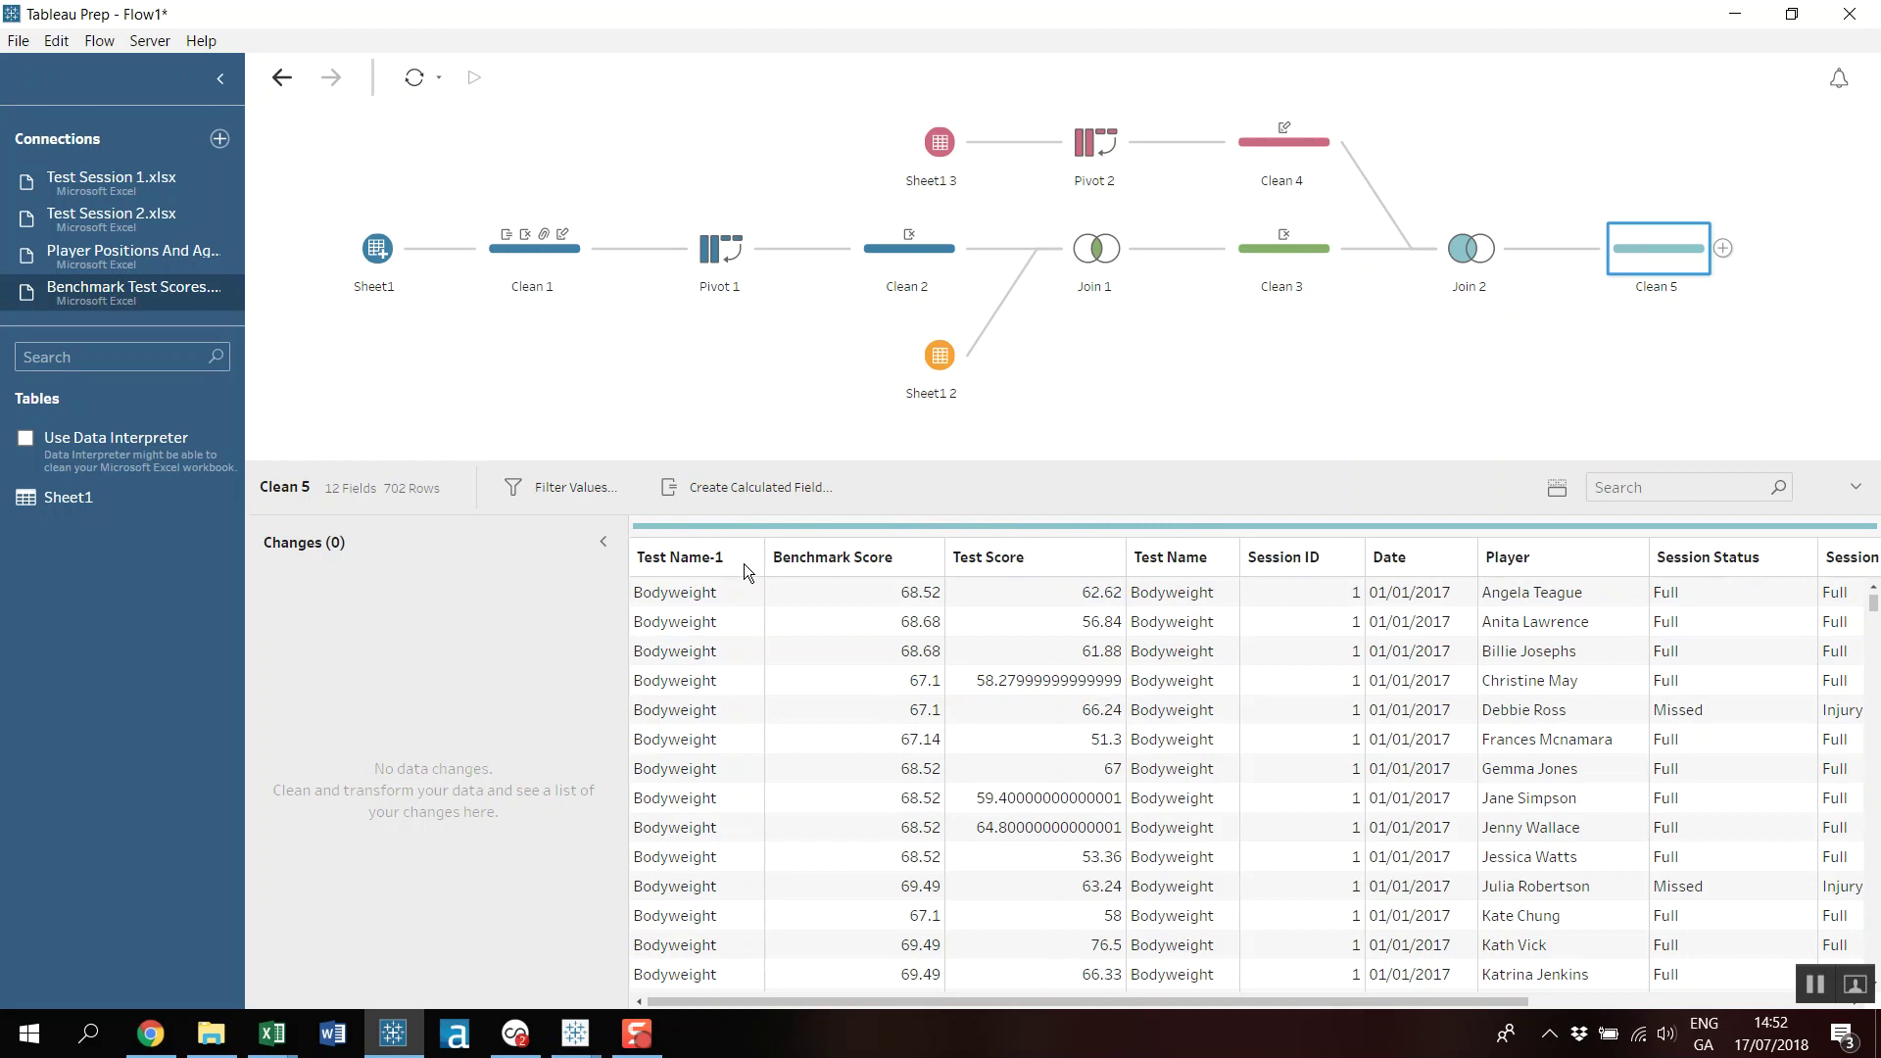
left_click(1557, 487)
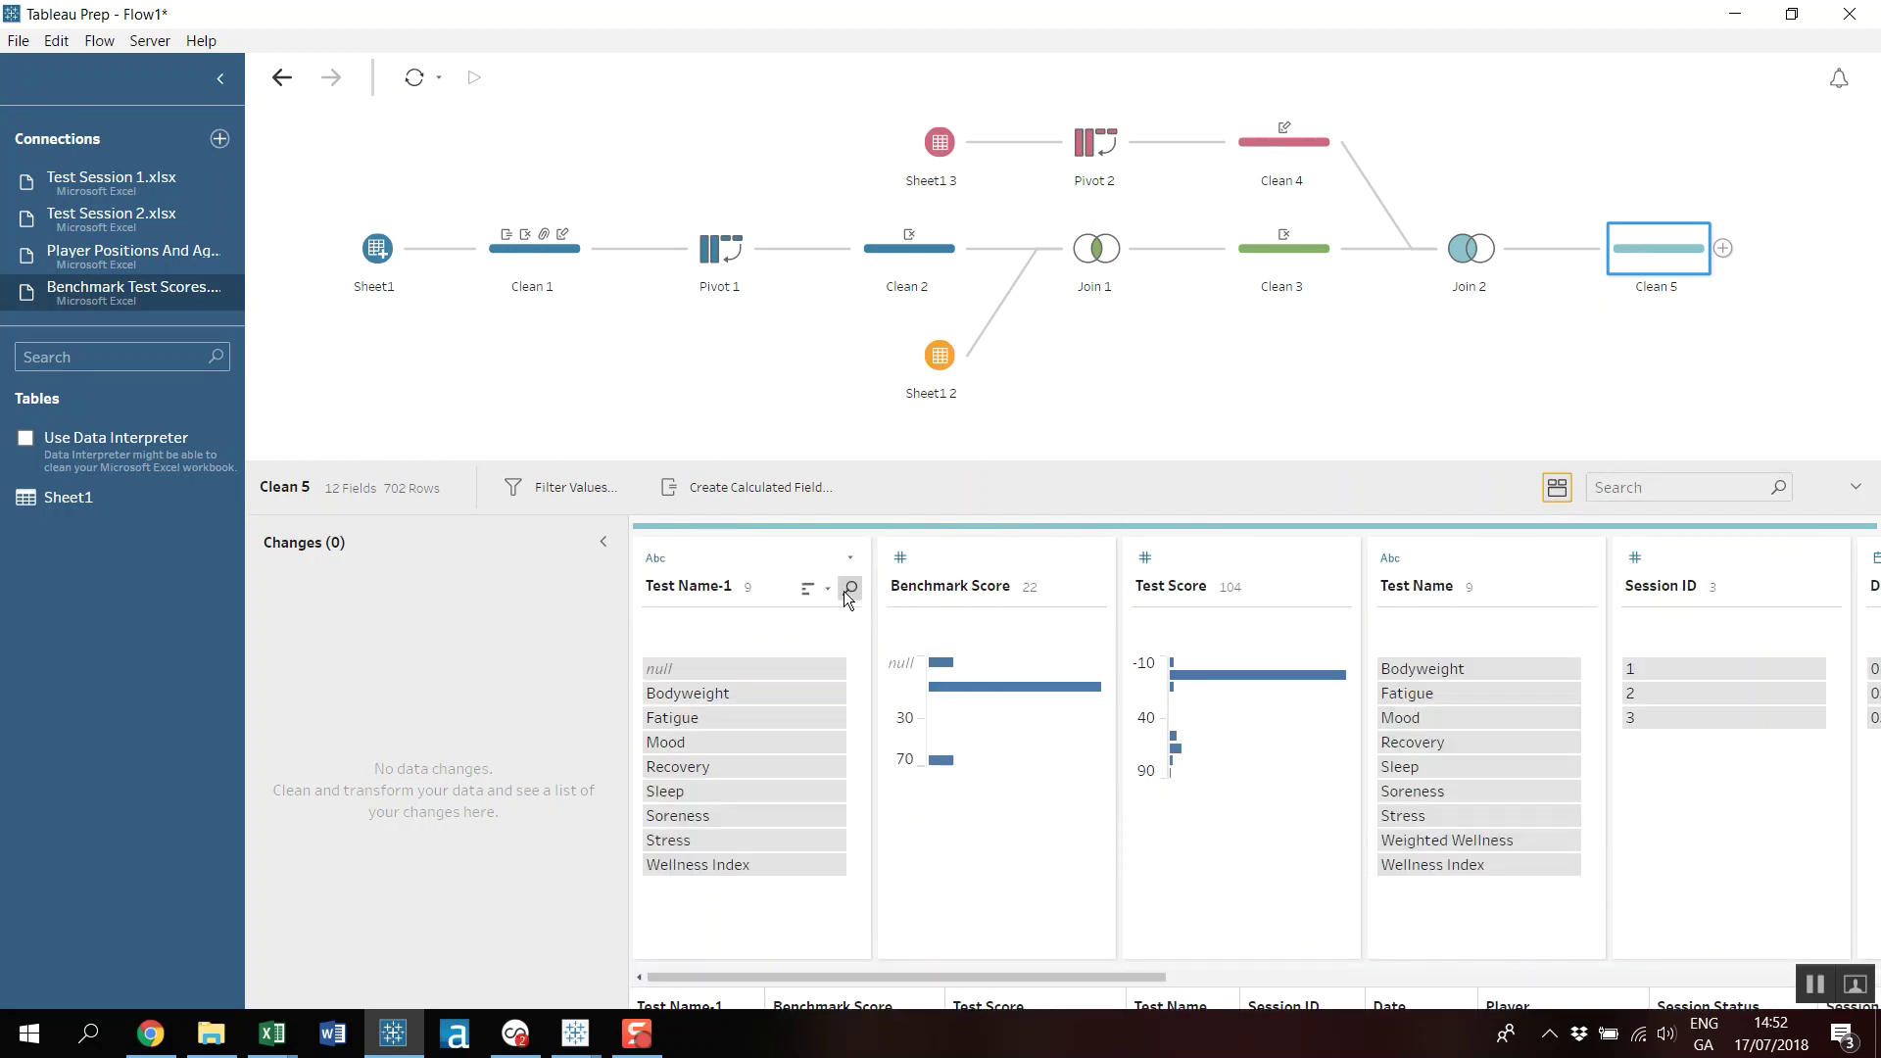
left_click(849, 561)
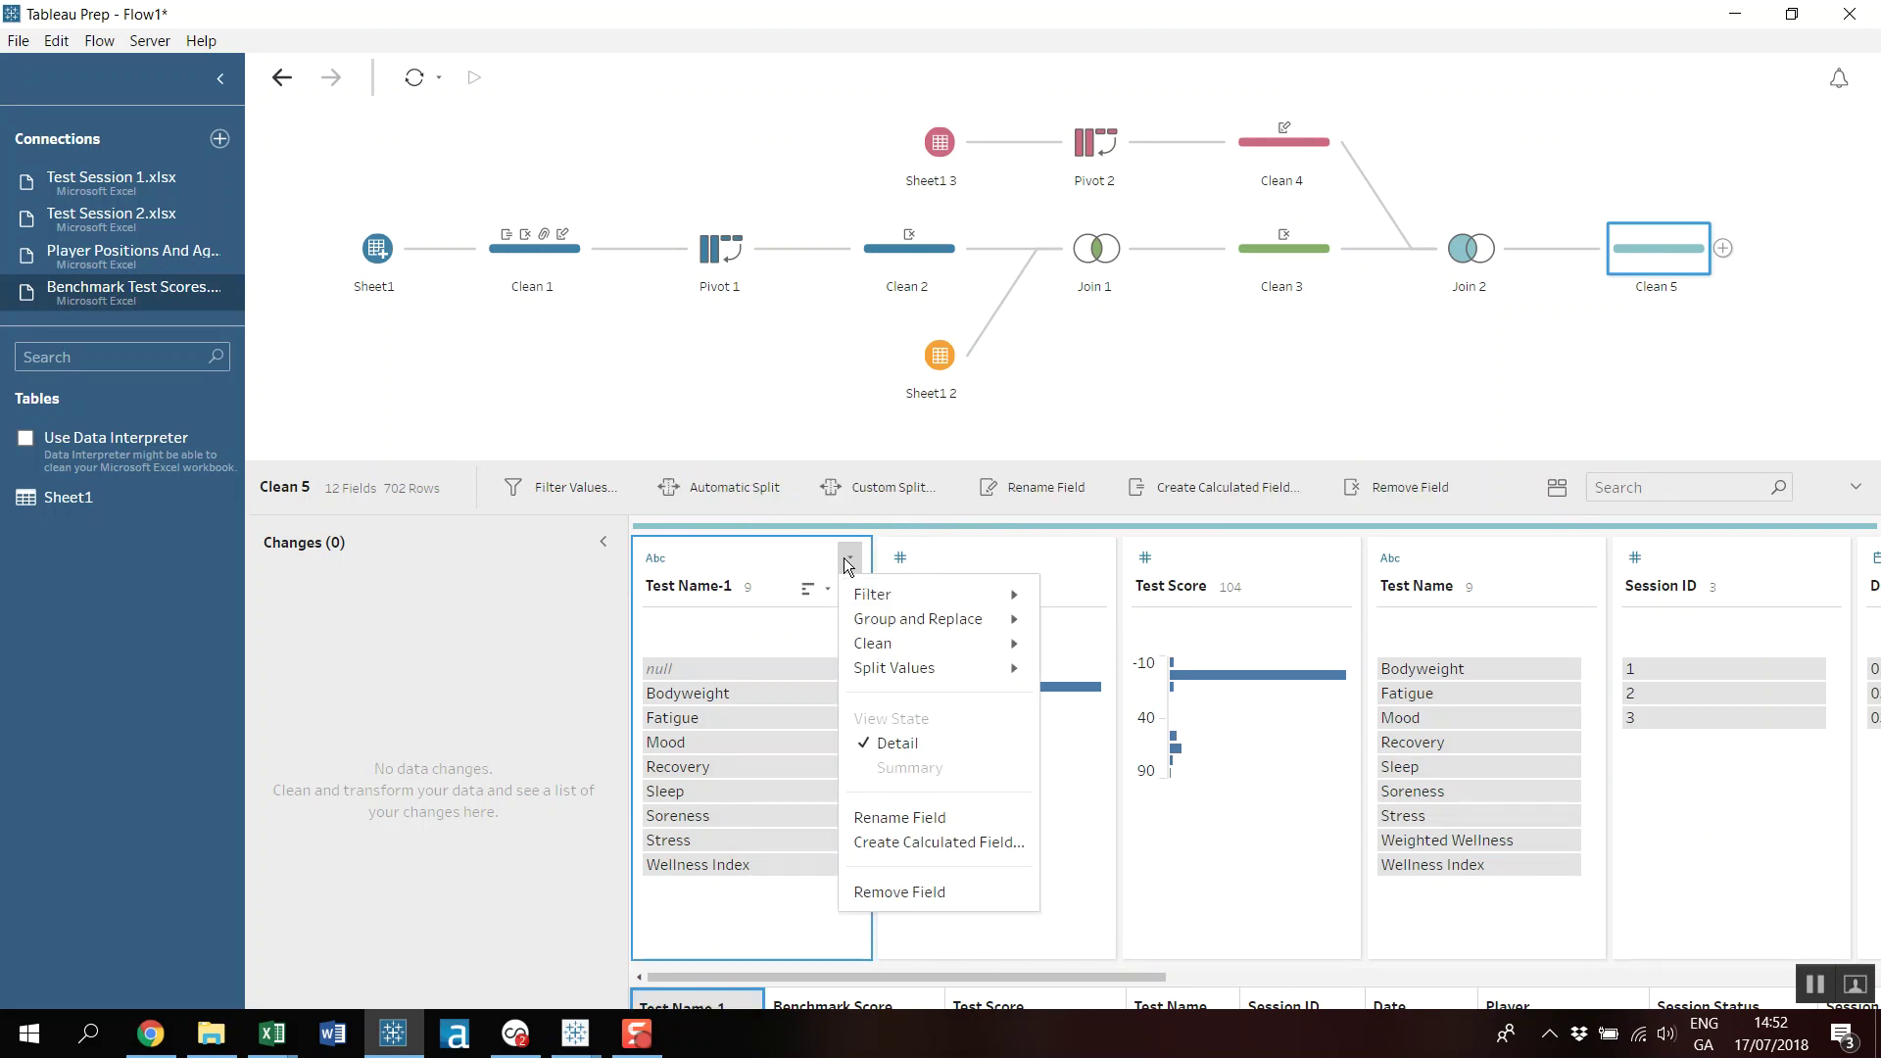
left_click(899, 892)
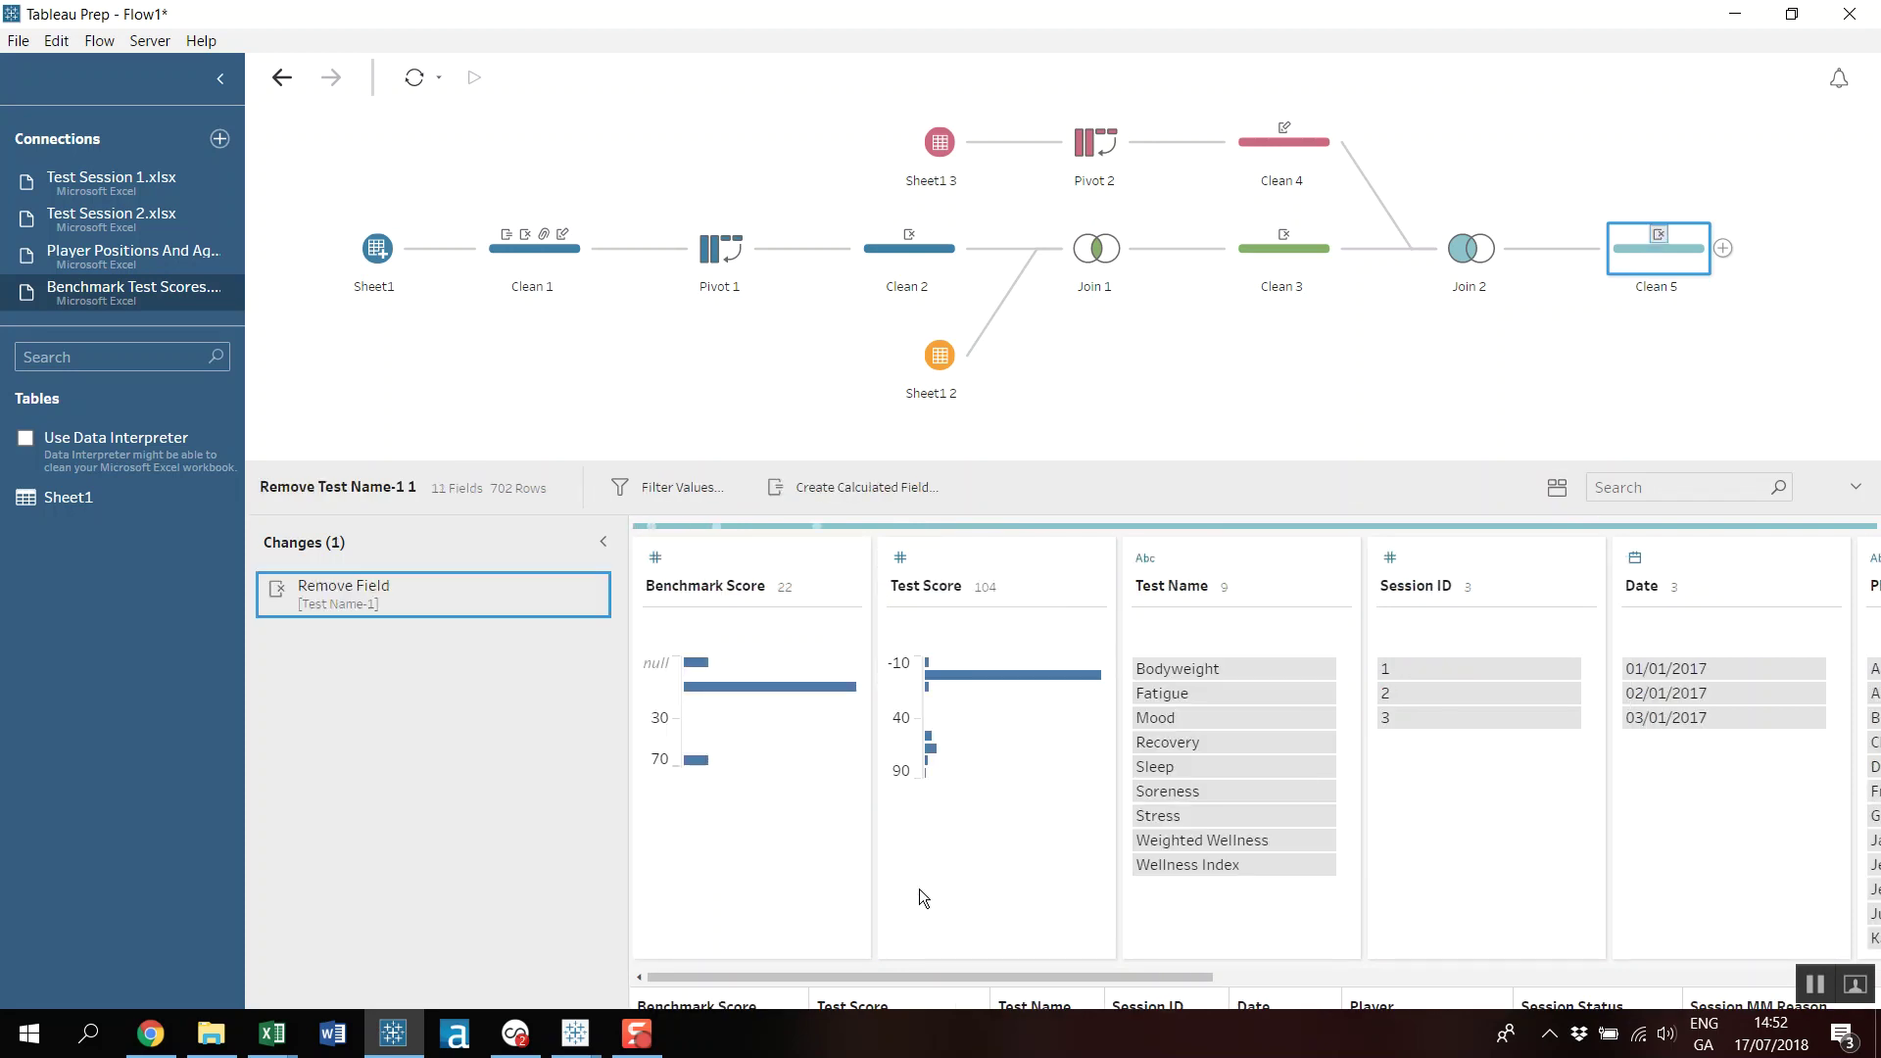
Remove the duplicate Position-1 field in Clean 5.
left_click_drag(978, 993, 1566, 983)
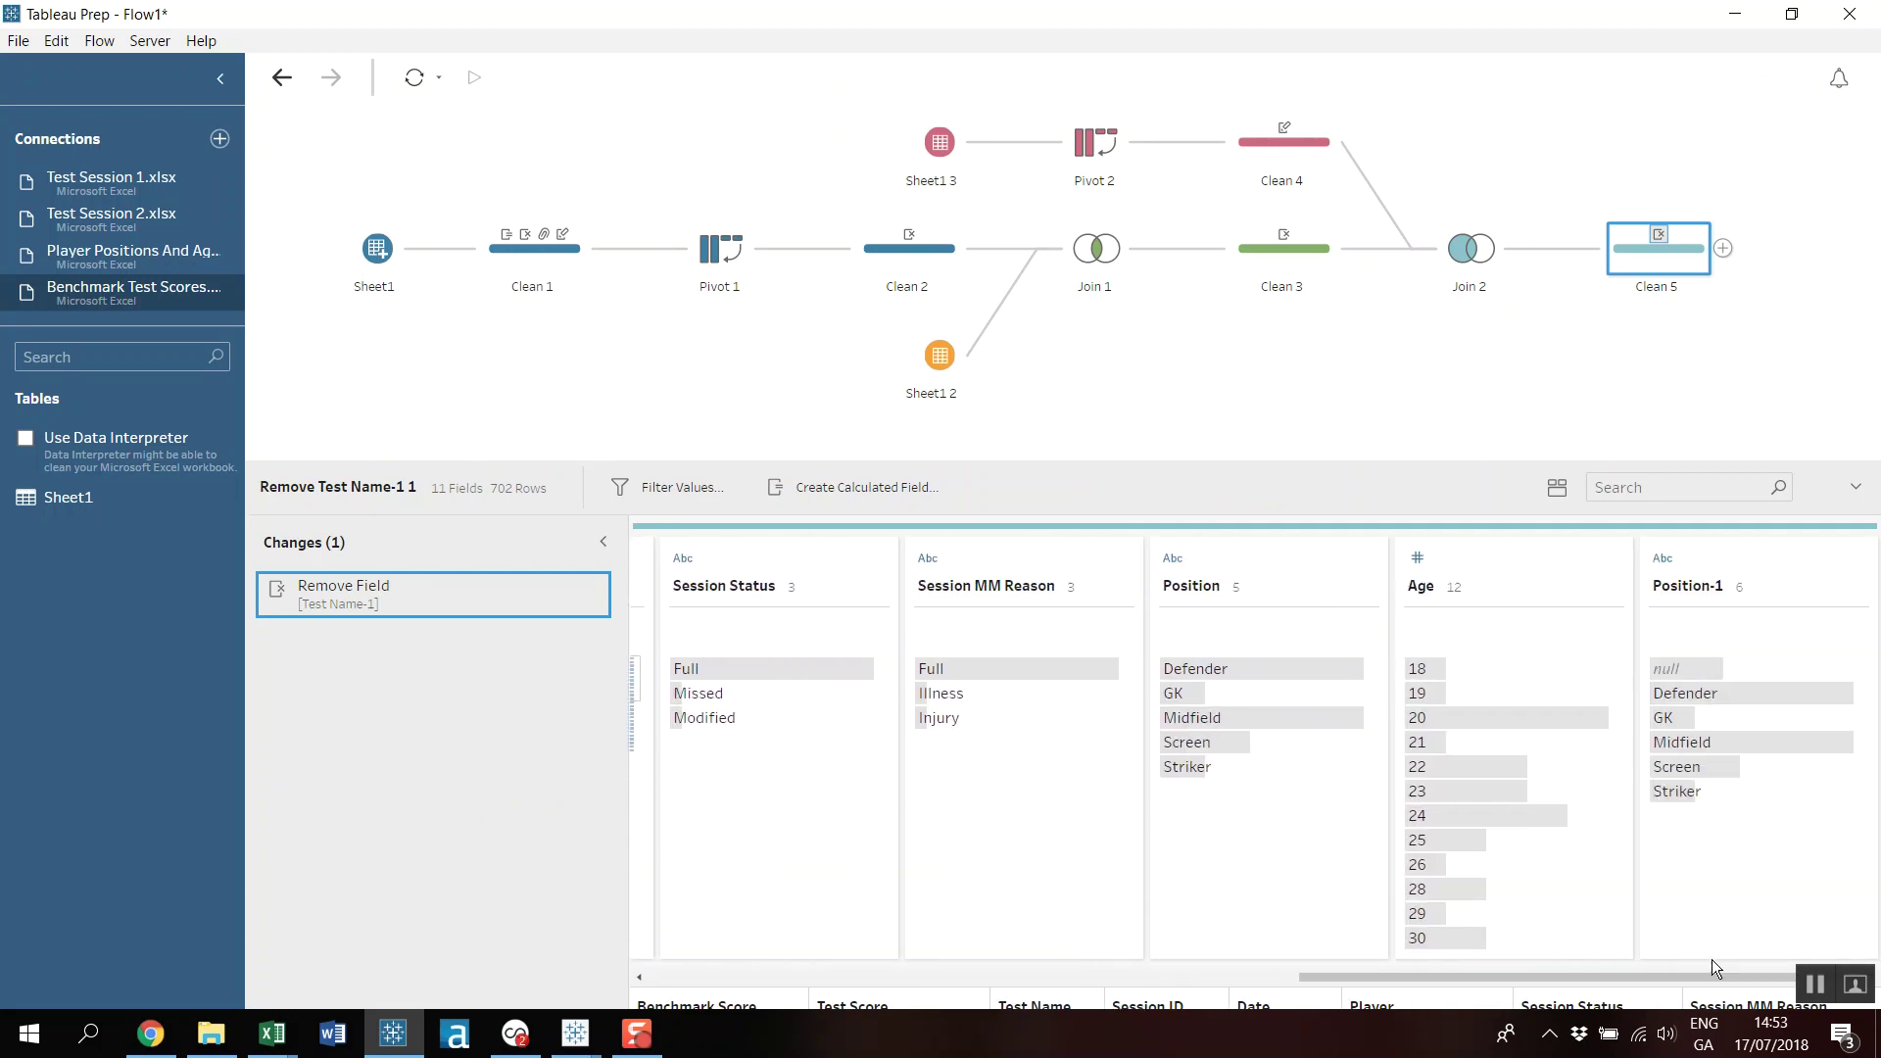
left_click(1857, 558)
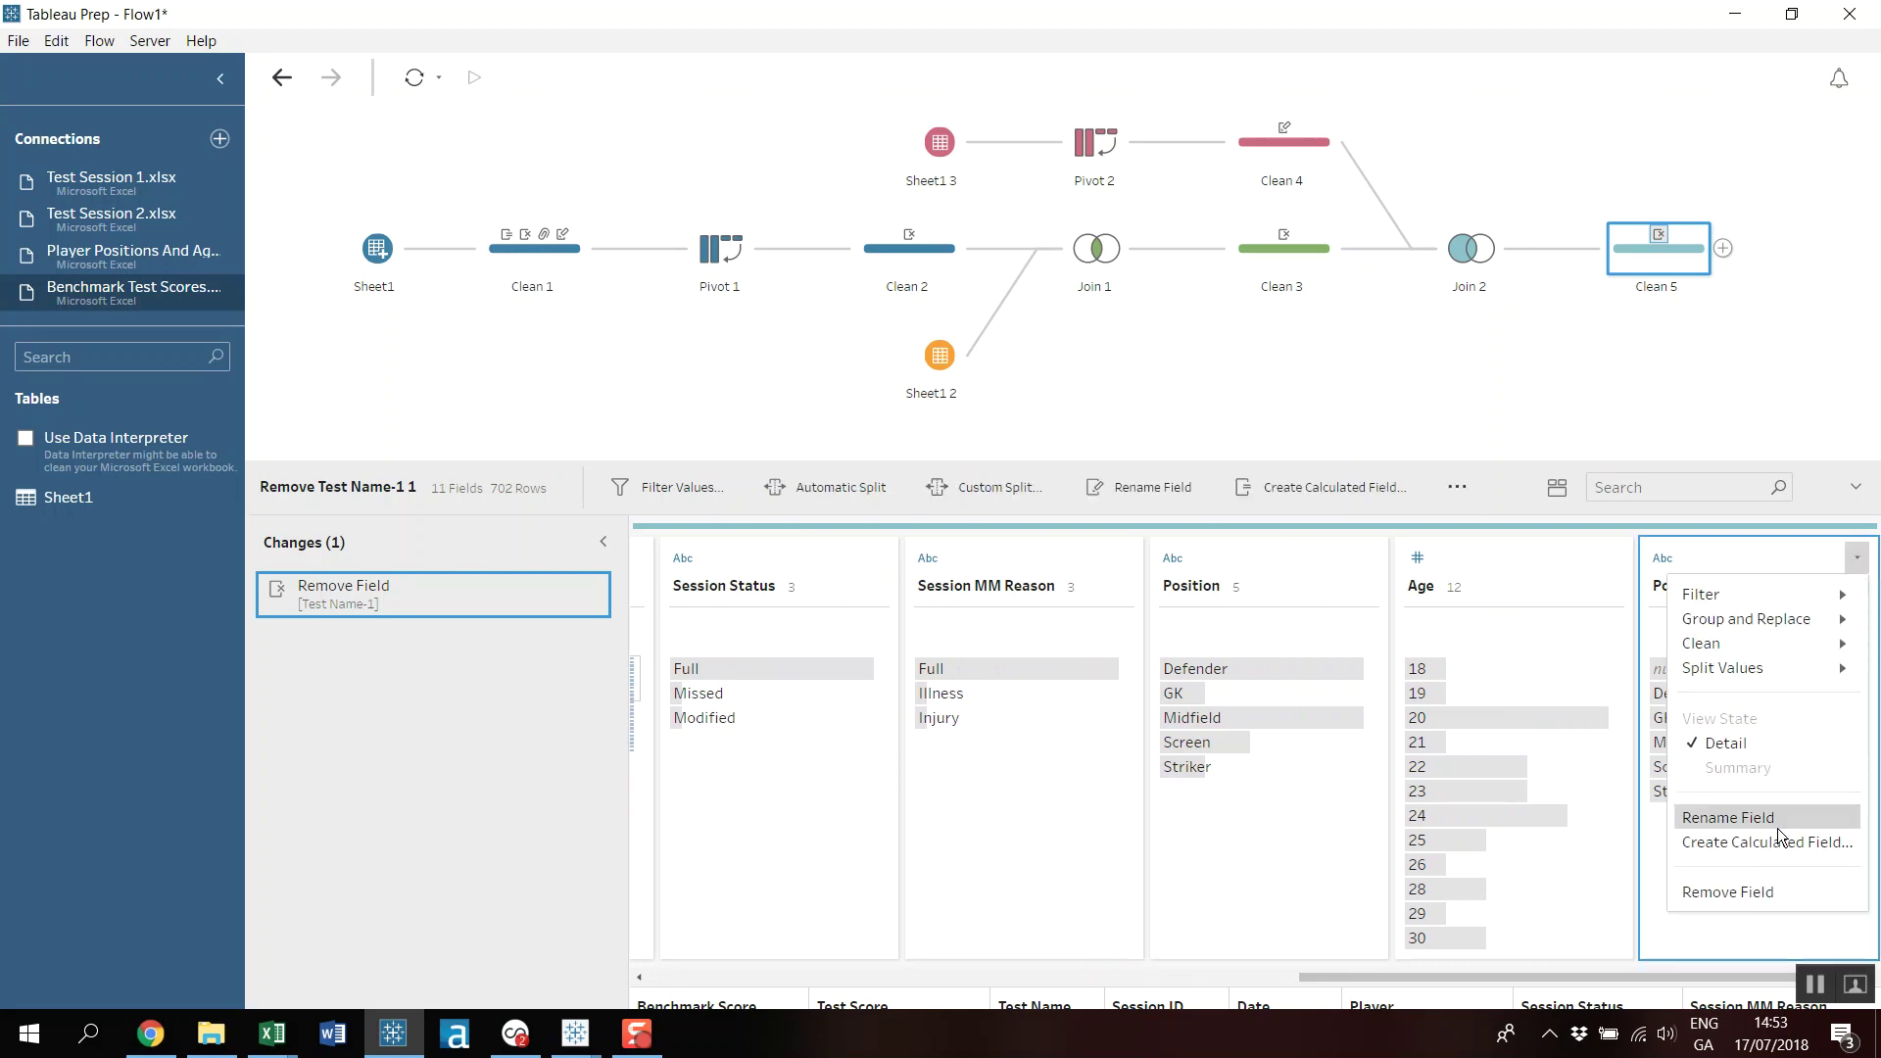
left_click(1765, 884)
left_click_drag(1708, 974, 1102, 1001)
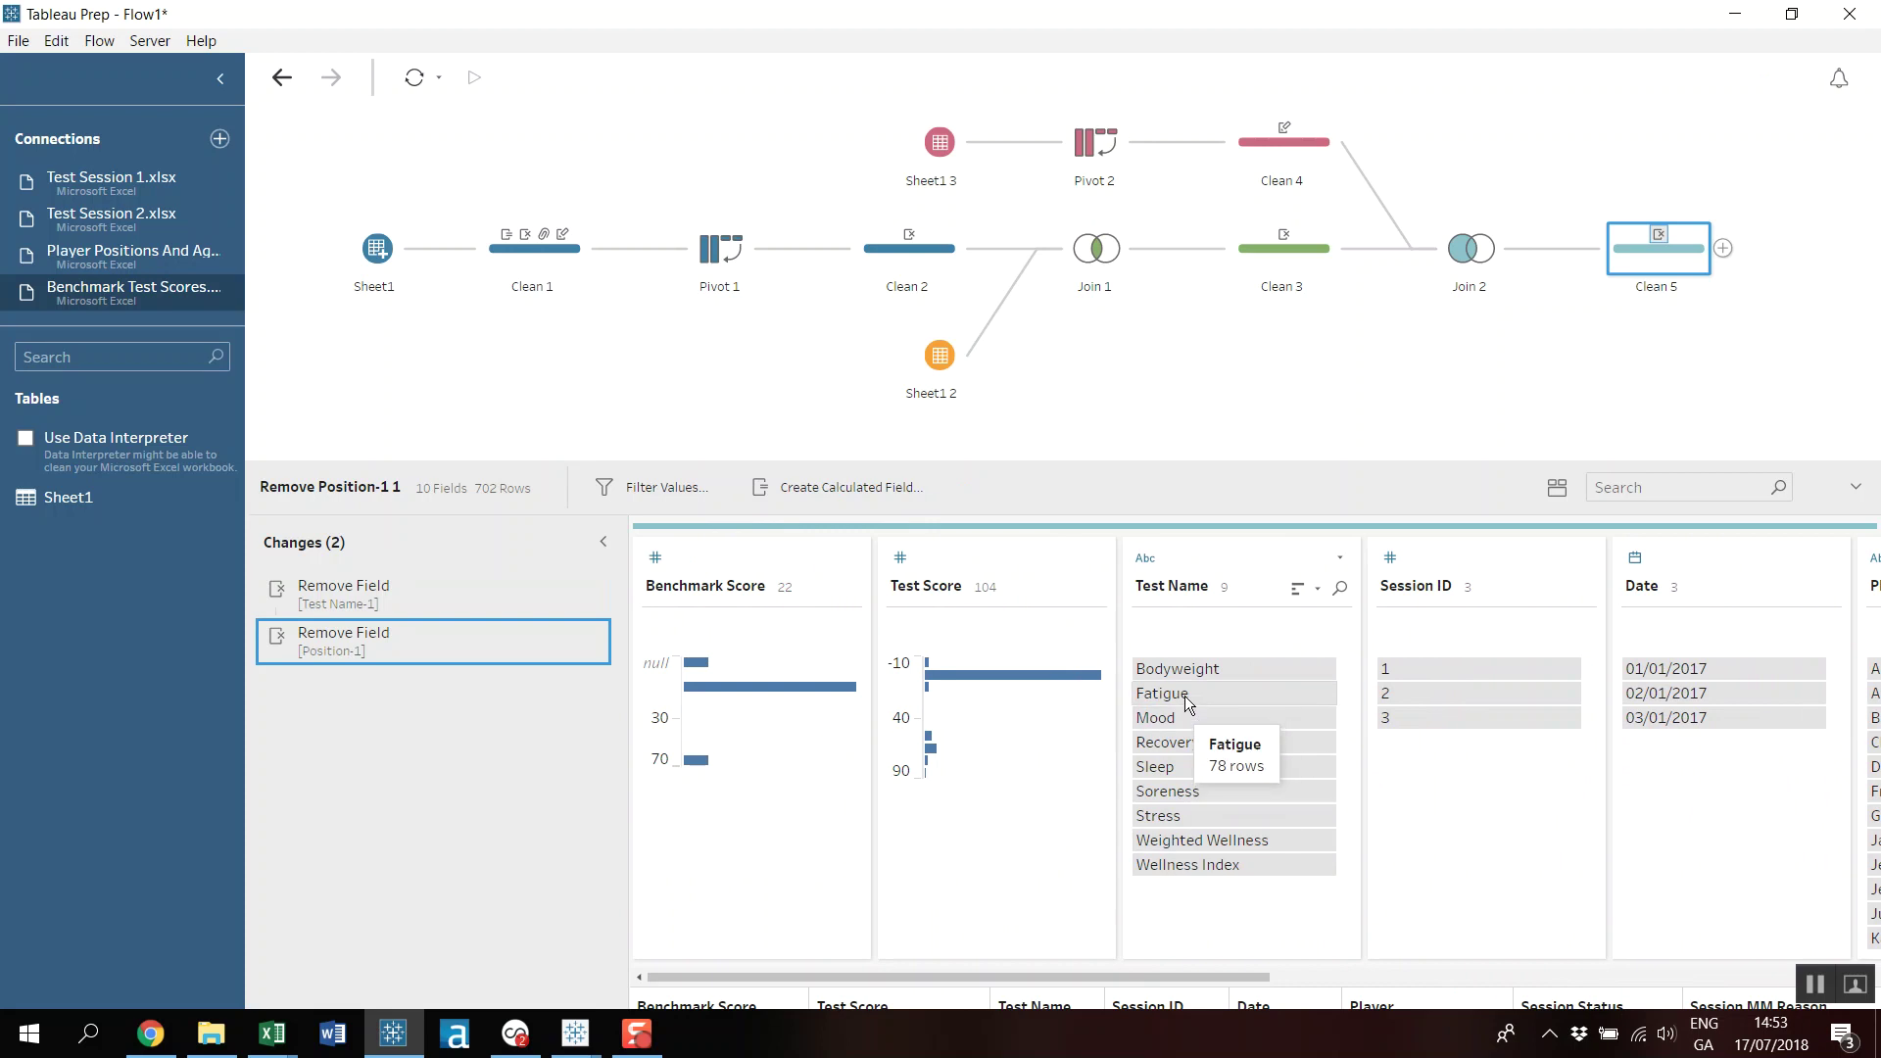
left_click_drag(1082, 981, 749, 983)
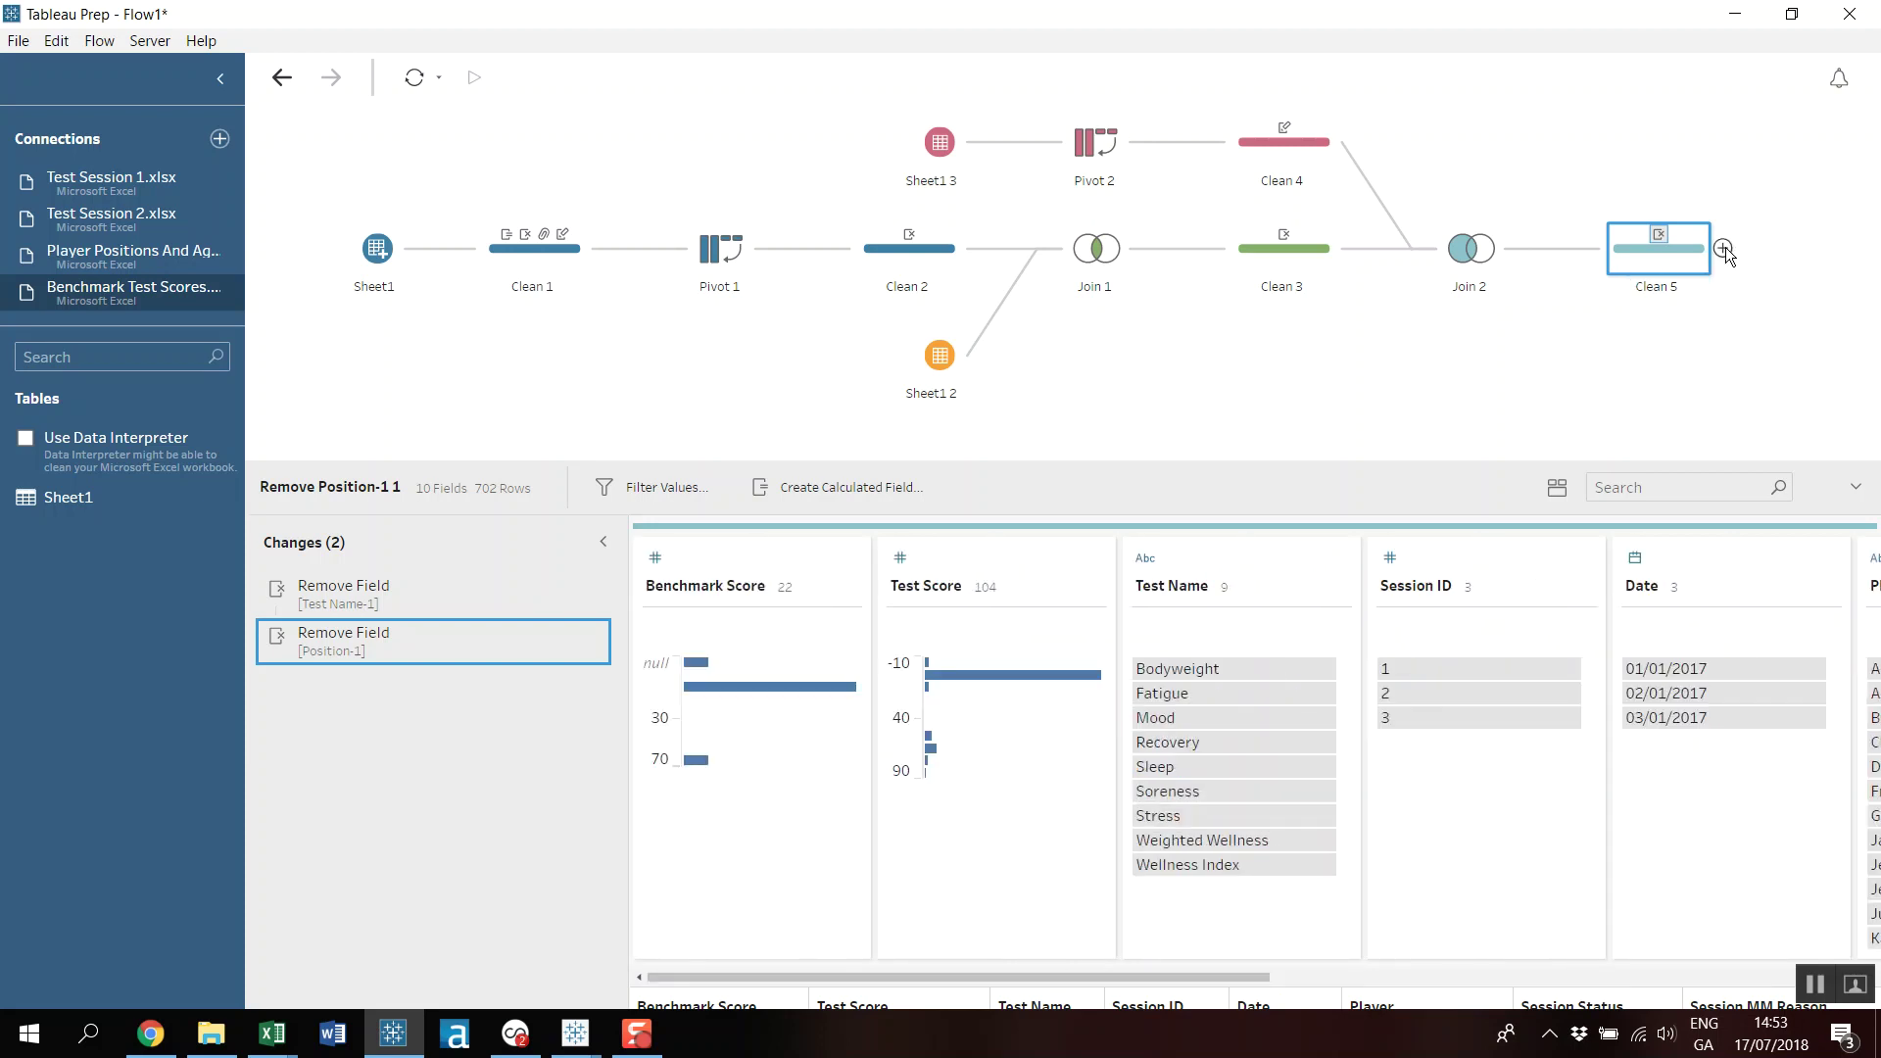
Preview the Clean 5 output in Tableau Desktop and maximize its window.
left_click(1724, 248)
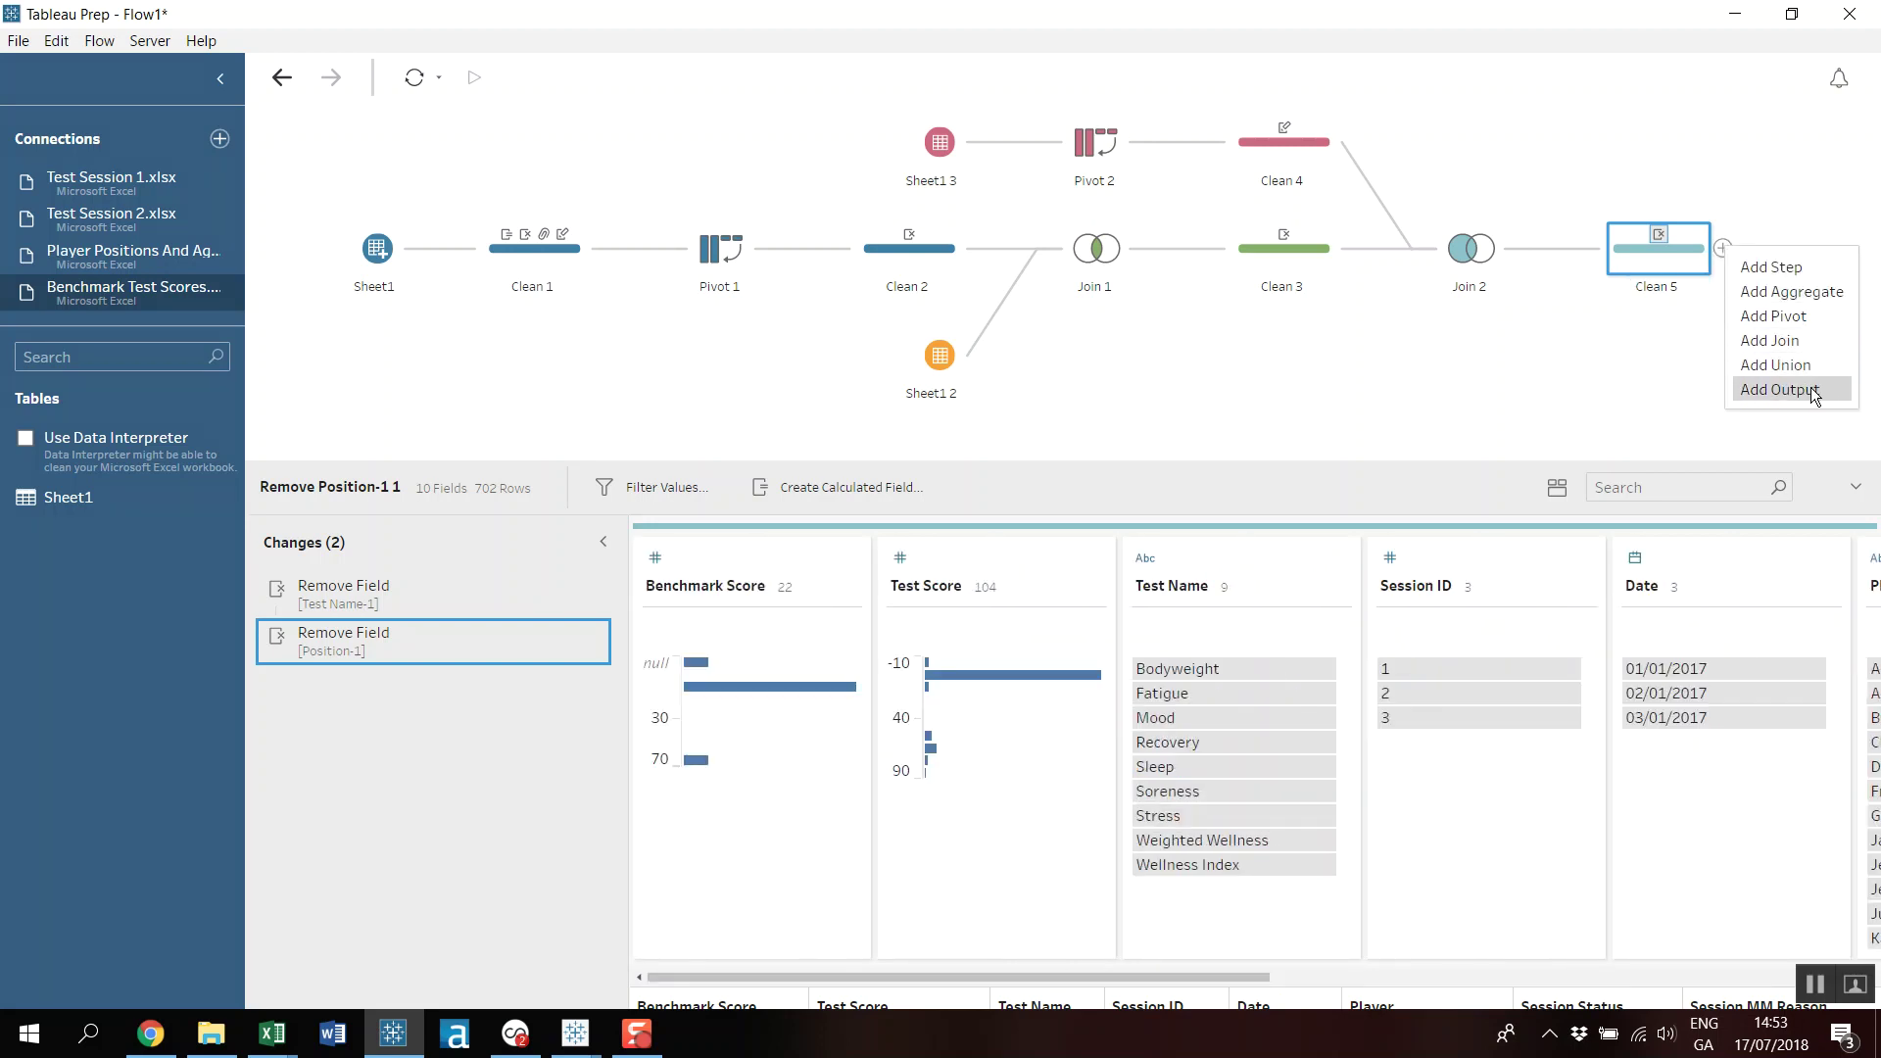
right_click(1670, 260)
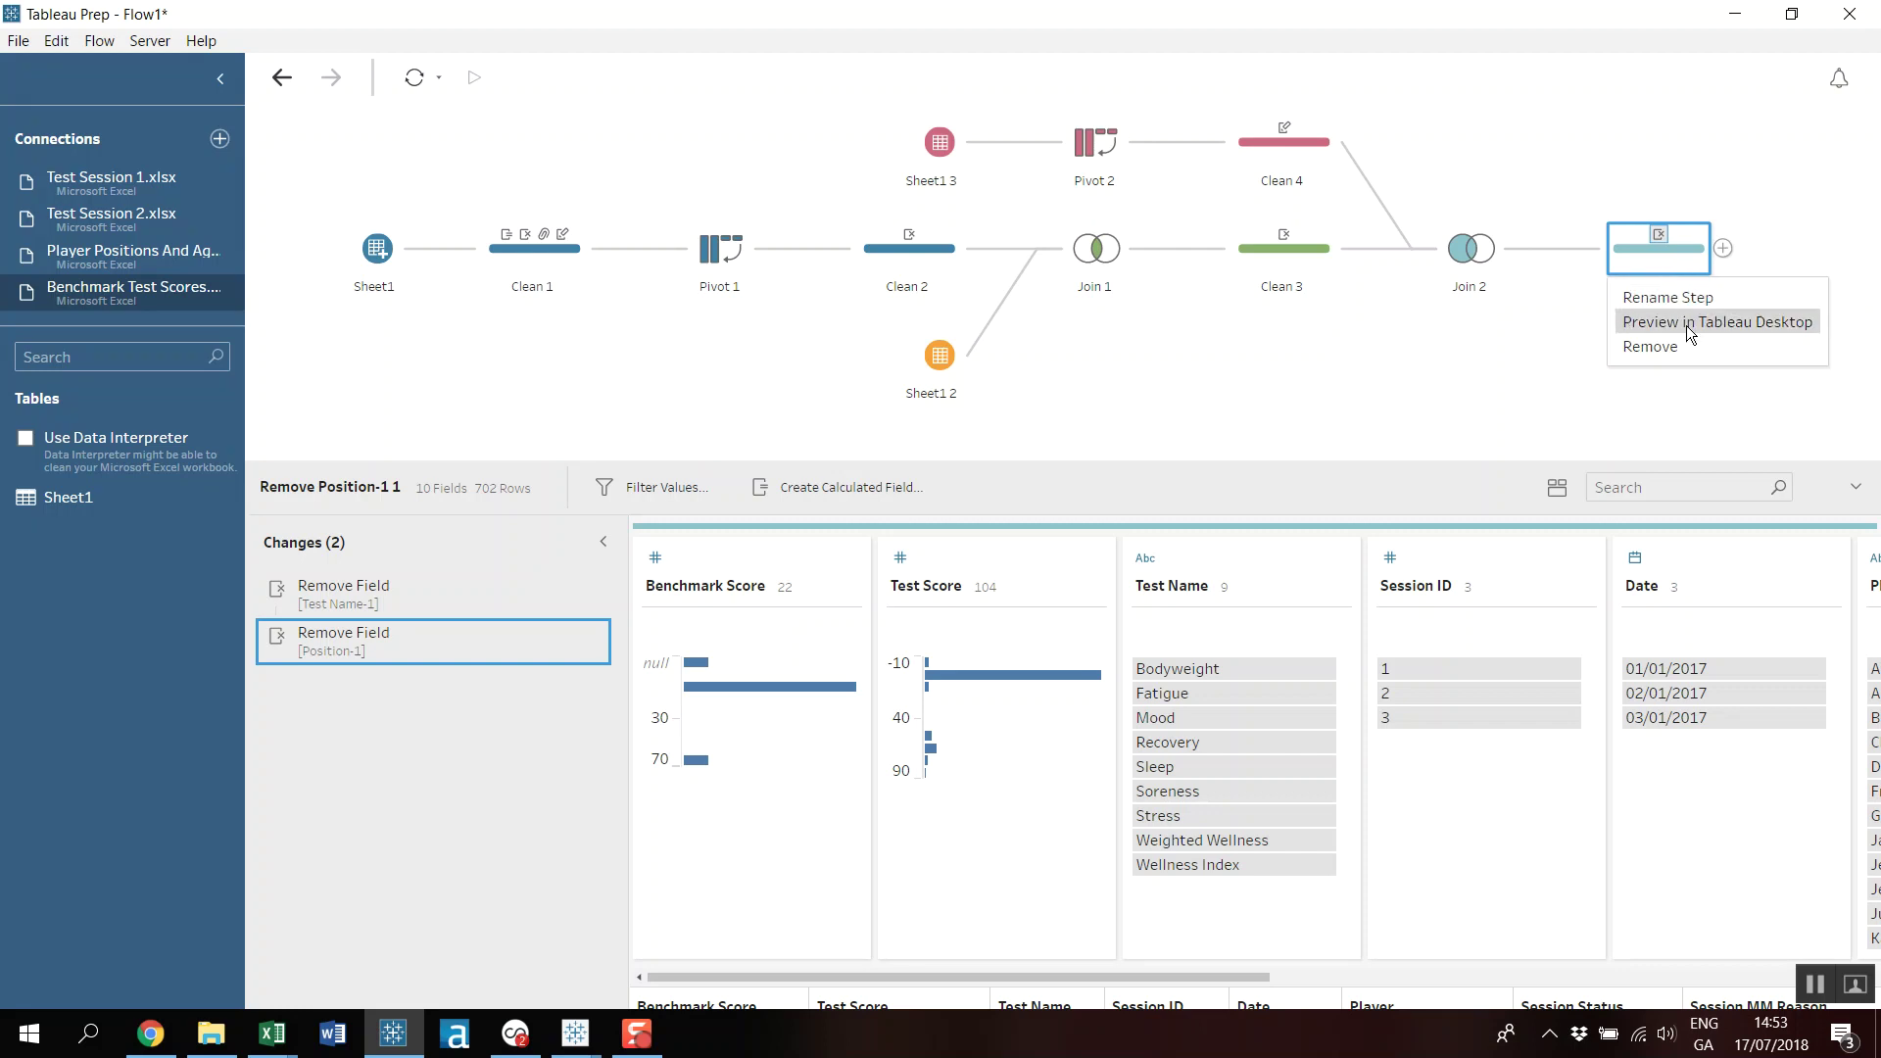
left_click(1687, 331)
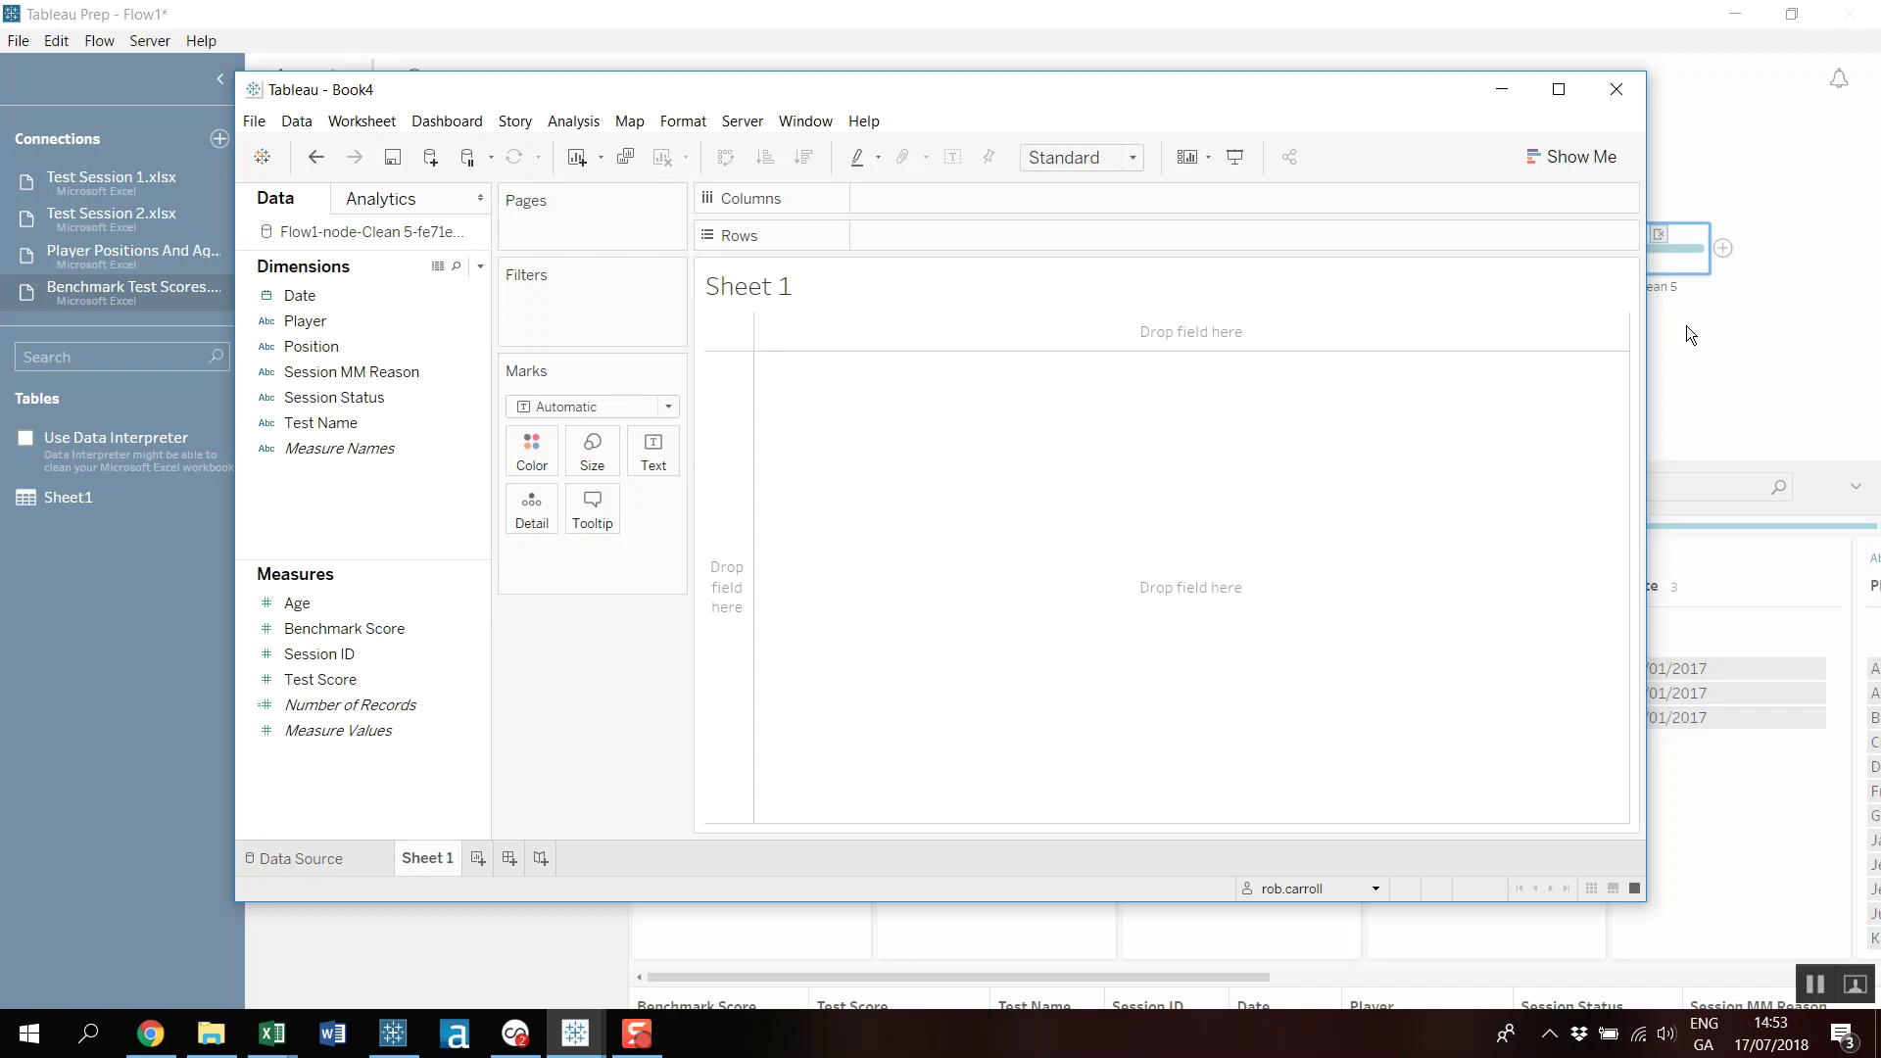
left_click(1559, 89)
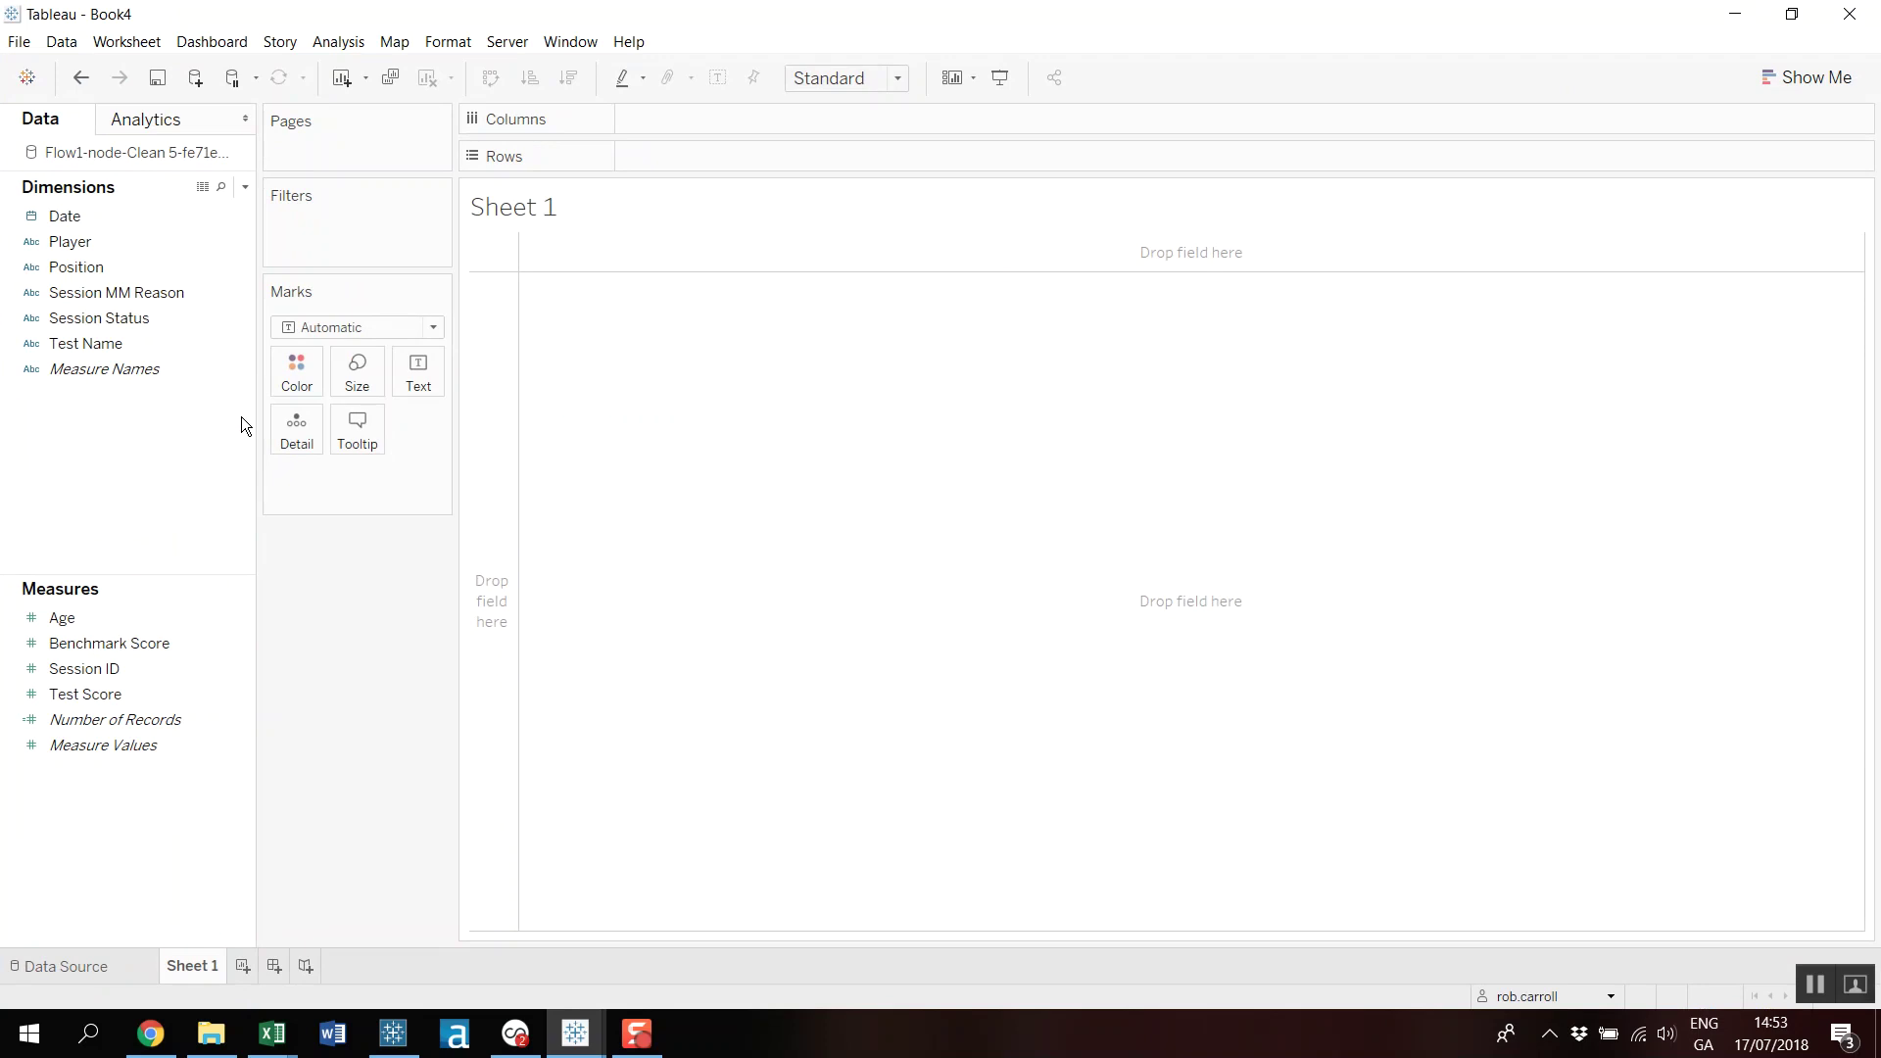
Filter Sheet 1 by Player, keeping only the first player in the list.
left_click_drag(92, 244, 338, 250)
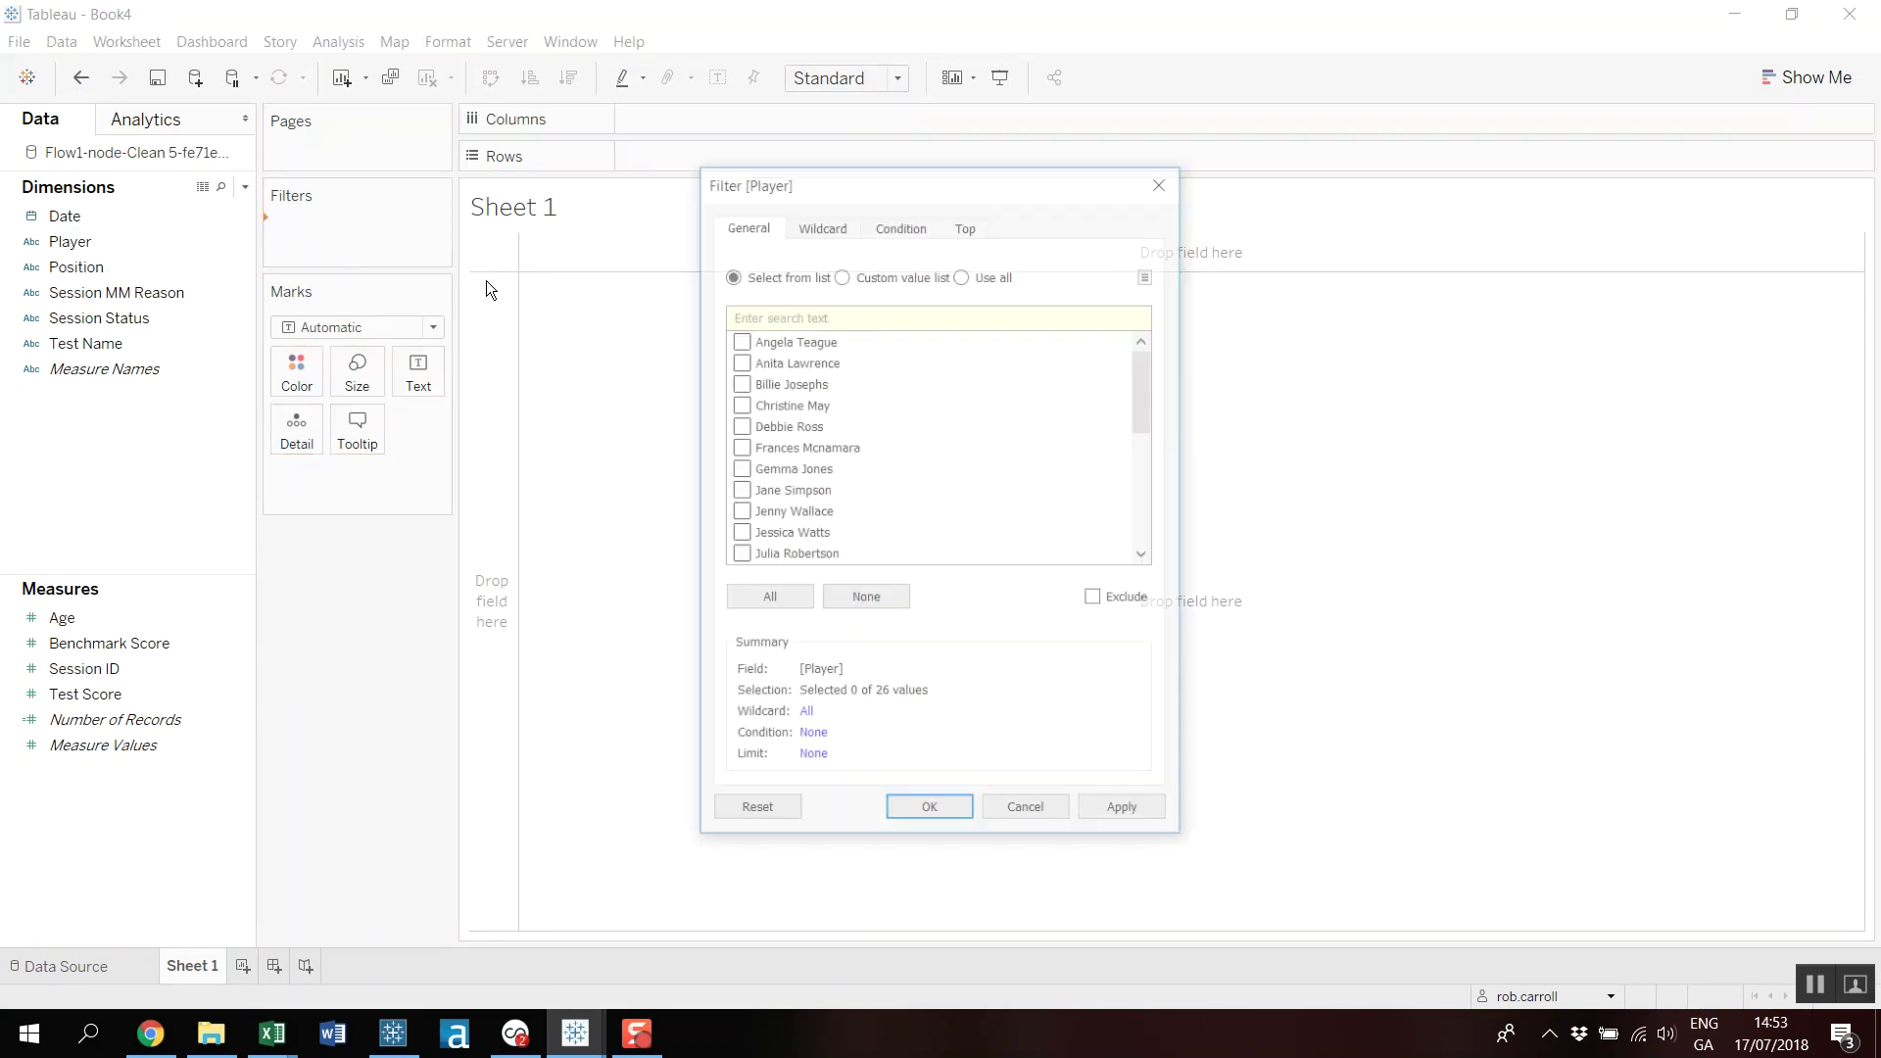
left_click(930, 813)
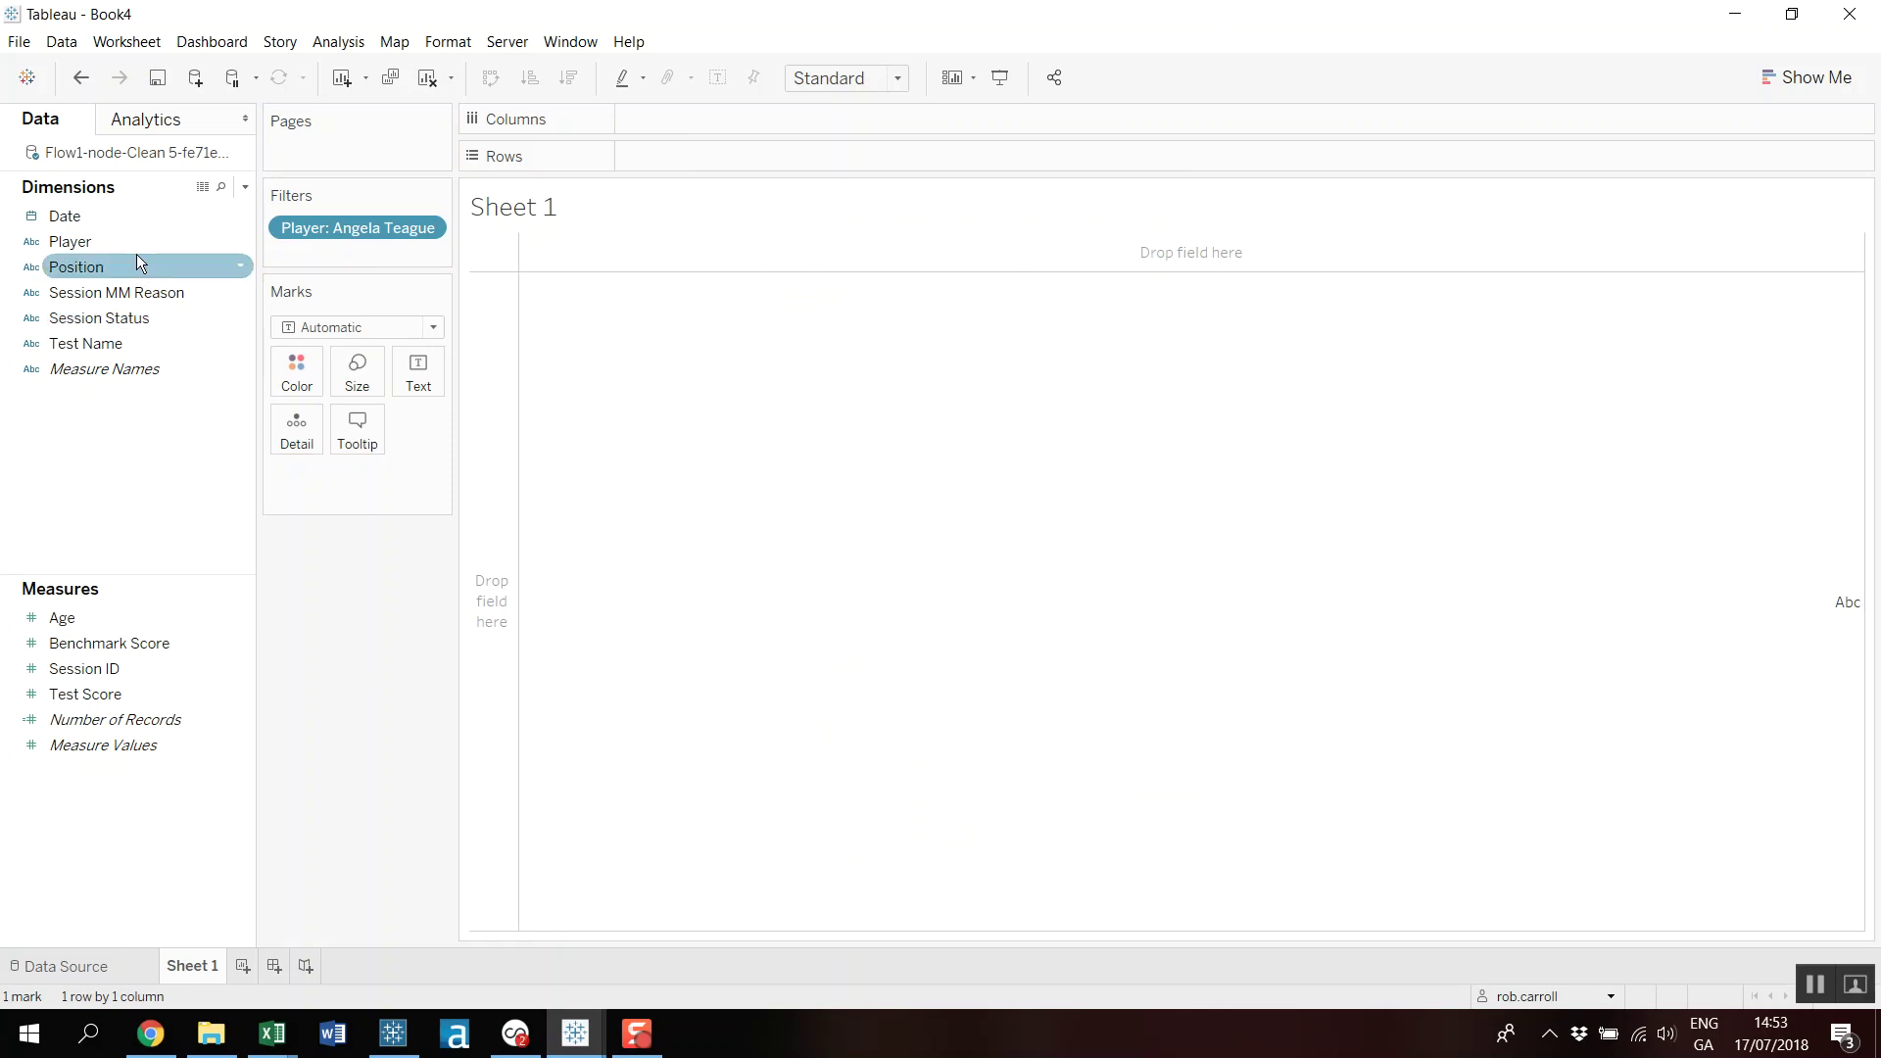
Lay out Sheet 1 with the month of Date across the columns and Test Name down the rows.
left_click_drag(71, 224, 706, 128)
left_click(768, 119)
left_click(734, 413)
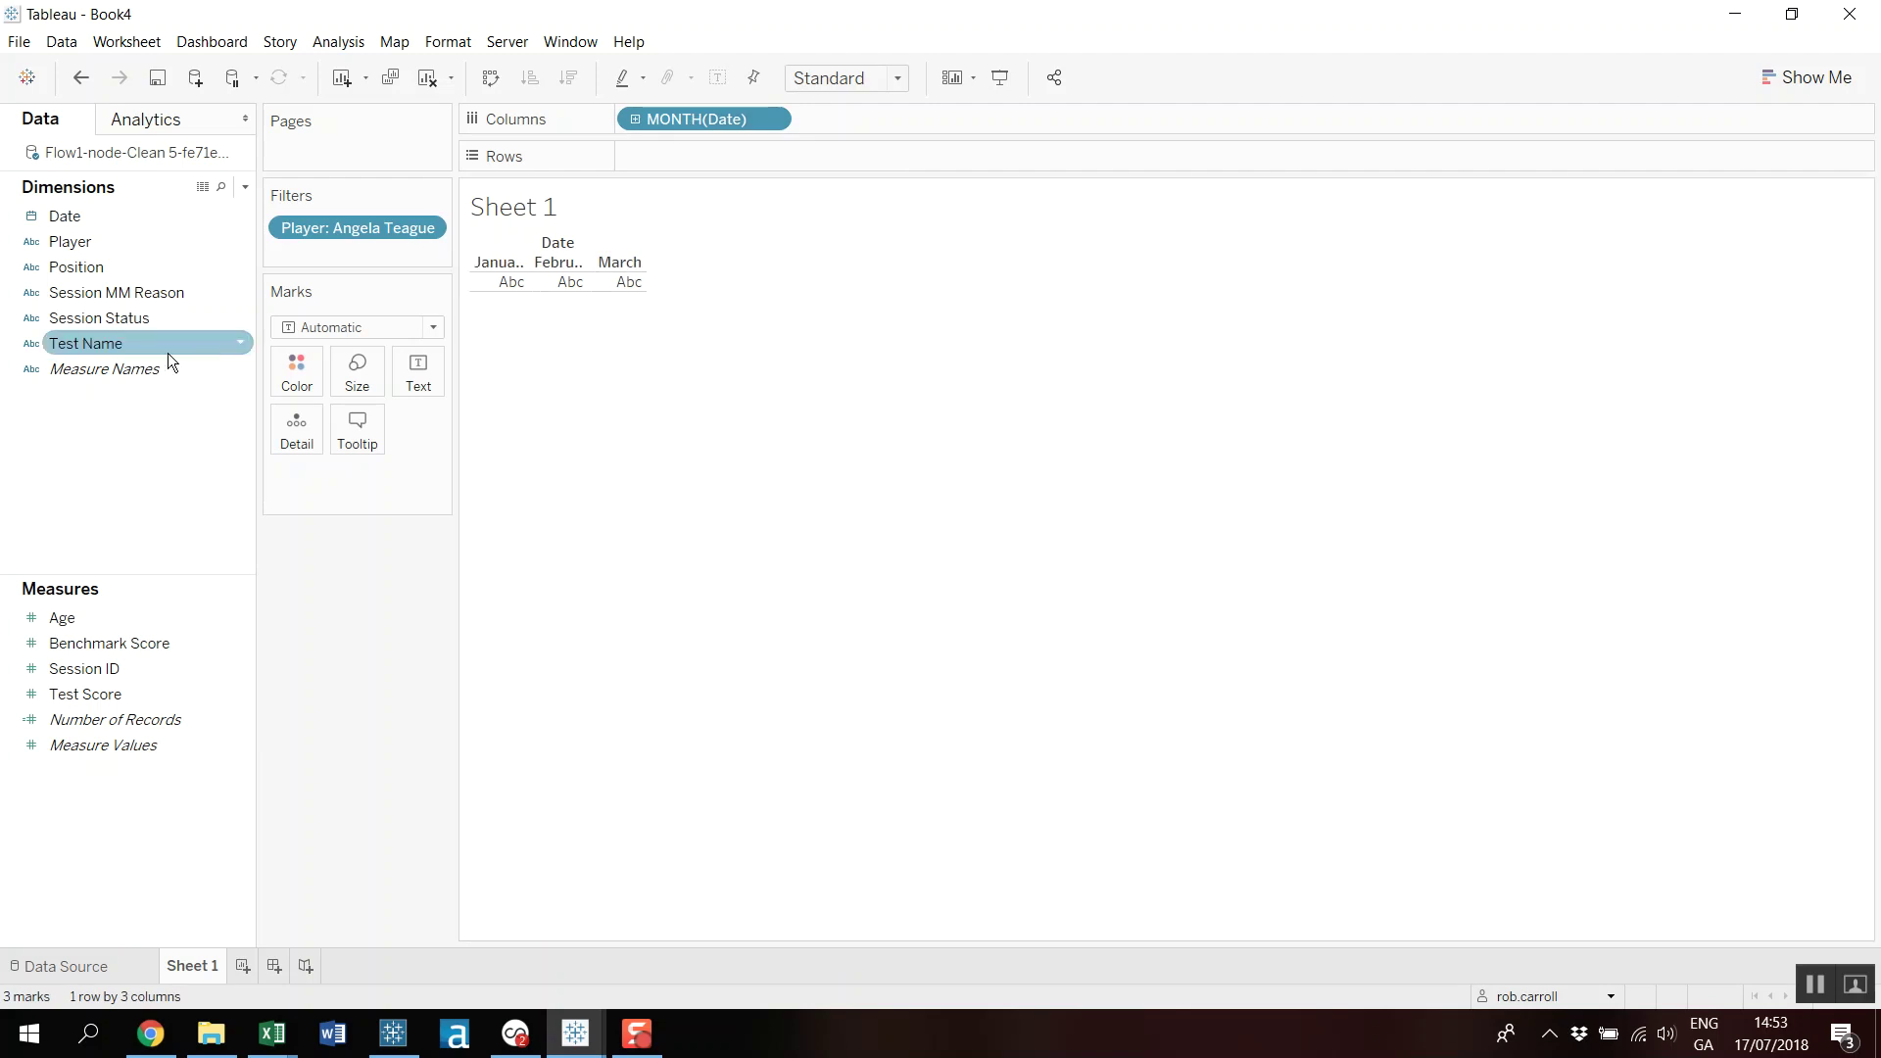
left_click_drag(106, 351, 709, 159)
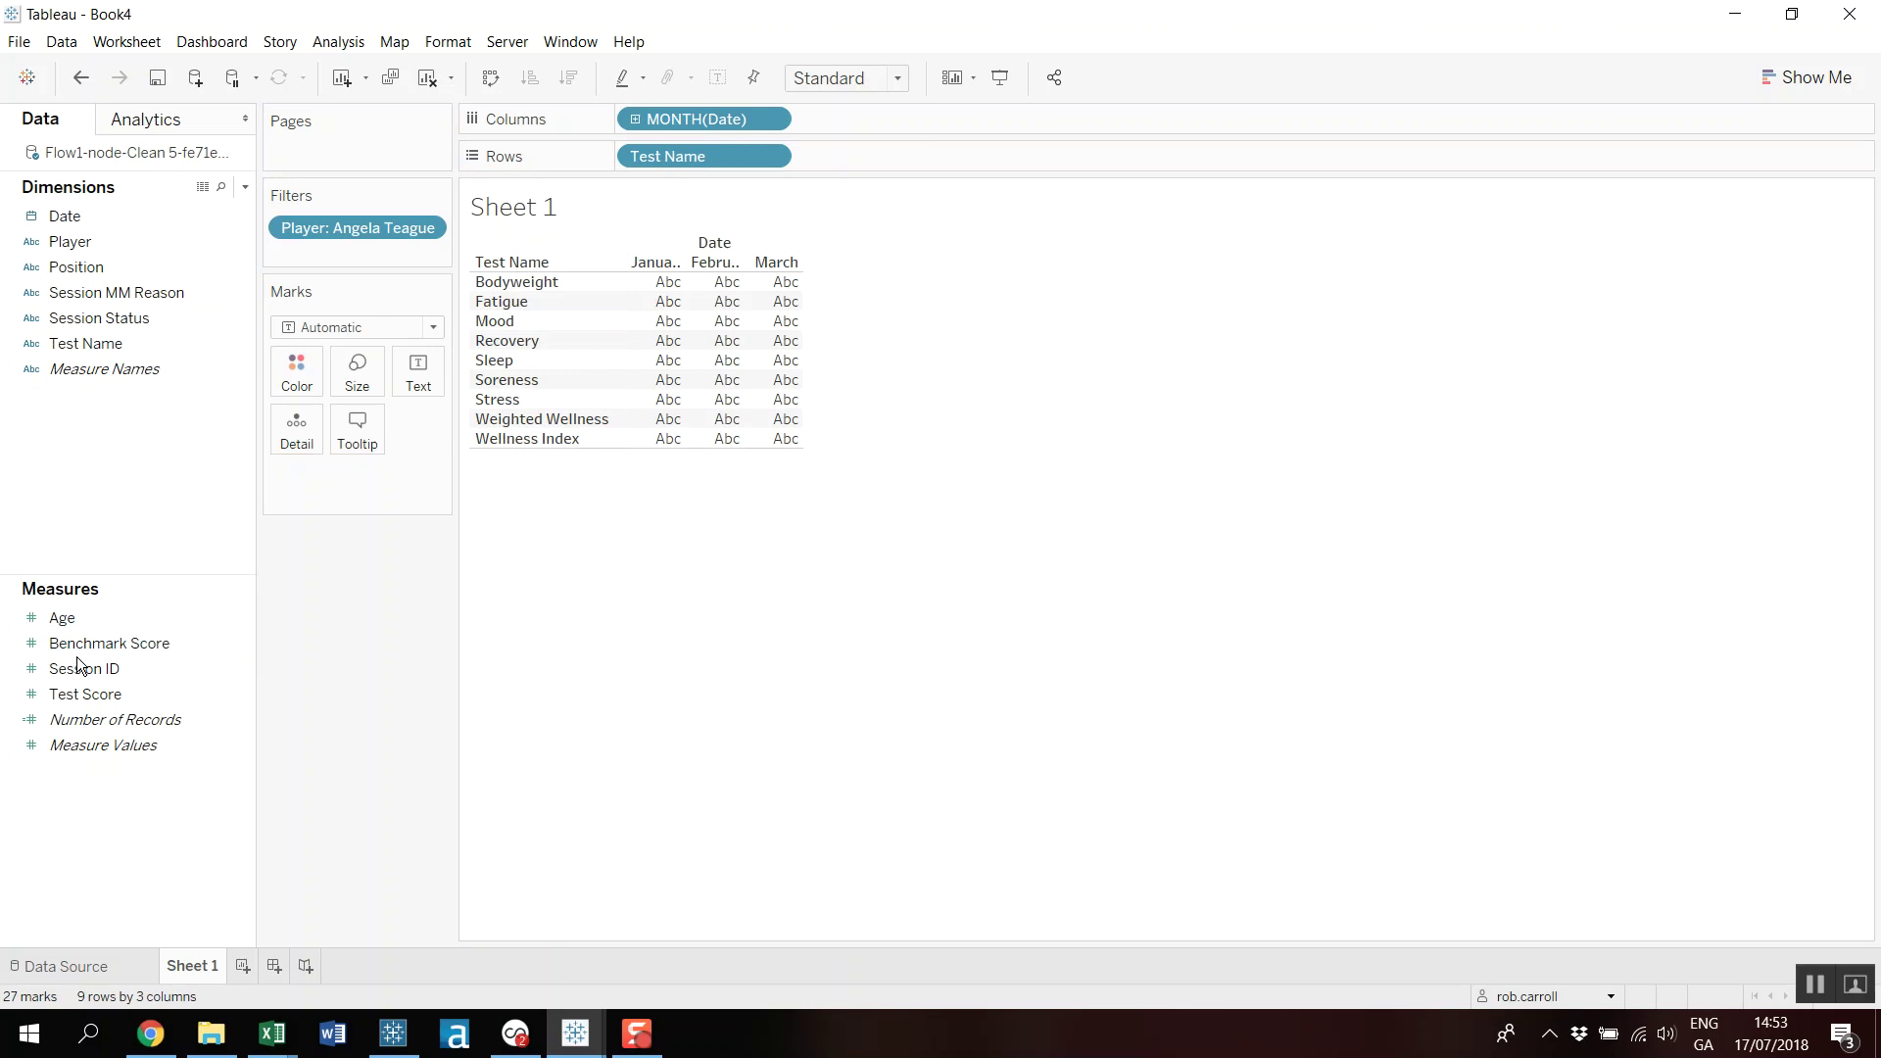
Add Test Score as a sum to the columns and fit the chart to Entire View.
left_click_drag(79, 692, 919, 118)
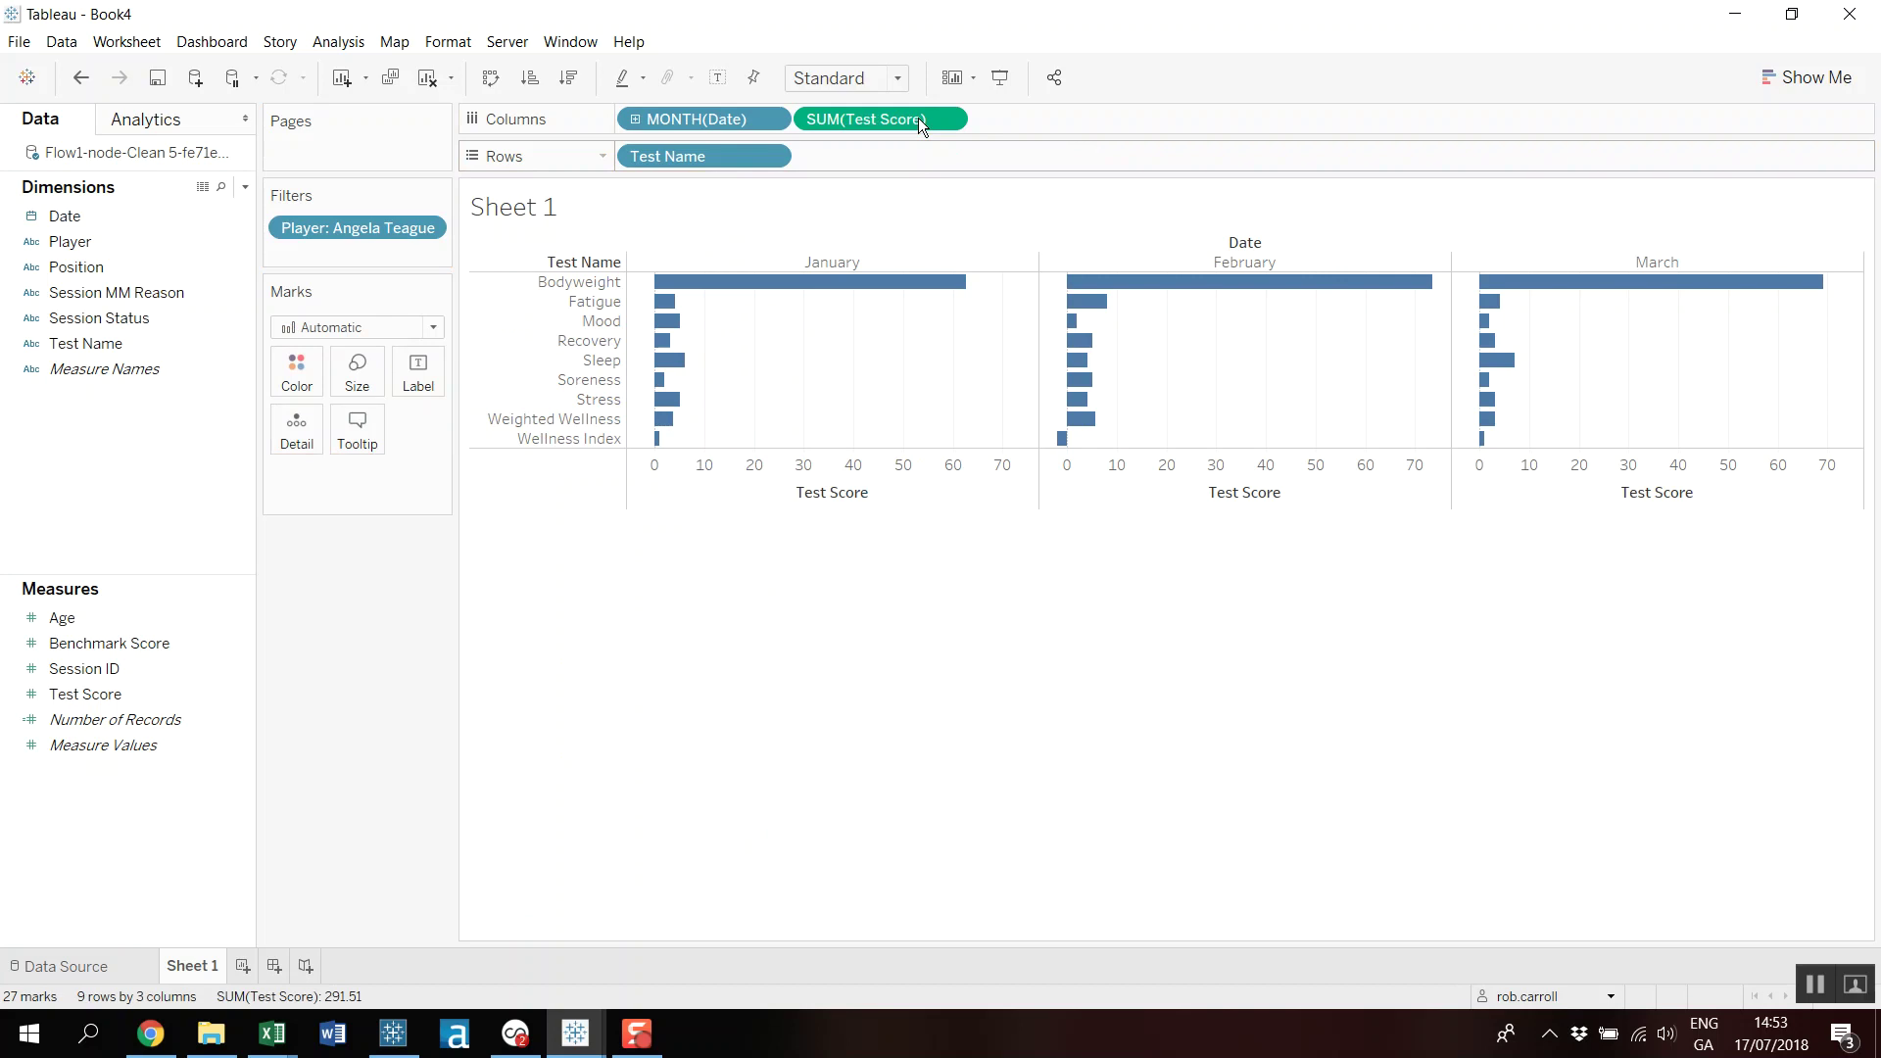
left_click(882, 79)
left_click(872, 174)
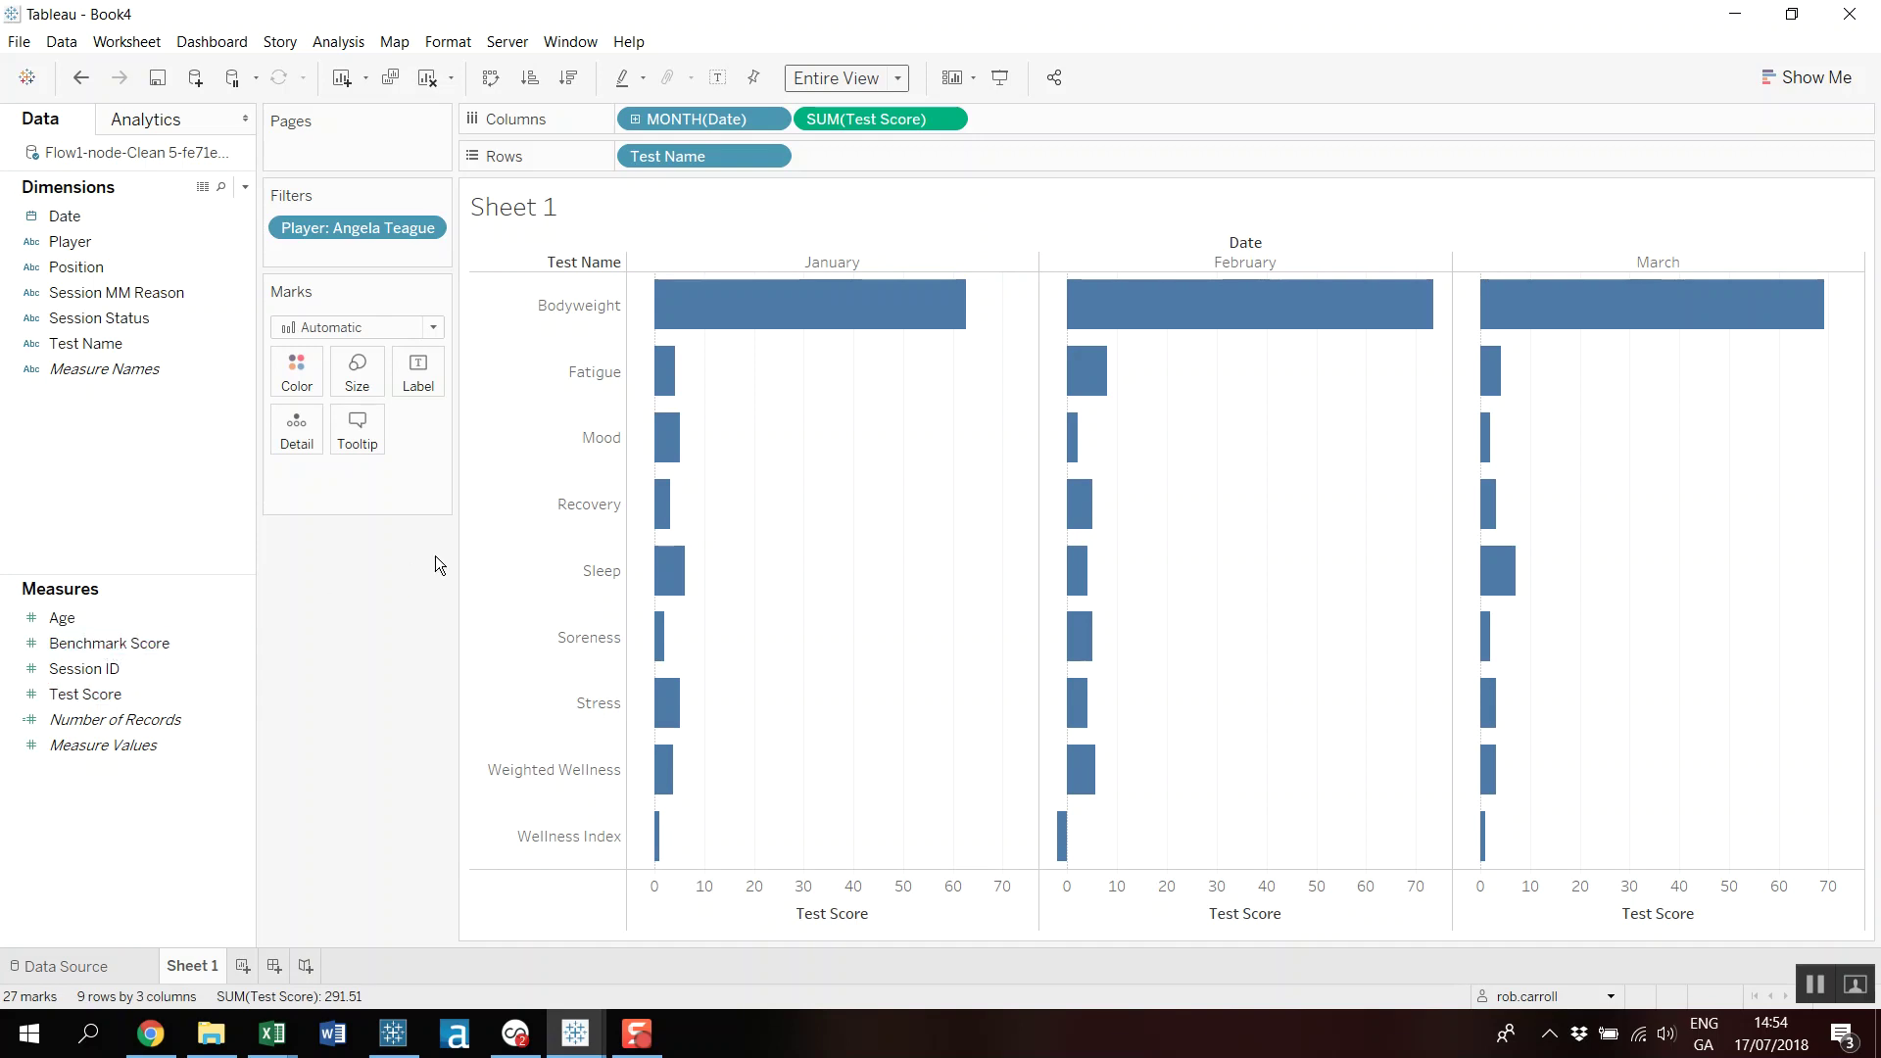
Add Benchmark Score to the columns, showing Test Score marks as bars and Benchmark Score marks as circles.
left_click_drag(102, 643, 1086, 120)
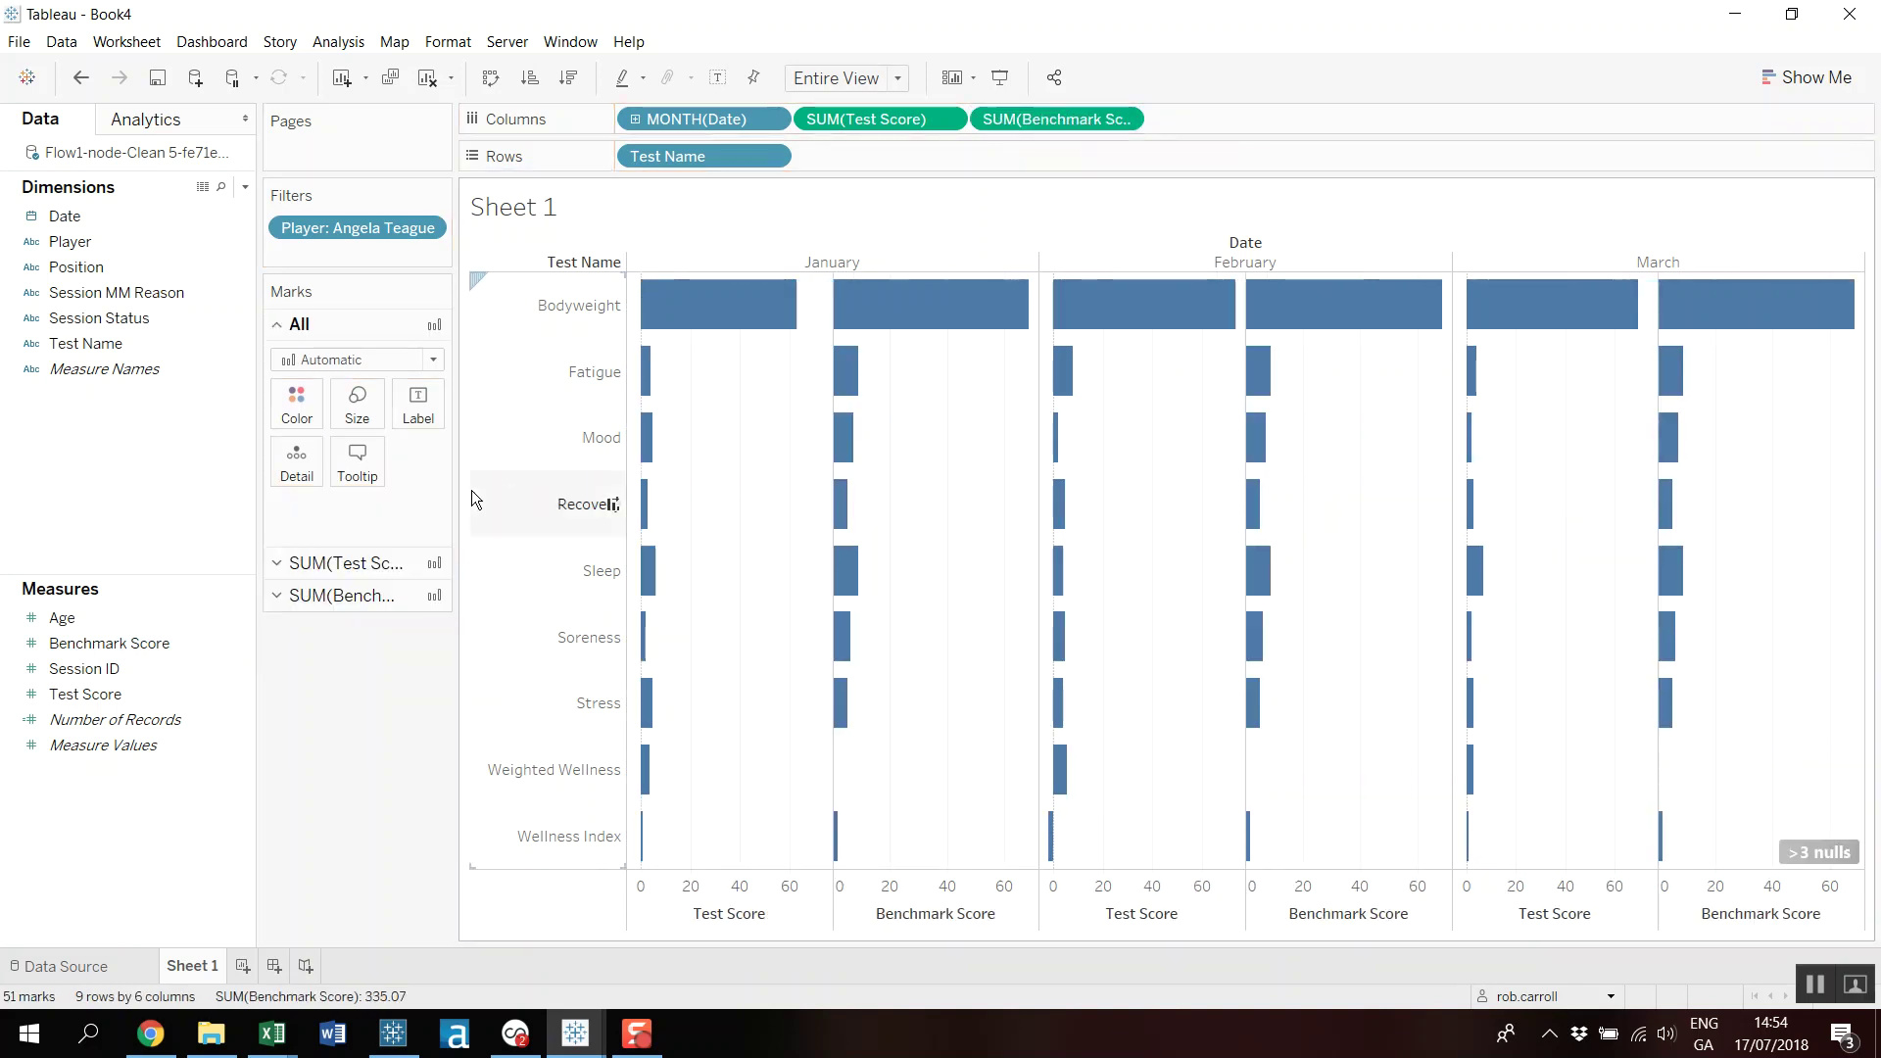
left_click(384, 564)
left_click(433, 393)
left_click(371, 441)
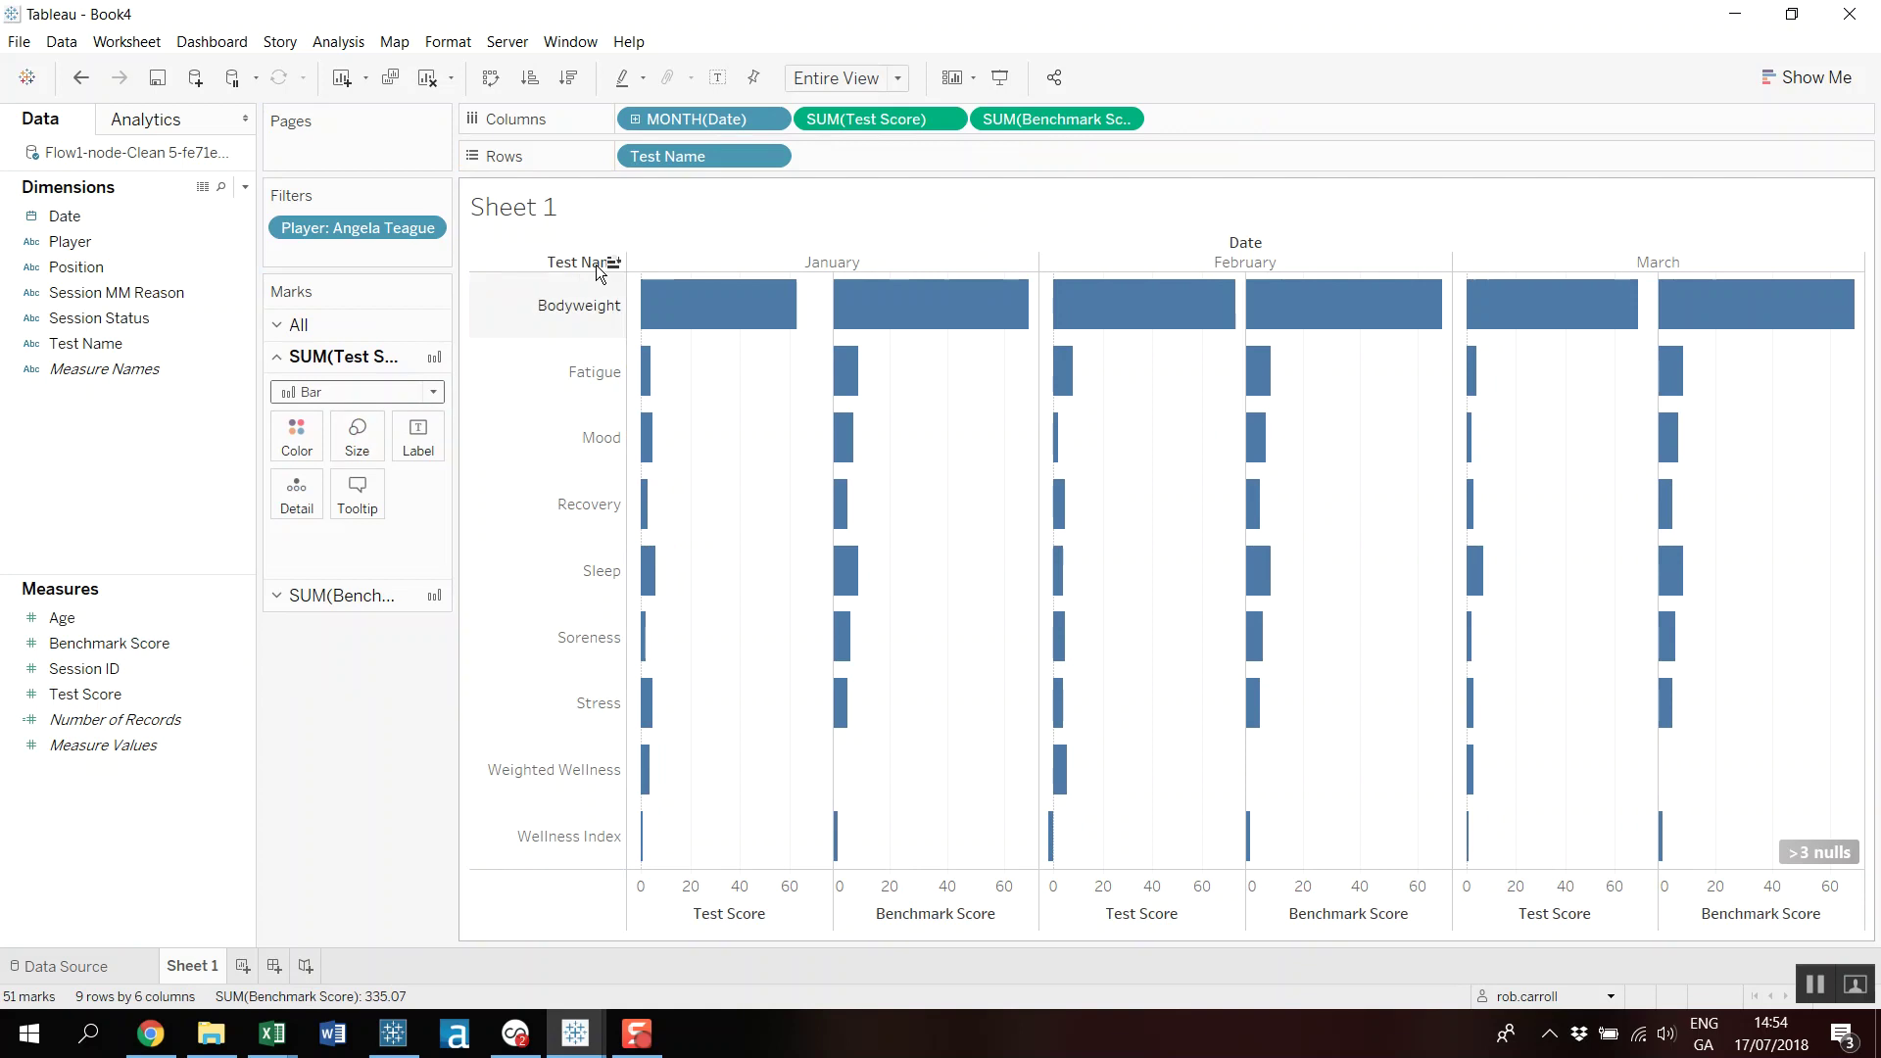
left_click(358, 591)
left_click(422, 429)
left_click(331, 564)
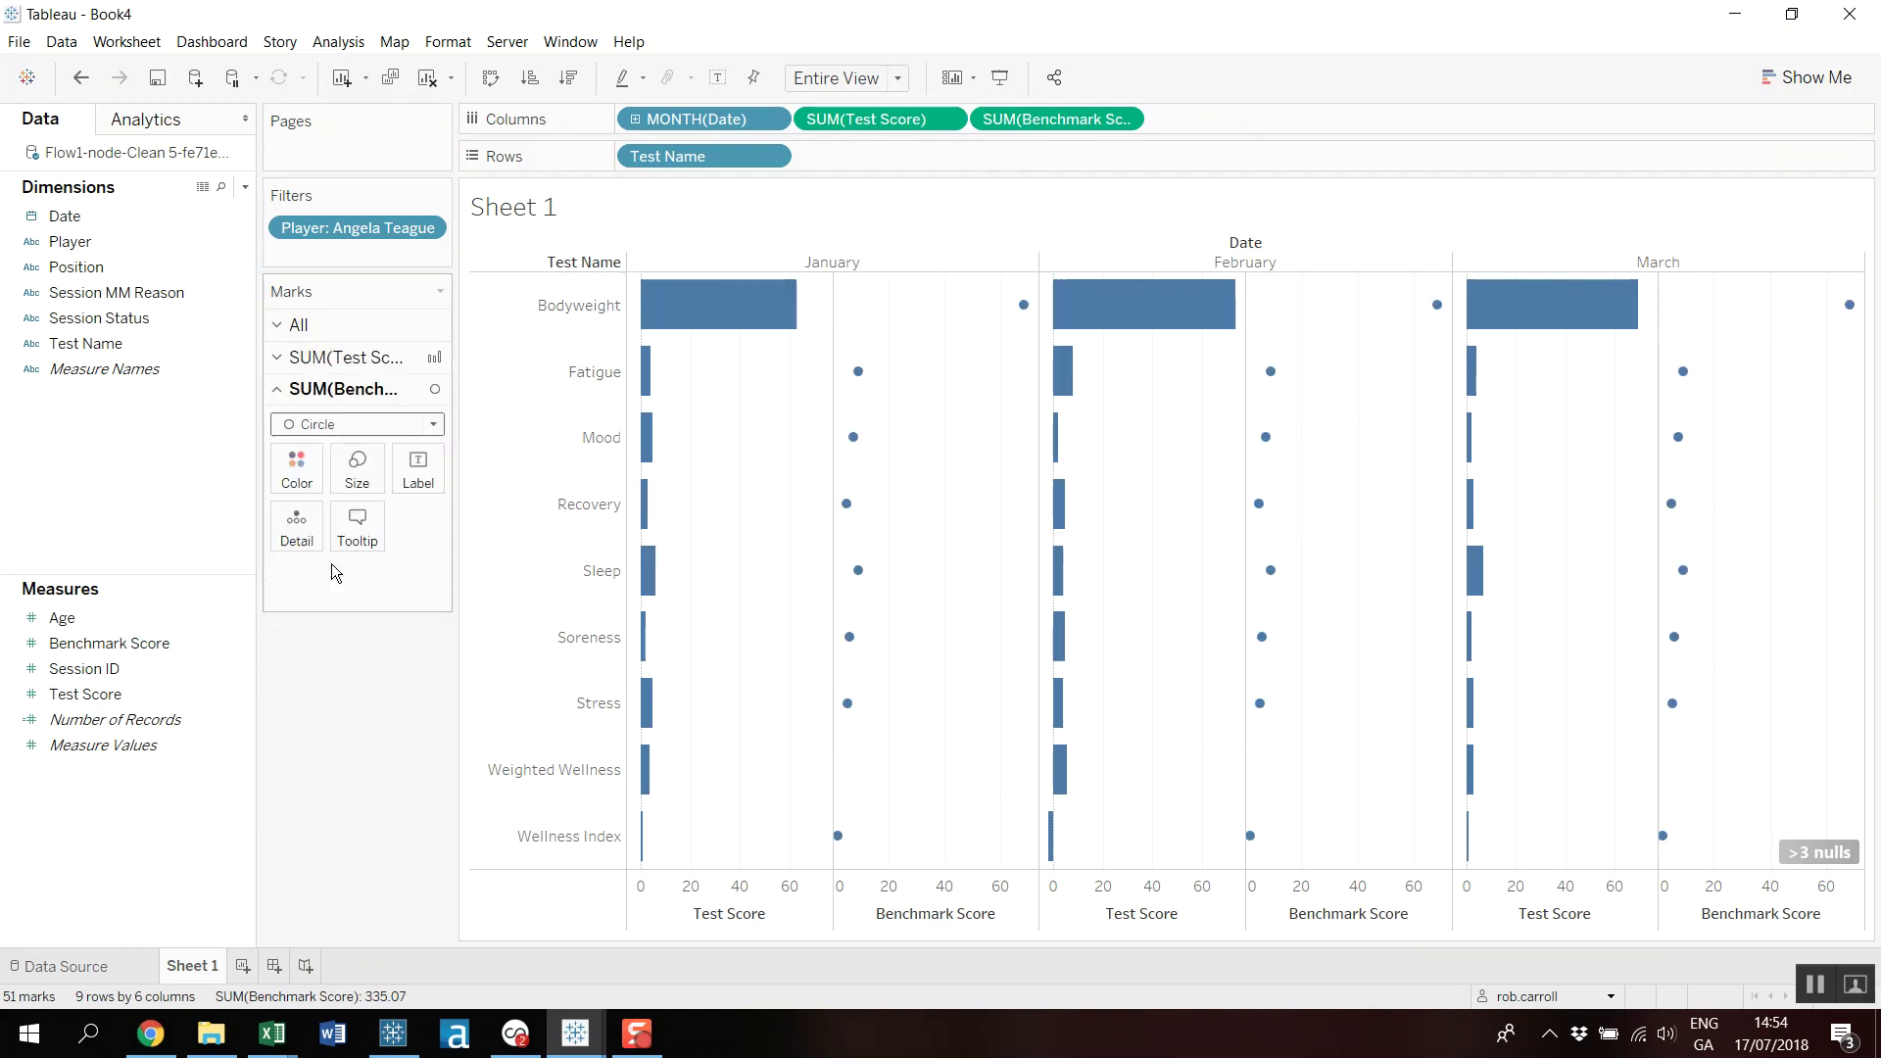
Combine Benchmark Score with Test Score on a dual axis and synchronize the two axes.
left_click(1124, 120)
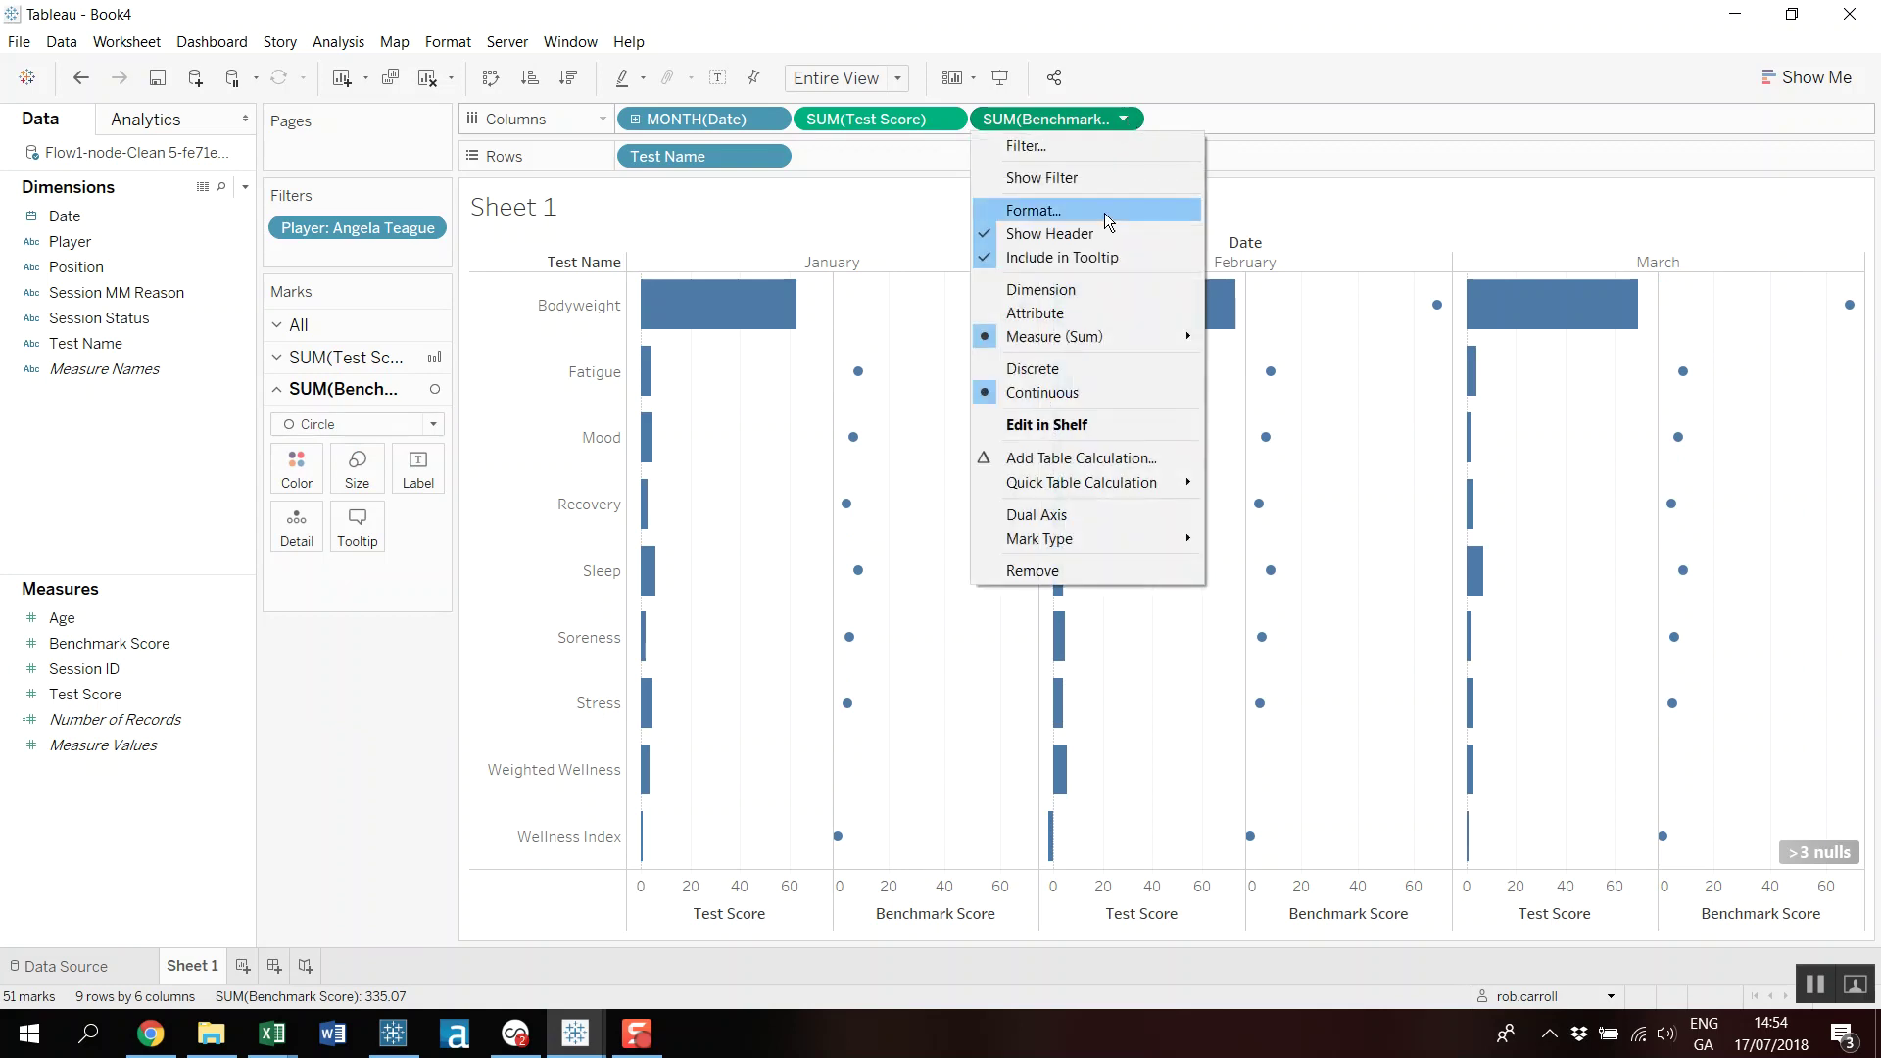
left_click(1066, 511)
left_click(1122, 117)
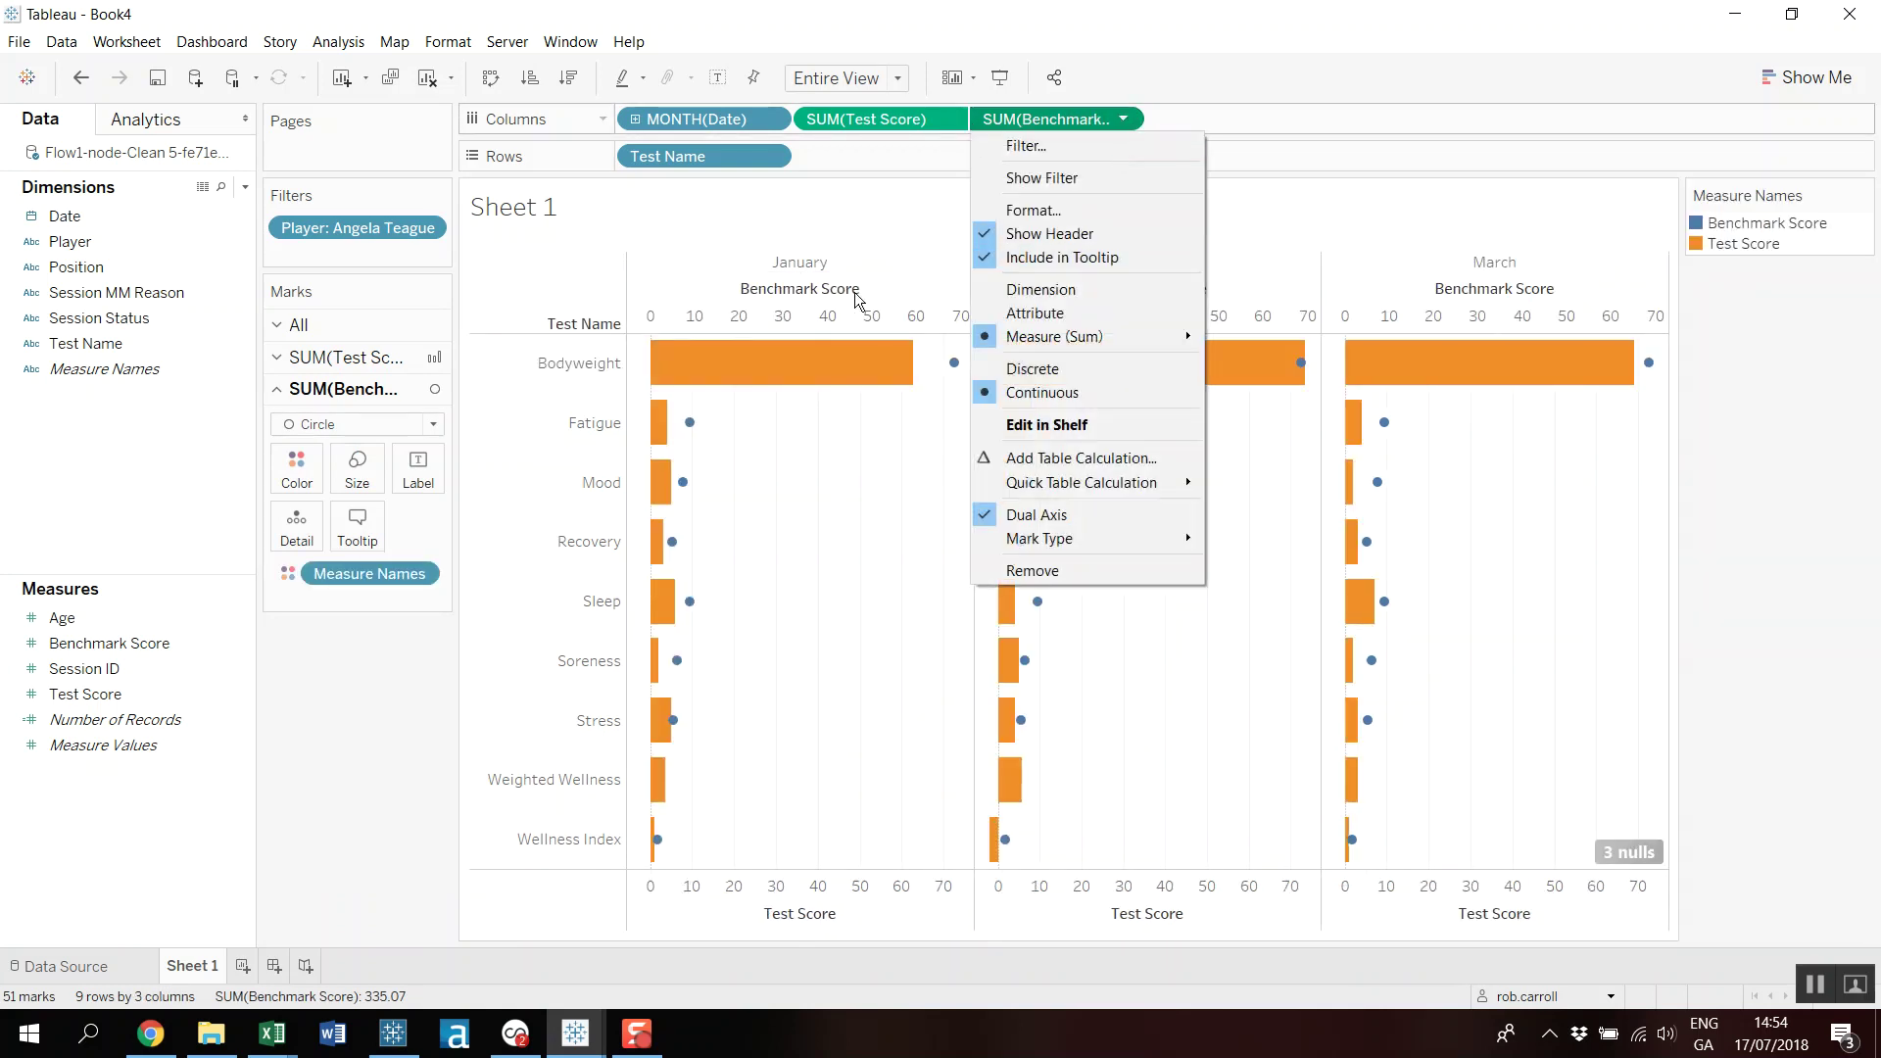
right_click(821, 297)
left_click(910, 425)
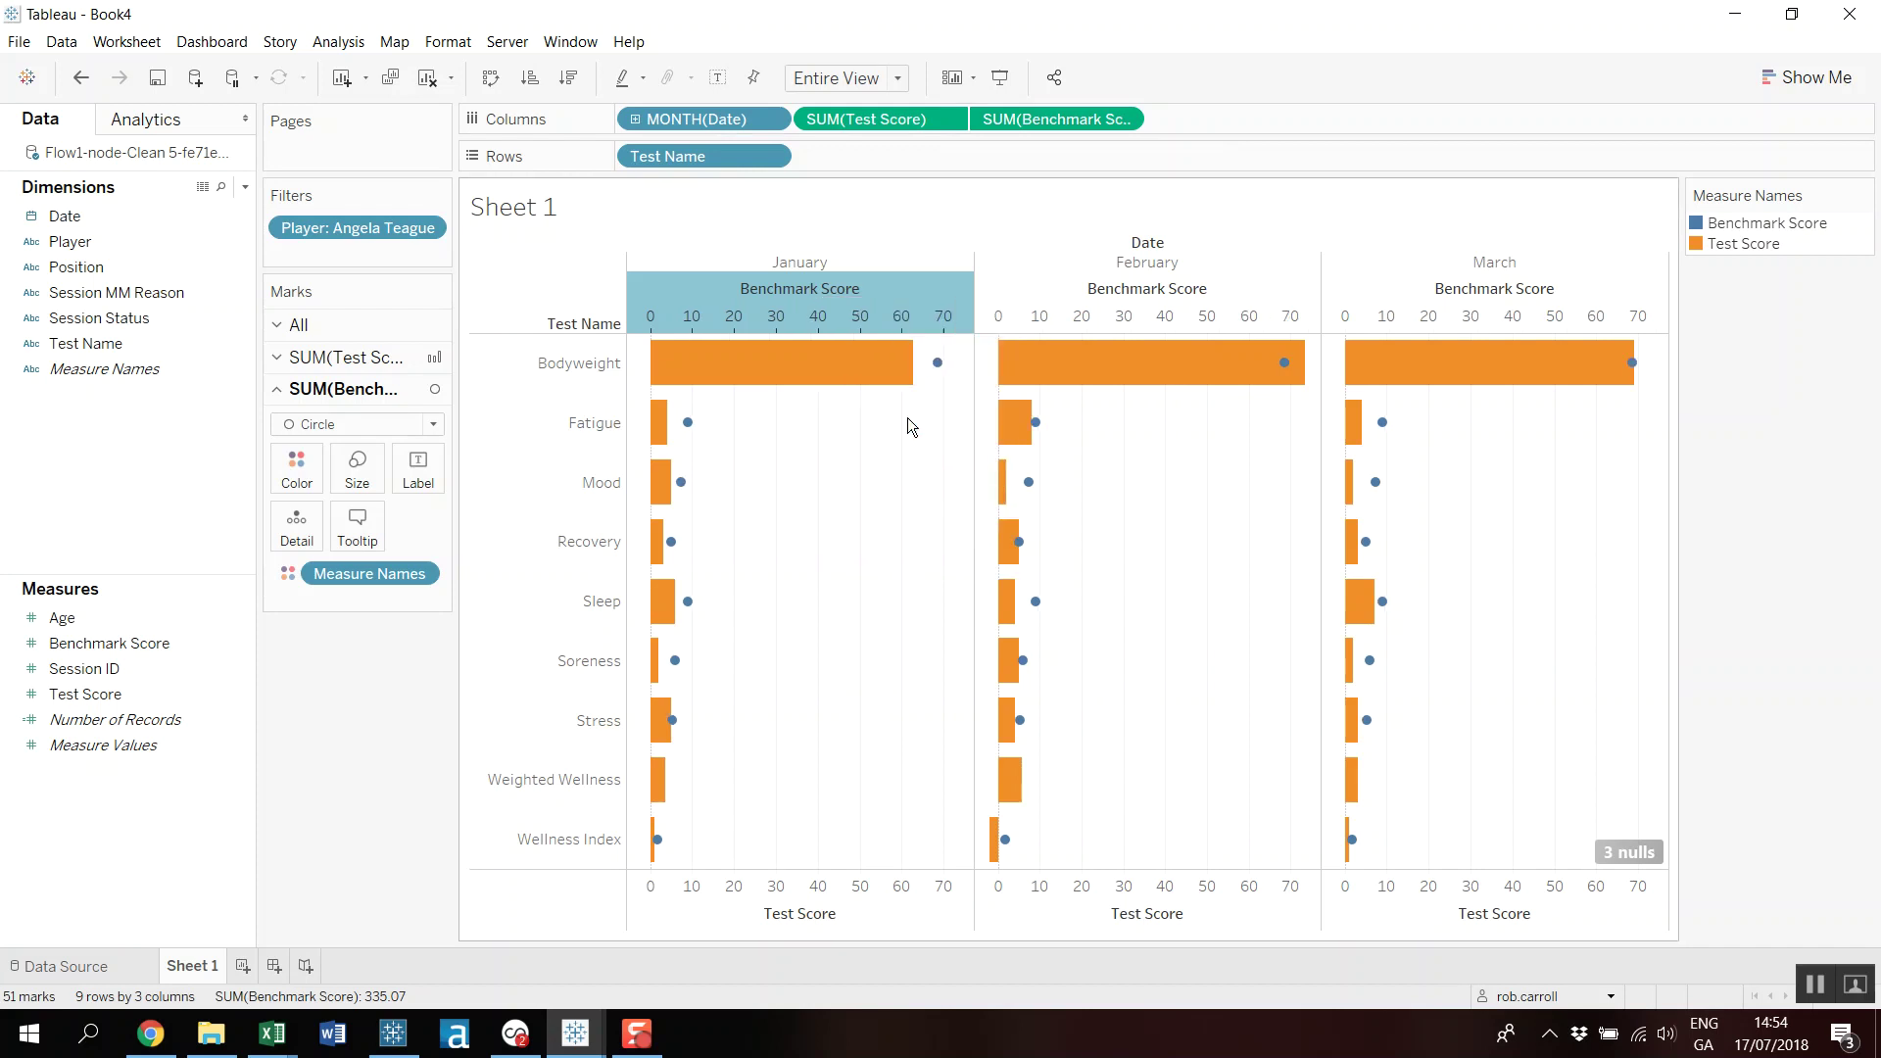
Hide the Benchmark Score axis header above the chart.
right_click(887, 298)
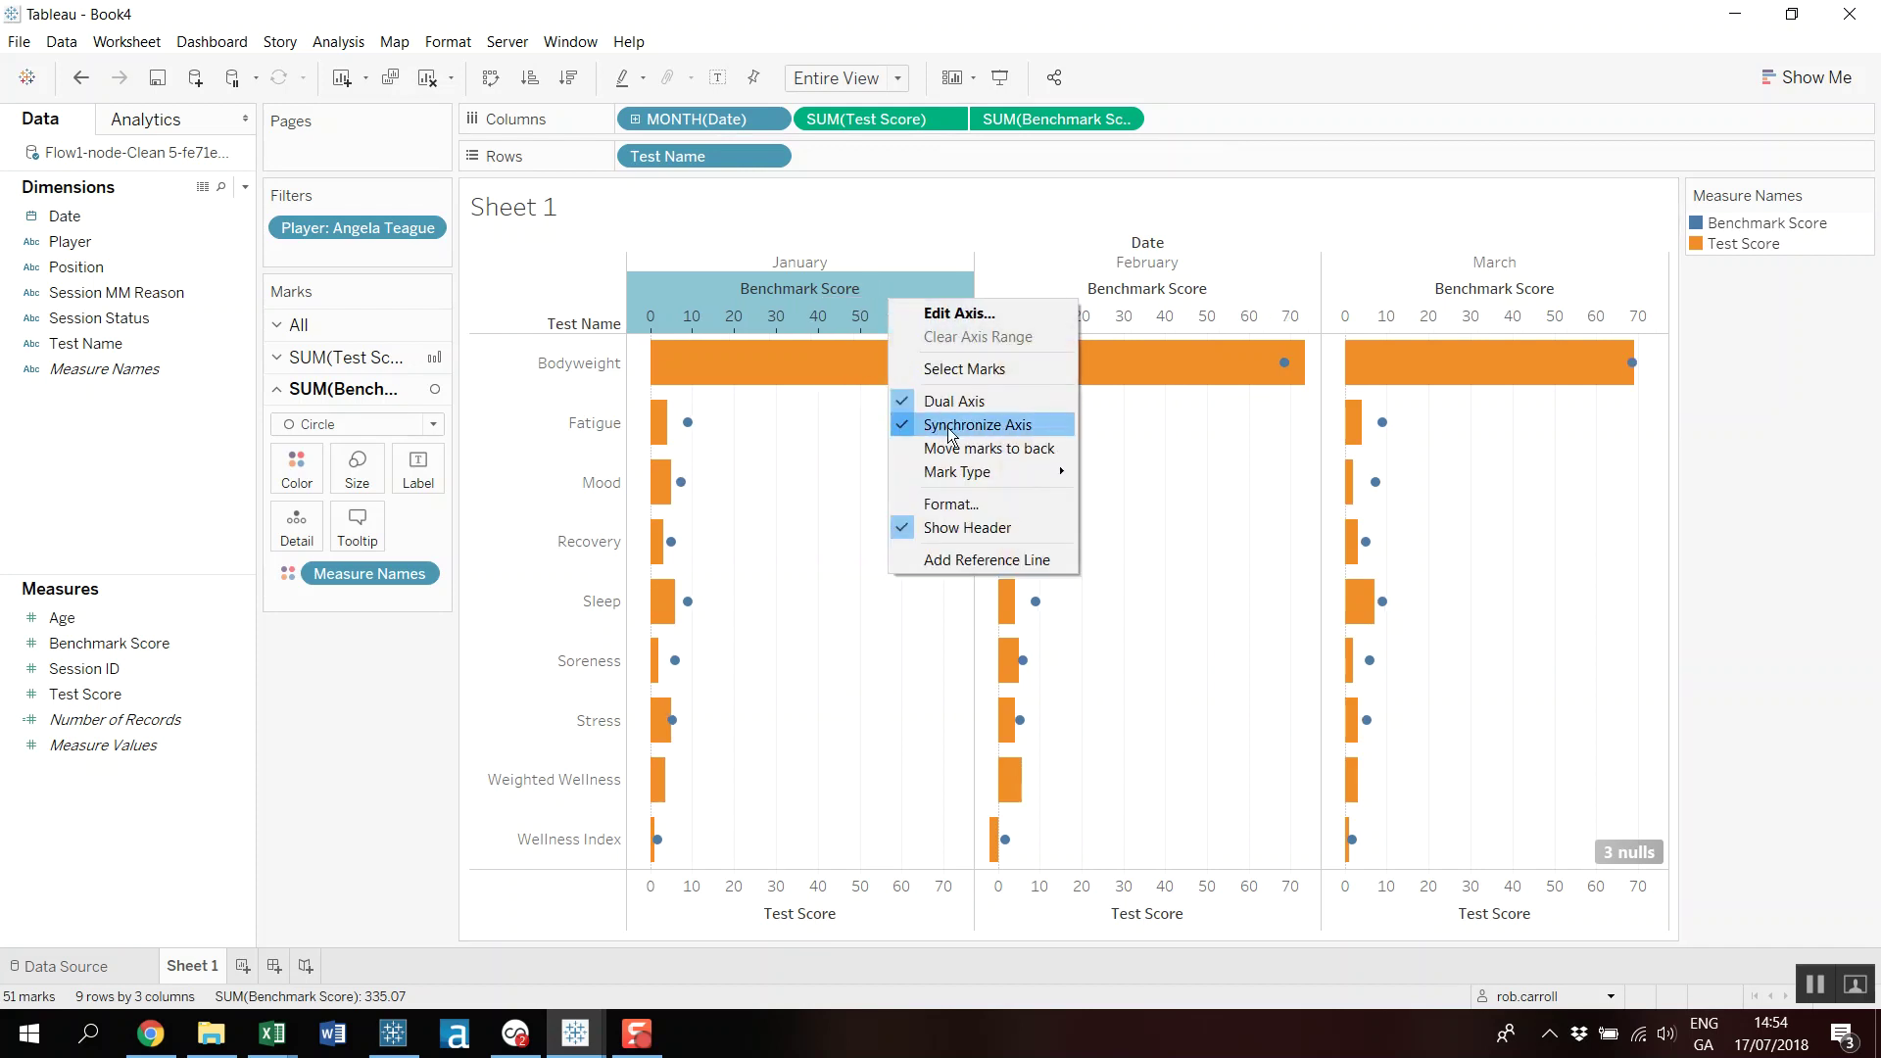
left_click(978, 536)
right_click(891, 298)
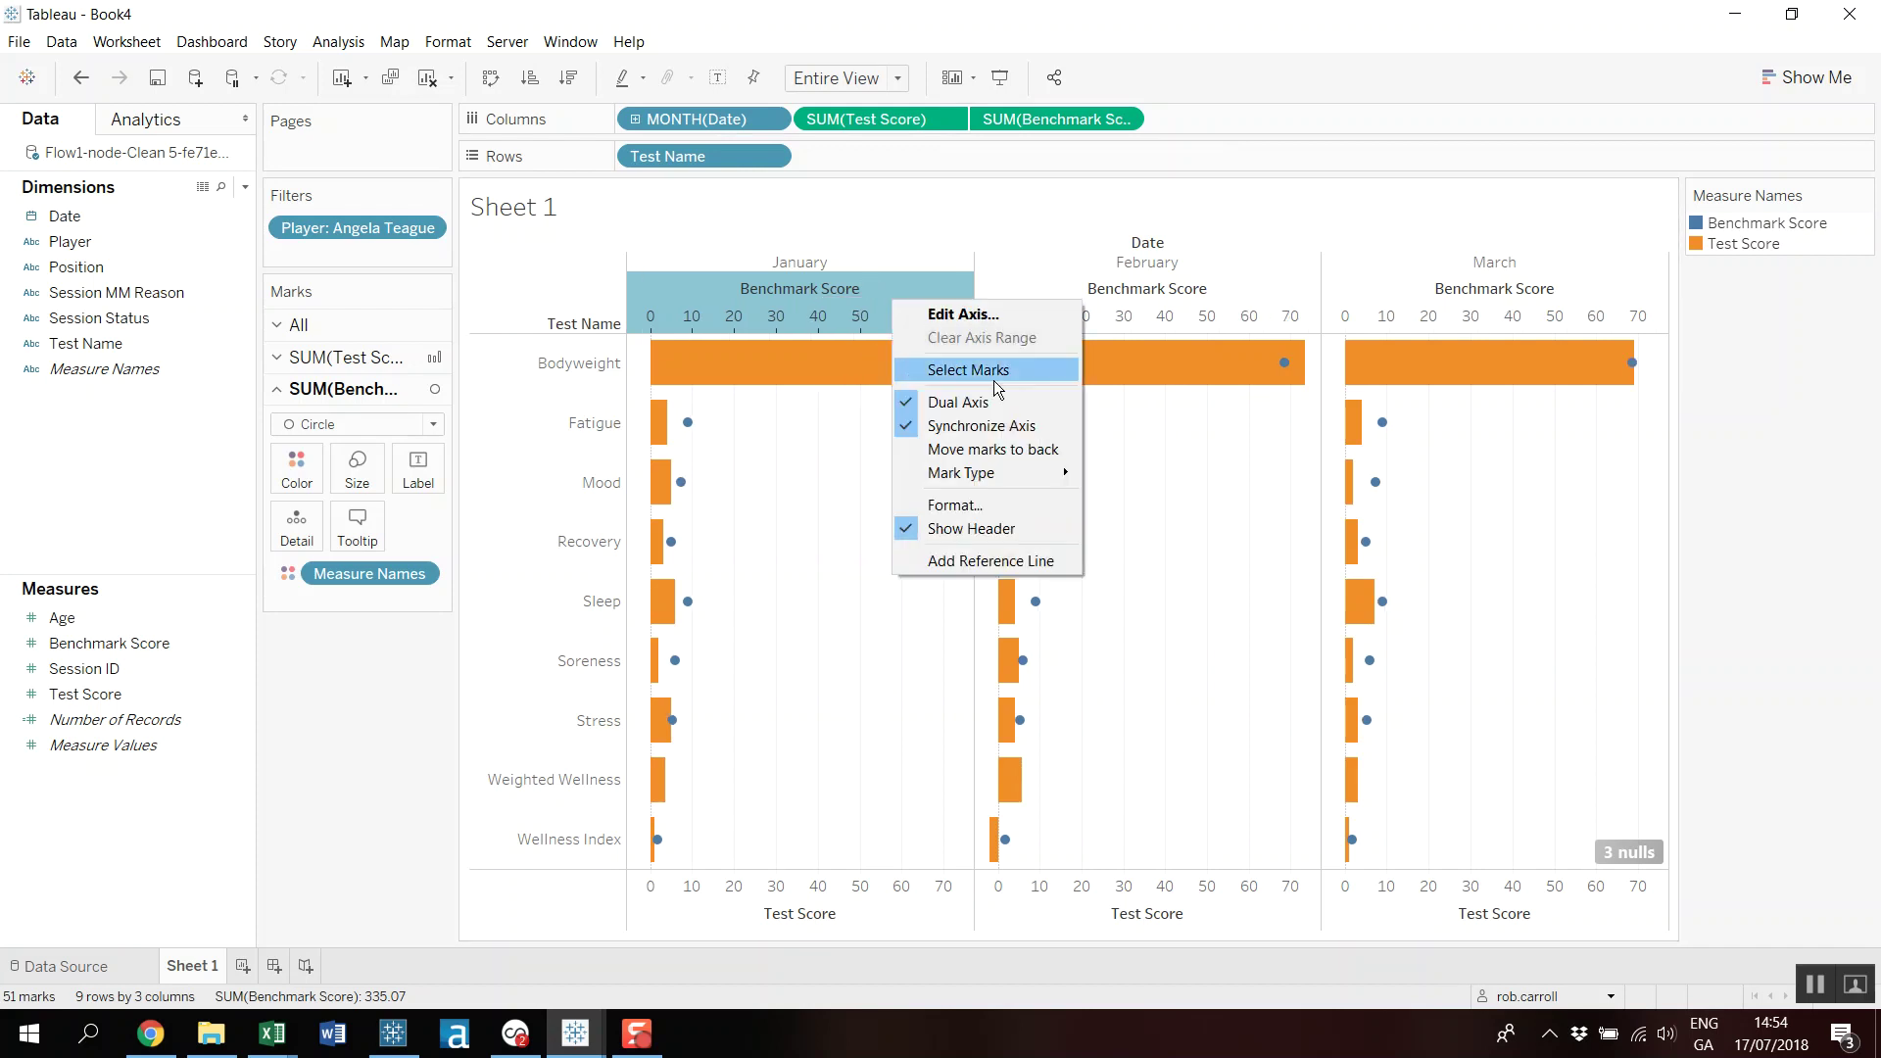
left_click(983, 527)
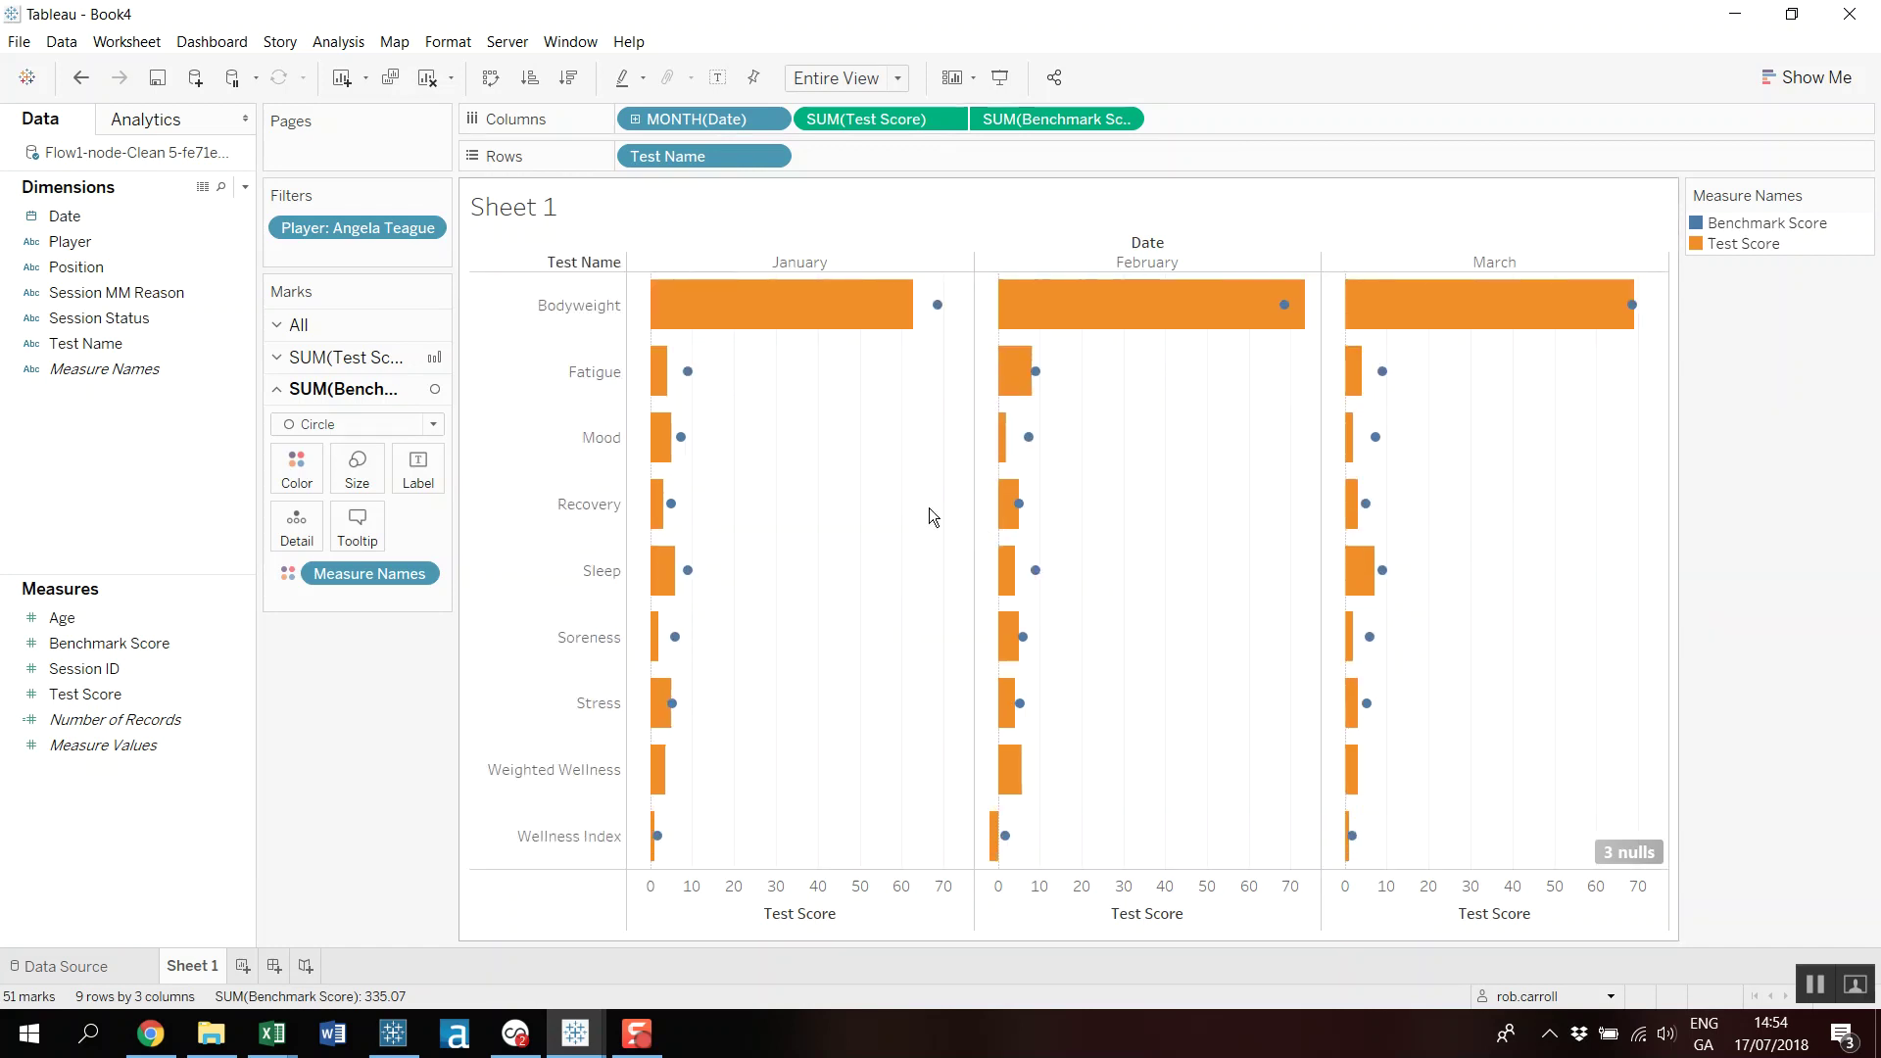
Remove Measure Names from the Benchmark Score marks, color the circles black and enlarge them.
left_click_drag(363, 573, 347, 649)
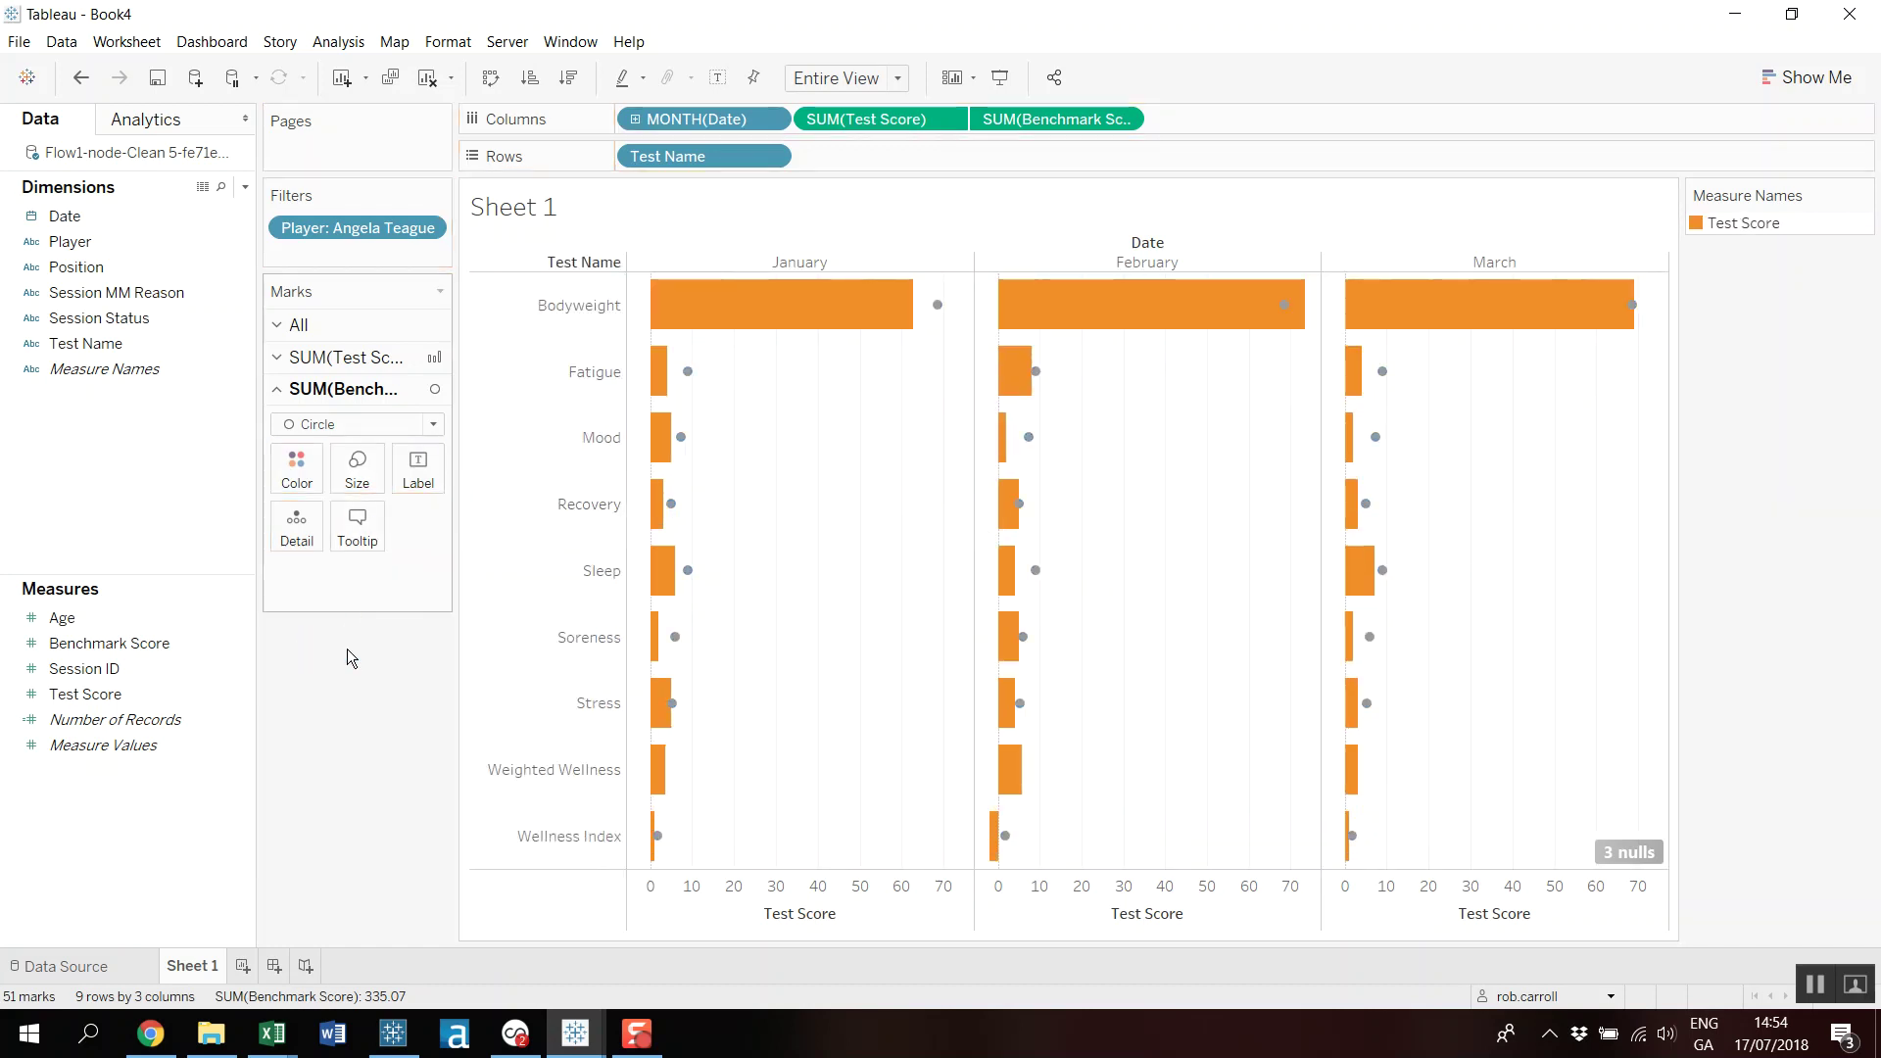
left_click(299, 467)
left_click(313, 543)
left_click(363, 475)
left_click(425, 528)
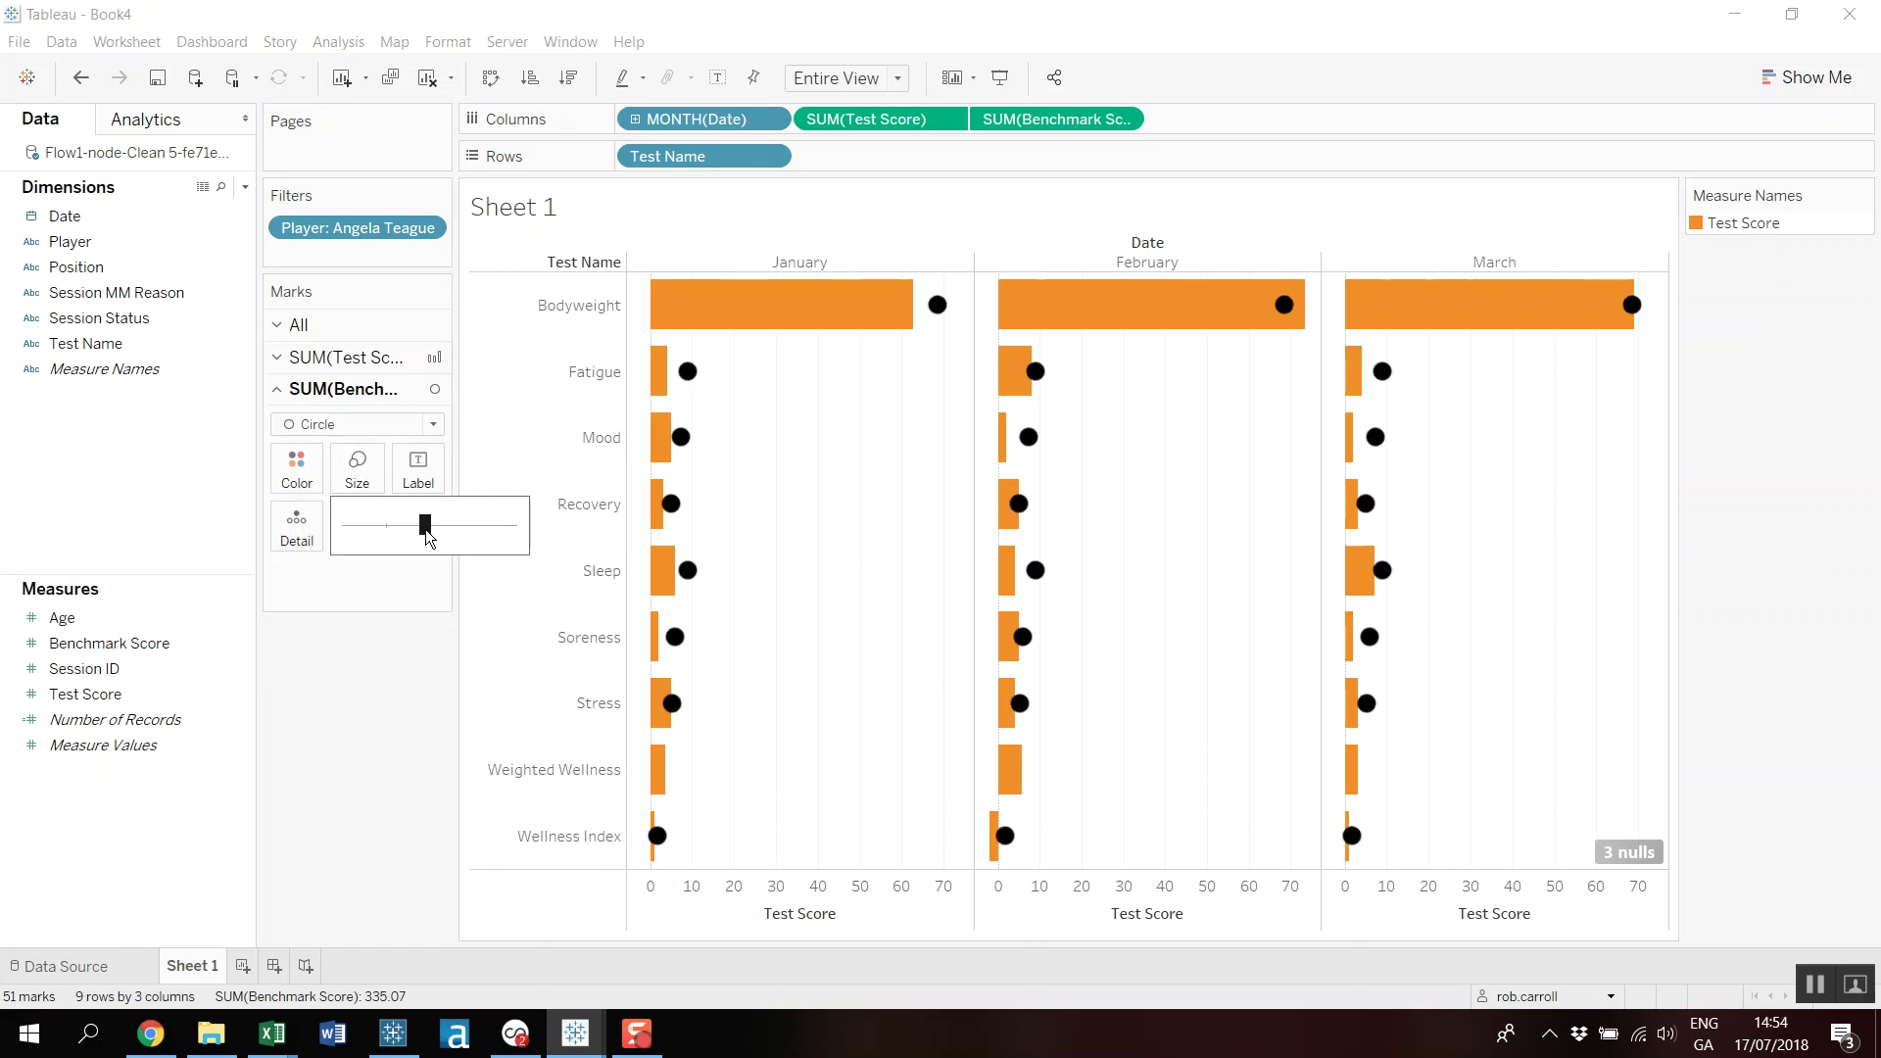
left_click(391, 743)
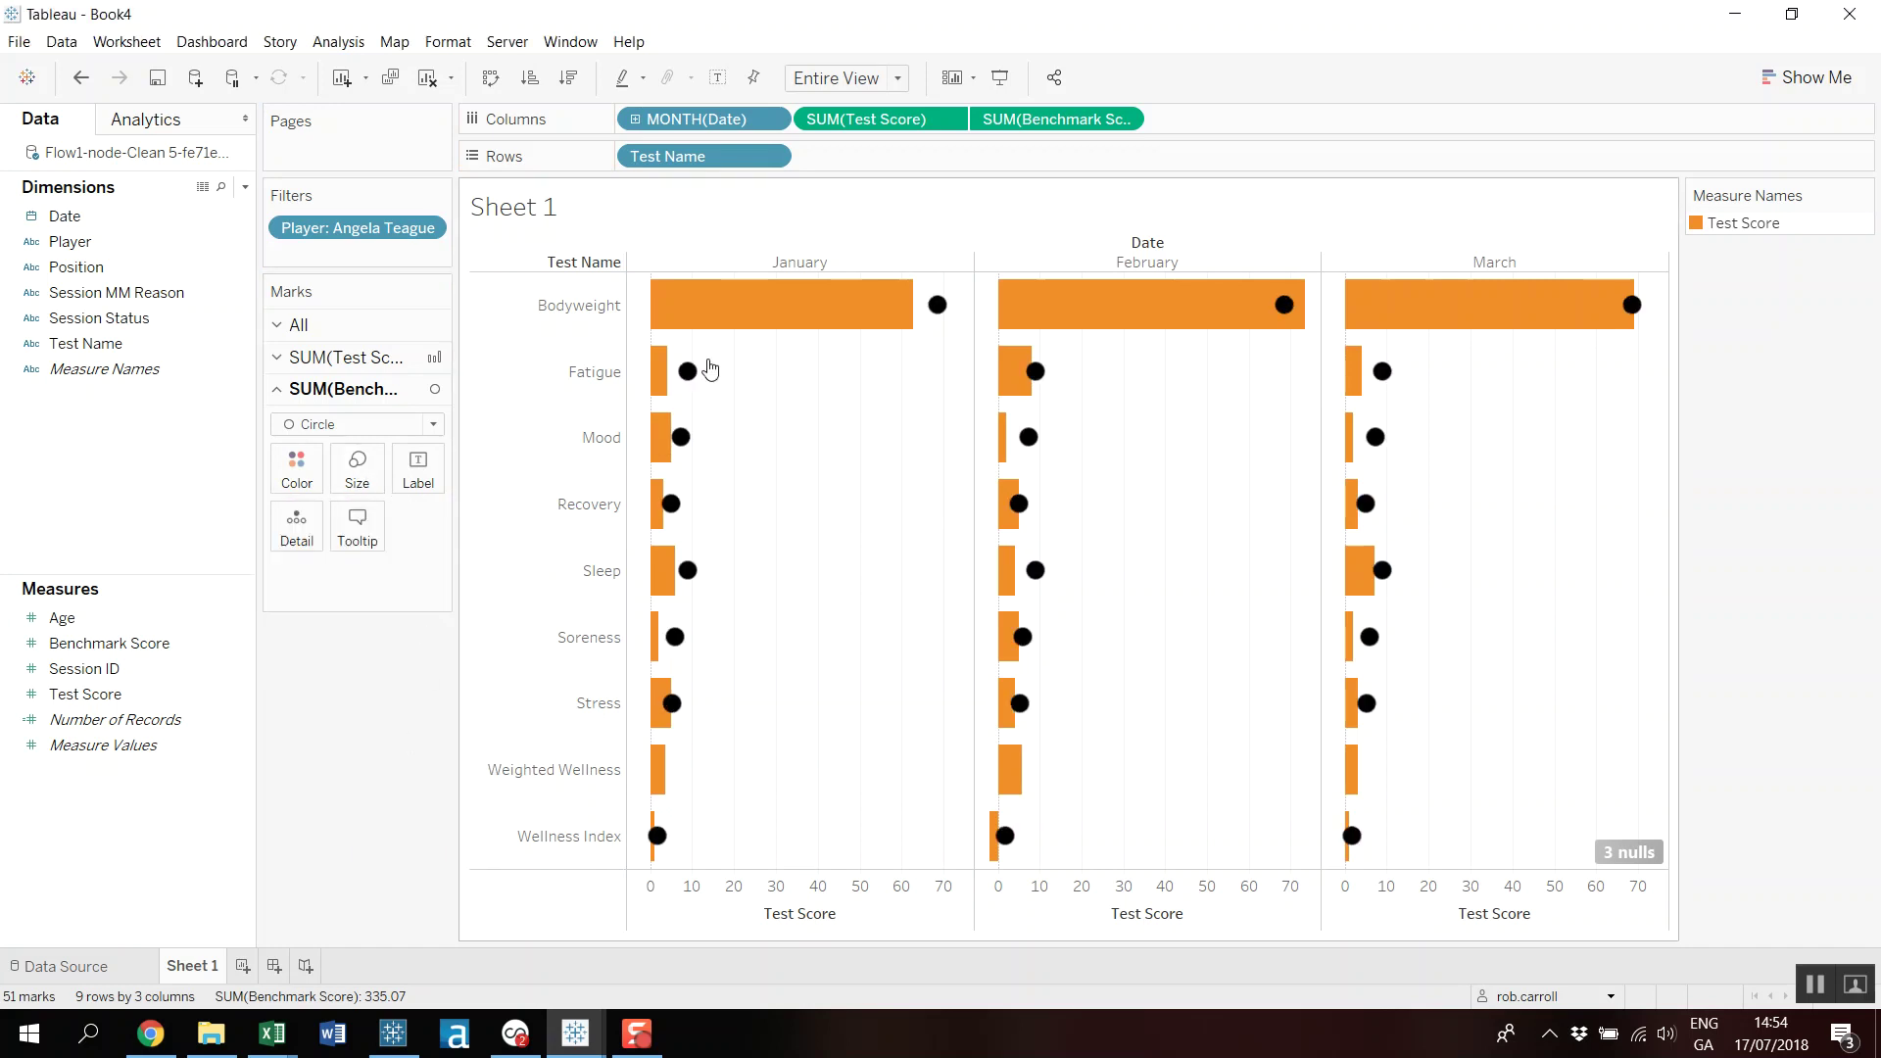
Remove the Measure Names coloring from all marks so the Test Score bars share one color.
left_click(383, 361)
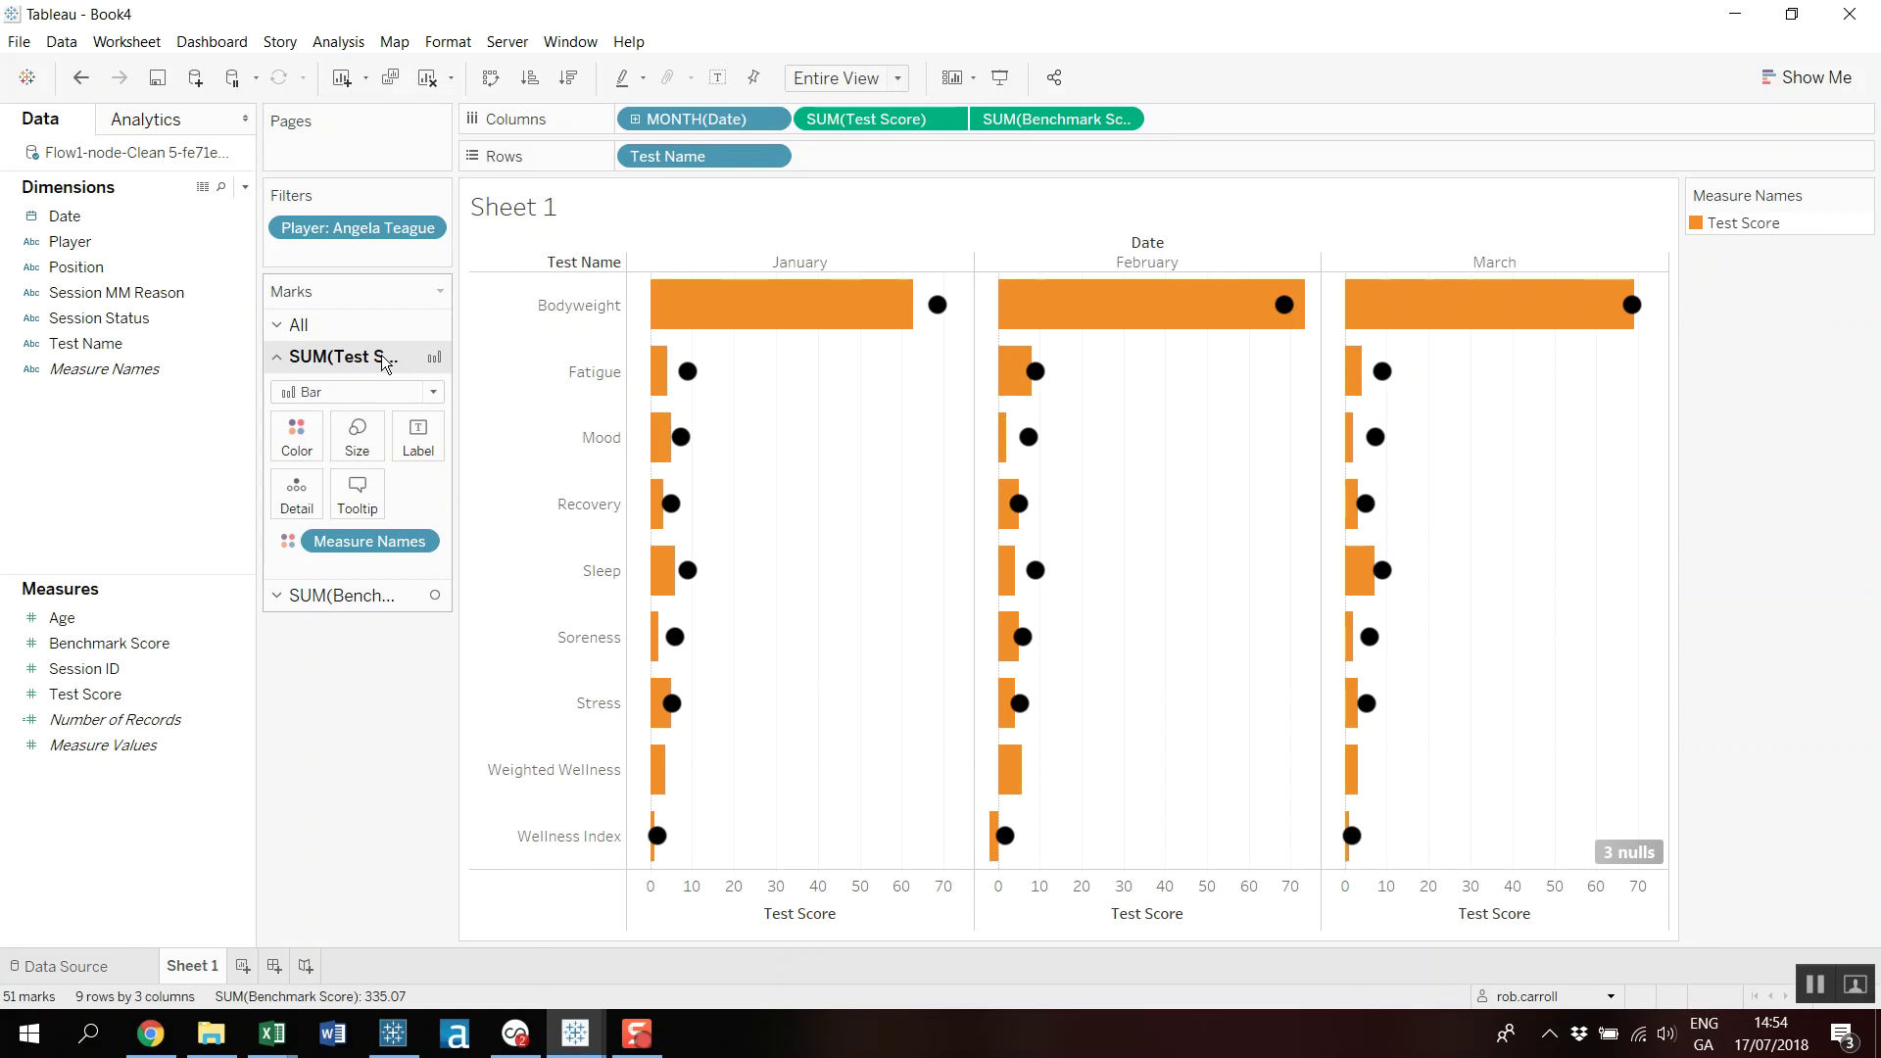
left_click(299, 324)
left_click_drag(363, 509, 368, 702)
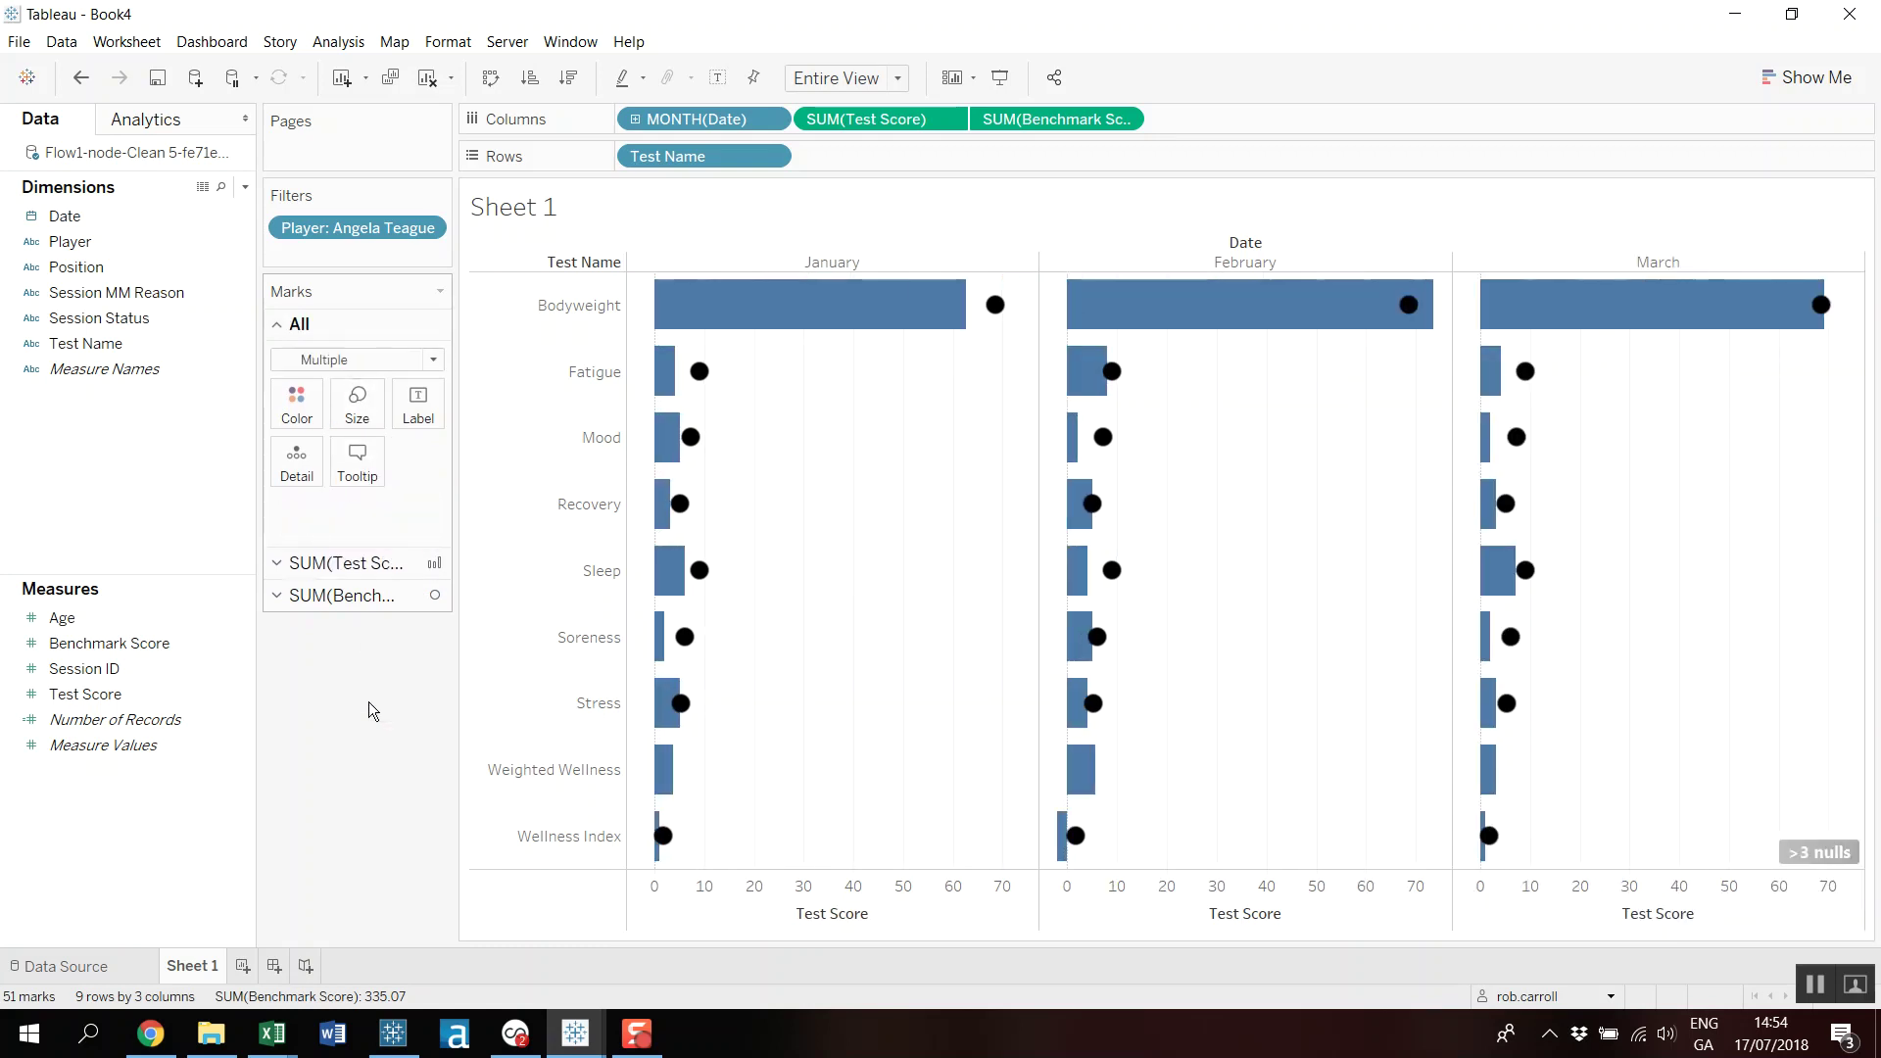
mouse_move(674, 581)
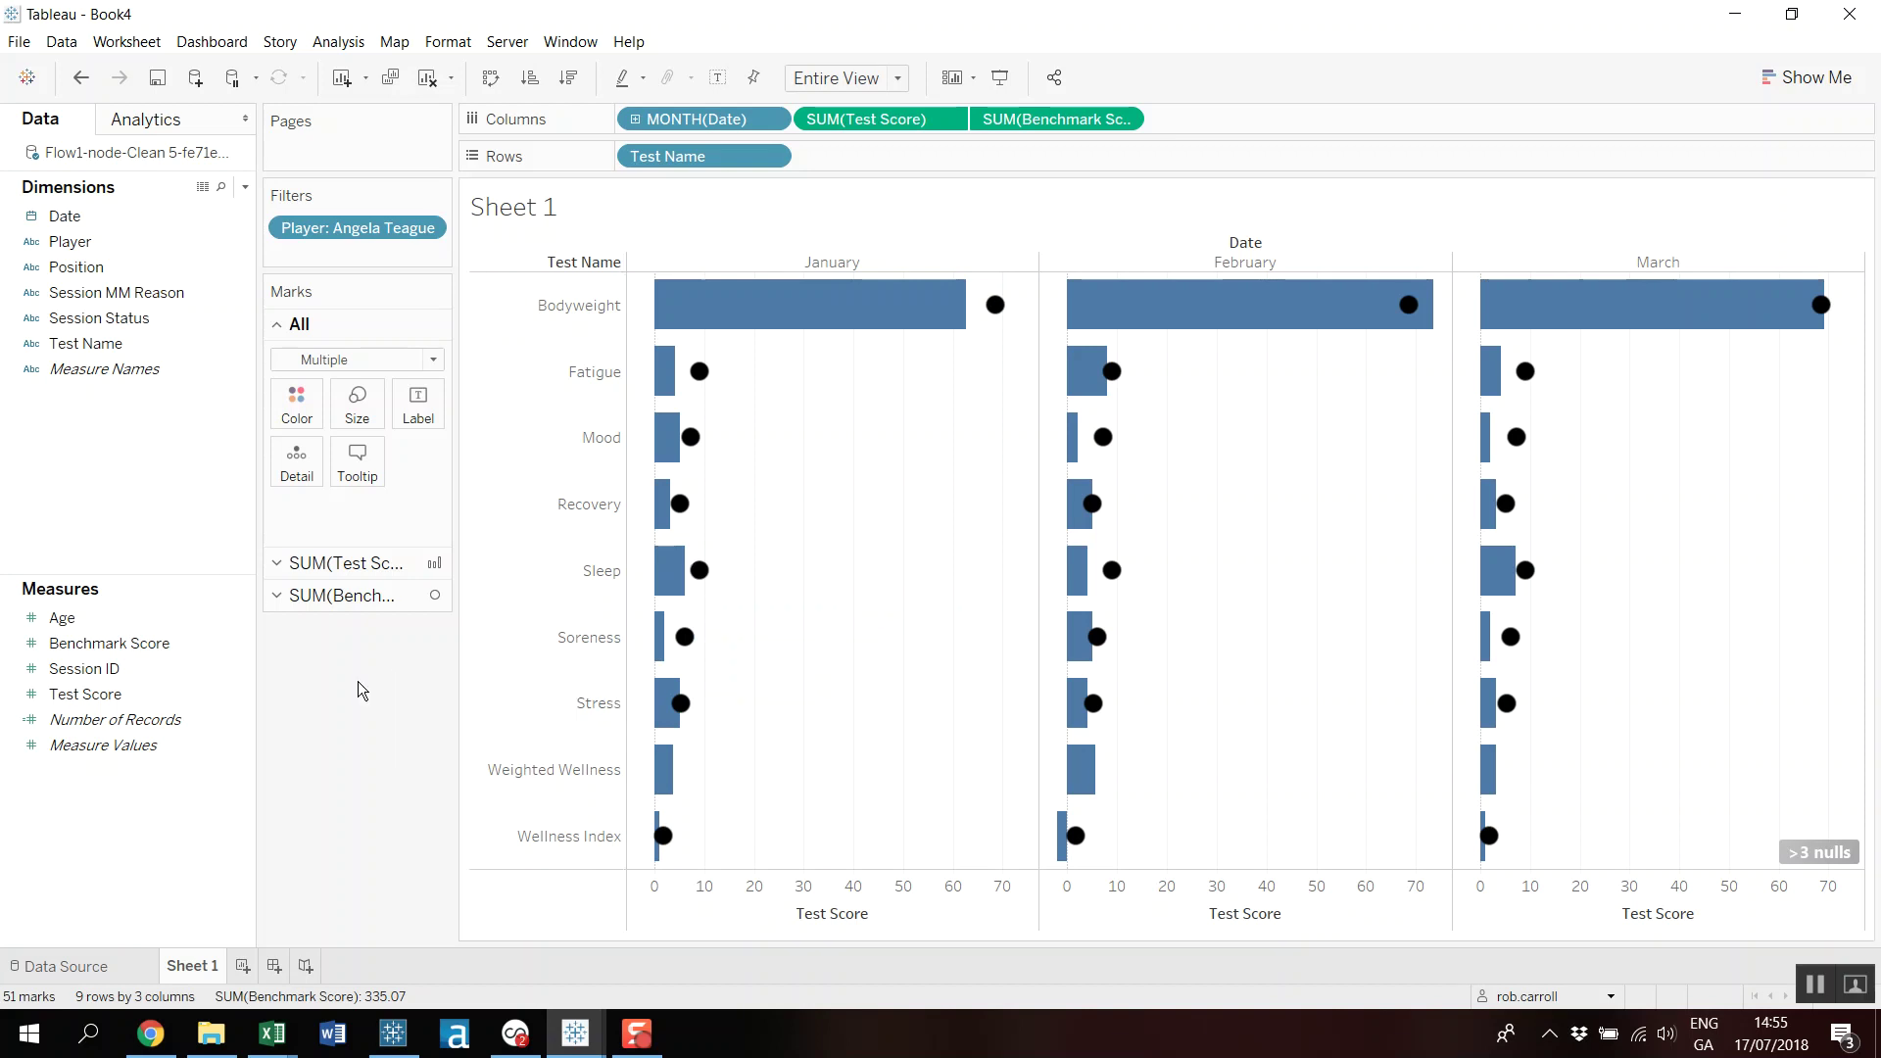
Create a calculated field named Above Benchmark with the formula [Test Score]>[Benchmark Score].
right_click(140, 520)
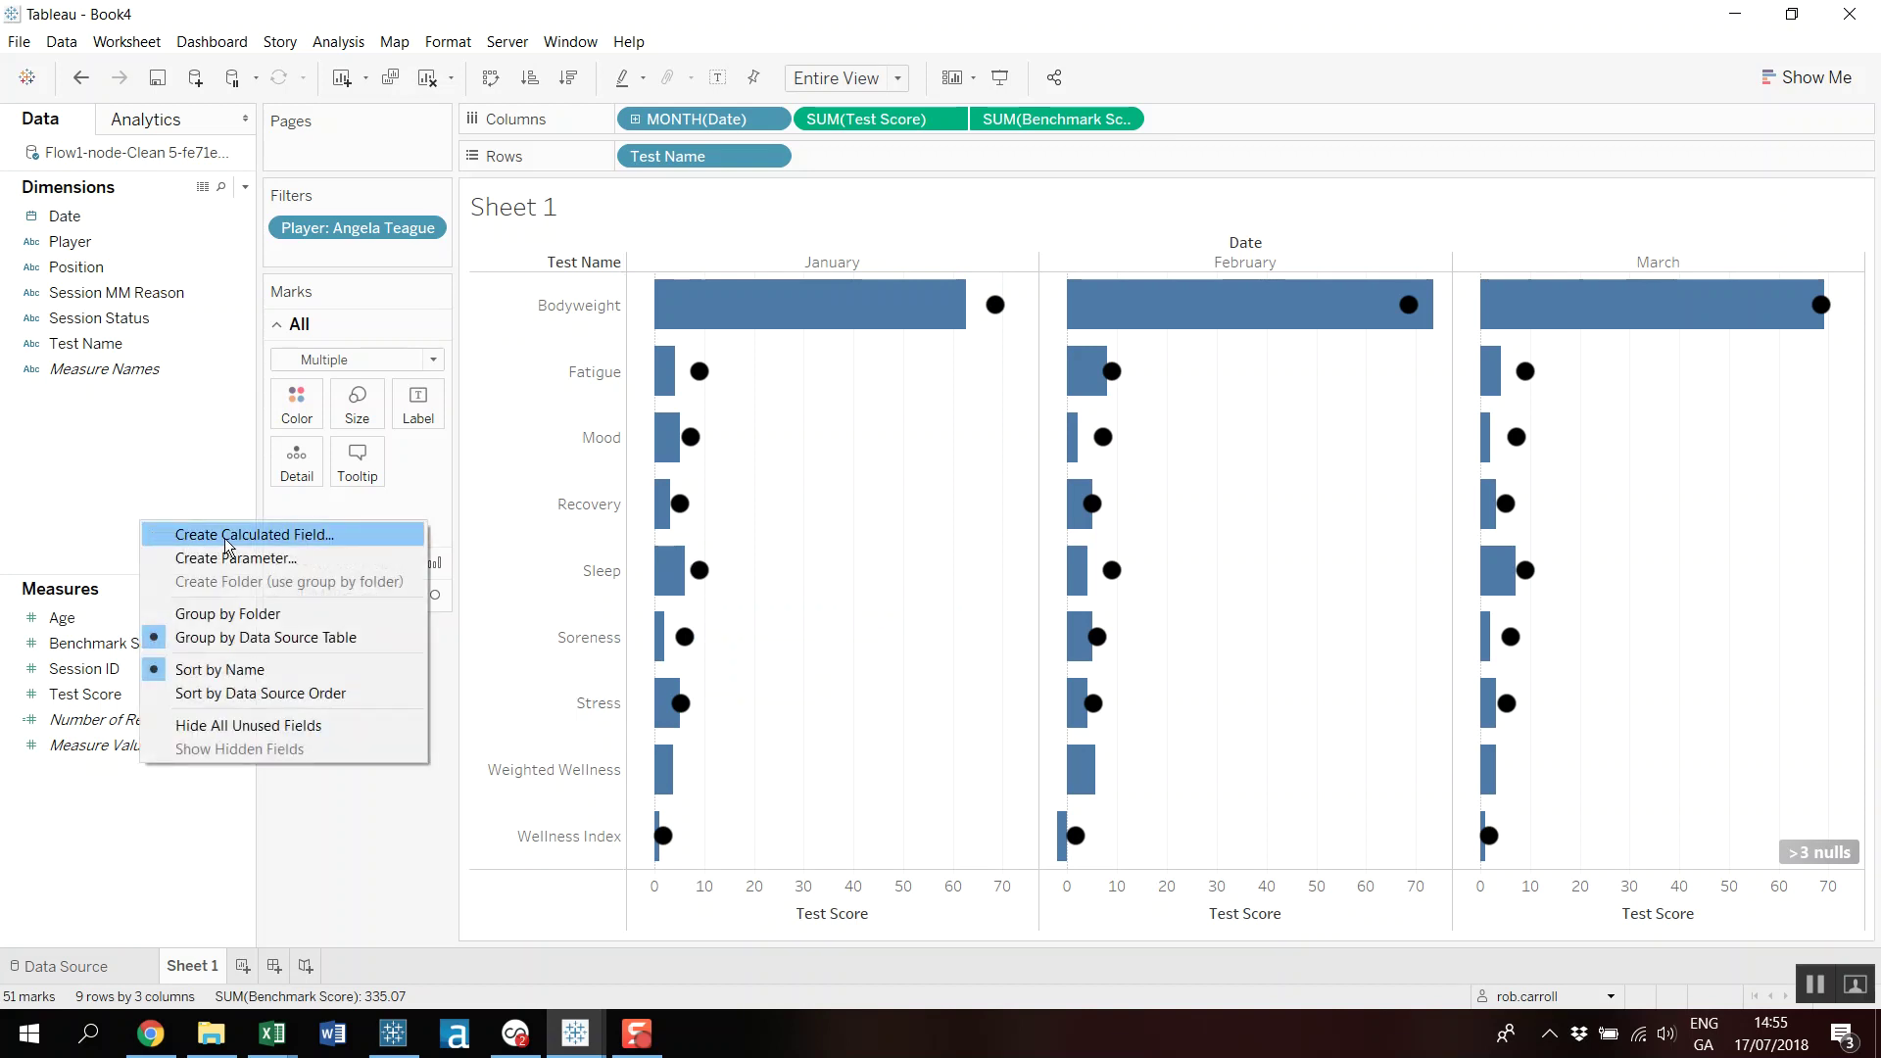
left_click(226, 538)
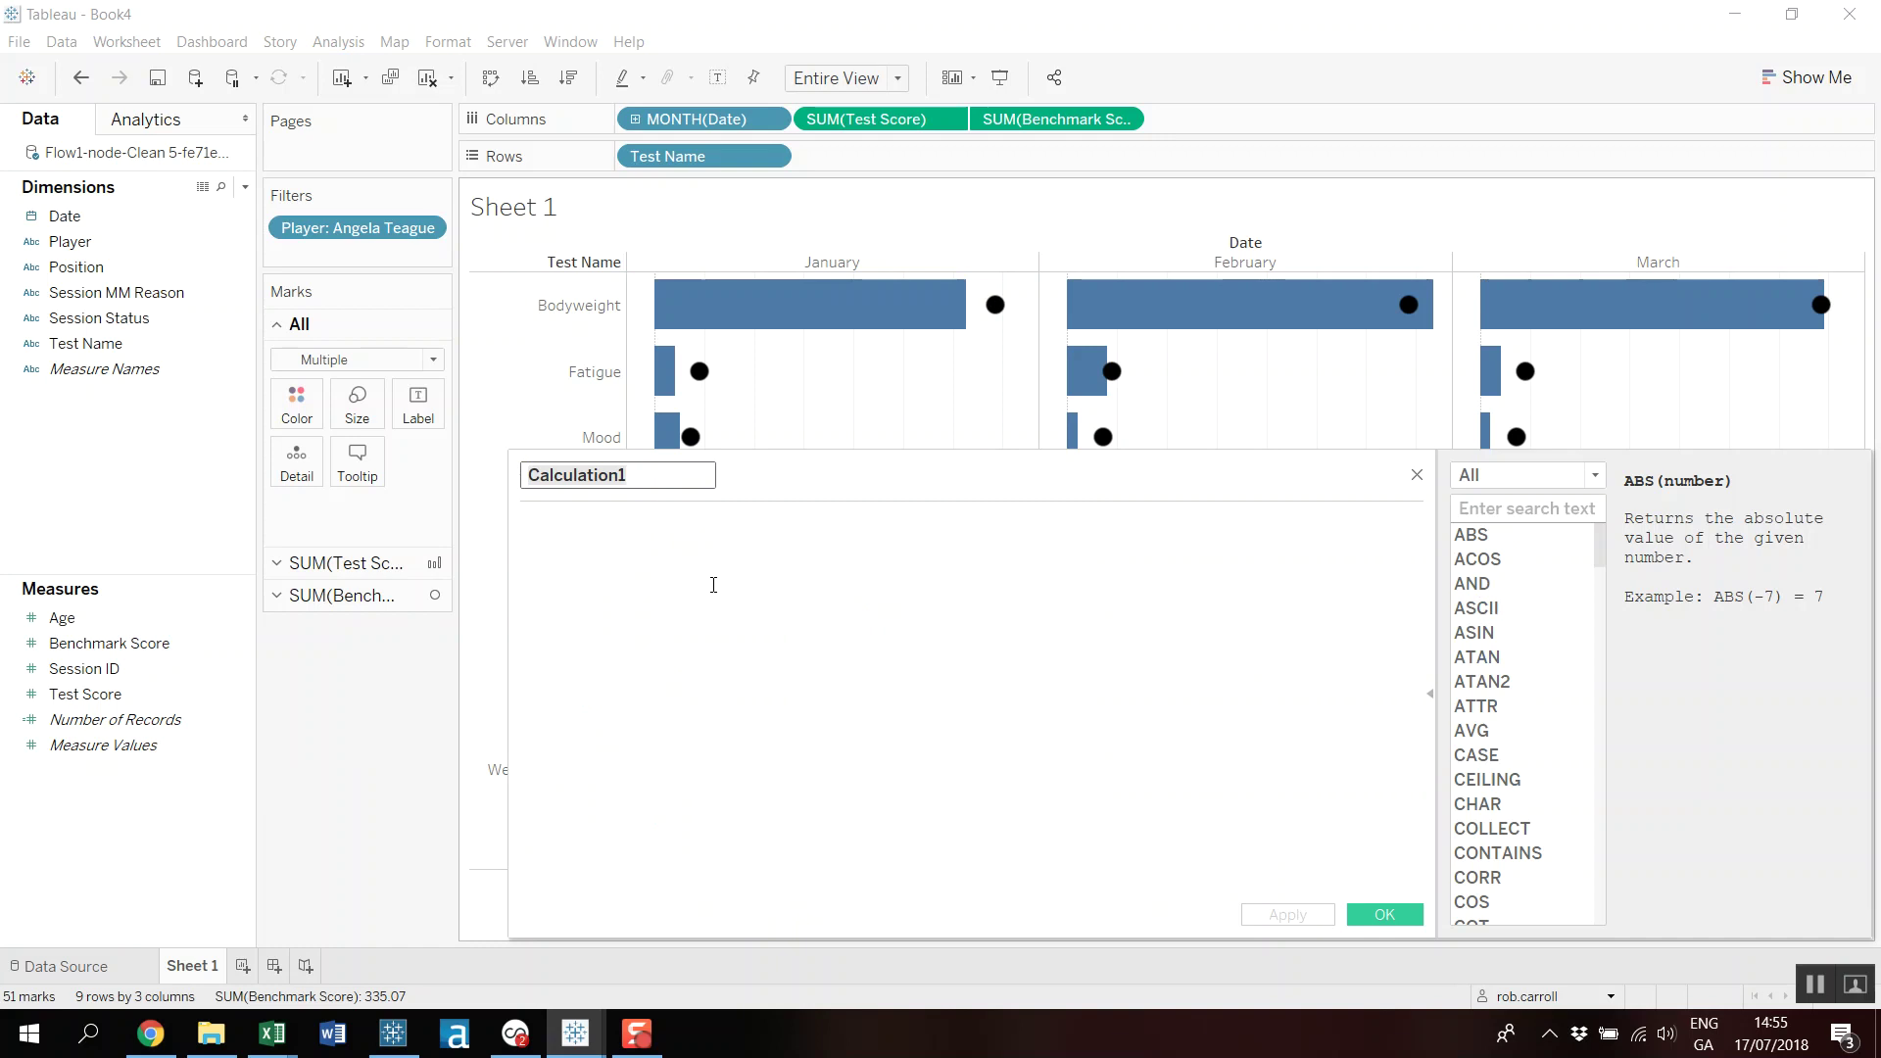
type("Above Benchmark")
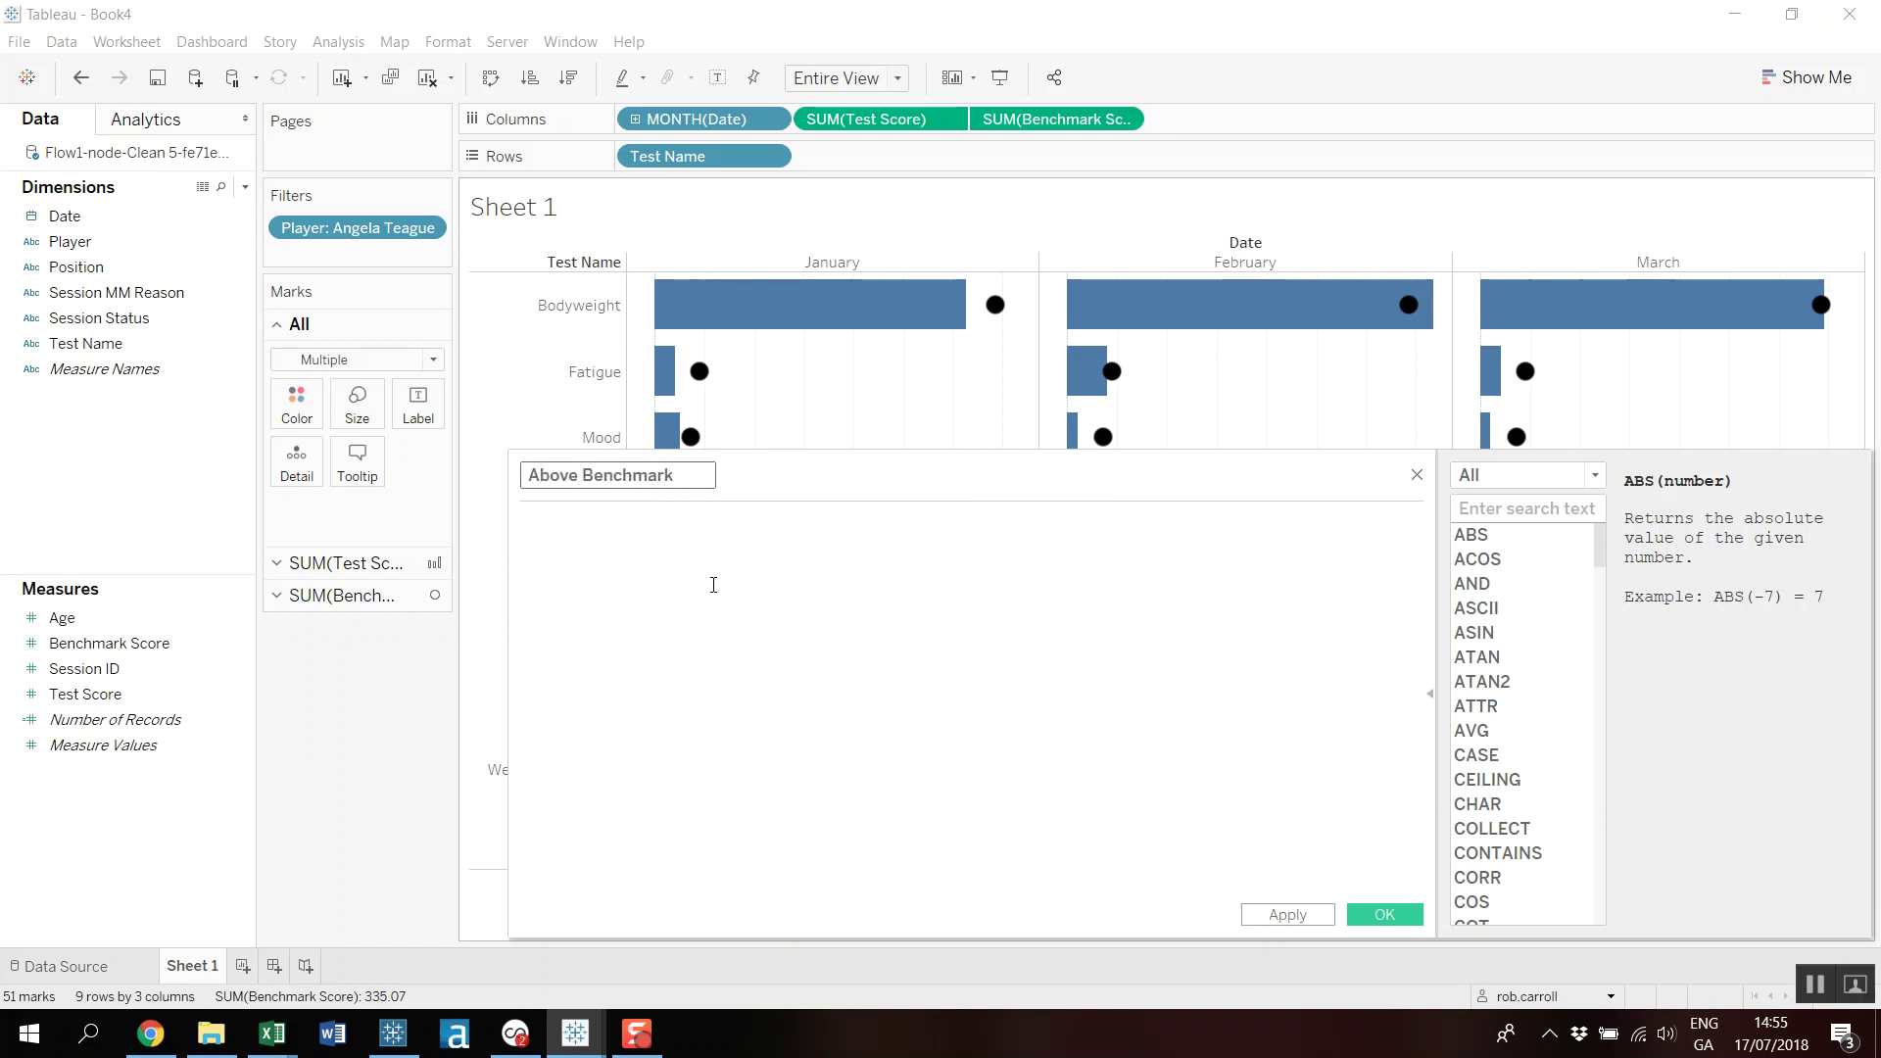
left_click(713, 585)
type("[Test Score]")
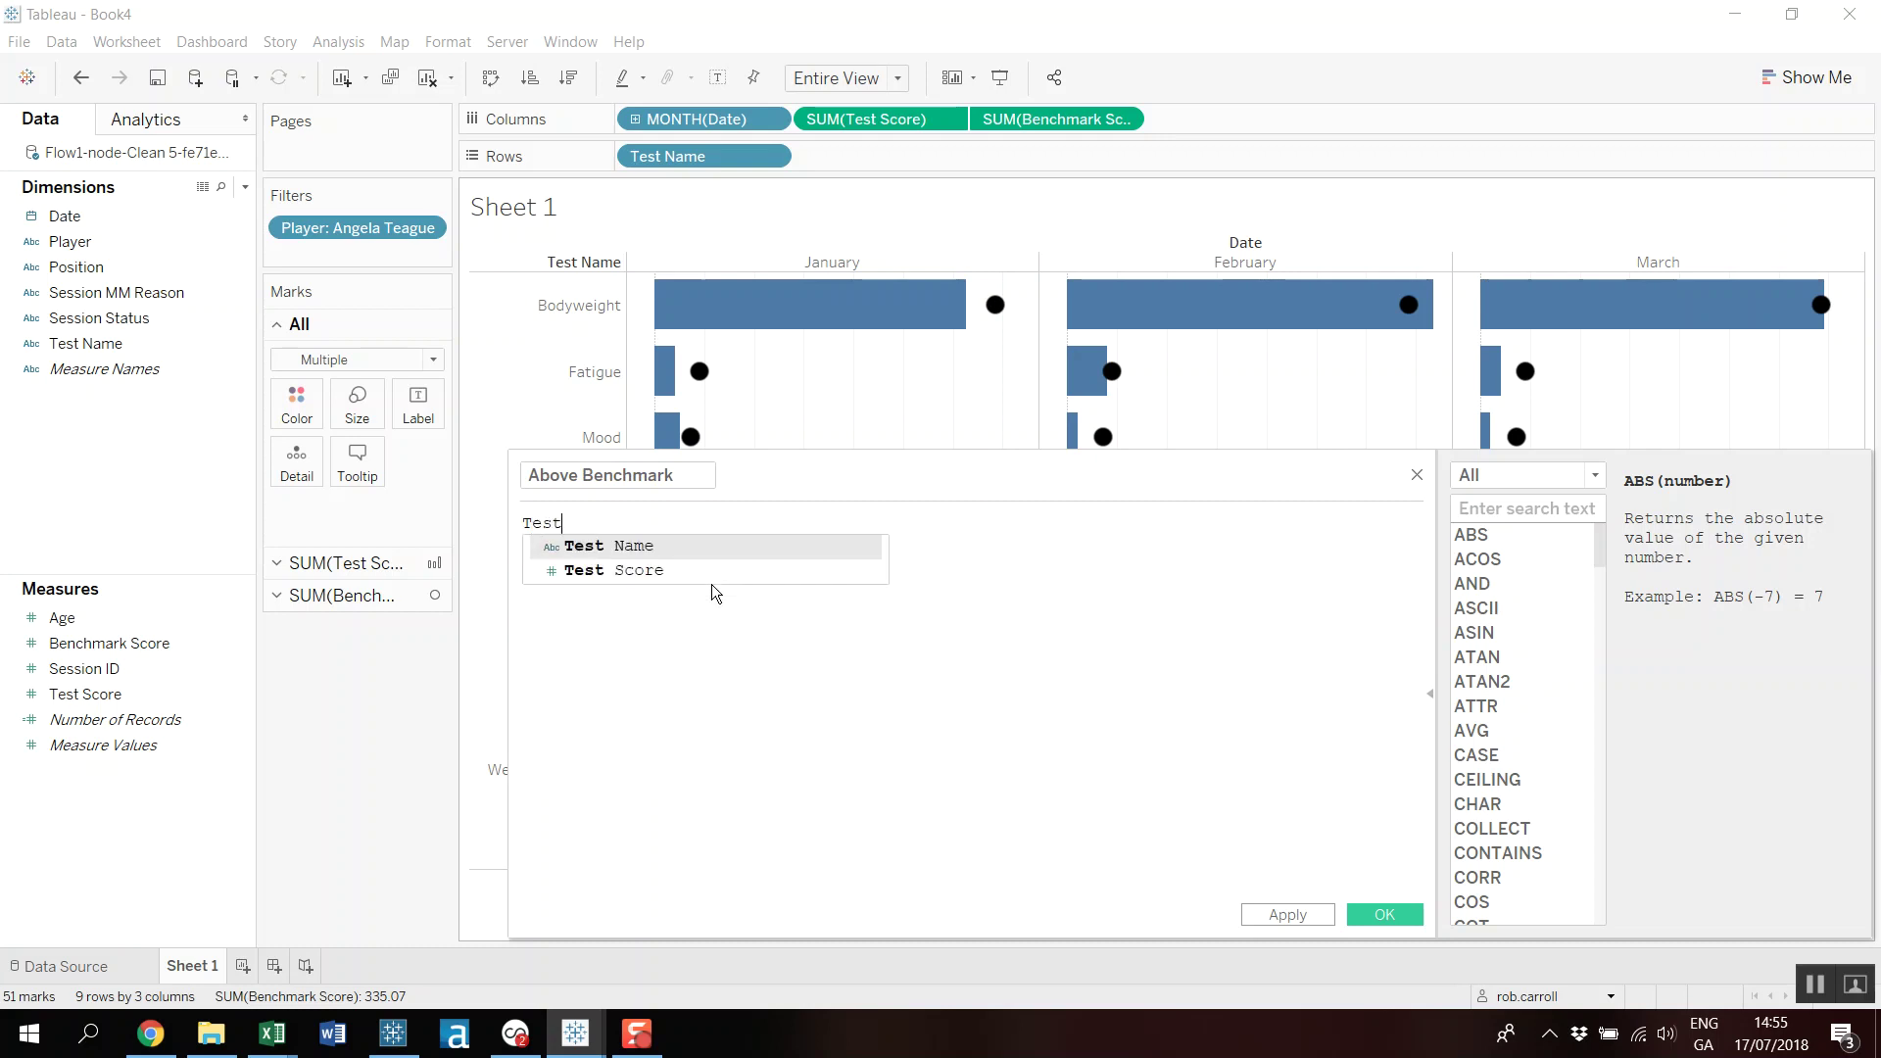
type(">")
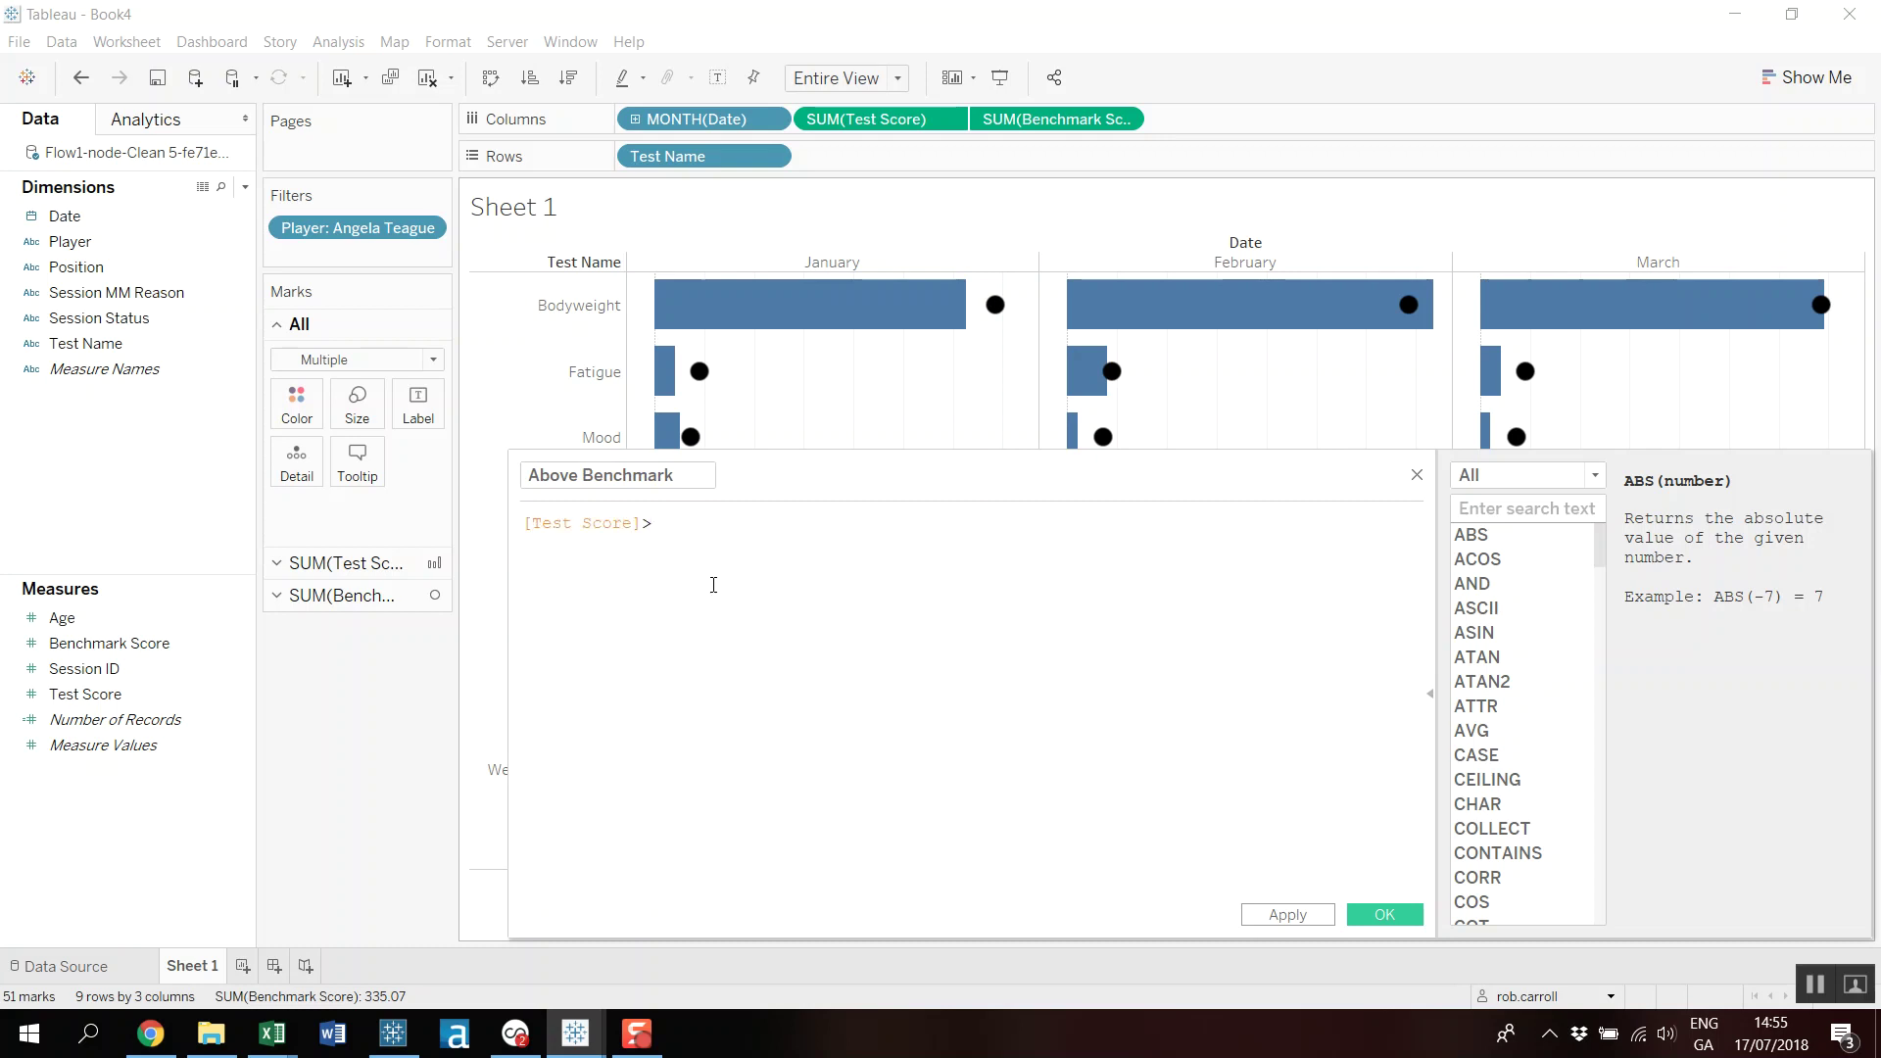
type("[Benchmark Score]")
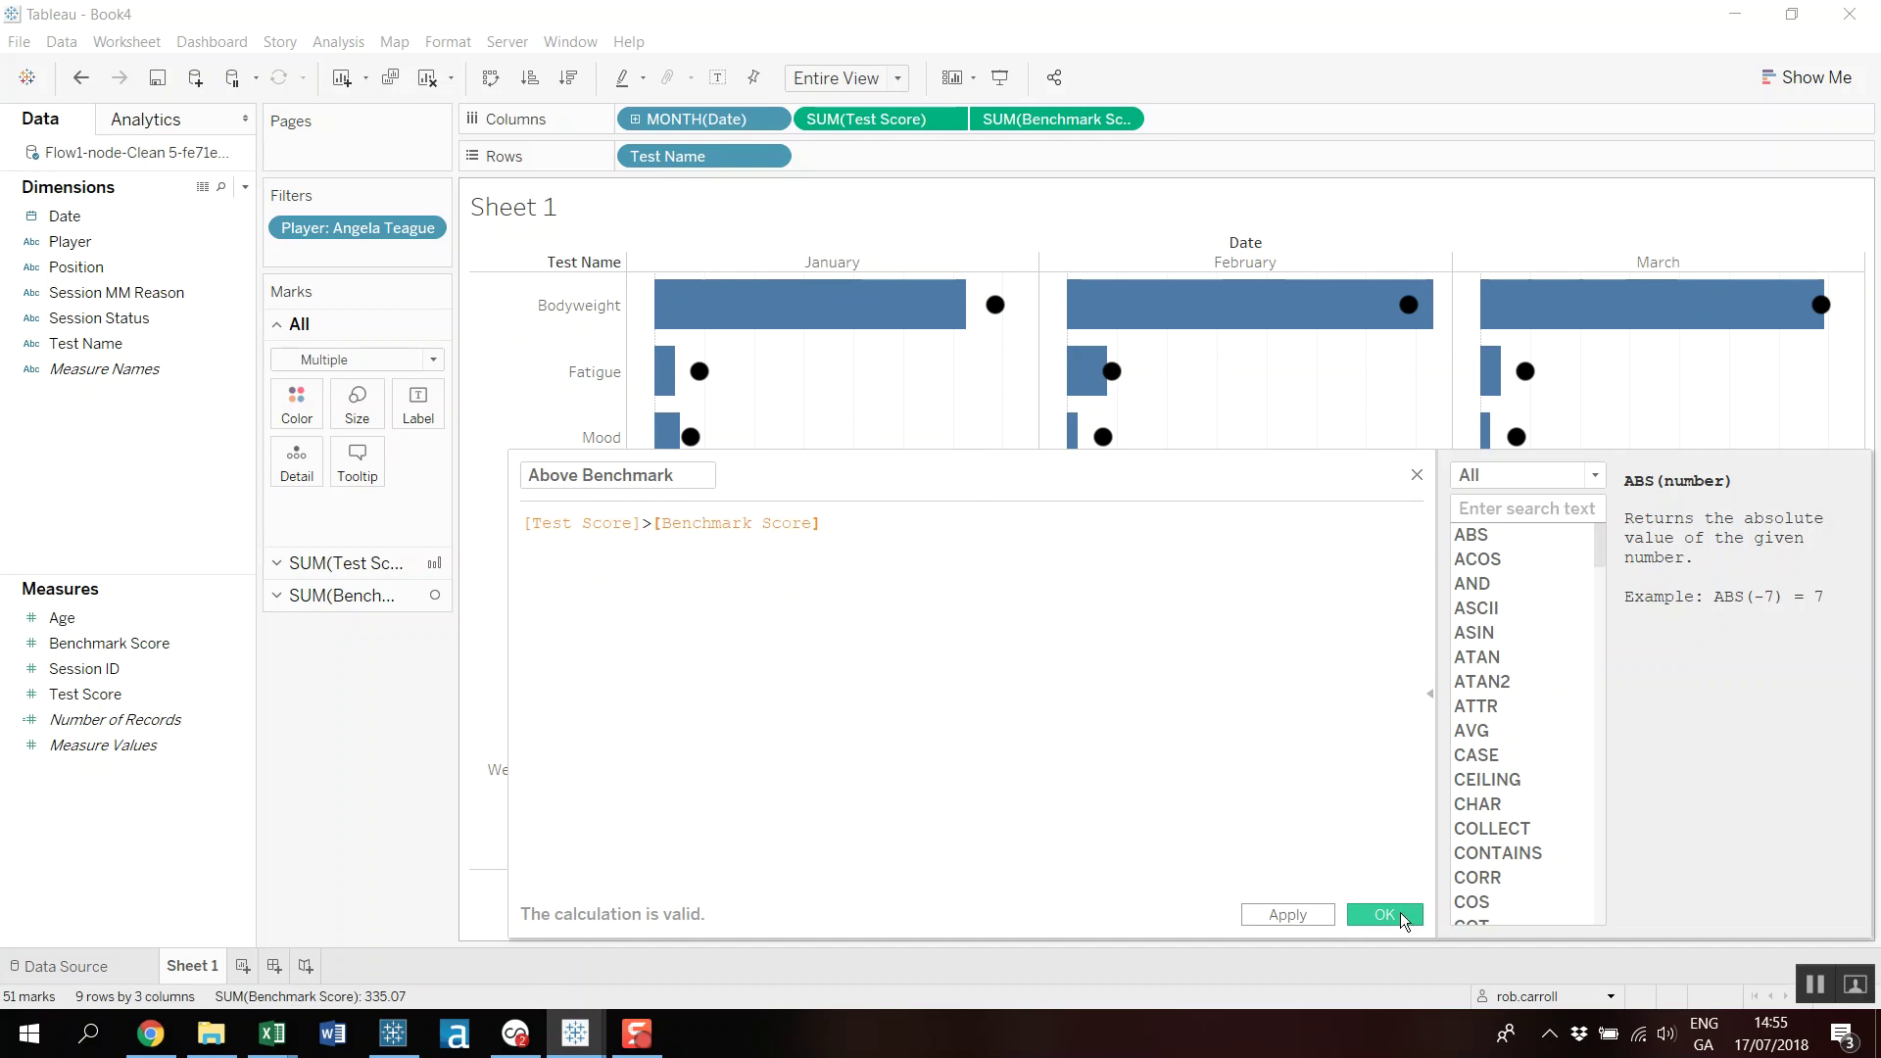
left_click(1384, 915)
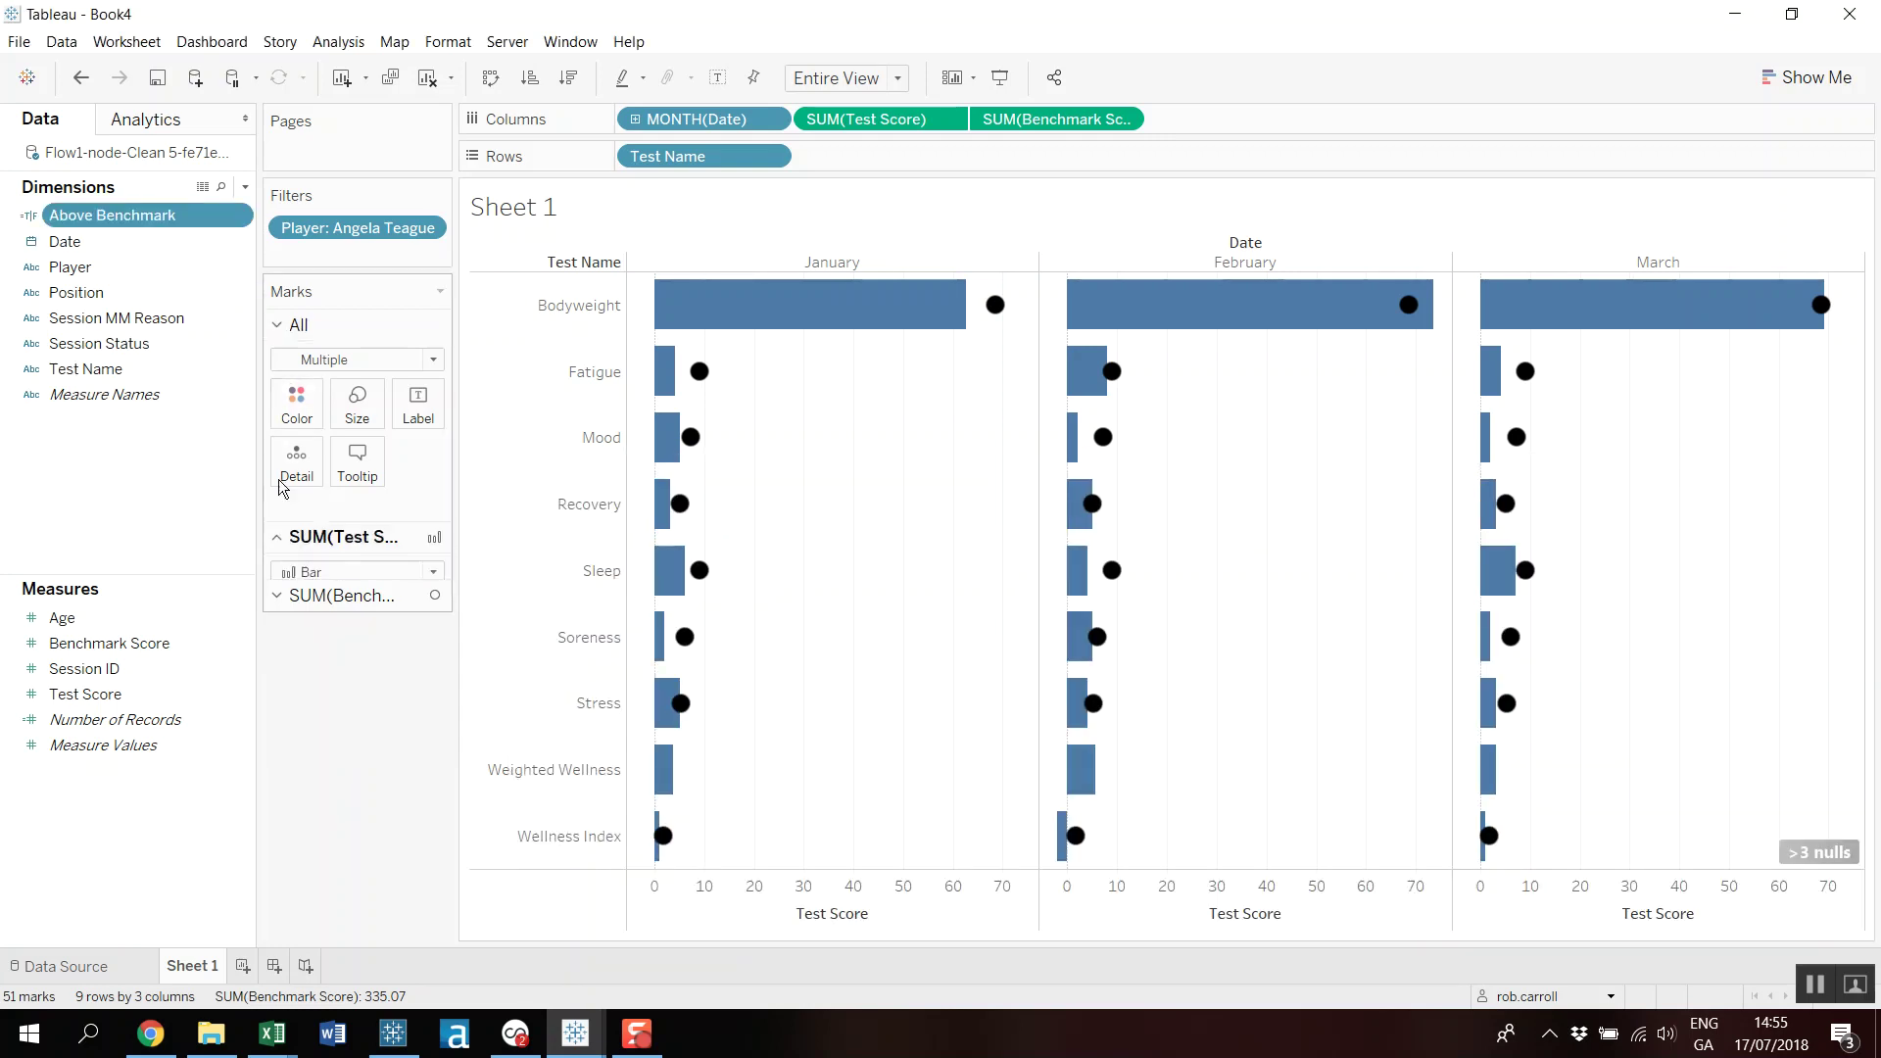
Color the Test Score bars by Above Benchmark, using green for True and red for False.
left_click(343, 562)
left_click_drag(93, 221, 297, 446)
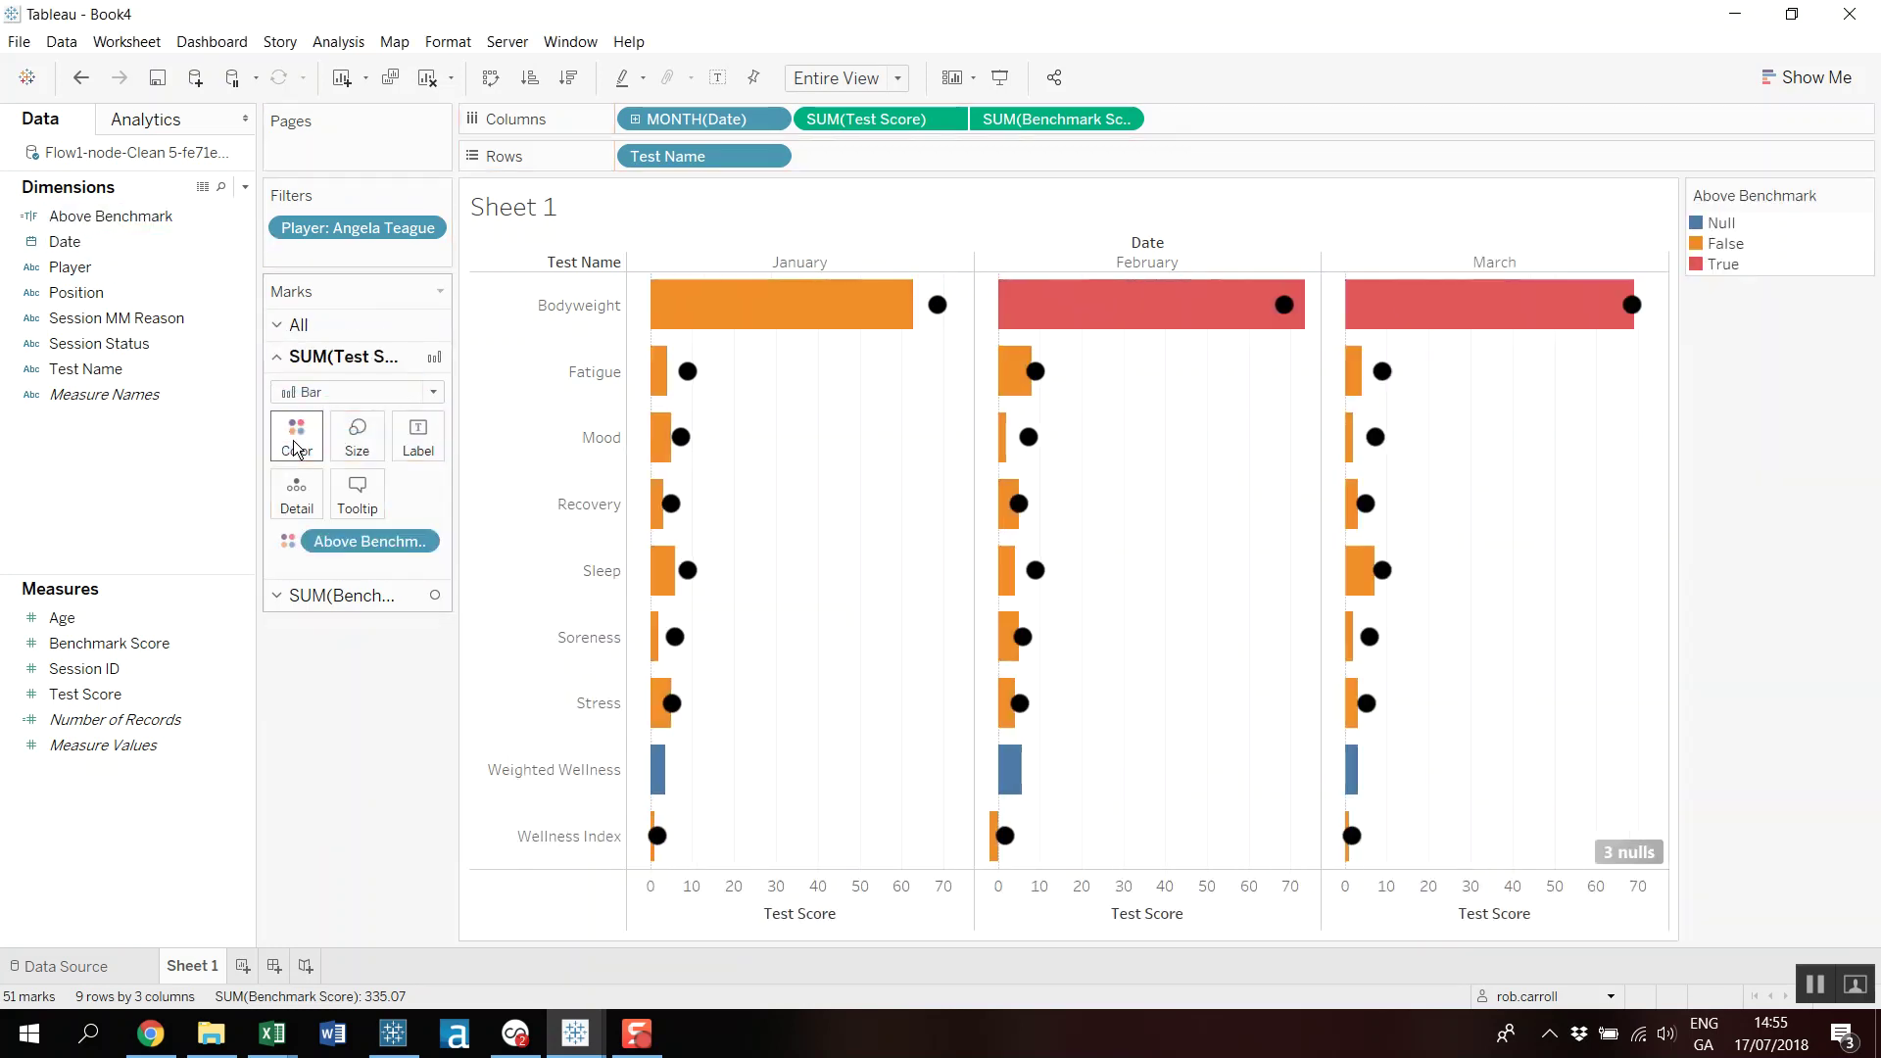
left_click(297, 446)
left_click(363, 510)
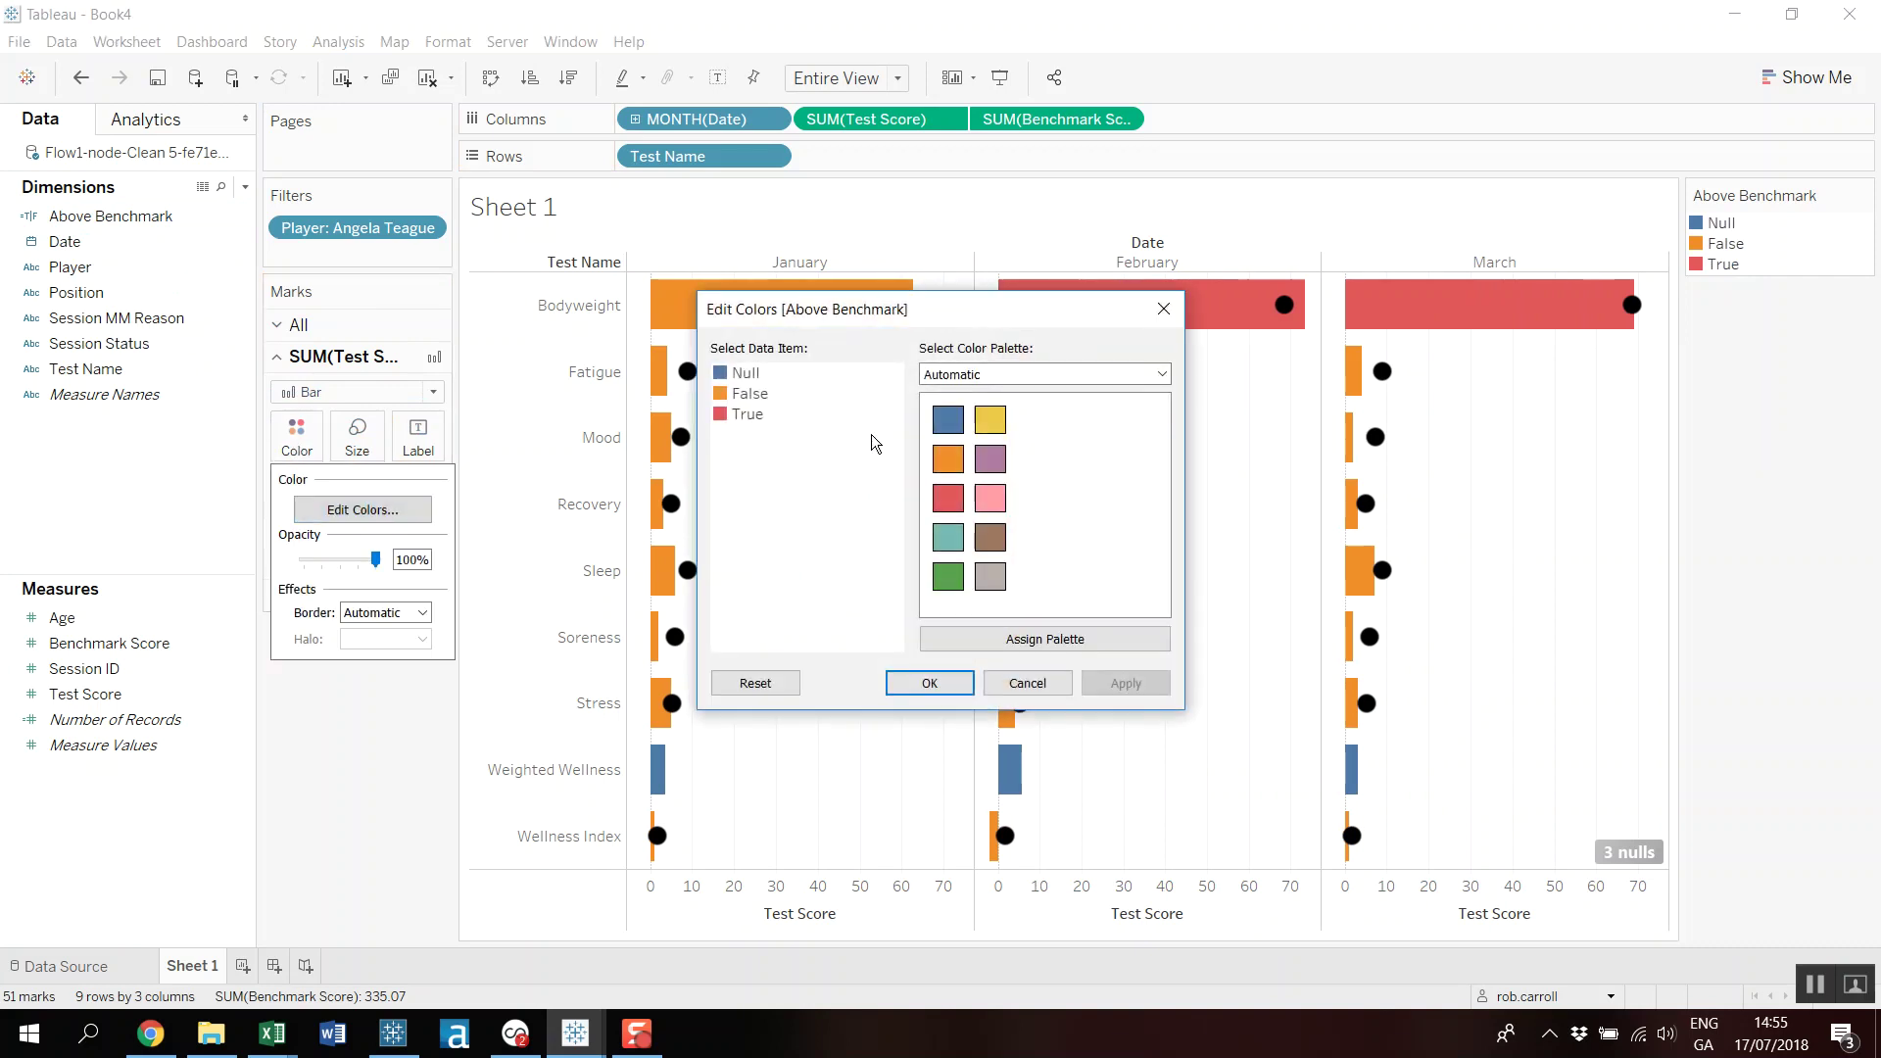
left_click(747, 374)
left_click(750, 414)
left_click(947, 576)
left_click(750, 395)
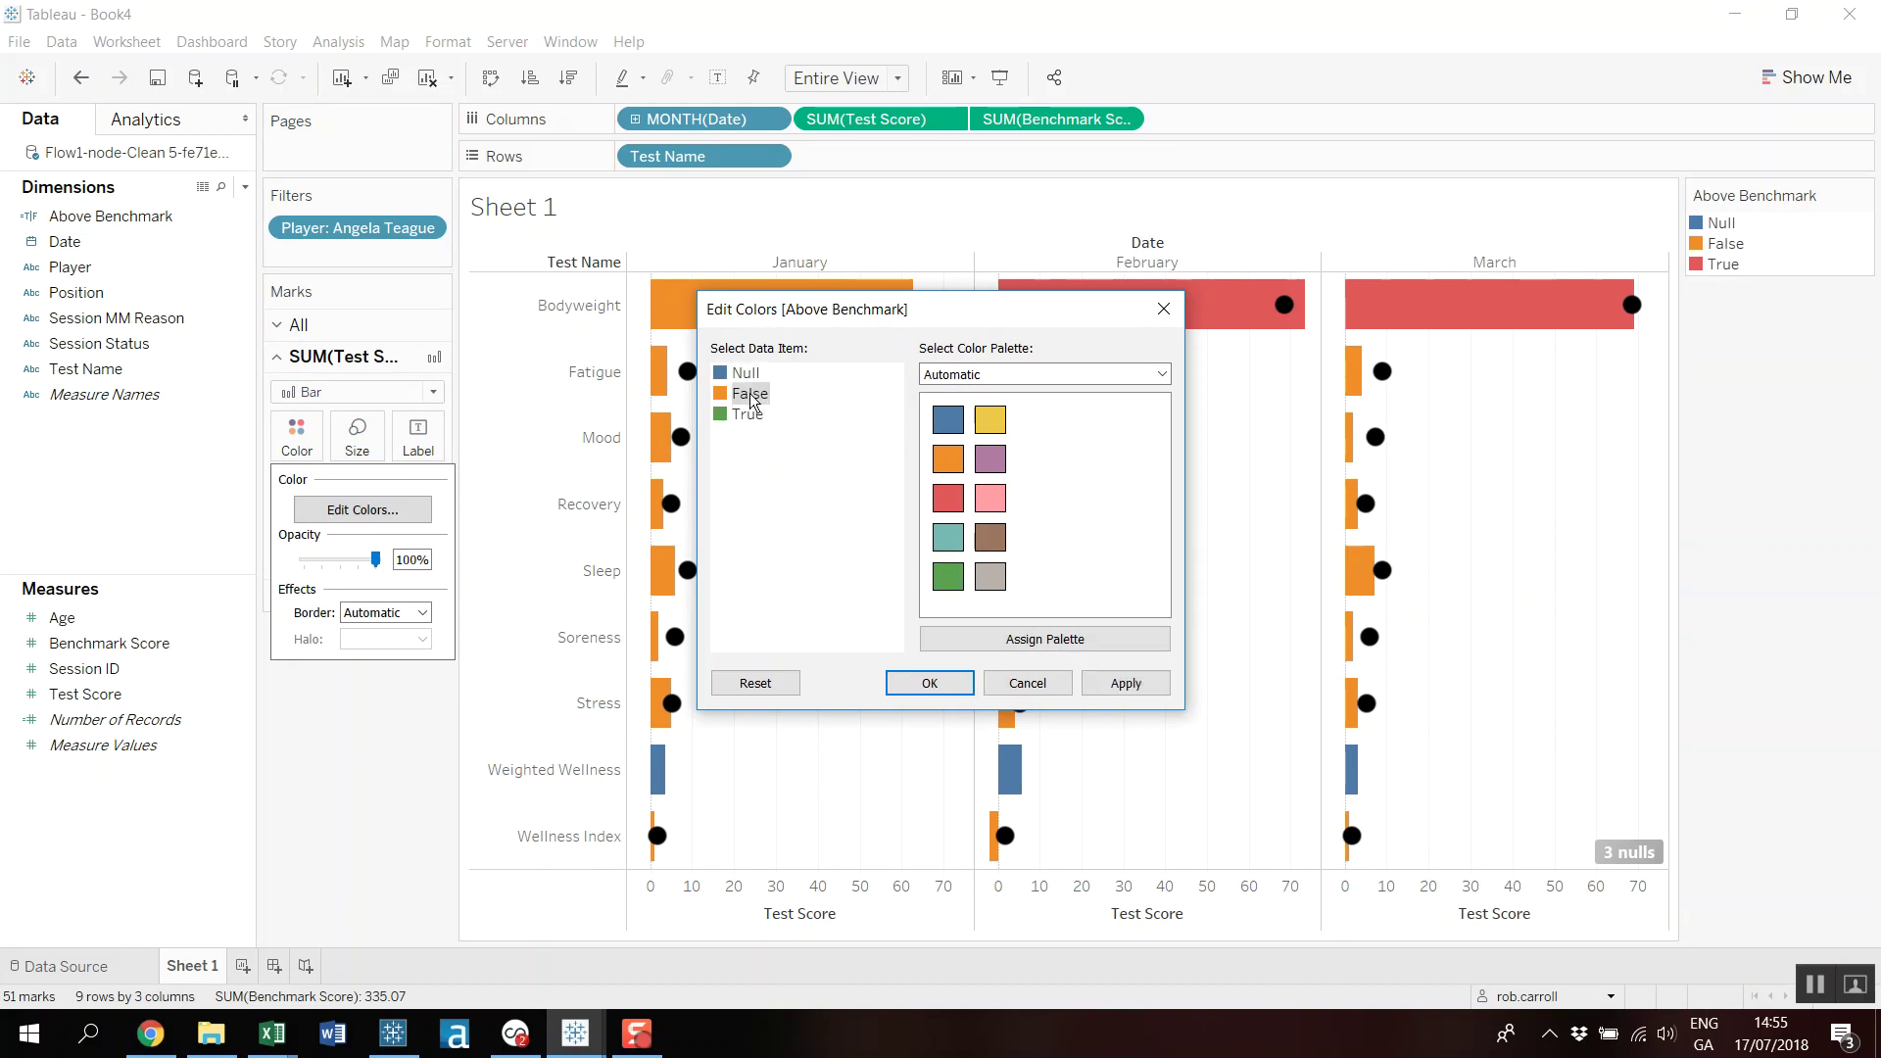
left_click(1126, 683)
left_click(948, 684)
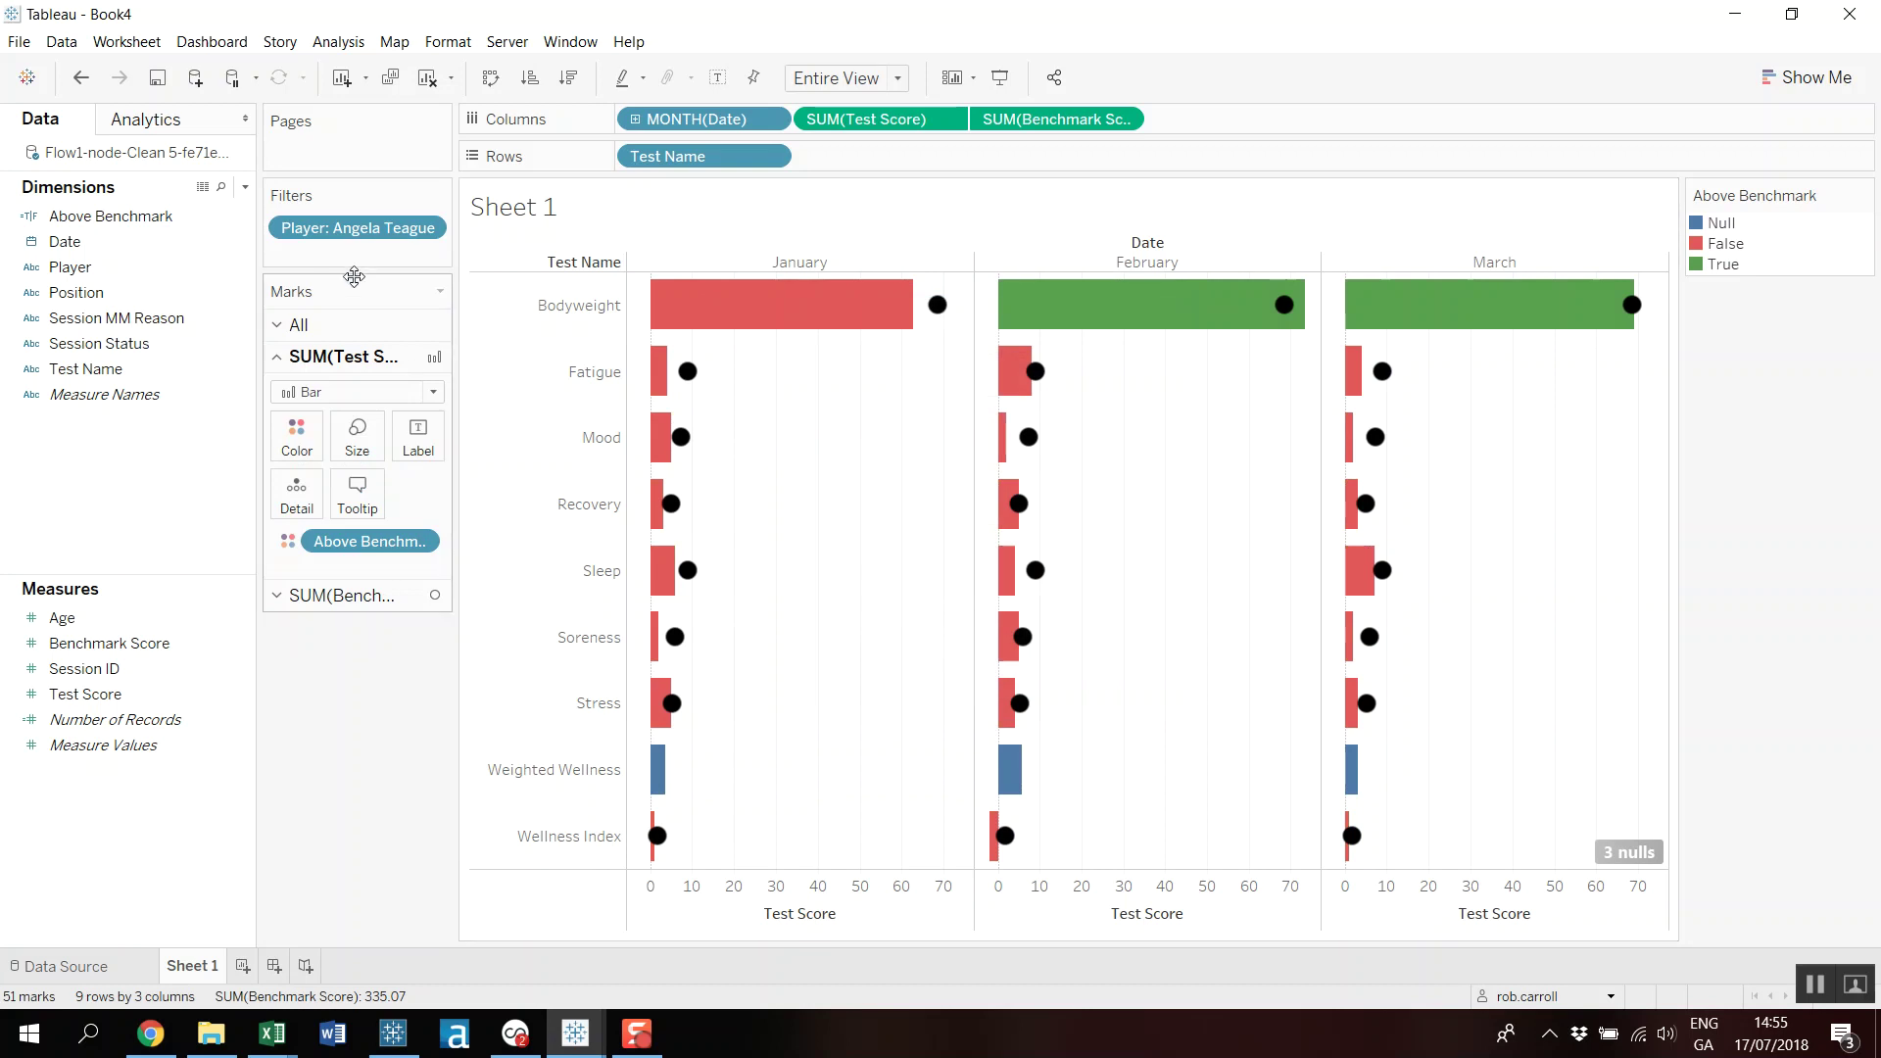
Show the Player filter as a single-value dropdown and choose the fifth player in it.
right_click(345, 227)
left_click(414, 271)
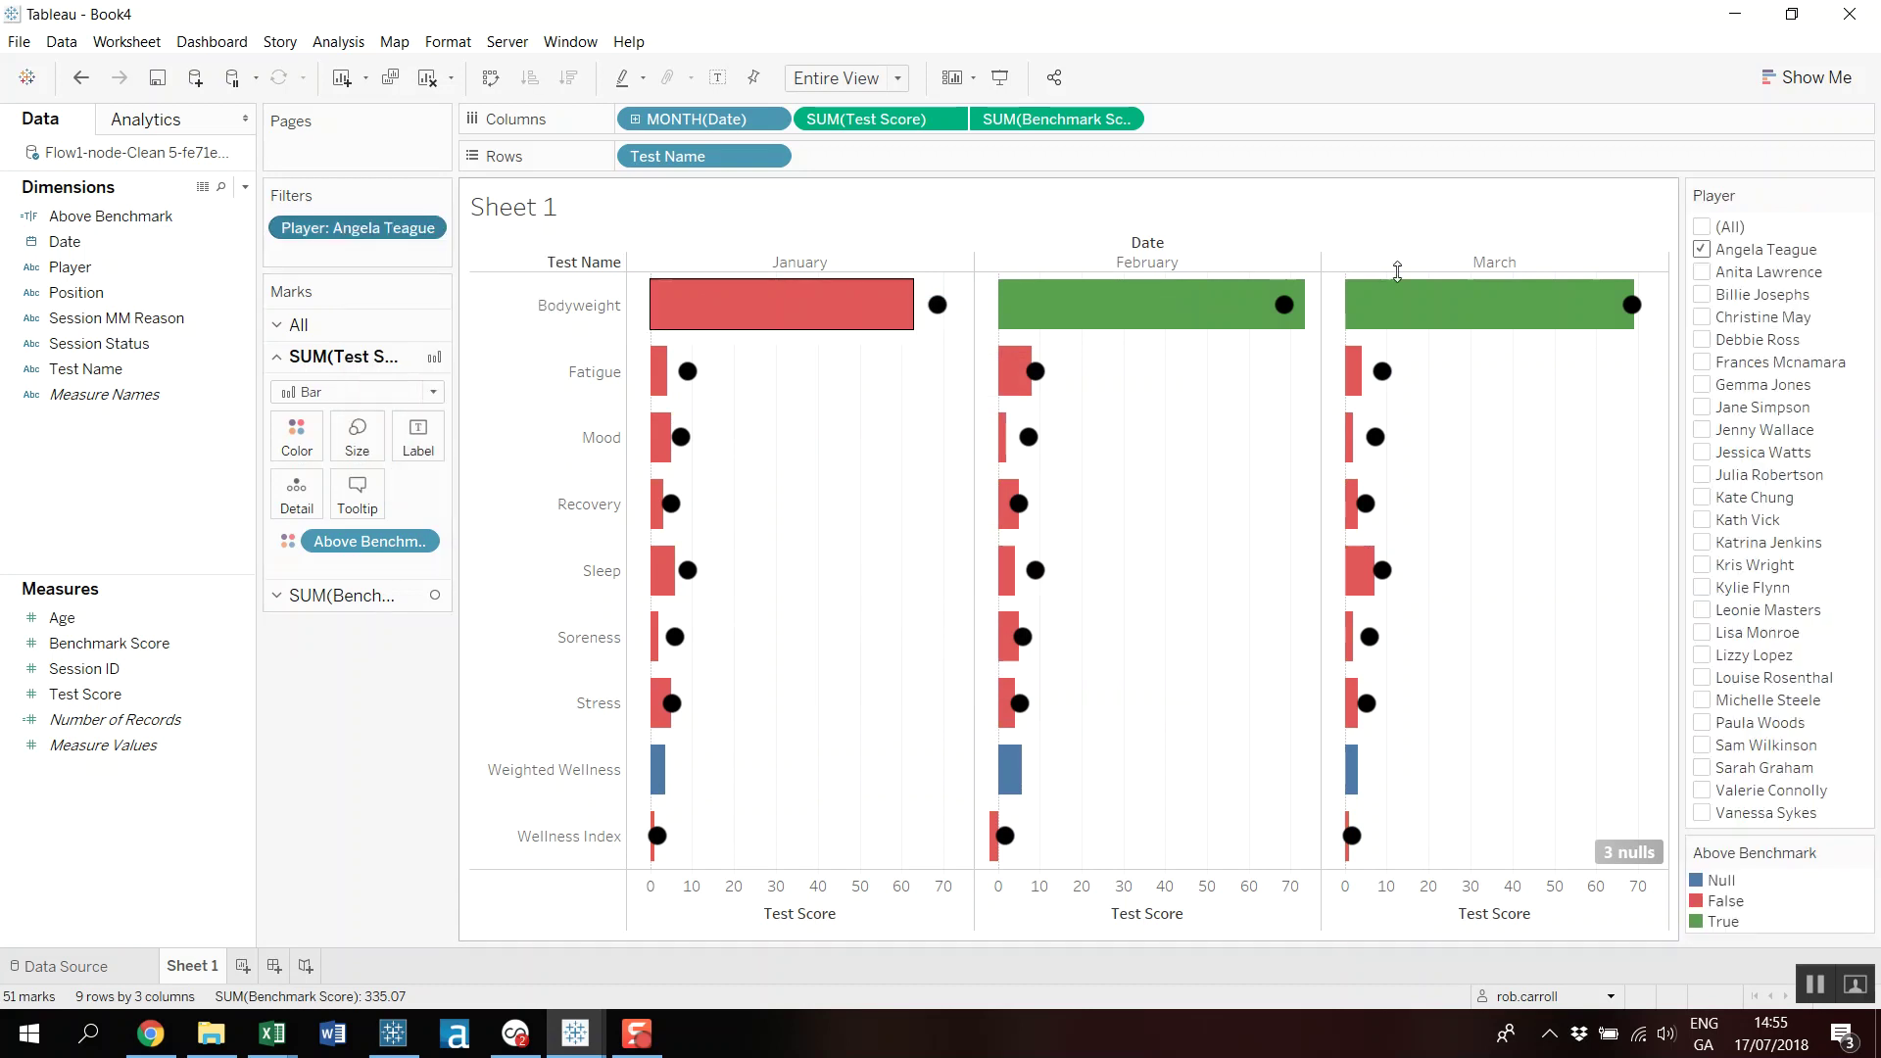
left_click(1861, 195)
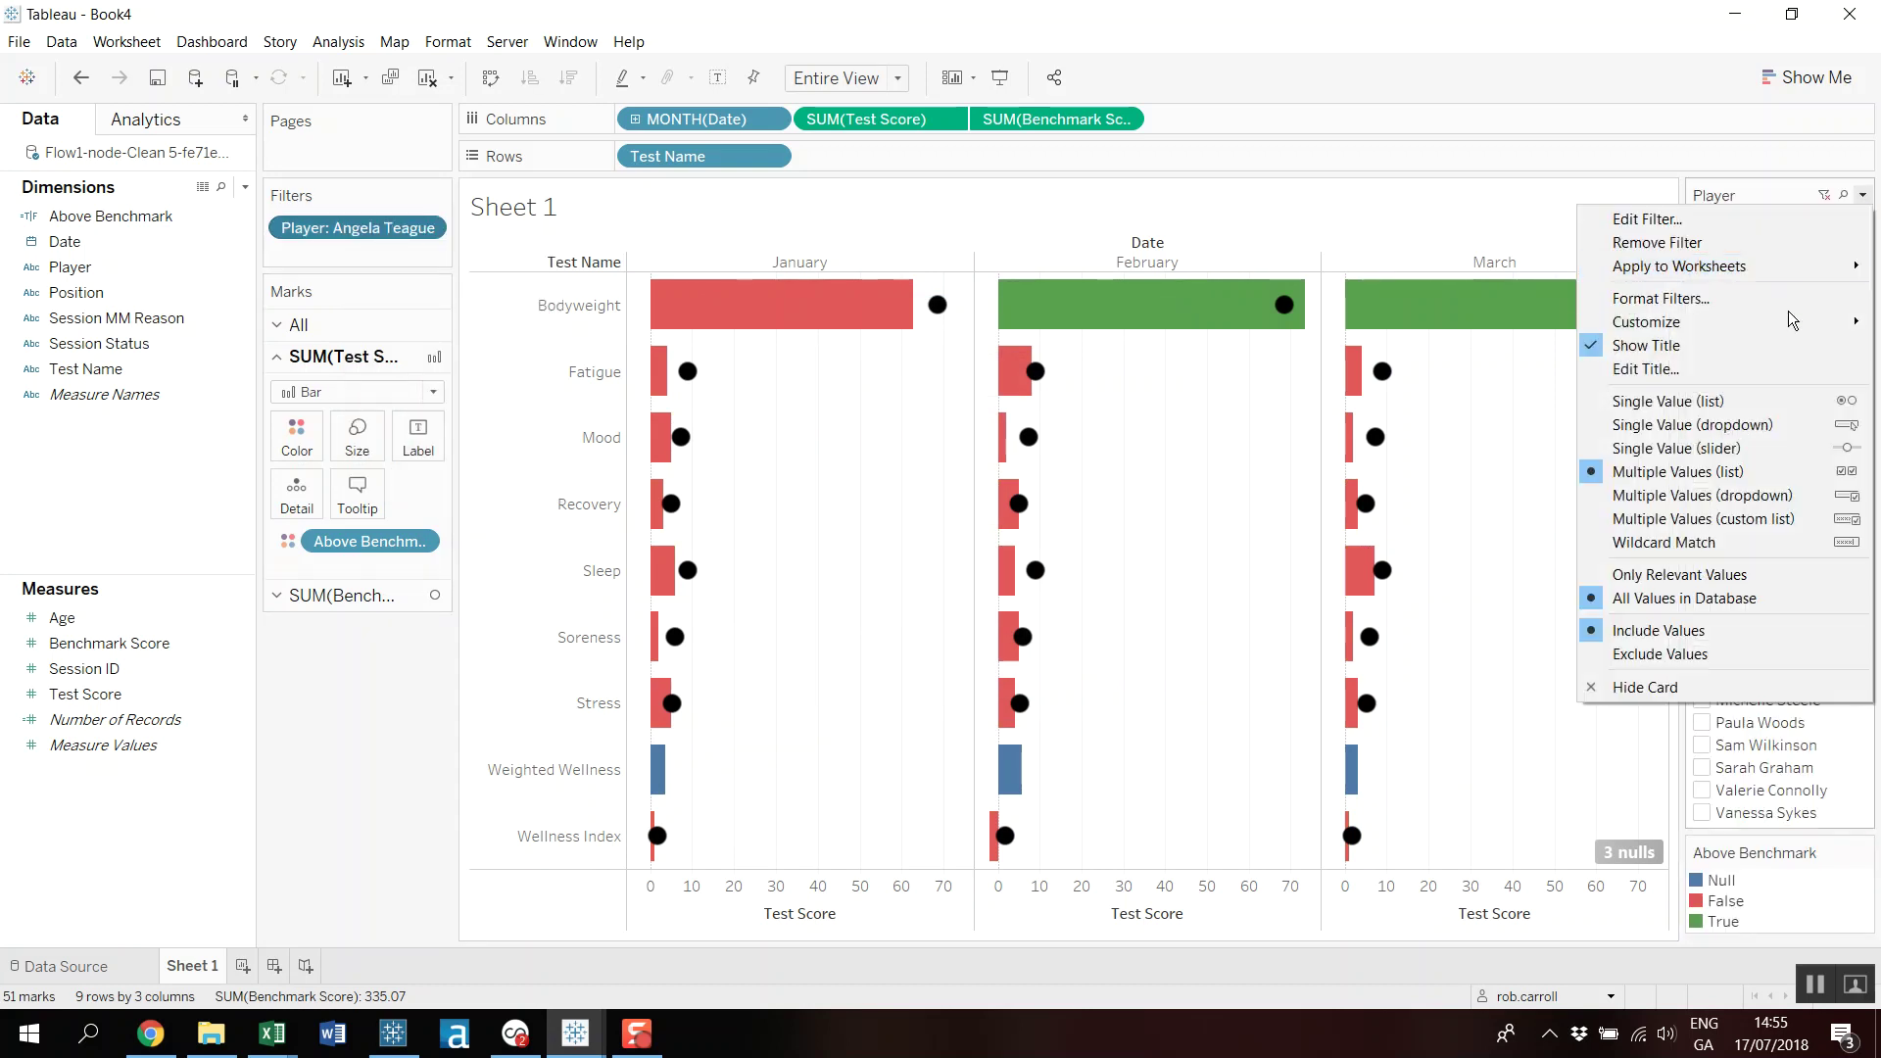
left_click(1750, 431)
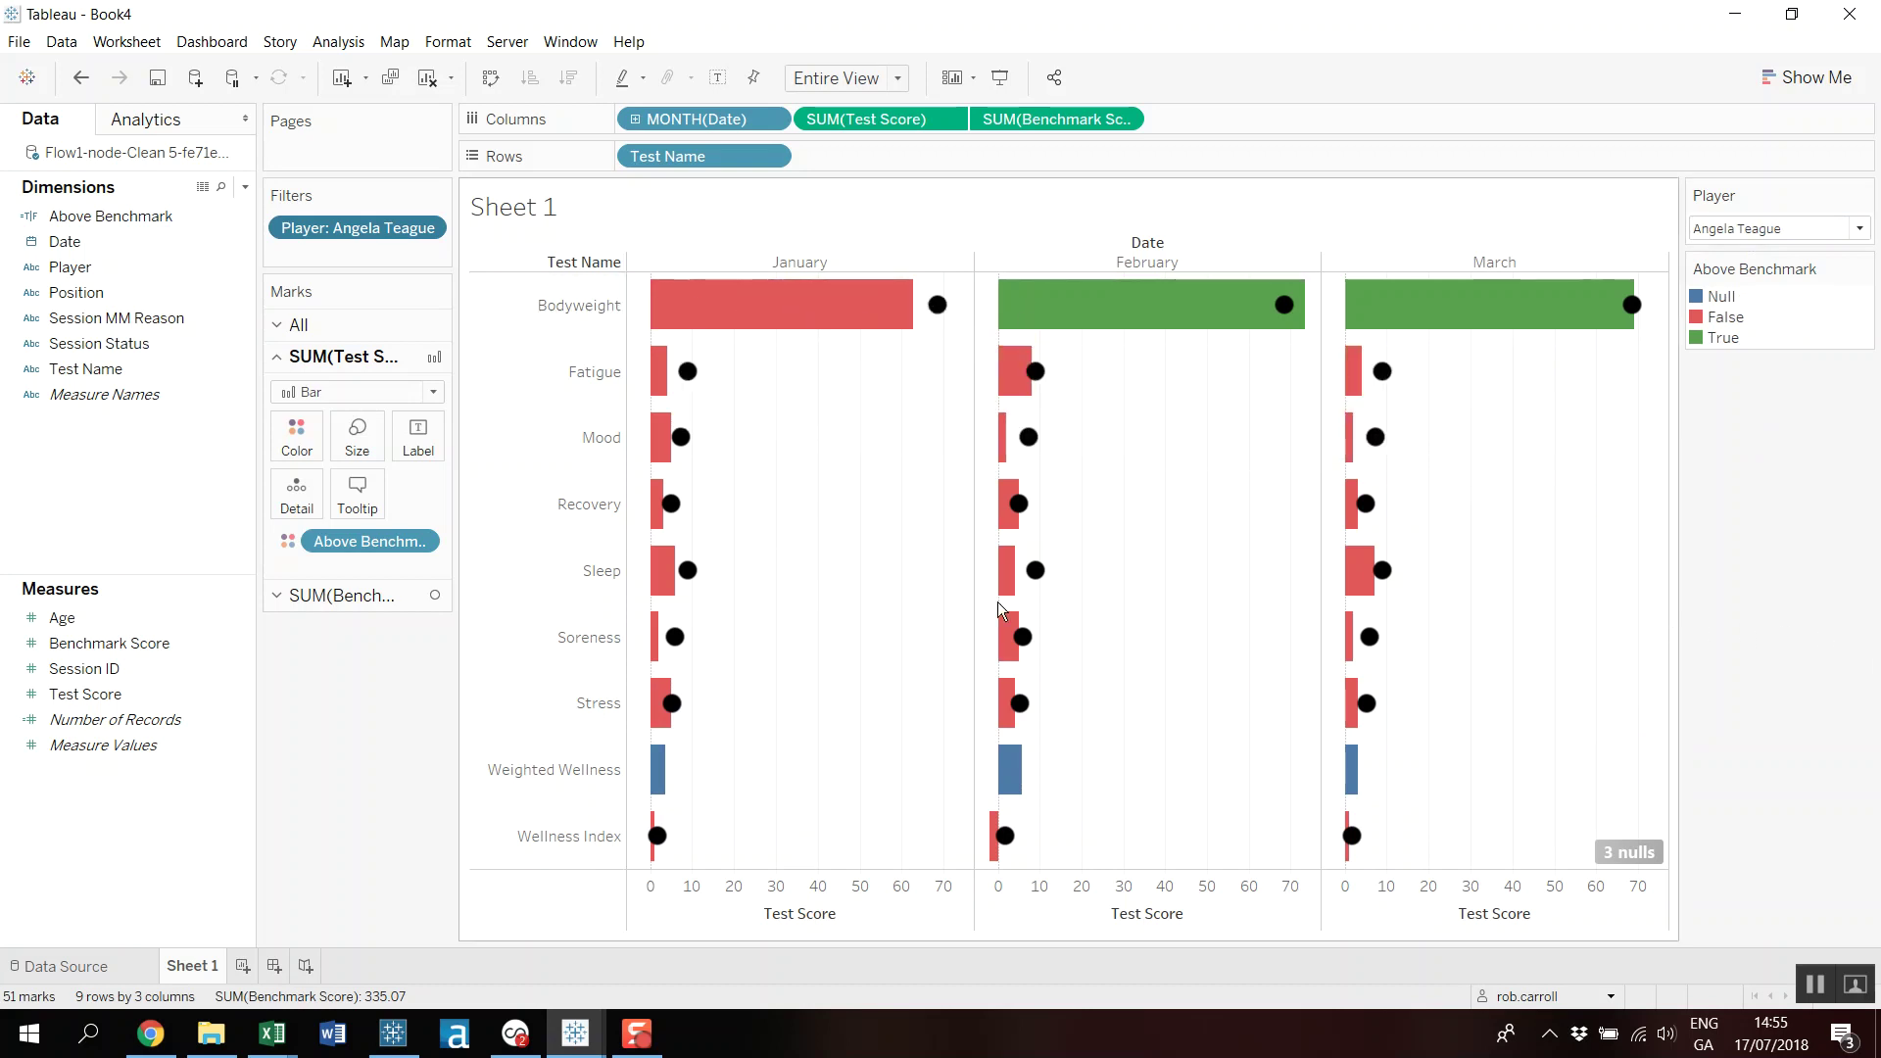
left_click(1859, 228)
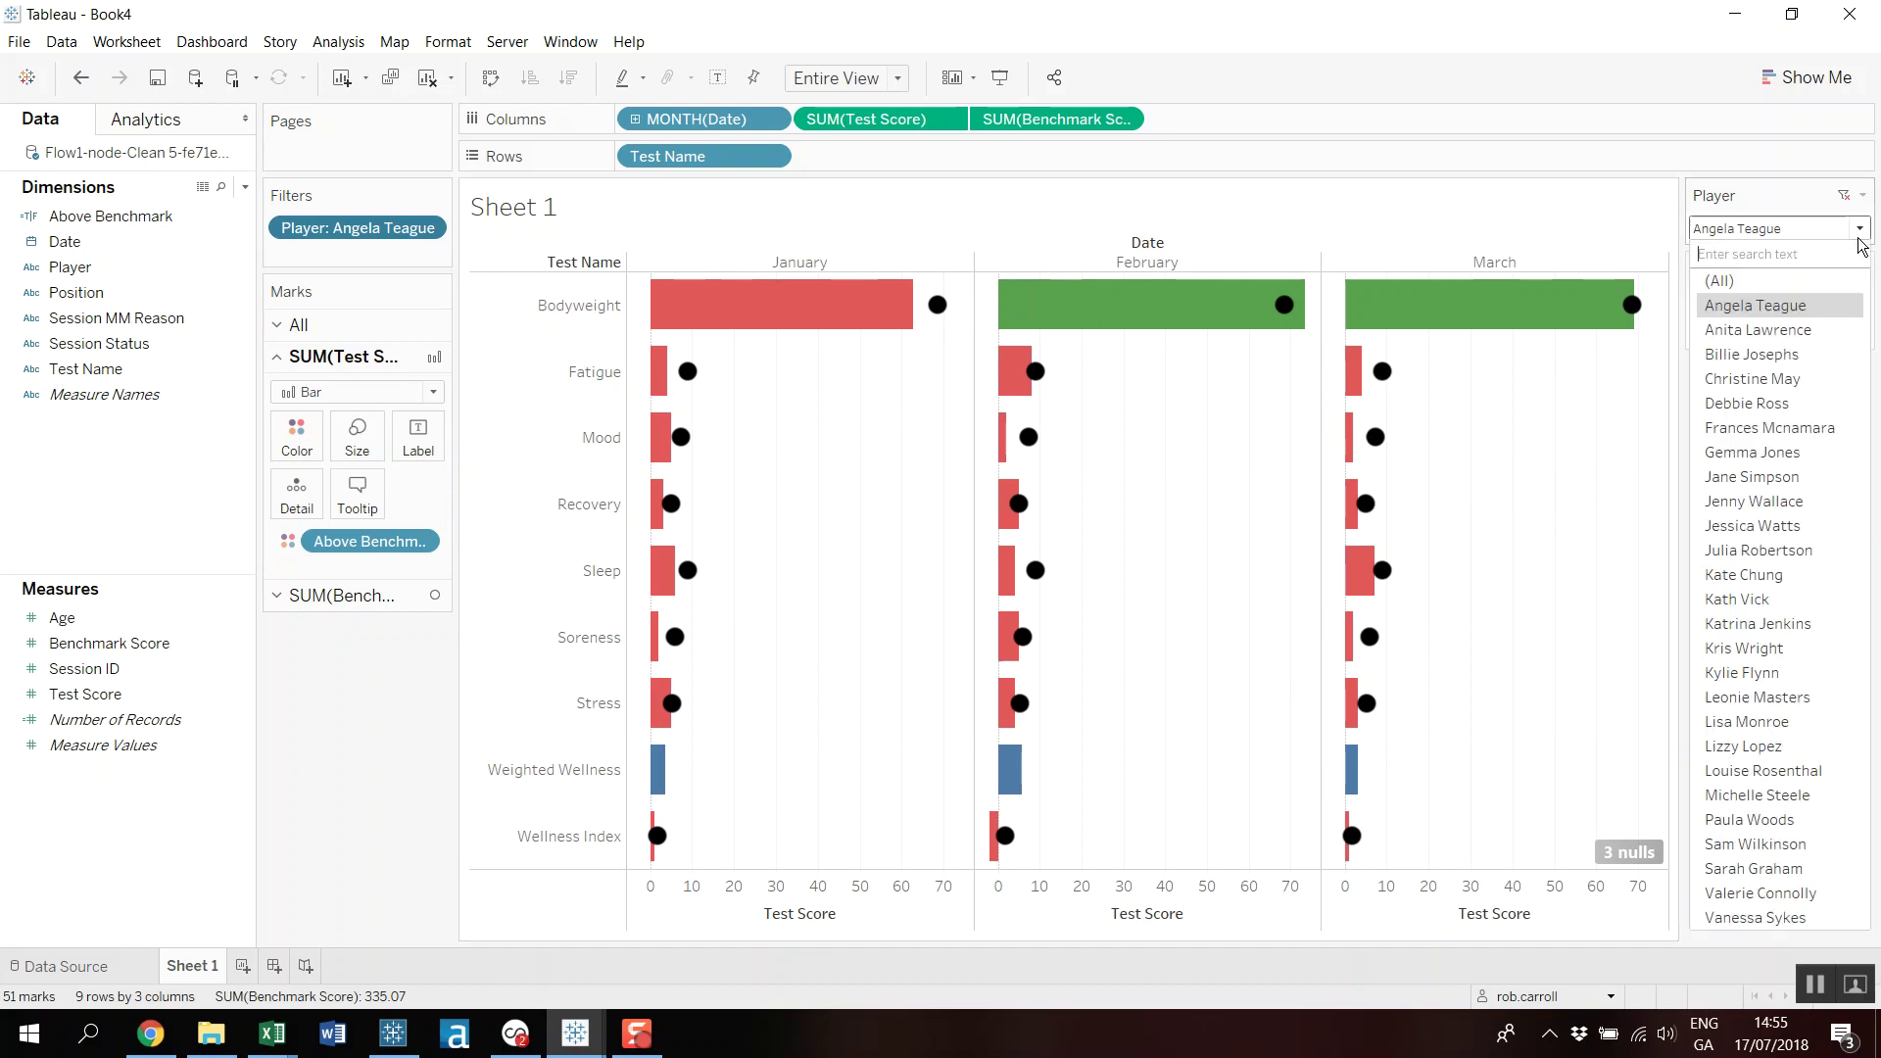
left_click(1795, 404)
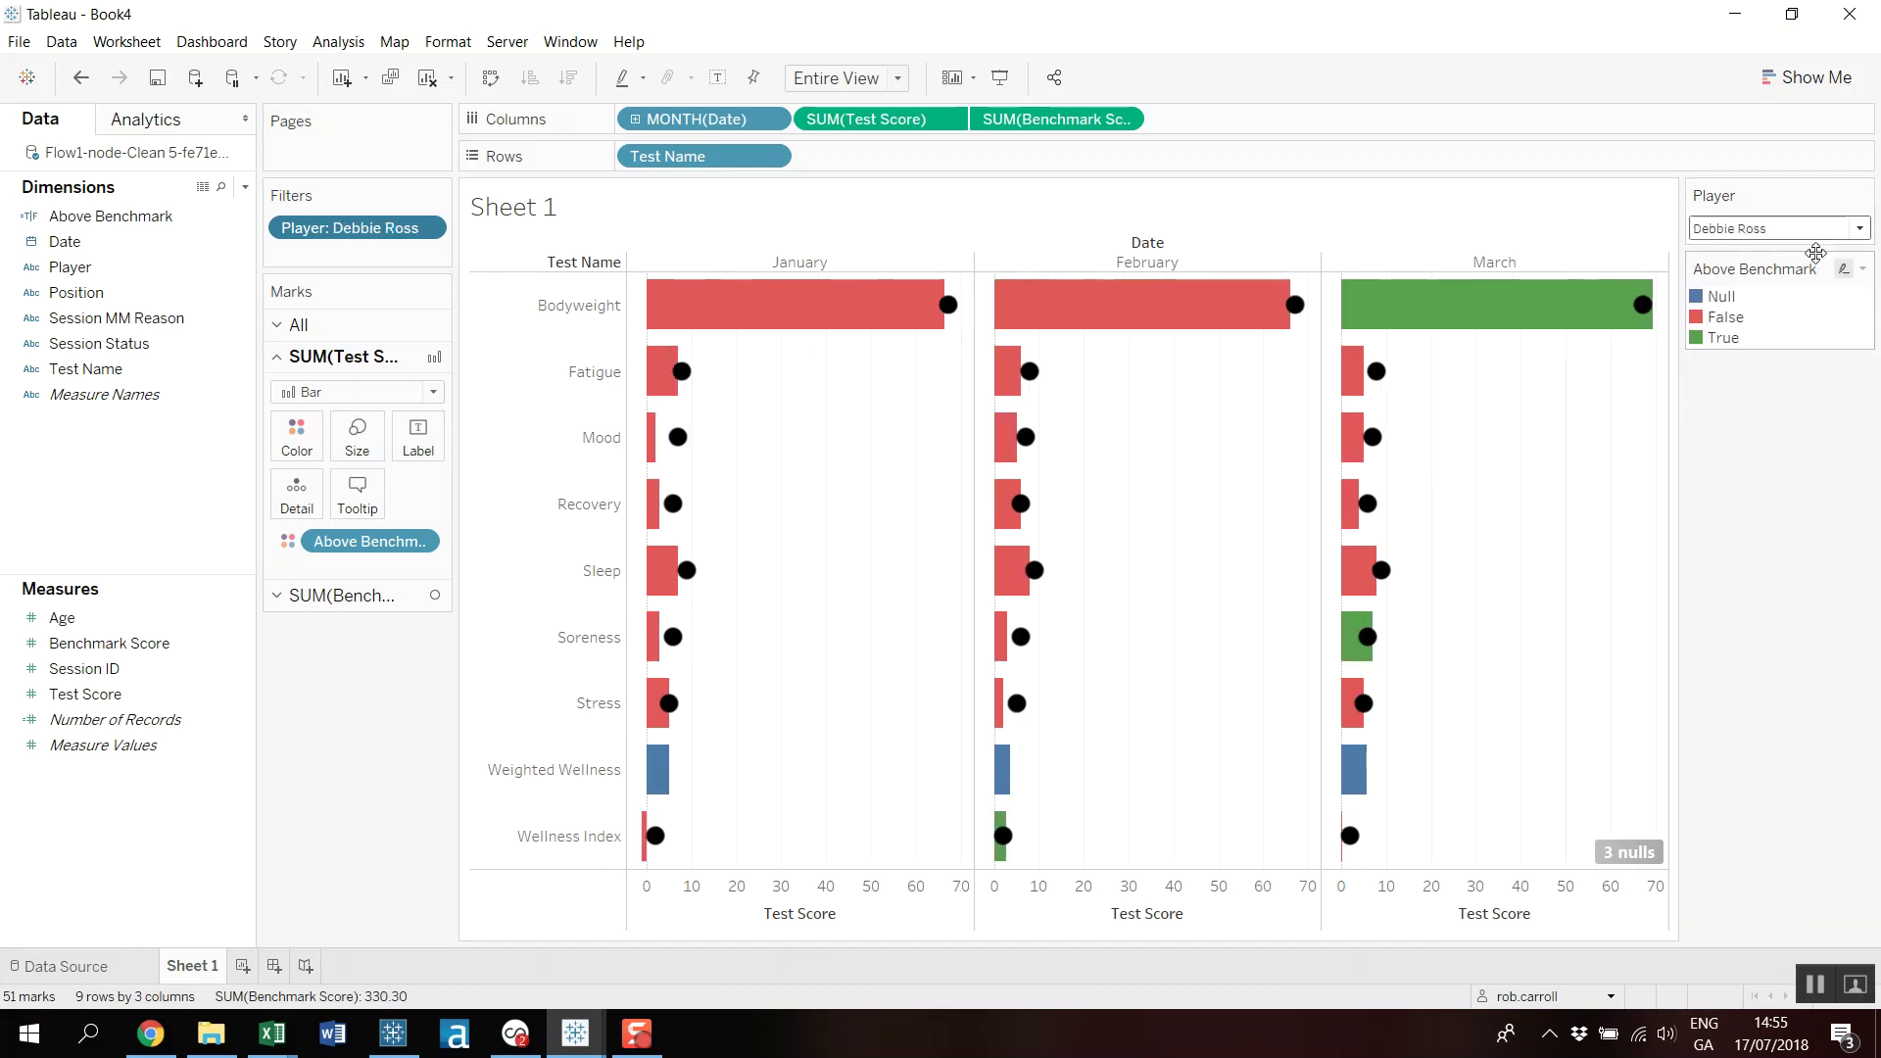
Filter the Test Score versus Benchmark chart to the 15th, 19th and 23rd listed players in turn.
left_click(1858, 229)
left_click(1790, 643)
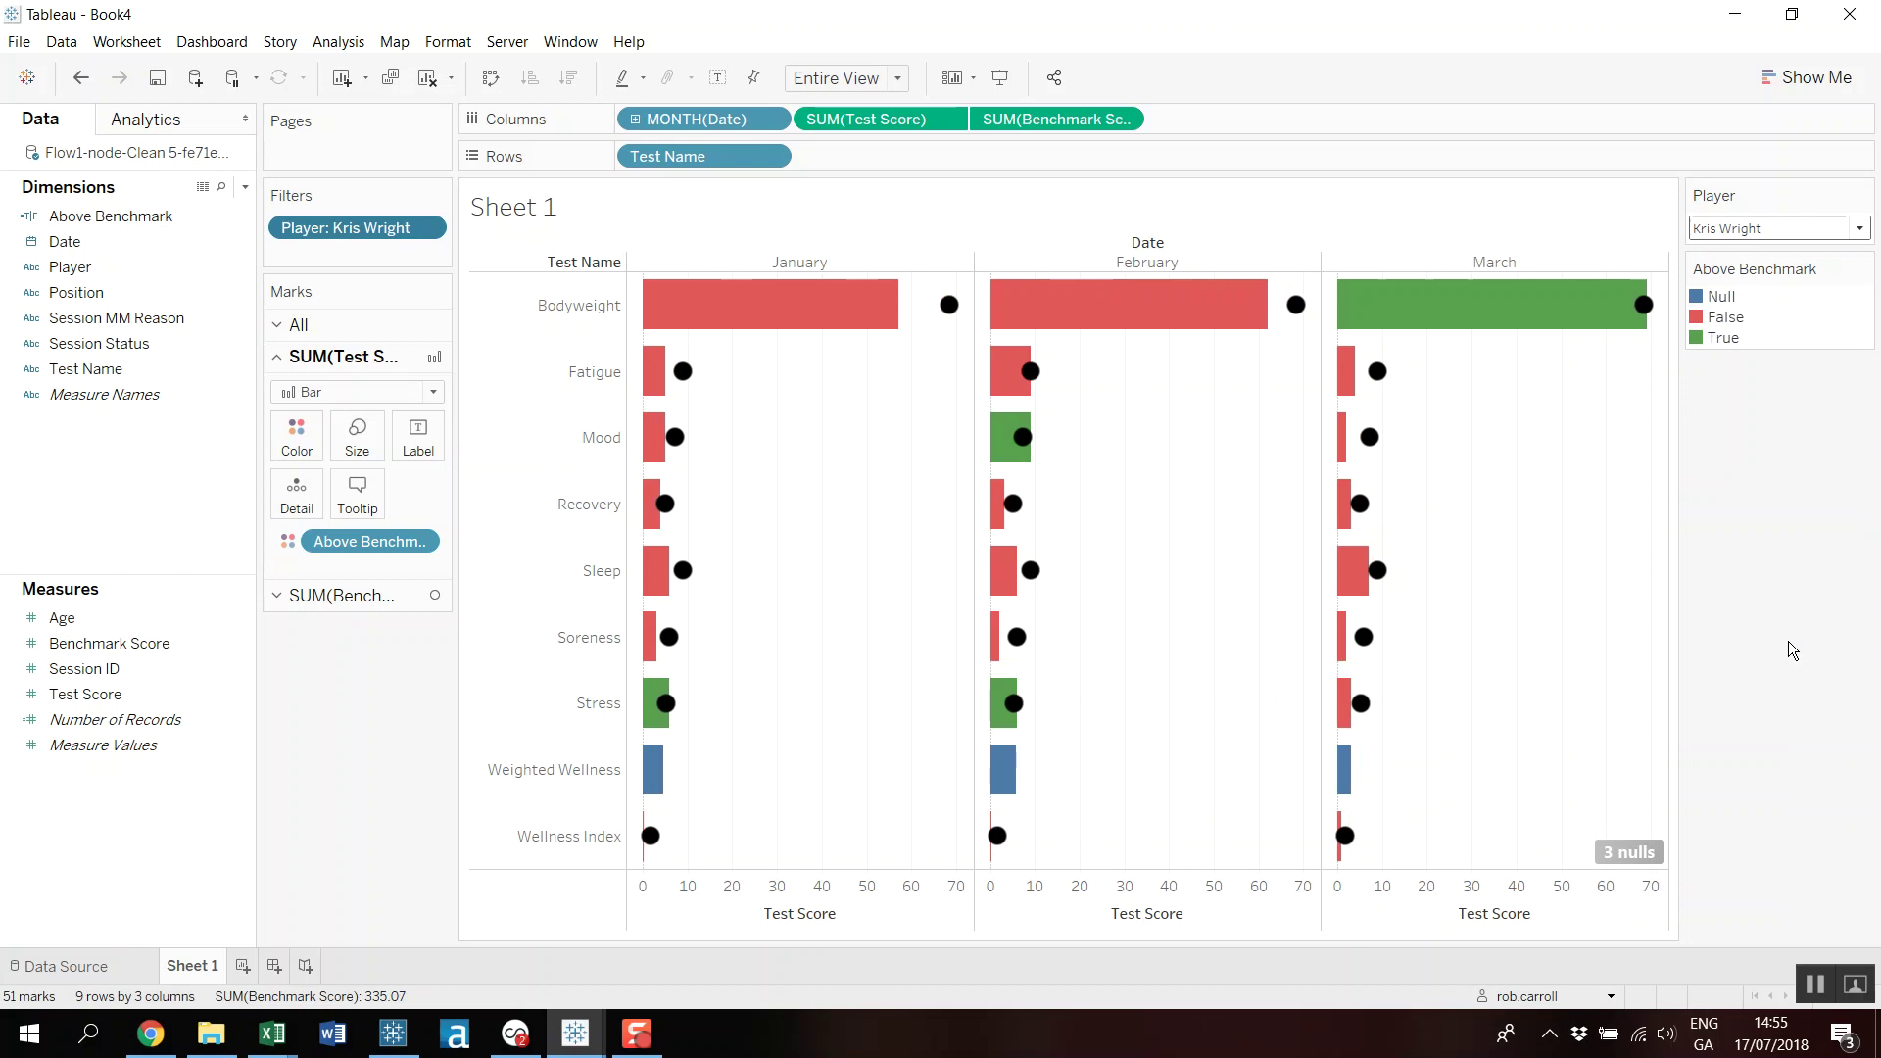
left_click(1858, 228)
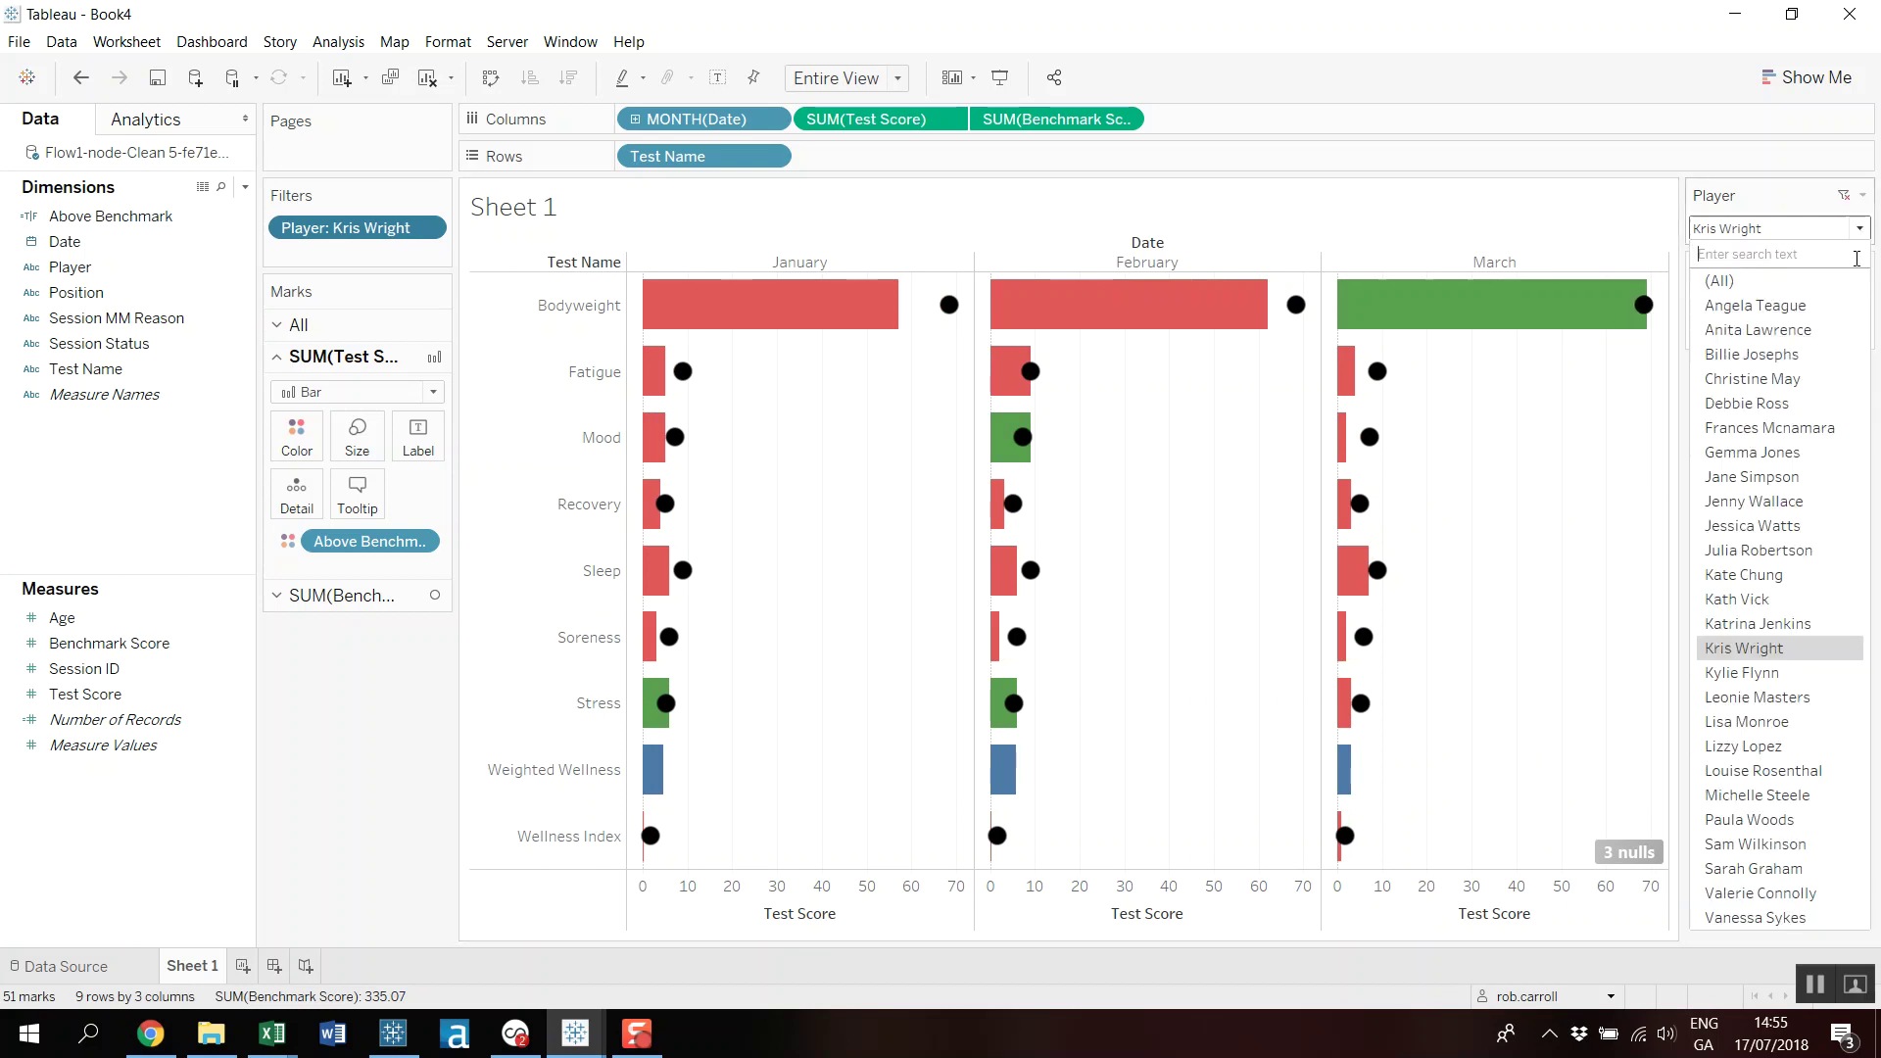
left_click(1768, 752)
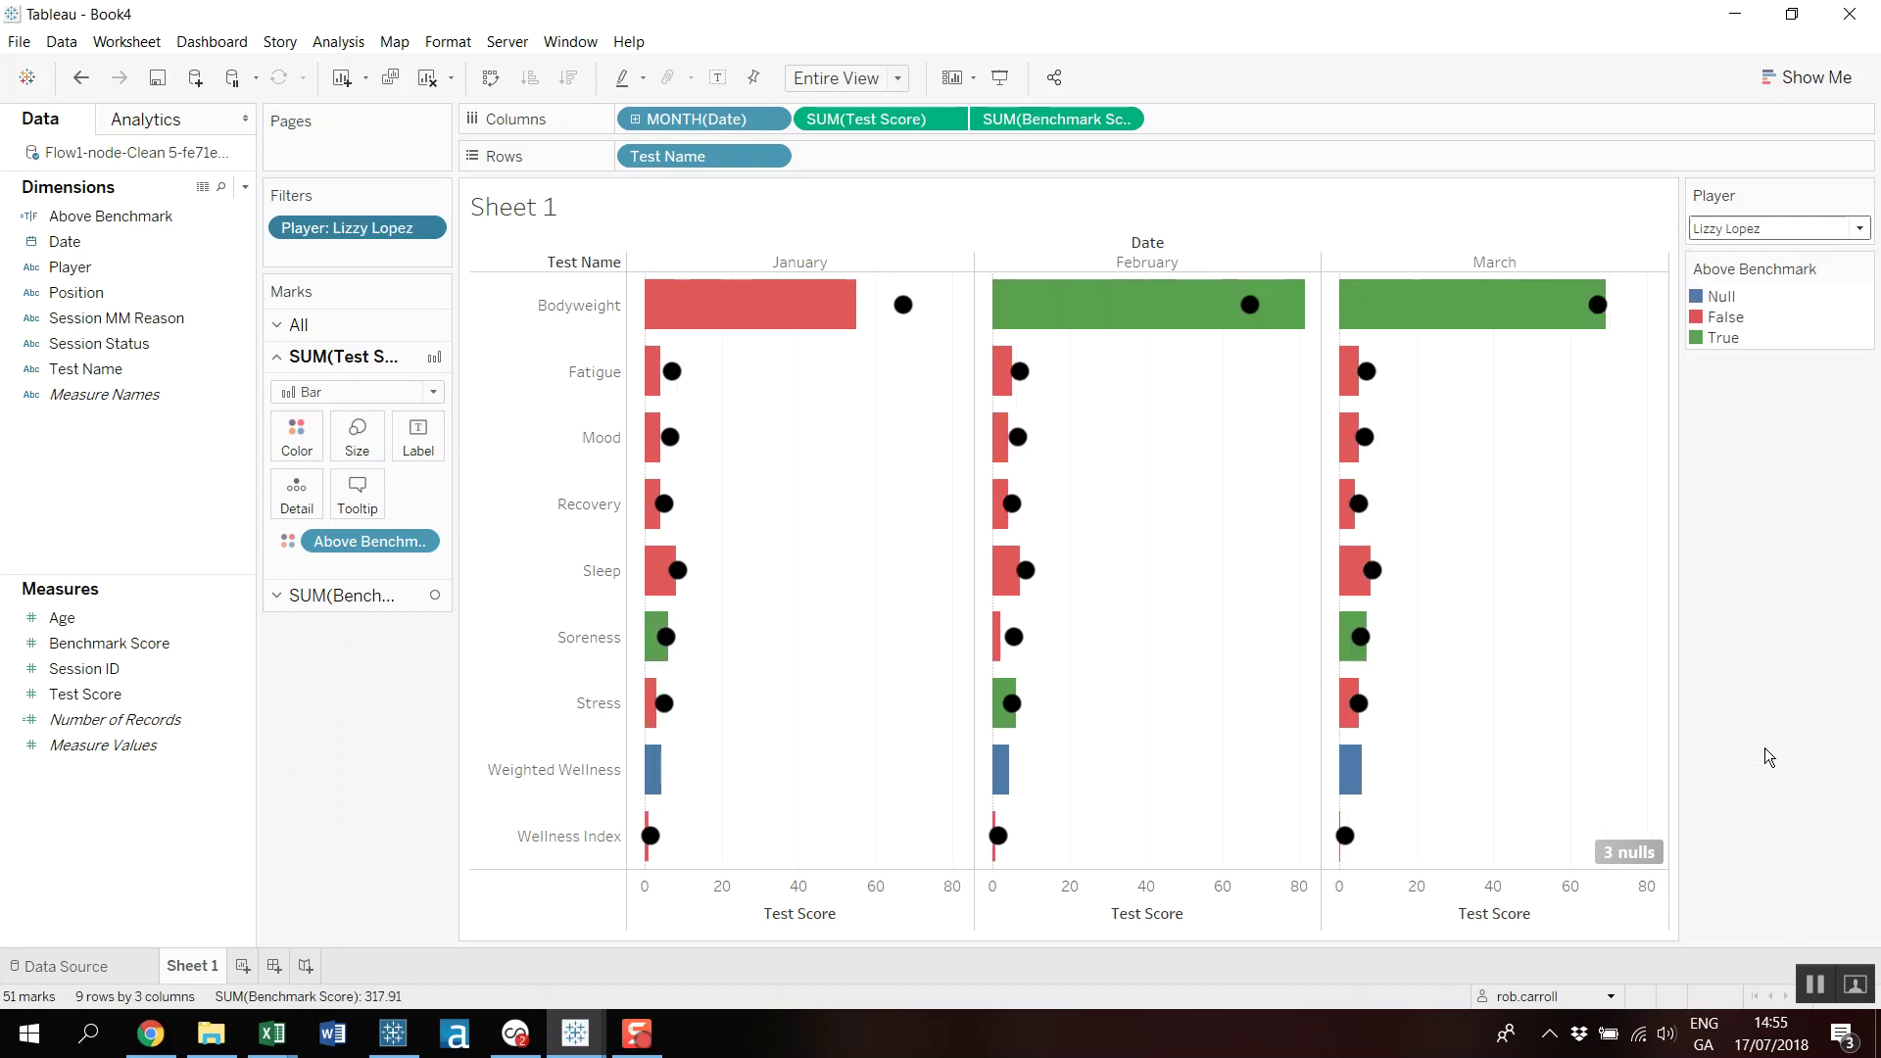
left_click(1859, 228)
left_click(1759, 844)
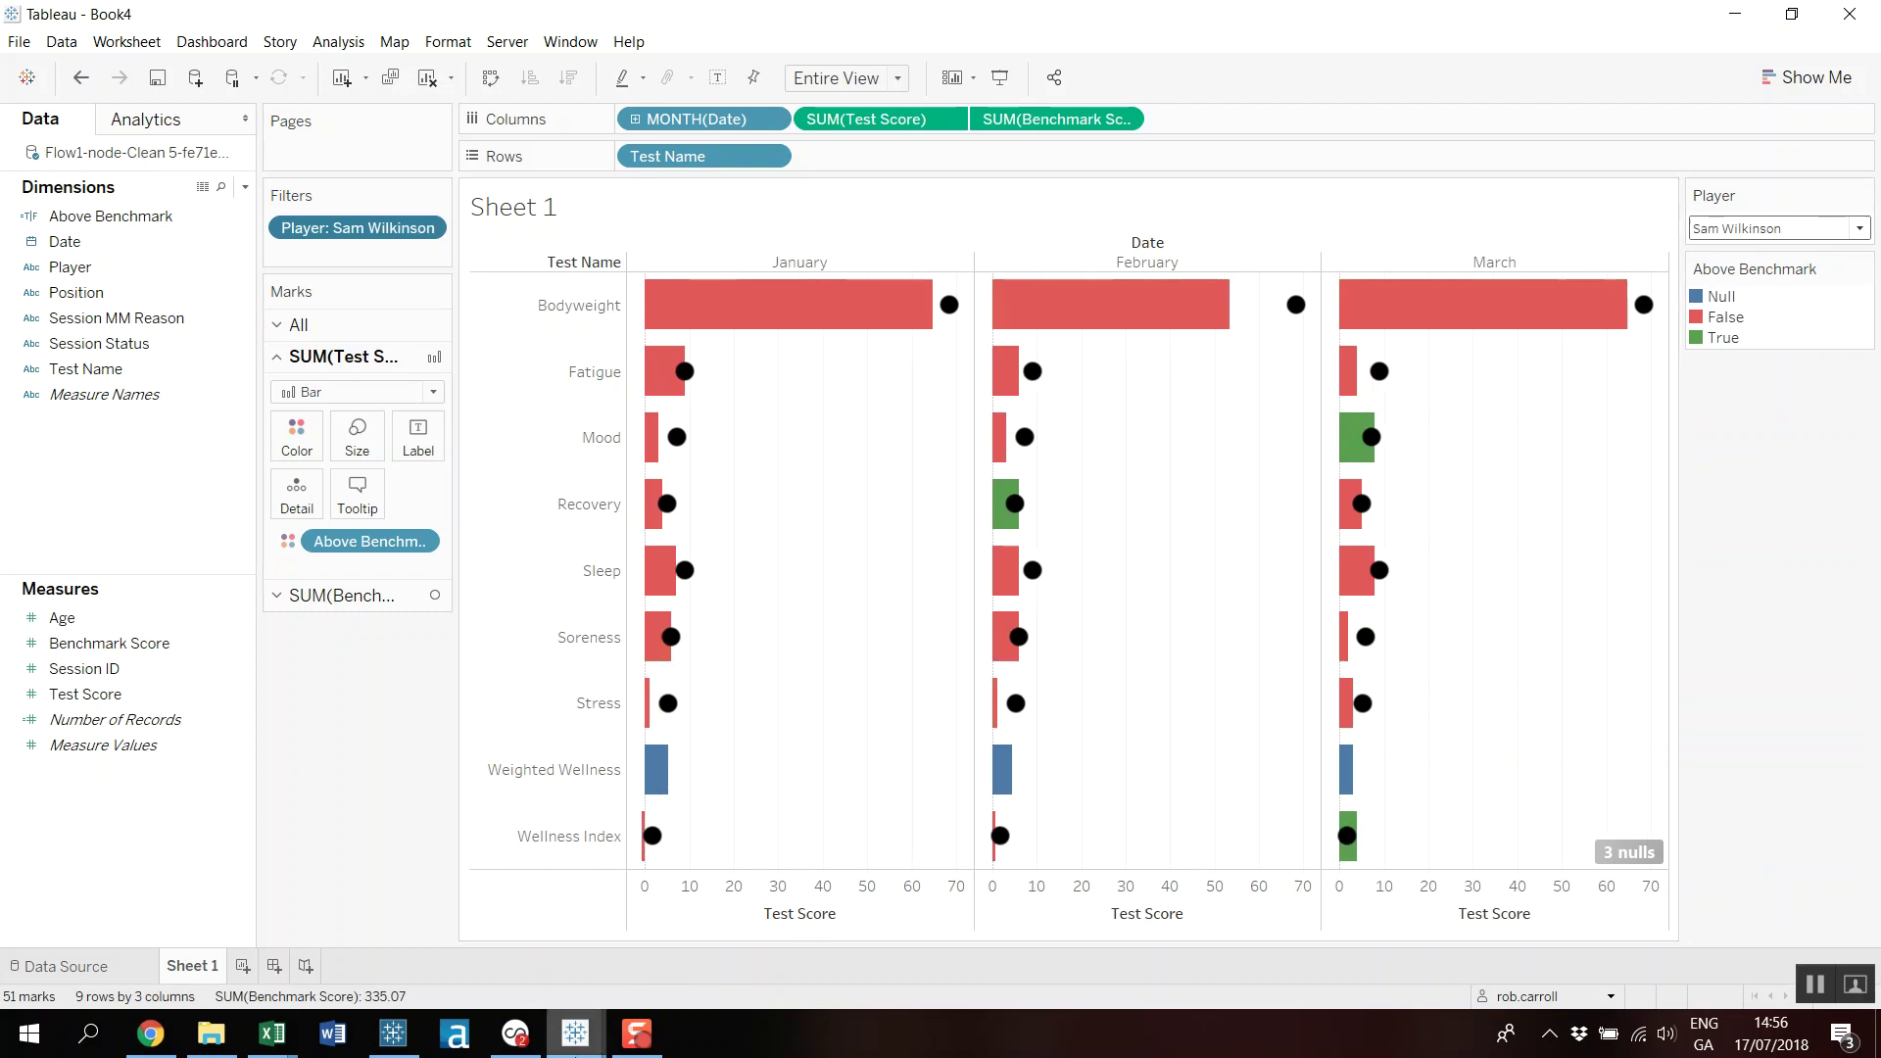
Switch to Tableau Prep, dismiss the finished-run message and add an output step after Clean 5.
mouse_move(575, 1033)
left_click(393, 1034)
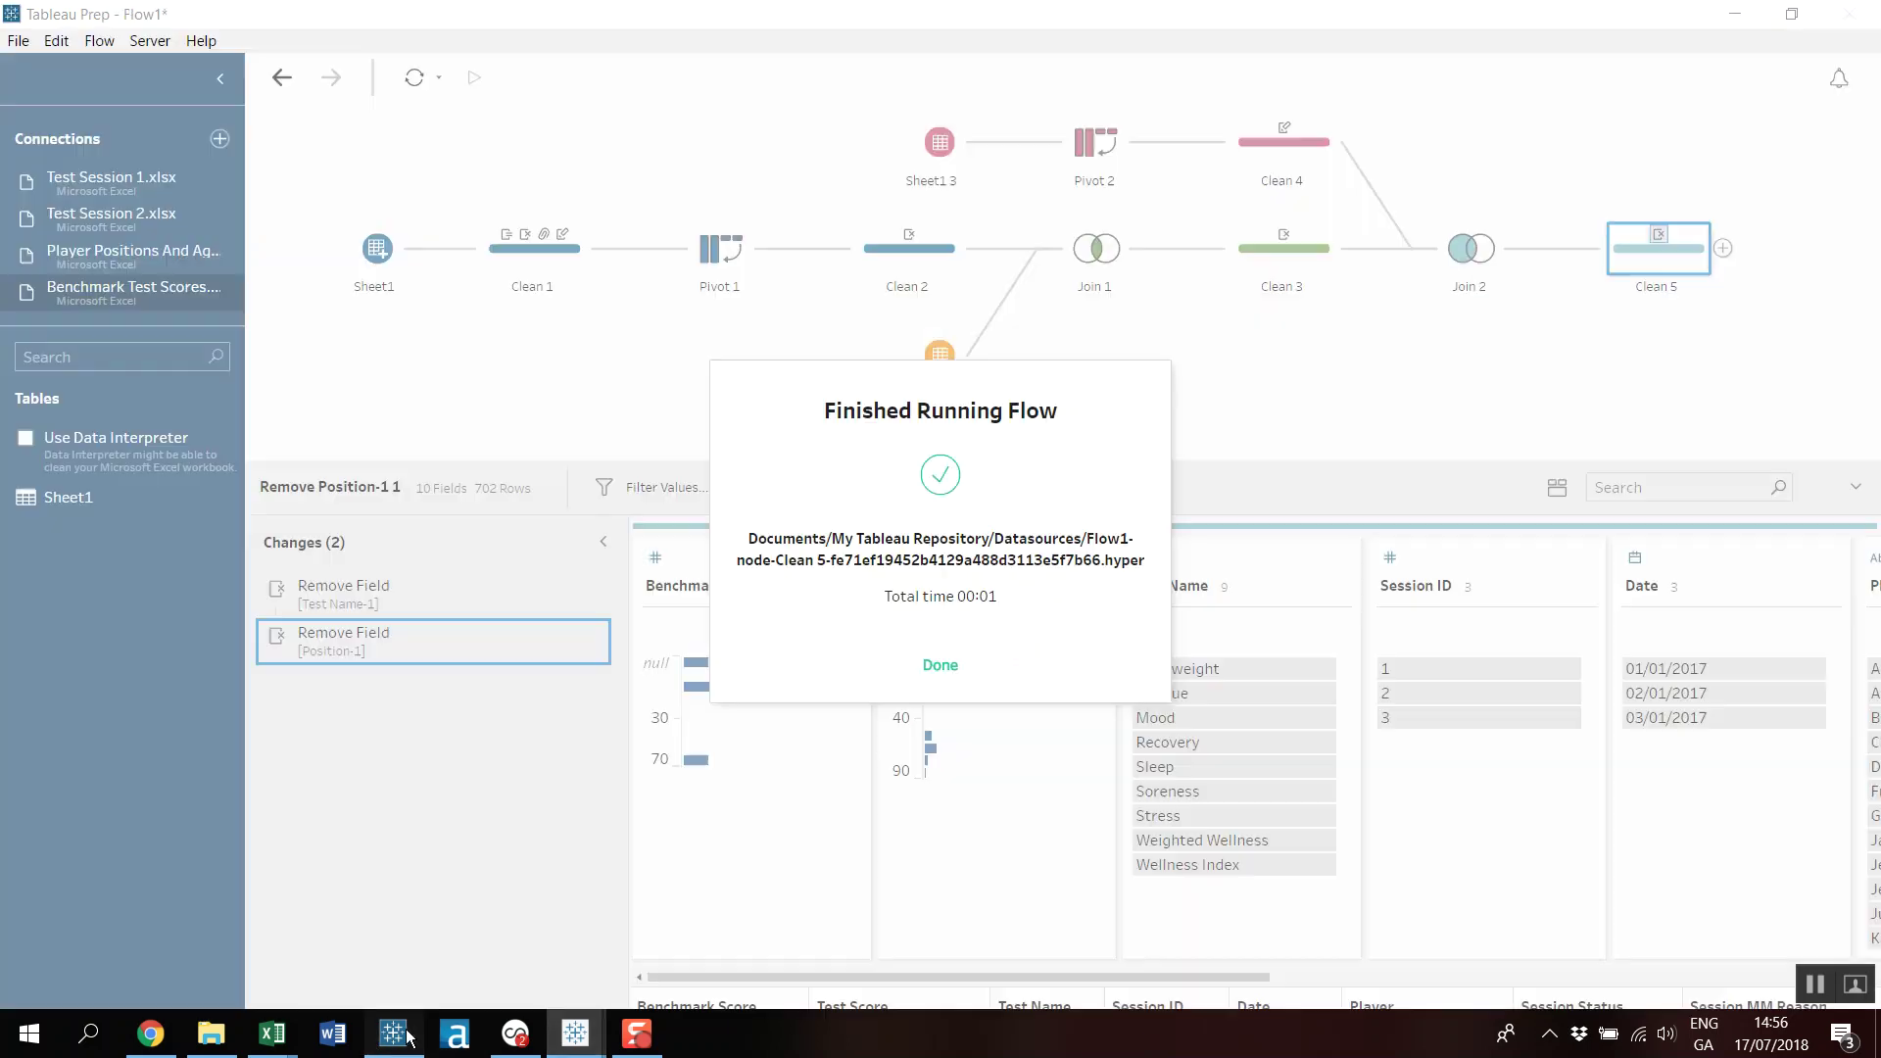
left_click(940, 664)
left_click(1723, 247)
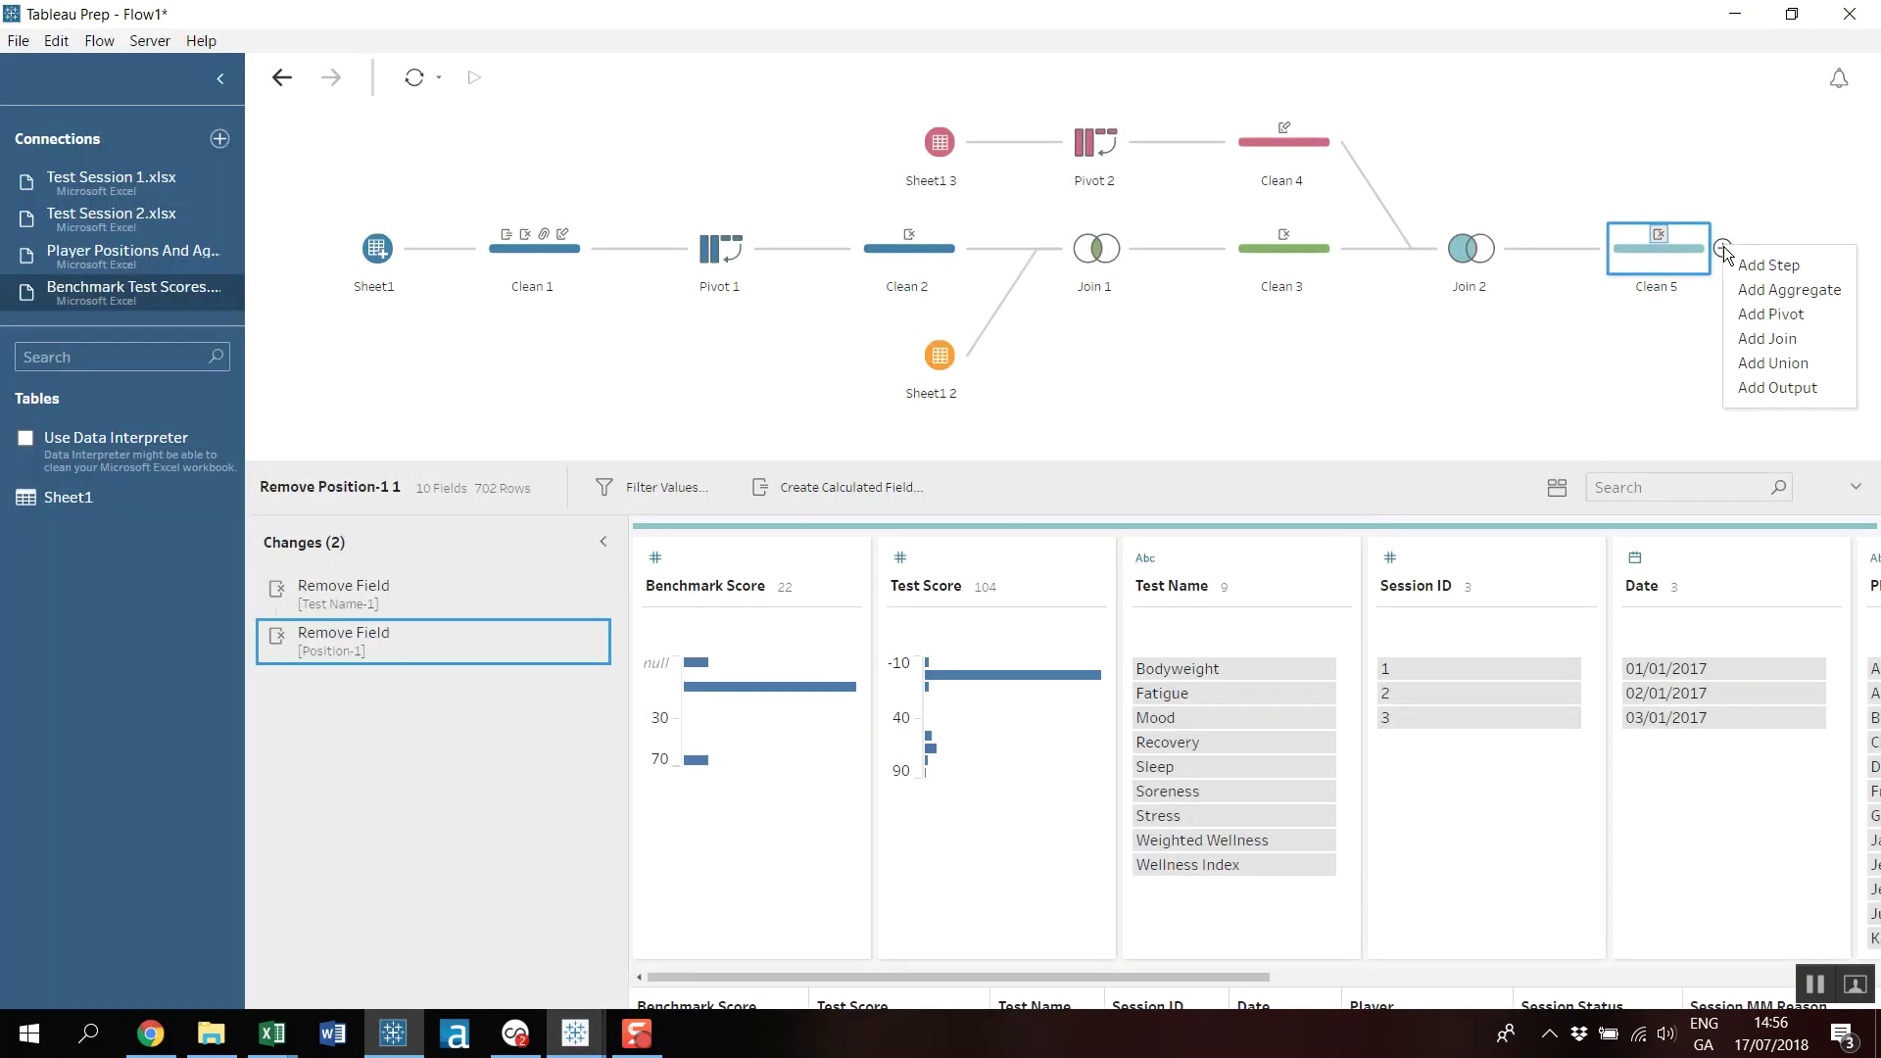
left_click(1801, 388)
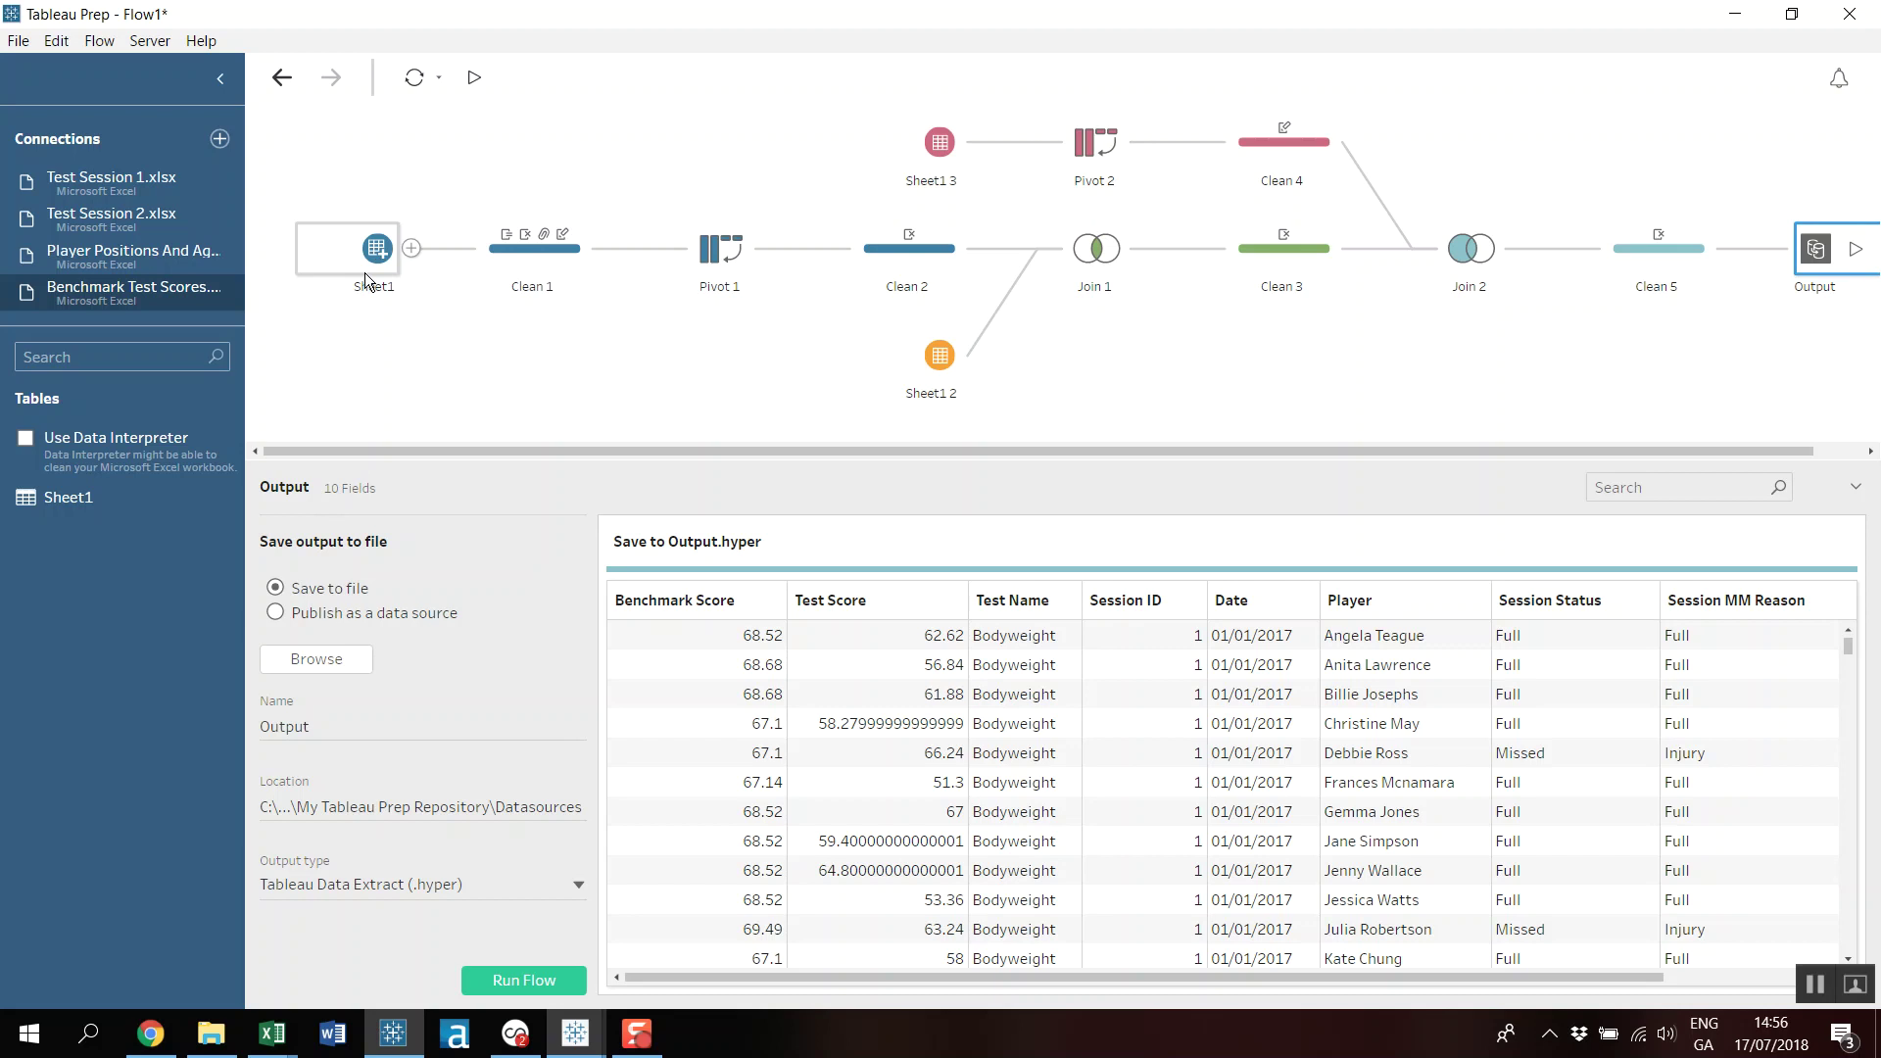
left_click_drag(606, 447, 802, 451)
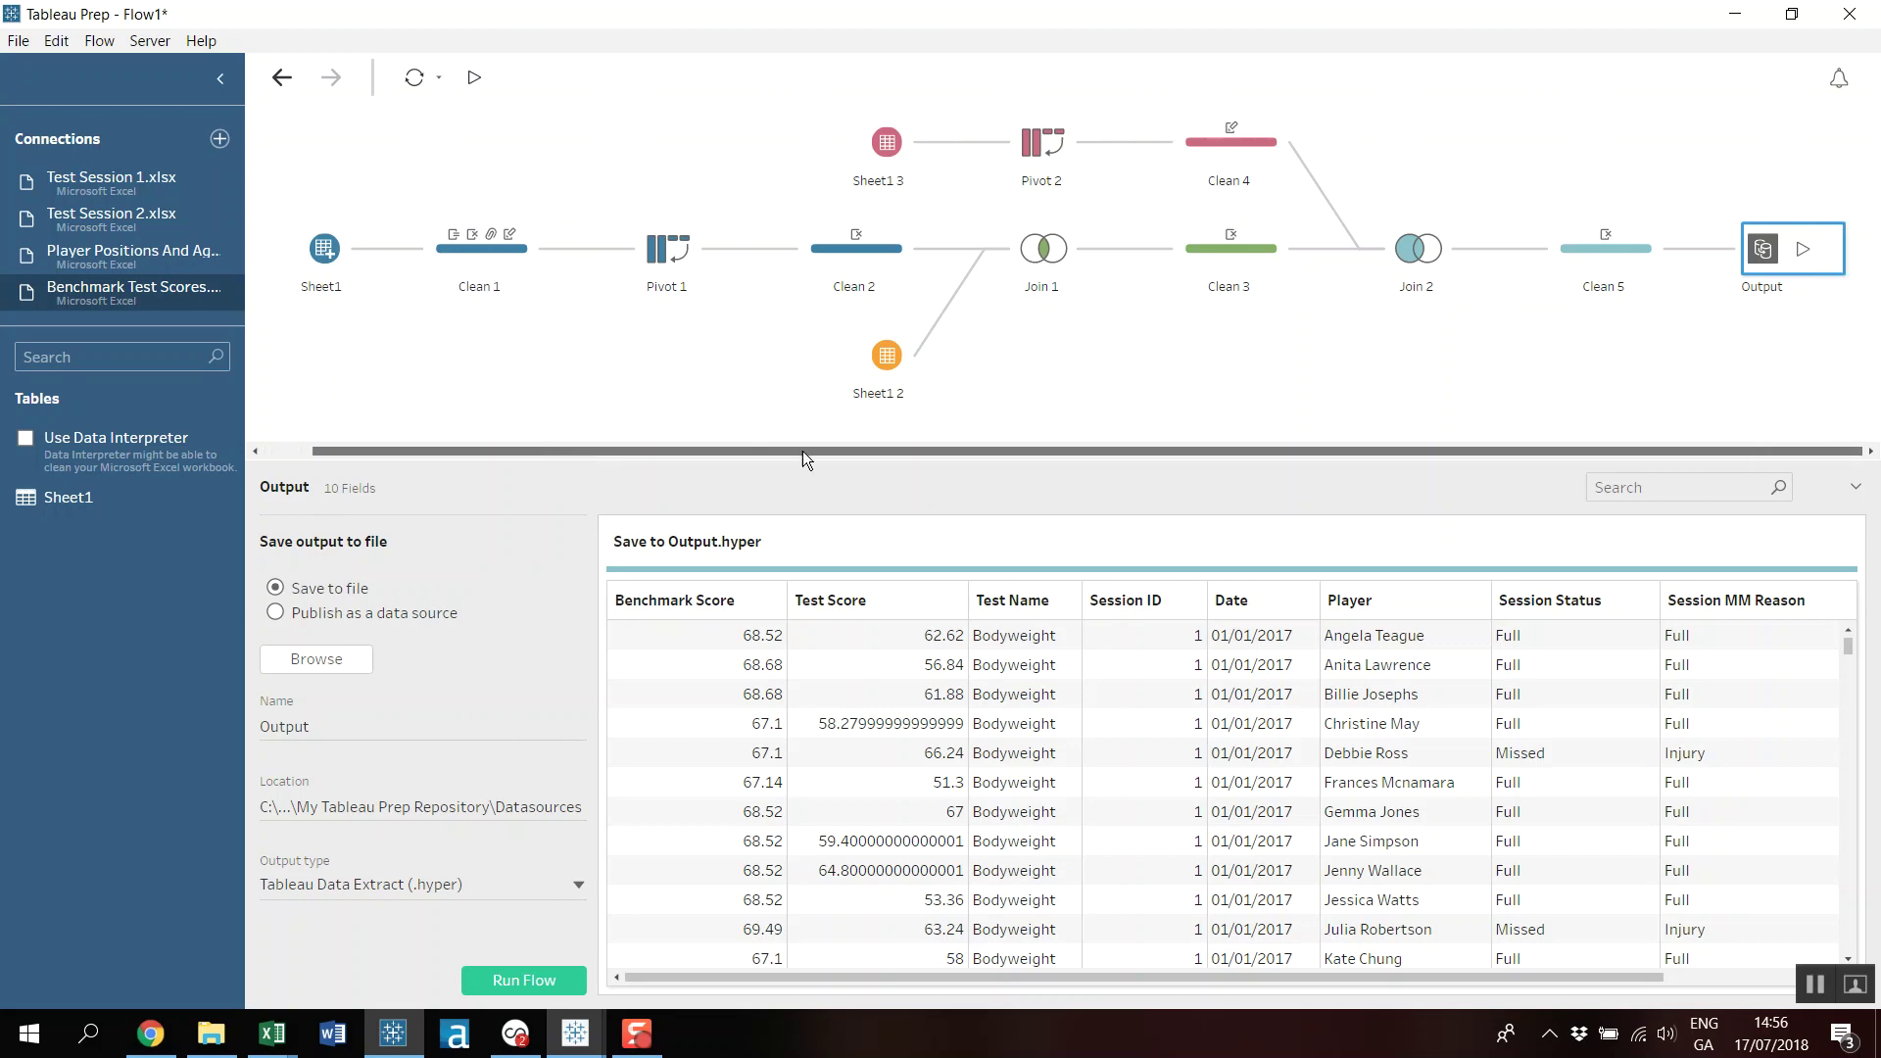
left_click_drag(674, 451, 427, 449)
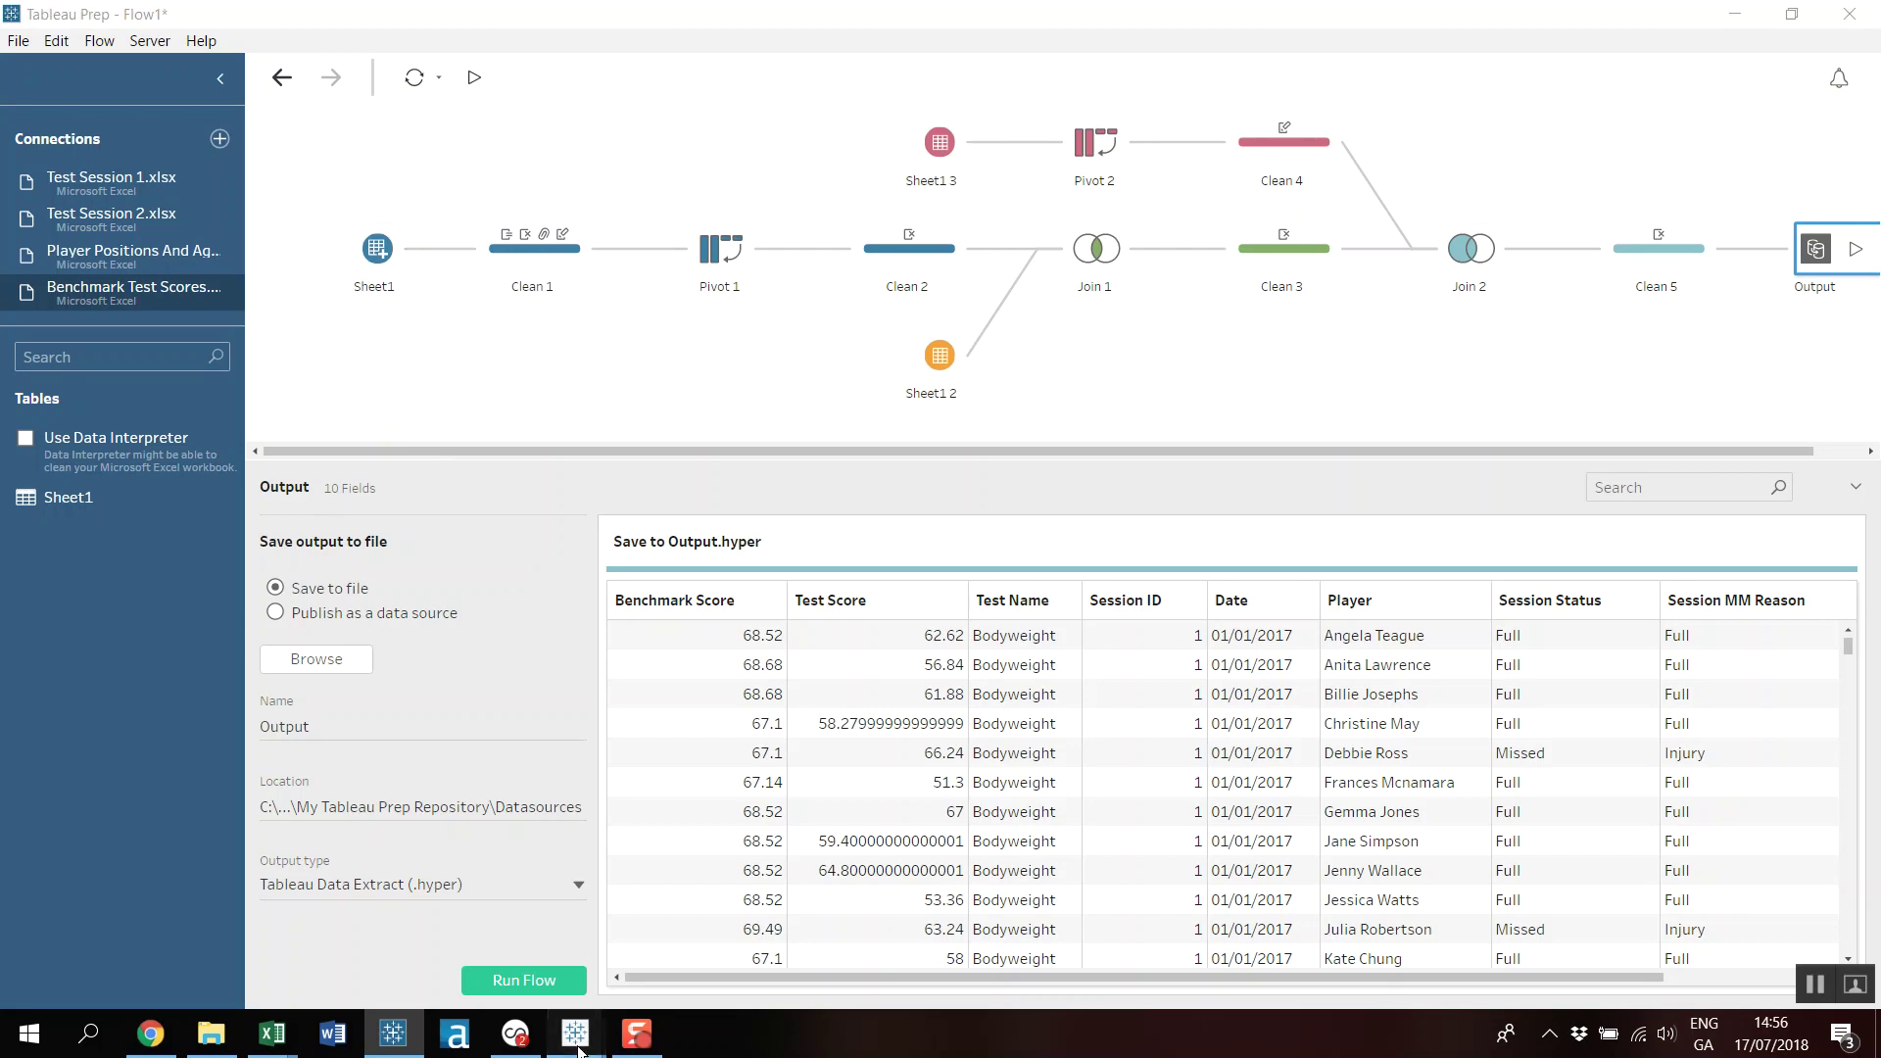
Switch to Tableau Desktop and lay out a new worksheet with Player as rows and Test Name as columns.
mouse_move(578, 1040)
left_click(968, 954)
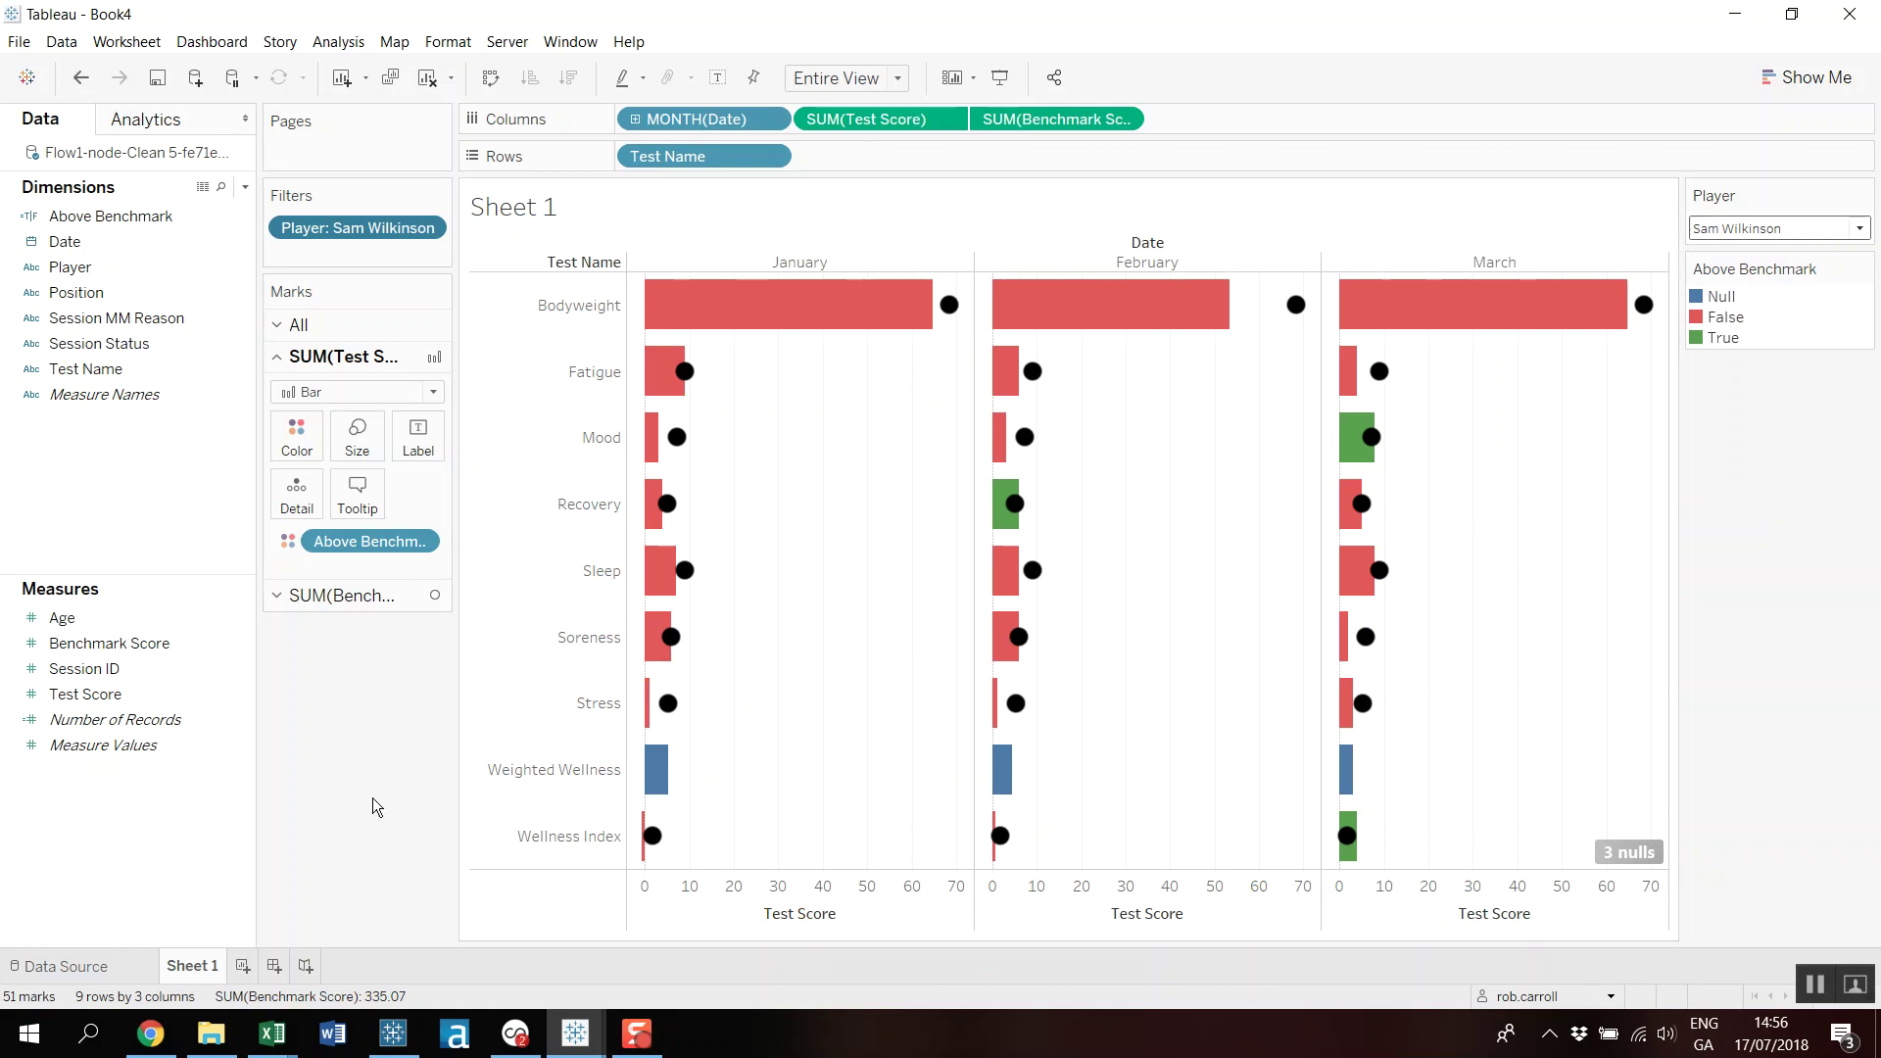
left_click(242, 966)
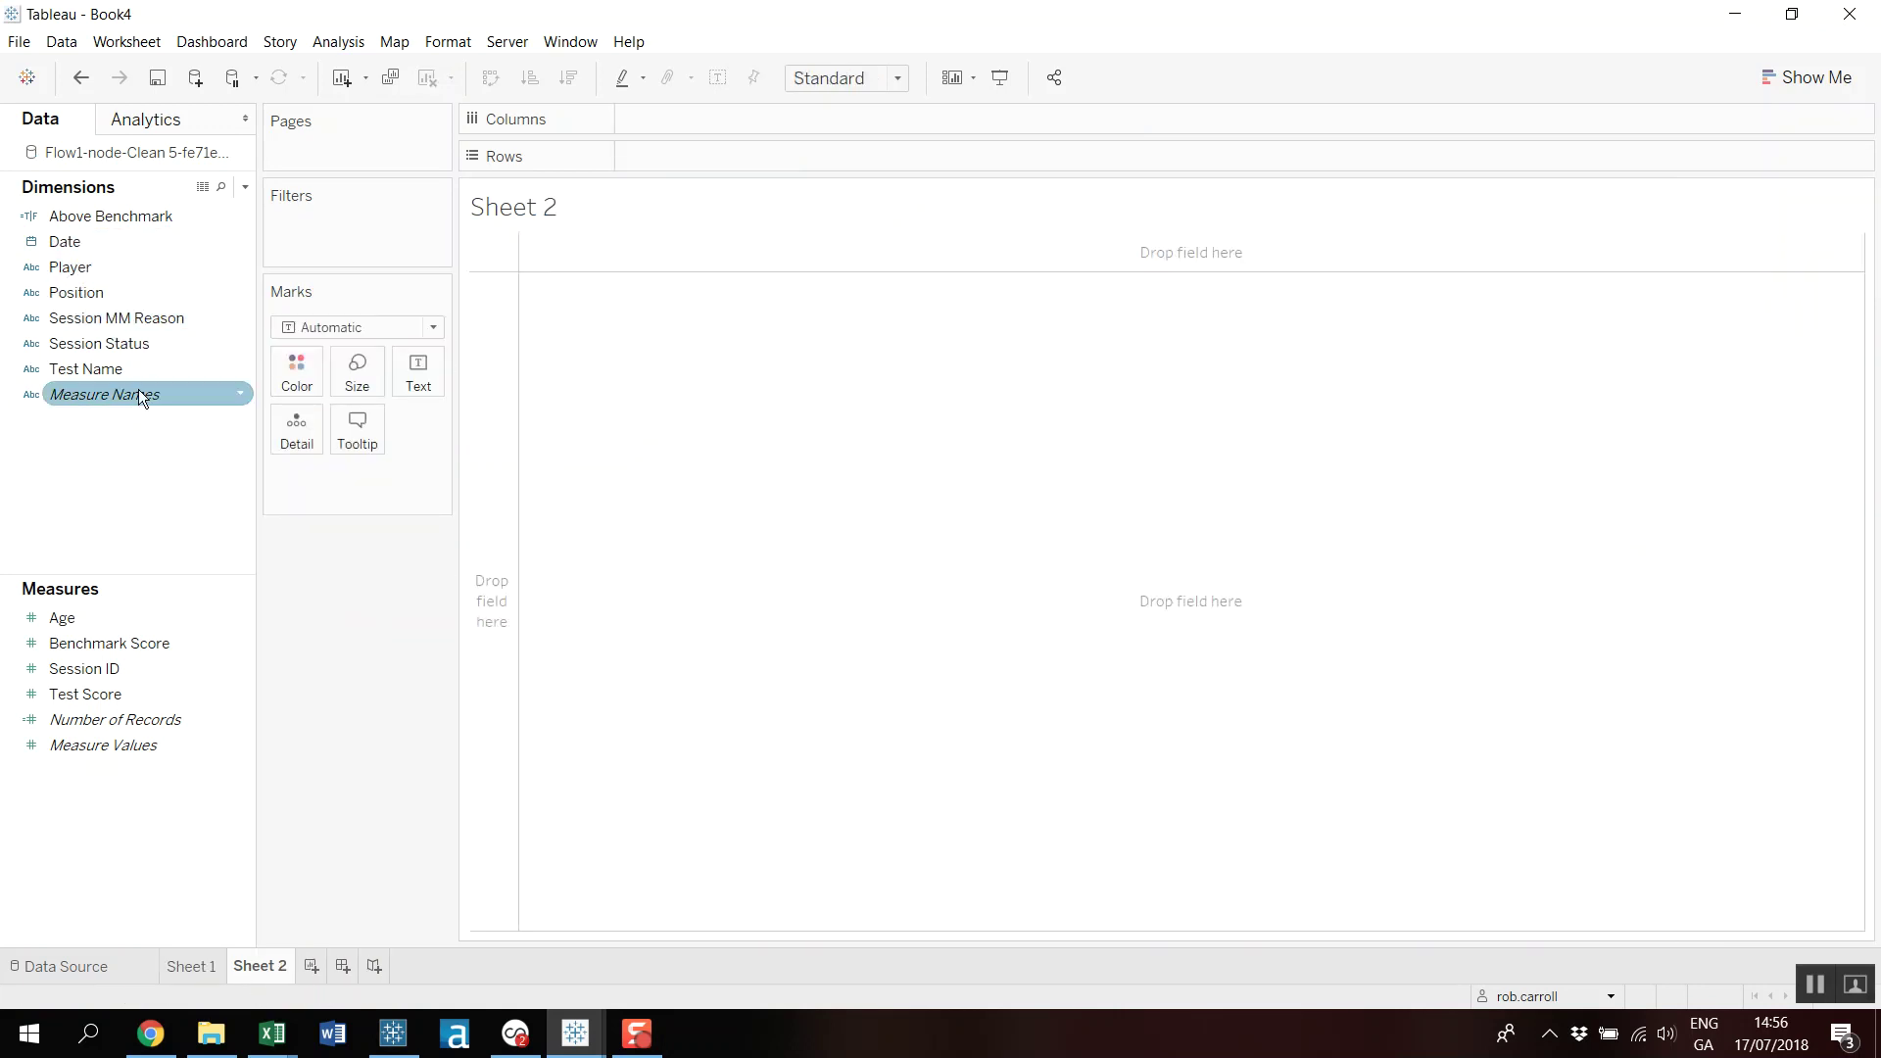
left_click_drag(70, 266, 707, 157)
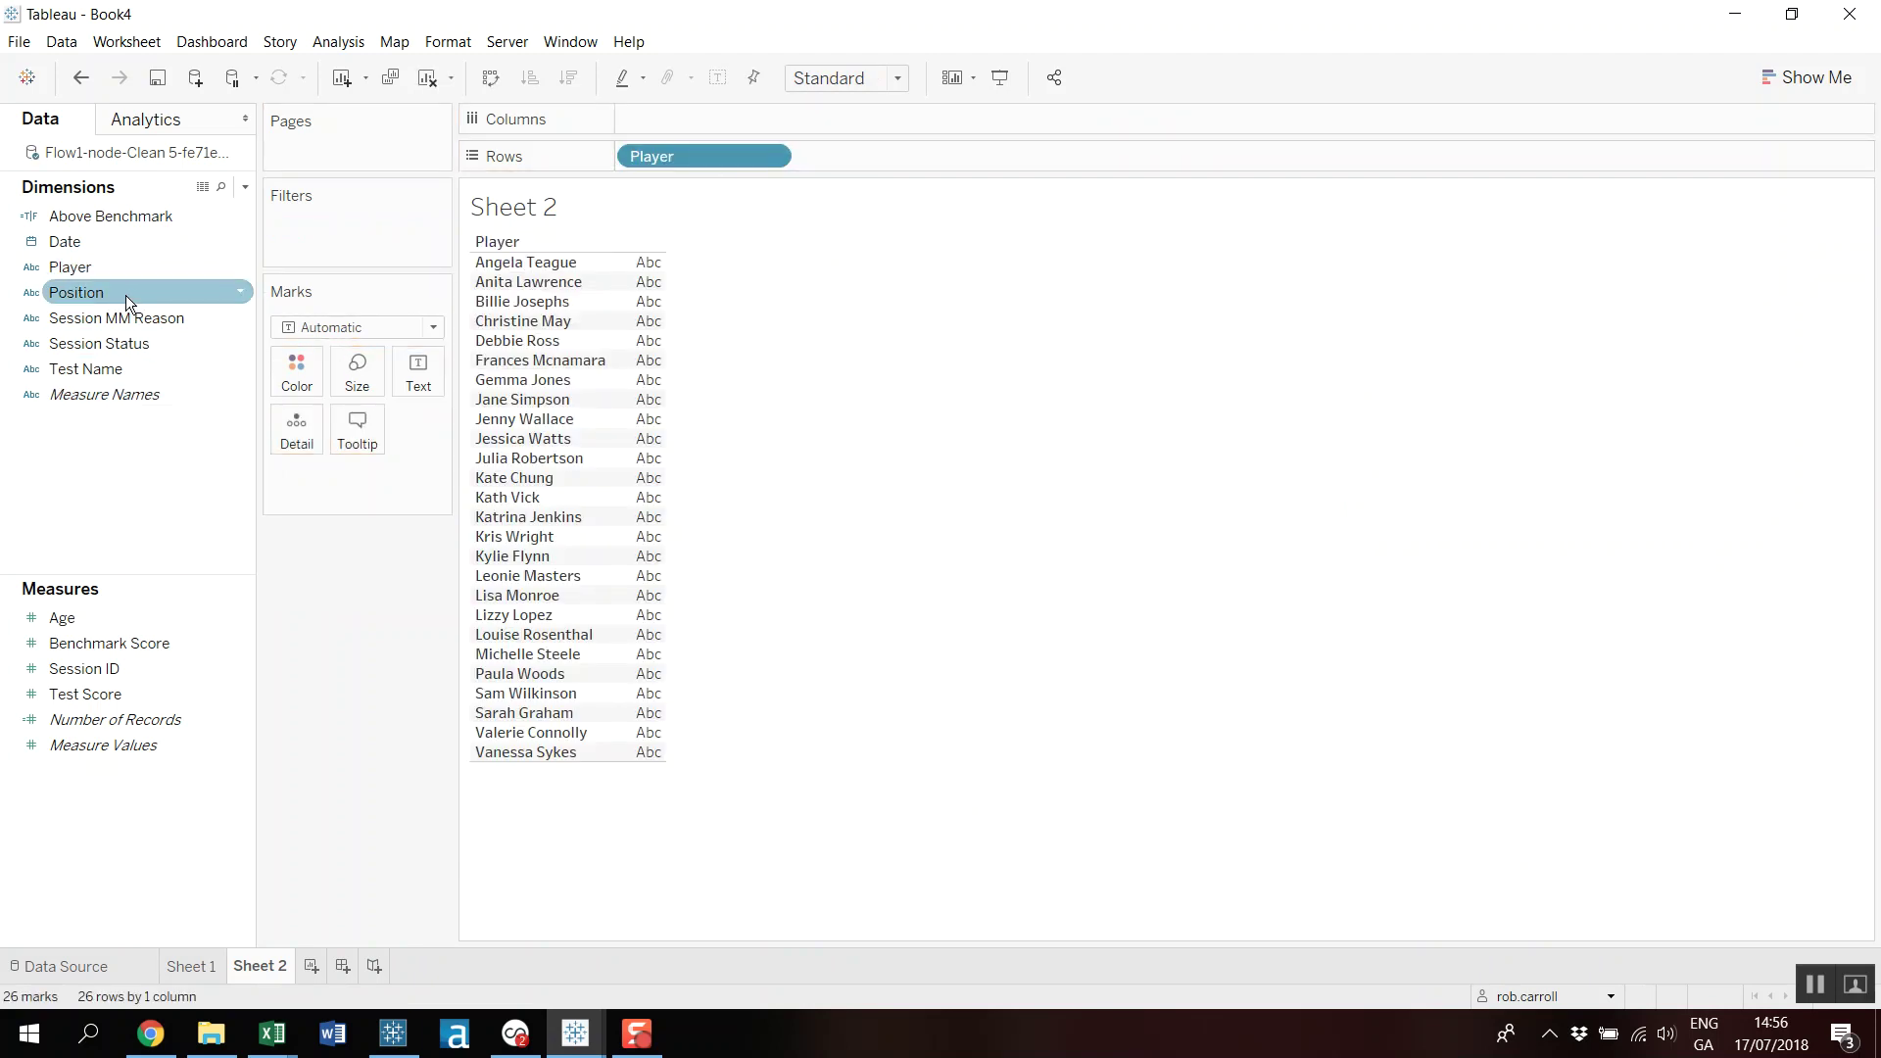
left_click_drag(116, 365, 707, 121)
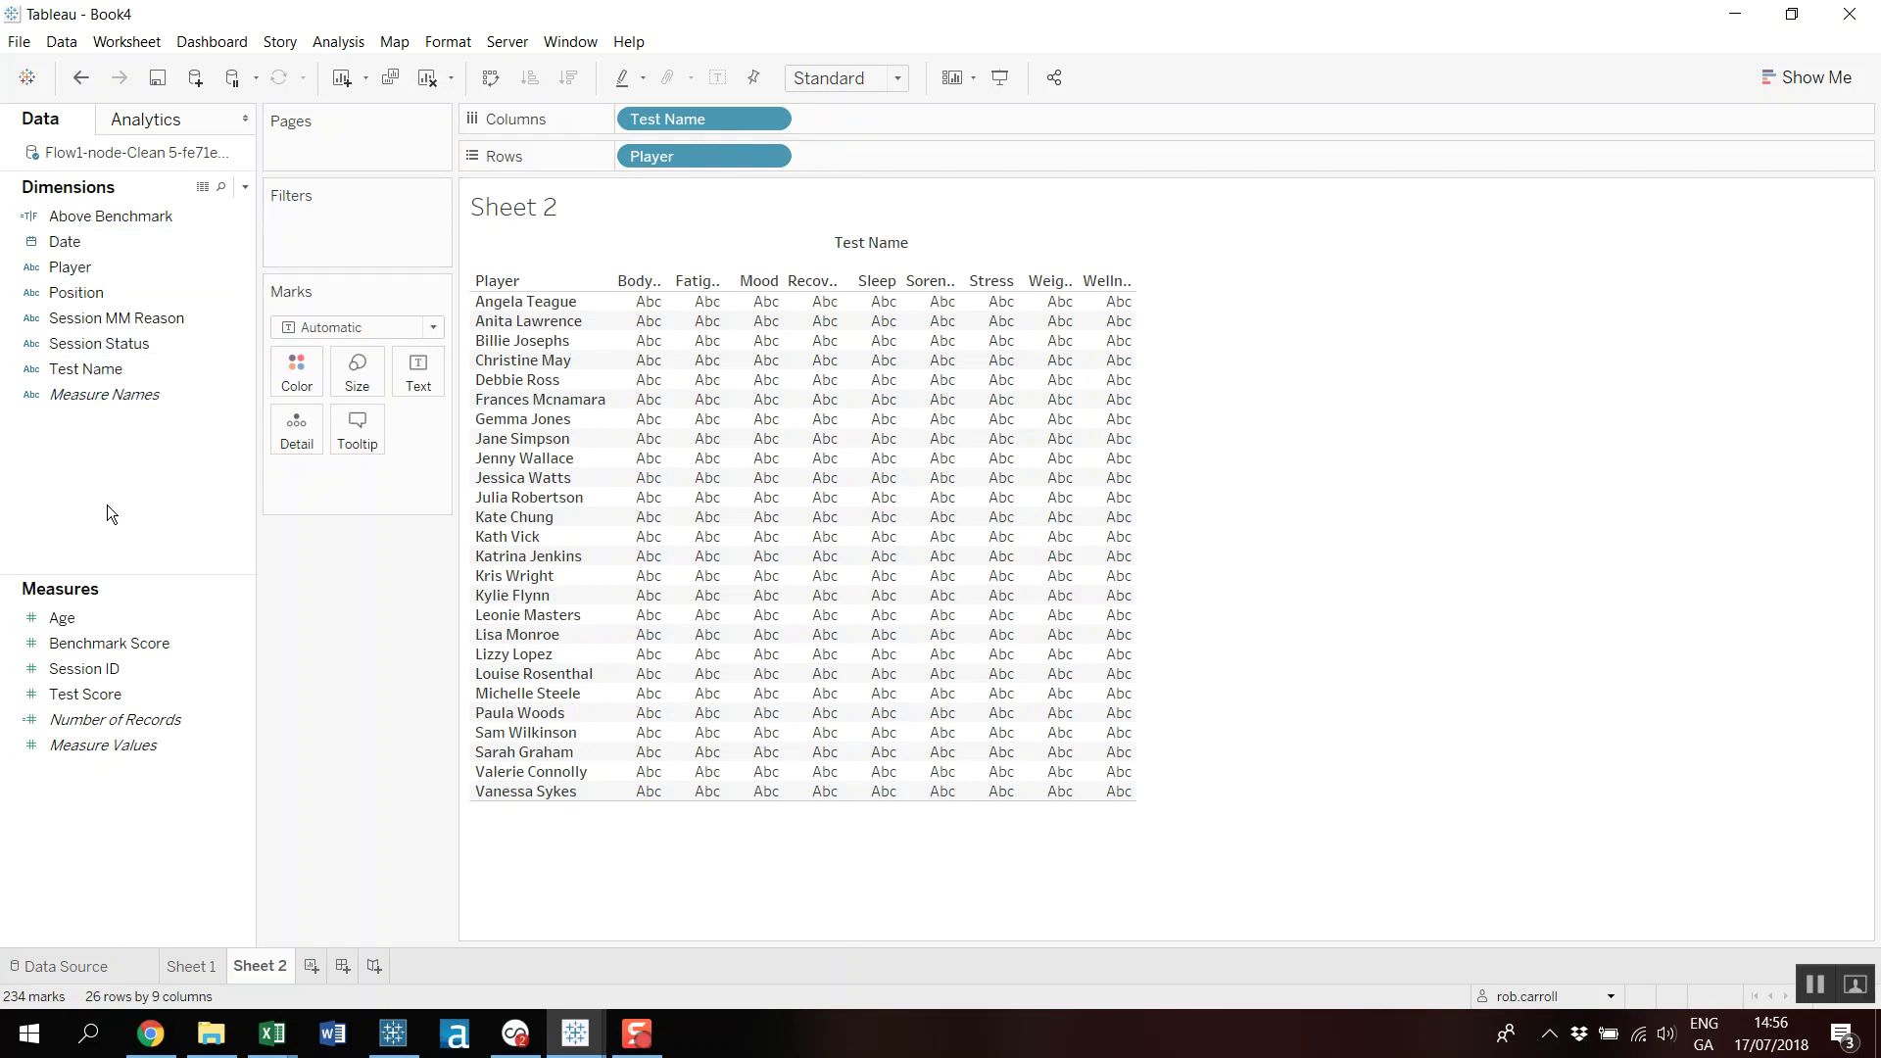
left_click_drag(96, 667, 328, 251)
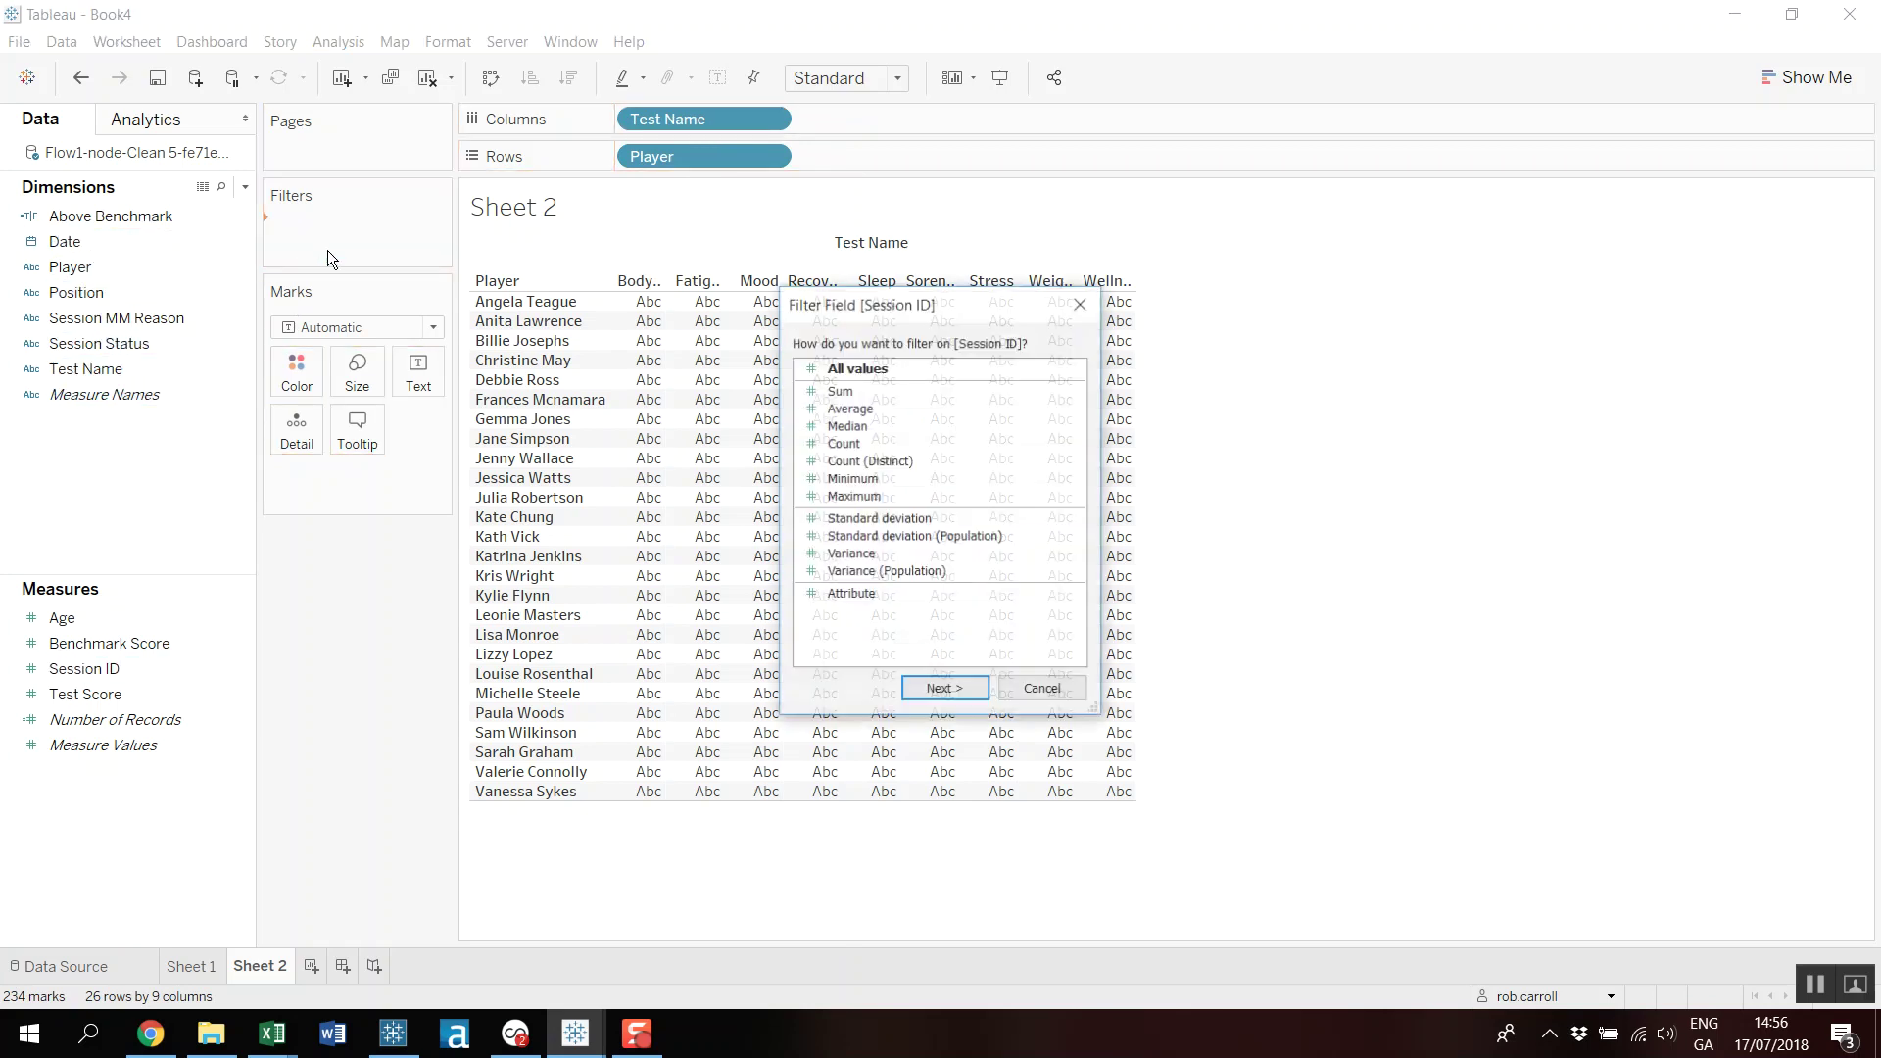
double_click(849, 373)
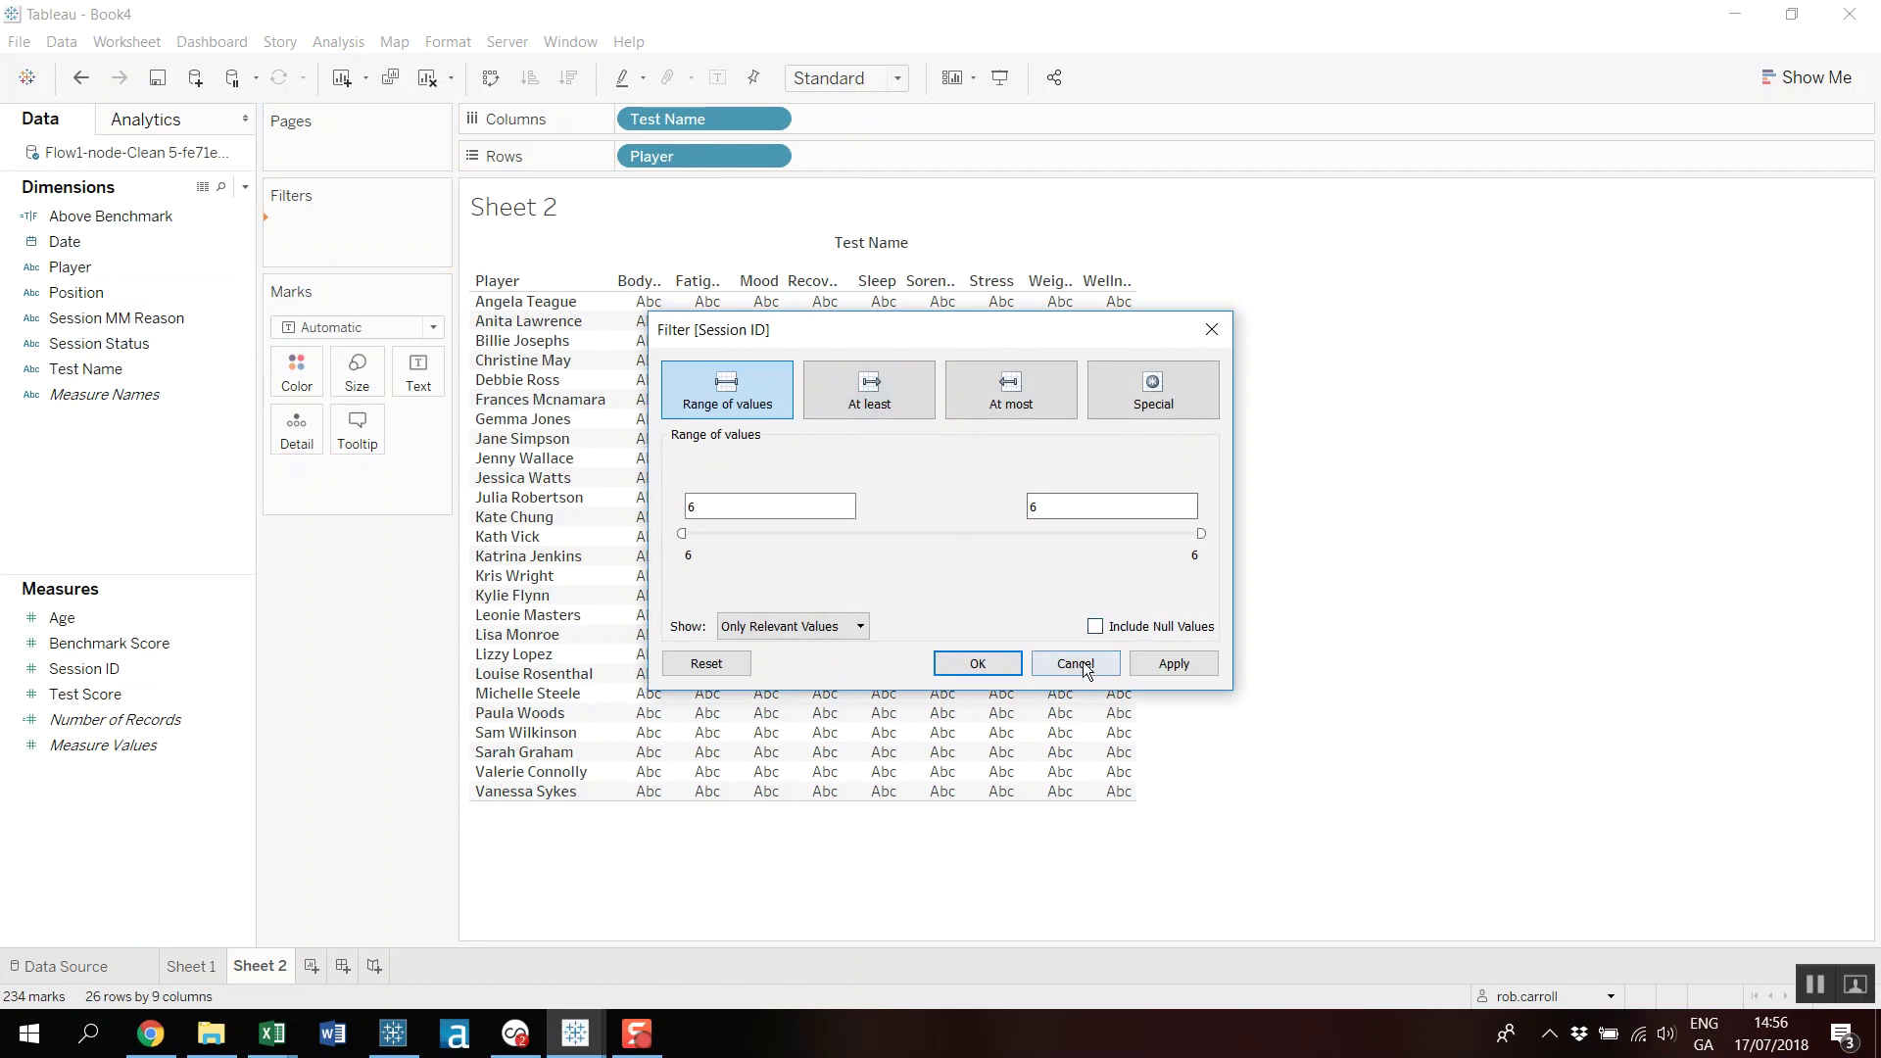
left_click(1084, 667)
left_click_drag(67, 242, 313, 225)
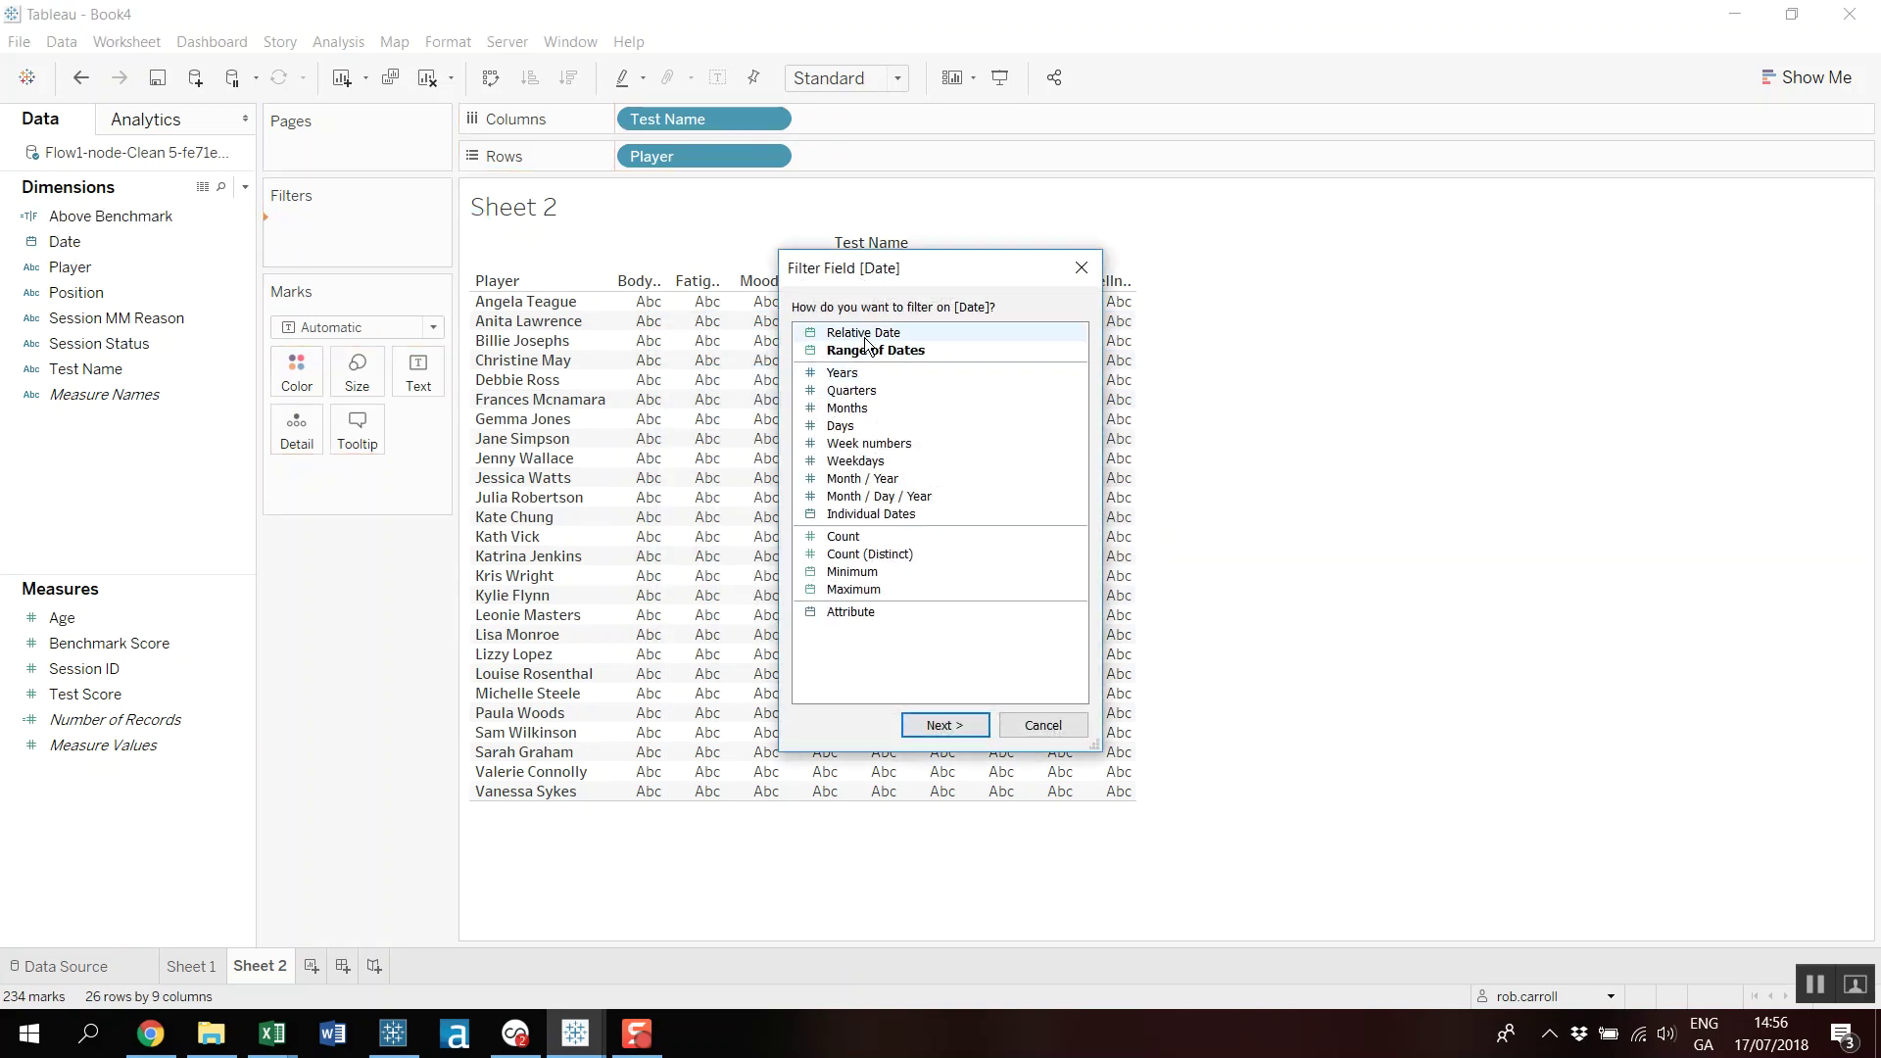
double_click(862, 612)
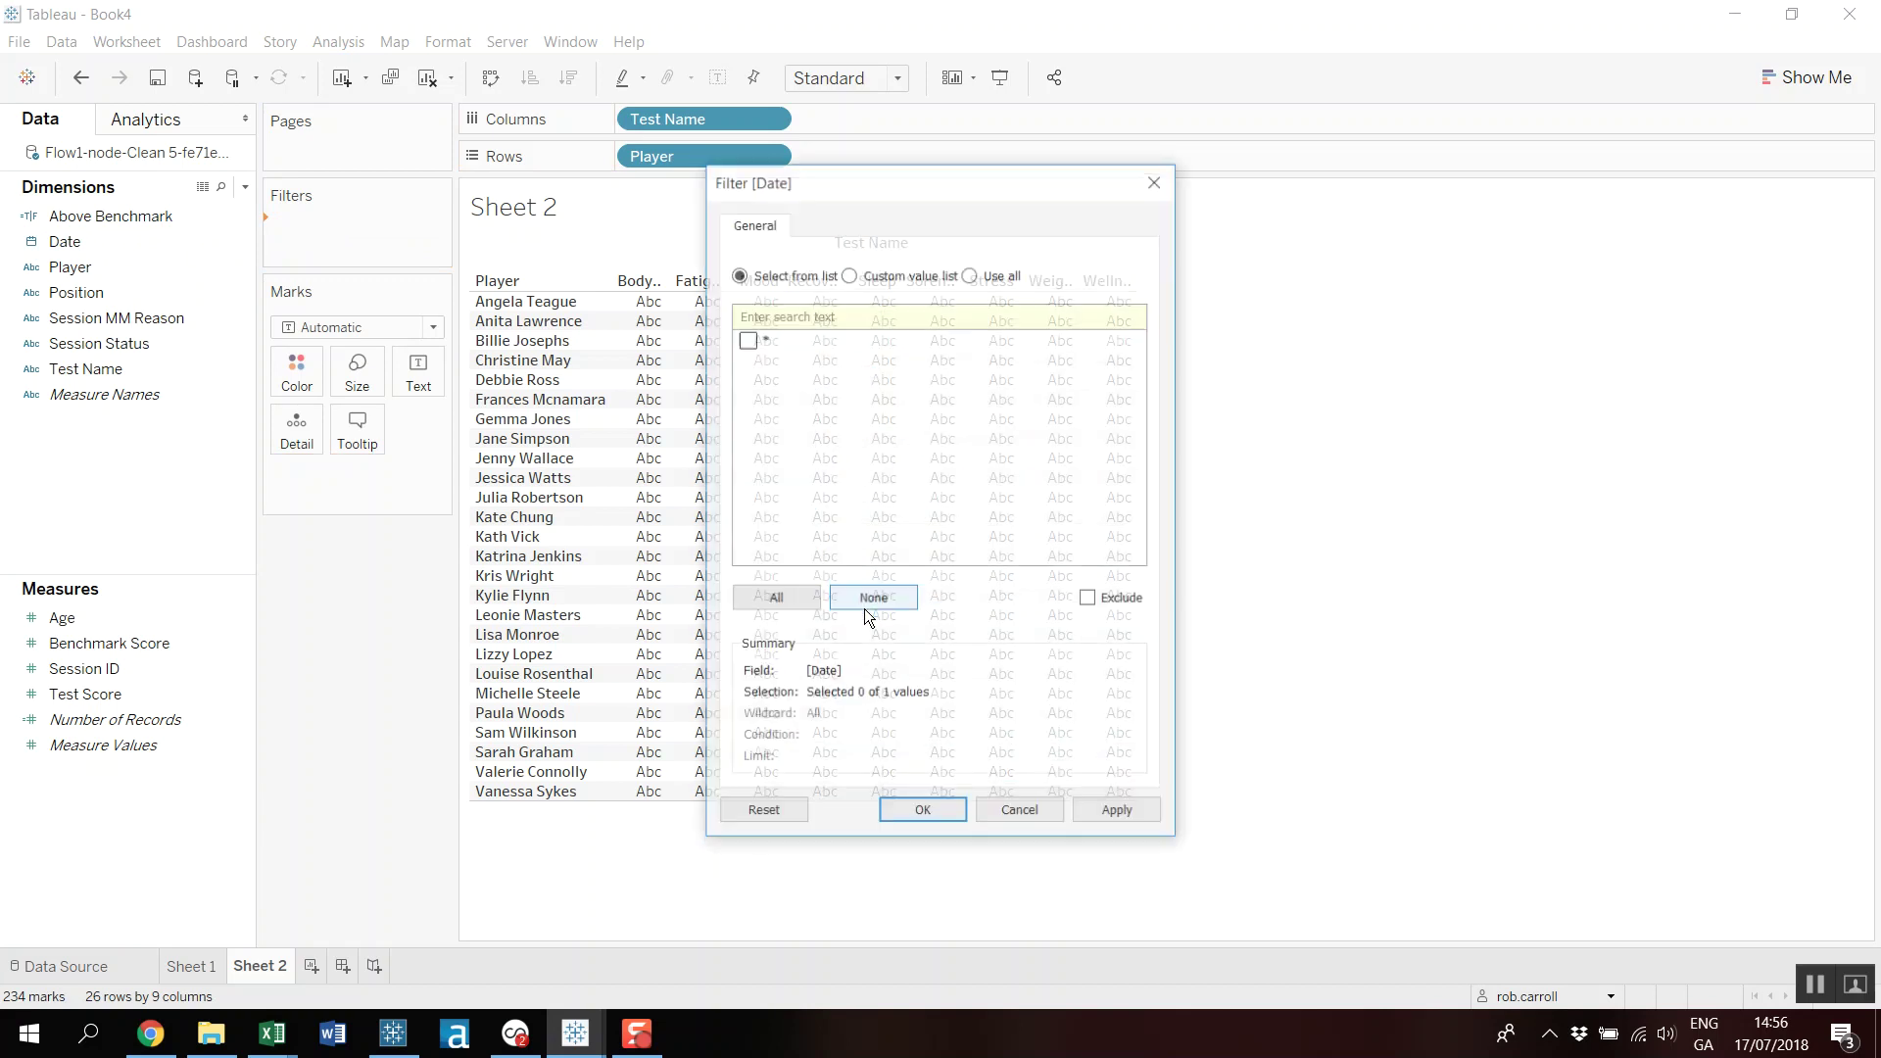
left_click(1019, 814)
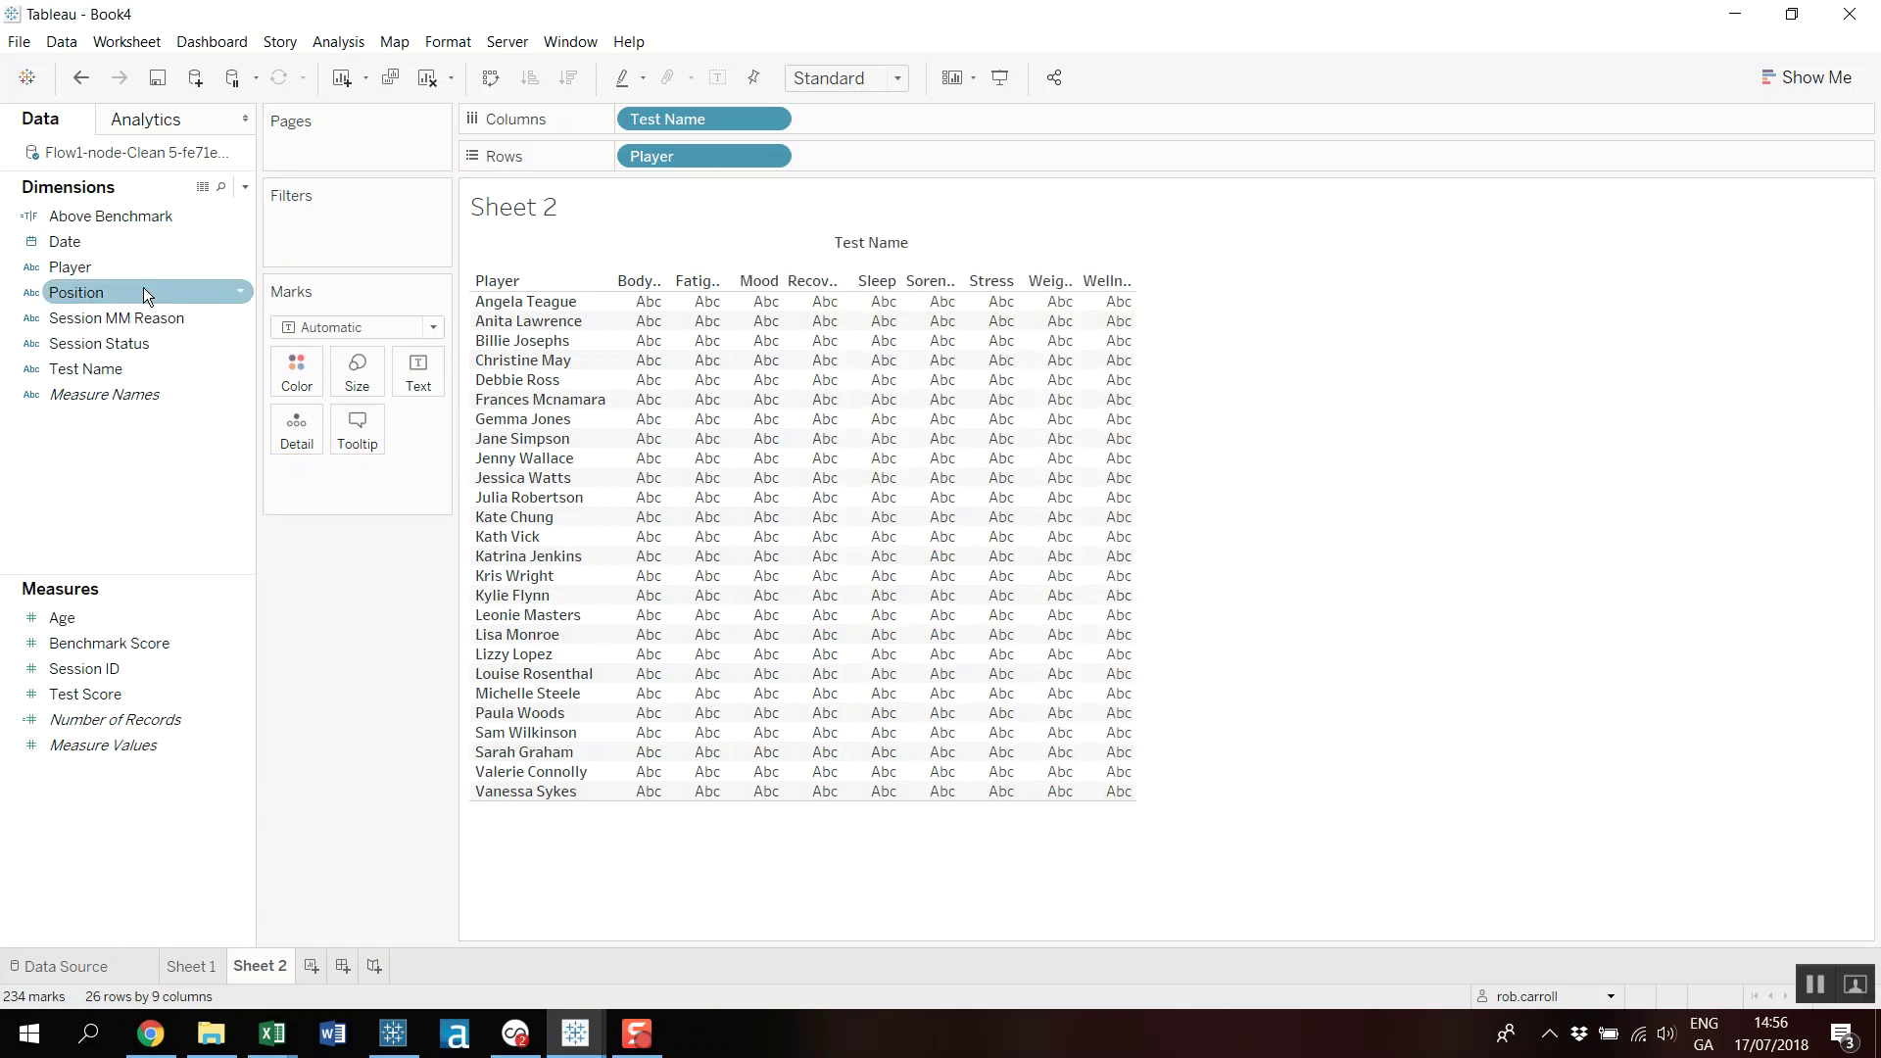
Filter the new sheet to the Date range 01/01/2017 to 05/01/2017 and fill the table cells with Test Score.
left_click_drag(64, 243, 311, 236)
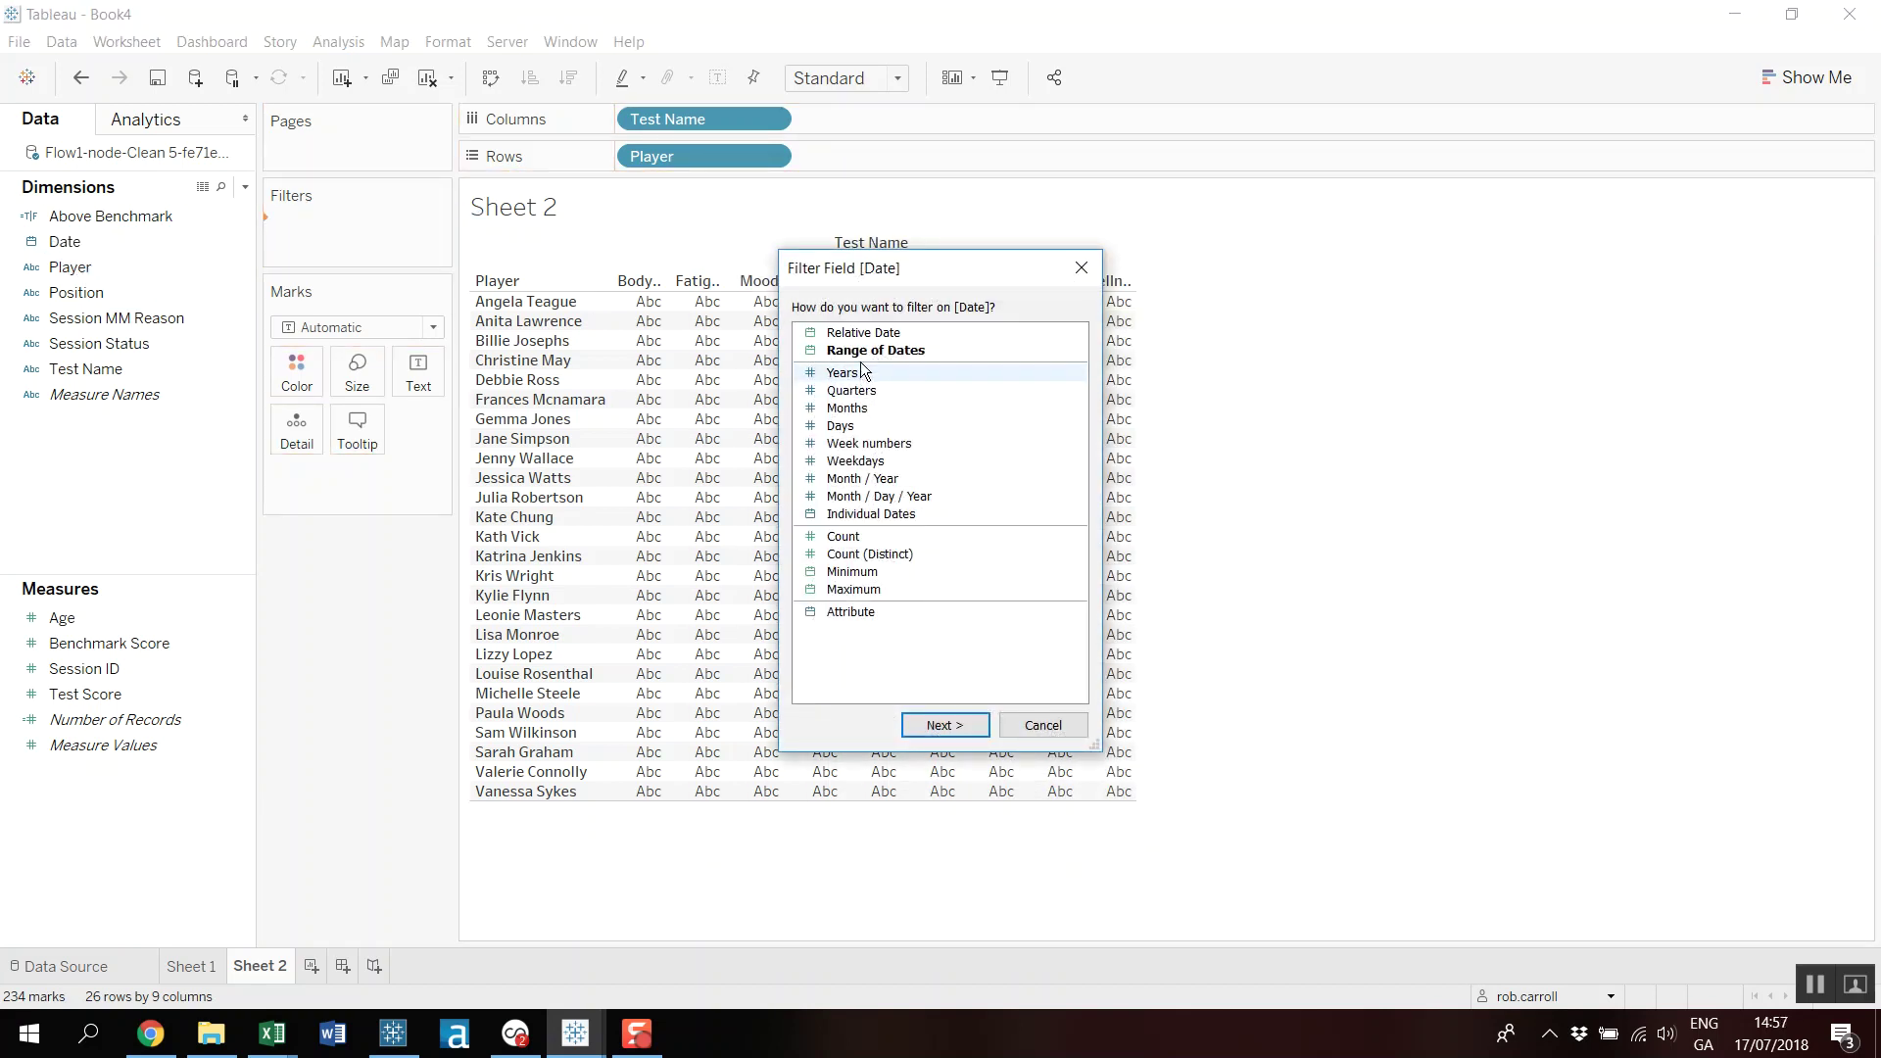
left_click(868, 349)
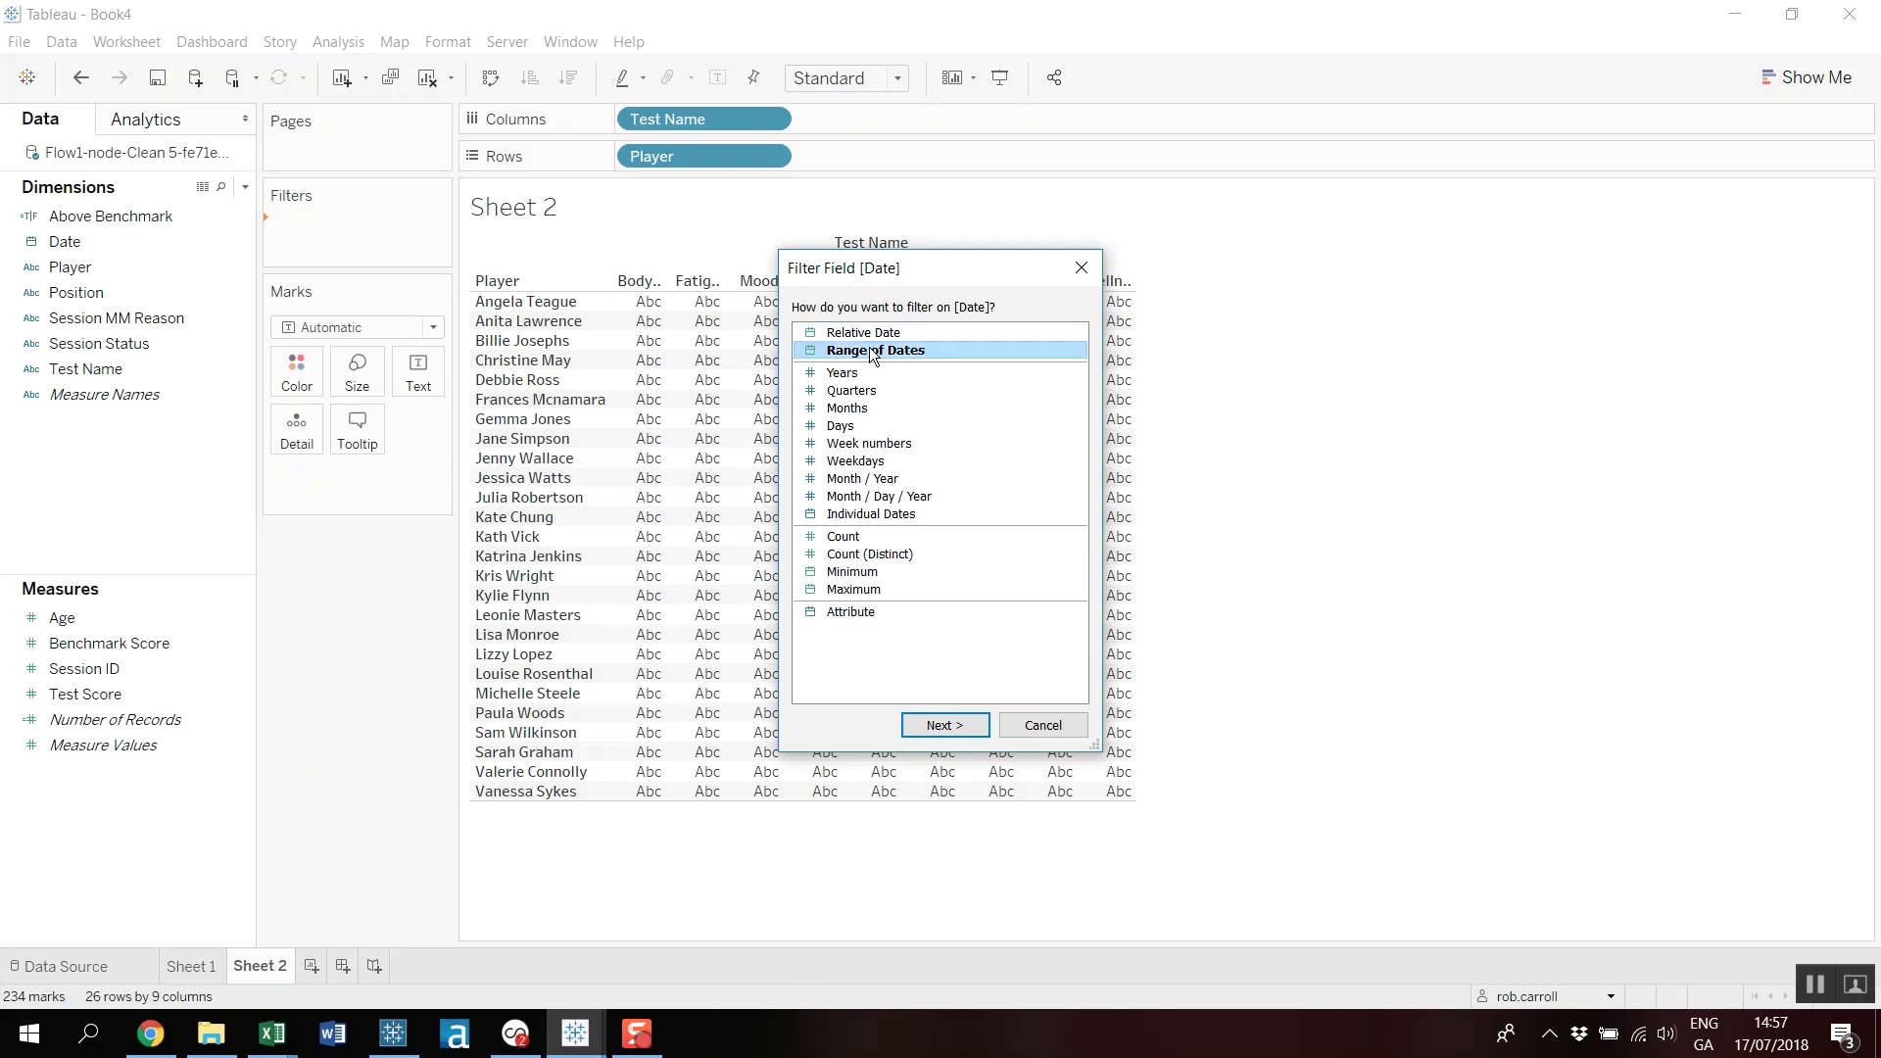
double_click(868, 348)
left_click_drag(1255, 535, 706, 535)
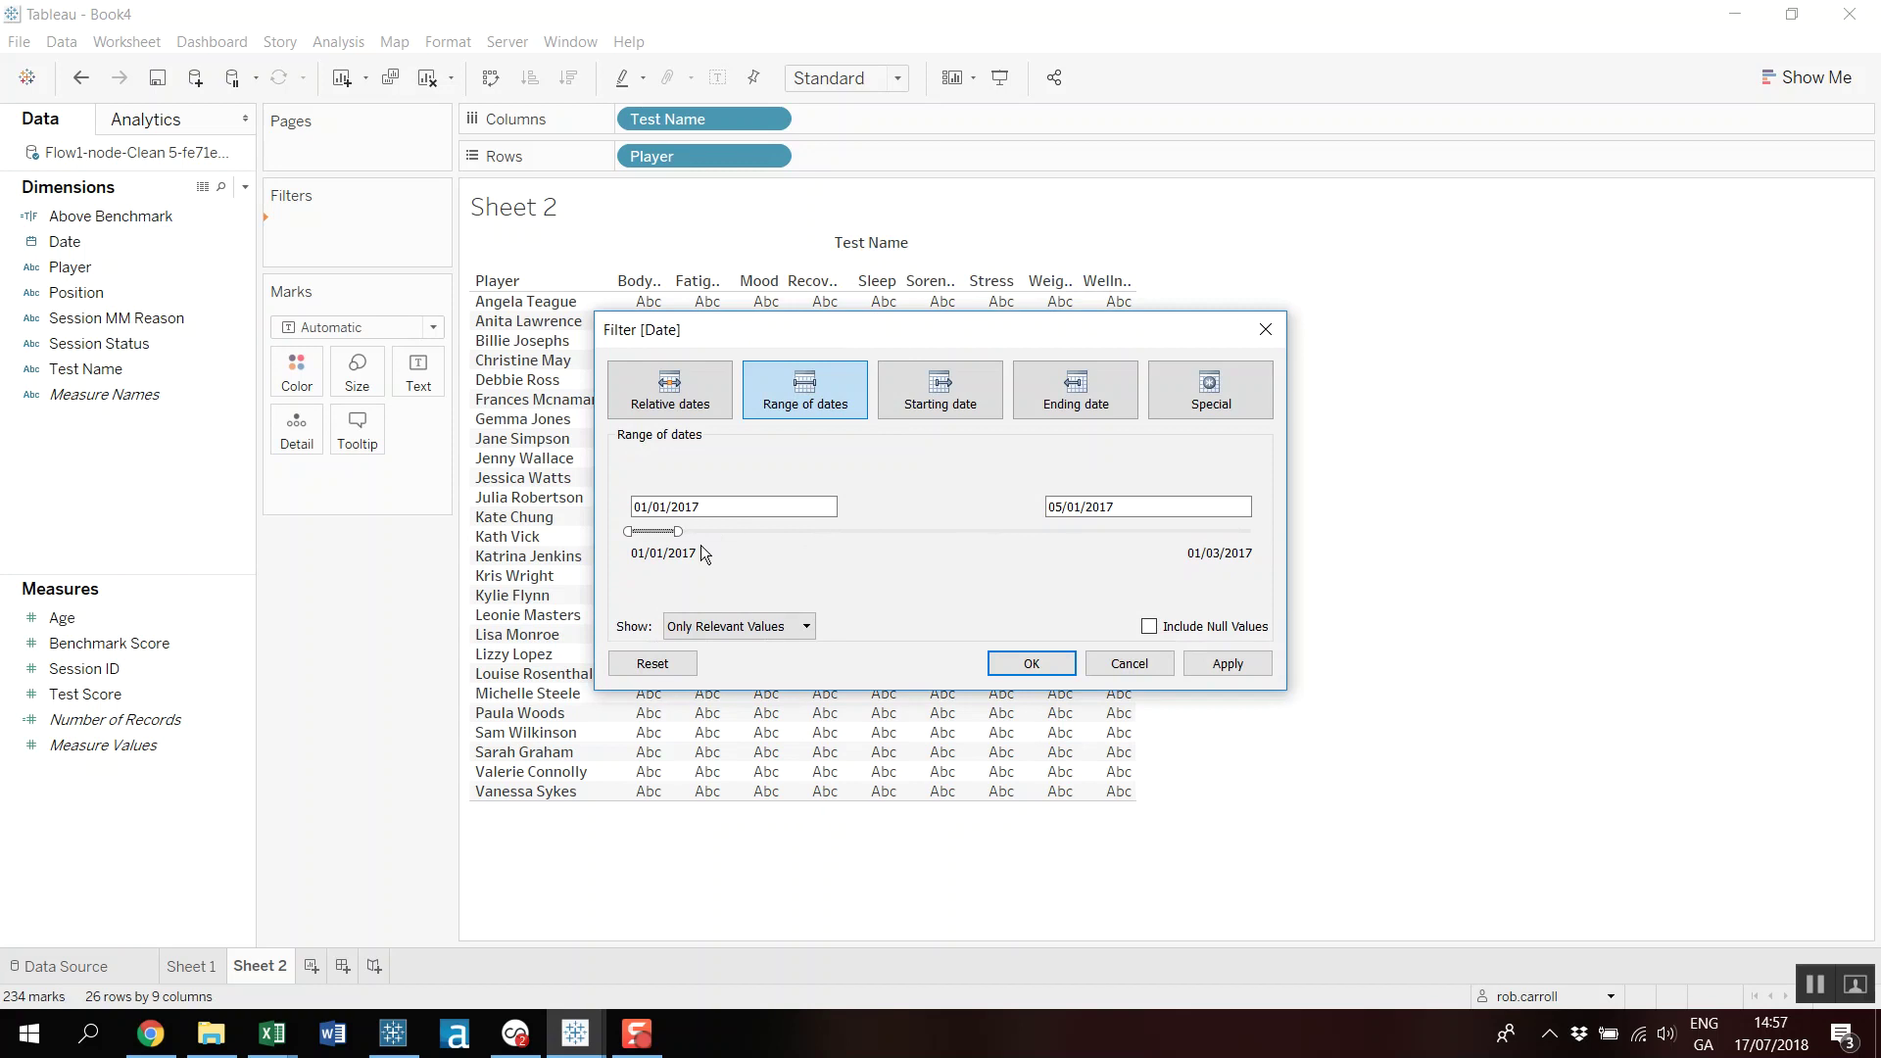
left_click(1065, 669)
left_click_drag(94, 692, 863, 588)
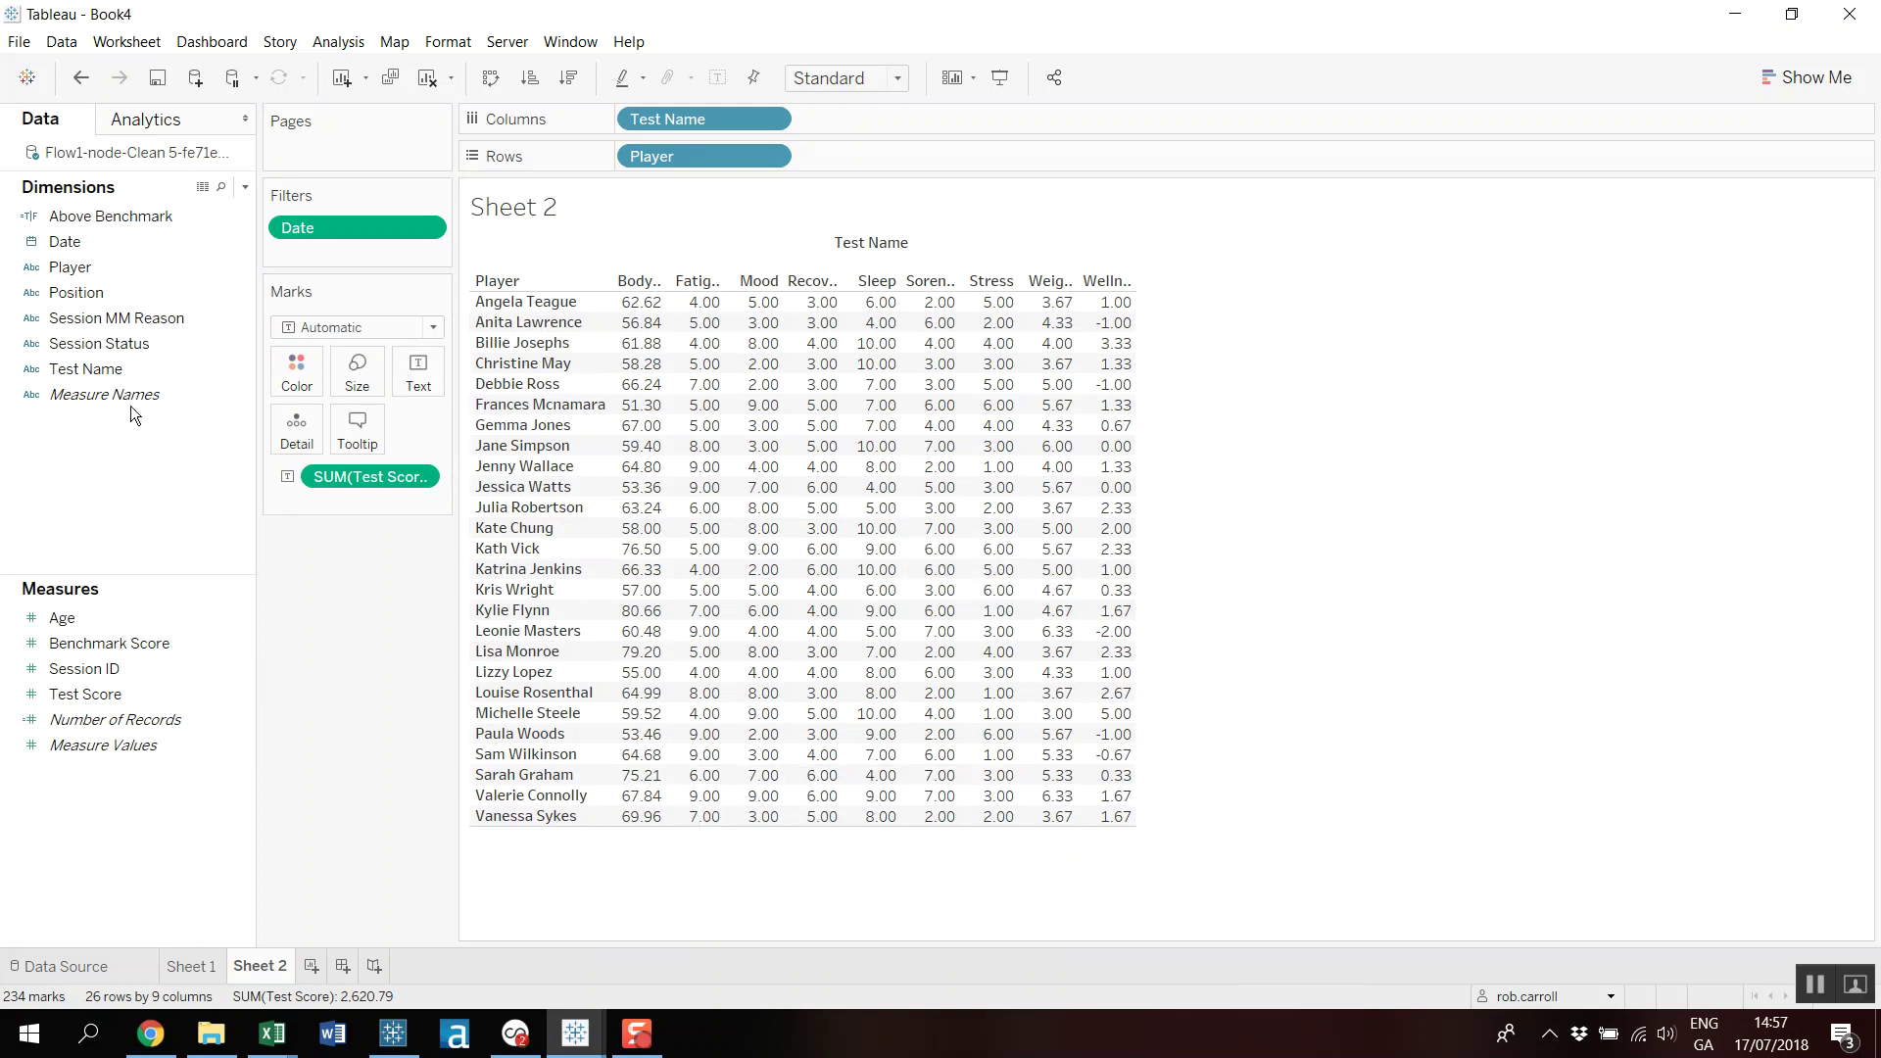
Revisit the flow in Tableau Prep and switch to Chrome to view the Tableau Prep product page.
left_click(396, 1040)
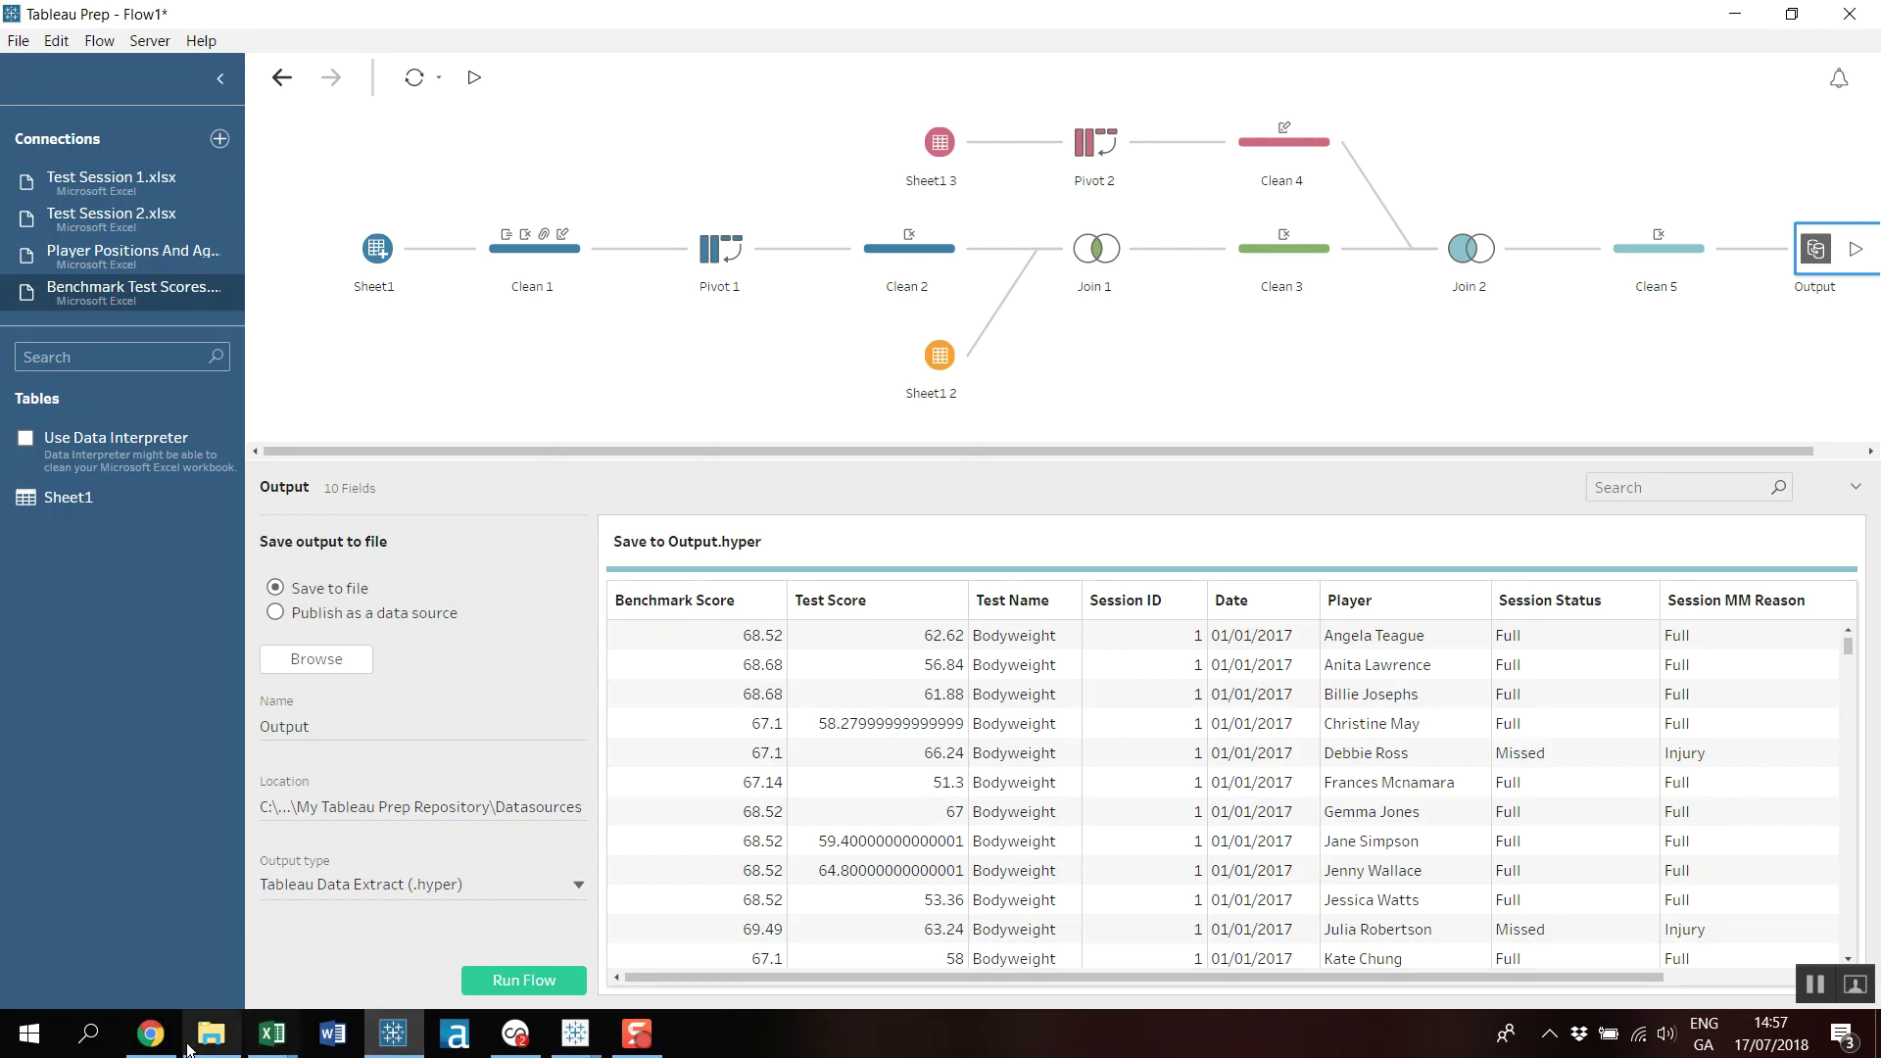
left_click(150, 1034)
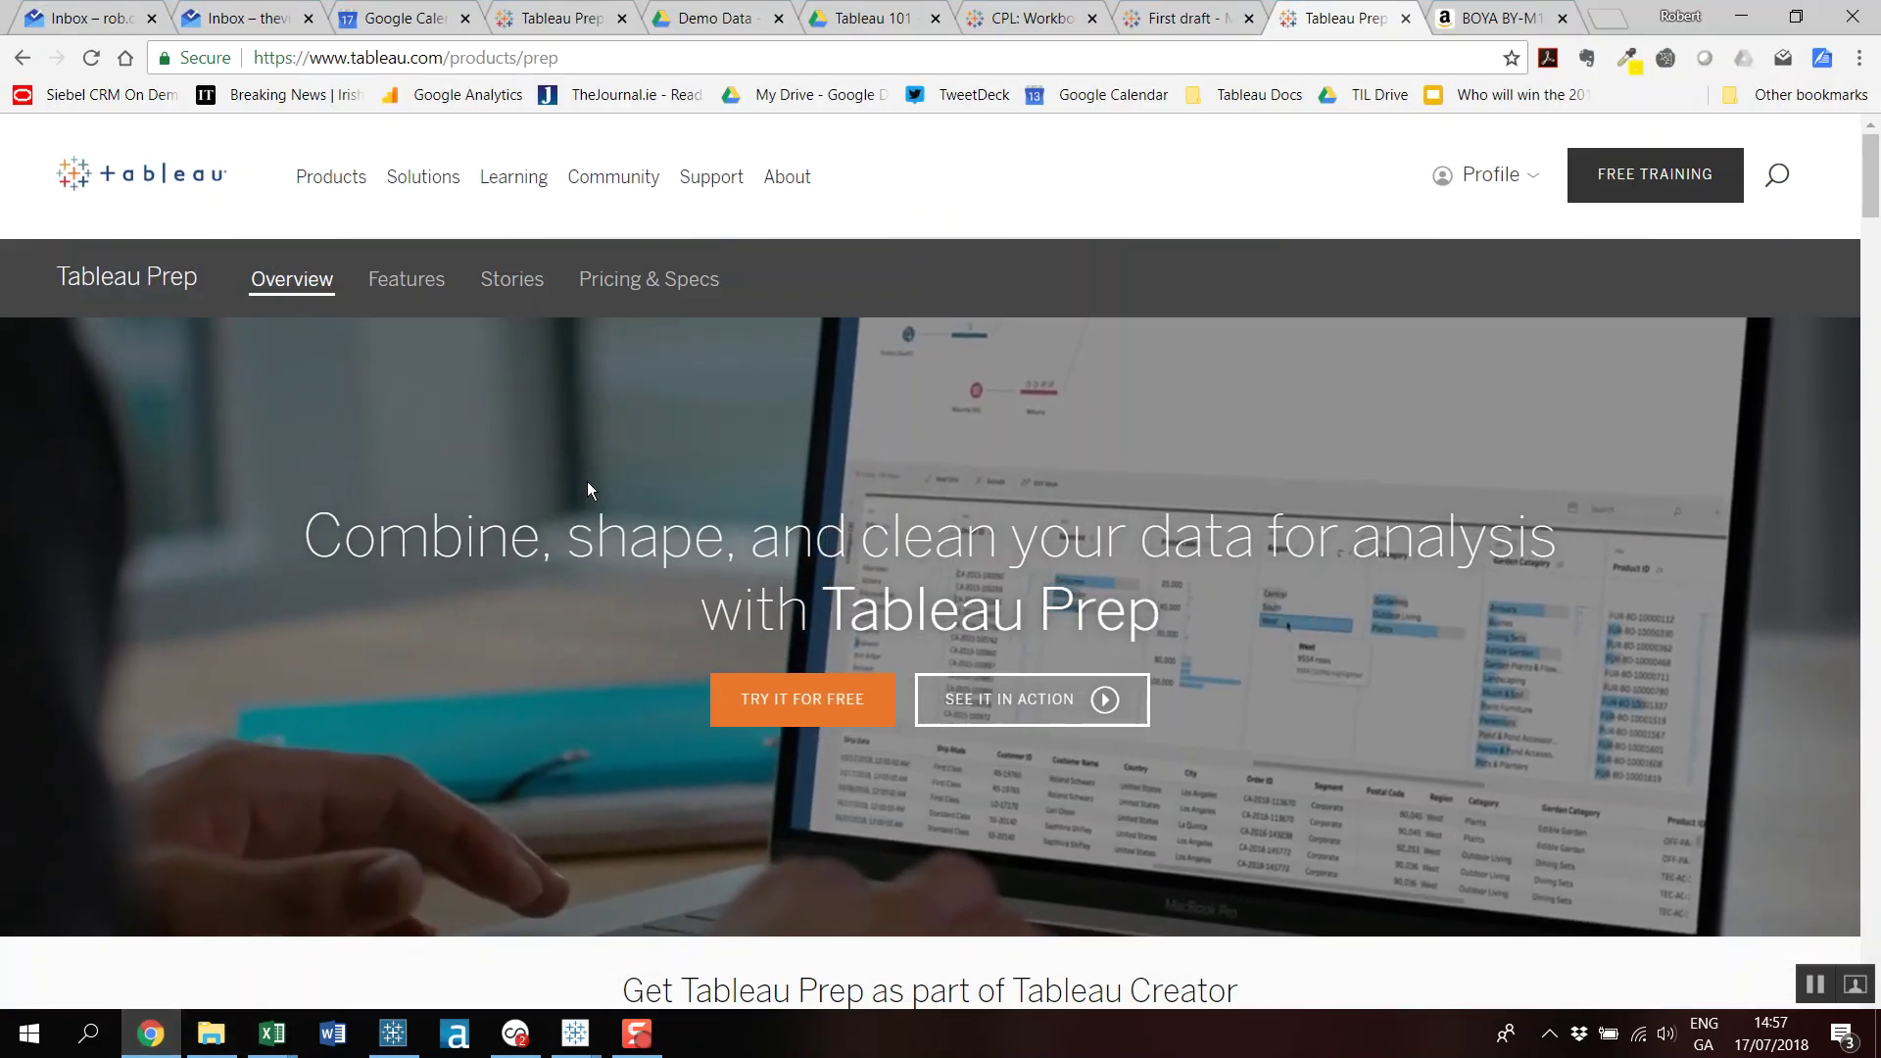